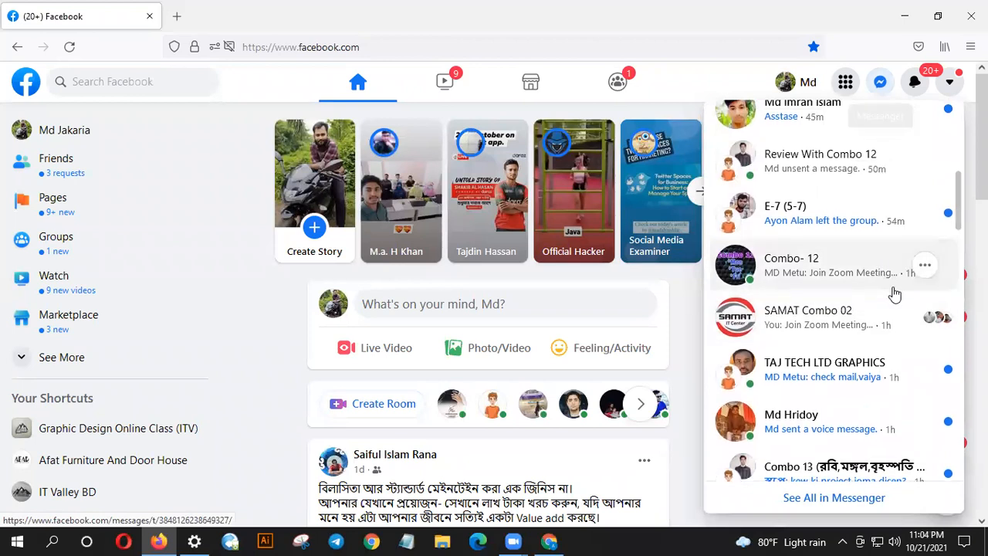
# - Open the SAMAT Combo group chat and view its shared photo of the factory building
pyautogui.click(866, 258)
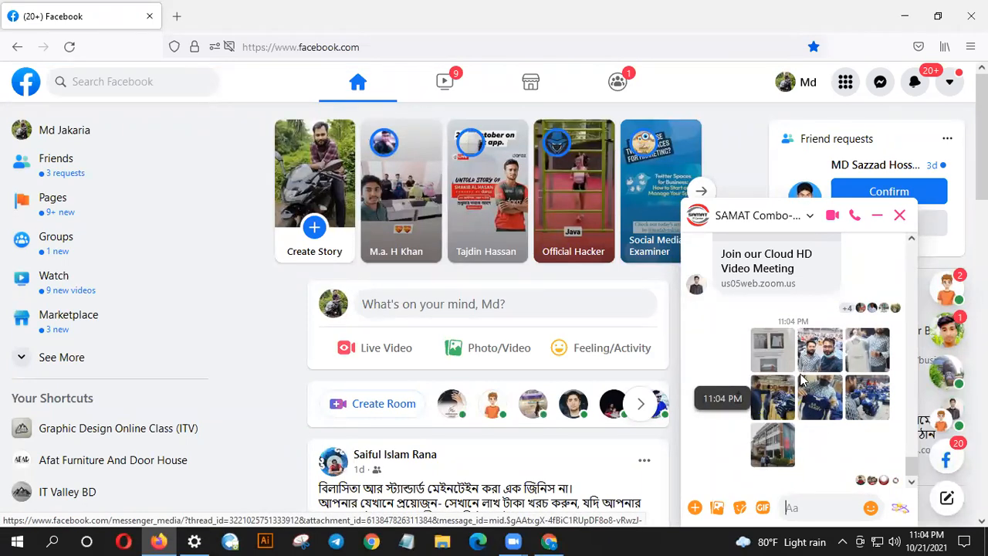
pyautogui.click(762, 439)
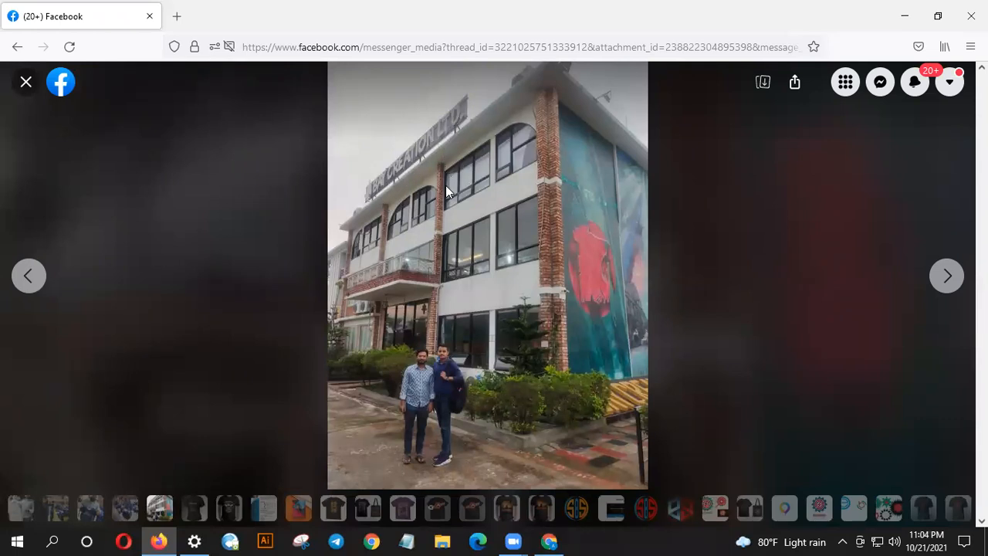
pyautogui.click(947, 276)
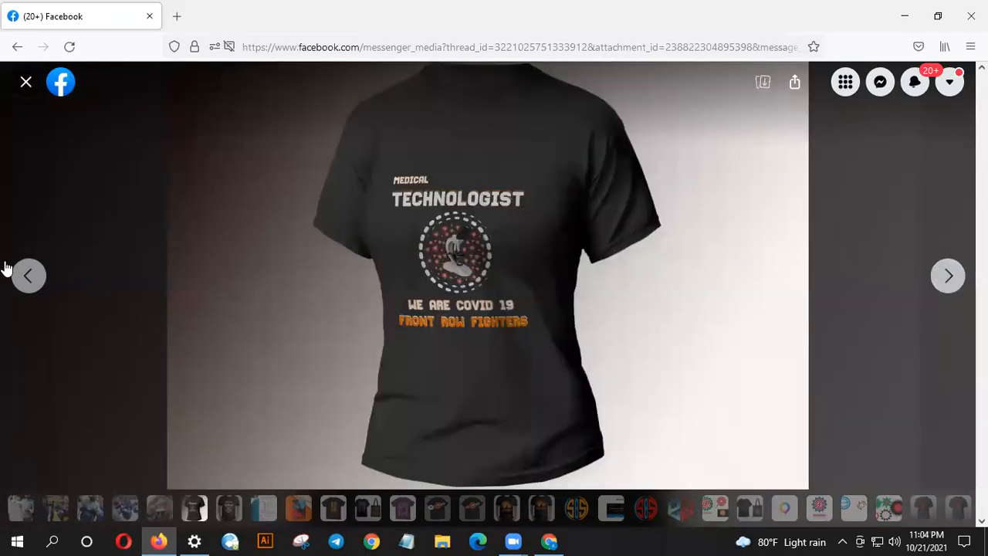
pyautogui.click(27, 282)
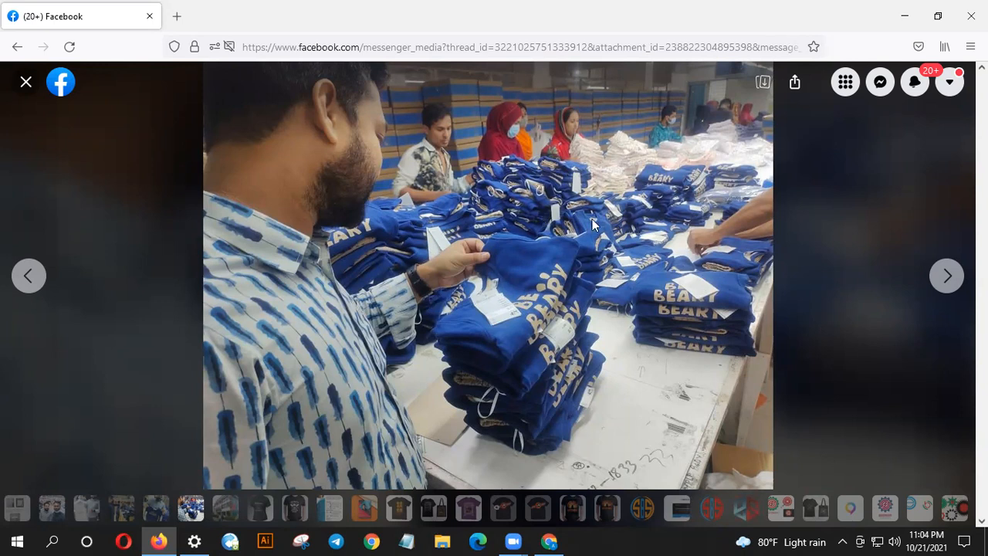
# - Browse back through the chat's shared garment factory photos to the size sticker placement sheet
pyautogui.click(949, 274)
pyautogui.click(949, 275)
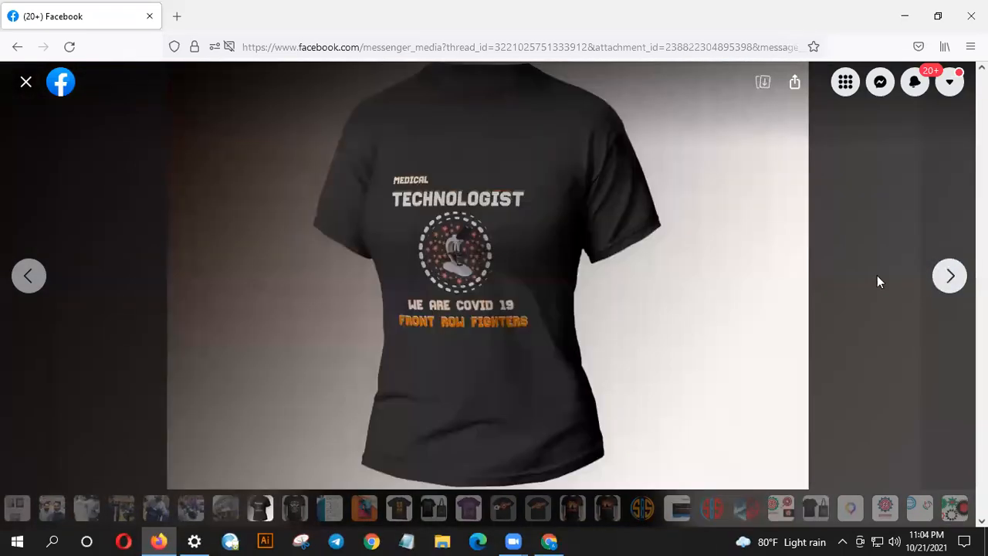
pyautogui.click(28, 278)
pyautogui.click(27, 278)
pyautogui.click(27, 278)
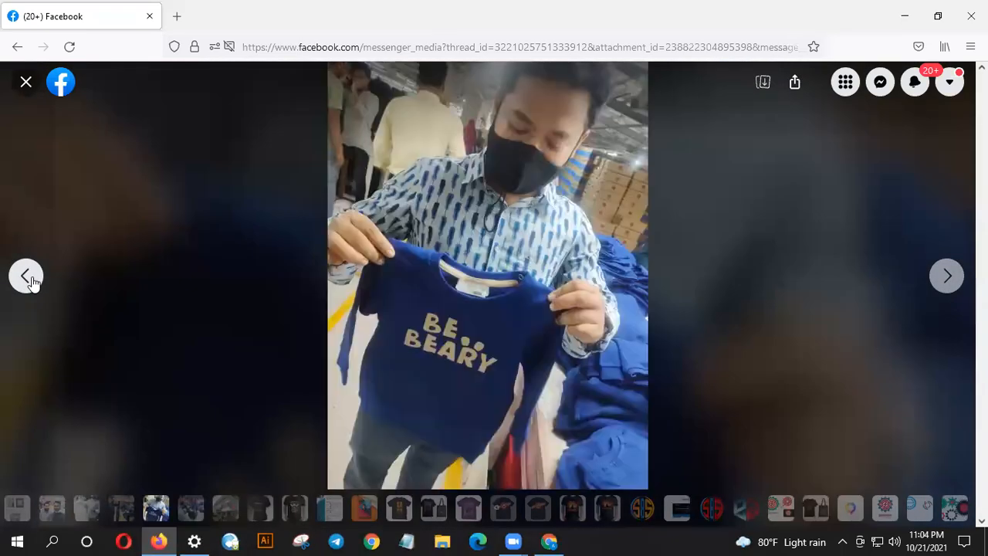
pyautogui.click(27, 279)
pyautogui.click(937, 267)
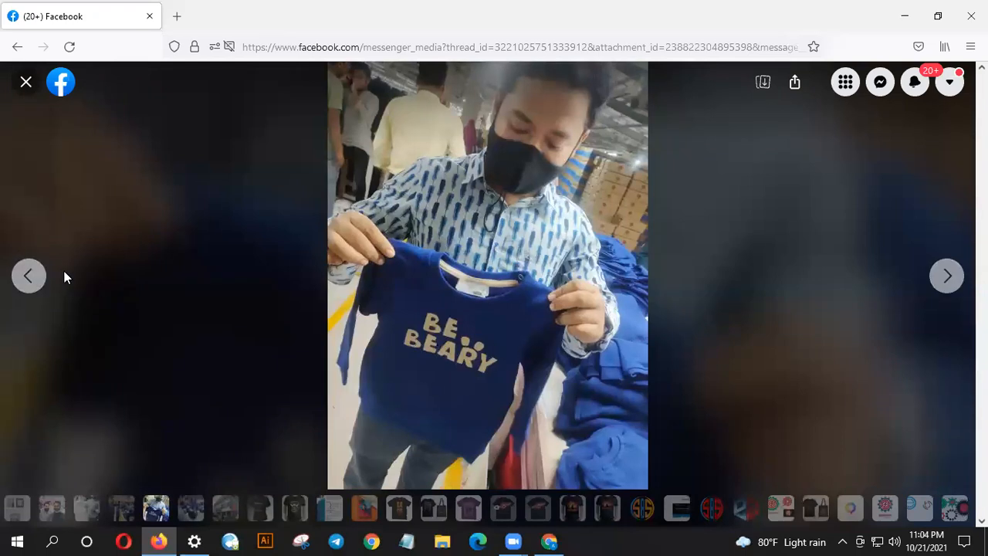
pyautogui.click(25, 278)
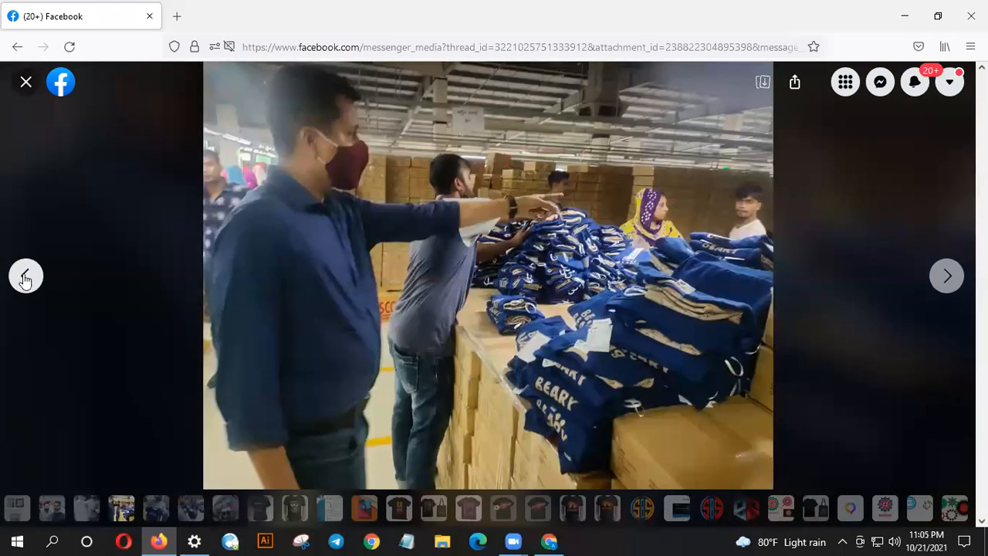
pyautogui.click(25, 278)
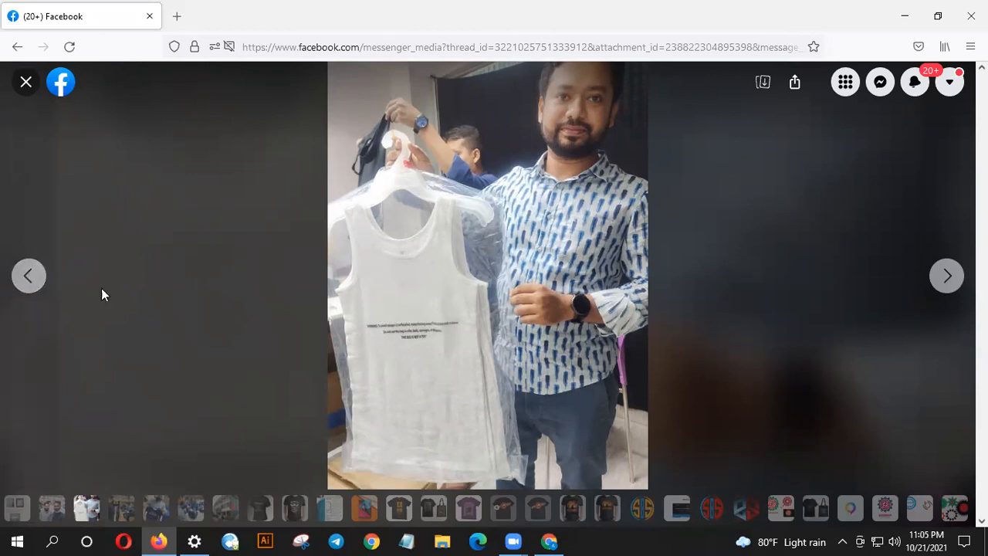
pyautogui.click(25, 276)
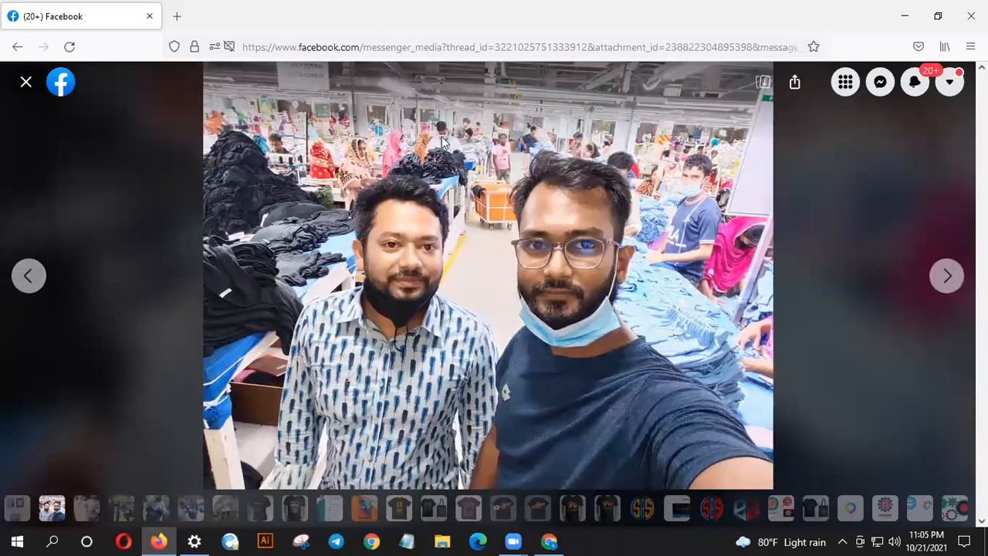
pyautogui.click(30, 275)
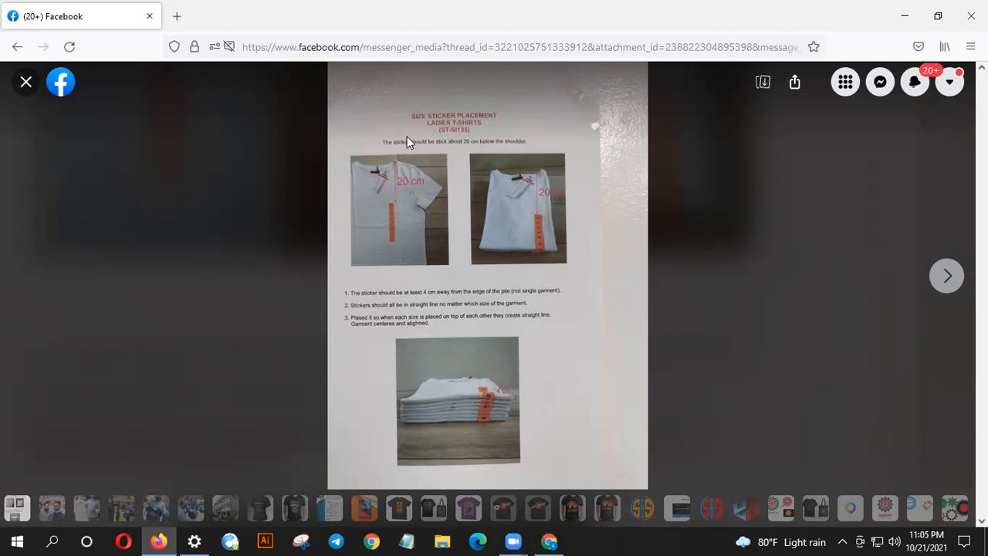
# - Save the size sticker placement image to the Desktop and open the downloaded file
pyautogui.rightClick(483, 168)
pyautogui.click(526, 204)
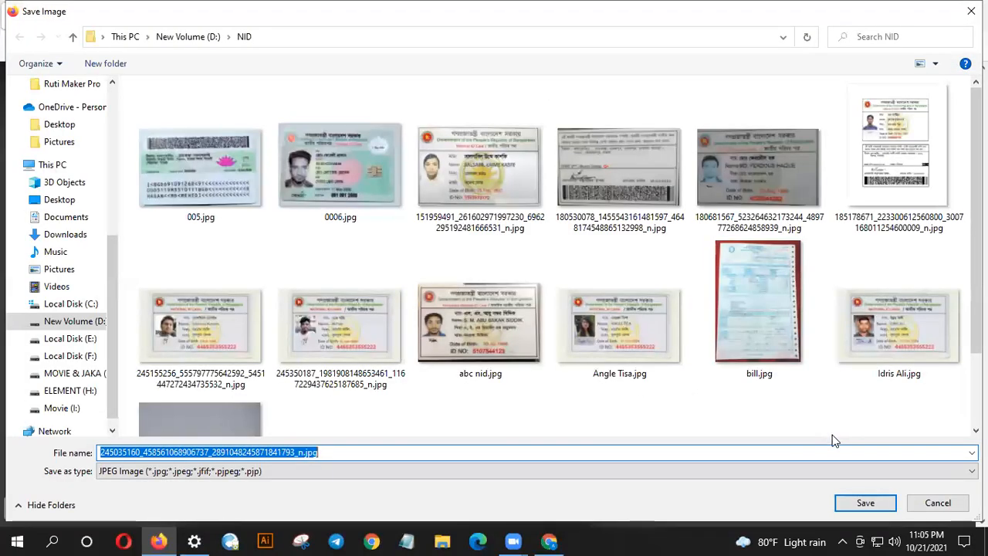
pyautogui.click(56, 127)
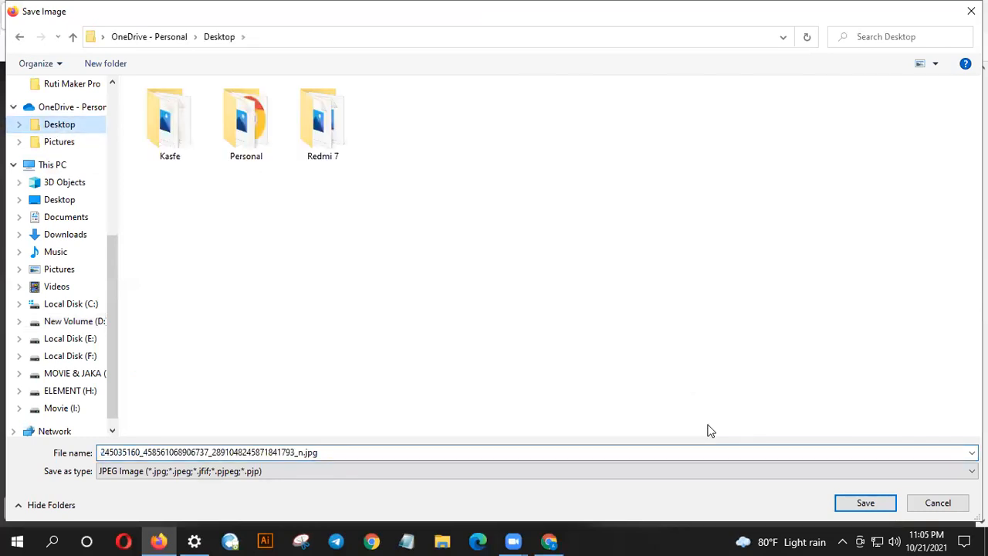
pyautogui.click(59, 200)
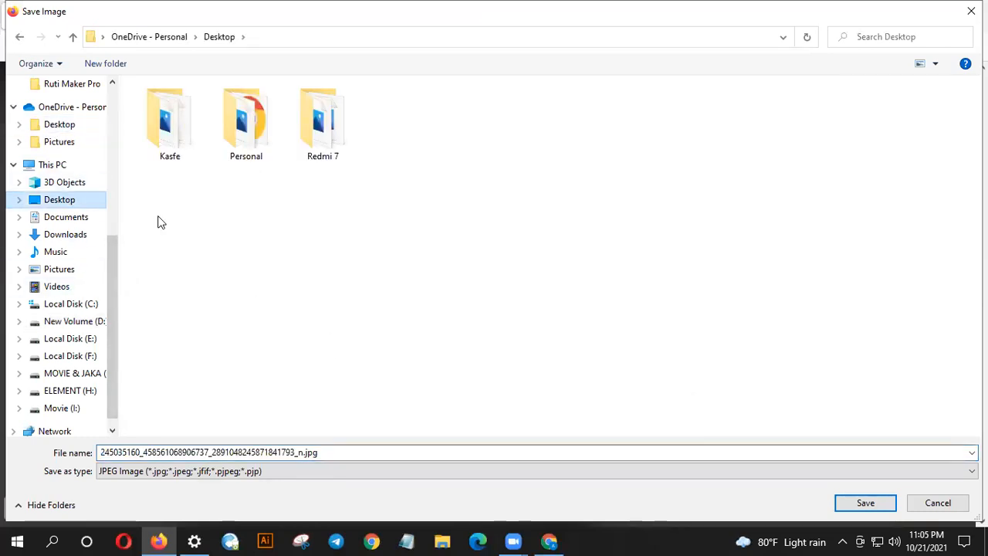
pyautogui.press('Return')
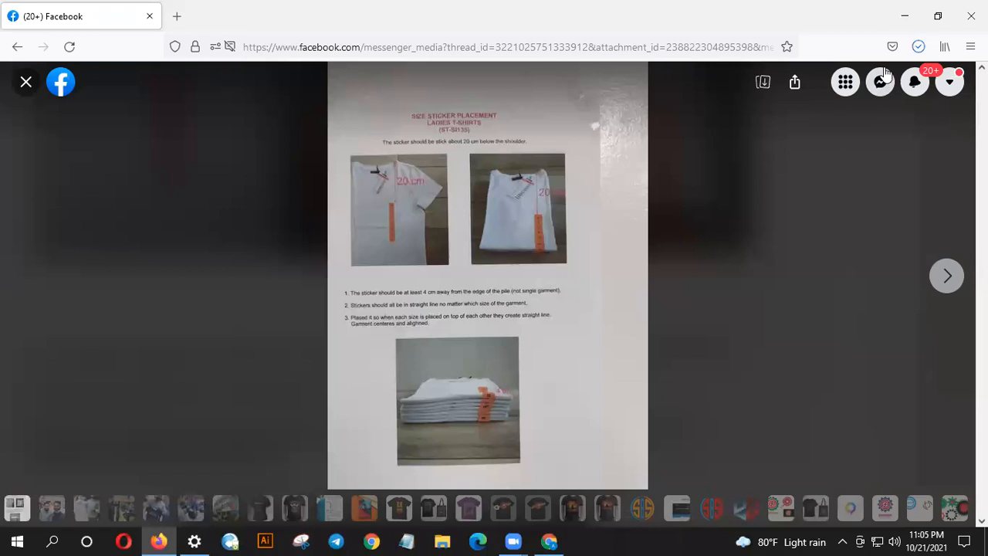
pyautogui.click(774, 93)
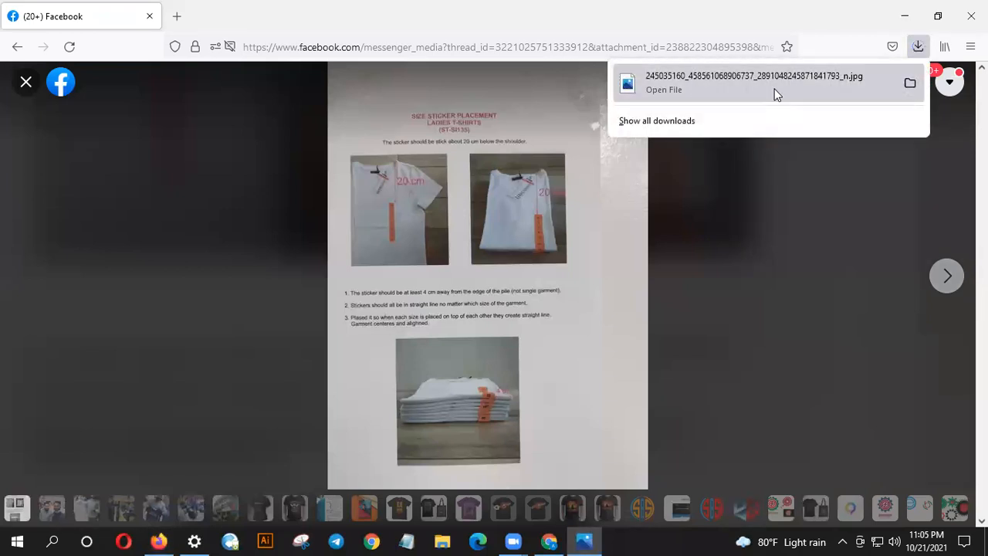
# - Examine the sheet's heading and the two upper T-shirt photos showing the sticker's distance below the shoulder
pyautogui.scroll(4, 439, 267)
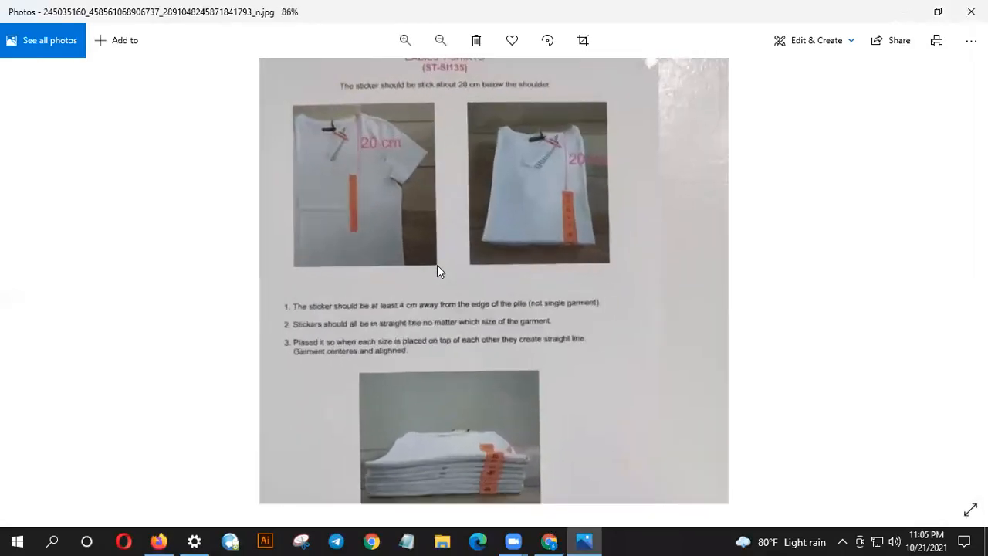
pyautogui.moveTo(446, 242); pyautogui.dragTo(454, 323)
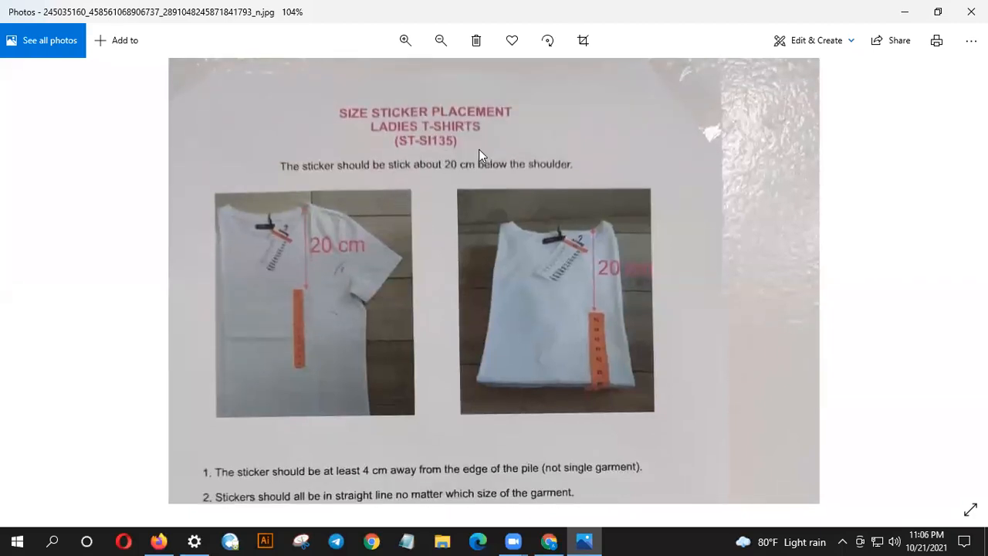
pyautogui.scroll(1, 436, 309)
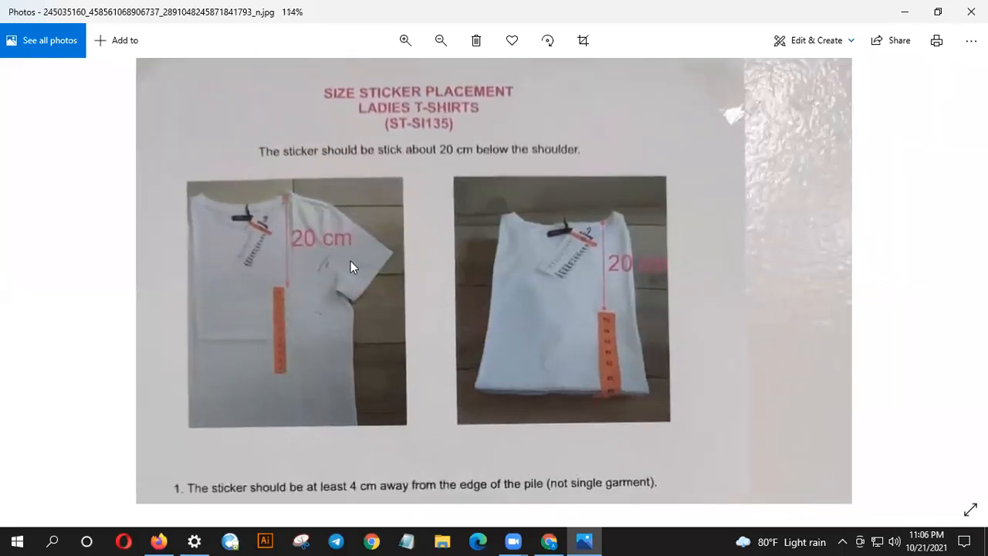
pyautogui.scroll(2, 307, 253)
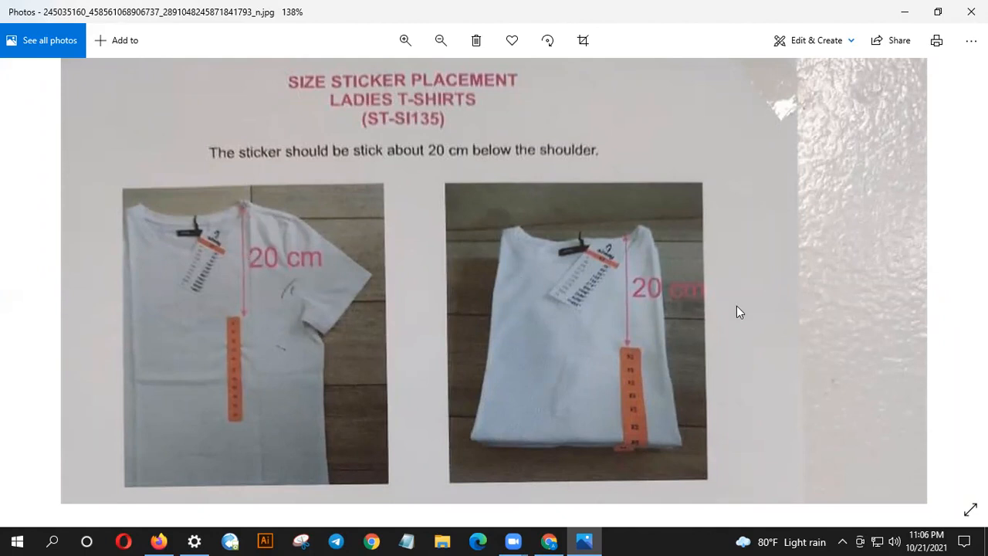
# - Read the numbered sticker placement rules and examine the photo of the folded T-shirt stack below them
pyautogui.scroll(-1, 643, 306)
pyautogui.scroll(-1, 534, 305)
pyautogui.scroll(-2, 449, 321)
pyautogui.scroll(-4, 451, 352)
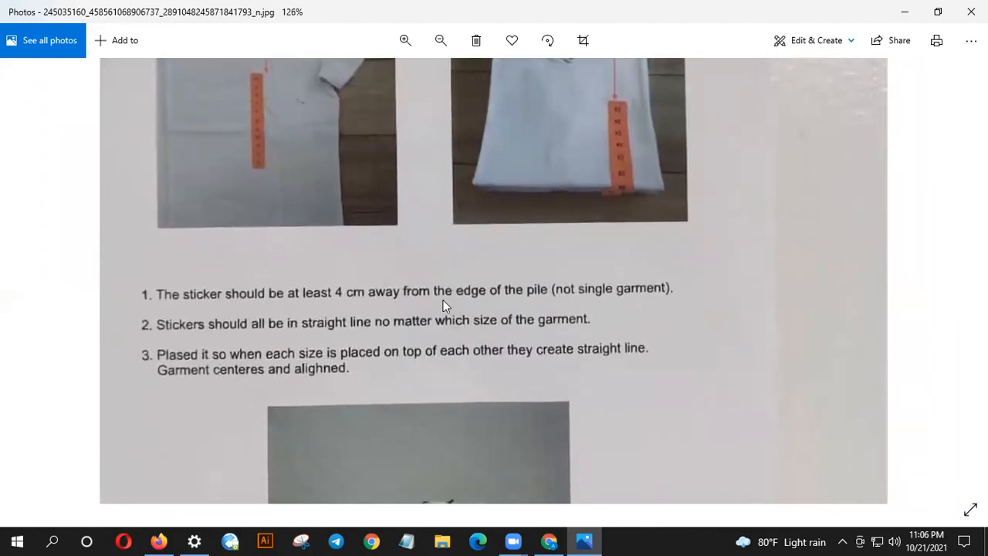
pyautogui.scroll(1, 441, 301)
pyautogui.scroll(-7, 508, 231)
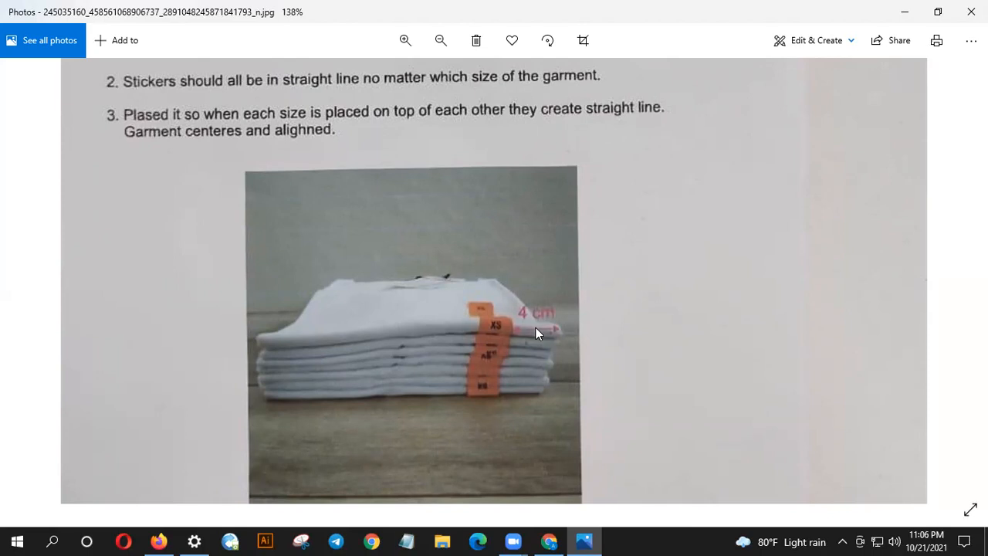
pyautogui.scroll(-4, 521, 329)
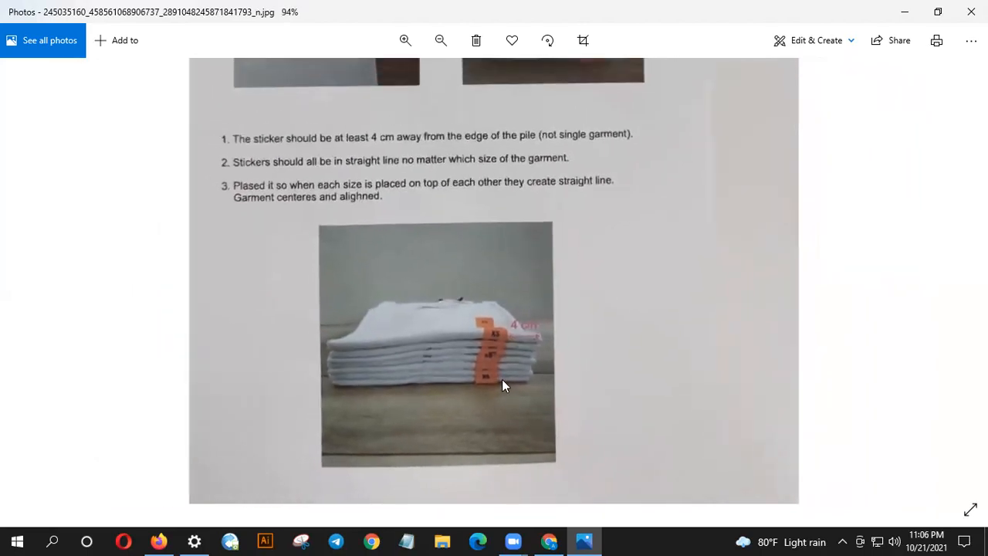
pyautogui.scroll(-3, 502, 380)
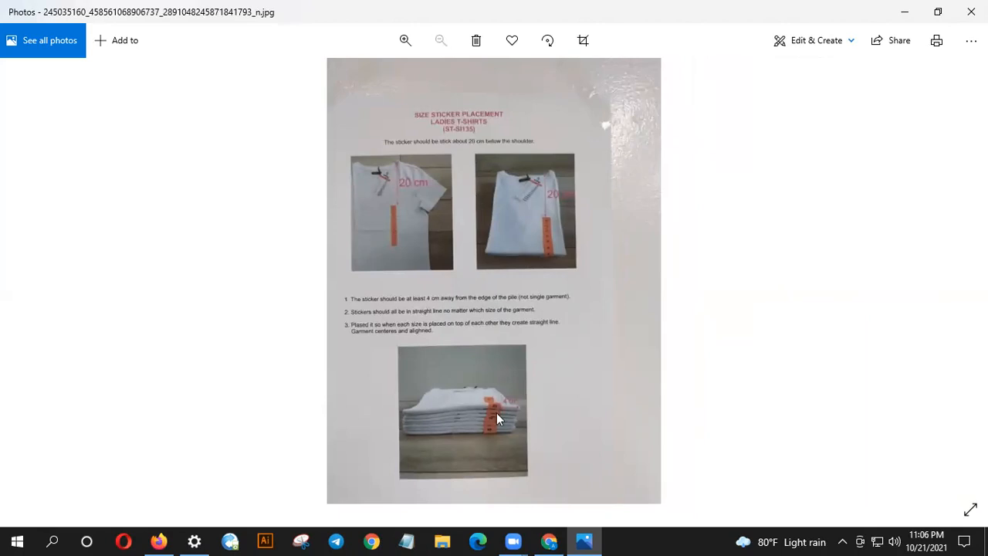
# - Look over the upper T-shirt photos and the whole sheet once more, and close the image
pyautogui.scroll(3, 497, 412)
pyautogui.moveTo(502, 415); pyautogui.dragTo(501, 449)
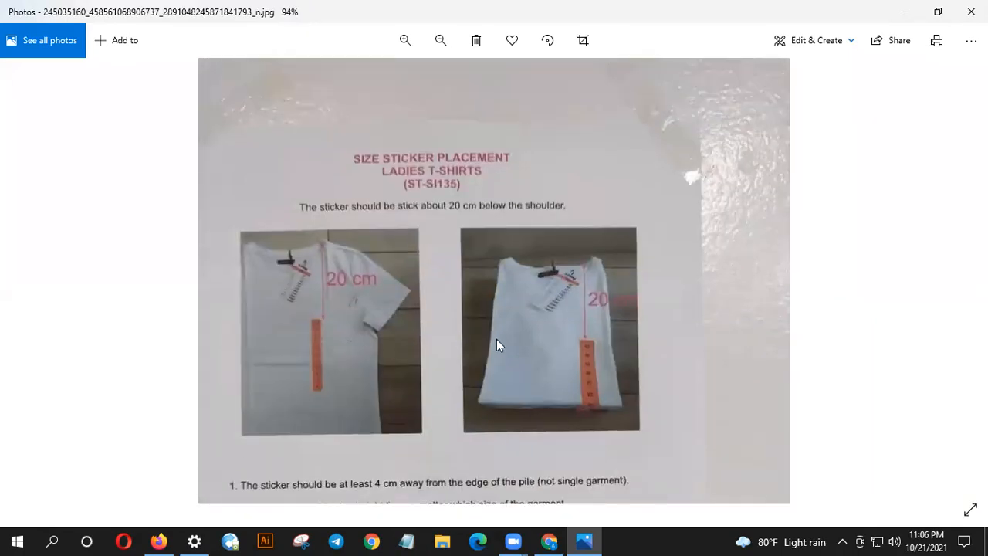
pyautogui.scroll(1, 468, 174)
pyautogui.scroll(-3, 467, 180)
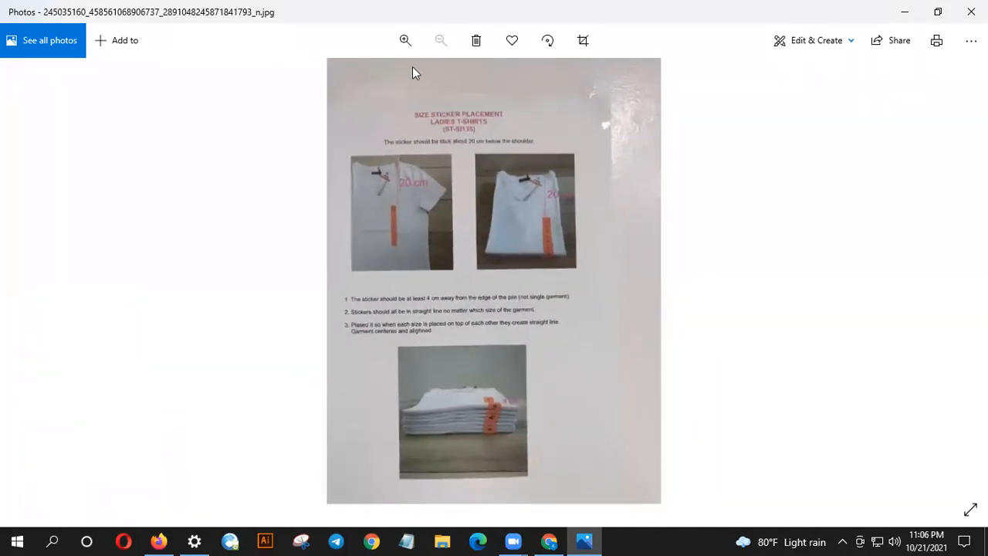
pyautogui.click(971, 11)
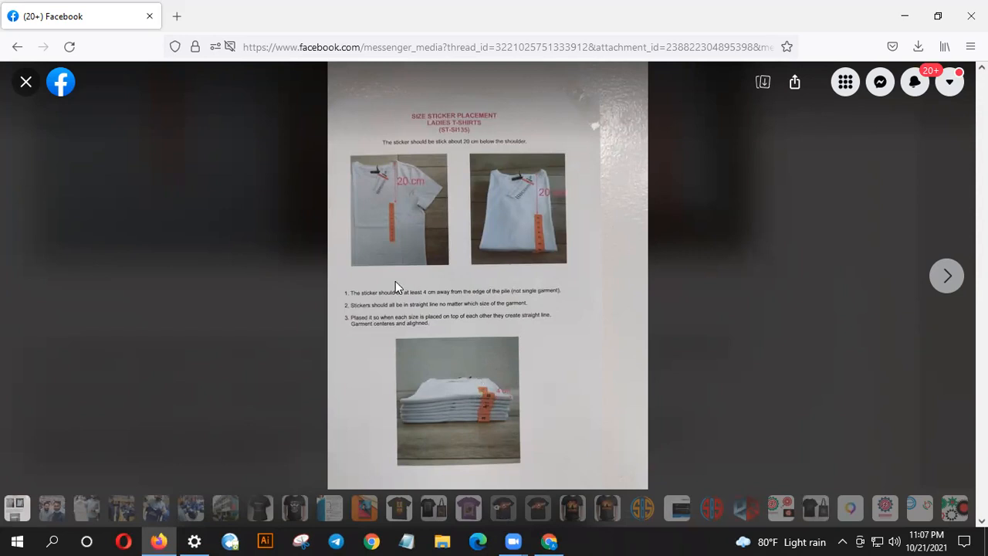
# - Search the web in a new browser tab for "t shirt design size"
pyautogui.click(176, 16)
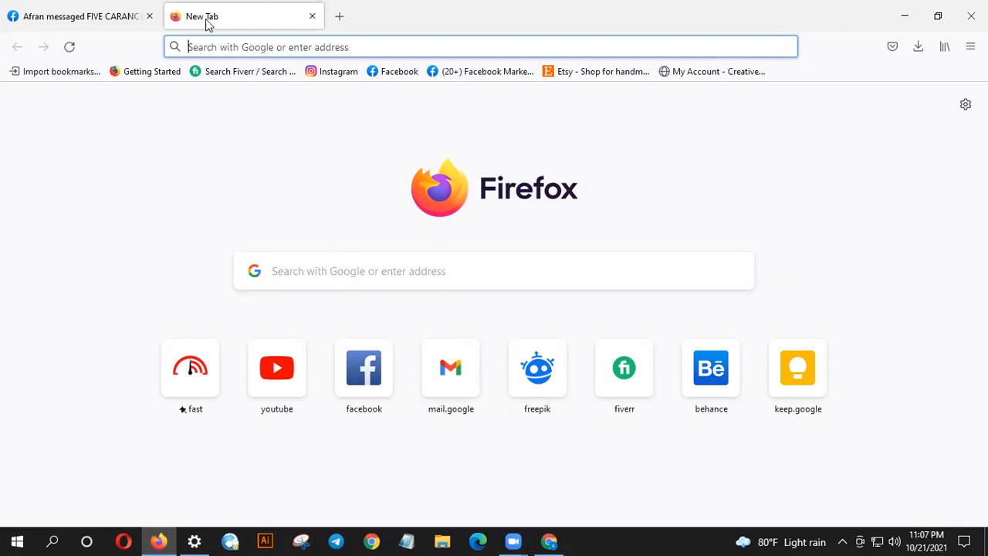
pyautogui.write('t sh')
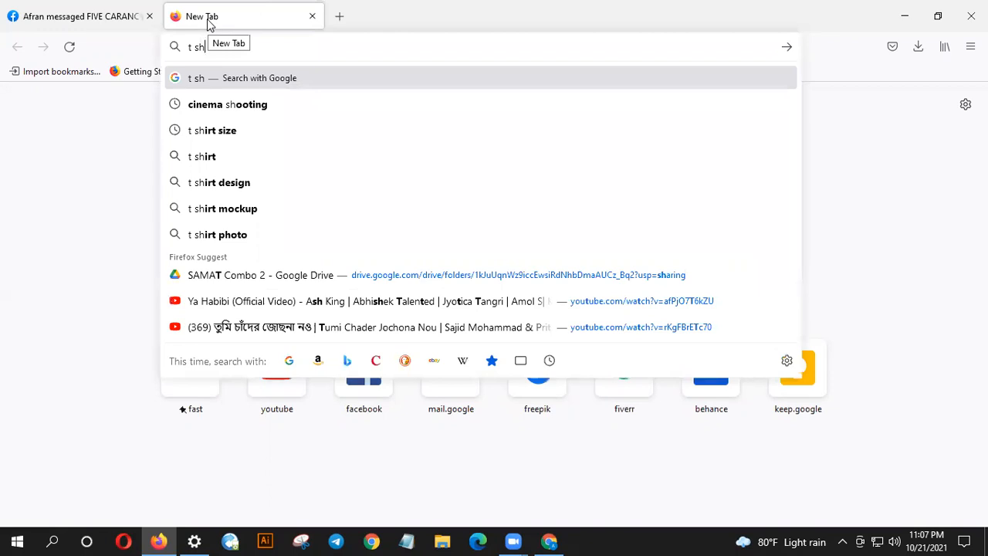
pyautogui.press('Down')
pyautogui.press('Down')
pyautogui.press('Down')
pyautogui.press('Down')
pyautogui.press('Right')
pyautogui.press('Down')
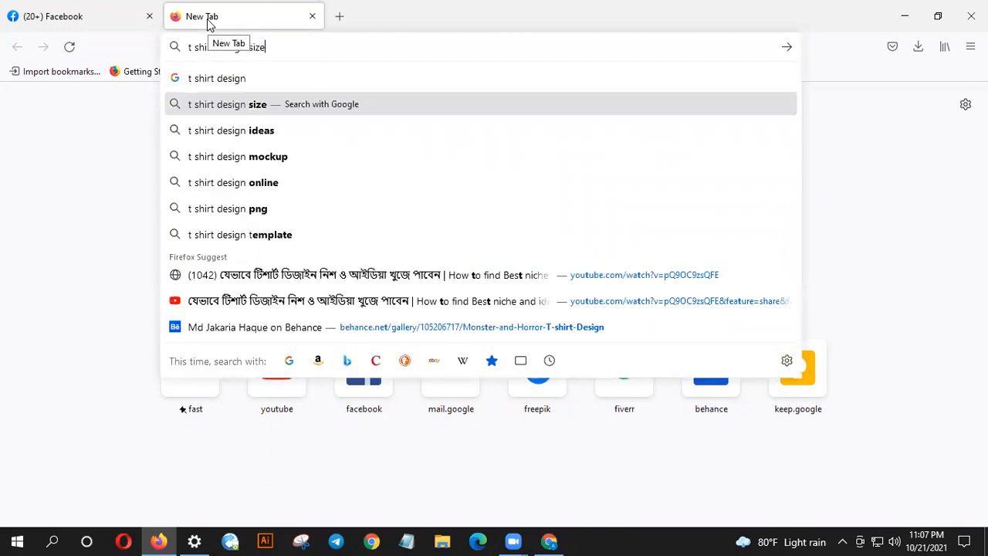
pyautogui.press('Return')
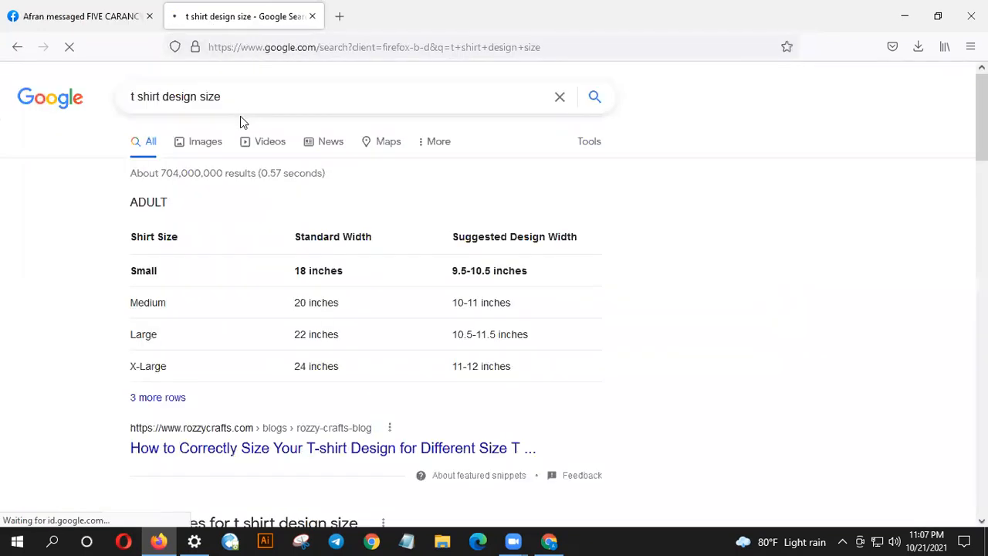
# - Examine the standard widths for Small to X-Large shirts in the adult size table
pyautogui.moveTo(130, 270); pyautogui.dragTo(158, 270)
pyautogui.click(219, 269)
pyautogui.moveTo(293, 267)
pyautogui.mouseDown()
pyautogui.moveTo(343, 266)
pyautogui.moveTo(297, 271)
pyautogui.mouseUp()
pyautogui.moveTo(261, 307); pyautogui.dragTo(342, 309)
pyautogui.moveTo(277, 337); pyautogui.dragTo(372, 335)
pyautogui.click(301, 369)
pyautogui.moveTo(303, 365); pyautogui.dragTo(342, 370)
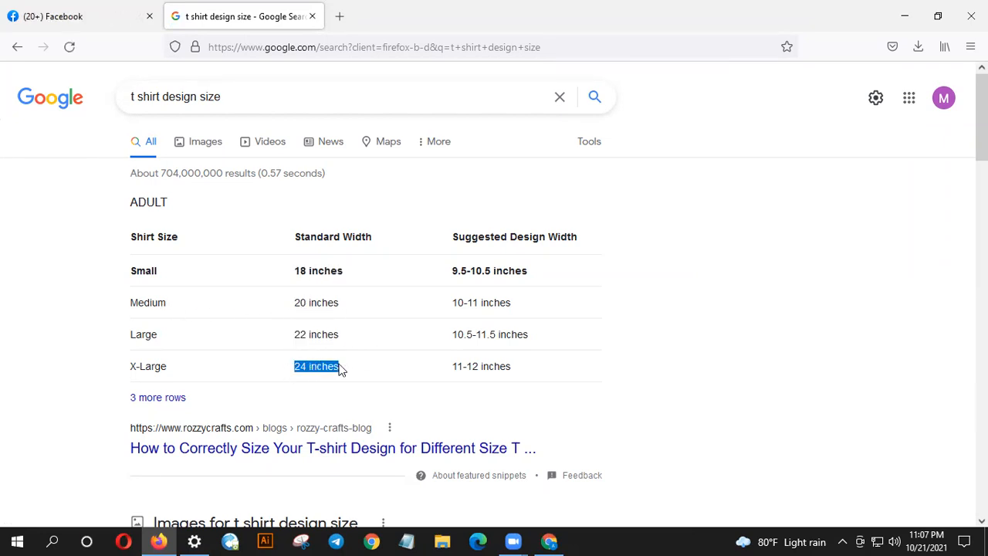
pyautogui.click(358, 368)
# - View the Transfer Express guide to maximum adult design sizes in the image results and return to the Facebook photo
pyautogui.click(200, 152)
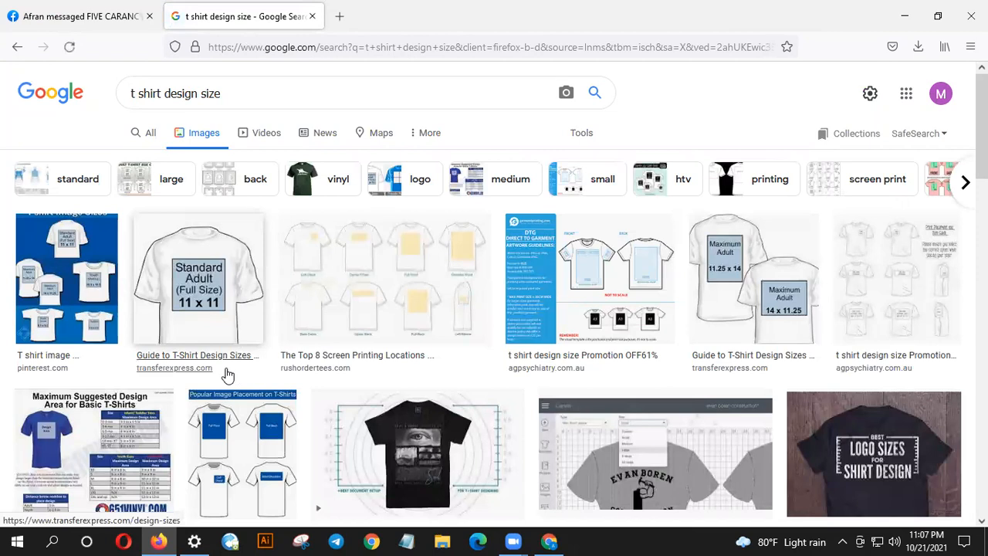
pyautogui.click(718, 274)
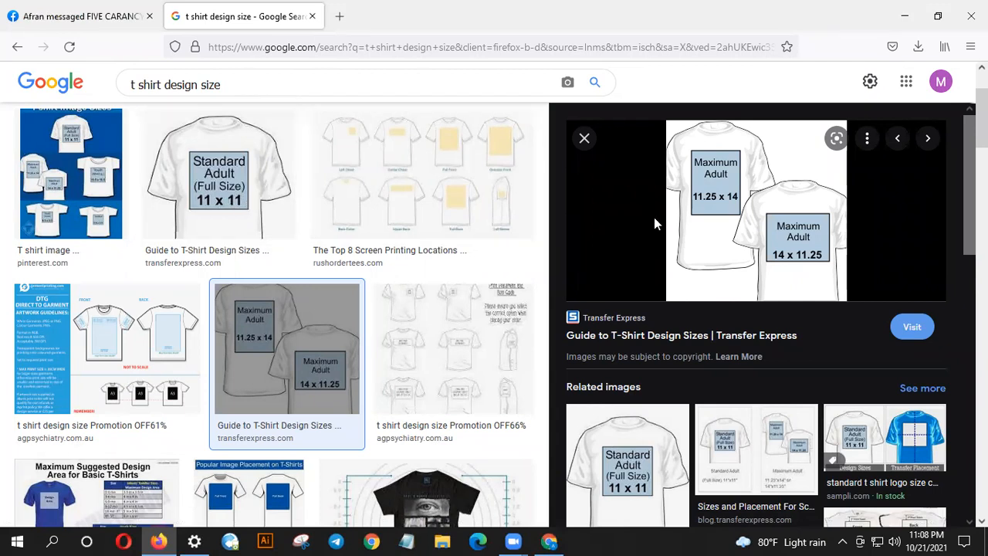
pyautogui.click(117, 19)
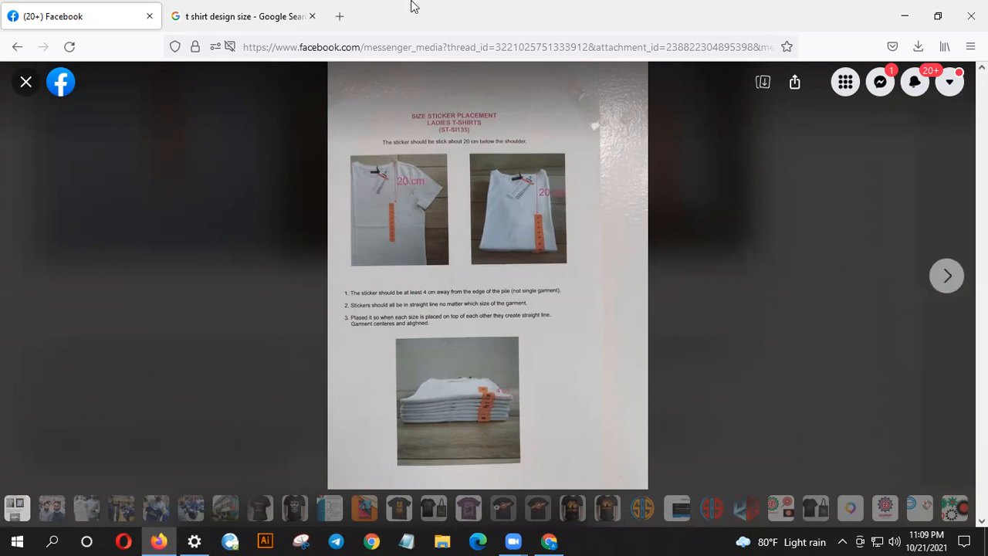
# - Compare the screen printing locations, print placement guide and Transfer Express maximum adult design sizes in the T-shirt image results
pyautogui.click(263, 11)
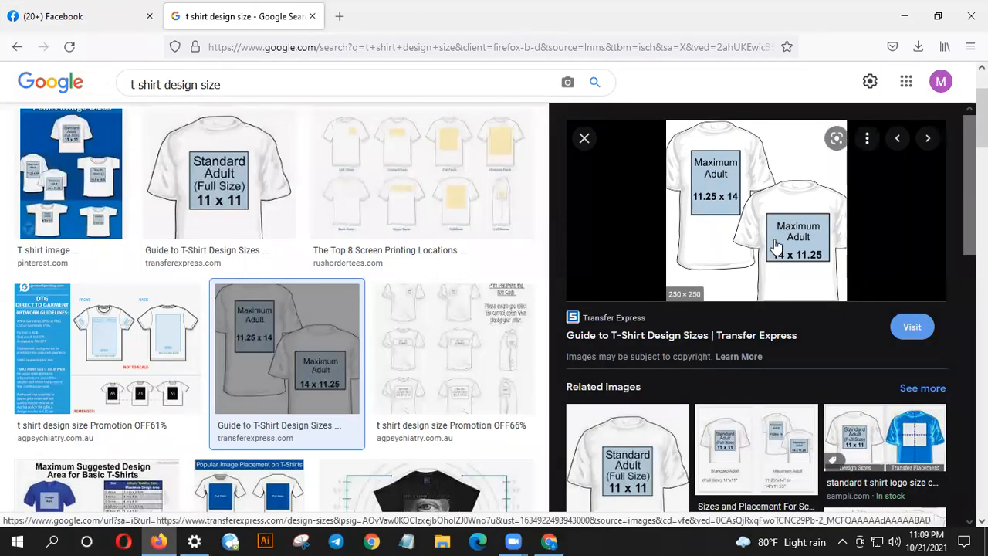
pyautogui.click(462, 208)
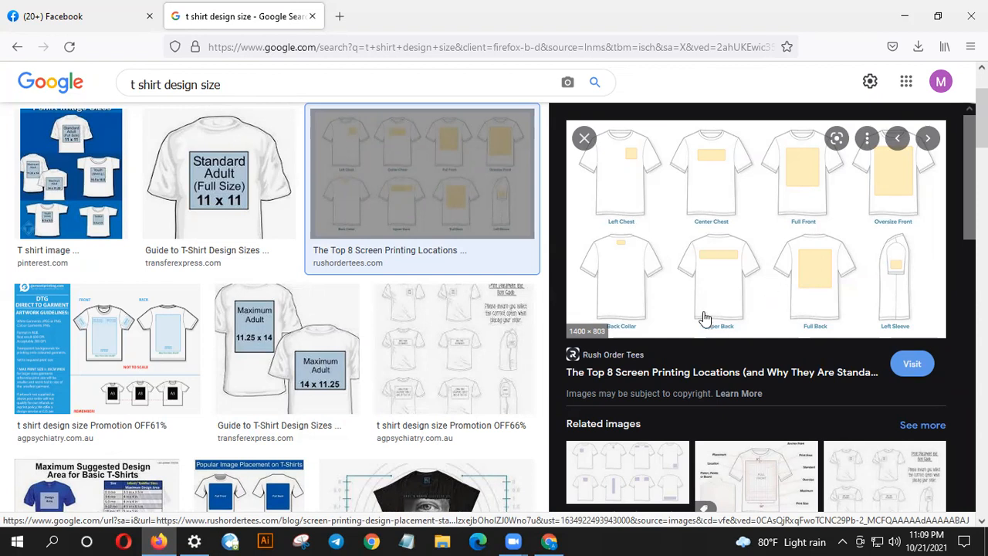
pyautogui.scroll(-2, 704, 318)
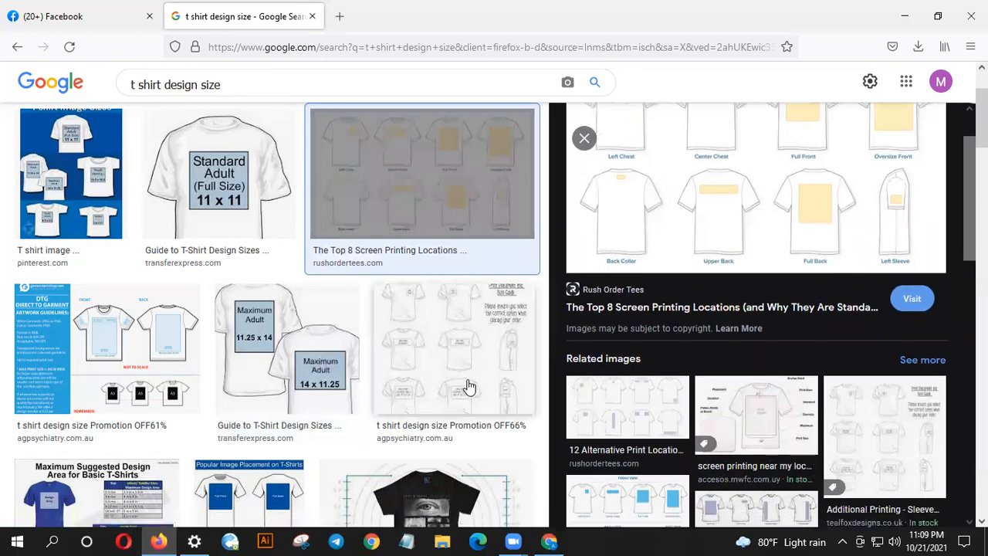
pyautogui.click(498, 370)
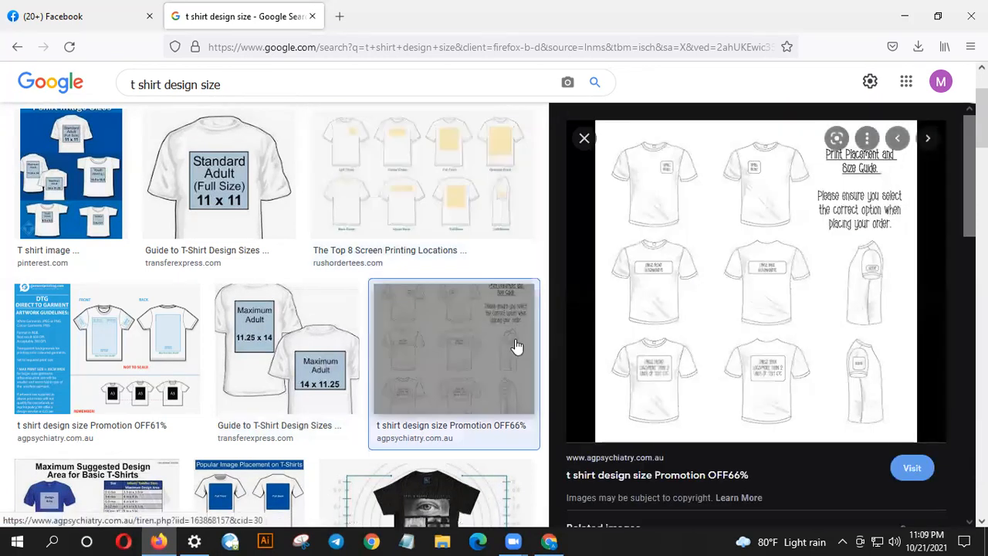
pyautogui.click(432, 227)
pyautogui.click(299, 340)
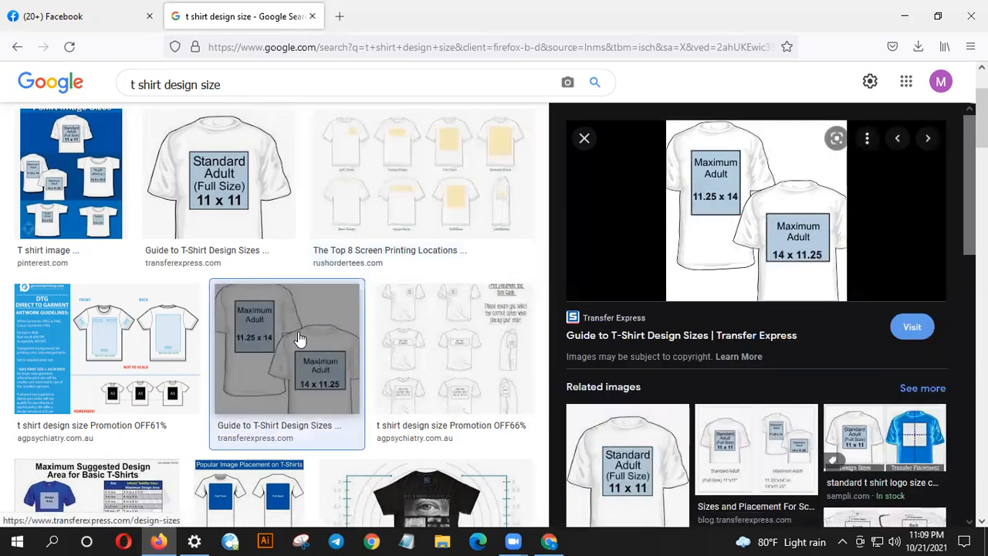
pyautogui.scroll(-3, 384, 331)
pyautogui.scroll(-3, 384, 331)
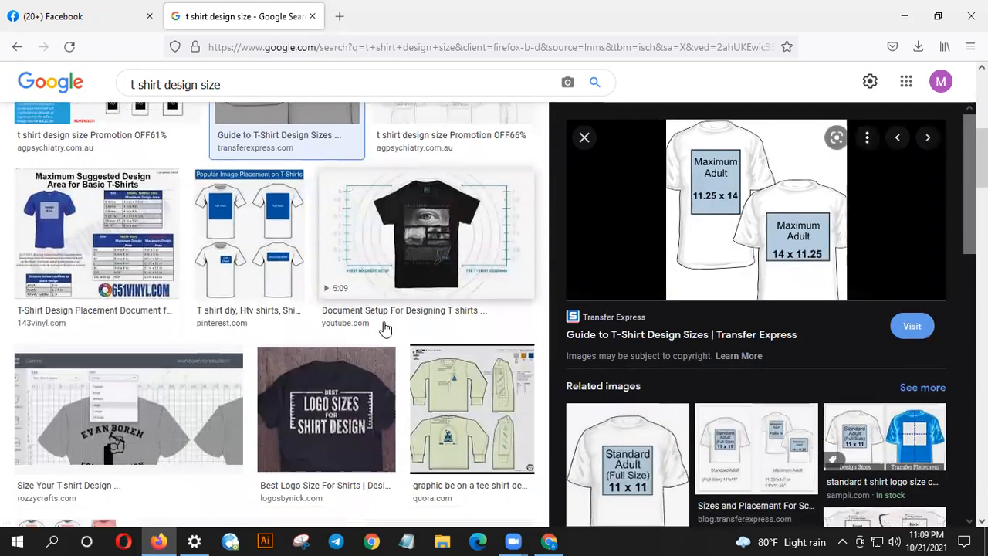
# - Search the web in a new browser tab for "emoji vector" and look through the image results
pyautogui.click(338, 16)
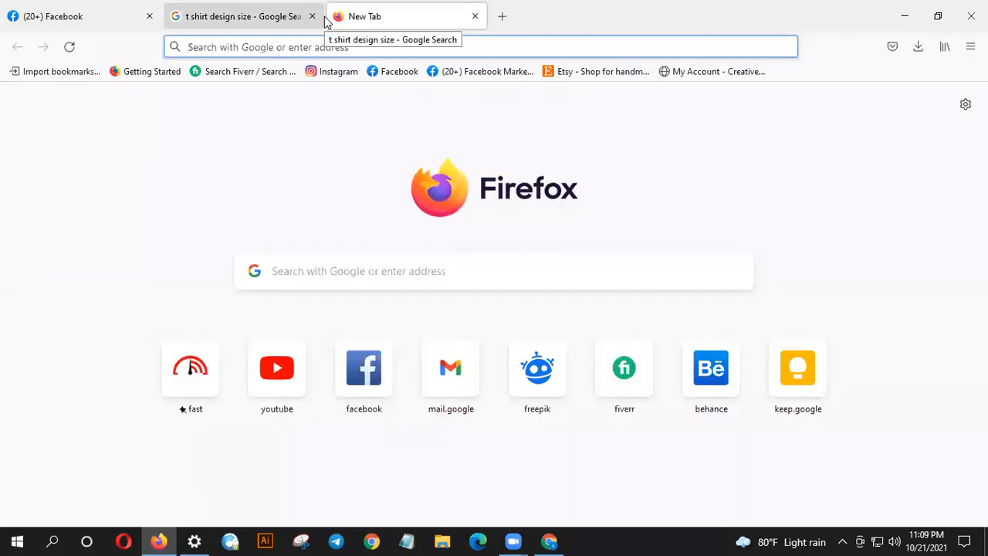
pyautogui.write('emoj')
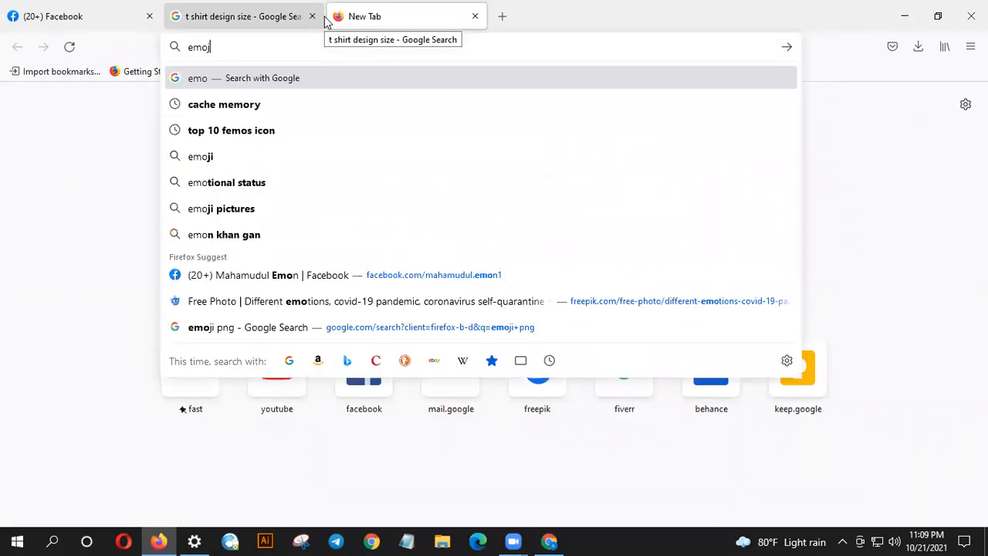
pyautogui.write('i vec')
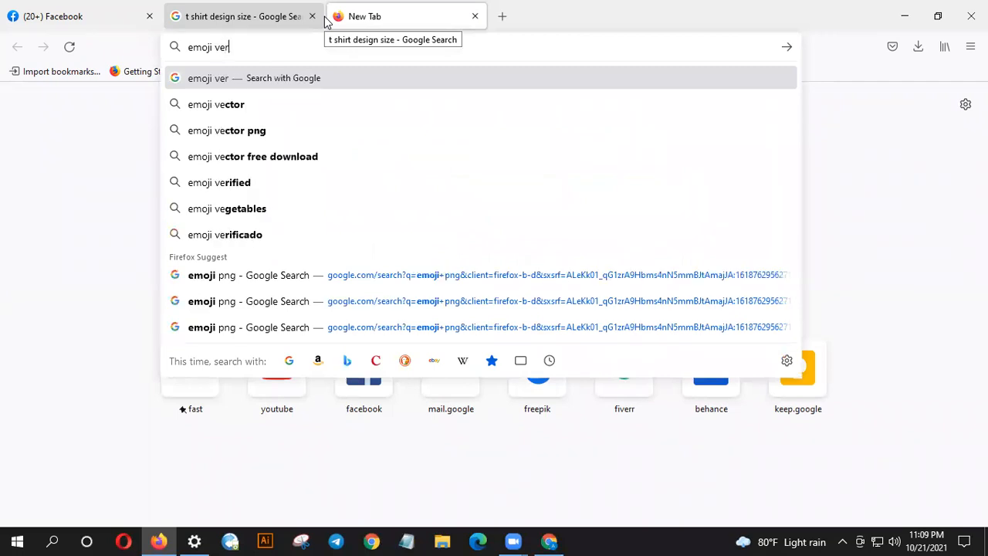
pyautogui.press('Down')
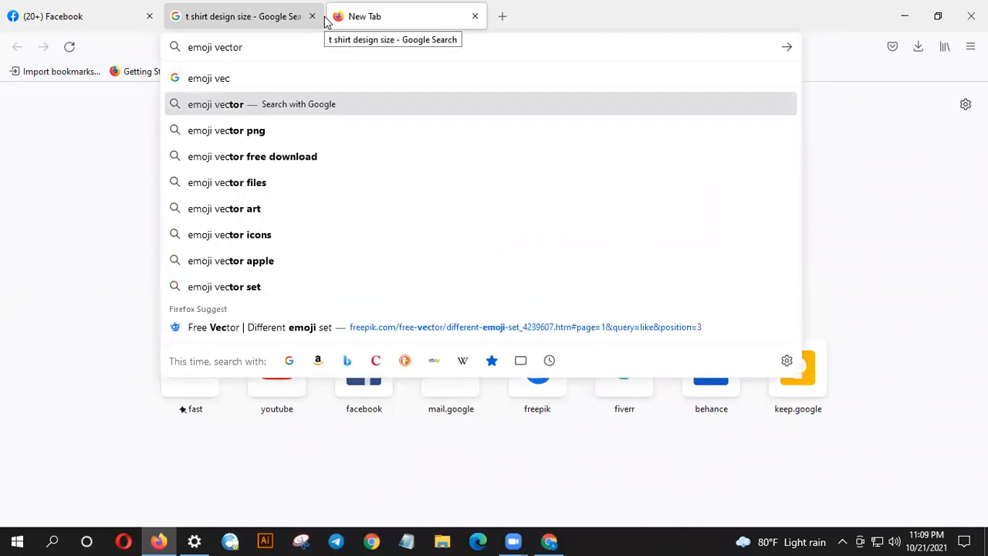
pyautogui.press('Return')
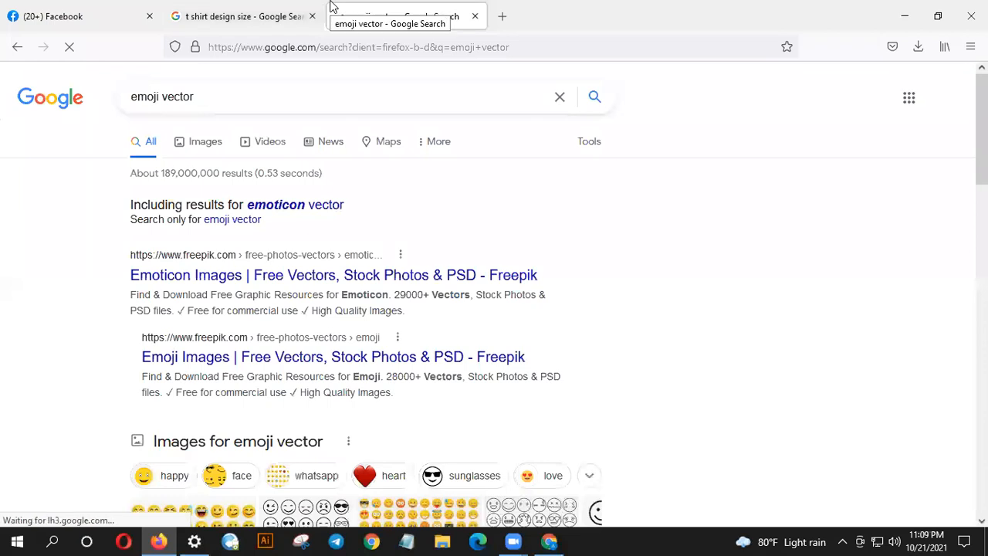
pyautogui.click(191, 142)
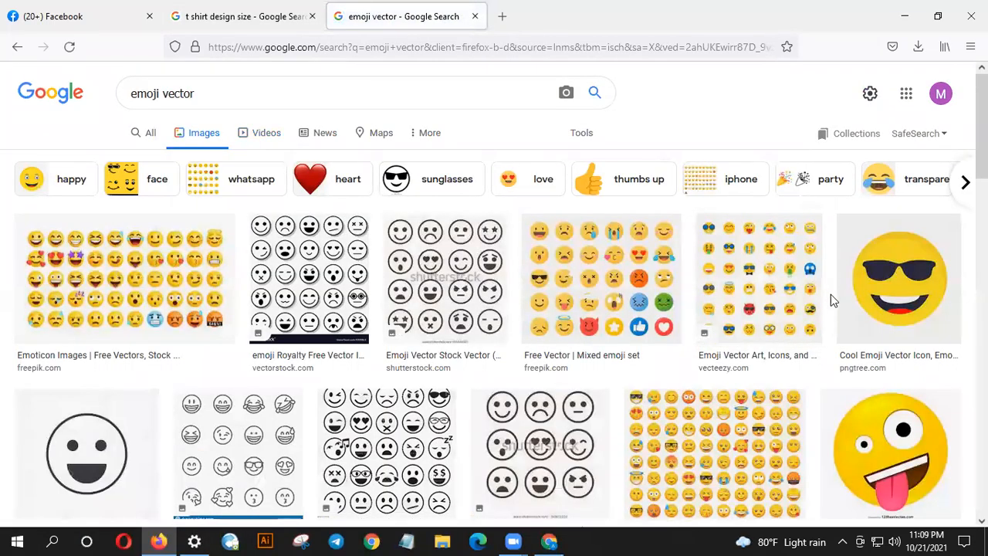
pyautogui.scroll(-2, 832, 304)
pyautogui.scroll(-4, 832, 309)
pyautogui.scroll(6, 830, 309)
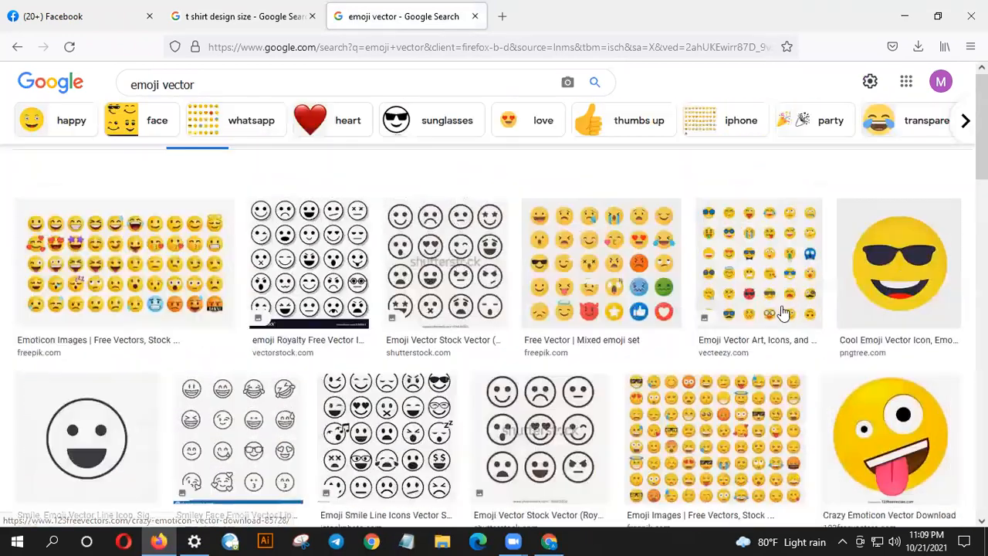
# - Return to the full web results and open Freepik's Emoji Images page in a separate tab
pyautogui.click(147, 133)
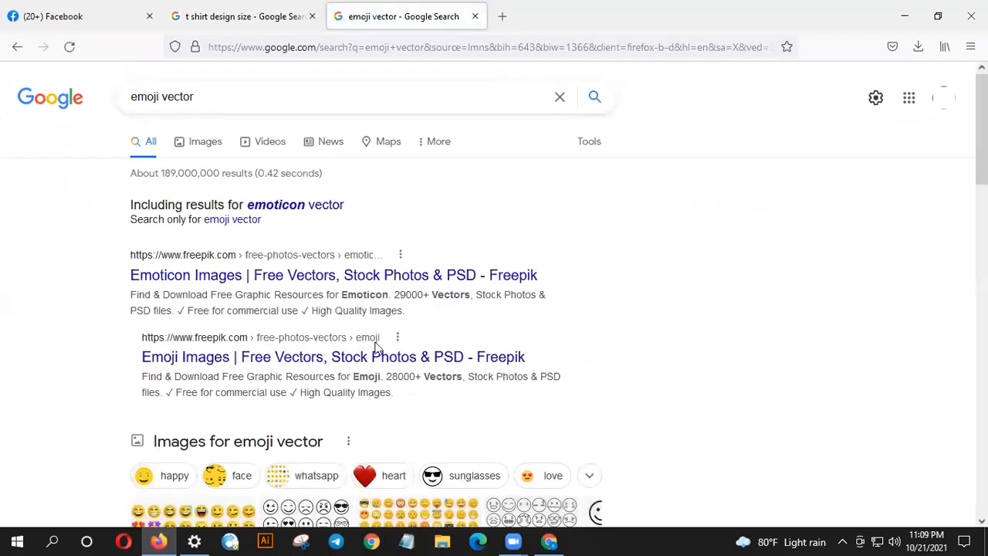
pyautogui.rightClick(310, 361)
pyautogui.click(375, 151)
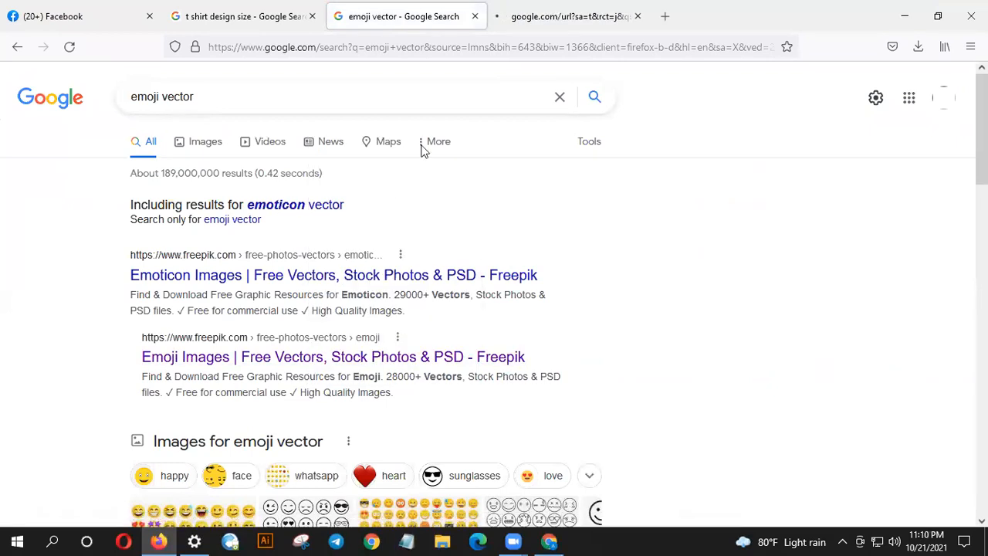
pyautogui.click(561, 15)
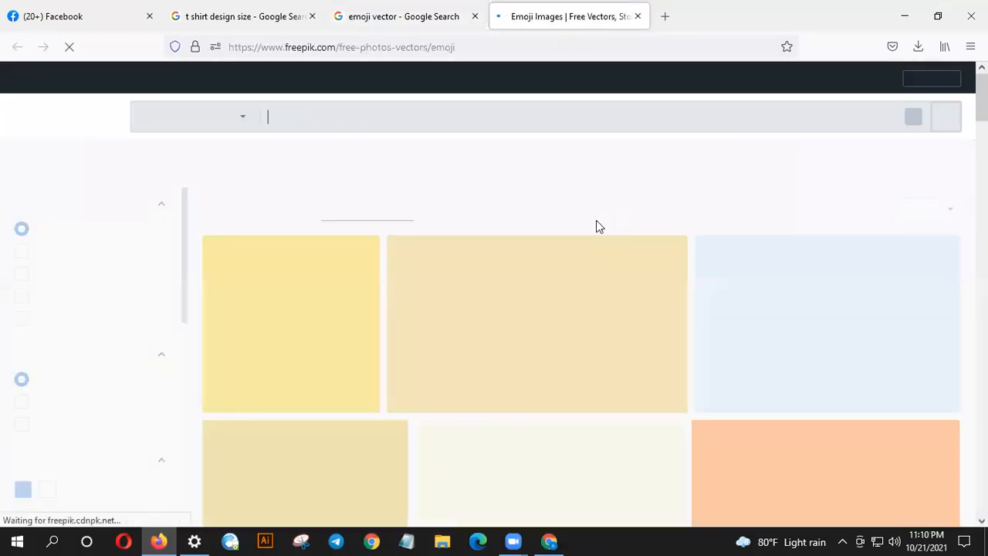
# - Open the World Emoji Day illustration with three emojis around a cloud and try to download it
pyautogui.scroll(-2, 840, 224)
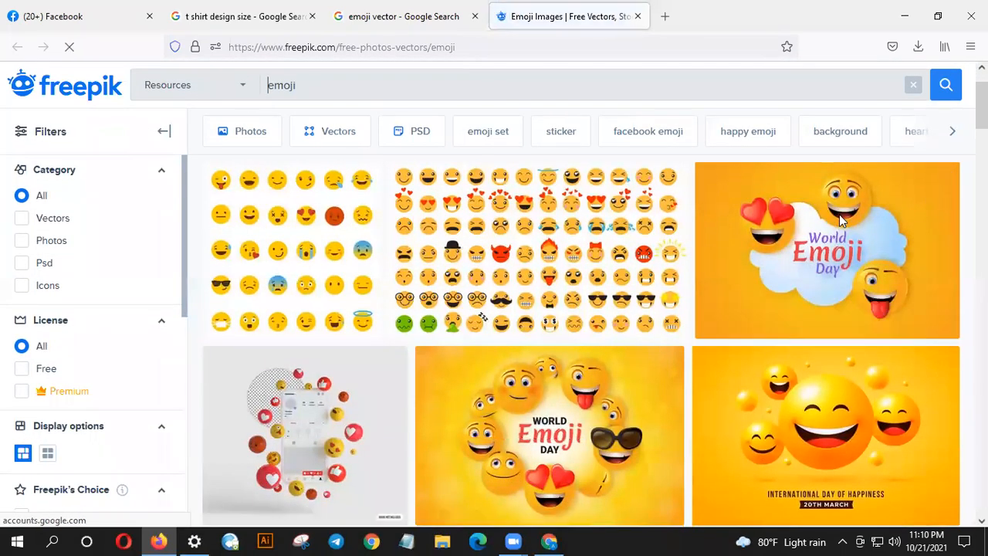
pyautogui.click(793, 270)
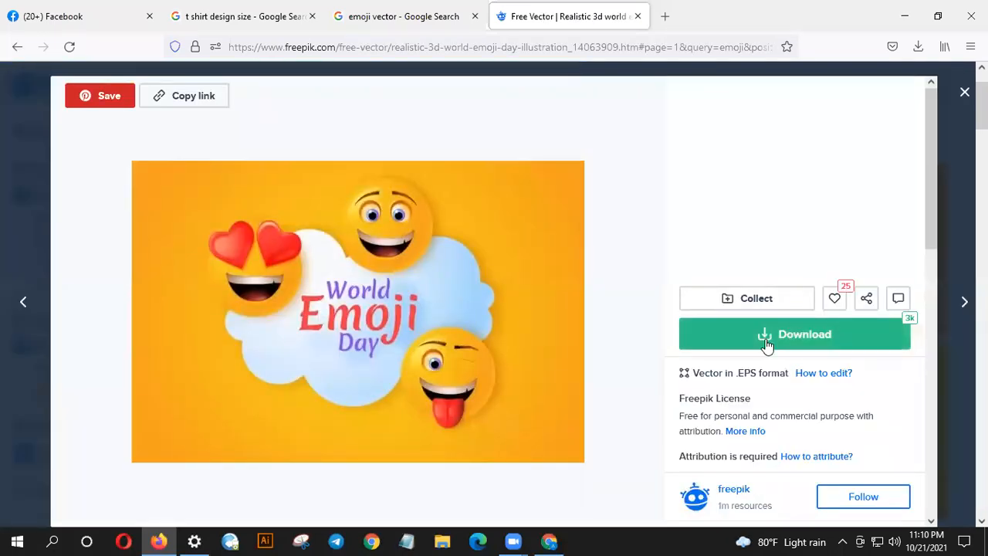
pyautogui.click(766, 336)
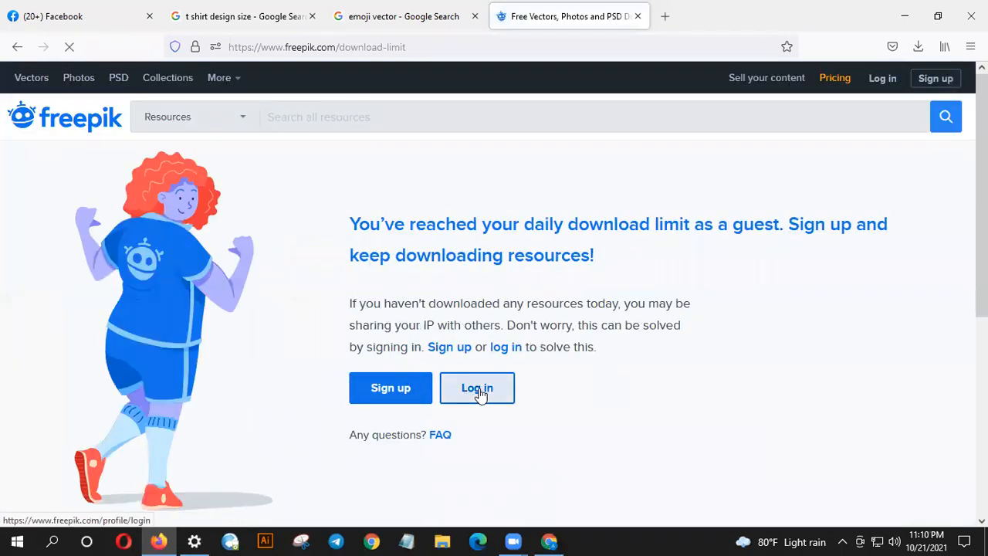
# - Log in to Freepik with the Google account that is not signed out
pyautogui.click(478, 390)
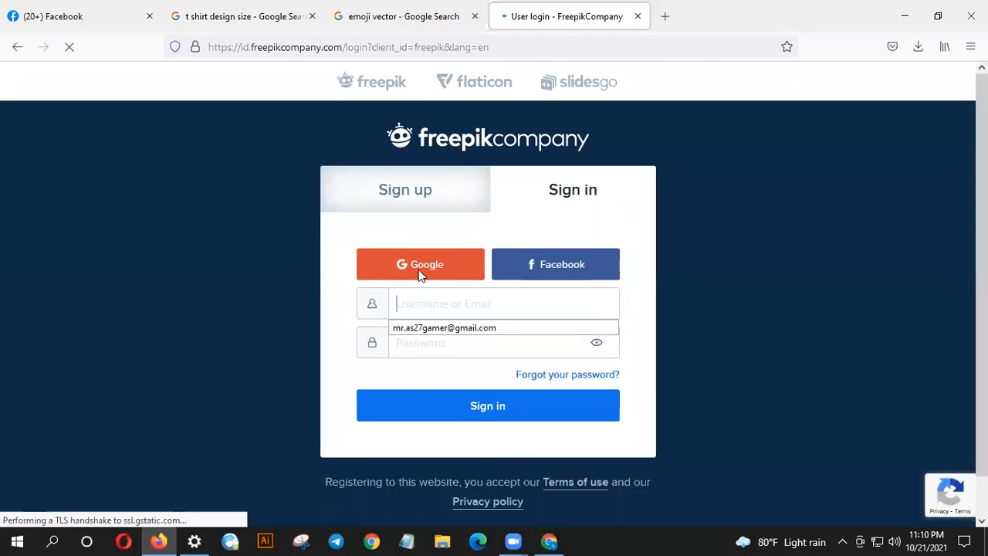
pyautogui.click(419, 269)
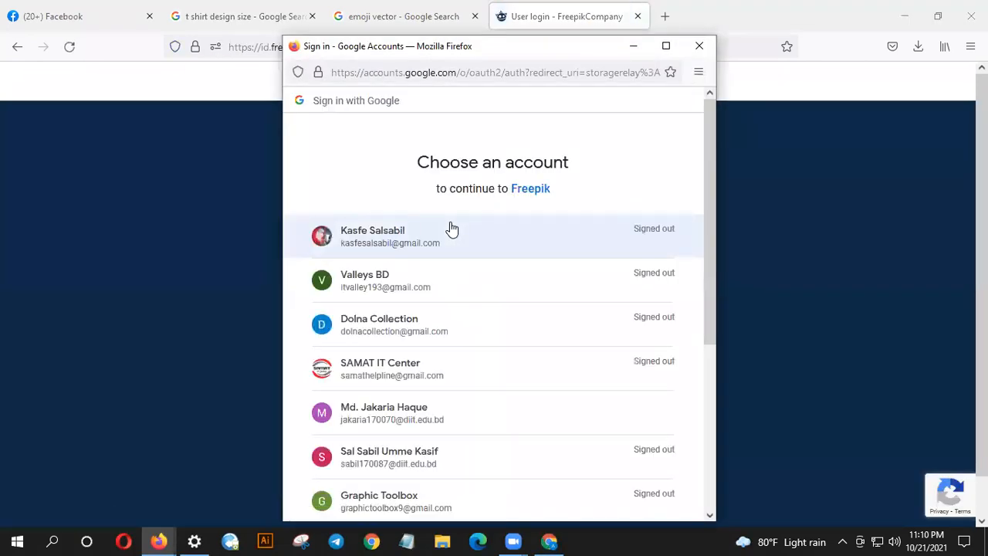
pyautogui.scroll(-2, 482, 352)
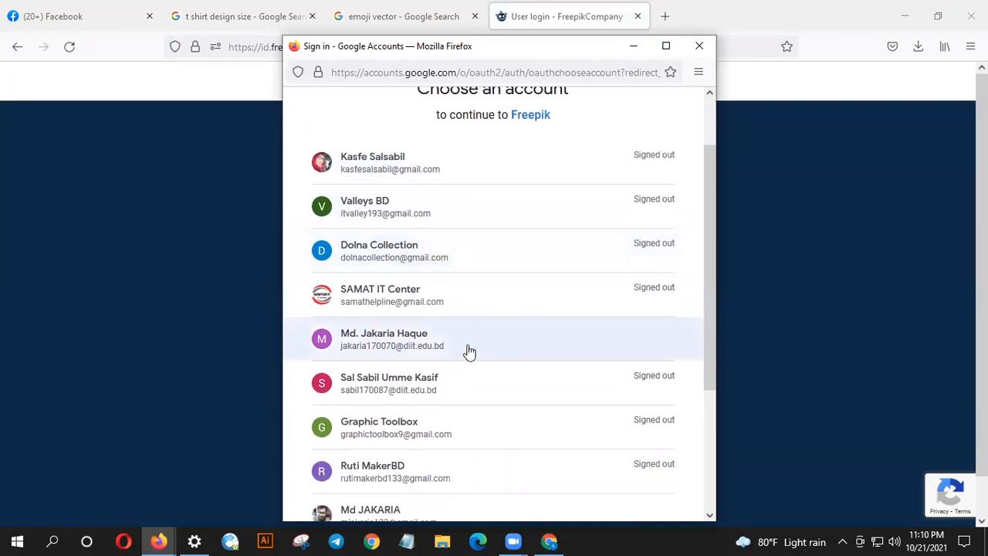
pyautogui.click(468, 348)
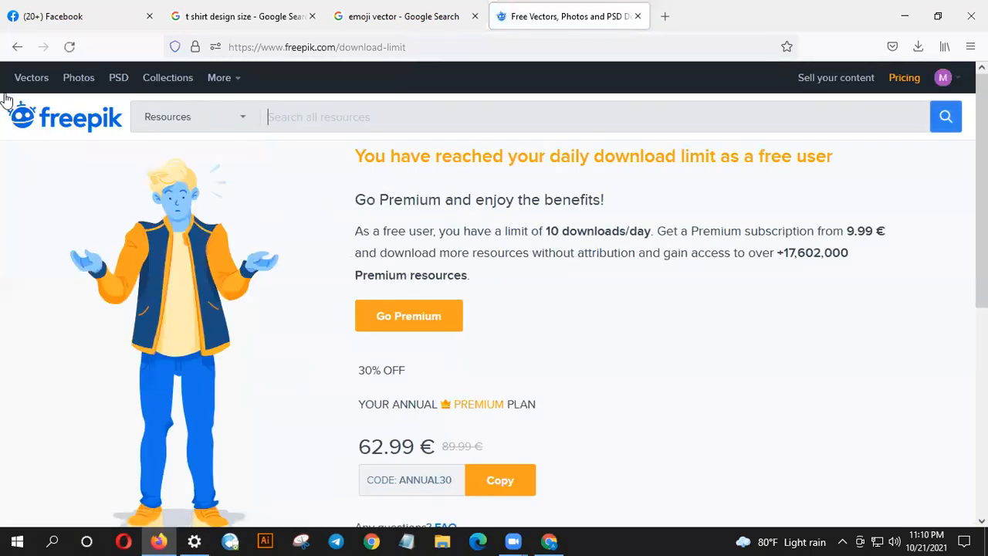
# - Go back to the World Emoji Day illustration page and download it, saving realistic-3d-world-emoji-day-illustration.zip
pyautogui.click(16, 46)
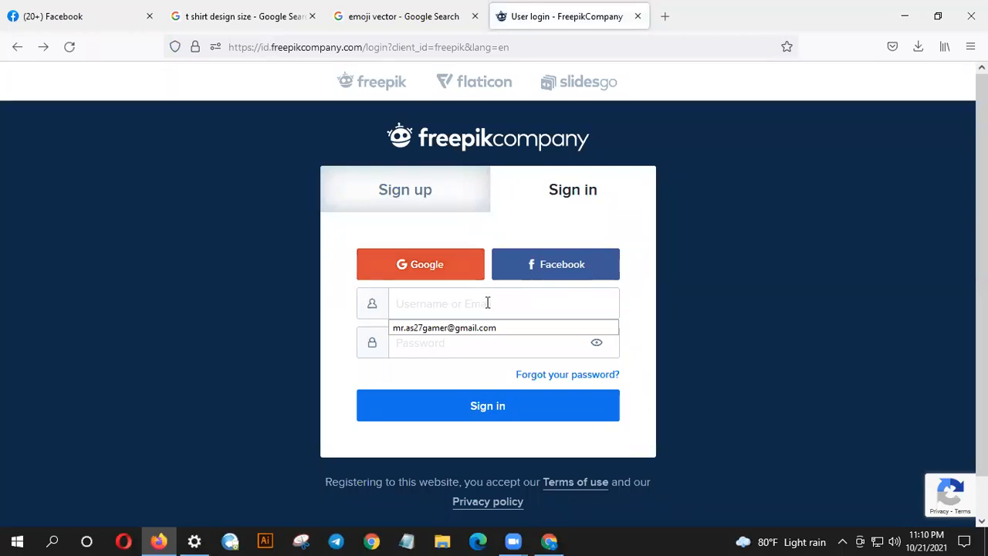
pyautogui.click(15, 50)
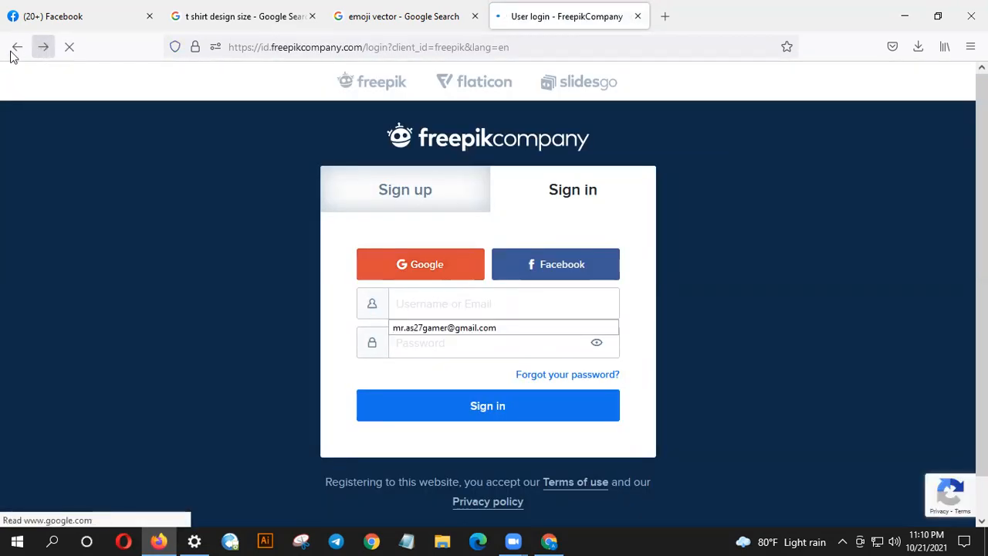
pyautogui.click(11, 54)
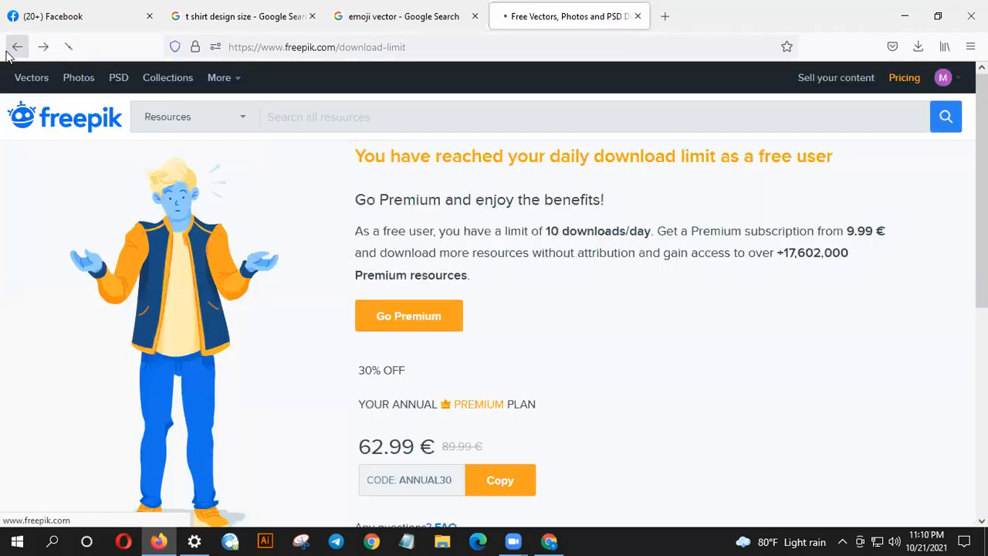
pyautogui.click(9, 51)
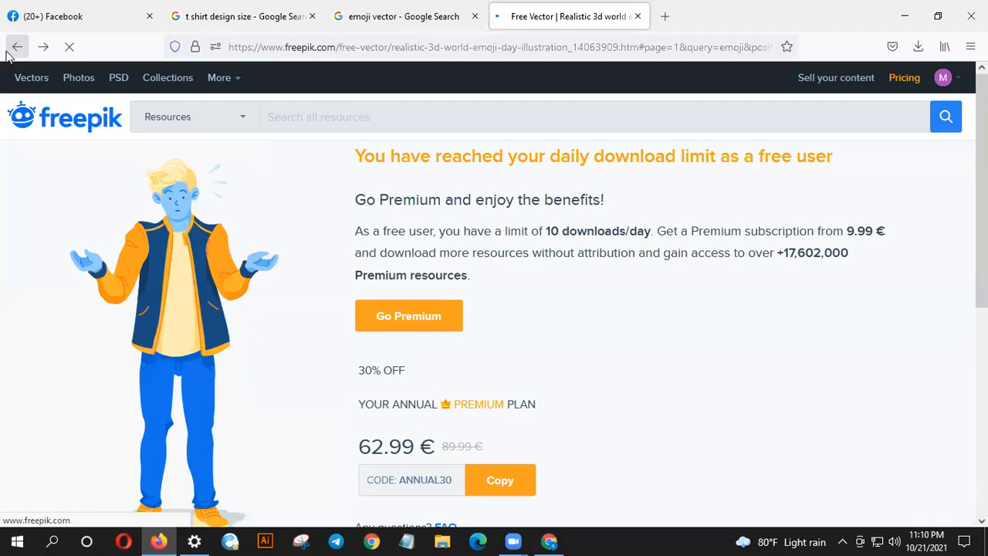
pyautogui.click(864, 325)
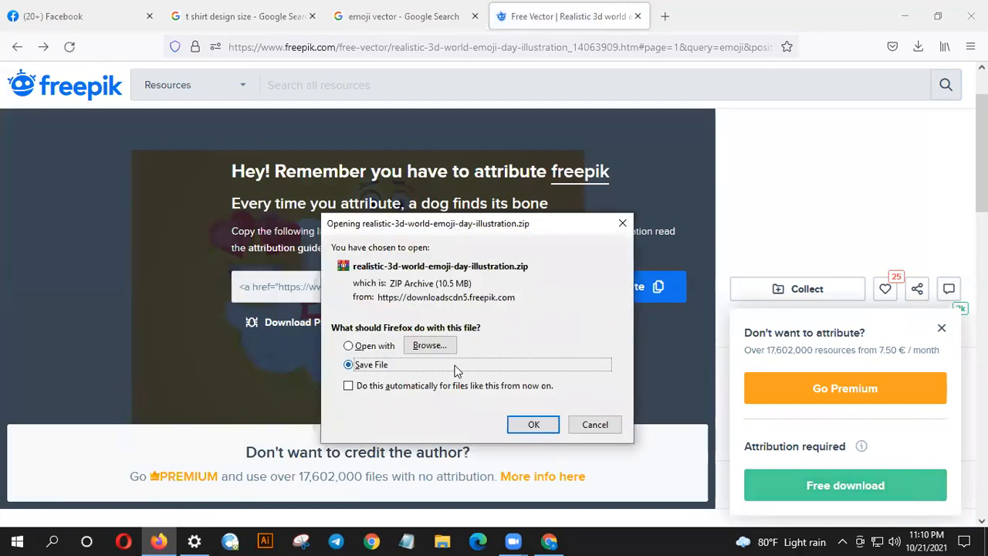
pyautogui.click(534, 425)
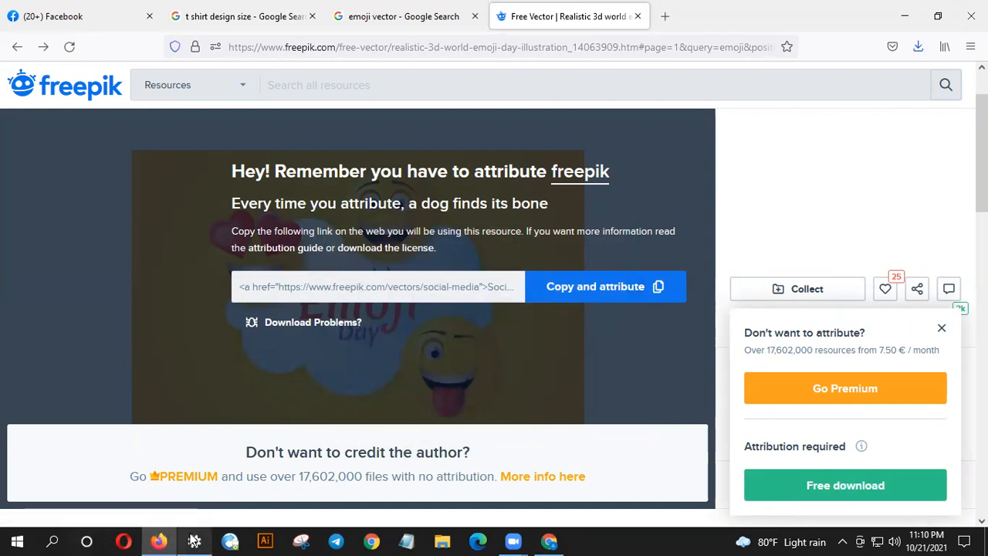
# - Show the downloaded emoji zip in its folder and extract it to Downloads\realistic-3d-world-emoji-day-illustration
pyautogui.click(160, 541)
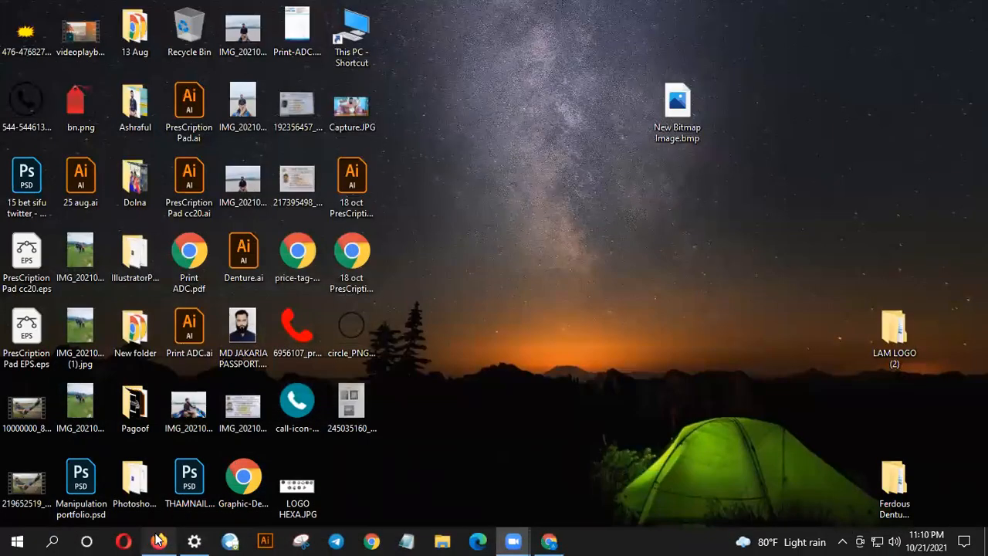
pyautogui.click(158, 541)
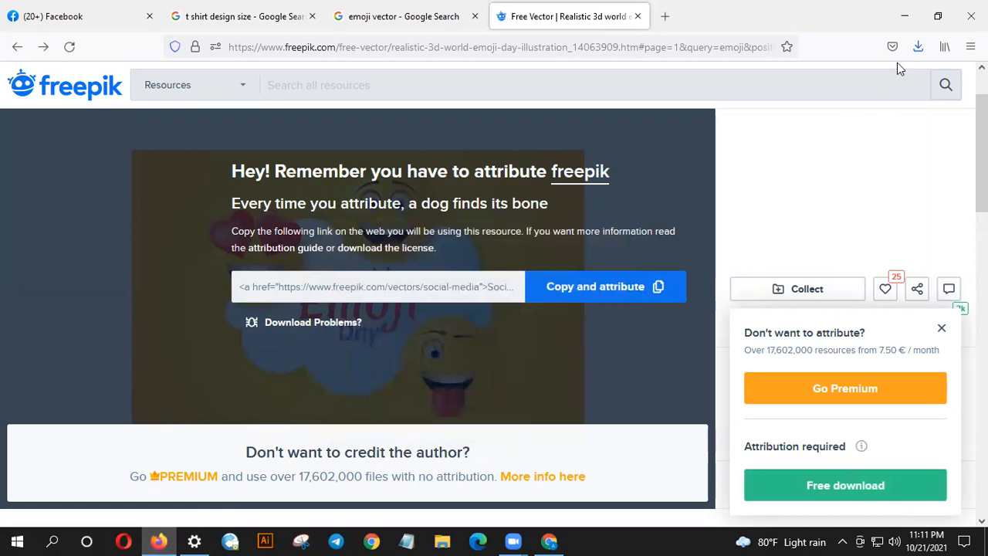
pyautogui.click(917, 47)
pyautogui.click(909, 82)
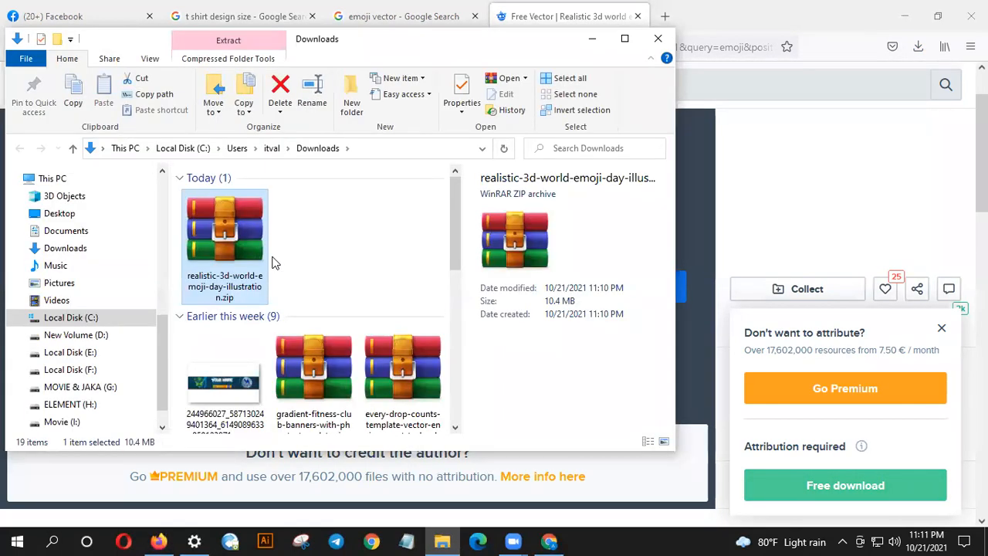
pyautogui.rightClick(228, 237)
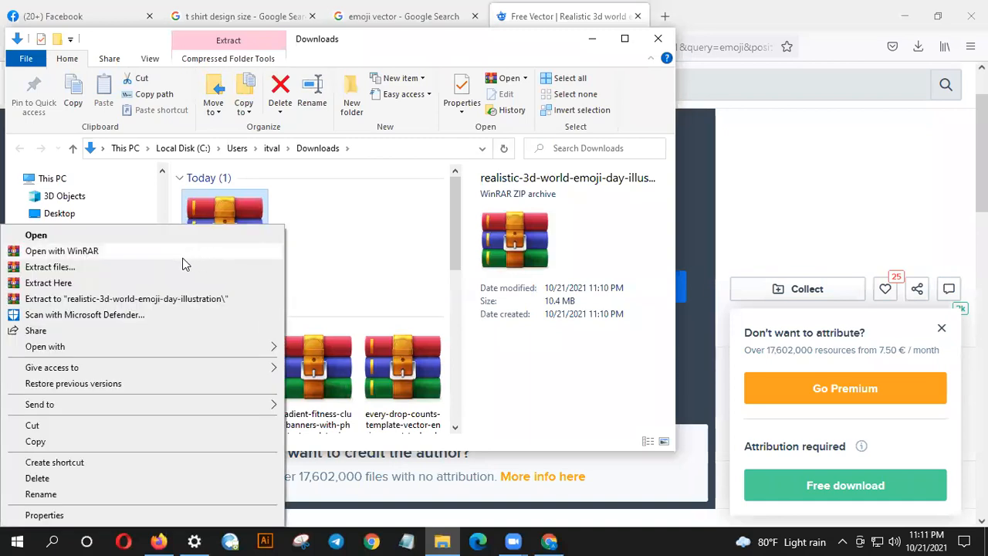
pyautogui.click(67, 270)
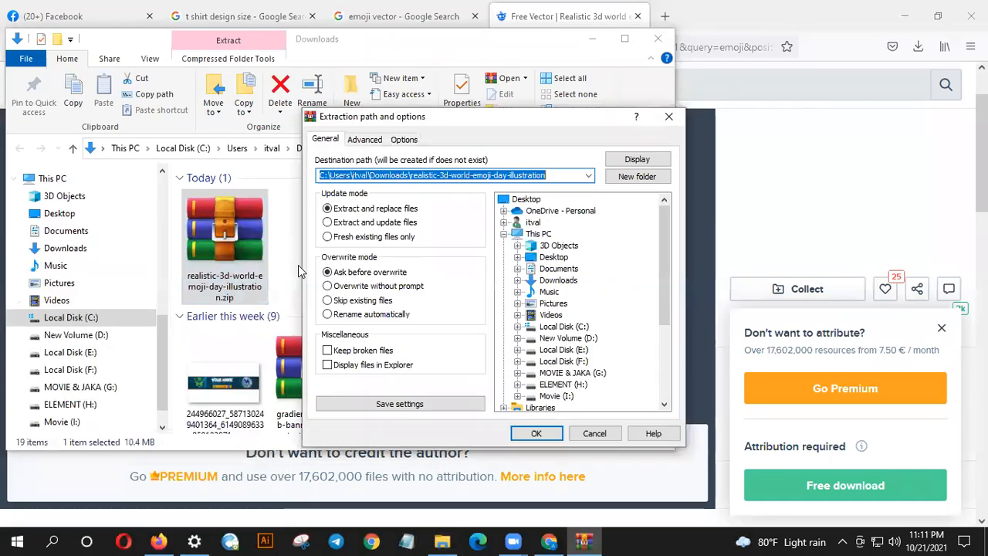
pyautogui.click(536, 434)
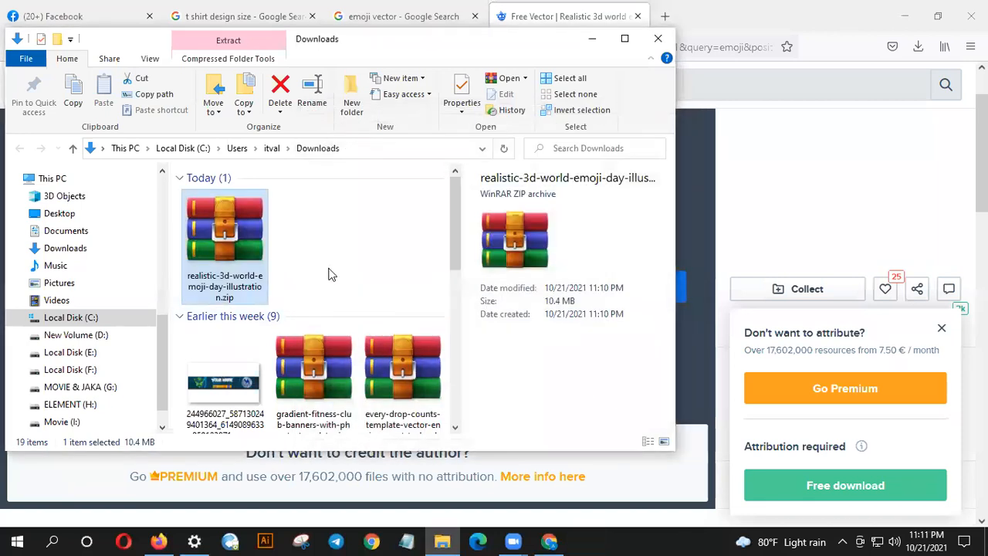
# - Open 5414008.ai from the extracted realistic-3d-world-emoji-day-illustration folder in Illustrator, accepting that its embedded color profile is discarded
pyautogui.click(313, 255)
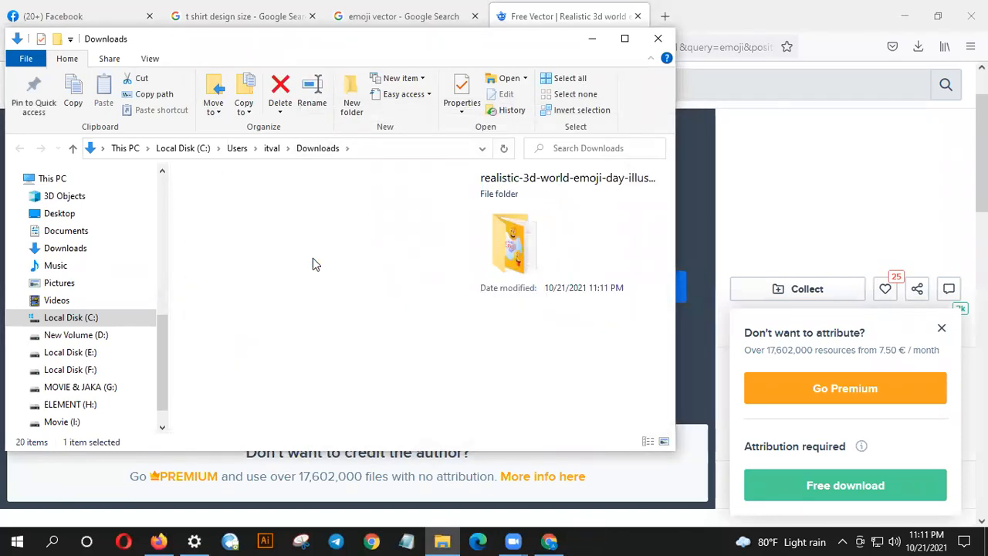
pyautogui.doubleClick(312, 259)
pyautogui.doubleClick(246, 198)
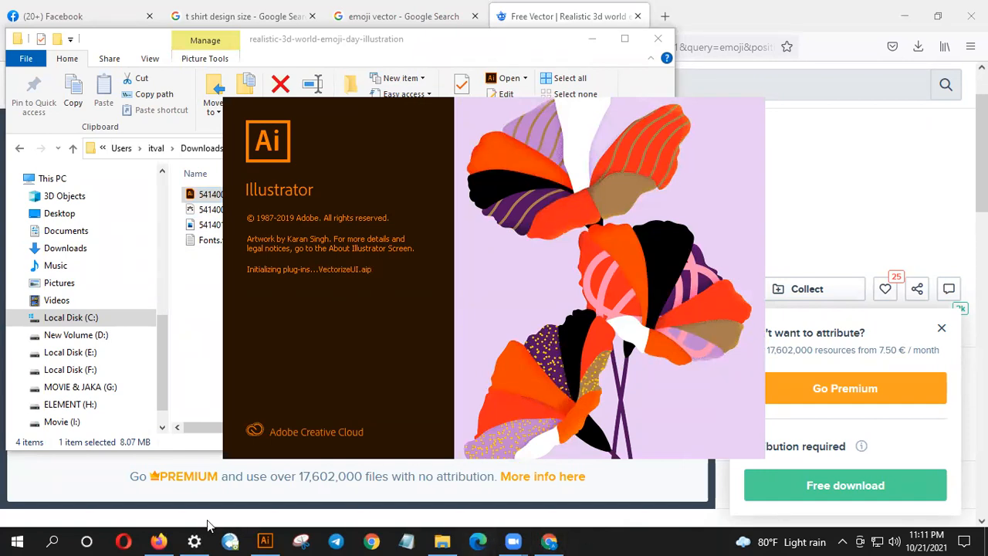
pyautogui.moveTo(169, 541)
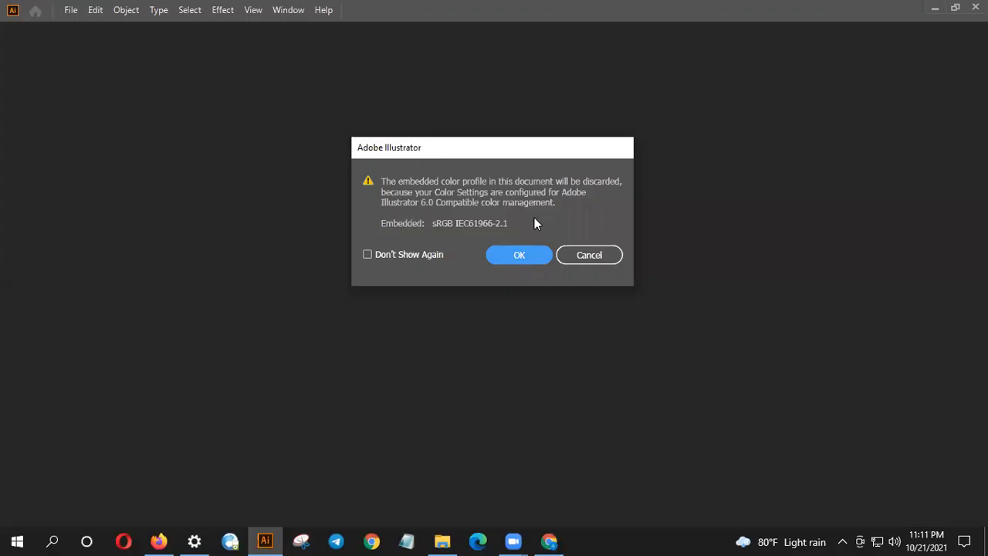
pyautogui.click(541, 256)
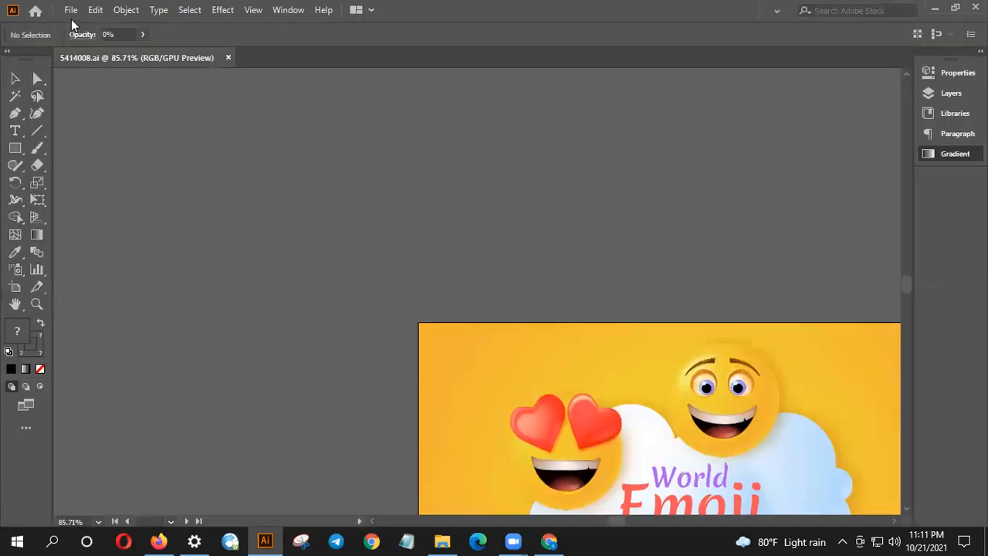
pyautogui.hotkey('alt', 'space')
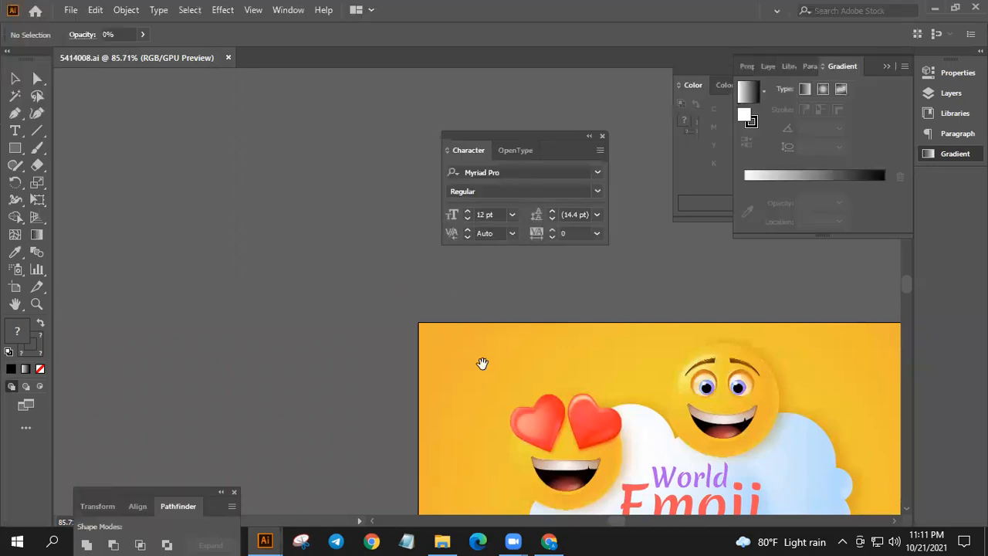
pyautogui.hotkey('ctrl', '-')
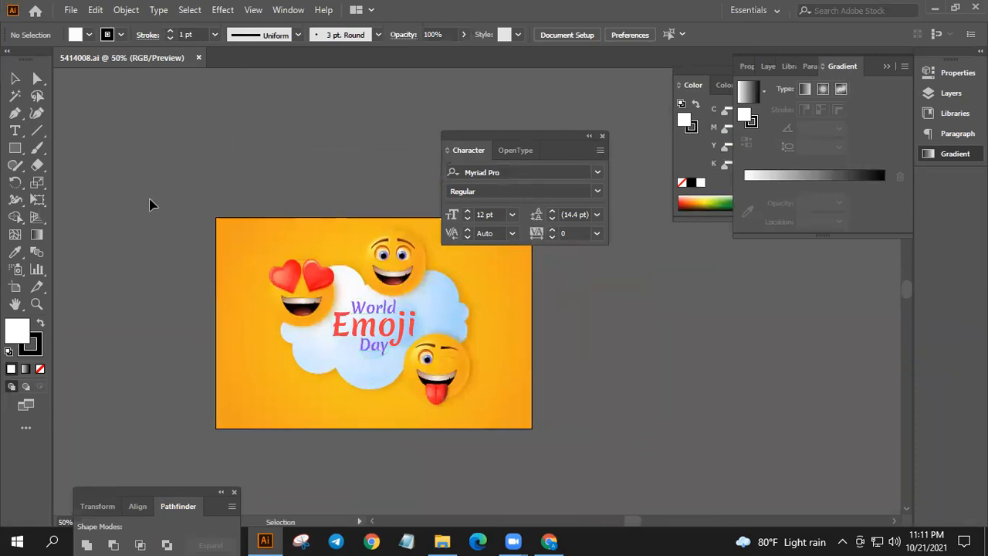
# - Create a new 11 by 11 inch document
pyautogui.click(70, 11)
pyautogui.click(83, 22)
pyautogui.click(76, 16)
pyautogui.click(83, 23)
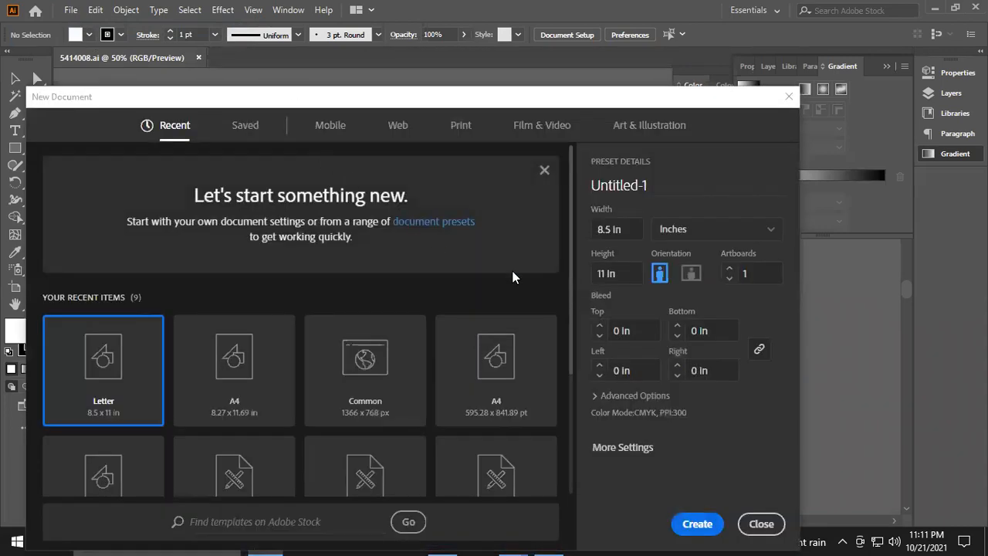
pyautogui.click(613, 229)
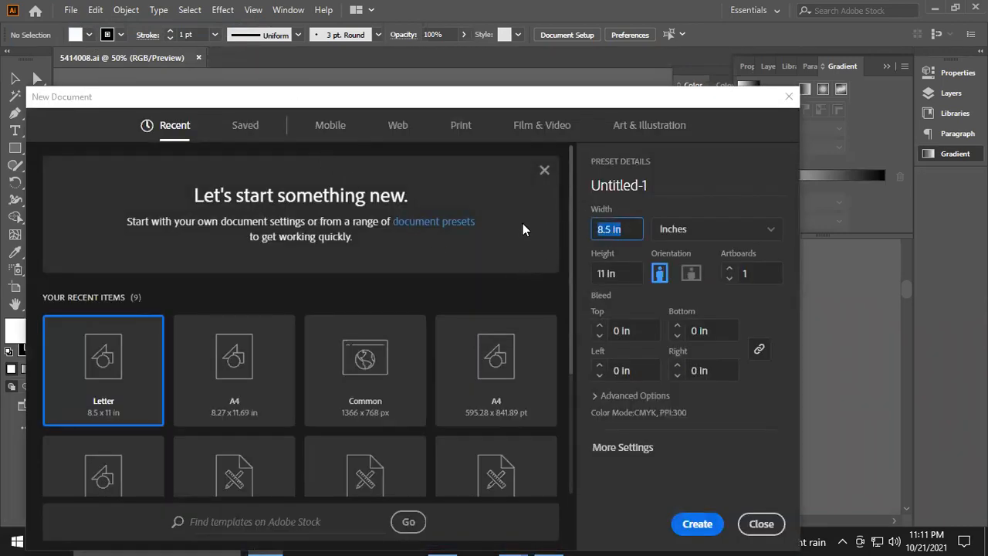
pyautogui.click(631, 276)
pyautogui.click(697, 524)
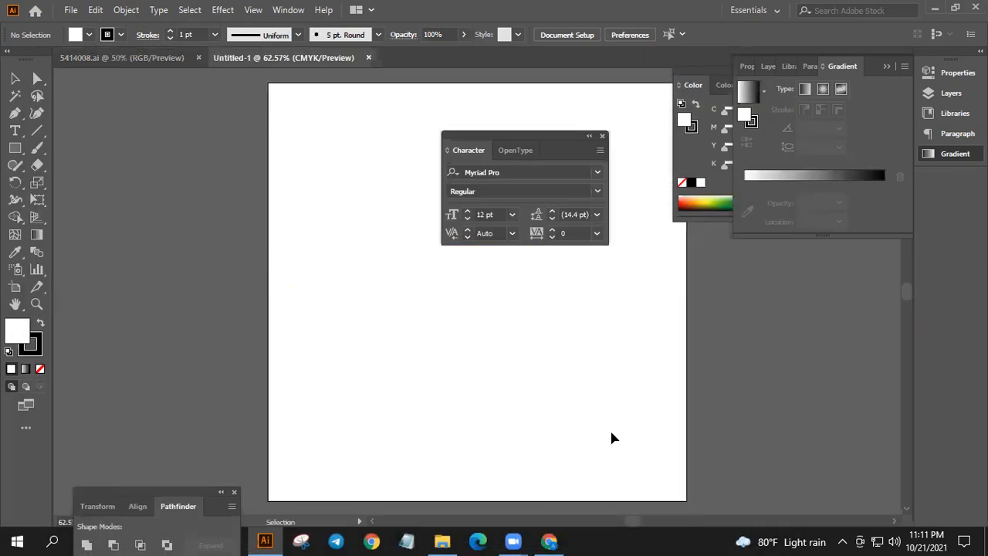
# - Move the tongue-out emoji in 5414008.ai off the artboard and copy it into the Untitled-1 document
pyautogui.click(149, 58)
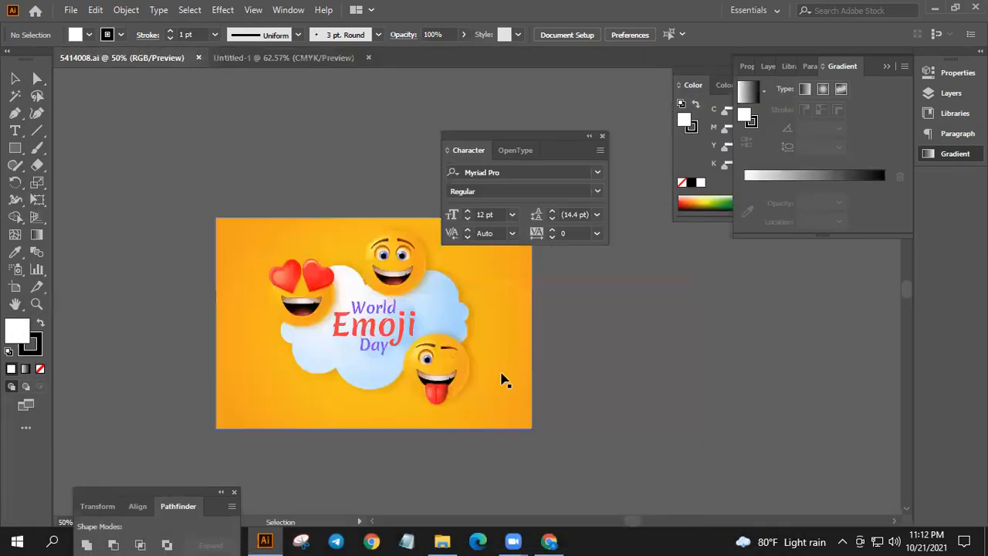
pyautogui.moveTo(458, 361); pyautogui.dragTo(615, 355)
pyautogui.click(606, 433)
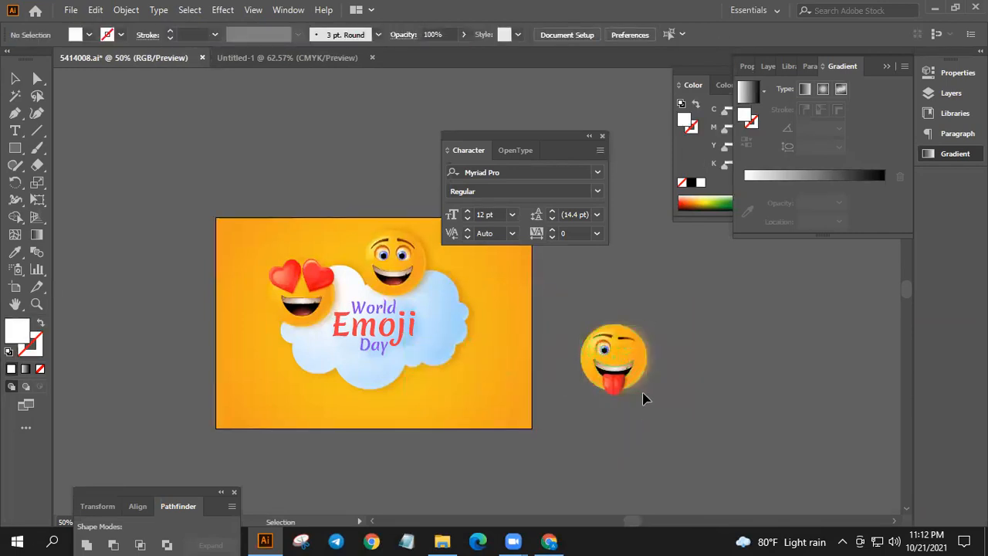
pyautogui.moveTo(629, 357); pyautogui.dragTo(463, 320)
pyautogui.click(668, 375)
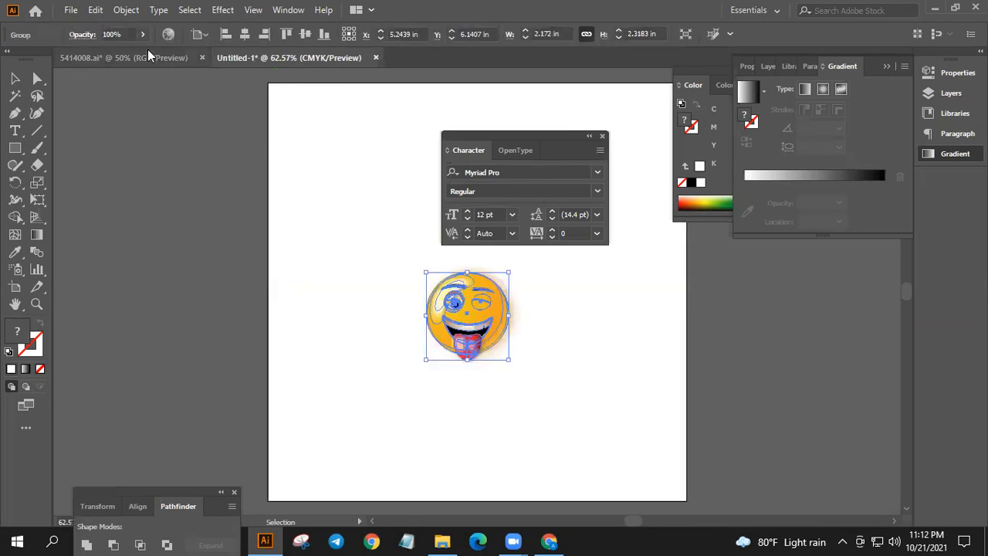
# - Ungroup the cloud and lettering in 5414008.ai and move the World Emoji Day text off the artboard, below the tongue-out emoji
pyautogui.click(148, 57)
pyautogui.click(383, 376)
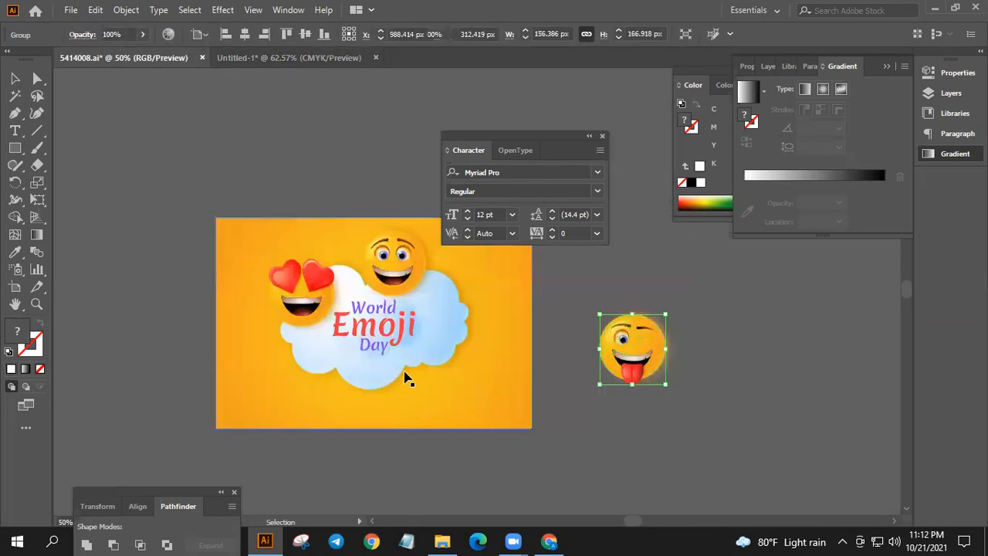
pyautogui.click(389, 321)
pyautogui.rightClick(390, 324)
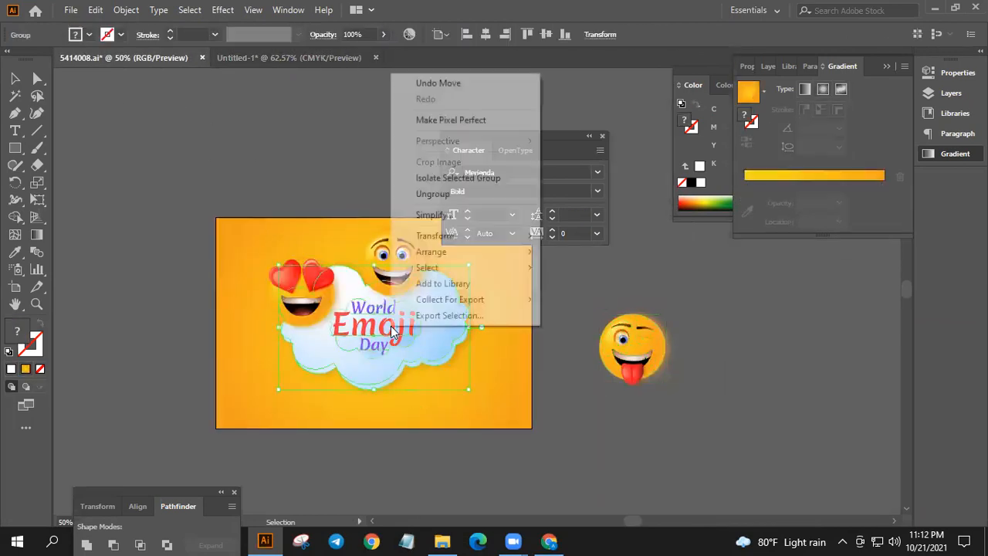
pyautogui.click(446, 194)
pyautogui.hotkey('ctrl', 'shift', 'a')
pyautogui.moveTo(409, 340); pyautogui.dragTo(688, 442)
# - Copy the tongue-out emoji together with the World Emoji Day text into Untitled-1 and delete the earlier emoji copy there
pyautogui.moveTo(627, 332); pyautogui.dragTo(311, 73)
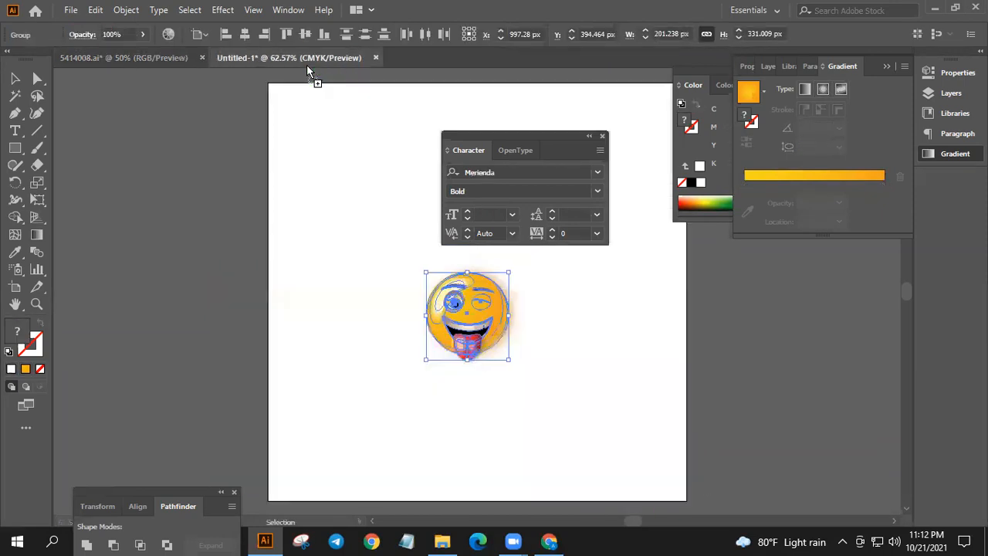
pyautogui.moveTo(294, 298); pyautogui.dragTo(295, 298)
pyautogui.moveTo(496, 384); pyautogui.dragTo(445, 282)
pyautogui.press('Delete')
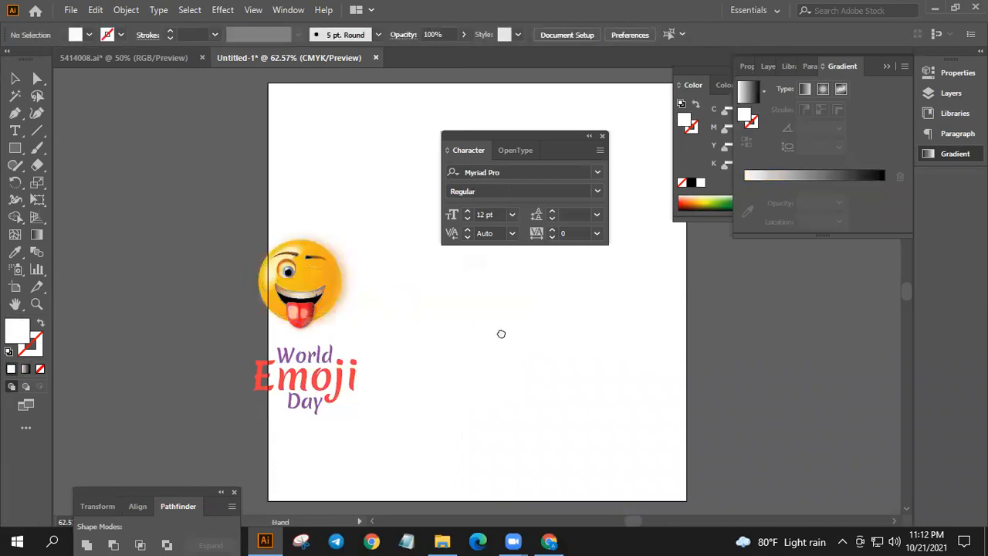
# - Scale the emoji and World Emoji Day text together to about 5.74 by 9.45 in and place them within the artboard
pyautogui.moveTo(501, 334); pyautogui.dragTo(260, 318)
pyautogui.moveTo(257, 388); pyautogui.dragTo(85, 252)
pyautogui.moveTo(151, 246); pyautogui.dragTo(292, 191)
pyautogui.moveTo(316, 331); pyautogui.dragTo(366, 357)
pyautogui.hotkey('ctrl', '-')
pyautogui.hotkey('ctrl', '-')
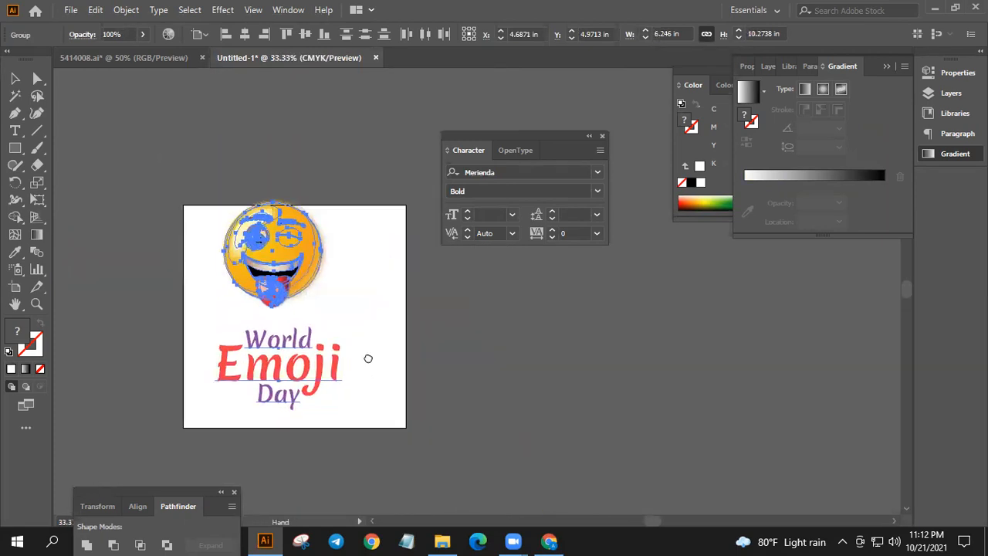
pyautogui.moveTo(345, 199); pyautogui.dragTo(331, 219)
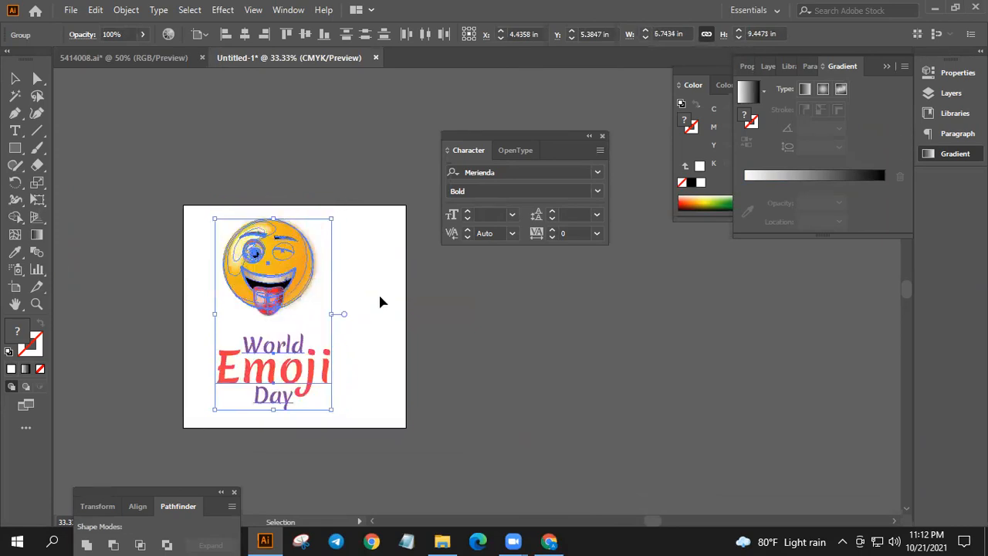
pyautogui.click(387, 310)
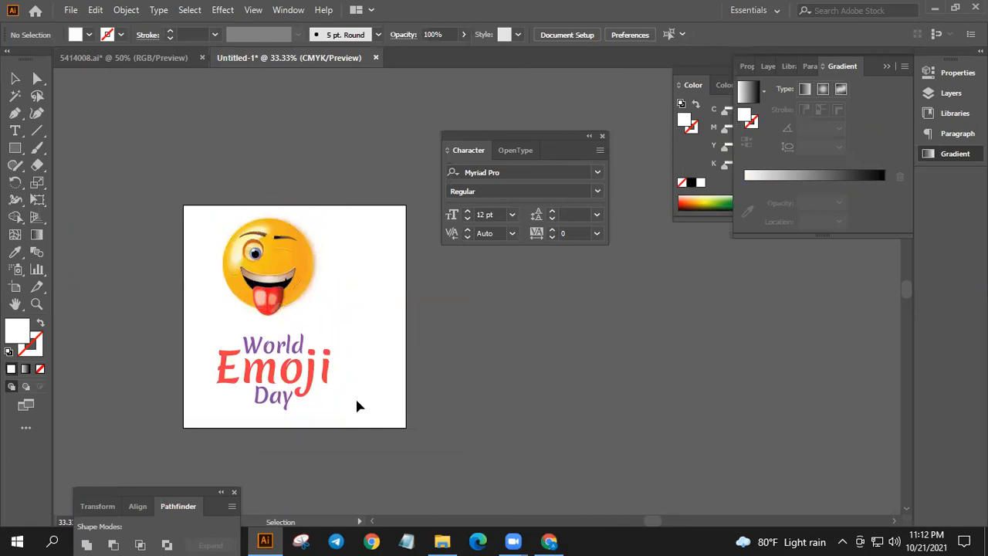
# - Enlarge the emoji alone and position it directly above the World Emoji Day text
pyautogui.moveTo(276, 279); pyautogui.dragTo(289, 297)
pyautogui.moveTo(326, 234); pyautogui.dragTo(364, 221)
pyautogui.click(536, 361)
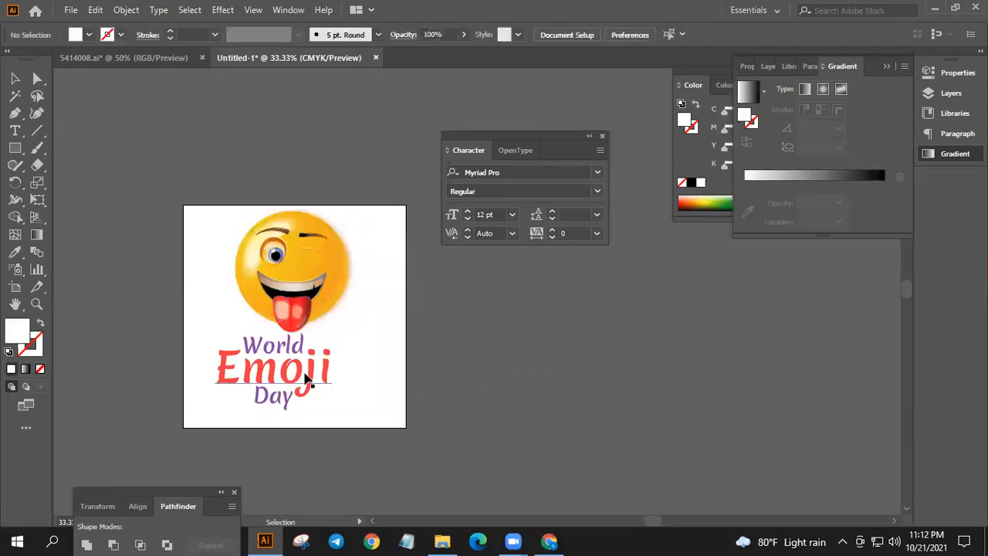
# - Align the emoji and World Emoji Day text to the artboard's horizontal center and group them
pyautogui.click(310, 381)
pyautogui.keyDown('shift'); pyautogui.click(307, 277); pyautogui.keyUp('shift')
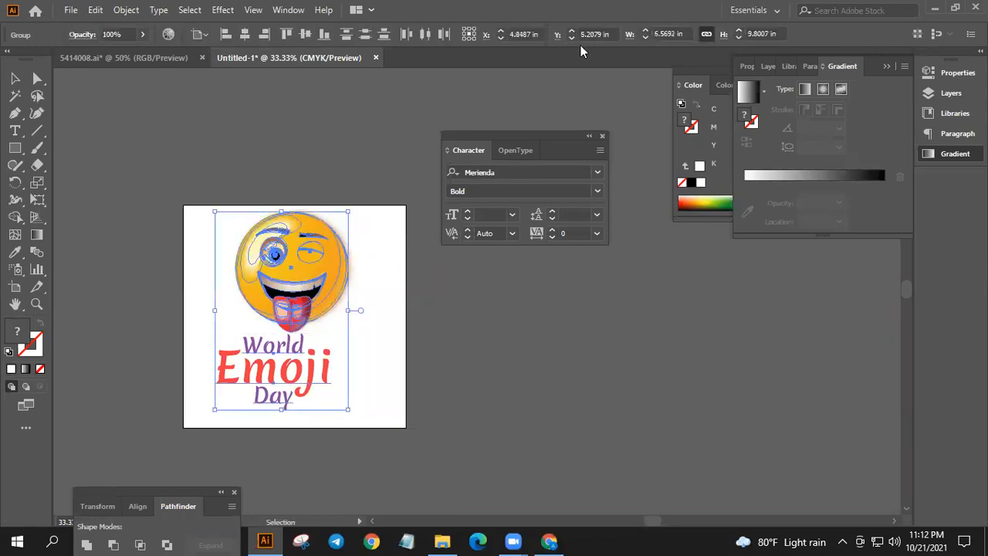
pyautogui.click(245, 35)
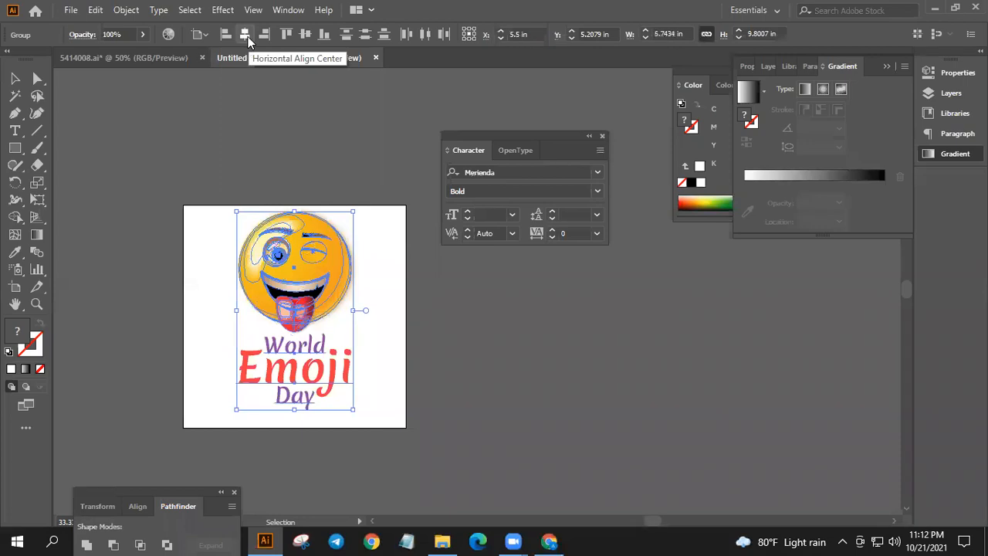
pyautogui.press('a')
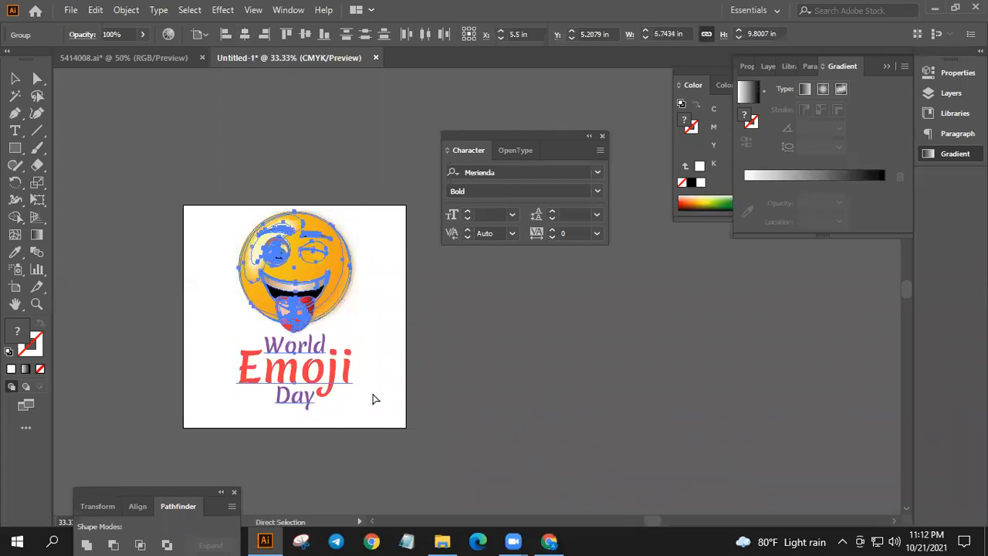
pyautogui.hotkey('ctrl', 'g')
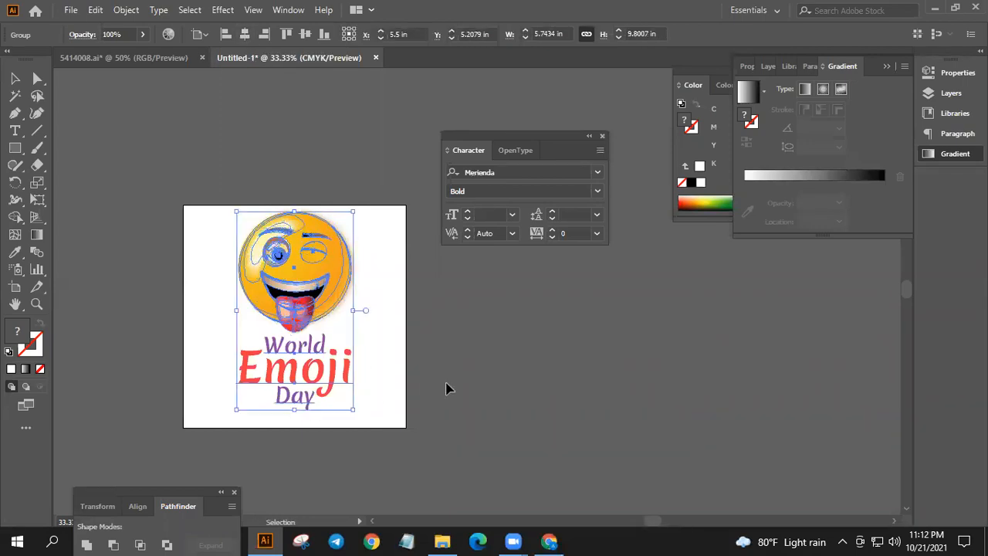
pyautogui.click(415, 349)
# - Move the grouped design over the artboard's edge and center it horizontally and vertically using Align to Artboard
pyautogui.moveTo(341, 266); pyautogui.dragTo(452, 309)
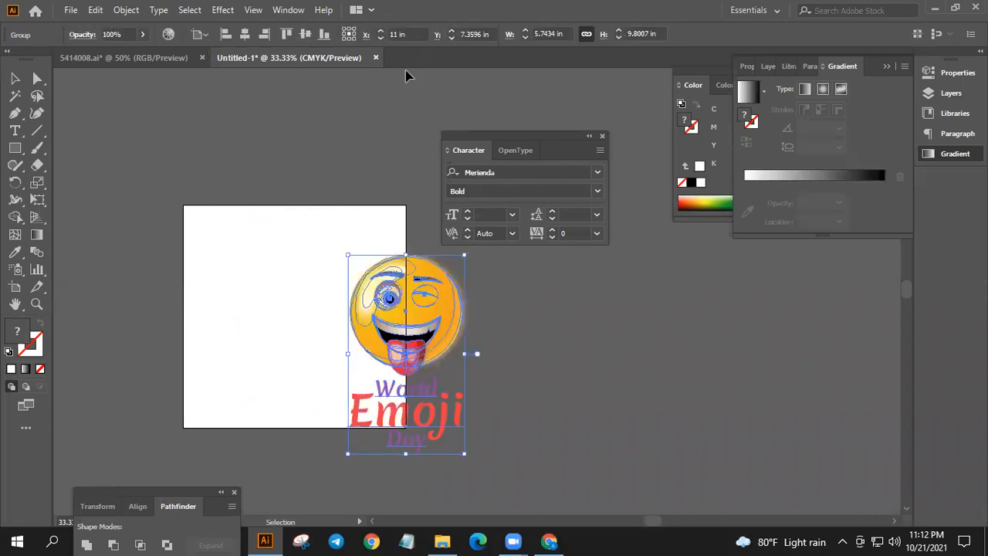
pyautogui.click(199, 34)
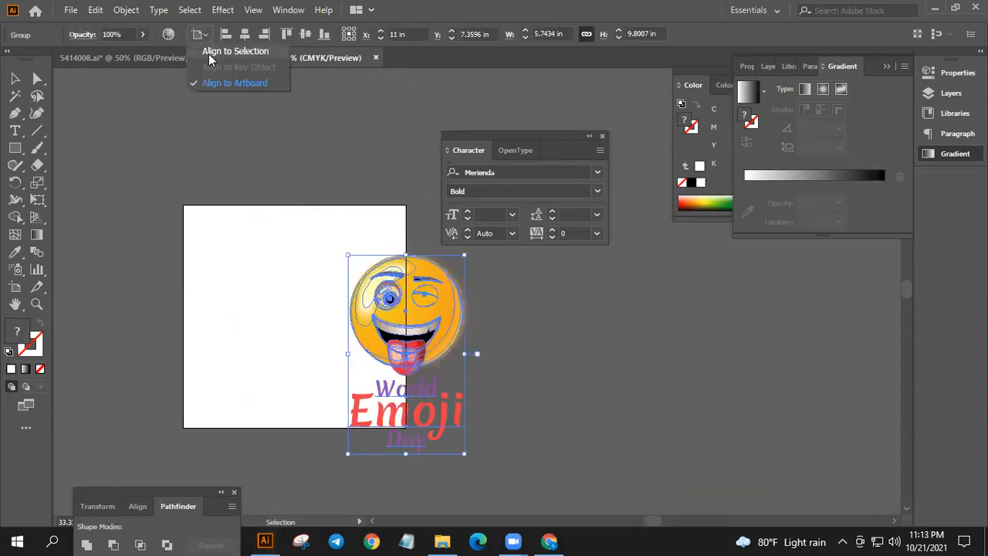
pyautogui.click(221, 82)
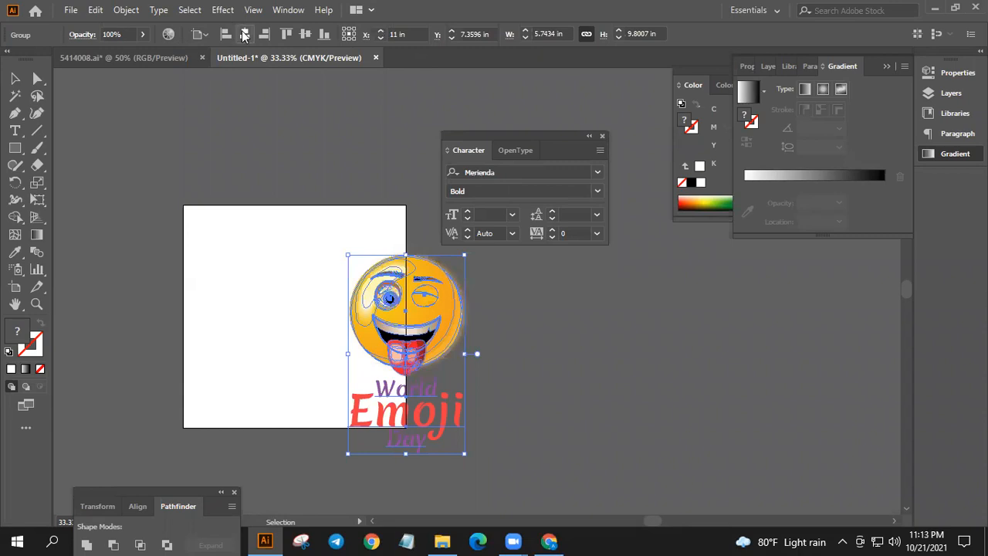
pyautogui.click(243, 34)
pyautogui.click(304, 34)
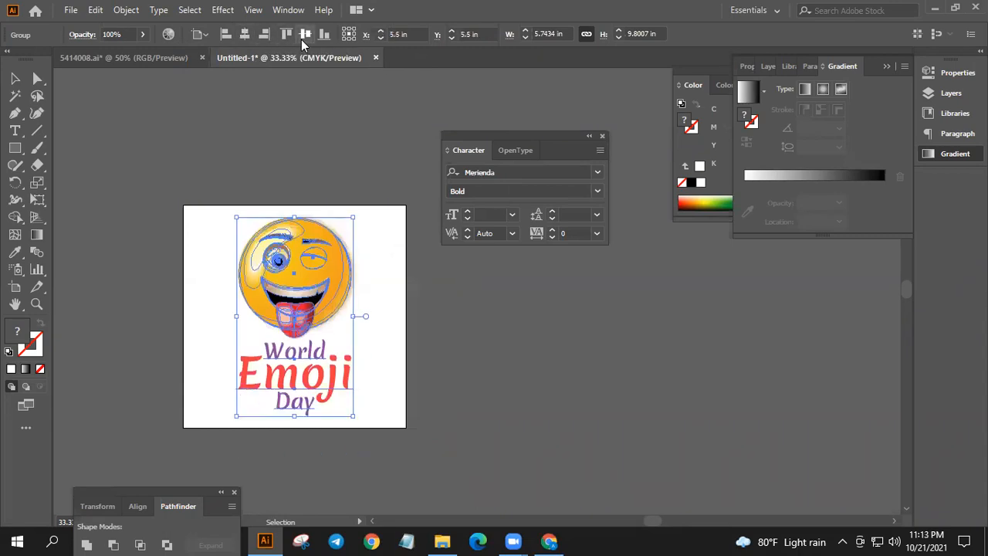
pyautogui.click(421, 359)
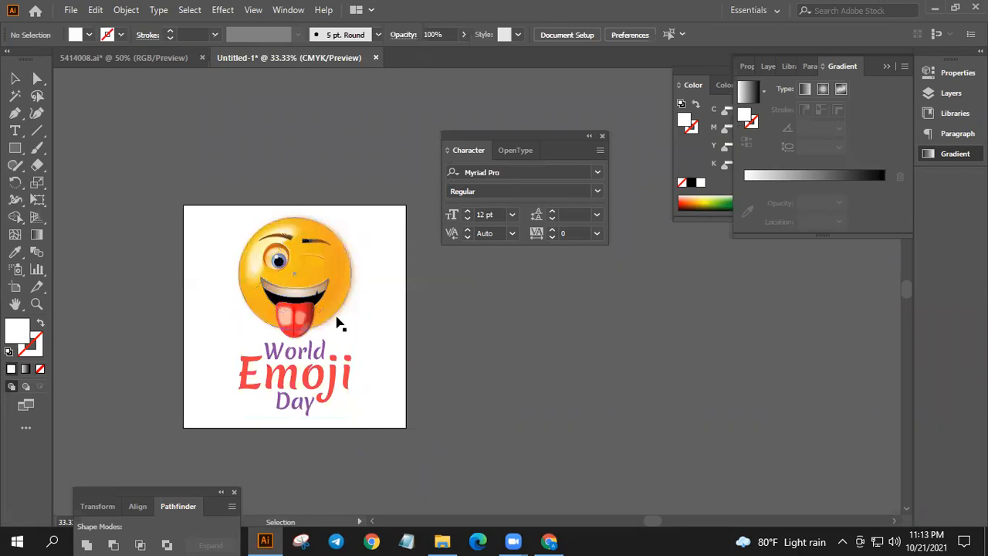
# - Ungroup the emoji design and select only the World Emoji Day text group
pyautogui.click(70, 11)
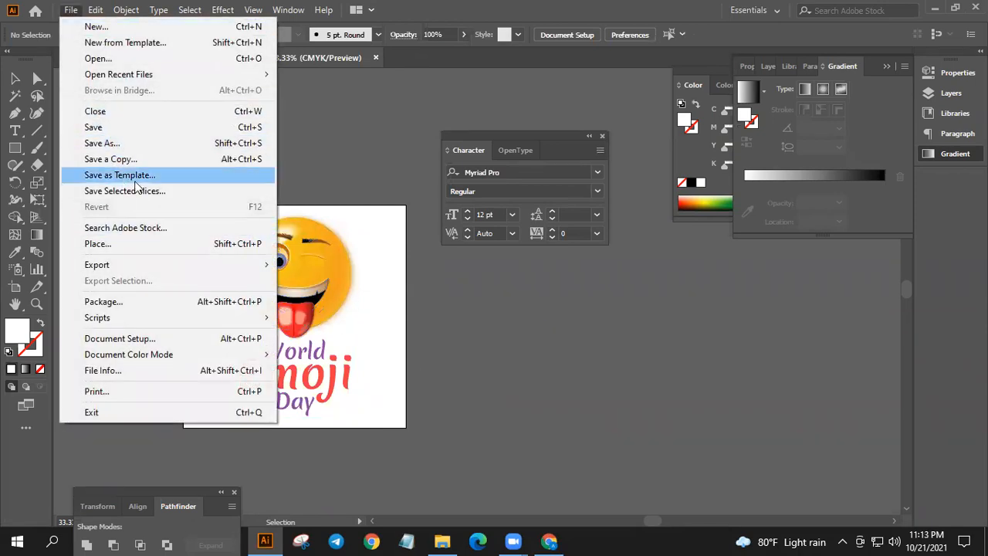
pyautogui.click(310, 175)
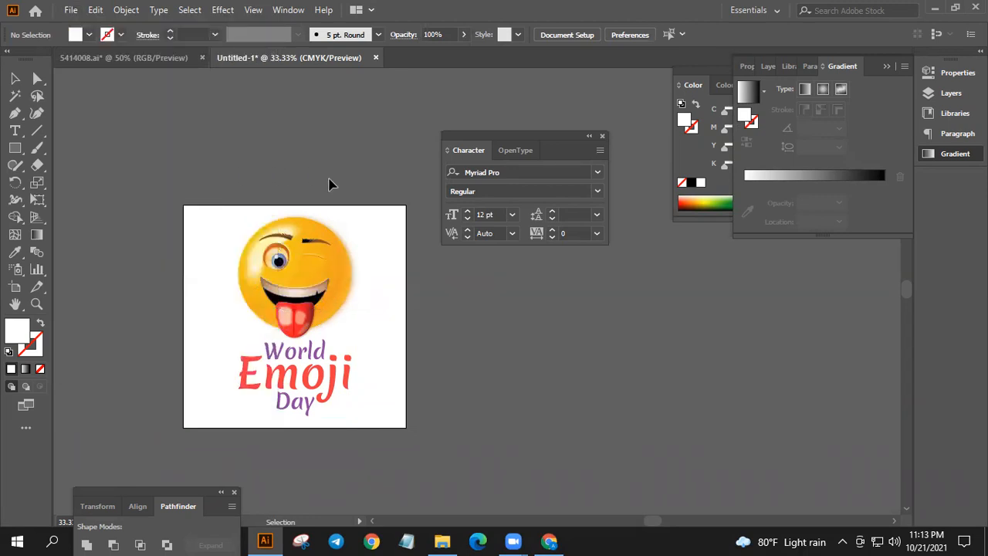
pyautogui.click(315, 366)
pyautogui.rightClick(348, 371)
pyautogui.click(377, 229)
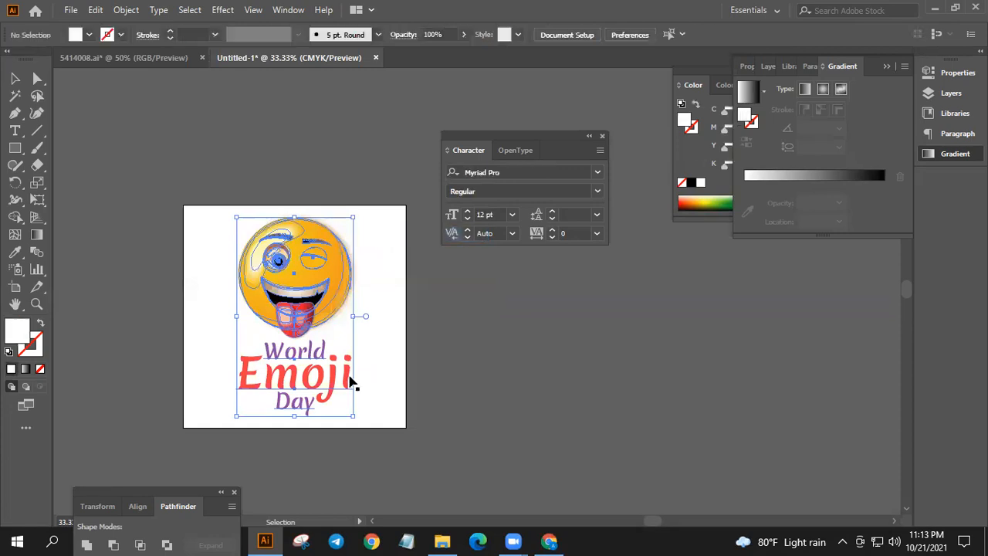
pyautogui.rightClick(349, 383)
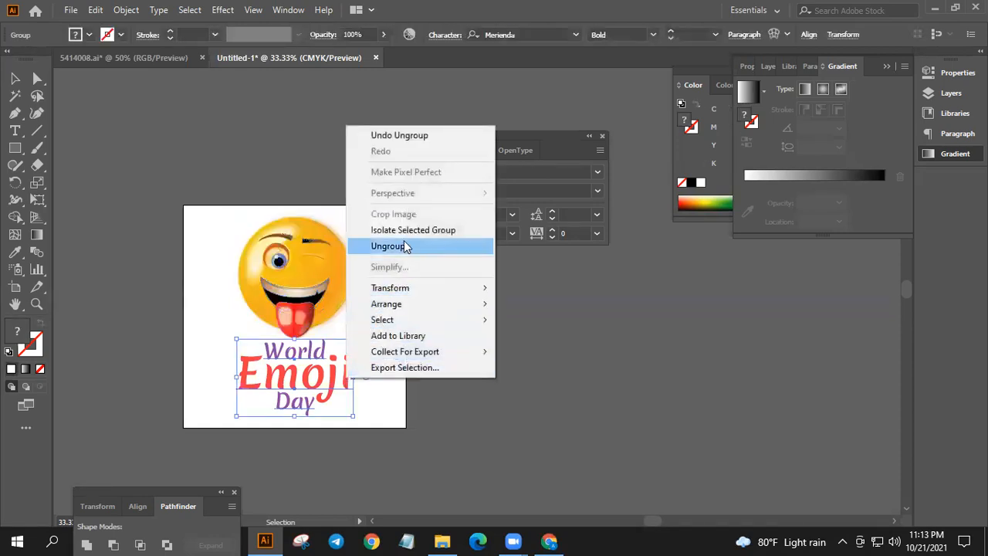
pyautogui.click(334, 397)
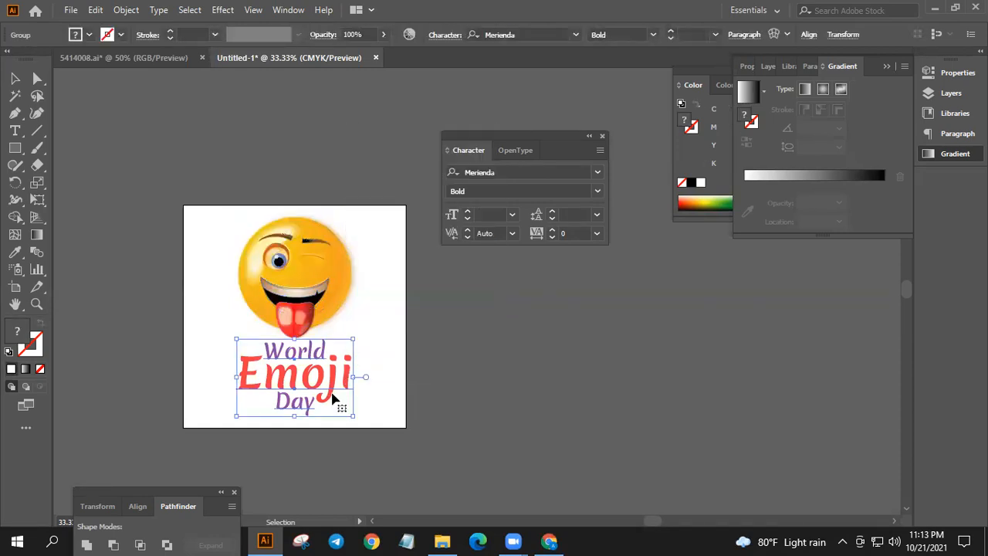
pyautogui.press('a')
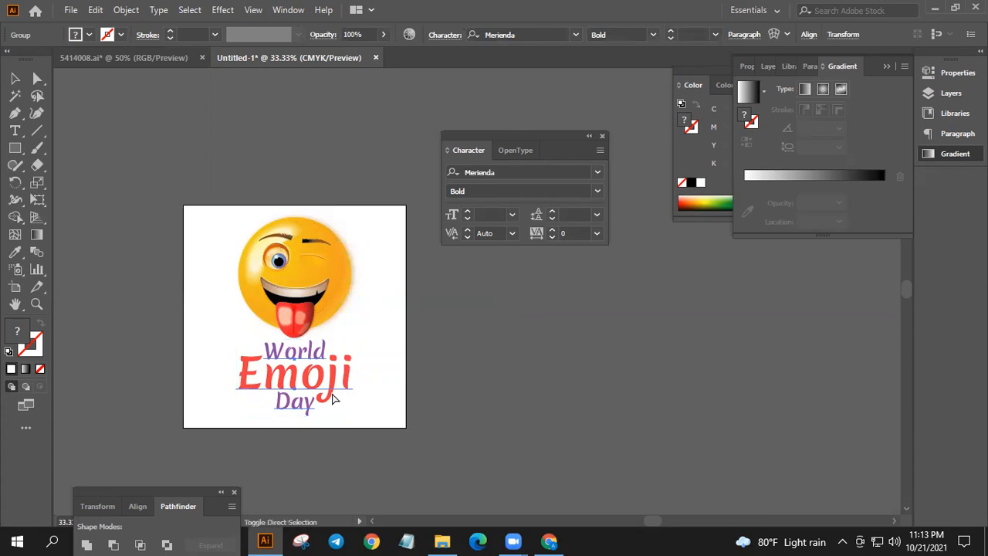
pyautogui.press('v')
pyautogui.rightClick(299, 393)
pyautogui.click(531, 365)
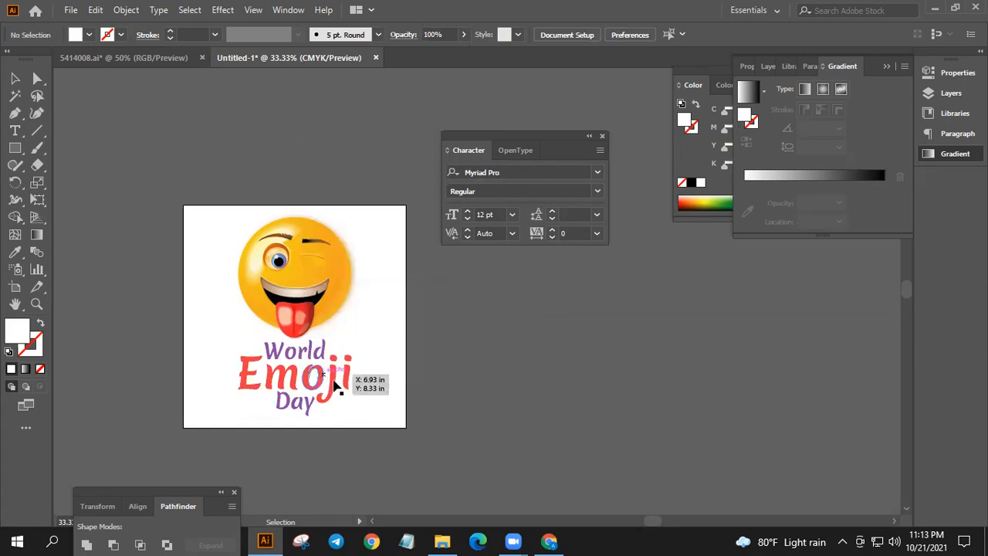
pyautogui.moveTo(436, 395); pyautogui.dragTo(338, 361)
pyautogui.moveTo(402, 379); pyautogui.dragTo(295, 274)
pyautogui.click(447, 306)
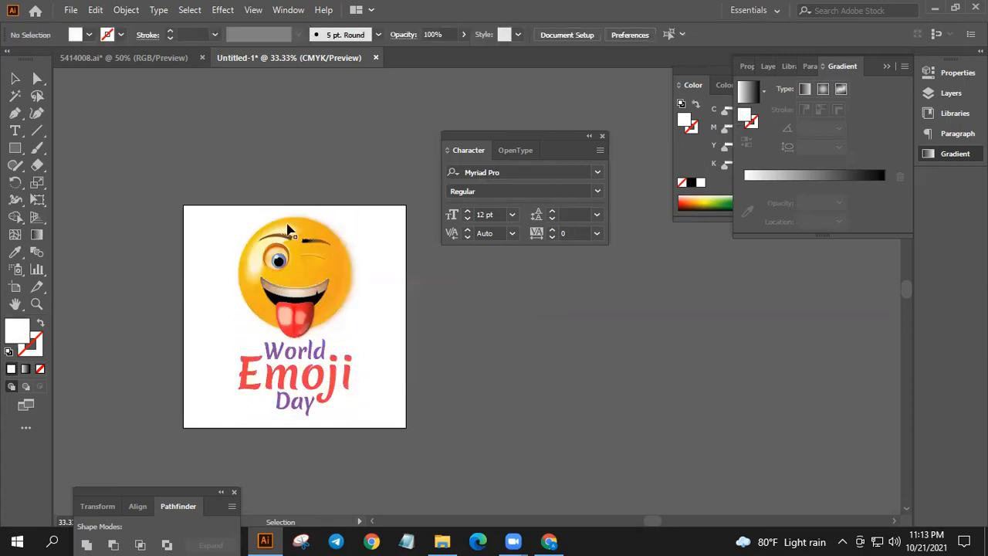
pyautogui.click(70, 10)
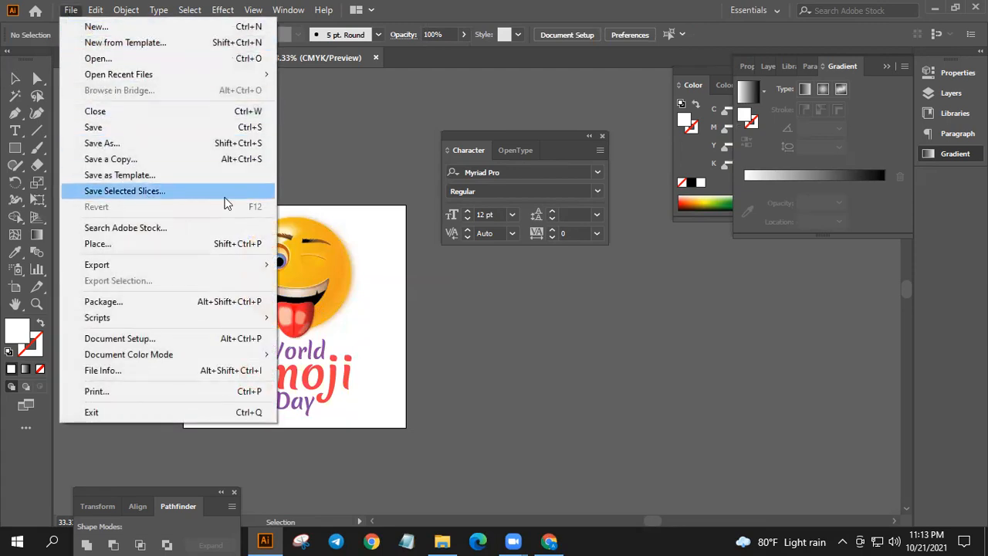
pyautogui.click(324, 185)
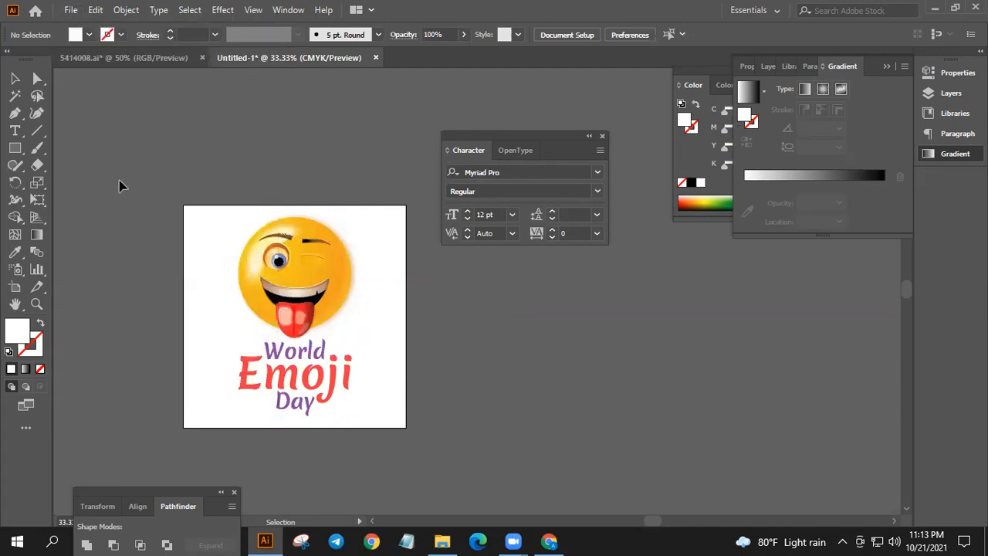
pyautogui.moveTo(162, 193); pyautogui.dragTo(416, 438)
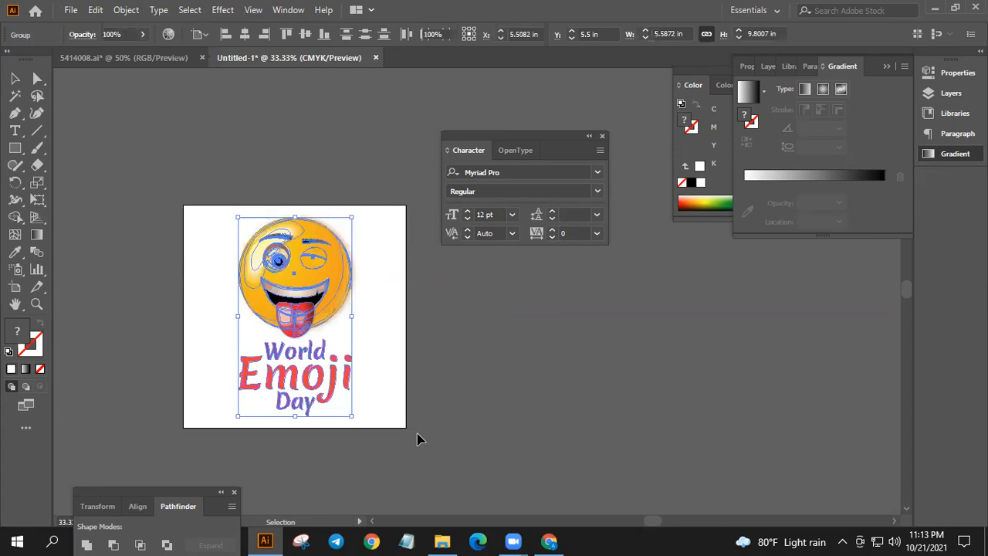
pyautogui.click(417, 438)
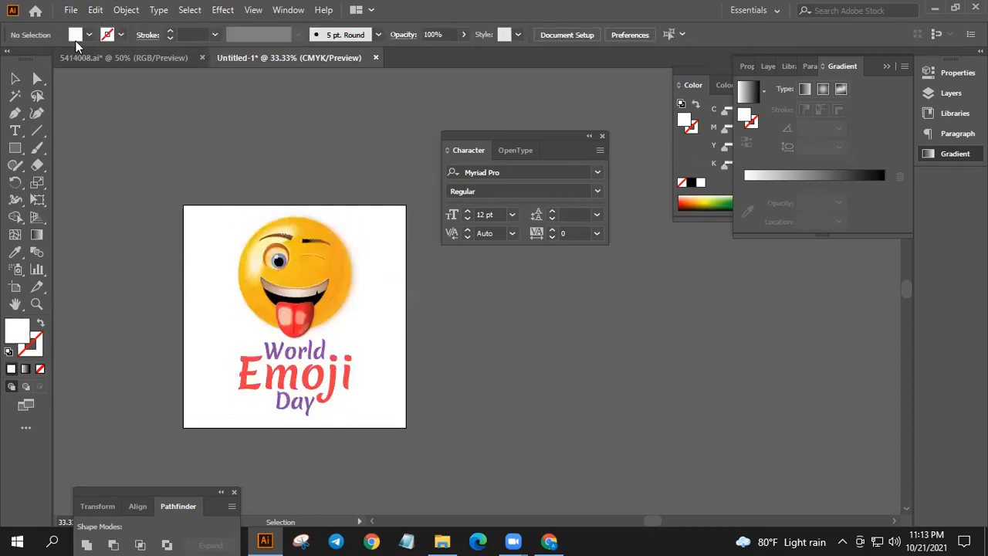
# - Set up a Save for Web export of the artboard as PNG-24 at 200 percent and fit the preview to view
pyautogui.click(70, 10)
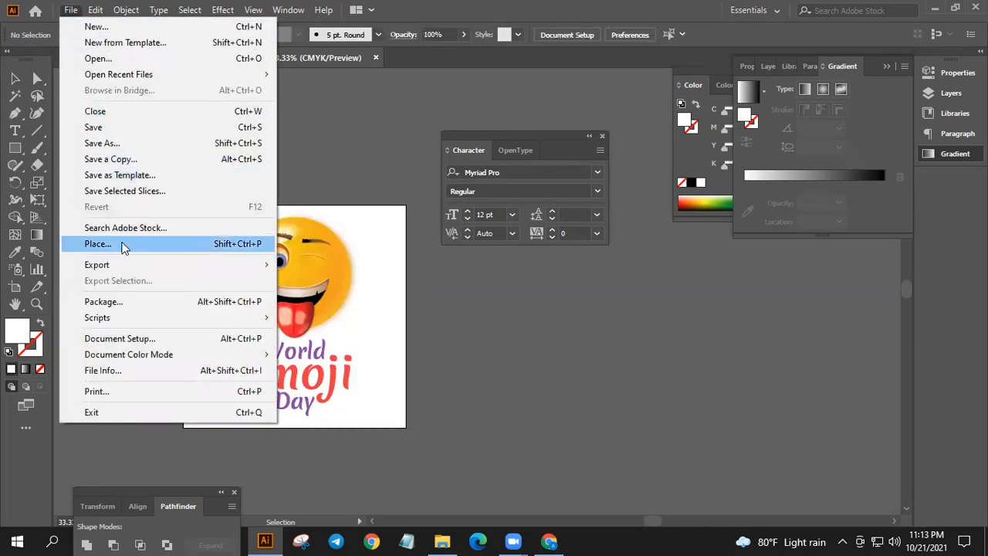
pyautogui.moveTo(122, 266)
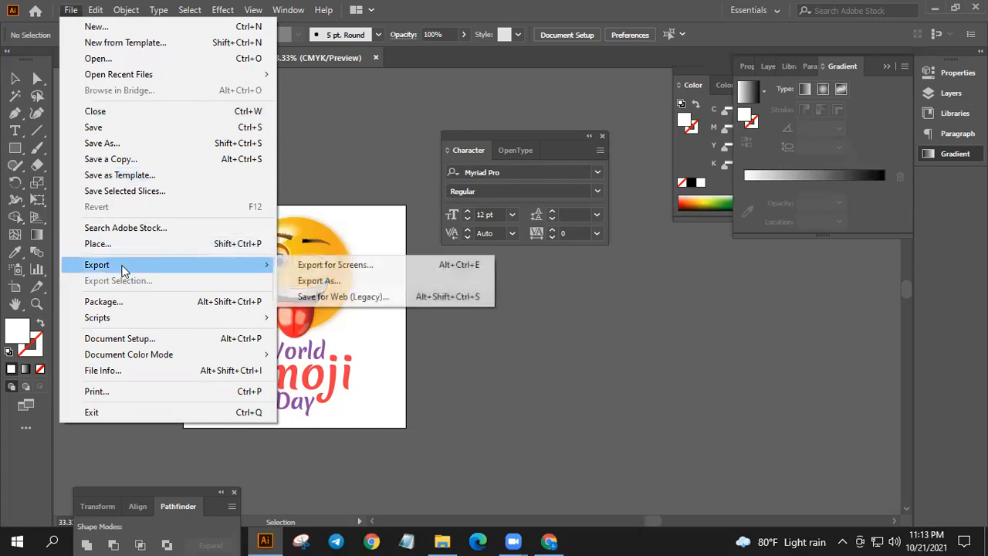
pyautogui.click(330, 295)
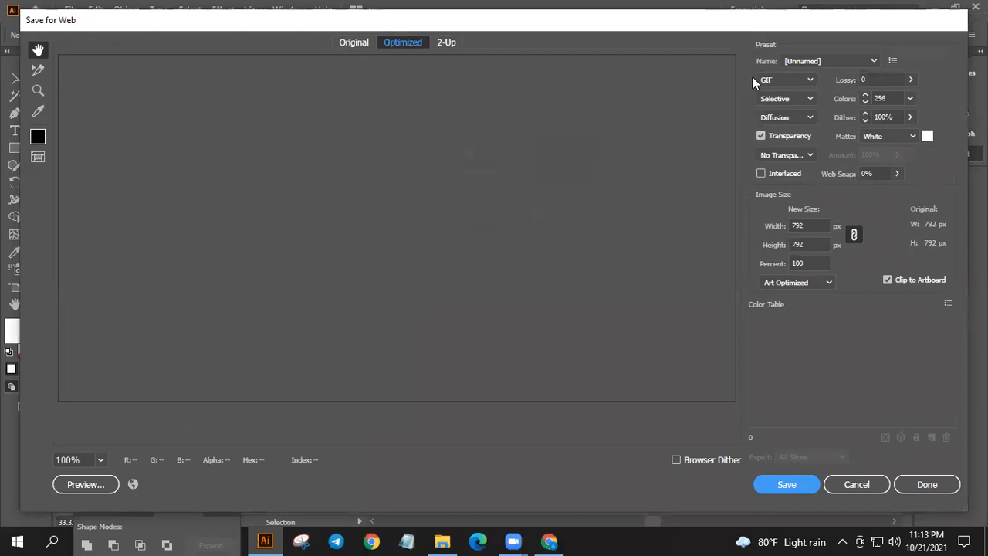
pyautogui.click(762, 80)
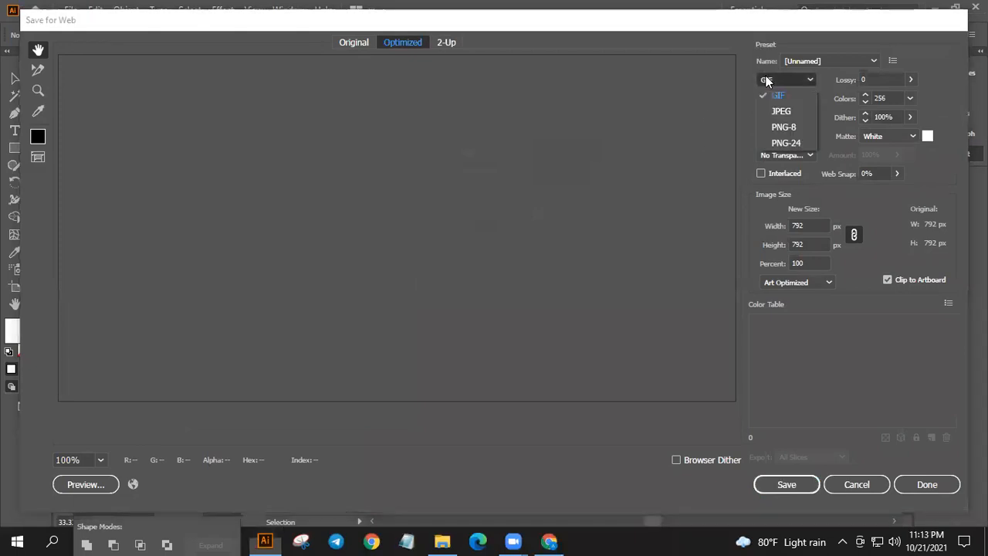
pyautogui.click(785, 143)
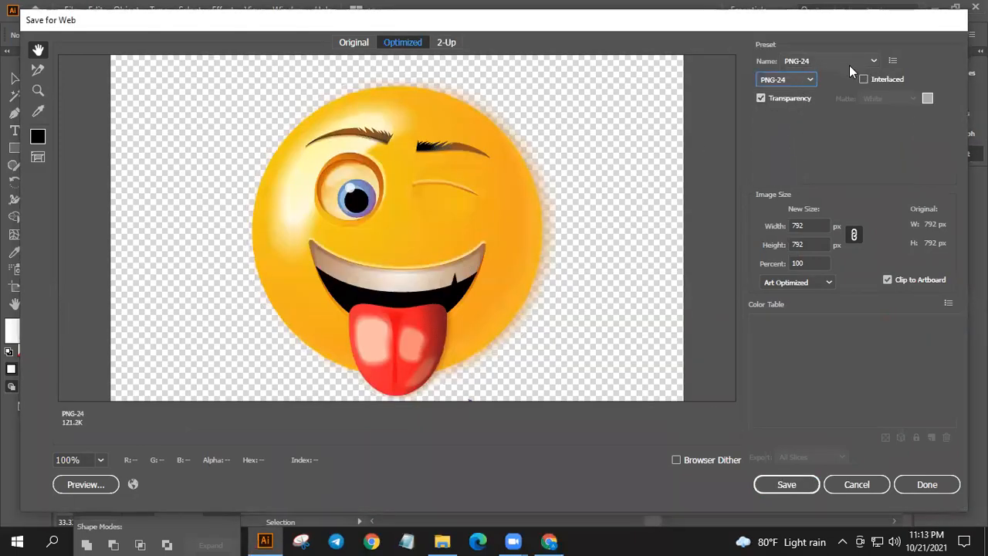
pyautogui.click(810, 264)
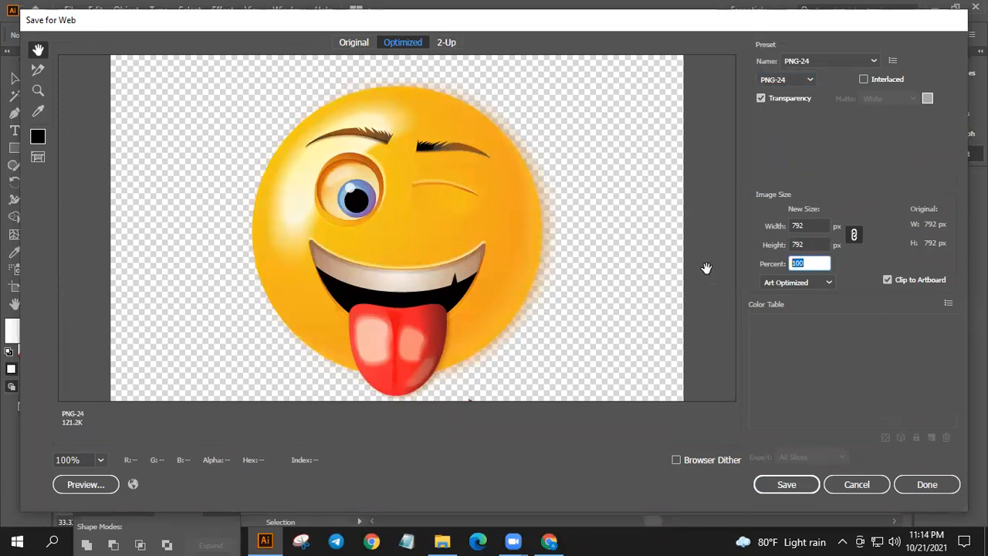
pyautogui.write('200')
pyautogui.press('Tab')
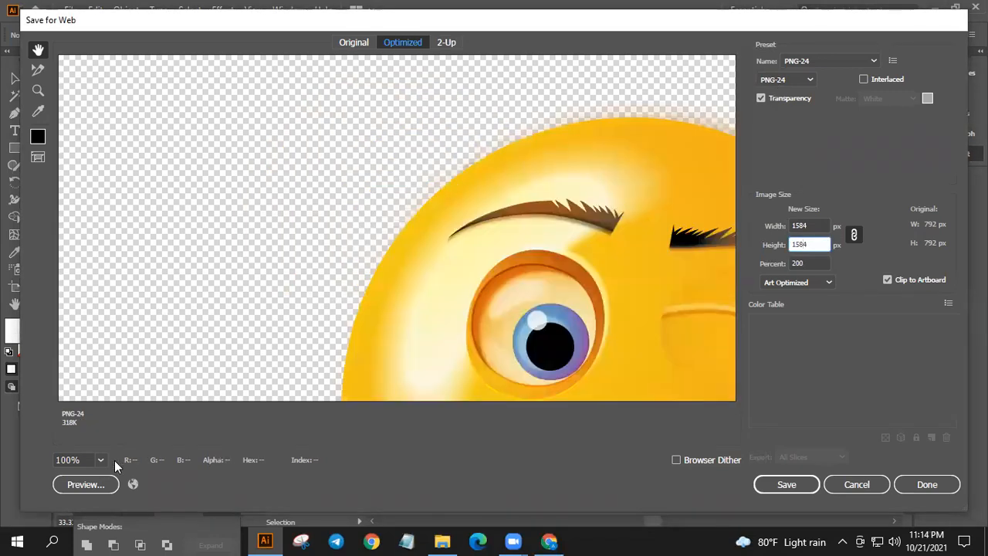
pyautogui.click(100, 460)
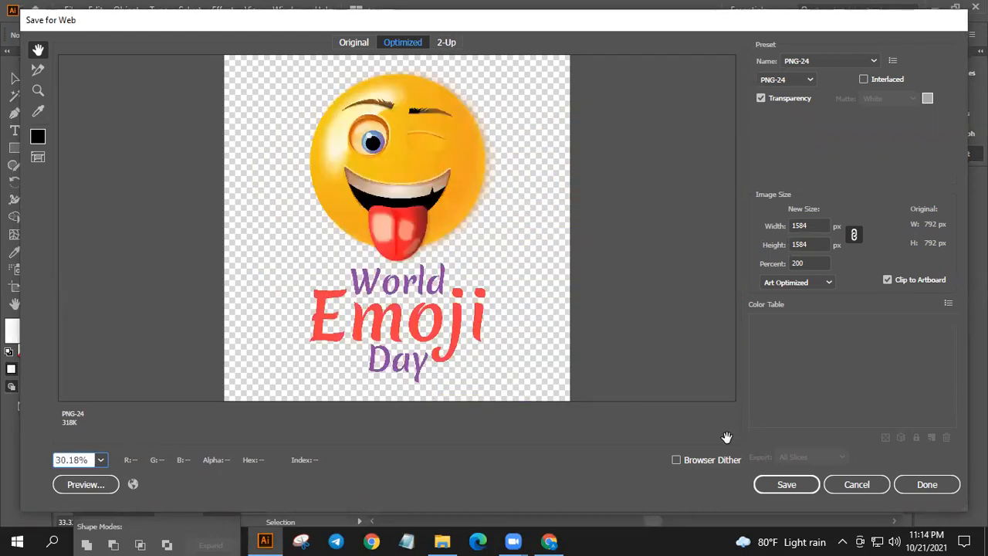
# - Save the optimized PNG image to the Desktop with the file name tsh
pyautogui.press('Return')
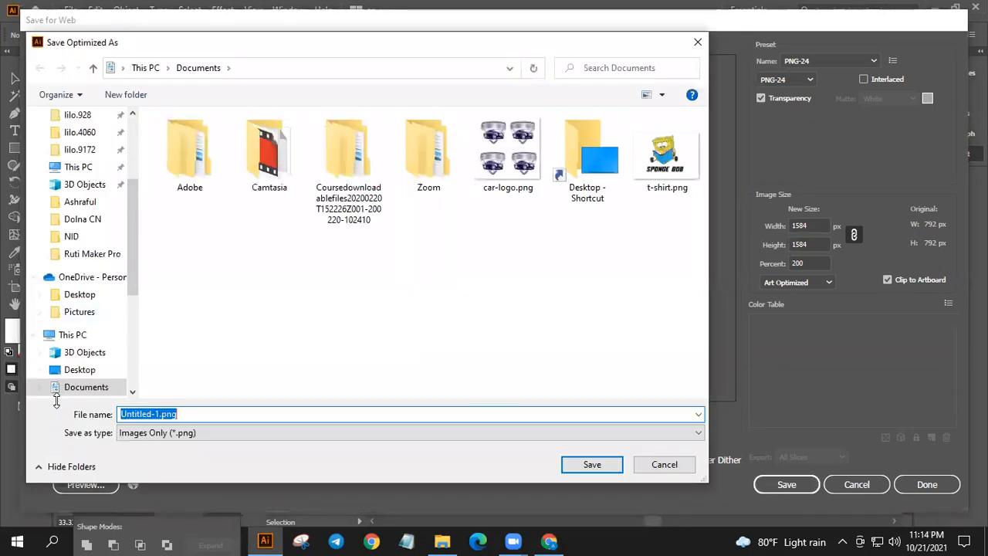
pyautogui.click(204, 433)
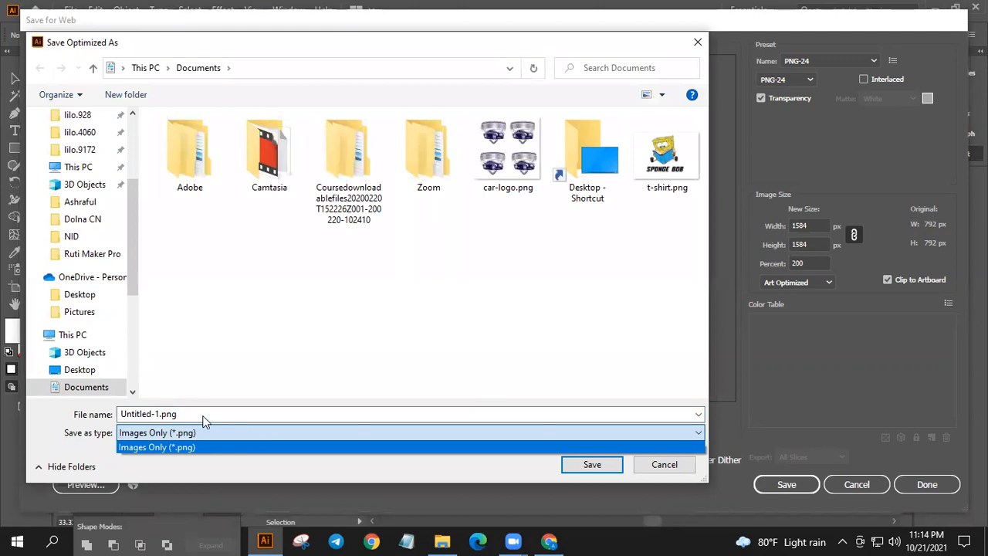
pyautogui.click(203, 417)
pyautogui.write('tsh')
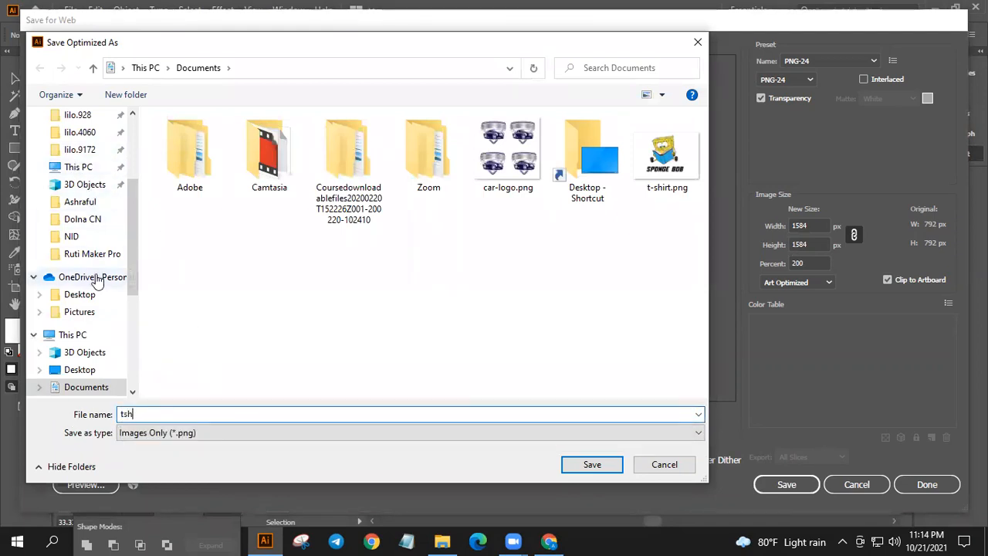
pyautogui.click(80, 370)
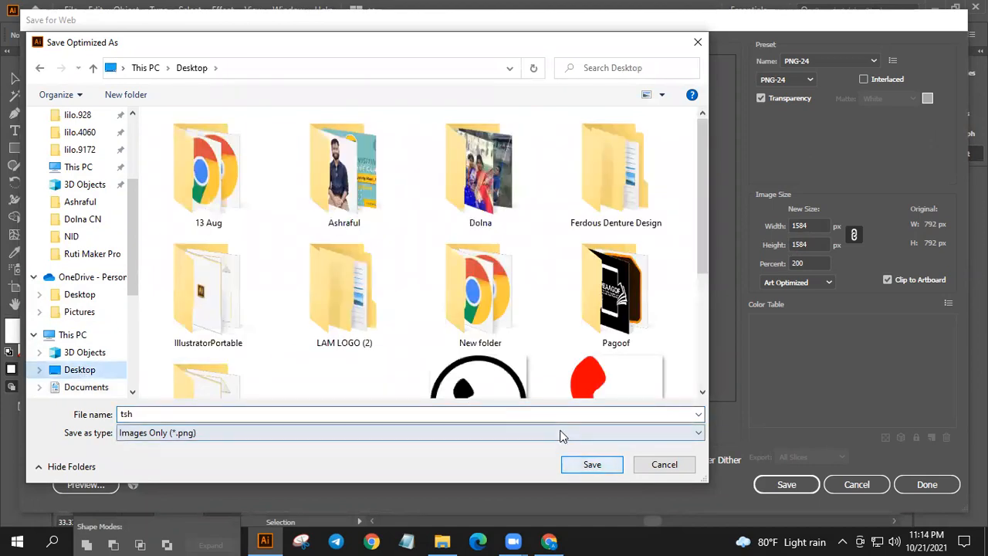
pyautogui.click(592, 464)
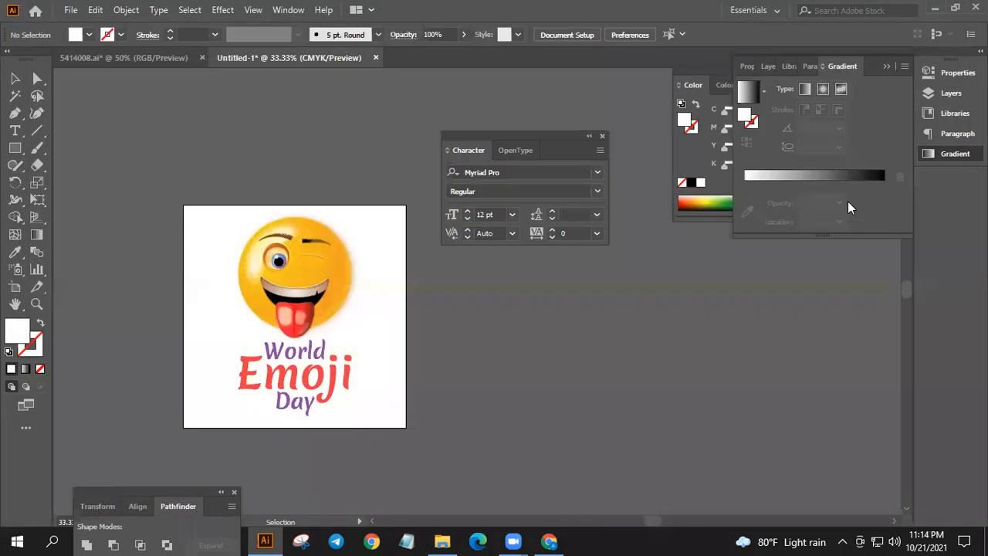
pyautogui.click(931, 10)
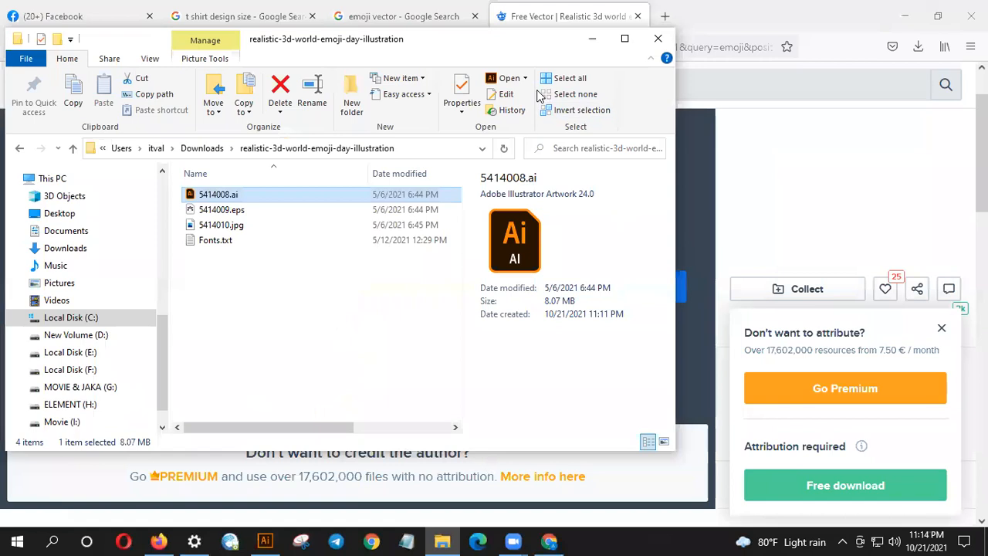
pyautogui.click(592, 39)
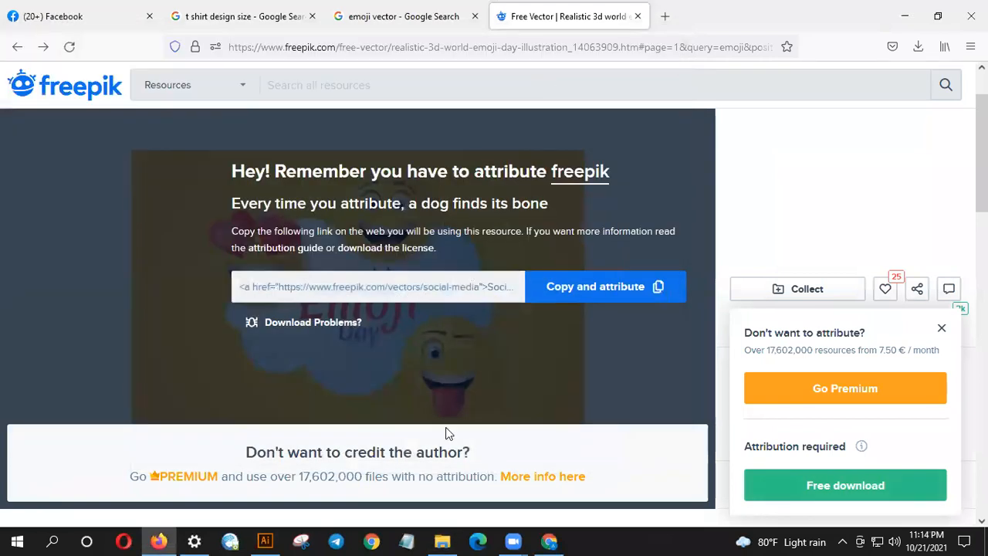
pyautogui.click(264, 541)
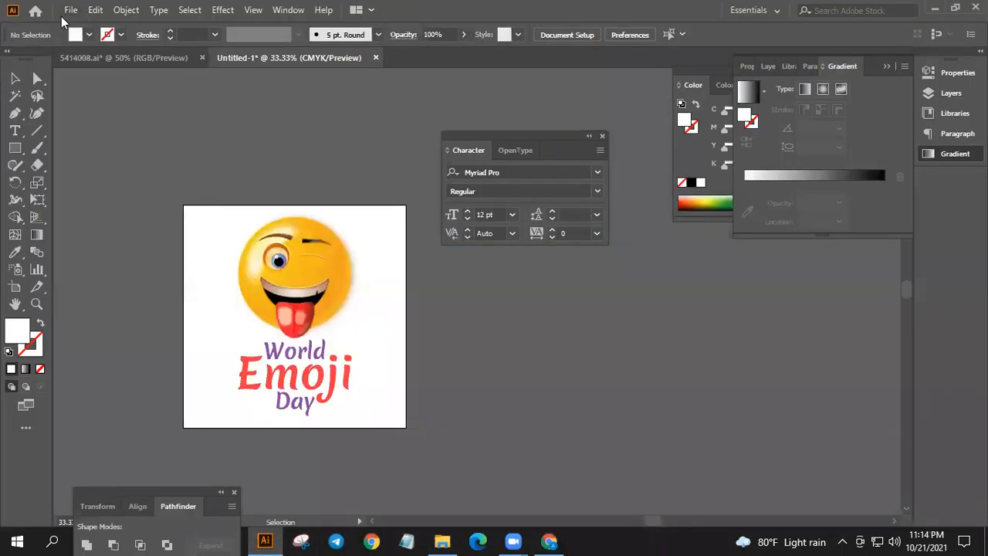
# - Save the sticker design to the Desktop as an Adobe Illustrator file named TSH1, accepting the Illustrator save options
pyautogui.click(69, 10)
pyautogui.click(127, 145)
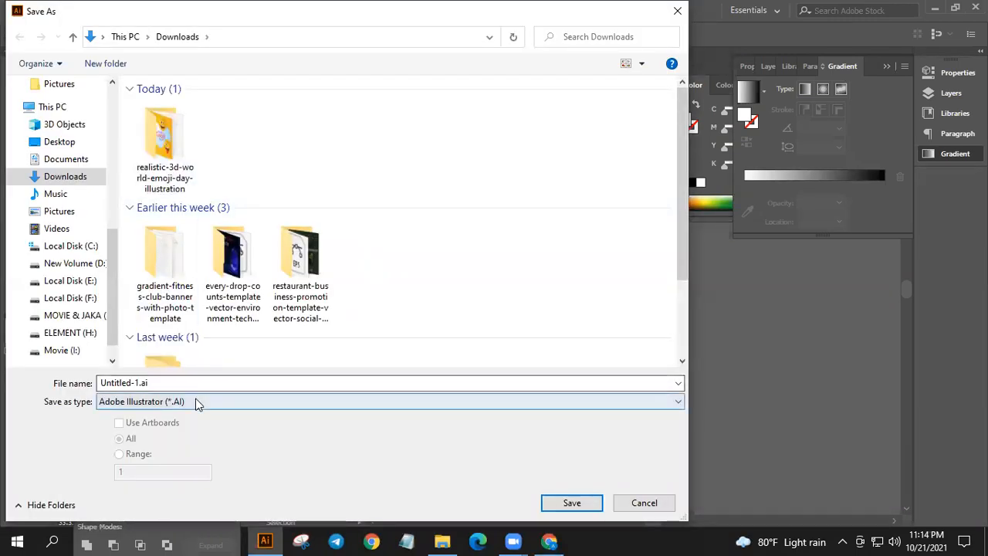
pyautogui.click(198, 402)
pyautogui.click(173, 418)
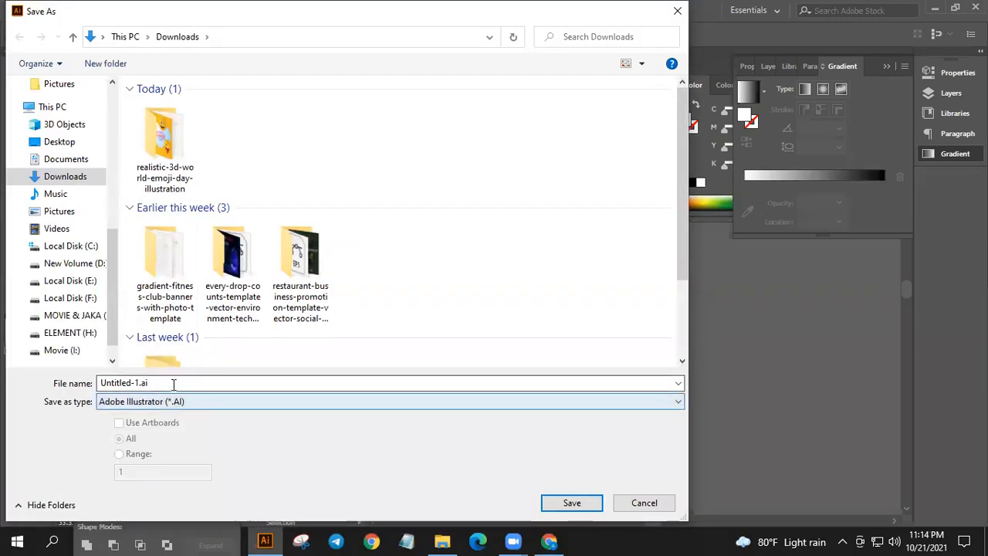
pyautogui.moveTo(150, 383); pyautogui.dragTo(95, 378)
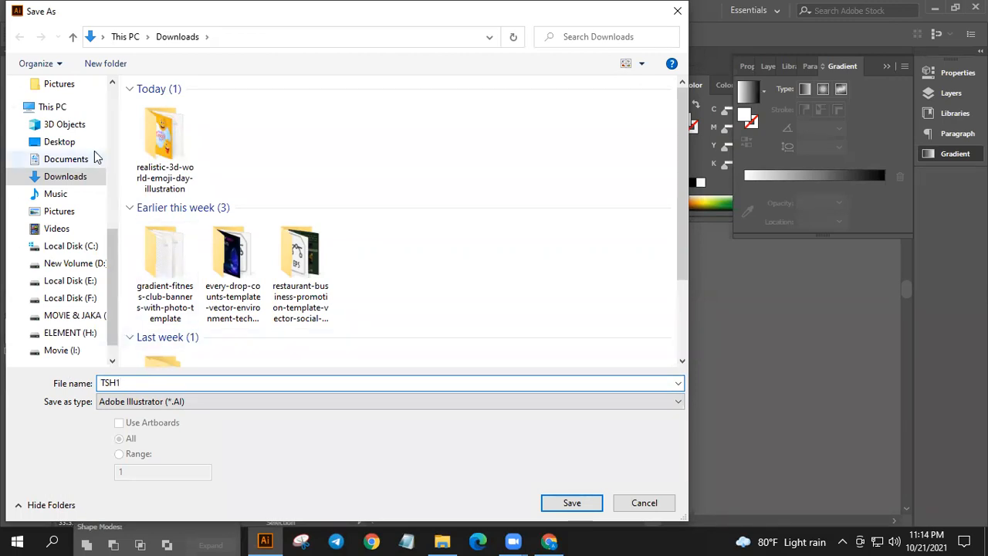
pyautogui.click(31, 142)
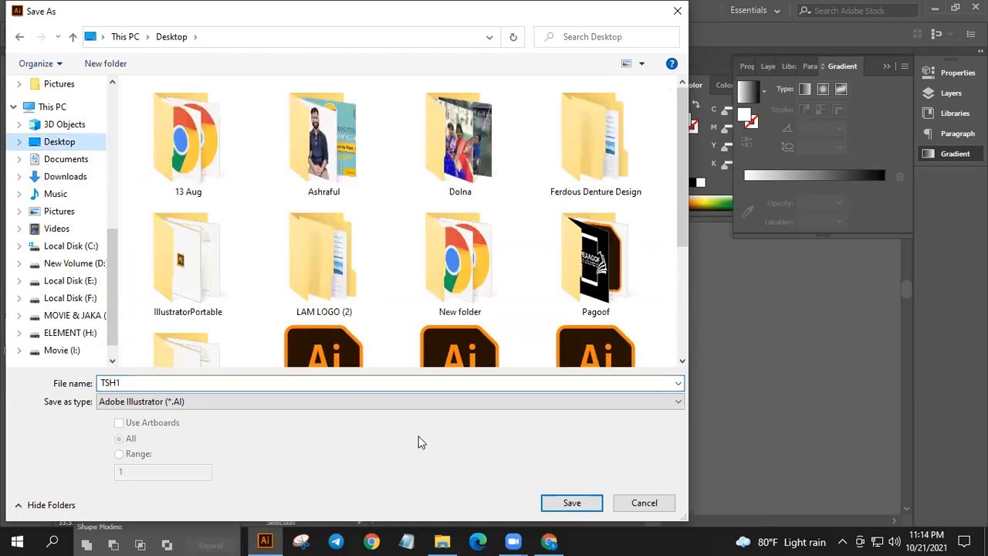
pyautogui.press('Return')
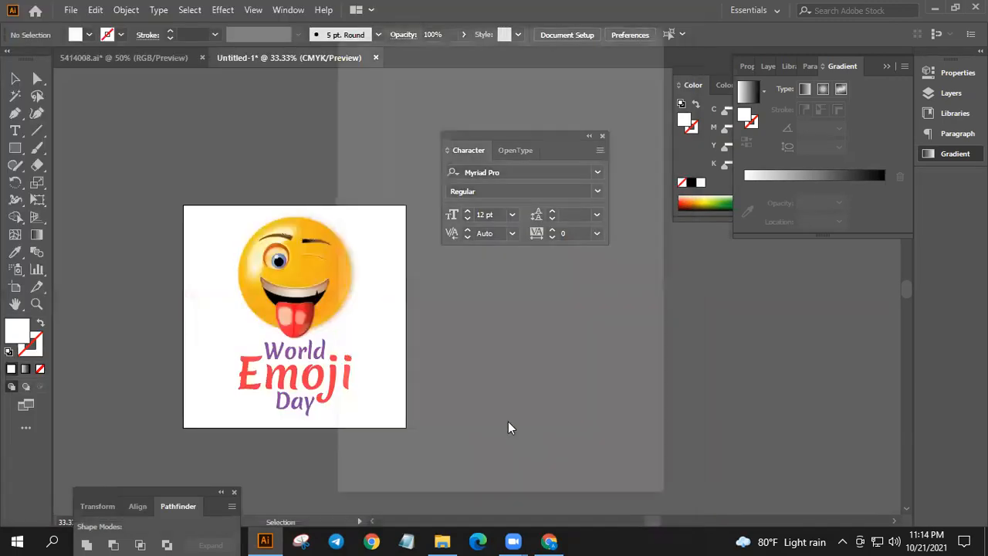
pyautogui.click(355, 213)
pyautogui.click(544, 472)
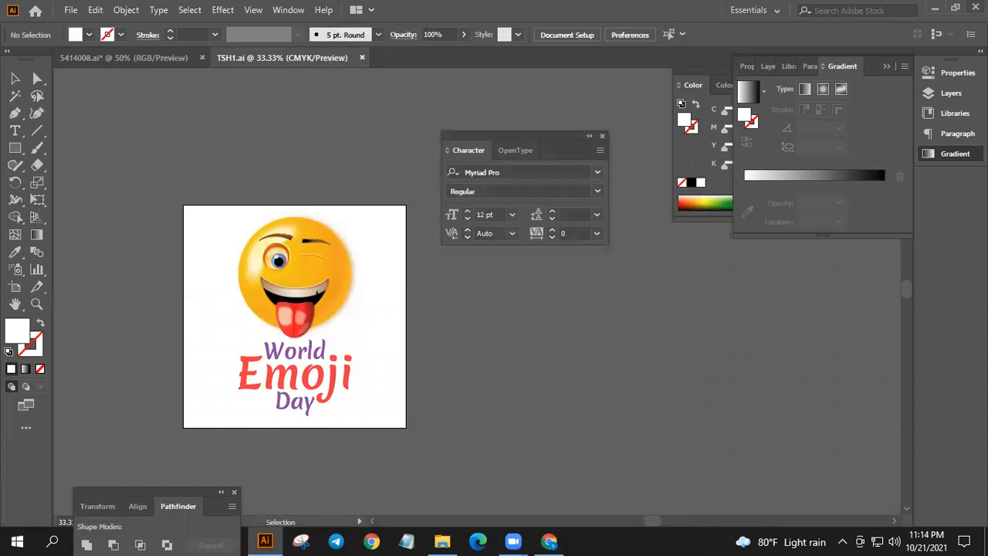
# - Close the TSH1.ai document and the source document 5414008.ai, discarding the changes to the source file
pyautogui.hotkey('ctrl', 'w')
pyautogui.hotkey('ctrl', 'w')
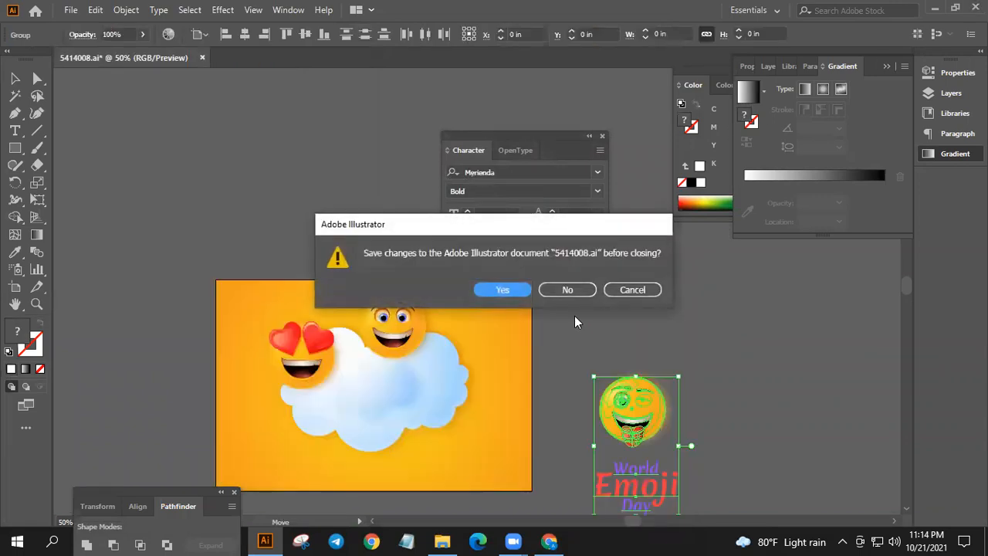
pyautogui.click(573, 288)
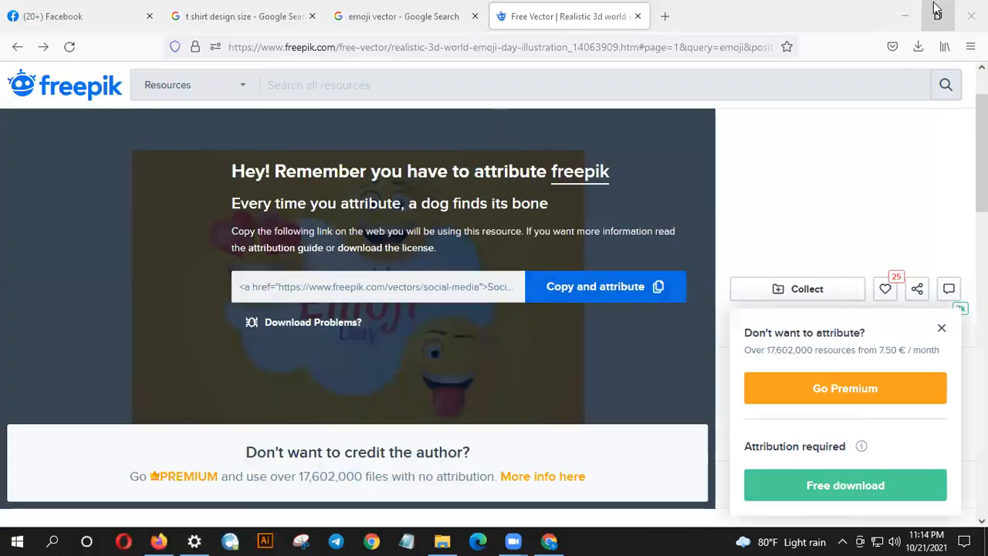
# - Search Google for "t shirt mockup" in a new Firefox tab
pyautogui.click(666, 17)
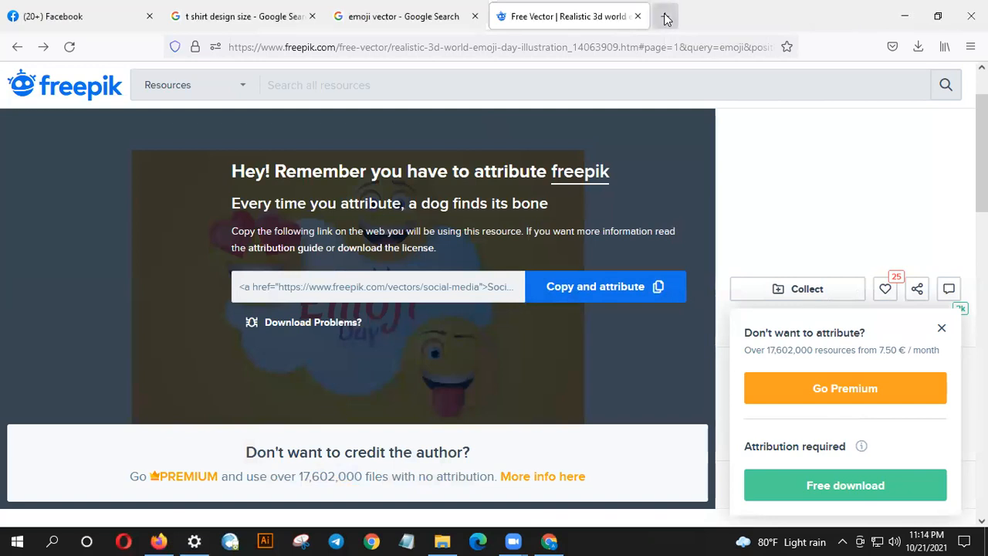
pyautogui.write('t')
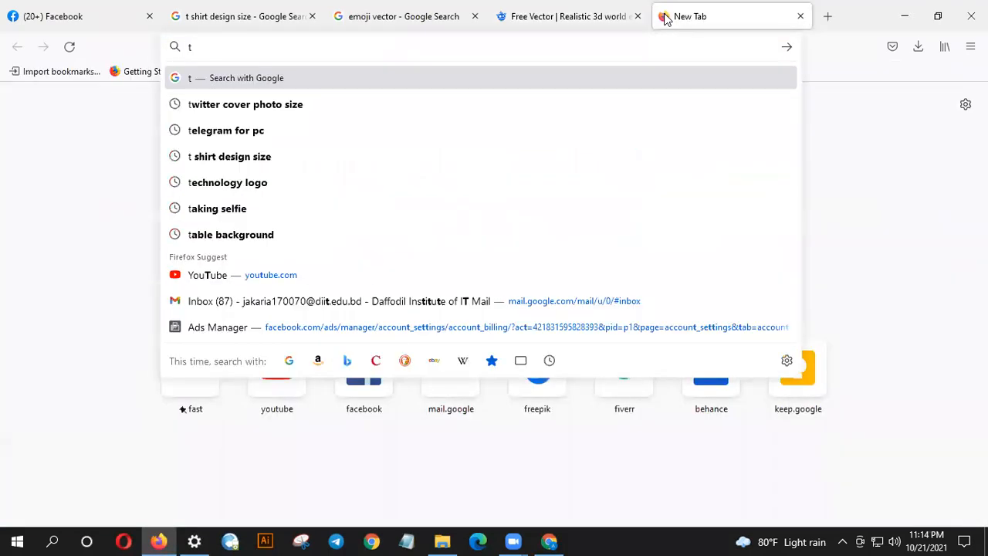
pyautogui.write(' shirt')
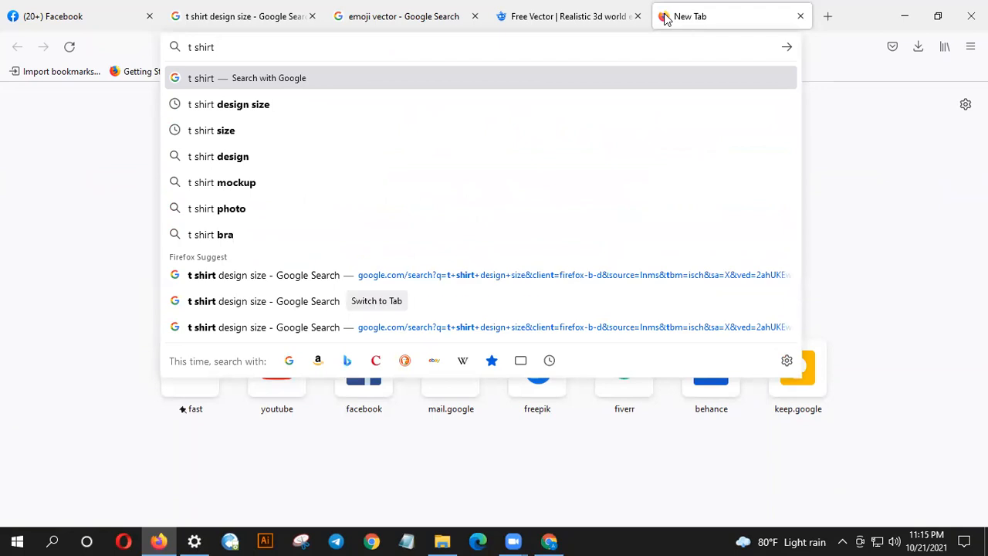
pyautogui.press('Down')
pyautogui.press('Down')
pyautogui.press('Down')
pyautogui.press('Down')
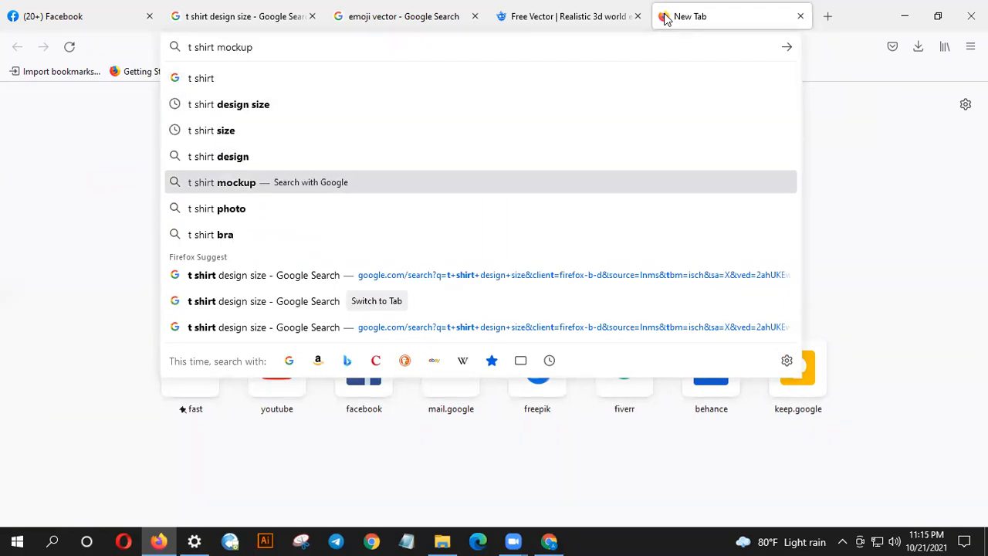
pyautogui.press('Return')
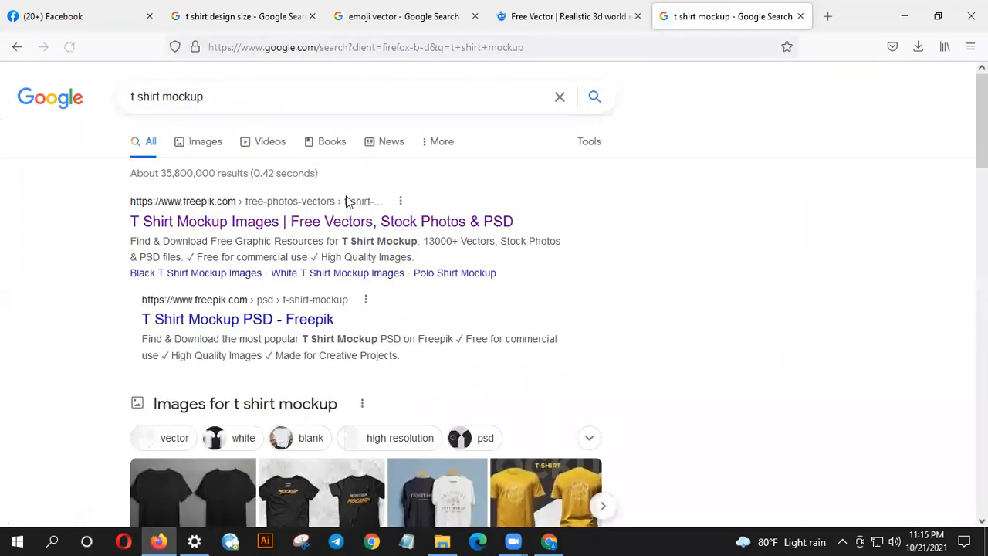
# - Open Freepik's "T Shirt Mockup Images" search result in a new tab and switch to it
pyautogui.rightClick(351, 221)
pyautogui.click(417, 229)
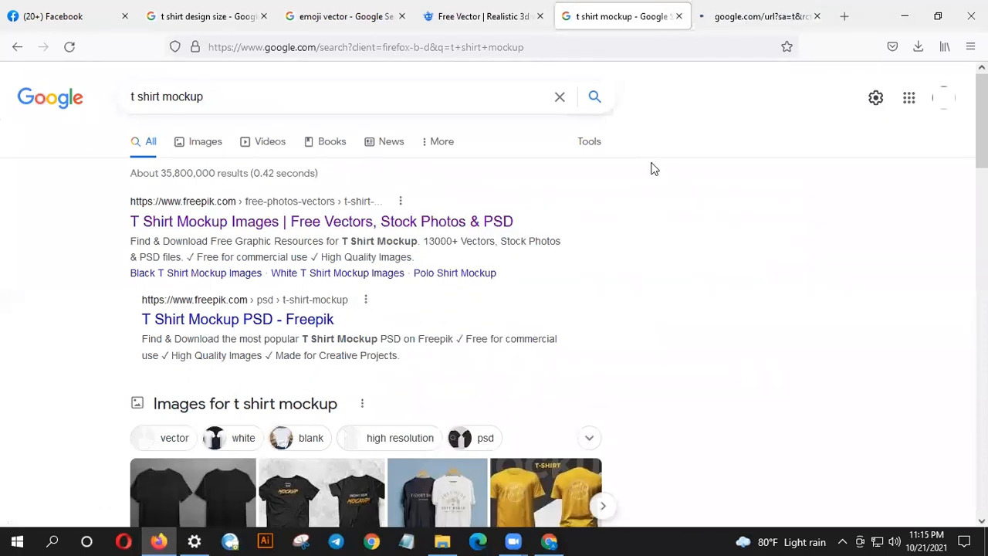
pyautogui.click(727, 24)
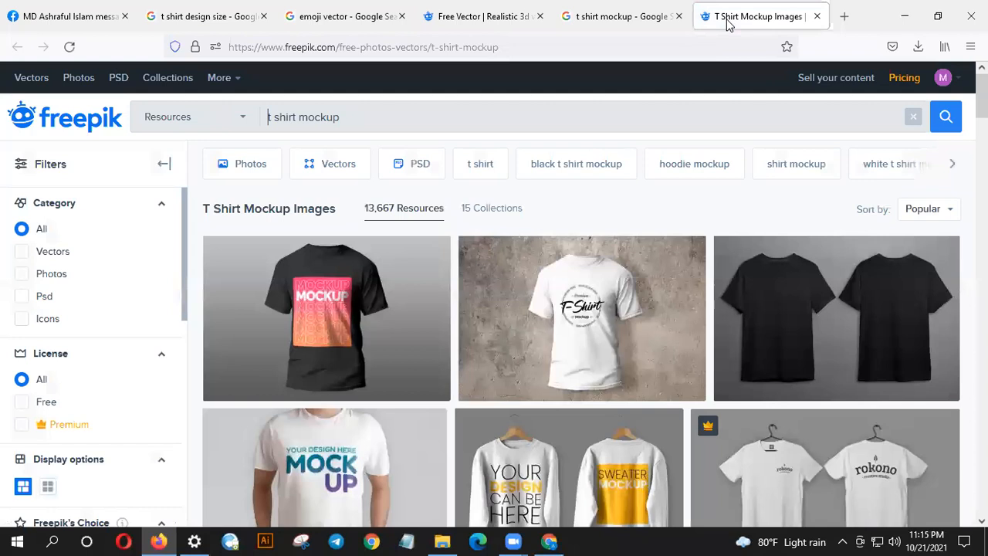
# - Find the "Young man wearing a mock-up t-shirt in the forest" mockup and open its page in a new tab
pyautogui.scroll(-4, 710, 327)
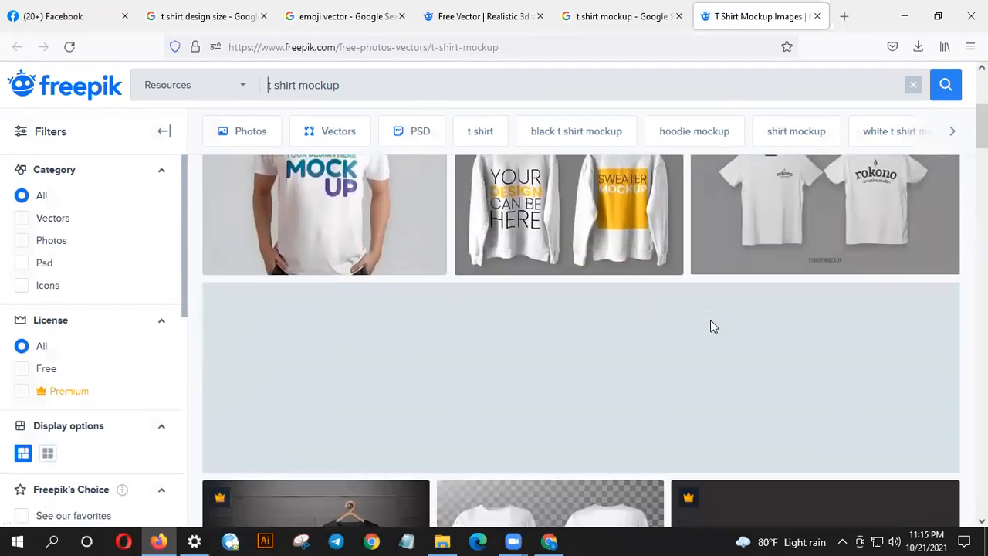
pyautogui.scroll(1, 710, 318)
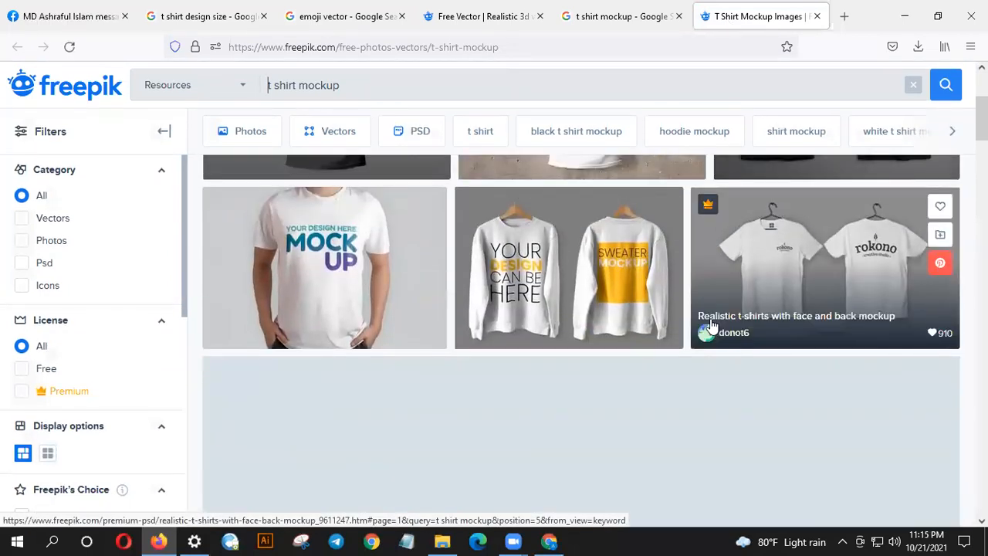
pyautogui.scroll(-6, 710, 325)
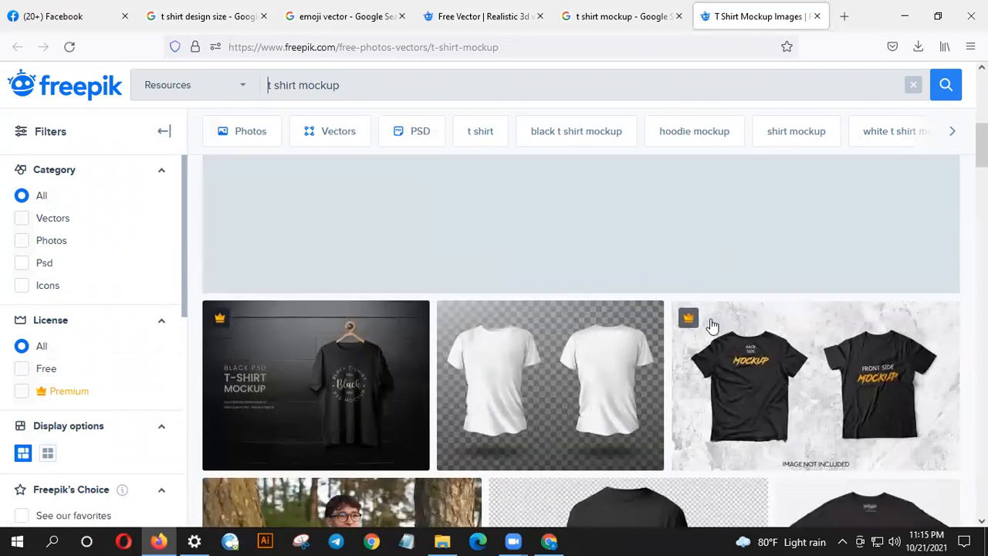
pyautogui.scroll(-1, 710, 324)
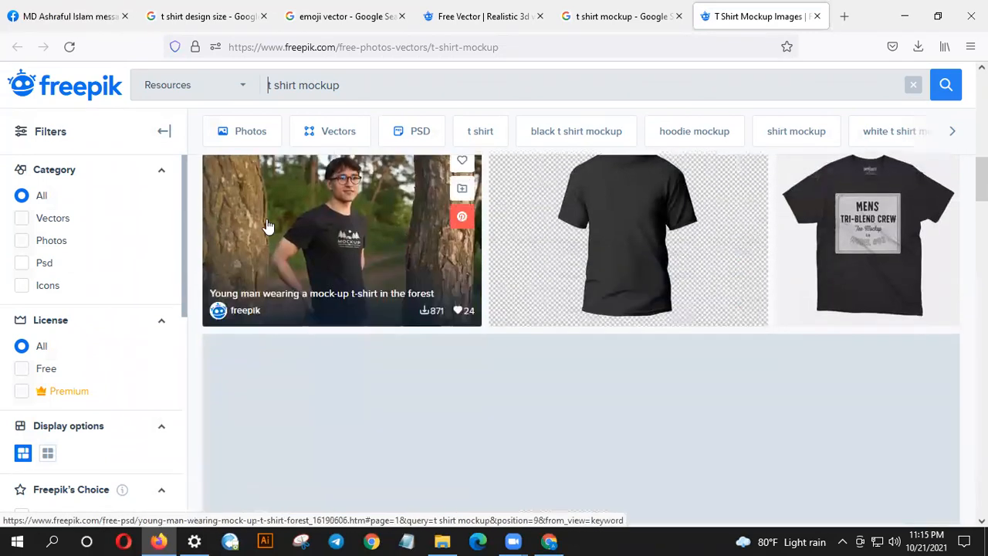
pyautogui.rightClick(266, 224)
pyautogui.click(305, 234)
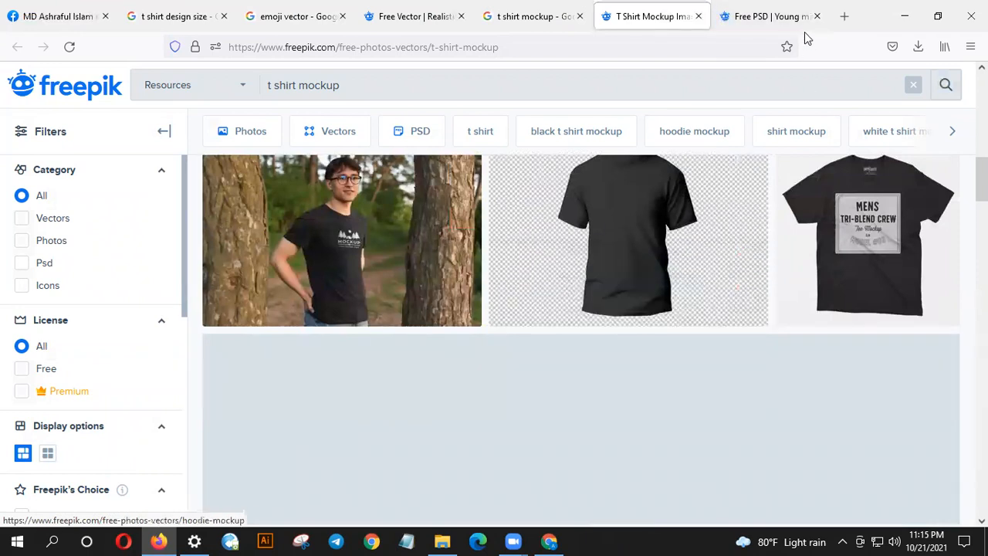
pyautogui.click(752, 21)
# - Download the free forest T-shirt mockup, saving young-man-wearing-mock-up-t-shirt-forest.zip
pyautogui.click(813, 413)
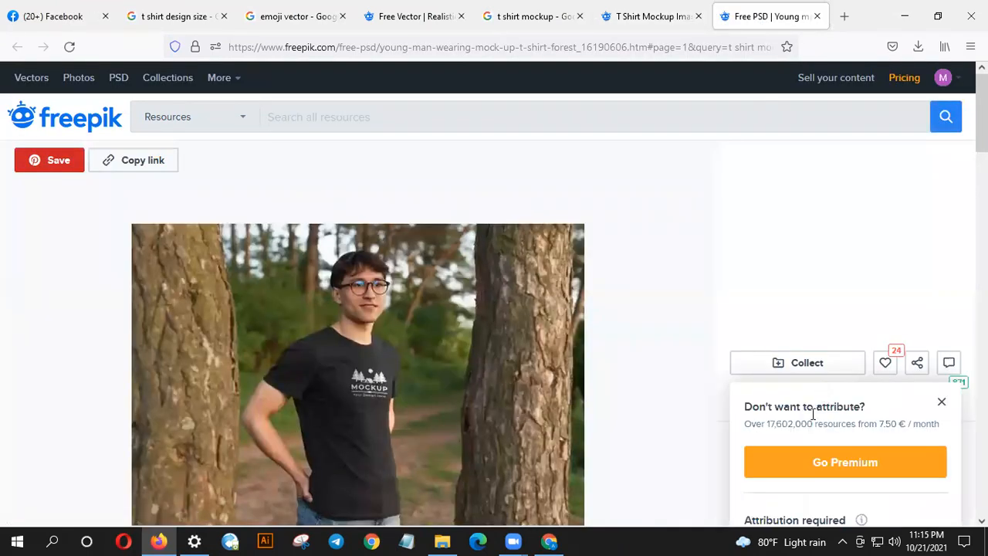
pyautogui.scroll(-1, 813, 413)
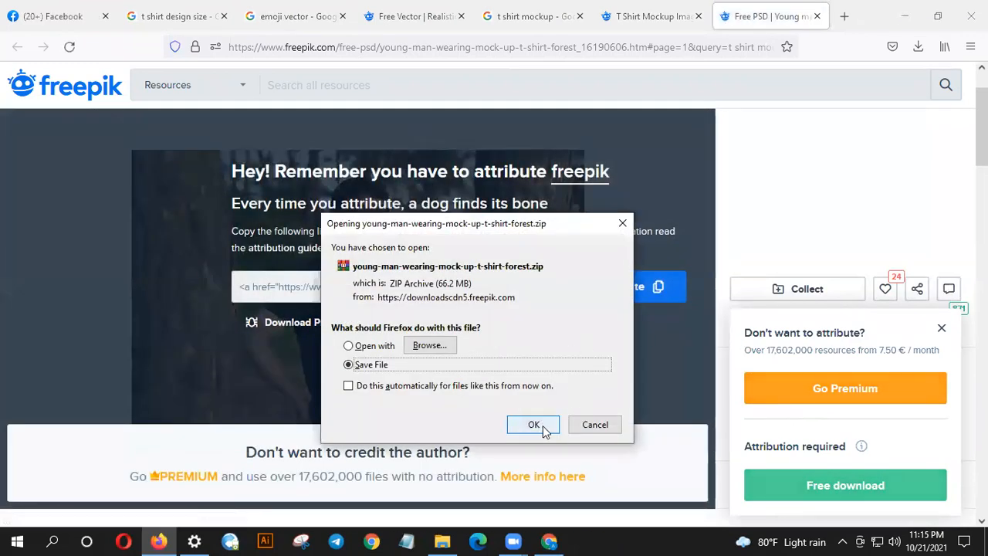
pyautogui.click(541, 424)
# - Return to the mockup results, open the "T-shirt mock-up" of the woman in a white shirt, and save t-shirt-mock-up.zip
pyautogui.click(644, 17)
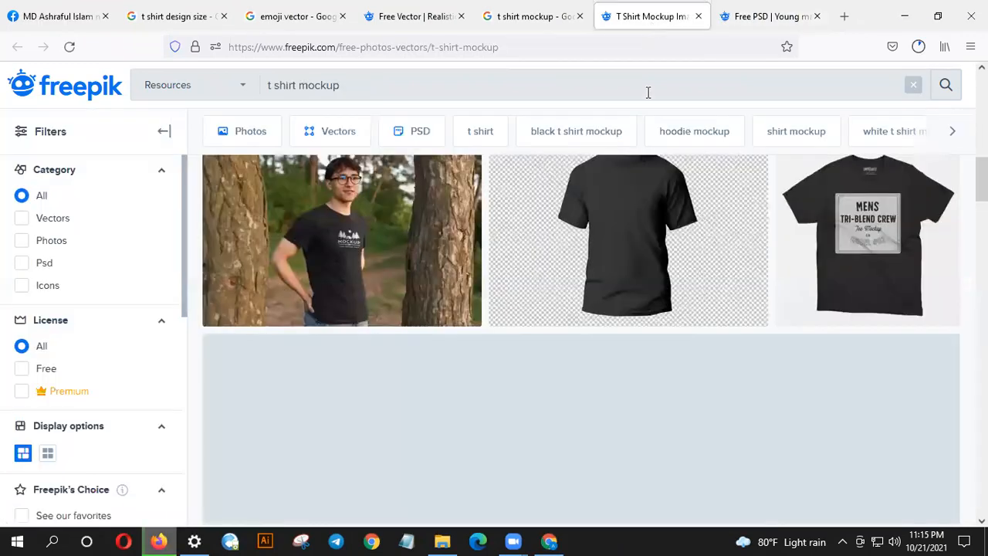
pyautogui.scroll(-3, 648, 358)
pyautogui.scroll(-5, 648, 367)
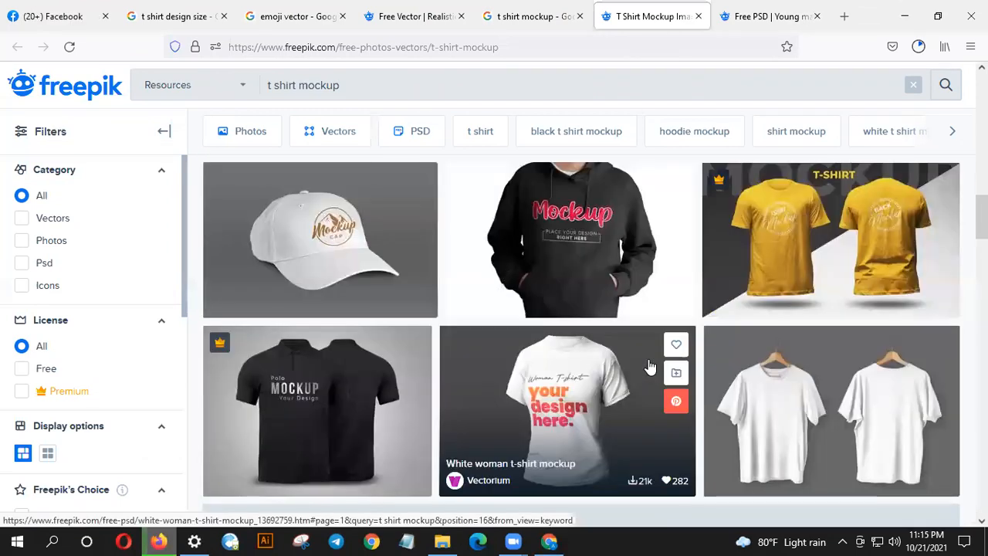
pyautogui.scroll(-5, 648, 365)
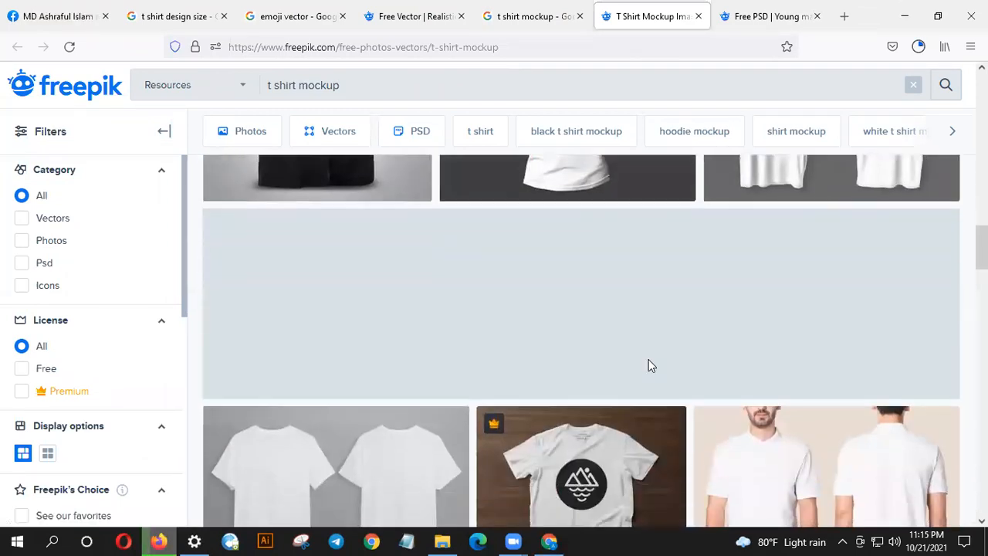
pyautogui.scroll(-1, 650, 367)
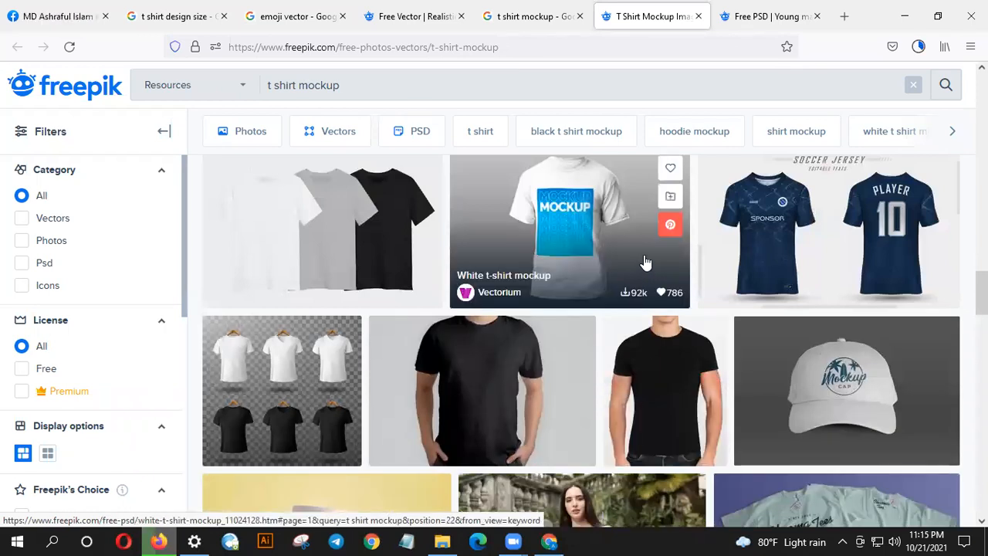
pyautogui.scroll(-4, 645, 263)
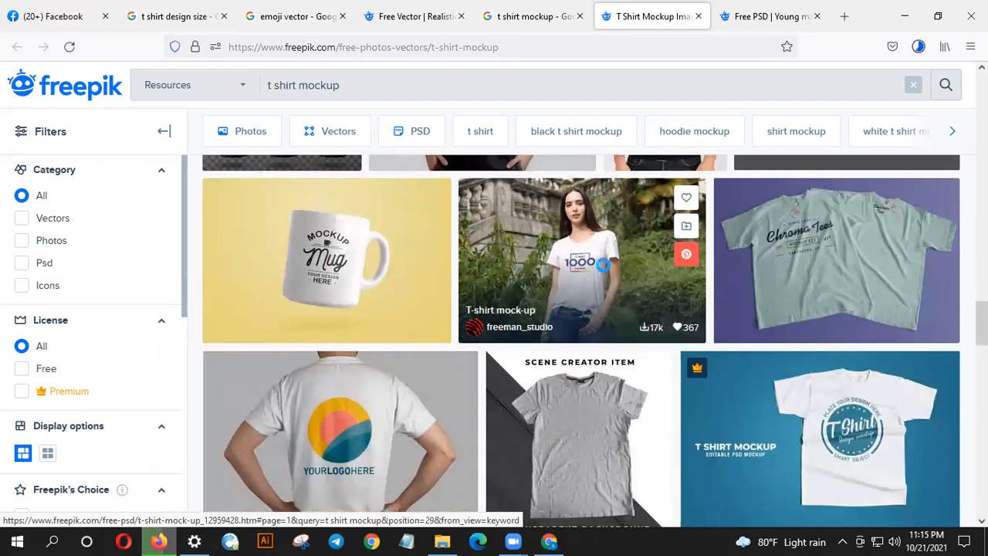
pyautogui.click(602, 265)
pyautogui.click(761, 335)
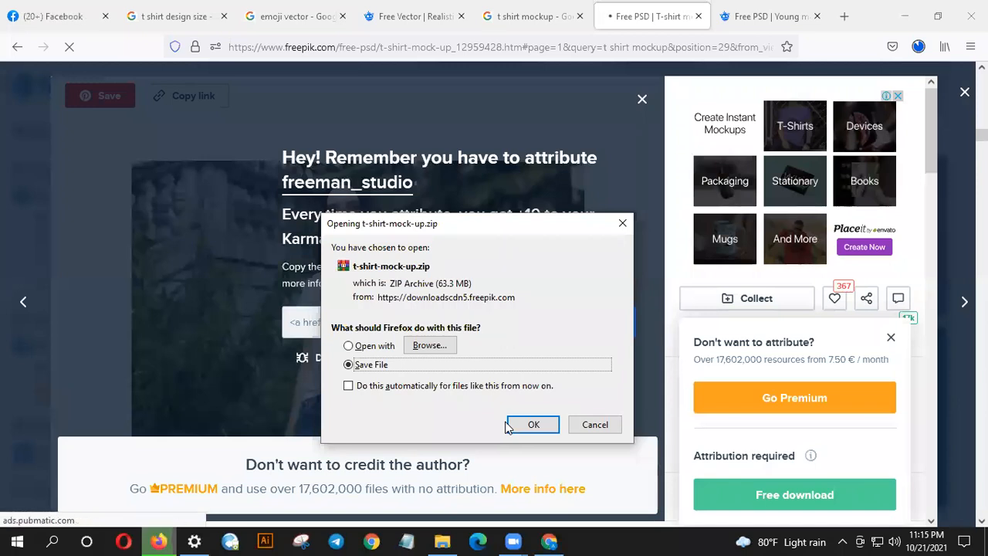
pyautogui.click(541, 430)
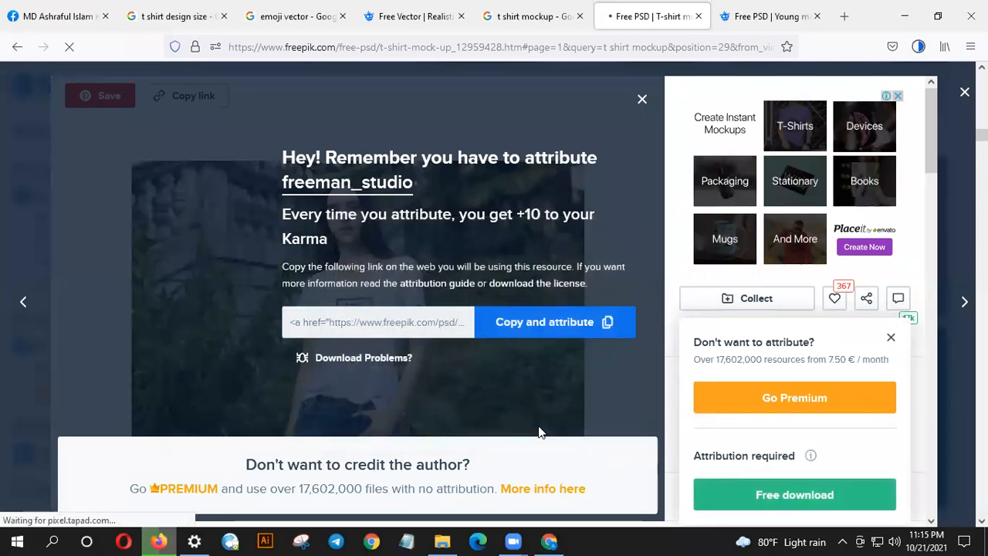
# - Locate young-man-wearing-mock-up-t-shirt-forest.zip in the Downloads folder and extract it to a folder of the same name
pyautogui.click(916, 54)
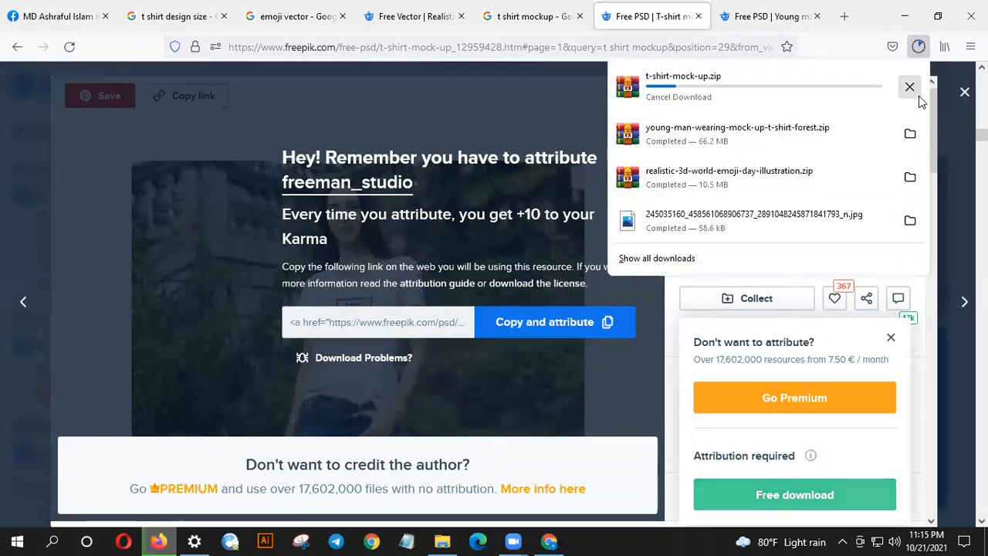
pyautogui.click(914, 133)
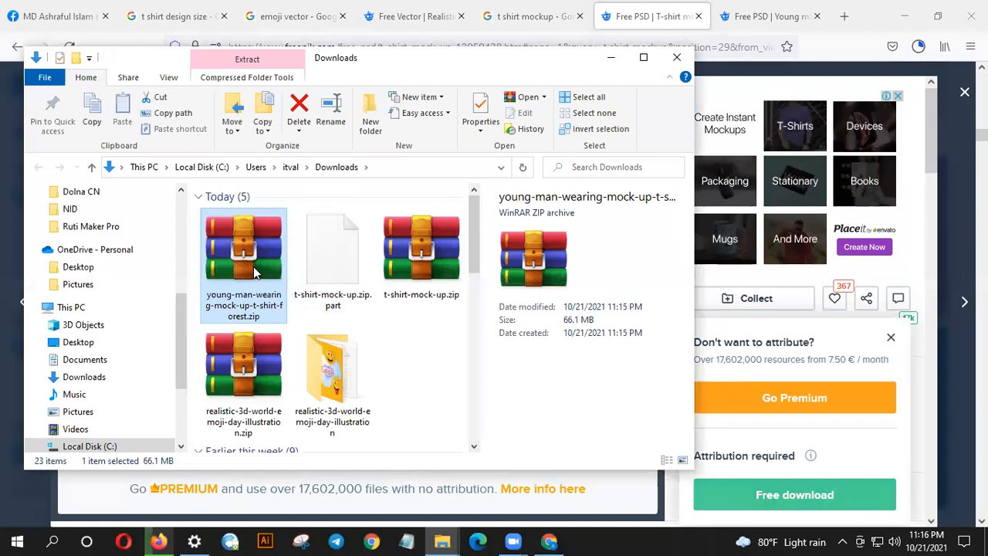
pyautogui.rightClick(254, 272)
pyautogui.click(54, 266)
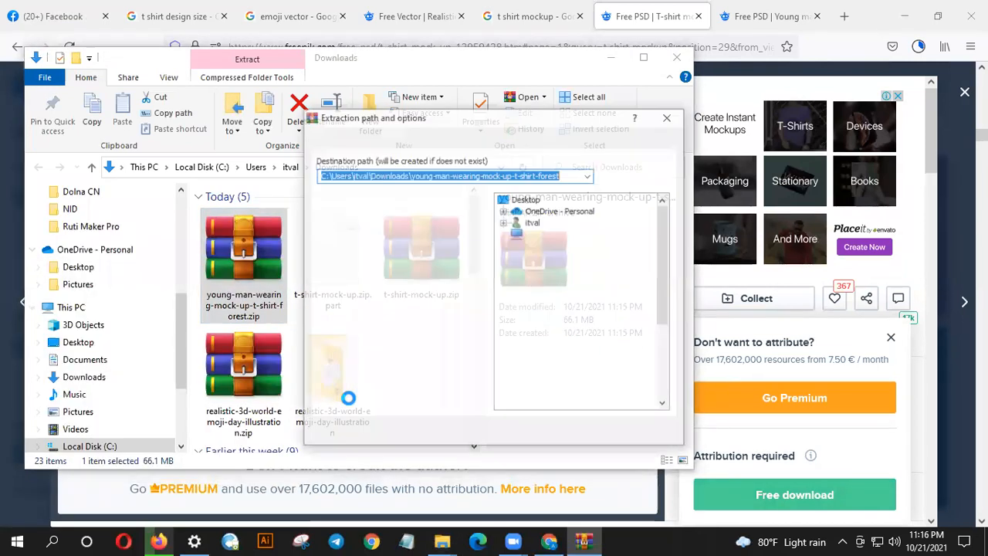
pyautogui.click(533, 433)
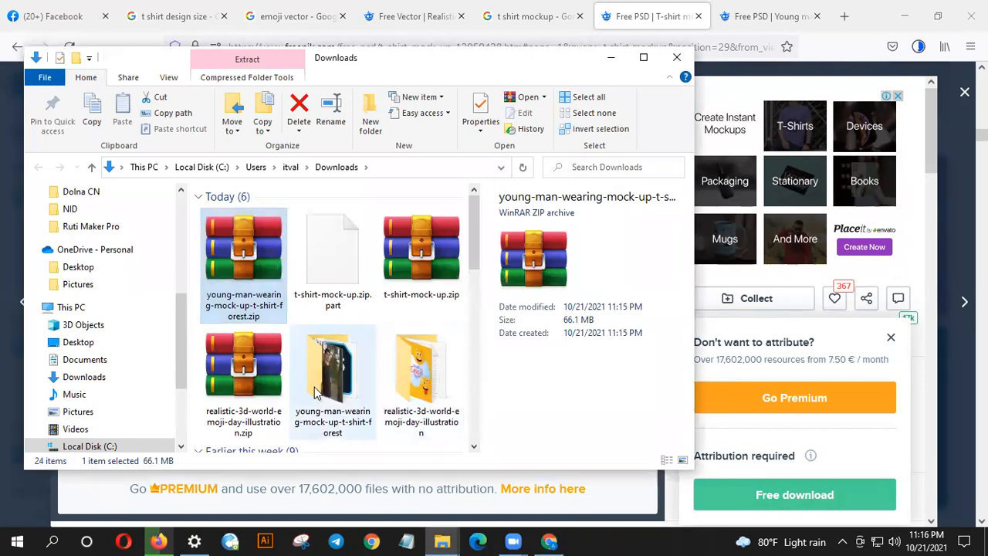
# - Try to open 5708644.psd from the extracted young-man-wearing-mock-up-t-shirt-forest folder in Photoshop
pyautogui.doubleClick(317, 394)
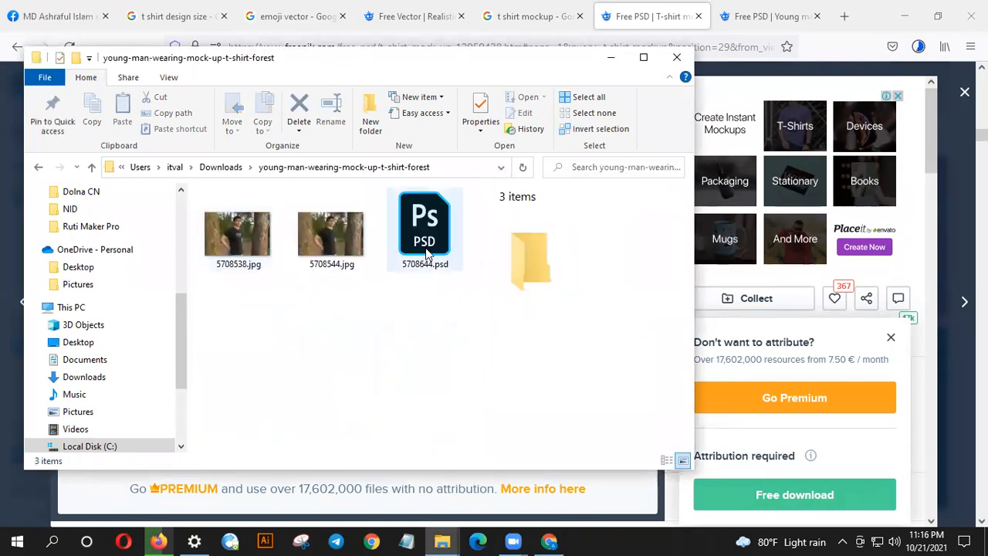
pyautogui.doubleClick(427, 253)
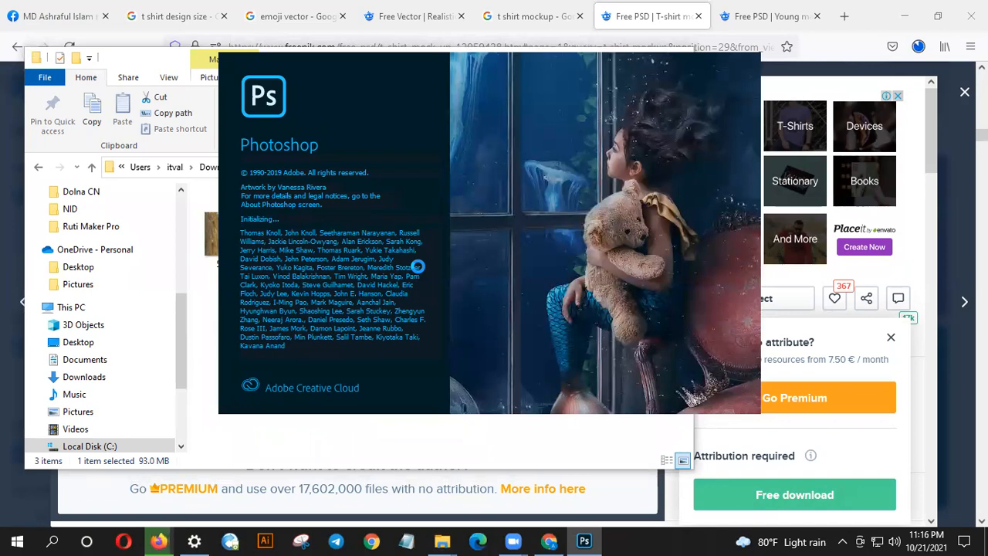
pyautogui.click(214, 433)
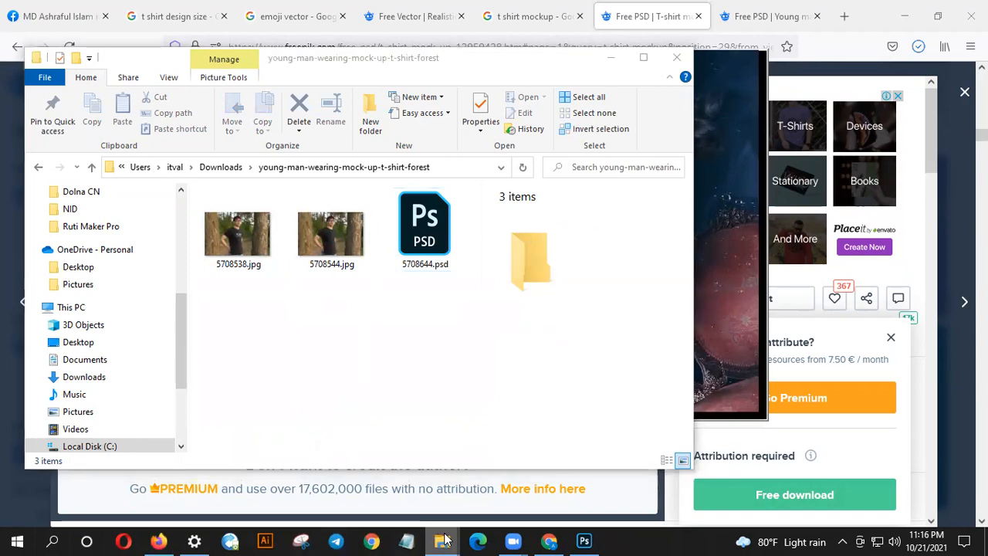
pyautogui.click(369, 495)
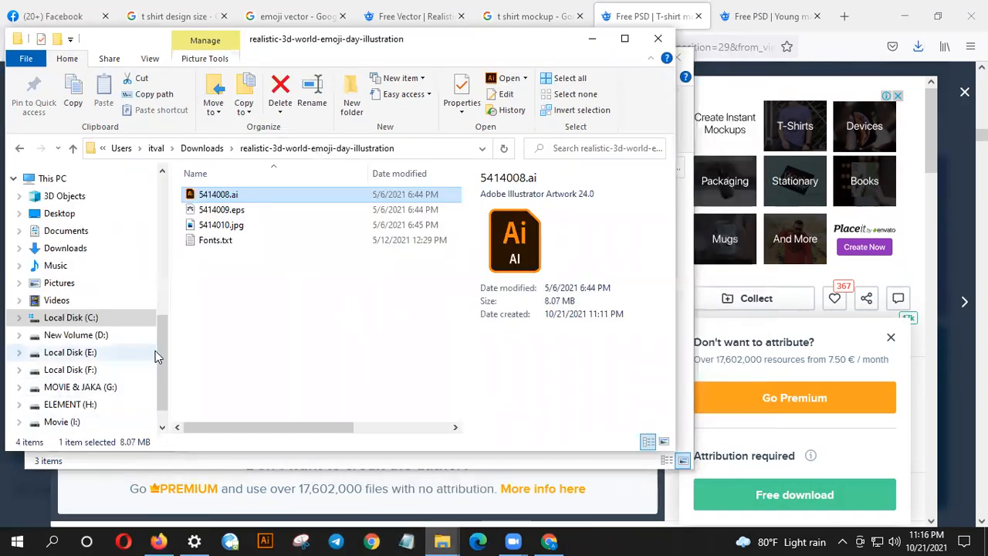
pyautogui.moveTo(163, 380); pyautogui.dragTo(168, 395)
pyautogui.scroll(1, 46, 270)
pyautogui.click(60, 213)
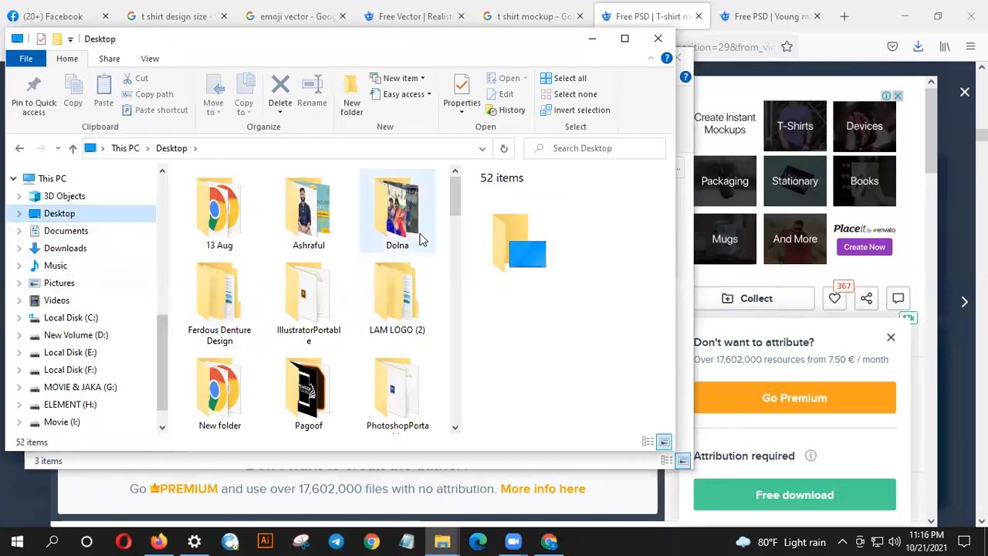
pyautogui.moveTo(454, 208); pyautogui.dragTo(456, 266)
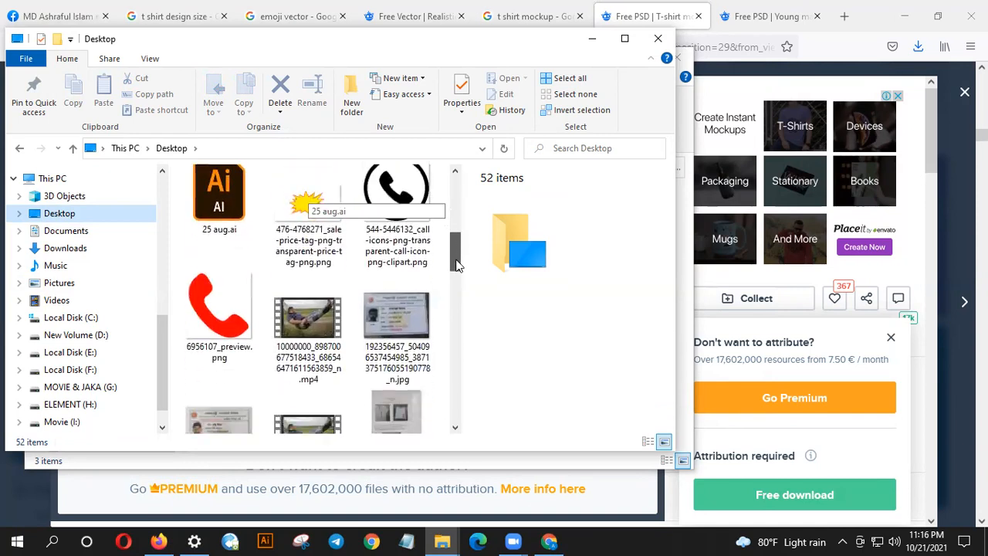
pyautogui.click(592, 38)
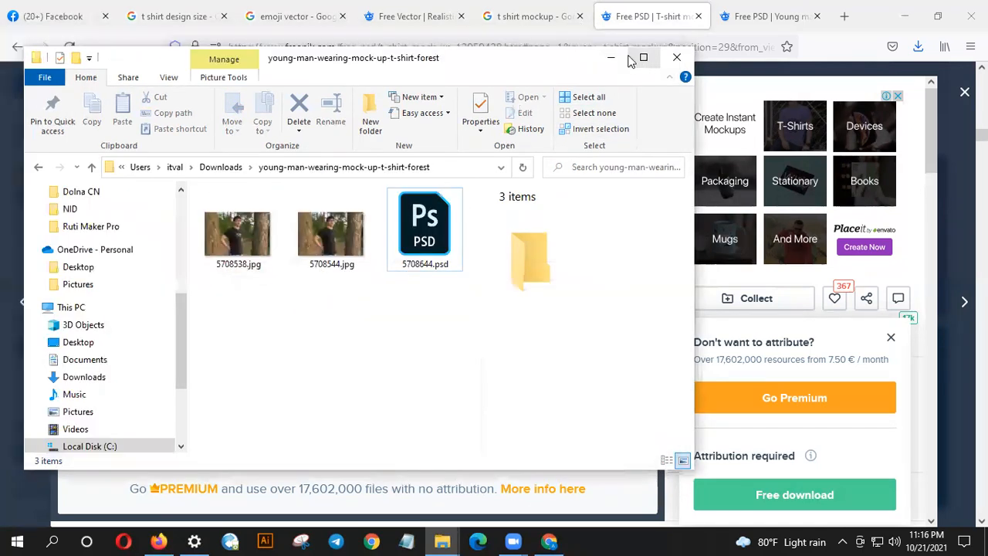
# - Minimize the open windows and try to launch PhotoshopCS6Portable.exe from the PhotoshopPortable folder on the desktop
pyautogui.click(591, 26)
pyautogui.click(909, 13)
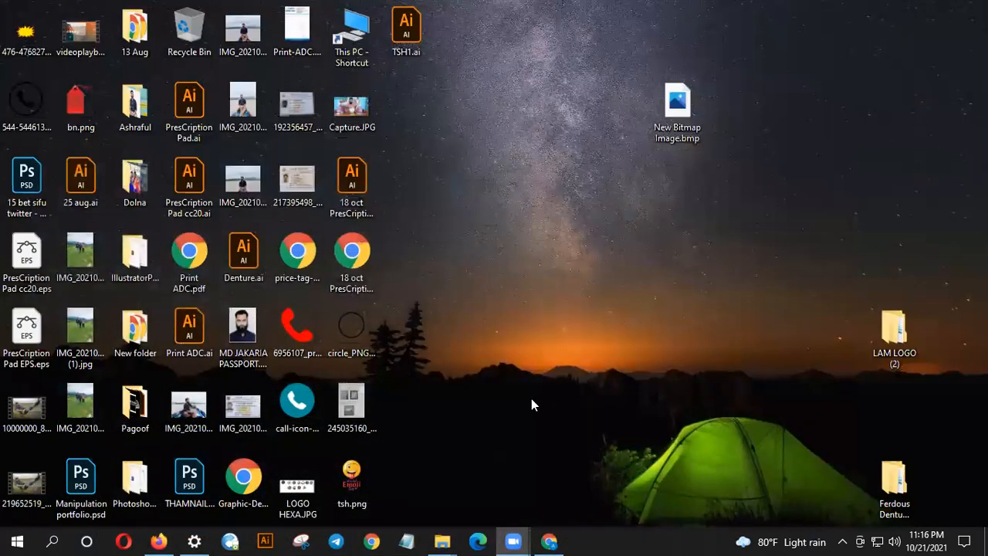
pyautogui.doubleClick(134, 480)
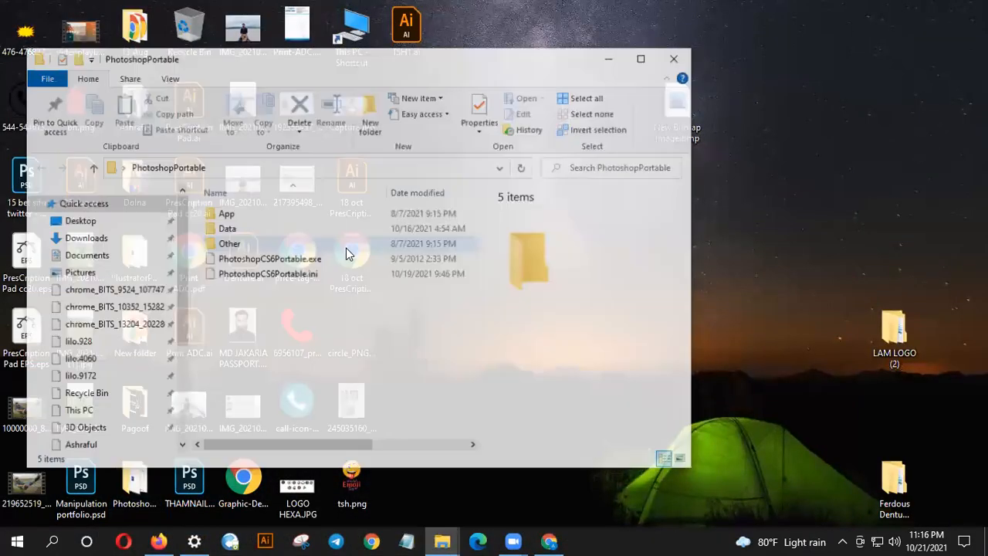
pyautogui.doubleClick(268, 262)
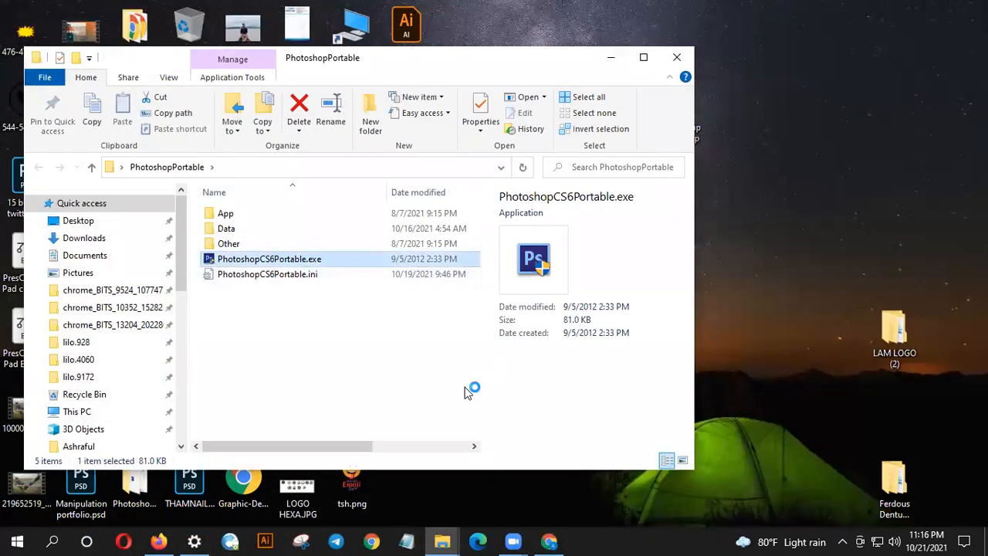
pyautogui.click(610, 57)
pyautogui.click(543, 321)
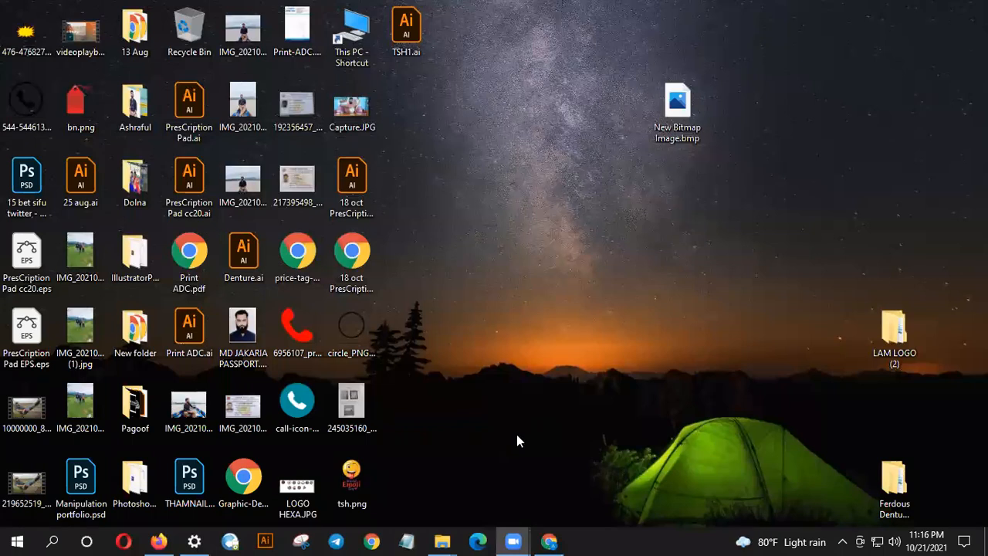
# - Reopen the PhotoshopPortable folder, launch PhotoshopCS6Portable.exe again, and close the folder window
pyautogui.doubleClick(138, 496)
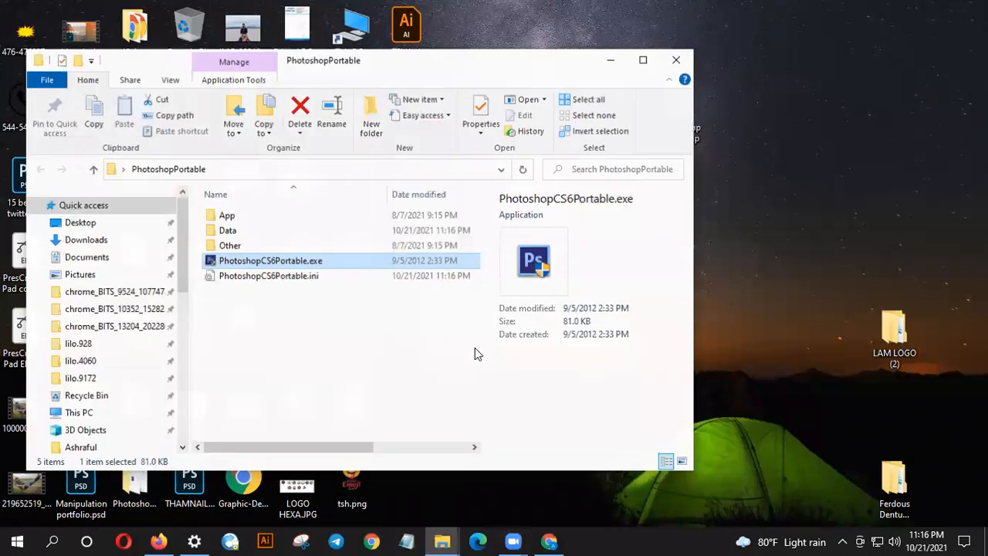
pyautogui.doubleClick(278, 259)
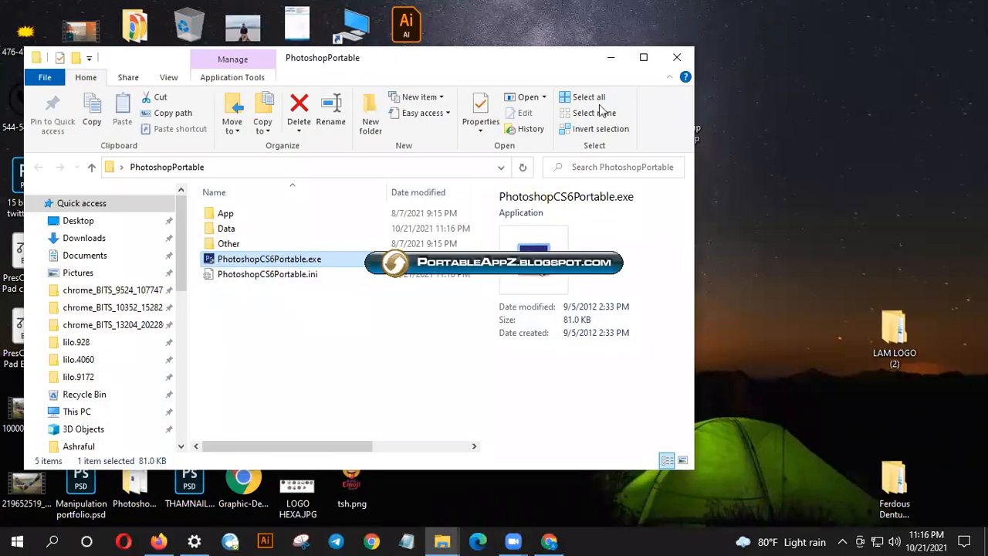
pyautogui.click(676, 57)
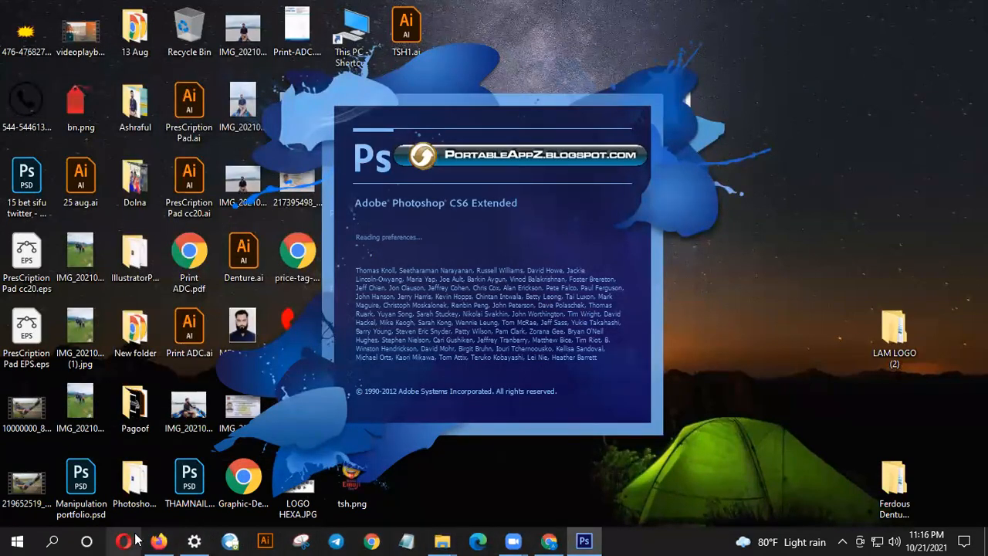
# - Check the T-shirt mockup download in the browser and close both recovered Photoshop documents without saving
pyautogui.click(158, 541)
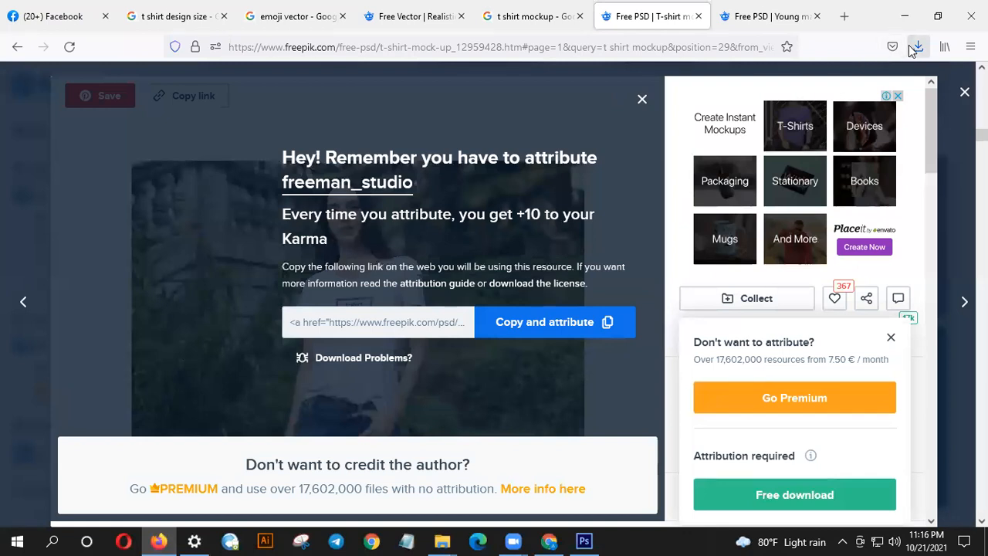
pyautogui.click(914, 48)
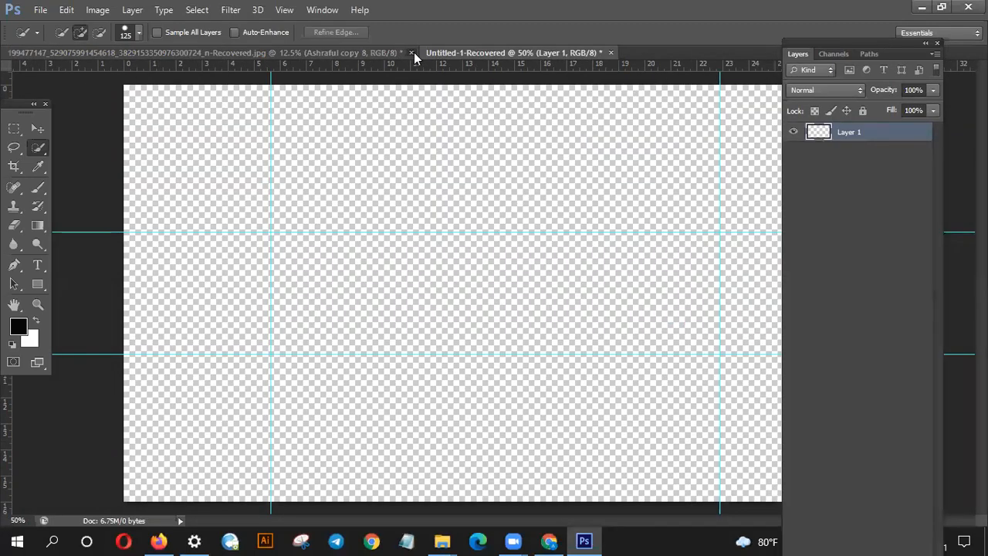
pyautogui.click(411, 53)
pyautogui.click(493, 218)
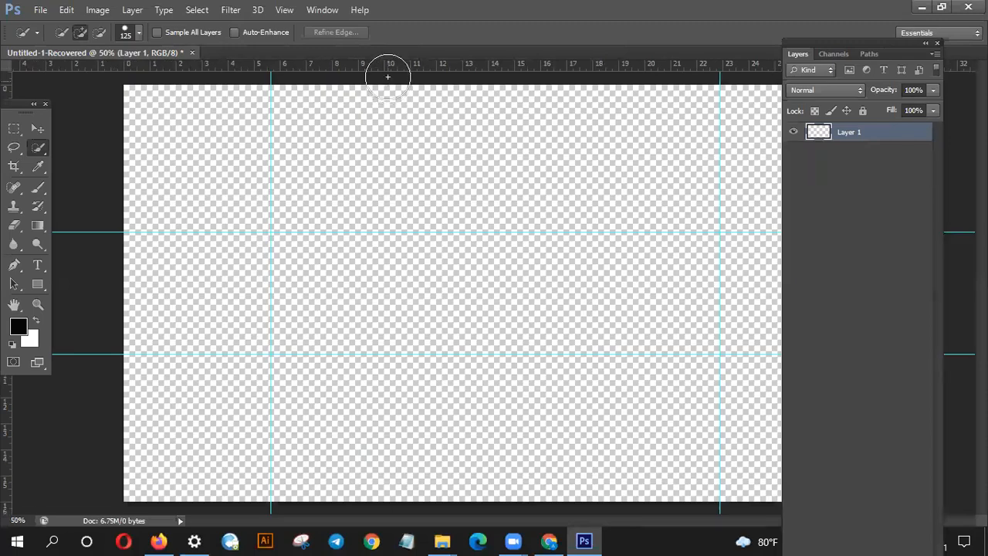
pyautogui.click(192, 52)
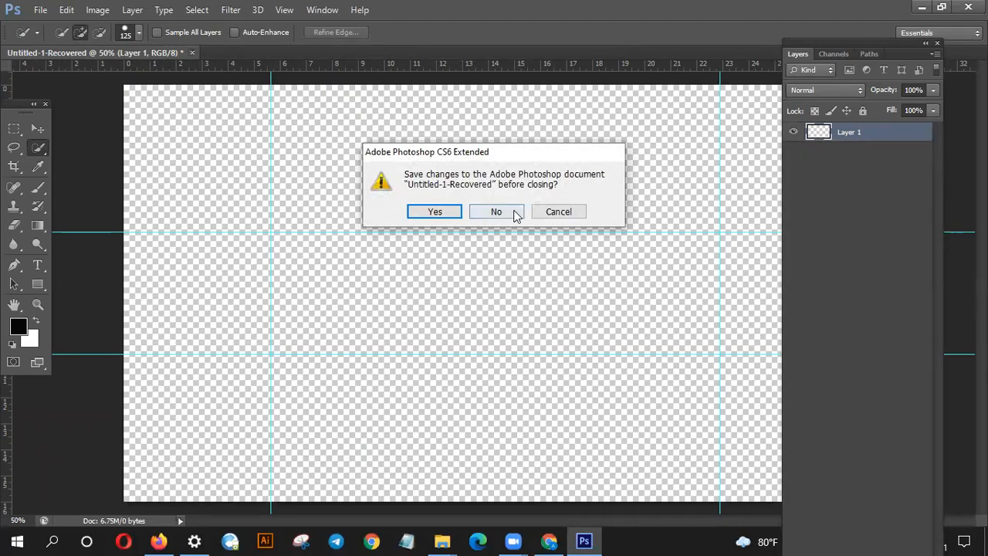
pyautogui.click(512, 214)
# - Open 5708644.psd from the young-man-wearing-mock-up-t-shirt-forest folder in Downloads
pyautogui.click(46, 8)
pyautogui.click(59, 41)
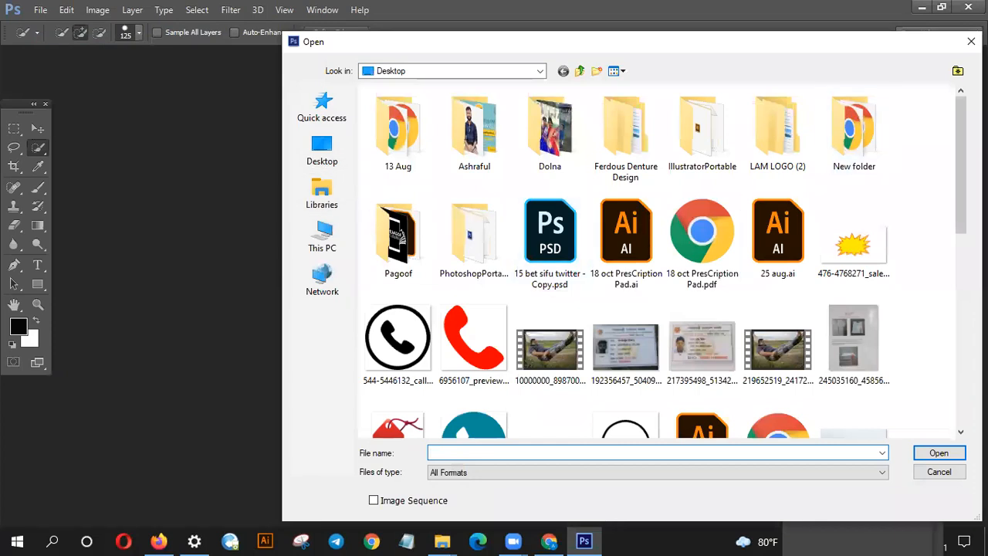
pyautogui.scroll(-1, 960, 162)
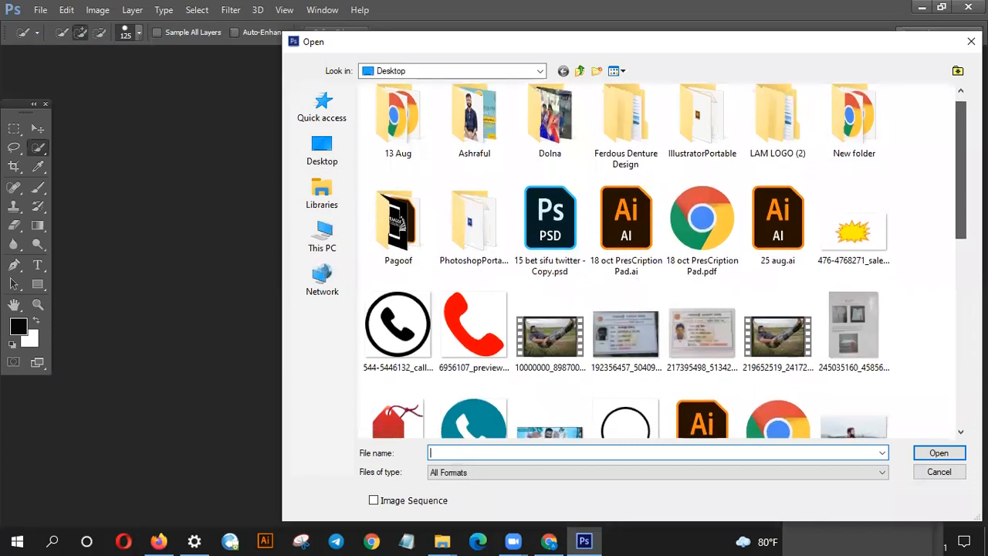
pyautogui.scroll(-1, 662, 259)
pyautogui.moveTo(960, 200); pyautogui.dragTo(955, 144)
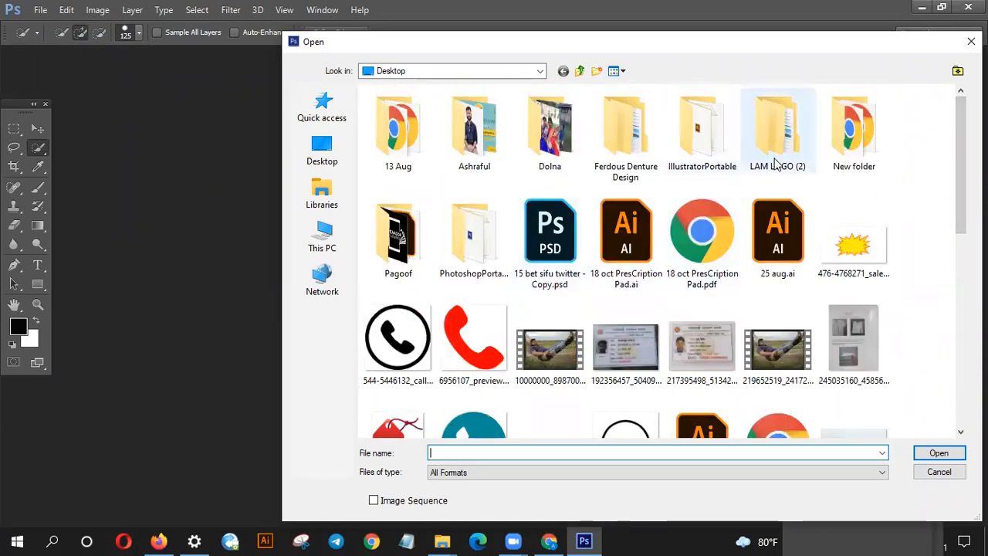
pyautogui.click(334, 236)
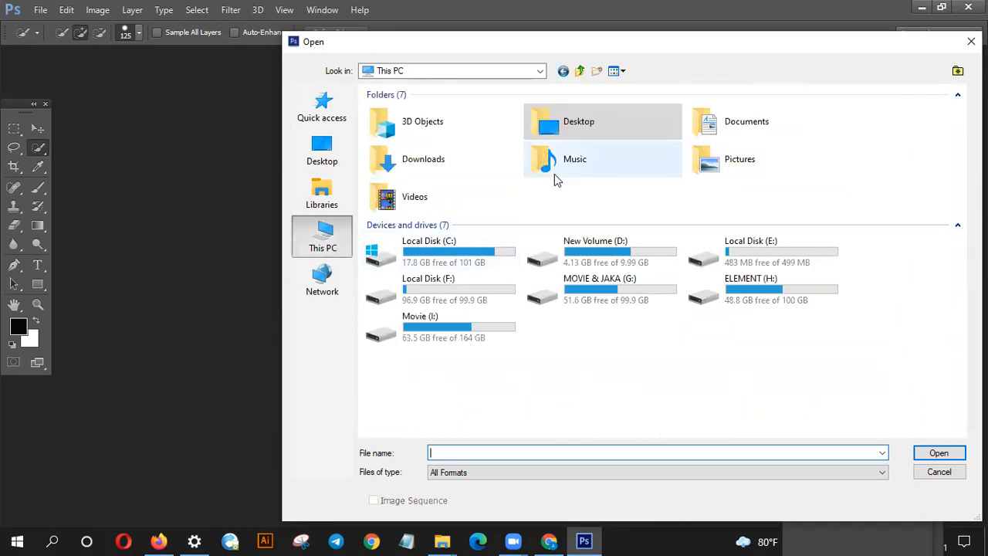
pyautogui.doubleClick(455, 170)
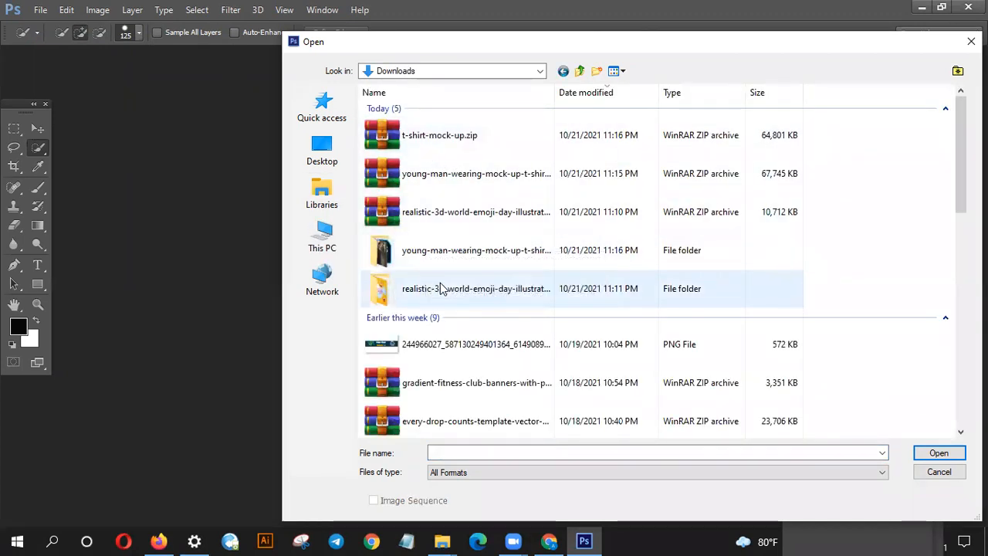
pyautogui.doubleClick(443, 251)
pyautogui.doubleClick(546, 157)
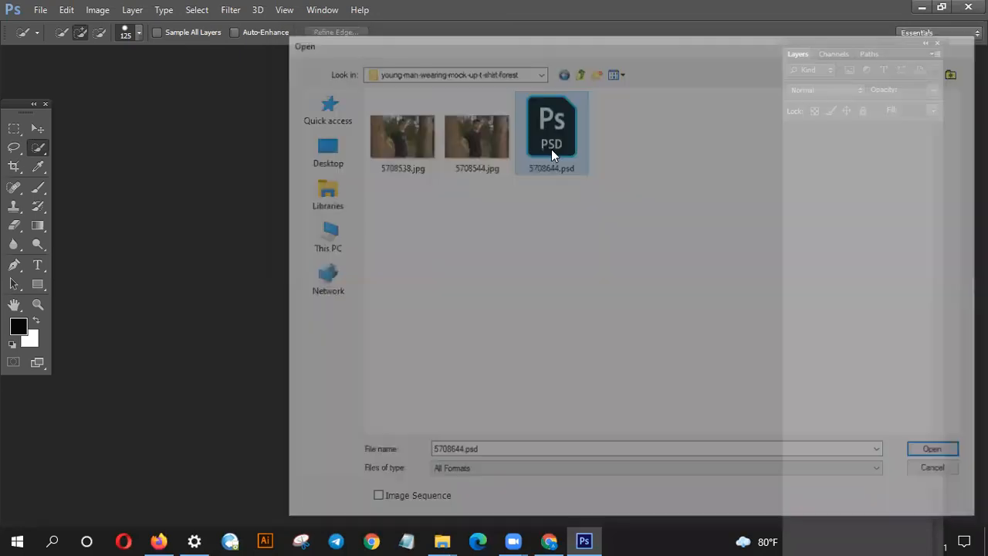
pyautogui.click(739, 365)
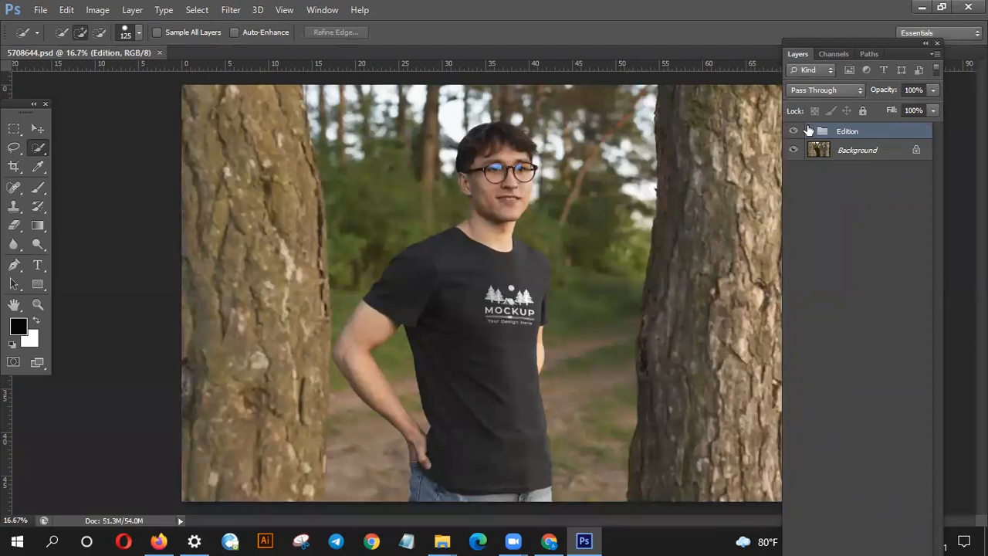
# - Expand the Edition group, open the Place Your Design Here smart object with its layers kept, and activate the Move tool
pyautogui.click(809, 132)
pyautogui.click(835, 194)
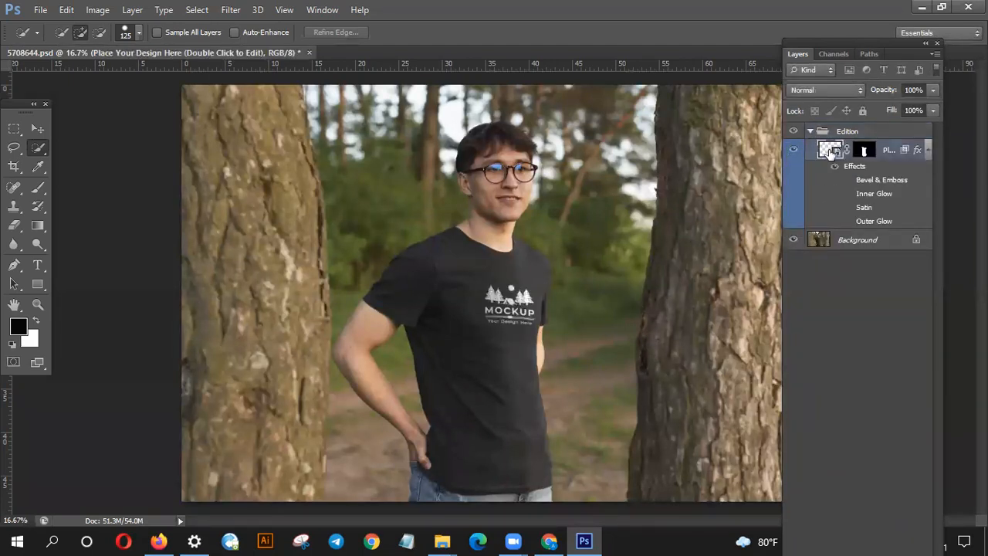
pyautogui.doubleClick(831, 152)
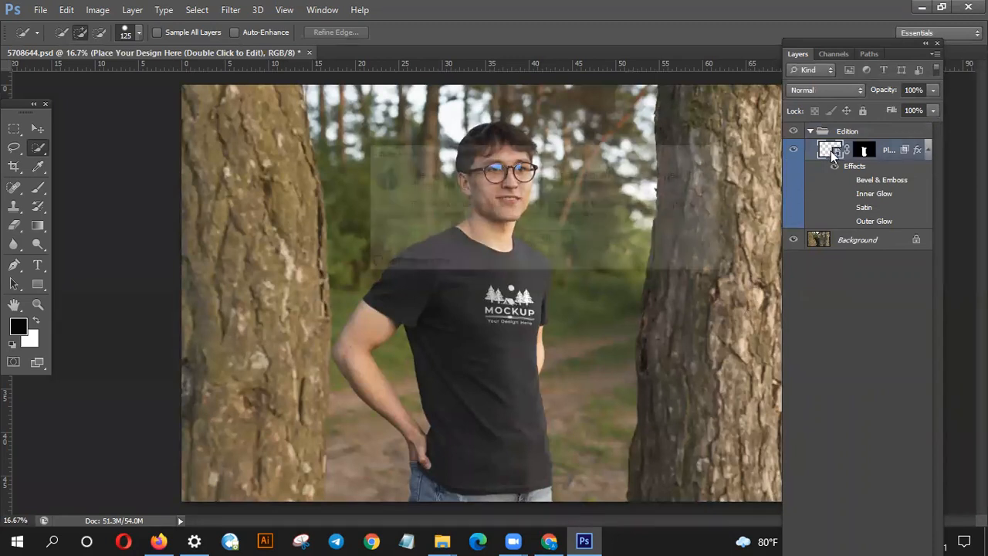
pyautogui.click(563, 239)
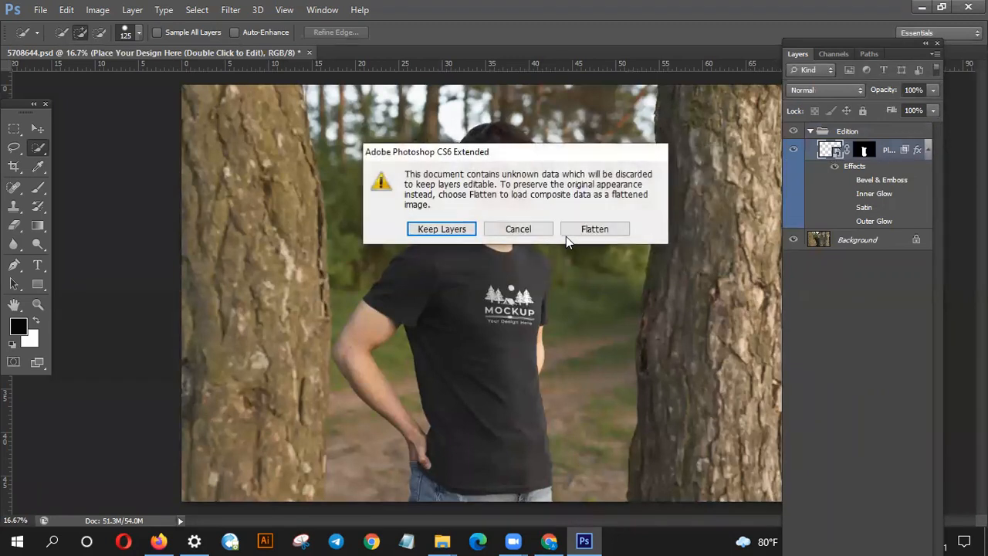
pyautogui.click(456, 228)
pyautogui.click(737, 376)
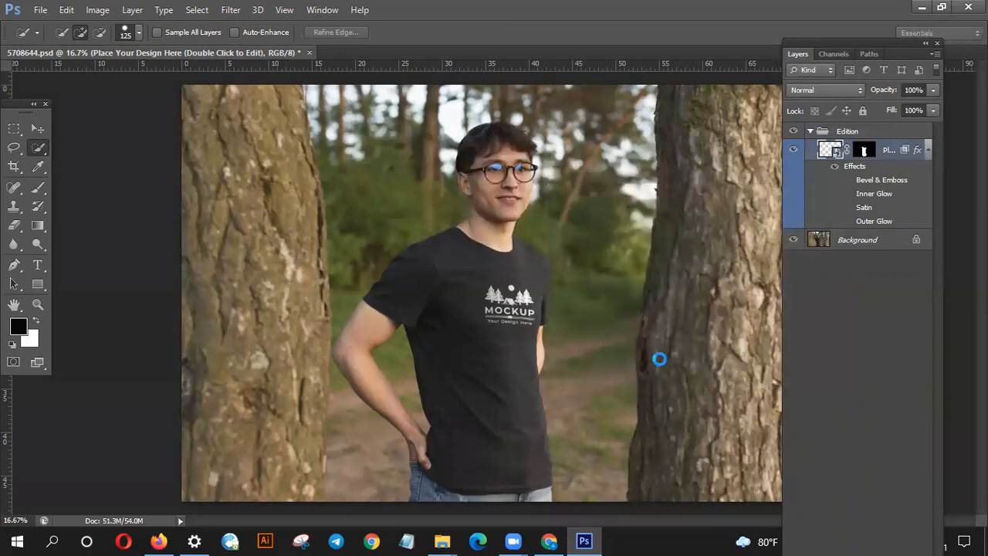
pyautogui.click(37, 129)
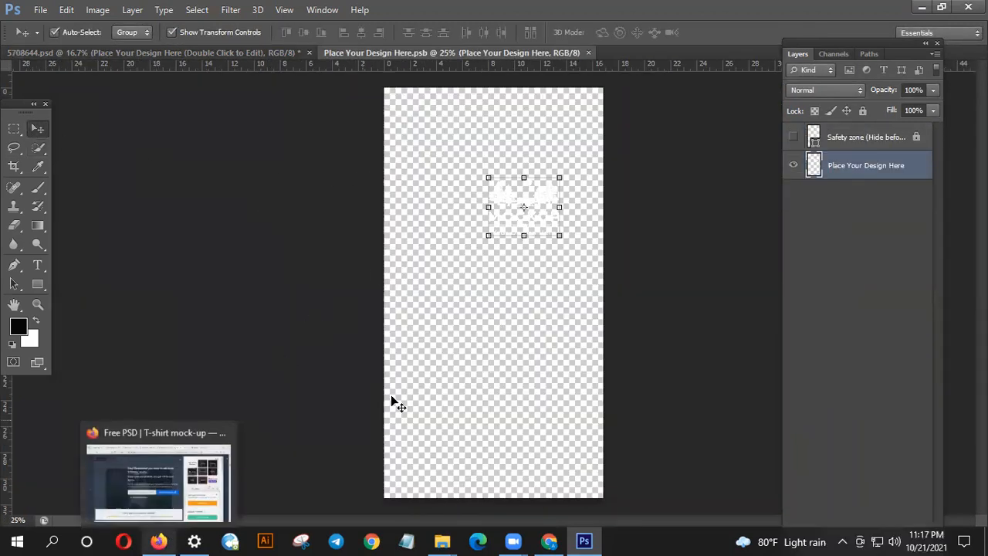
pyautogui.click(40, 10)
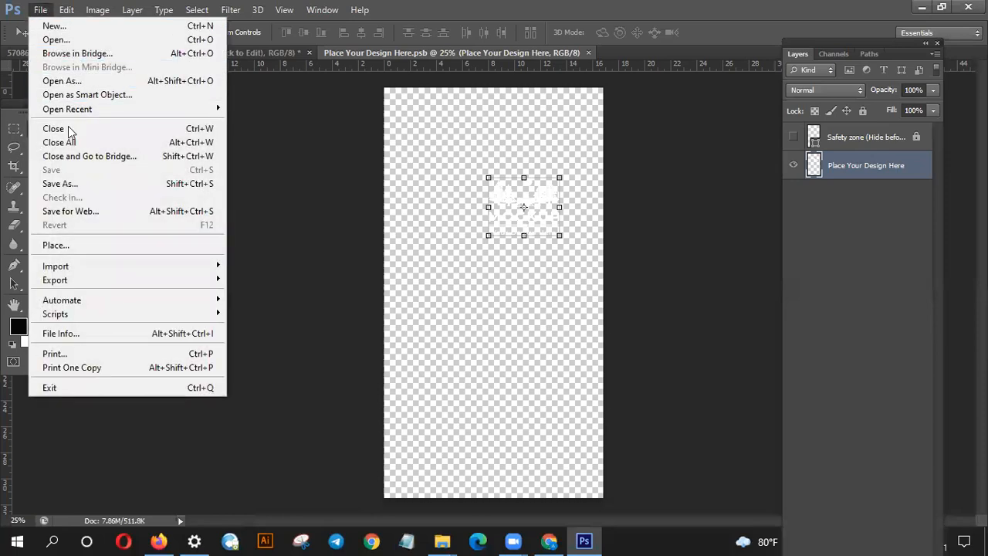
pyautogui.click(85, 246)
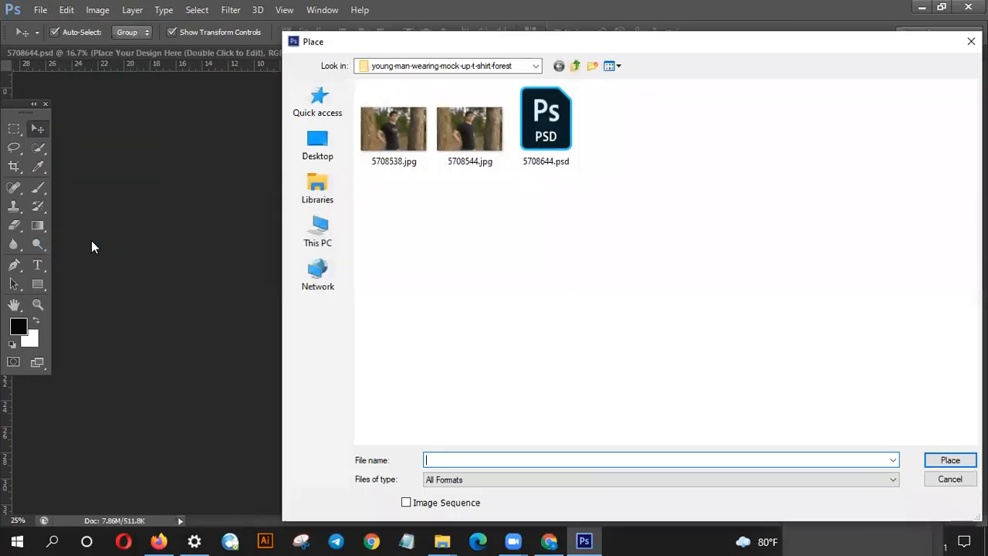
pyautogui.click(334, 144)
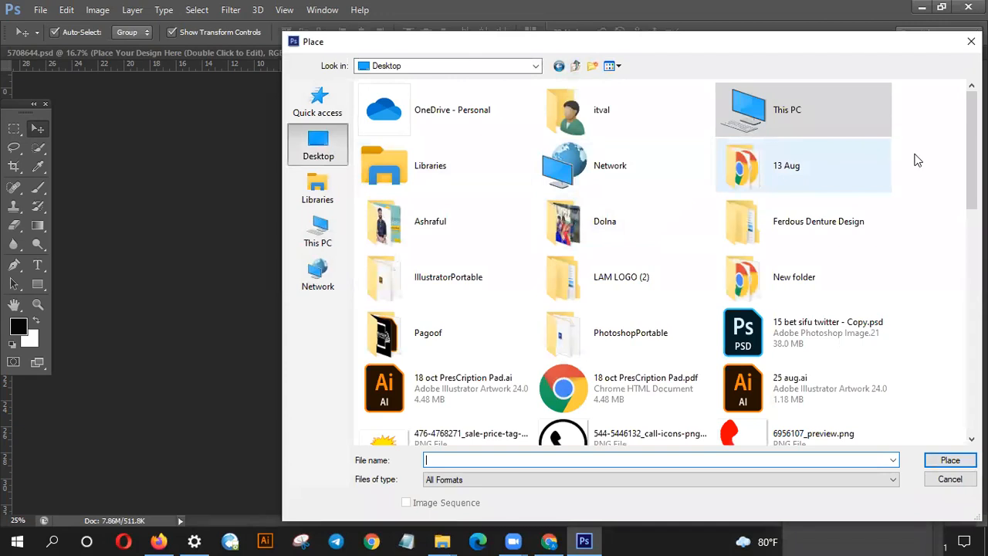
pyautogui.scroll(-3, 970, 173)
pyautogui.scroll(-8, 664, 262)
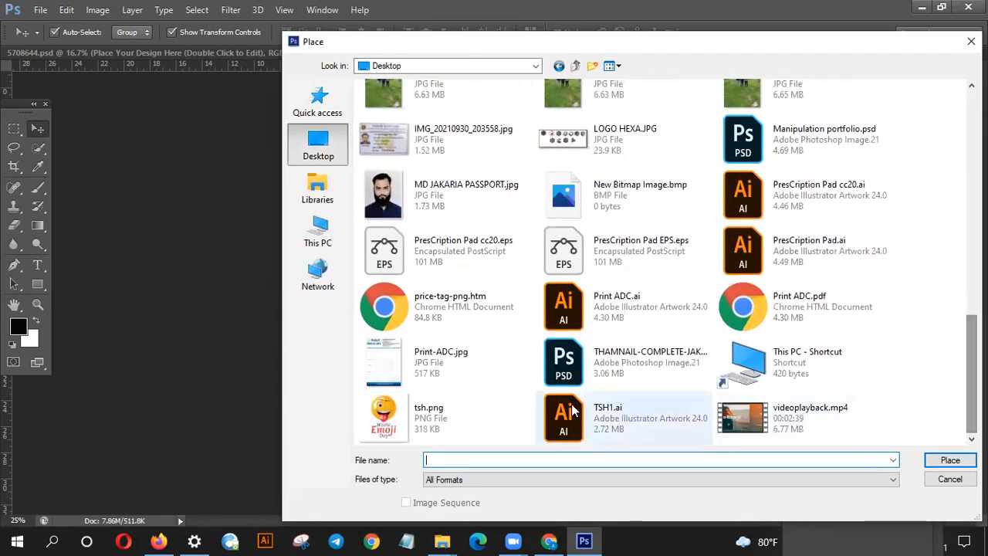
pyautogui.doubleClick(509, 420)
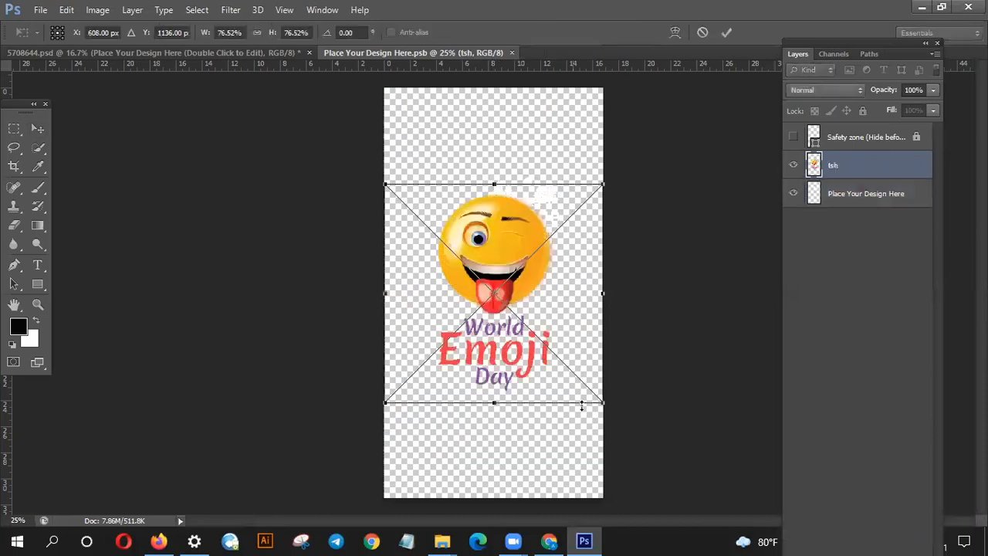
pyautogui.moveTo(388, 400); pyautogui.dragTo(463, 320)
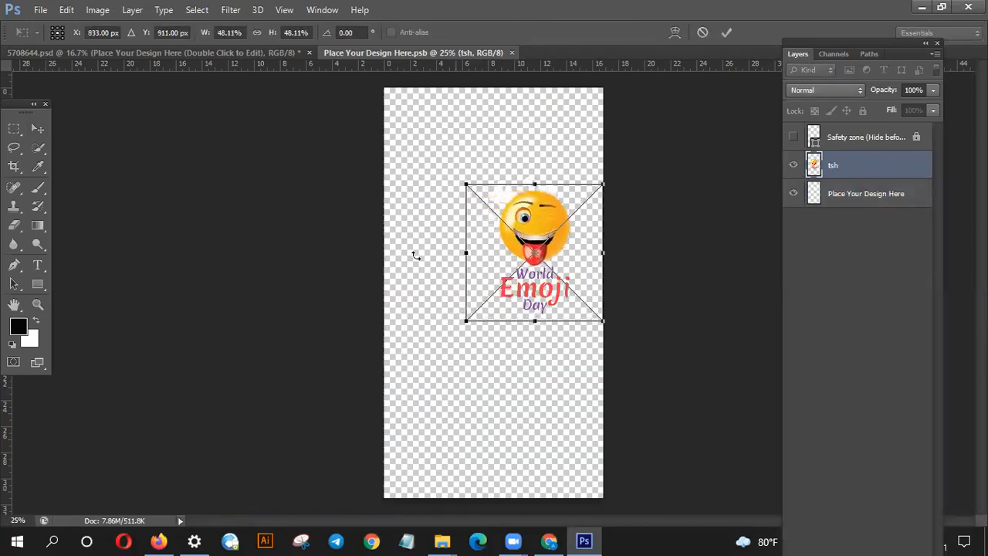
pyautogui.click(200, 53)
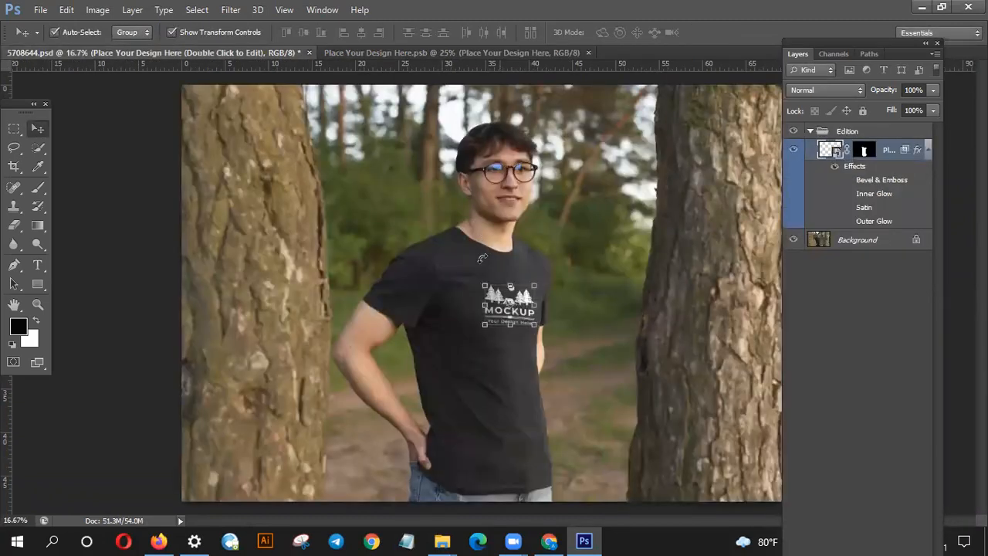
pyautogui.click(403, 52)
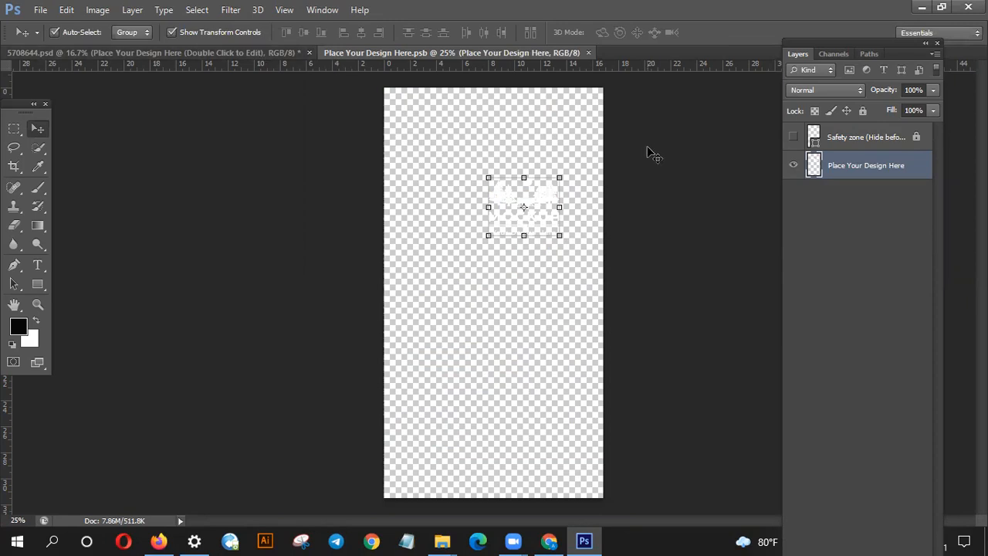
# - Show the Safety zone layer in Place Your Design Here.psb to reveal the shirt outline
pyautogui.click(794, 137)
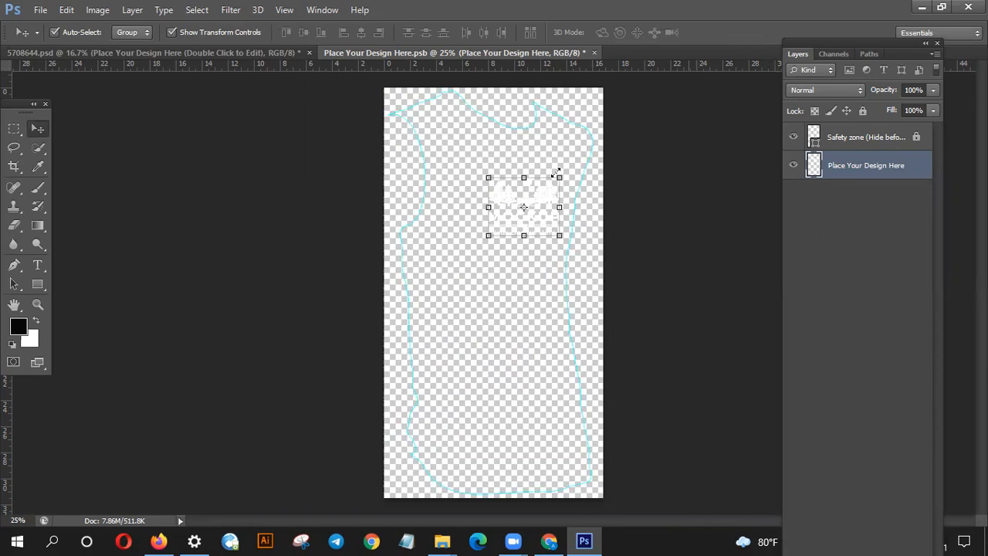
pyautogui.scroll(3, 415, 213)
pyautogui.scroll(-2, 417, 216)
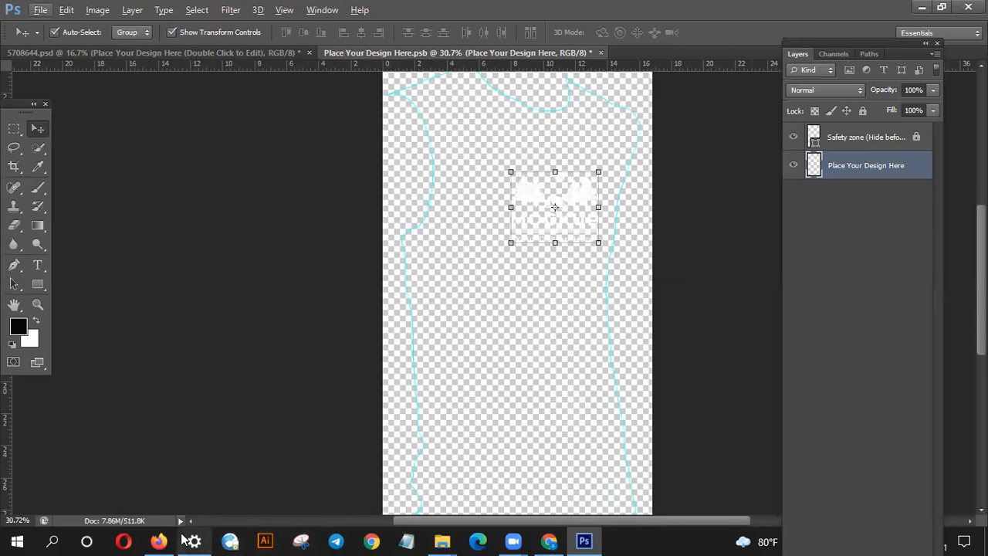
# - Place tsh.png from the desktop, scale it to 59.28%, and position it on the chest area inside the shirt outline
pyautogui.click(39, 9)
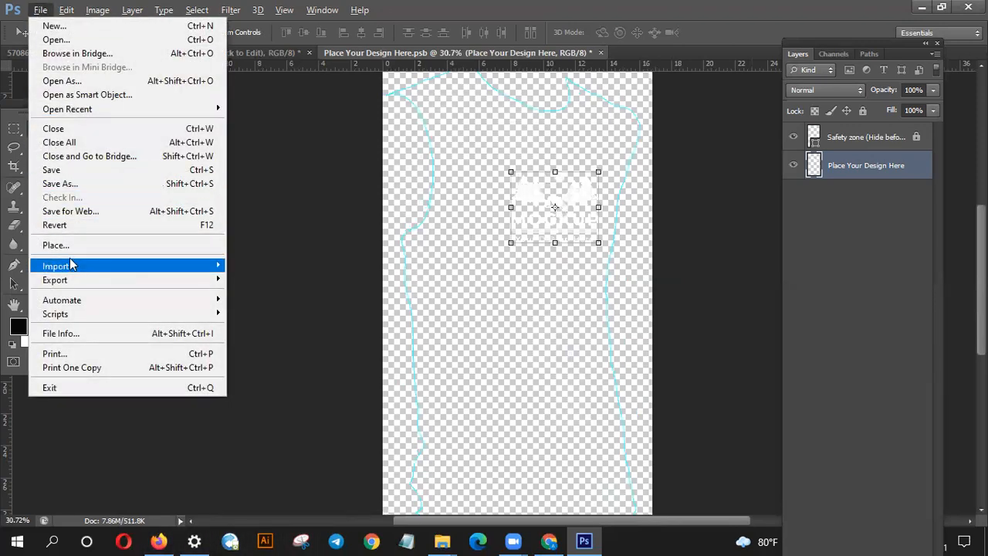
pyautogui.click(75, 248)
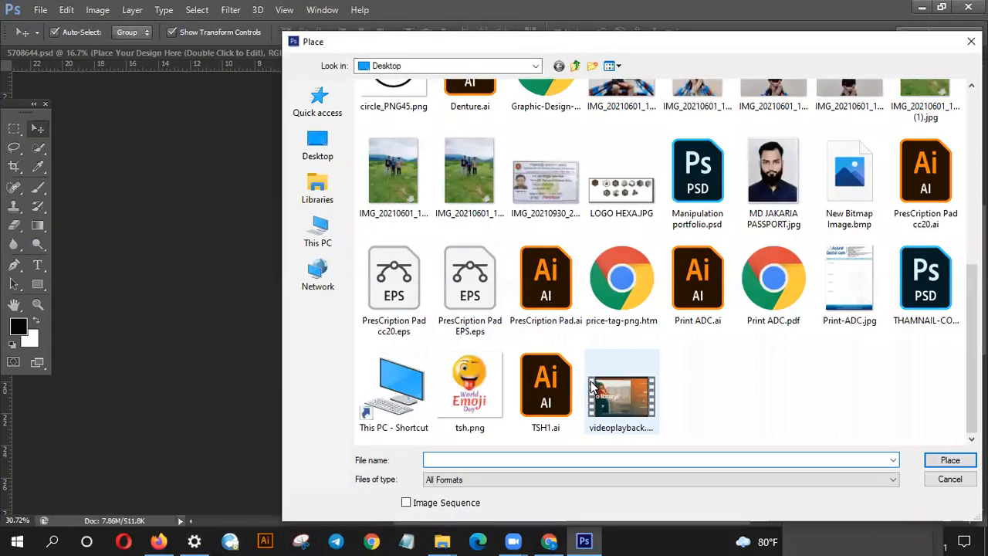
pyautogui.doubleClick(435, 394)
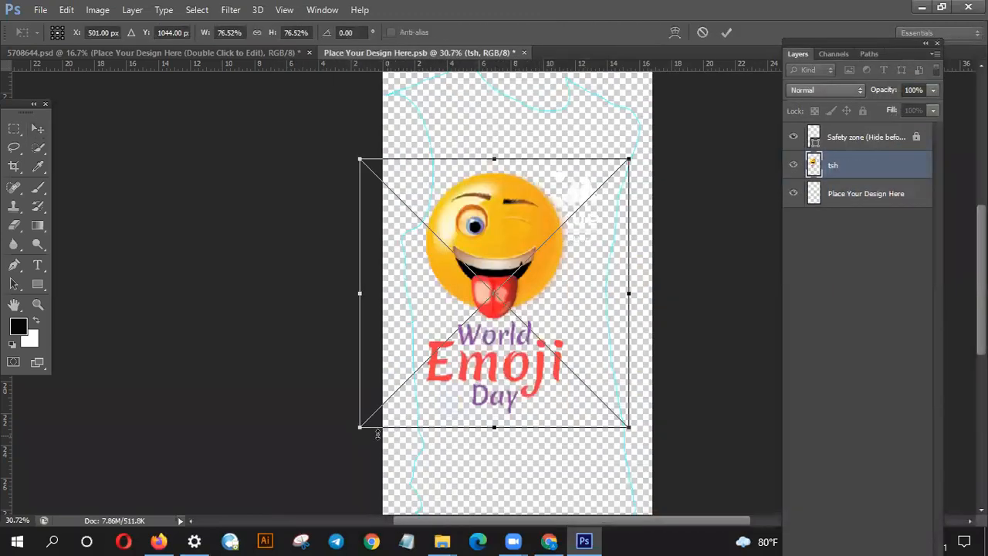
pyautogui.moveTo(366, 429); pyautogui.dragTo(450, 383)
pyautogui.moveTo(522, 250); pyautogui.dragTo(510, 240)
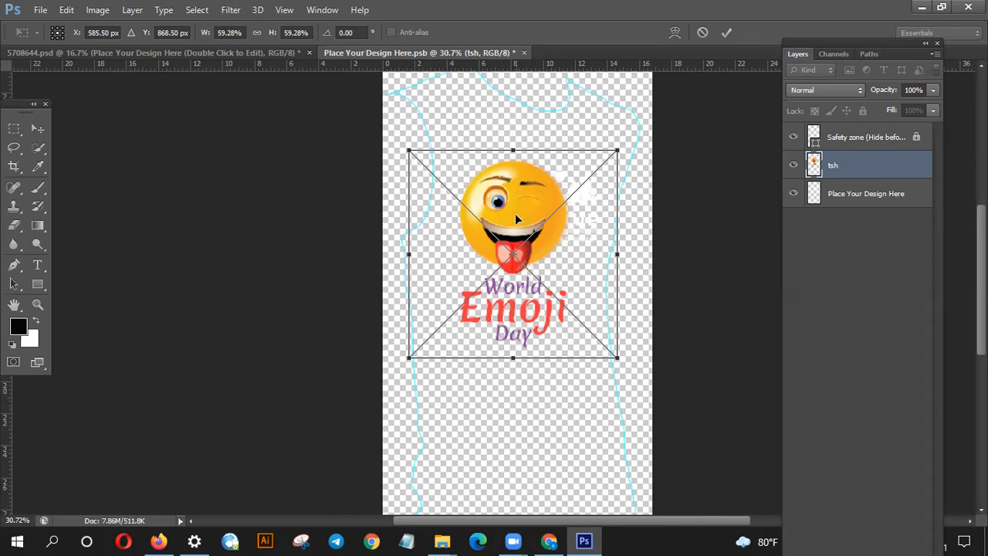
pyautogui.click(727, 33)
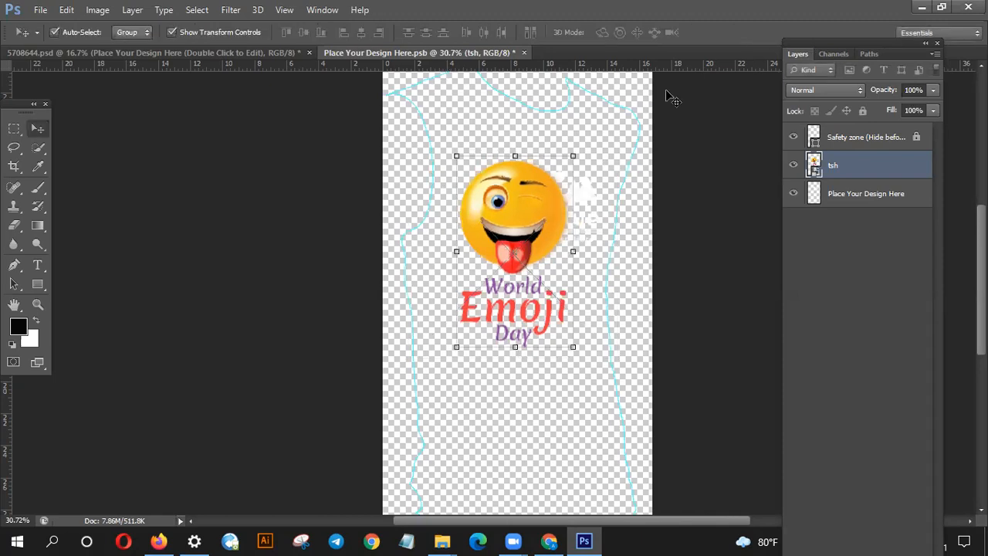
# - Hide the Place Your Design Here placeholder layer so only the tsh artwork and safety zone outline show
pyautogui.click(620, 250)
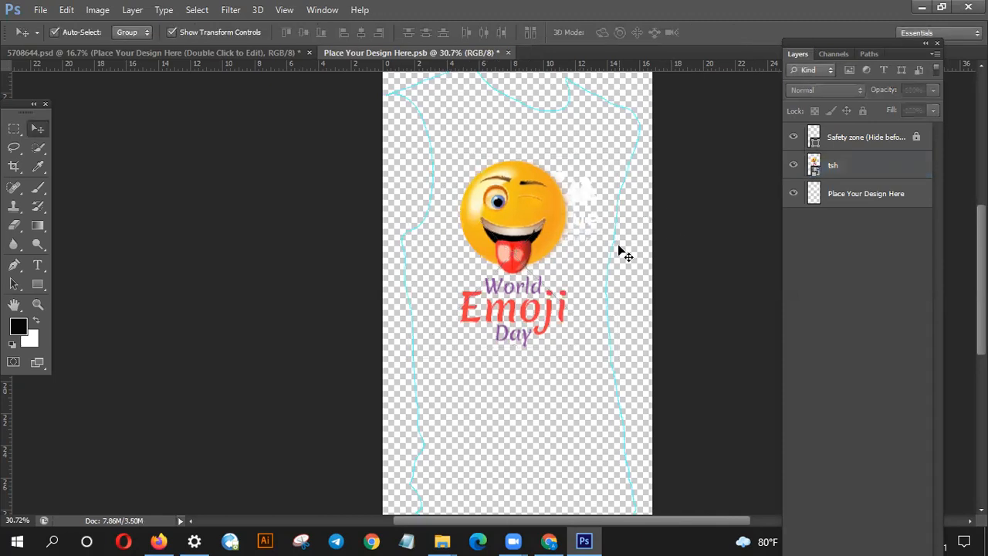
pyautogui.doubleClick(812, 137)
pyautogui.click(476, 212)
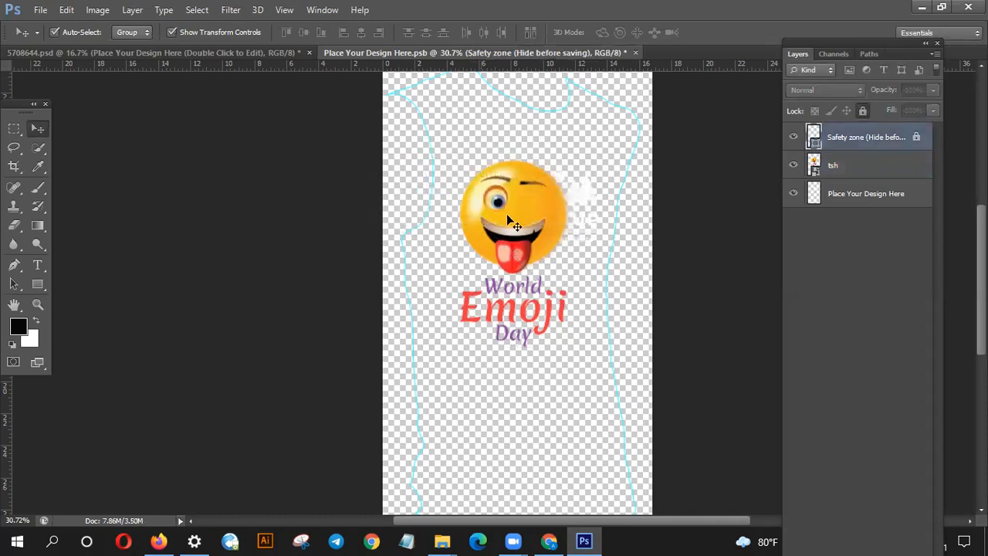
pyautogui.click(620, 208)
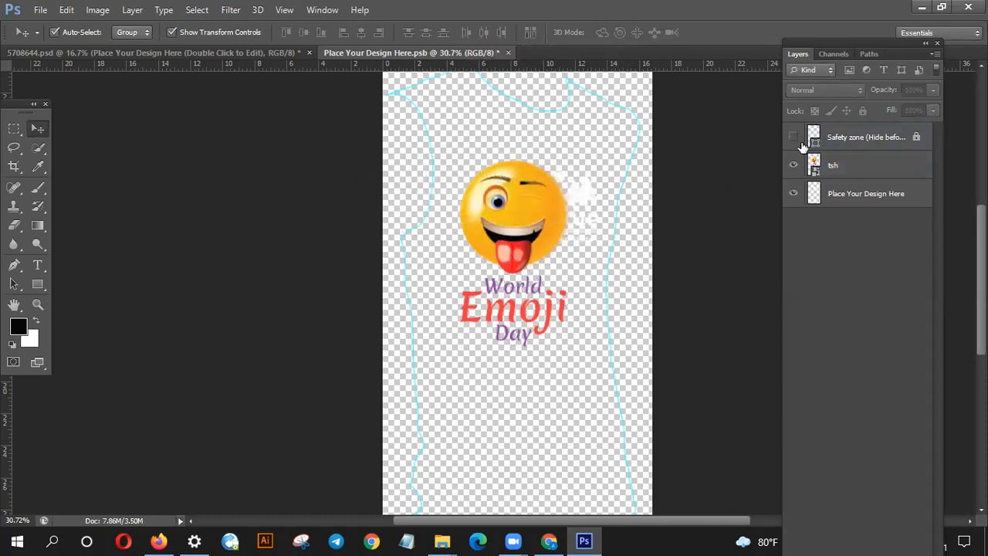
pyautogui.click(577, 199)
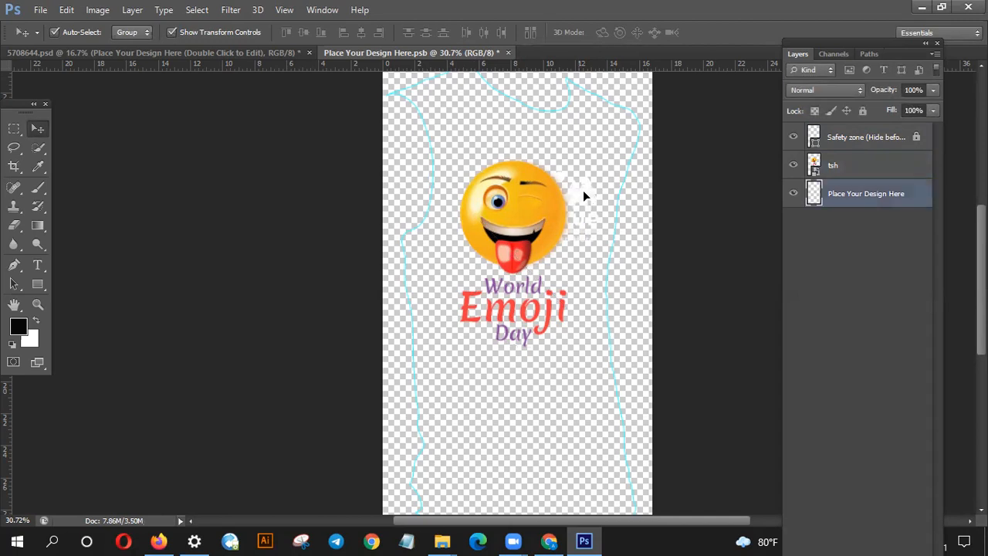
pyautogui.click(793, 194)
pyautogui.click(681, 255)
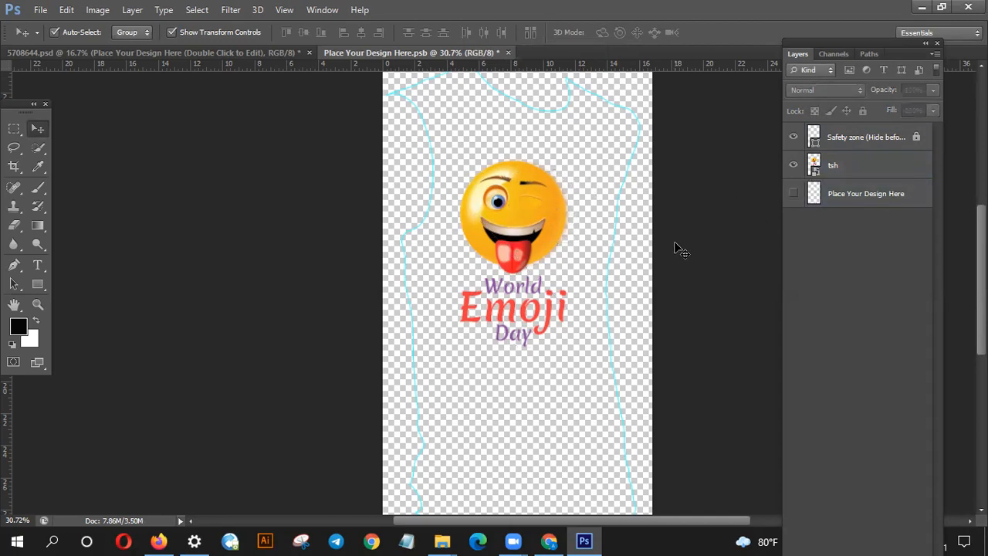
# - Save Place Your Design Here.psb and return to 5708644.psd to view the artwork on the T-shirt
pyautogui.click(52, 8)
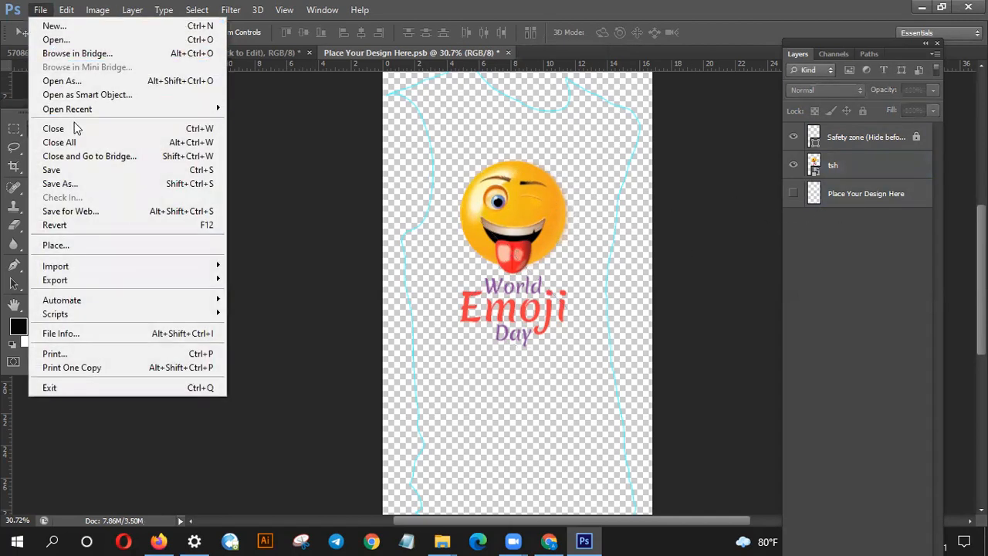
pyautogui.click(84, 164)
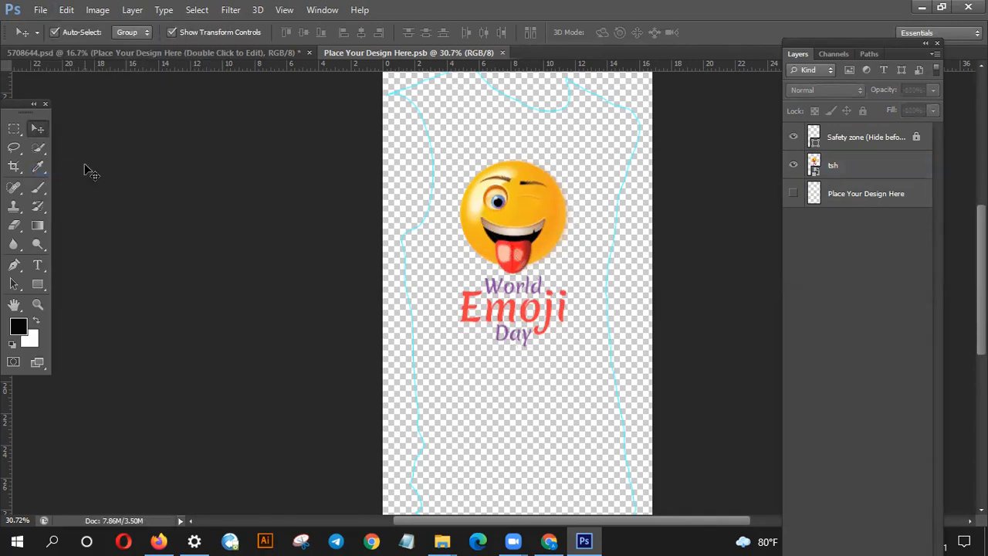
pyautogui.click(180, 49)
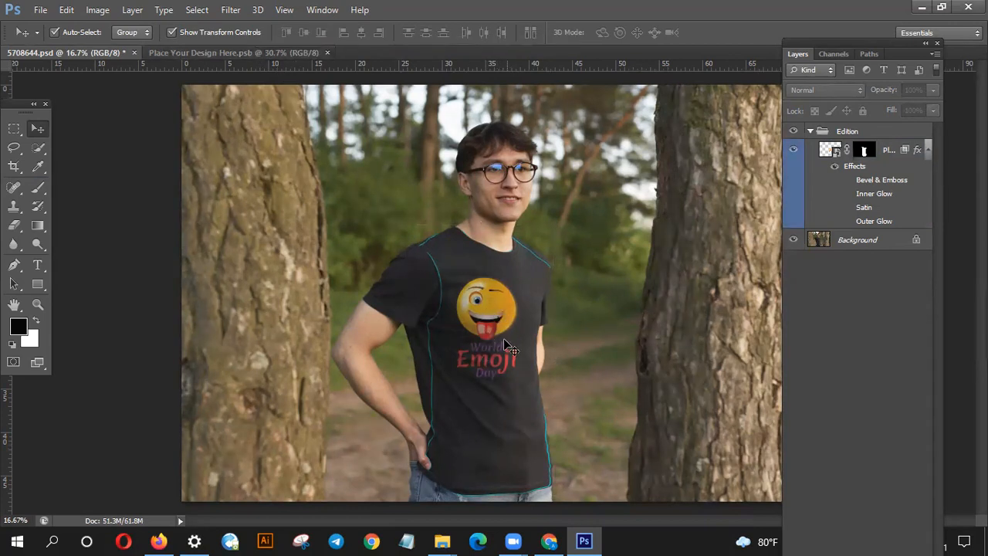
# - In Place Your Design Here.psb, scale the tsh artwork down and reposition it high on the right half of the shirt outline
pyautogui.click(260, 56)
pyautogui.click(519, 228)
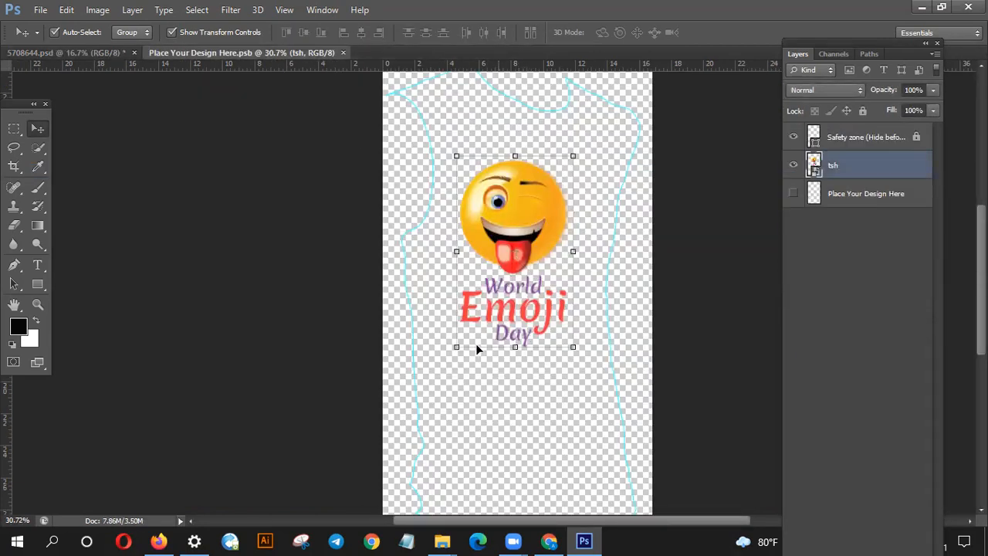
pyautogui.moveTo(456, 347); pyautogui.dragTo(490, 281)
pyautogui.moveTo(528, 229); pyautogui.dragTo(528, 241)
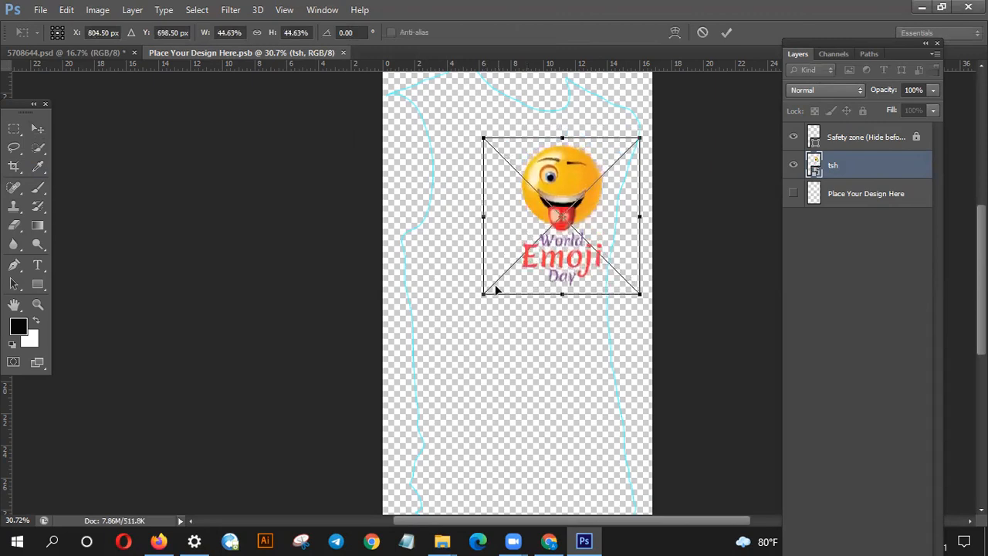
pyautogui.moveTo(495, 291); pyautogui.dragTo(514, 276)
pyautogui.moveTo(574, 219); pyautogui.dragTo(561, 231)
pyautogui.click(726, 33)
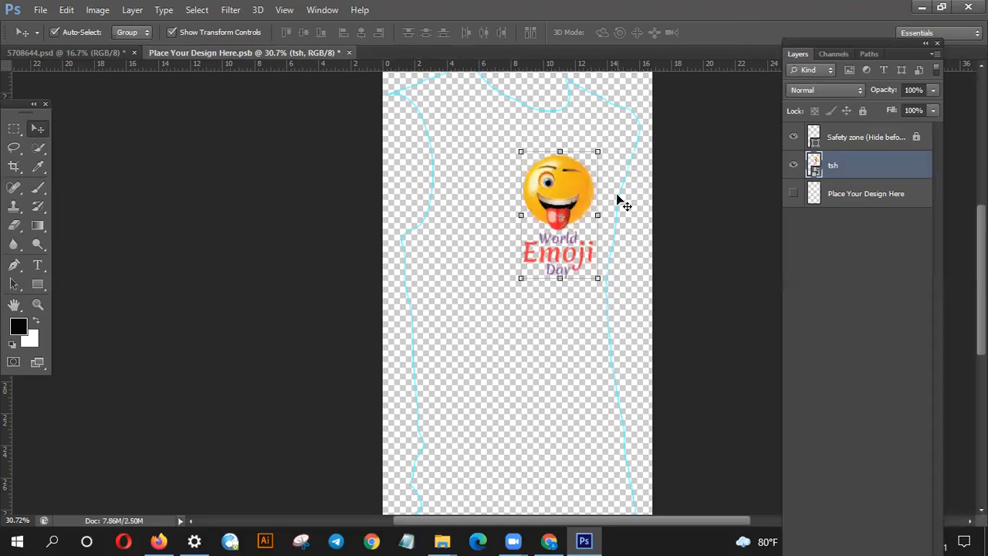
# - Save and close Place Your Design Here.psb, and close 5708644.psd without saving its changes
pyautogui.hotkey('ctrl', 's')
pyautogui.click(96, 51)
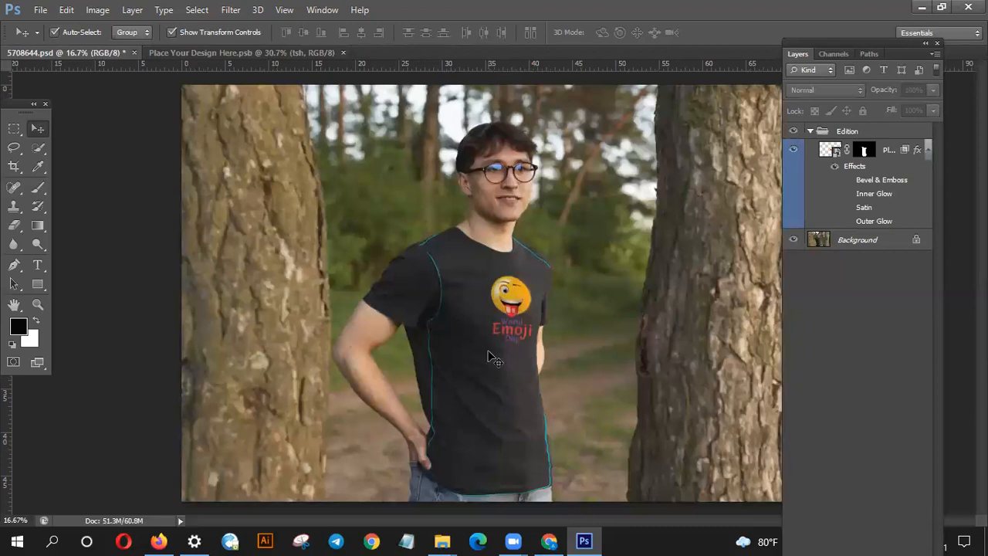
pyautogui.click(342, 52)
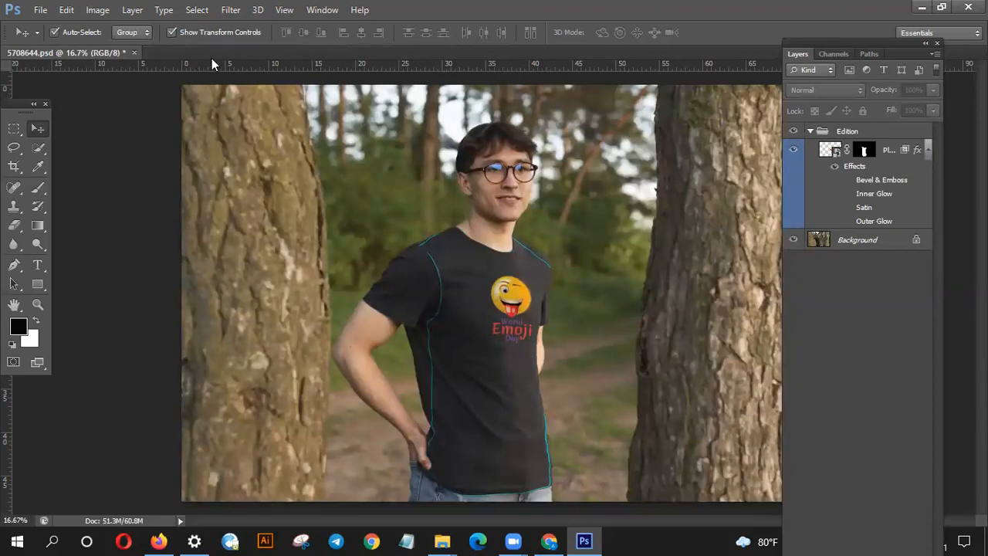
pyautogui.click(135, 56)
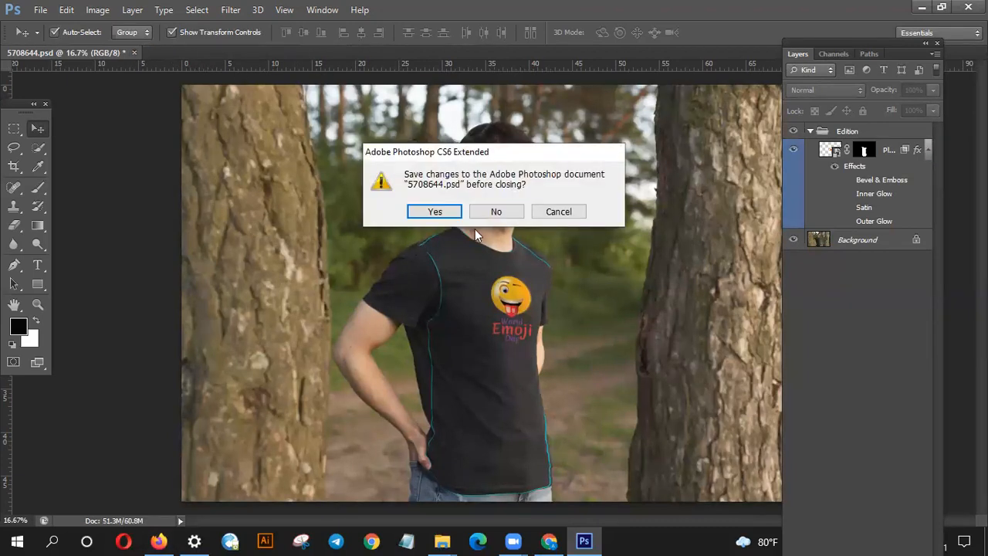
pyautogui.click(496, 213)
# - Switch to File Explorer and extract t-shirt-mock-up.zip in Downloads into its own t-shirt-mock-up folder
pyautogui.click(442, 541)
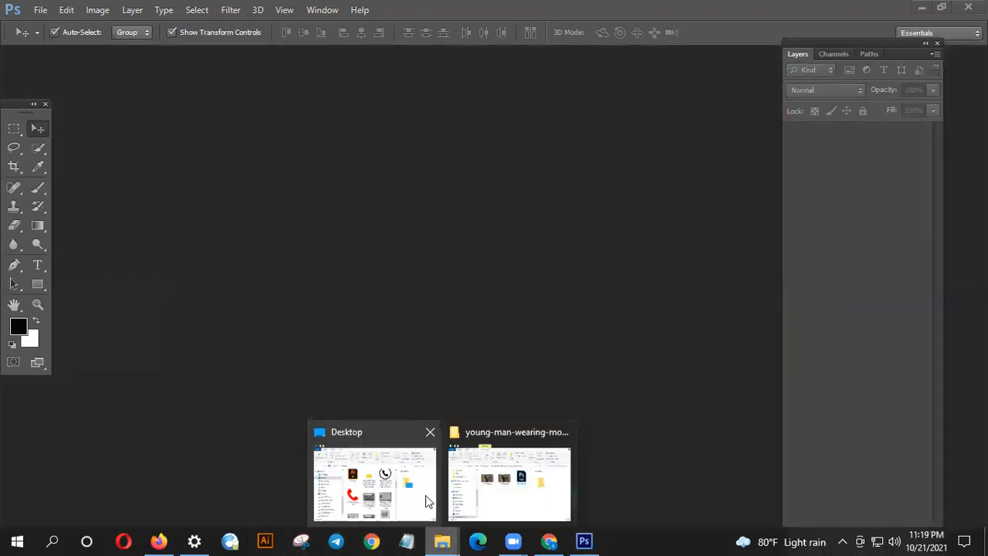
pyautogui.click(501, 479)
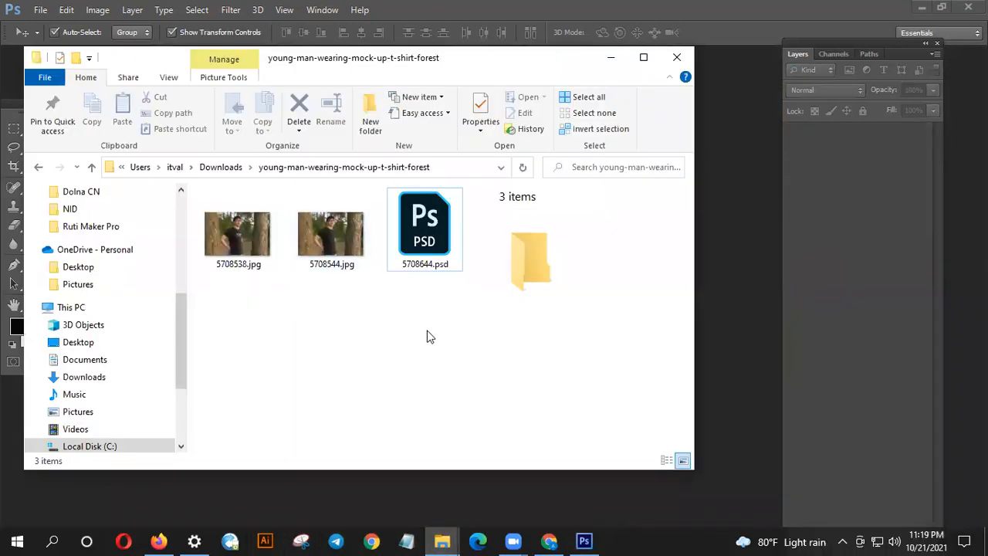
pyautogui.press('BackSpace')
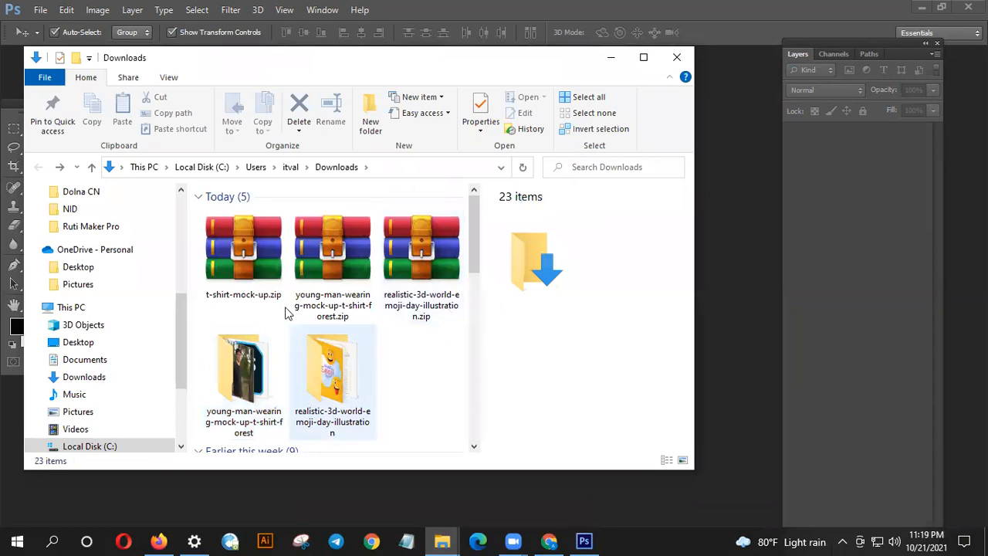
pyautogui.click(255, 270)
pyautogui.rightClick(246, 266)
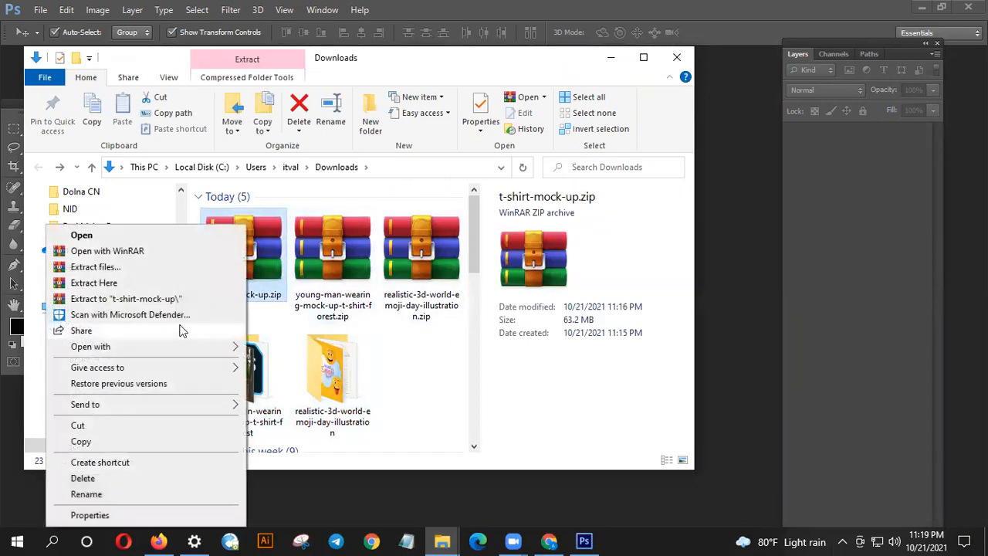
pyautogui.click(137, 266)
pyautogui.press('Return')
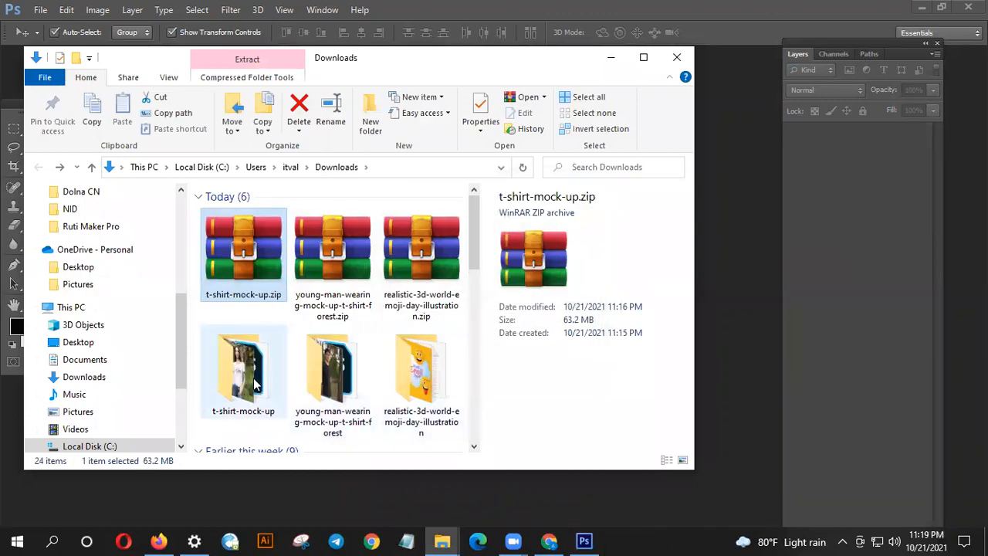
# - Try to open 7.psd in Photoshop from the extracted t-shirt-mock-up folder in File Explorer
pyautogui.doubleClick(254, 383)
pyautogui.moveTo(354, 55); pyautogui.dragTo(360, 193)
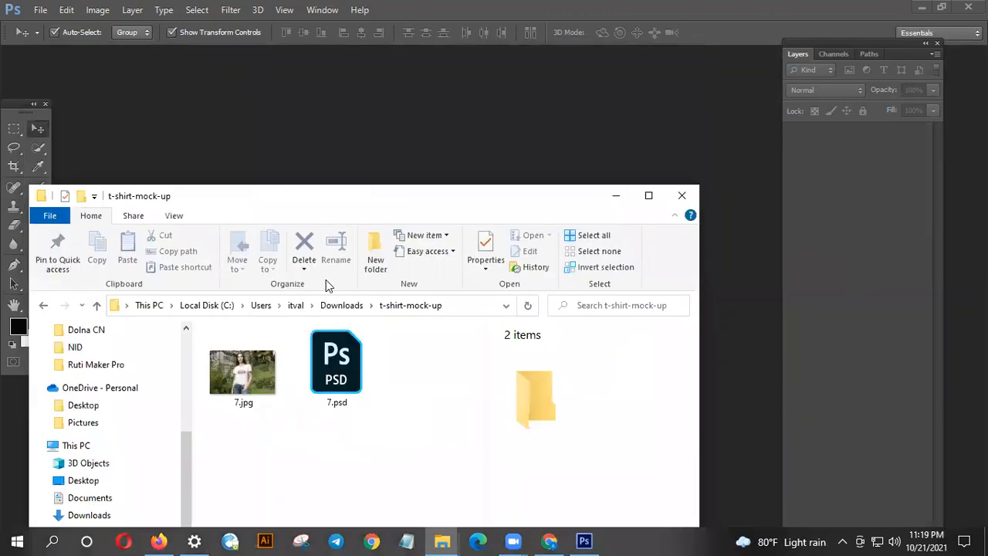
pyautogui.click(335, 367)
pyautogui.rightClick(336, 345)
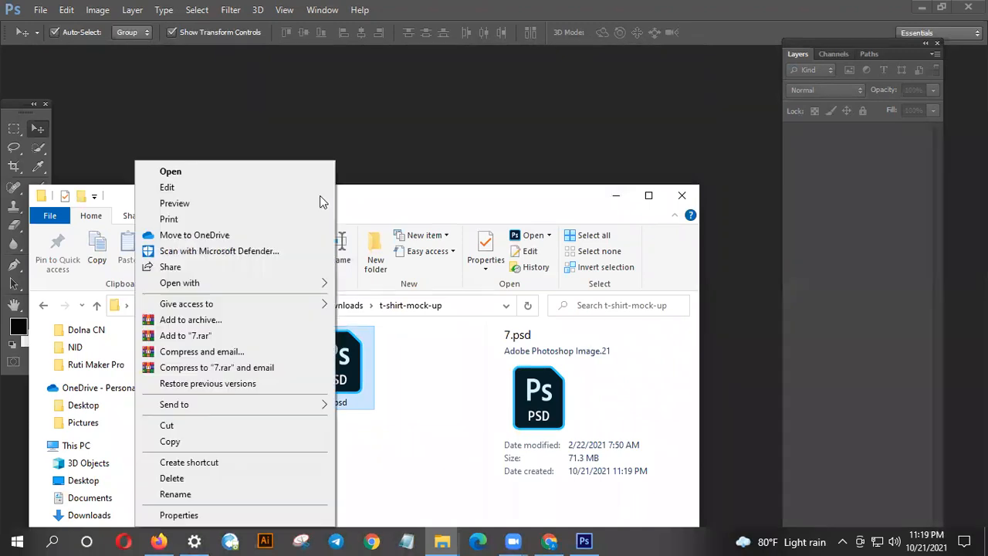
pyautogui.click(229, 170)
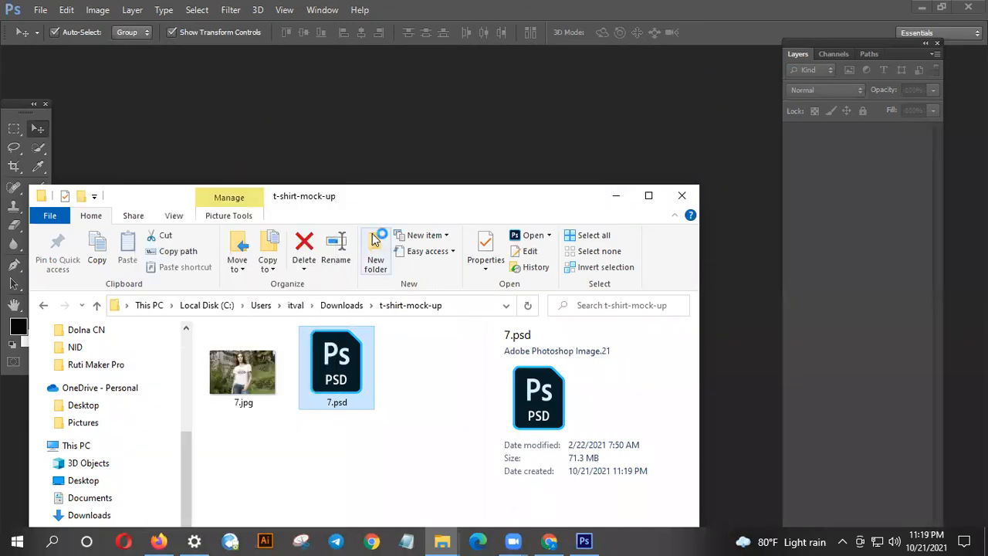
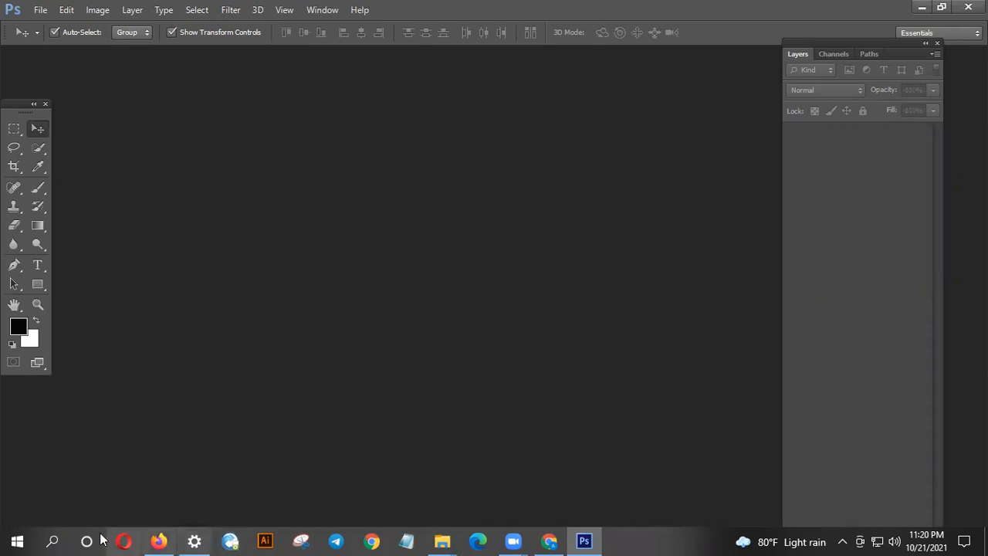
pyautogui.moveTo(437, 538)
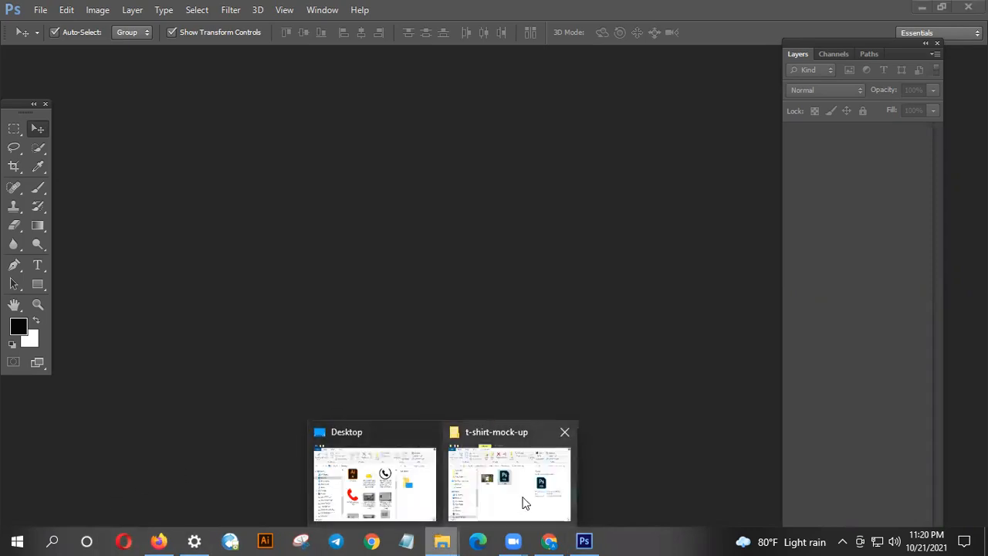
pyautogui.click(517, 502)
pyautogui.click(221, 39)
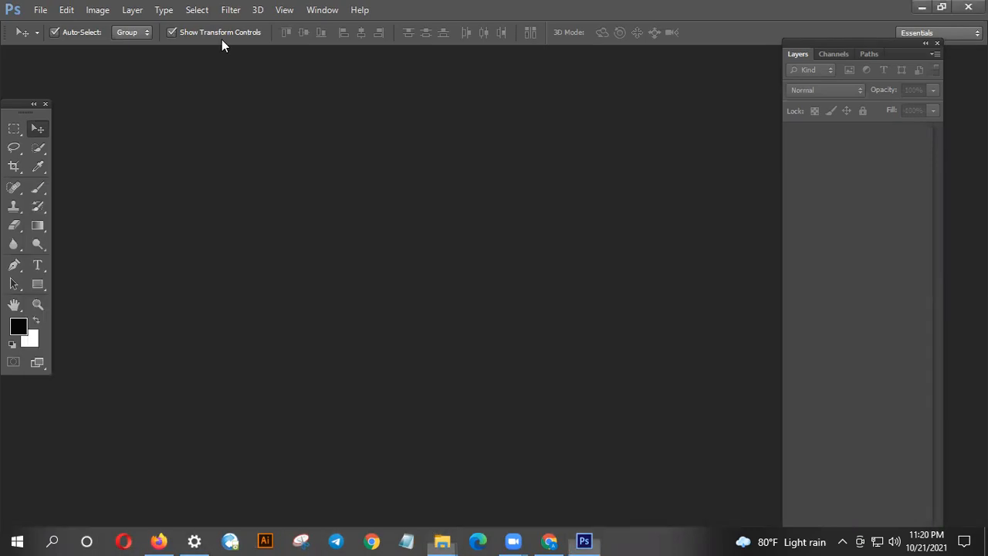
# - Open 7.psd from the t-shirt-mock-up folder in Downloads using Photoshop's Open dialog
pyautogui.click(40, 9)
pyautogui.click(70, 38)
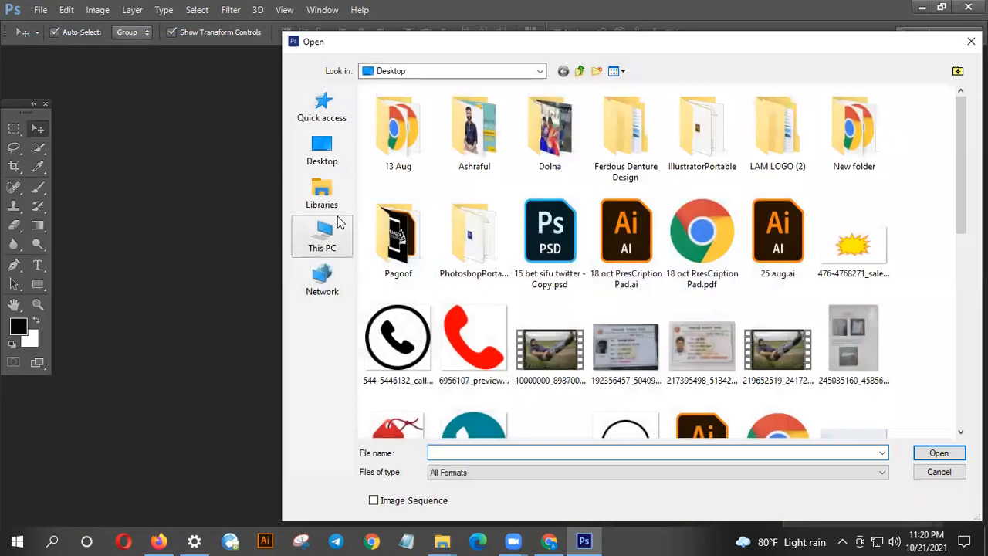
pyautogui.moveTo(954, 169); pyautogui.dragTo(960, 199)
pyautogui.click(337, 243)
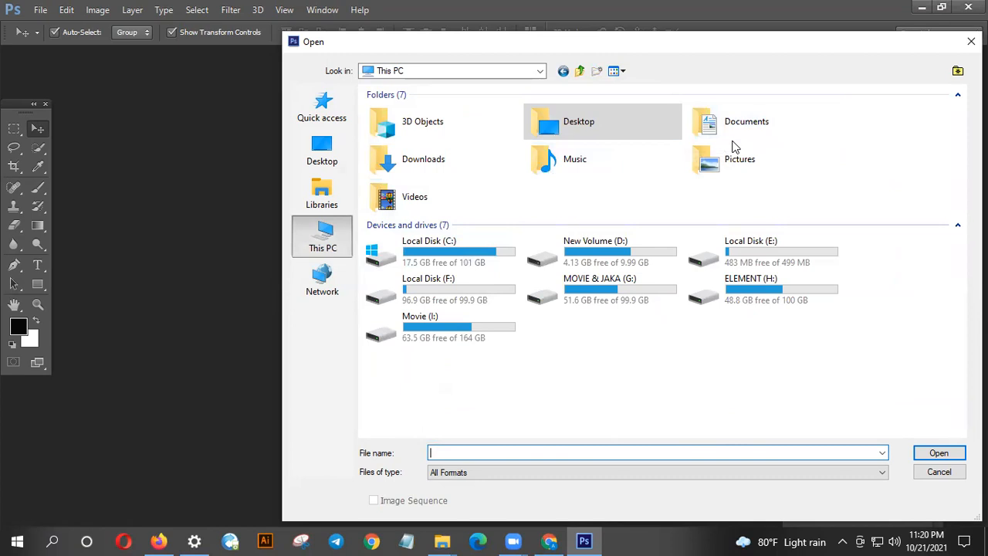
pyautogui.doubleClick(463, 172)
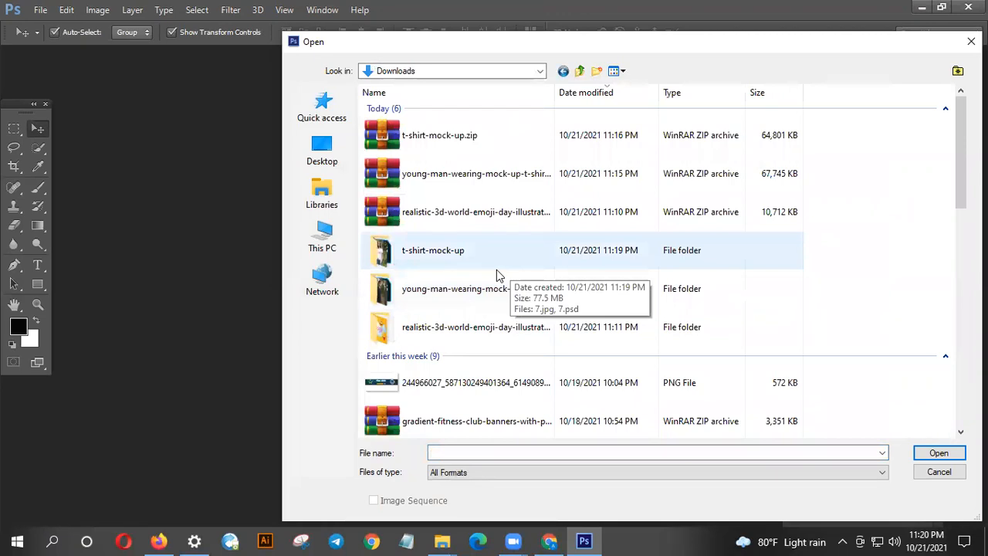
pyautogui.doubleClick(524, 263)
pyautogui.doubleClick(463, 131)
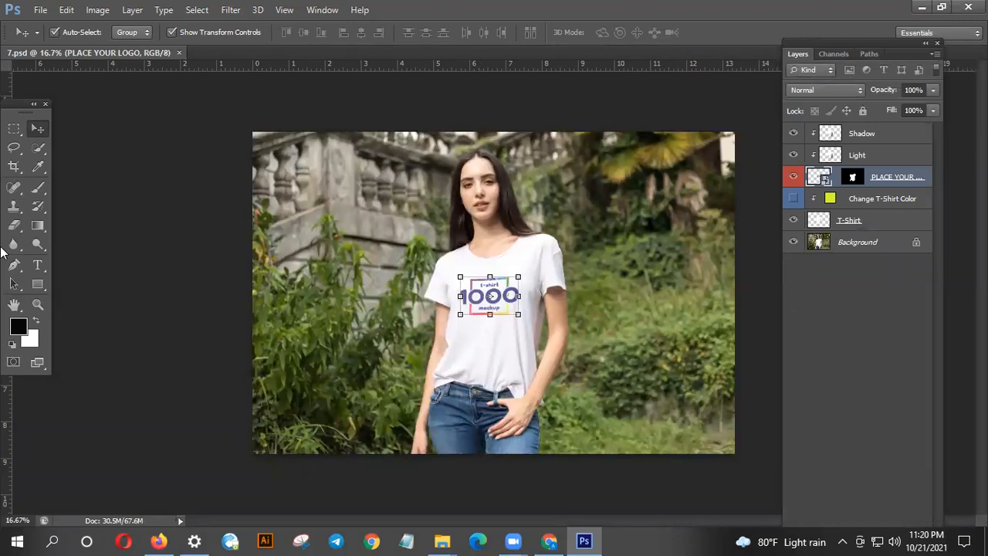
# - Open the contents of the PLACE YOUR LOGO smart object in 7.psd for editing
pyautogui.scroll(3, 445, 308)
pyautogui.scroll(2, 465, 337)
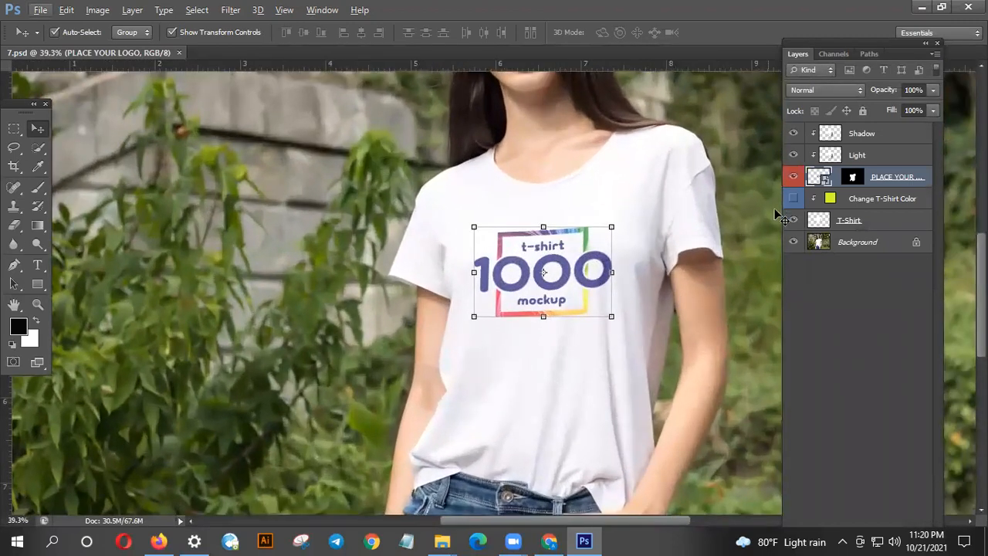
pyautogui.scroll(-1, 710, 286)
pyautogui.hscroll(1, 656, 280)
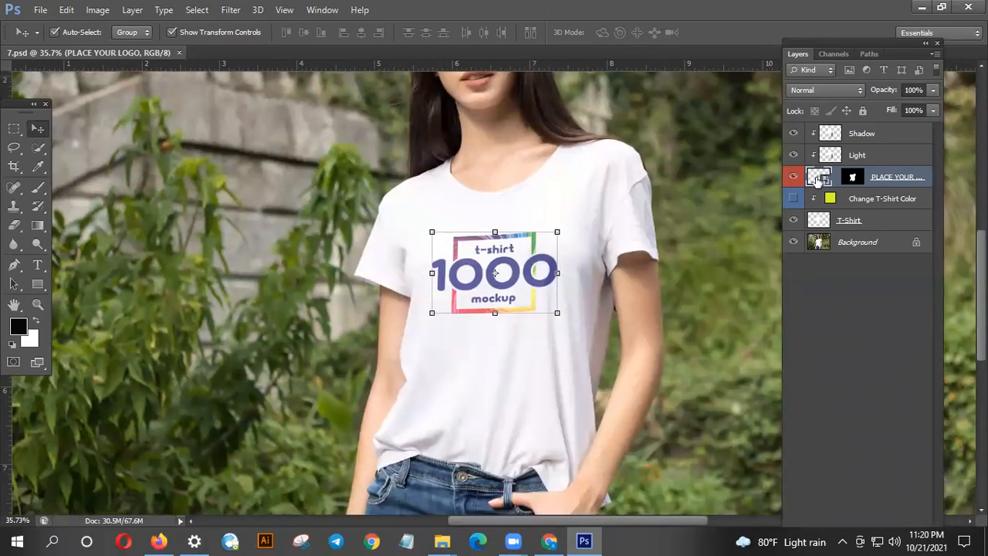
pyautogui.doubleClick(818, 177)
pyautogui.click(554, 237)
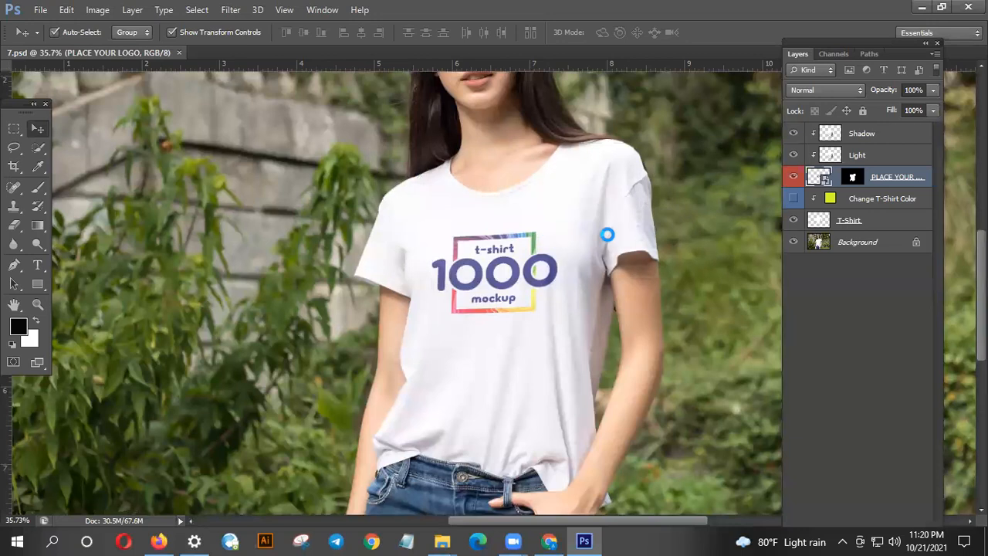
# - Place the tsh World Emoji Day artwork from the Desktop into Rectangle 151.psb and hide the Rectangle 17 layer
pyautogui.click(40, 11)
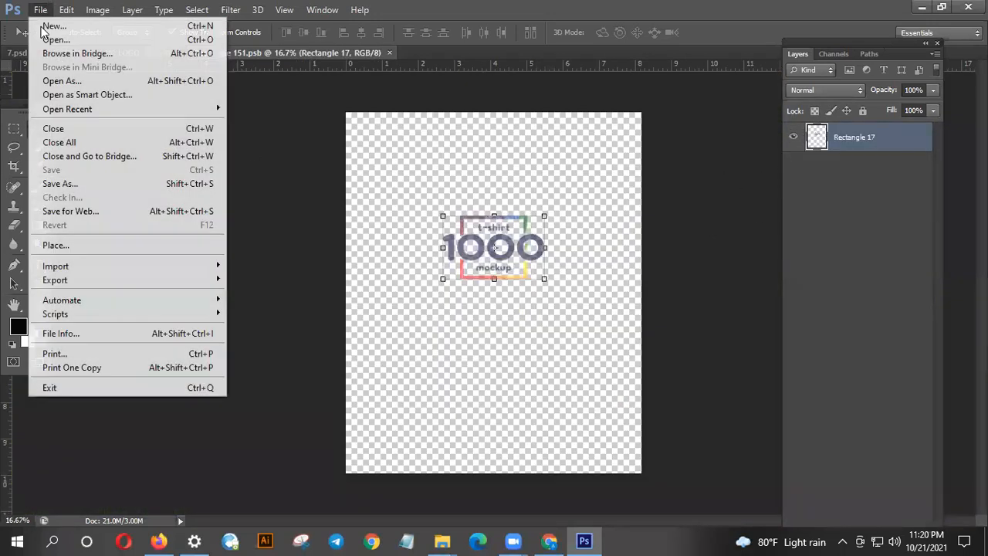
pyautogui.click(91, 245)
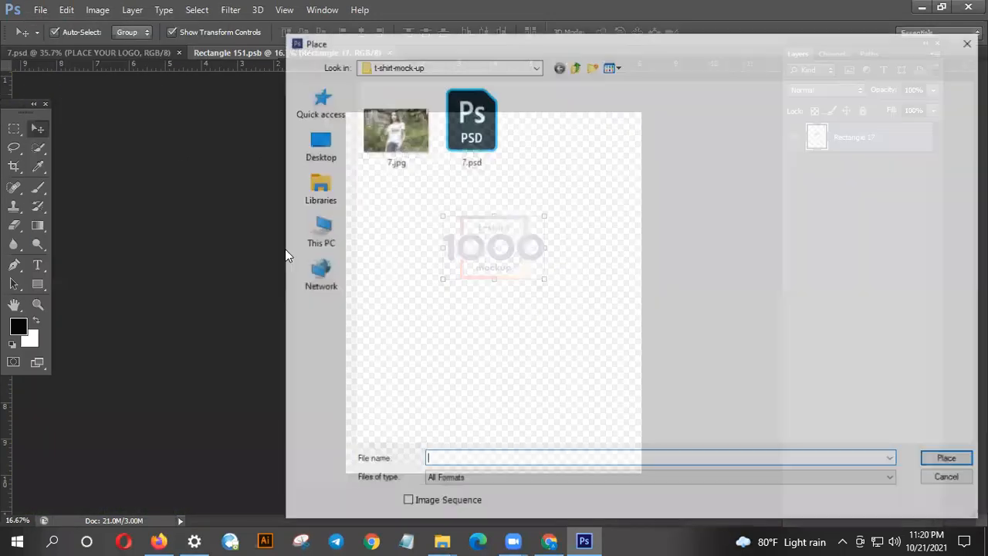
pyautogui.click(318, 151)
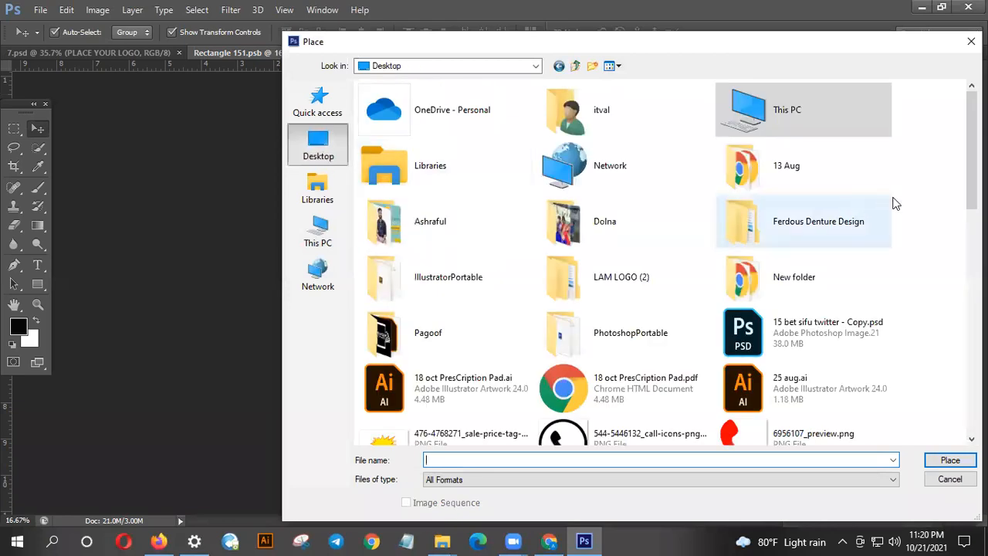
pyautogui.moveTo(971, 205); pyautogui.dragTo(953, 423)
pyautogui.doubleClick(386, 405)
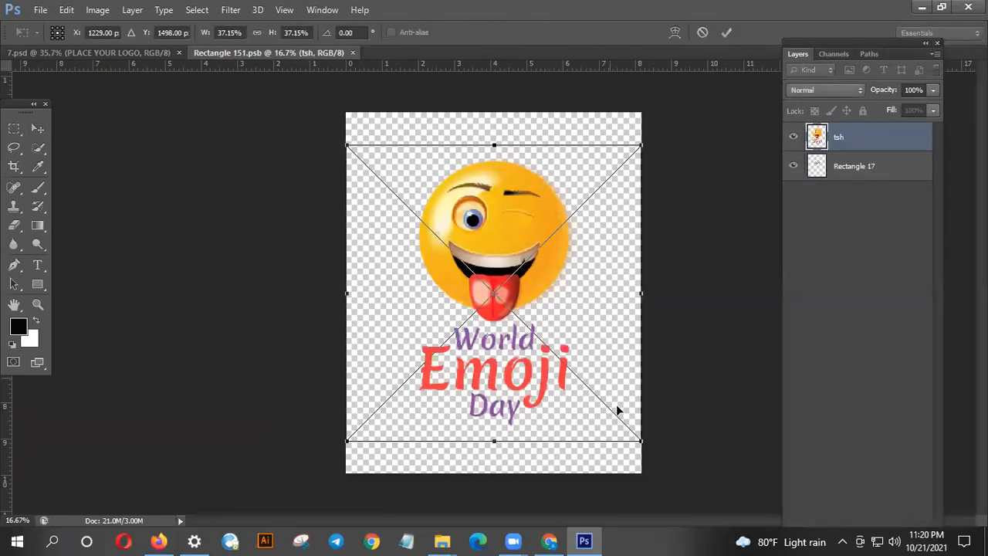
pyautogui.click(726, 32)
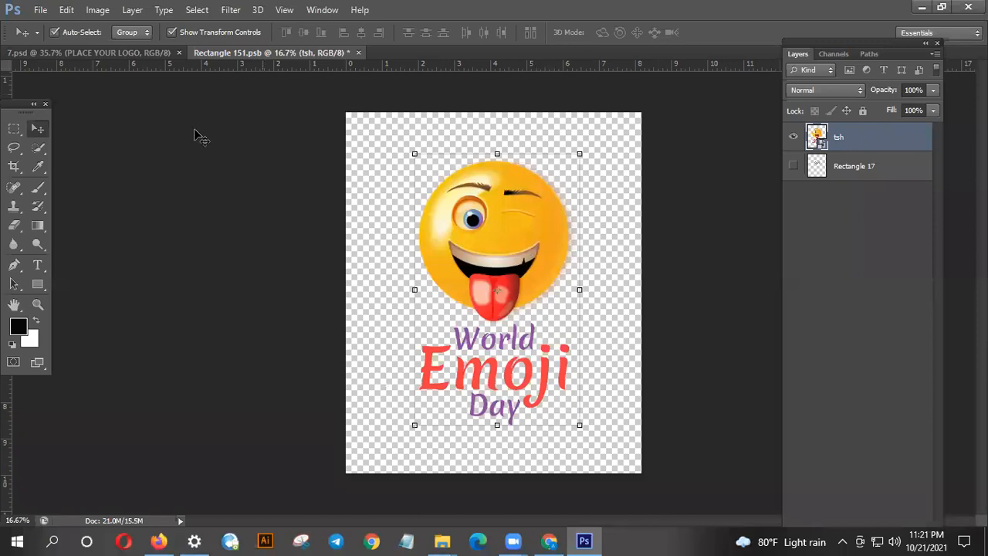
# - Save the smart object contents and check the placed design on the 7.psd mockup
pyautogui.click(40, 10)
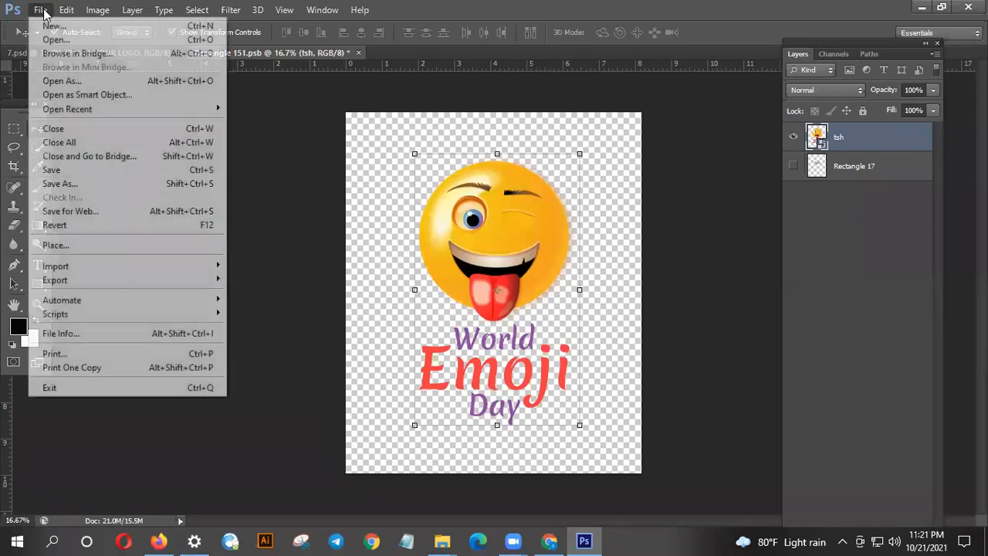
pyautogui.click(67, 170)
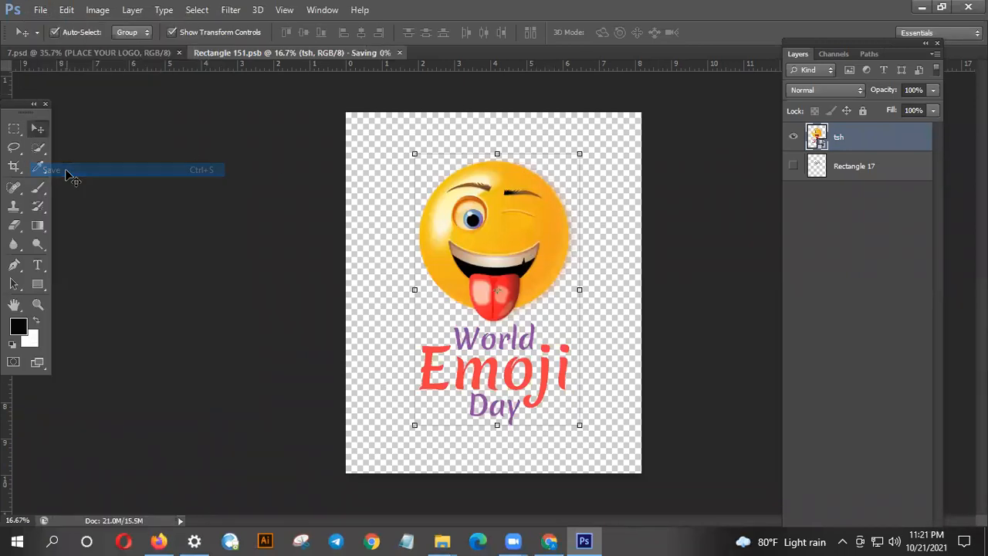
pyautogui.click(119, 53)
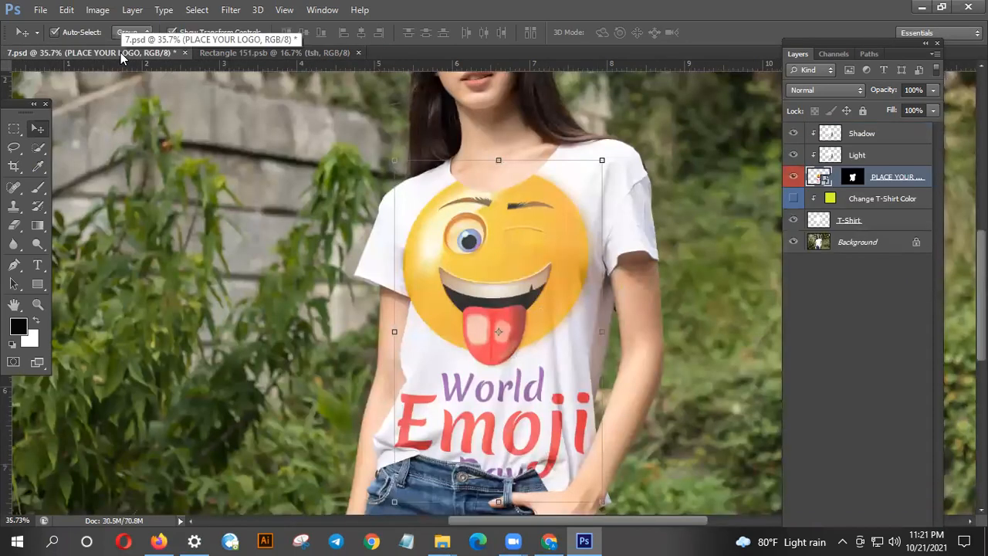
# - Move the emoji artwork slightly lower in Rectangle 151.psb and scale it down proportionally around its centre
pyautogui.click(276, 53)
pyautogui.moveTo(579, 424)
pyautogui.mouseDown()
pyautogui.moveTo(574, 414)
pyautogui.moveTo(574, 438)
pyautogui.mouseUp()
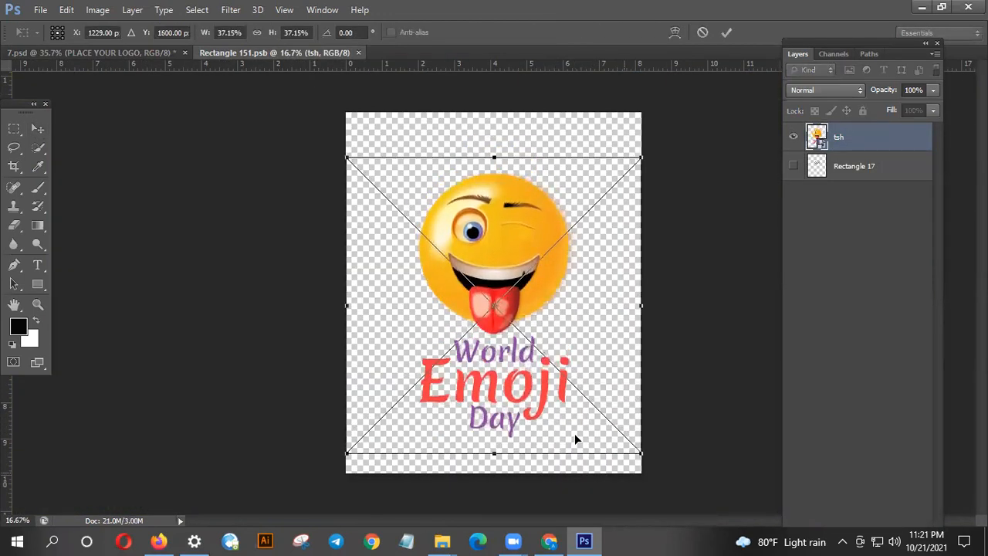
pyautogui.moveTo(641, 453); pyautogui.dragTo(610, 406)
pyautogui.click(726, 35)
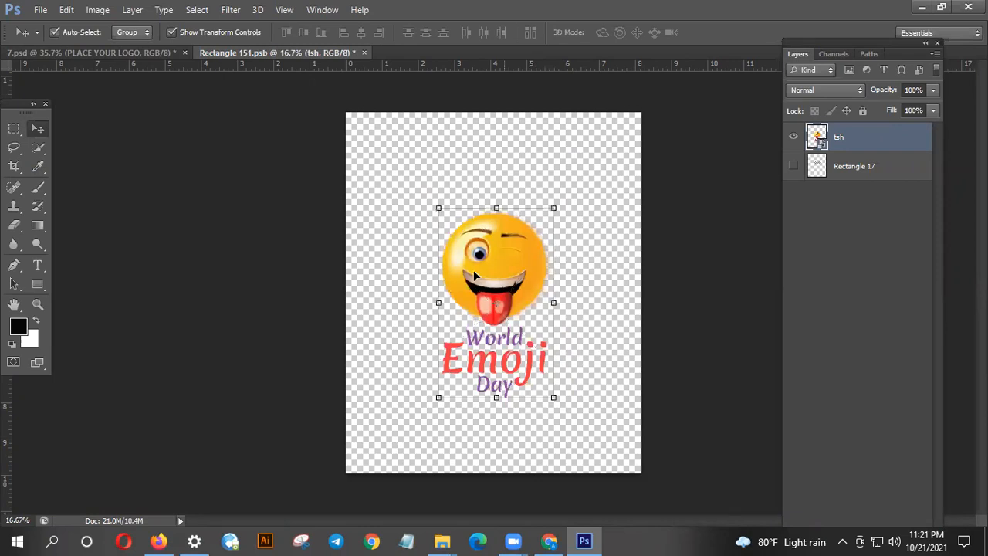
# - Save the resized smart object artwork and review the updated design on the 7.psd T-shirt
pyautogui.hotkey('ctrl', 's')
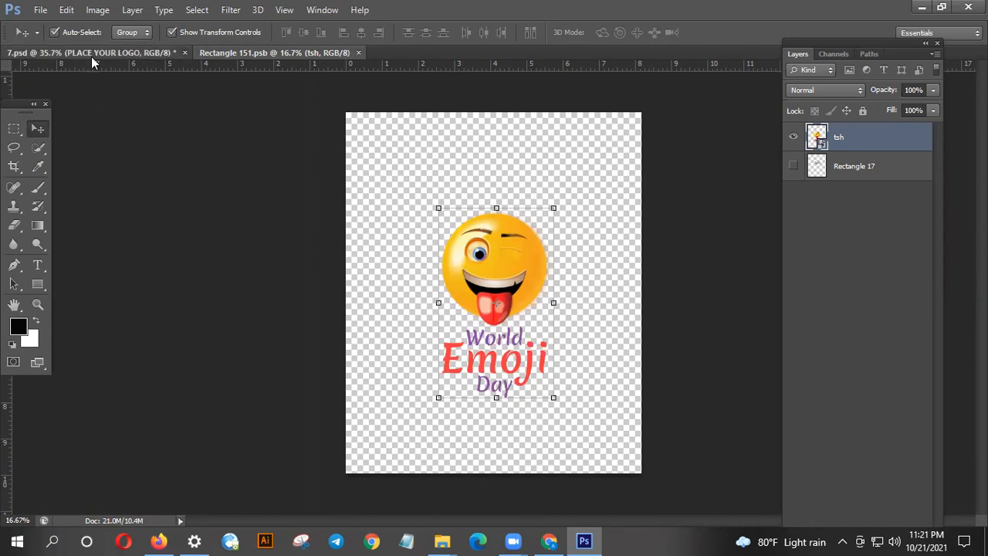
pyautogui.click(91, 53)
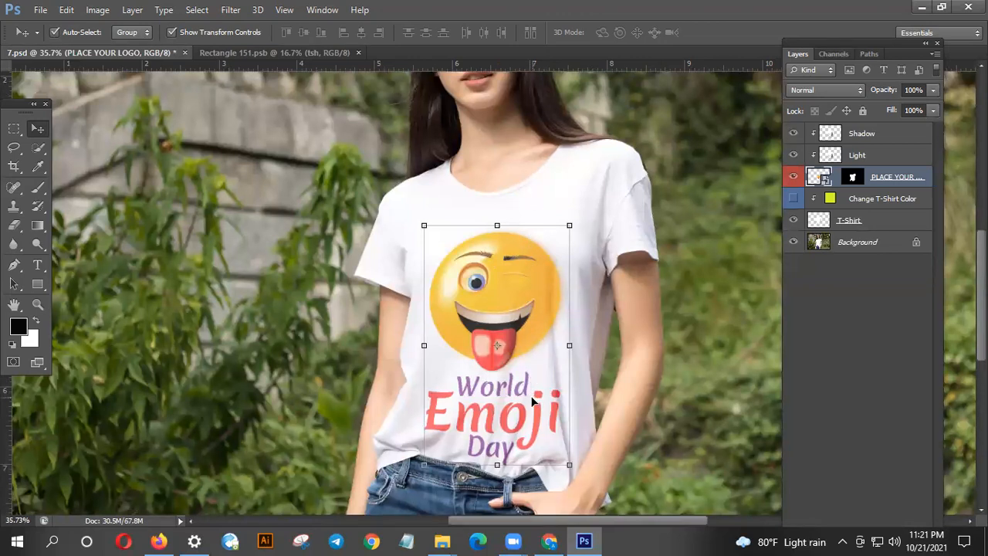
pyautogui.click(678, 379)
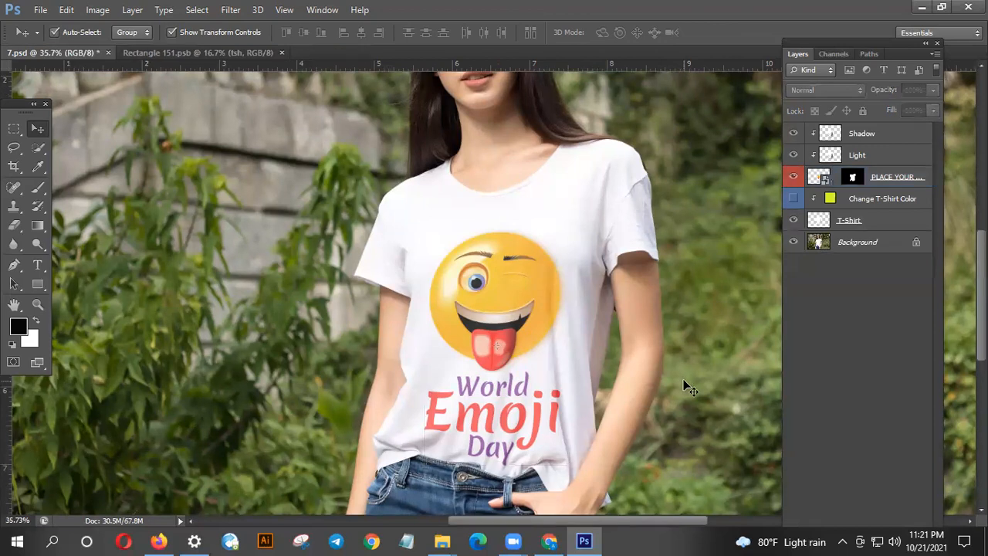
pyautogui.click(246, 55)
pyautogui.click(72, 54)
# - Show the Change T-Shirt Color layer and preview its fill in amber, d5a30a
pyautogui.click(800, 199)
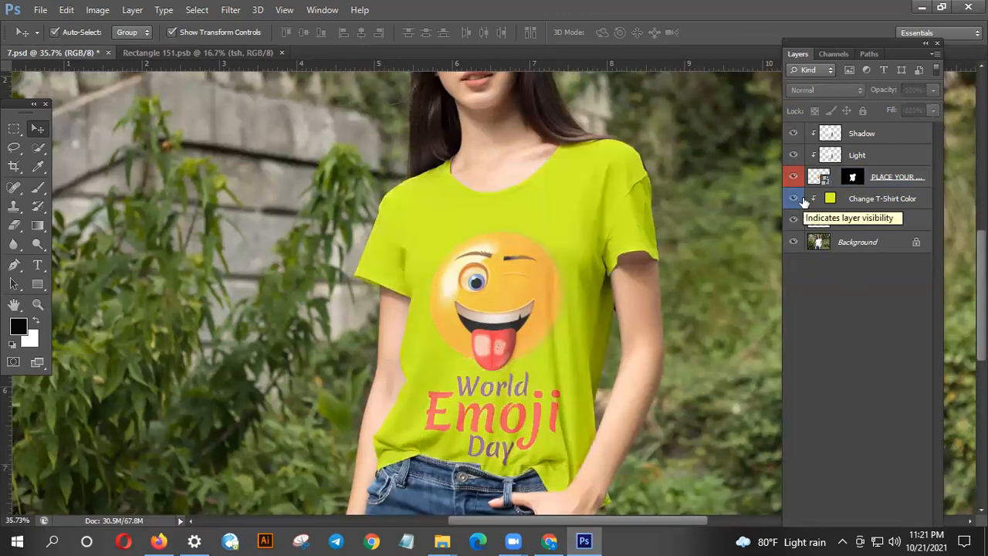
pyautogui.doubleClick(831, 199)
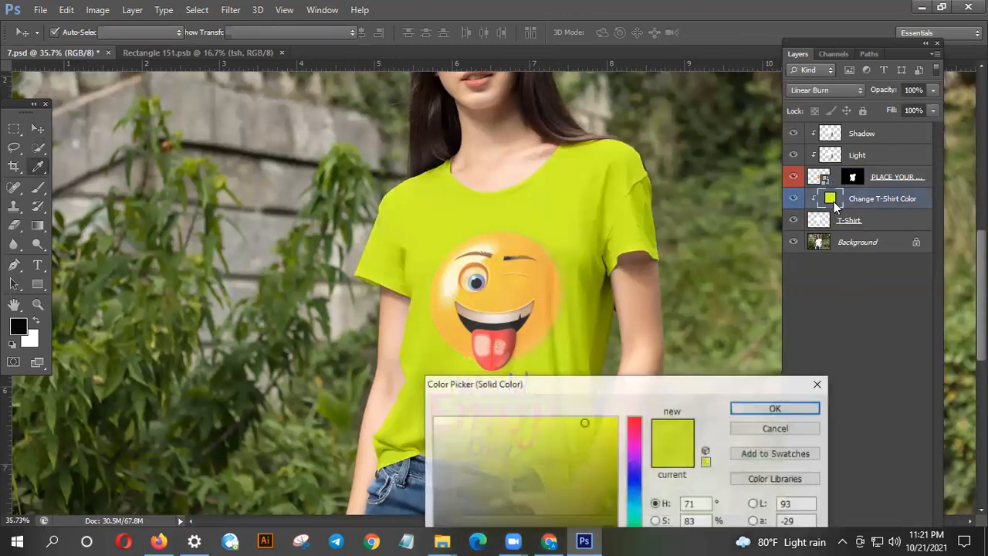
pyautogui.moveTo(686, 386); pyautogui.dragTo(854, 143)
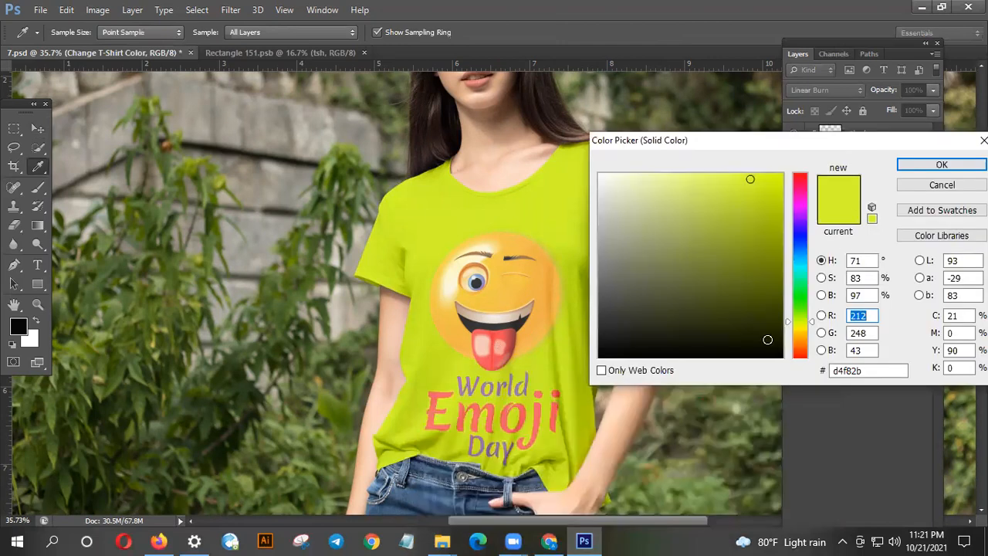
pyautogui.click(779, 355)
pyautogui.click(774, 204)
pyautogui.moveTo(791, 219); pyautogui.dragTo(816, 343)
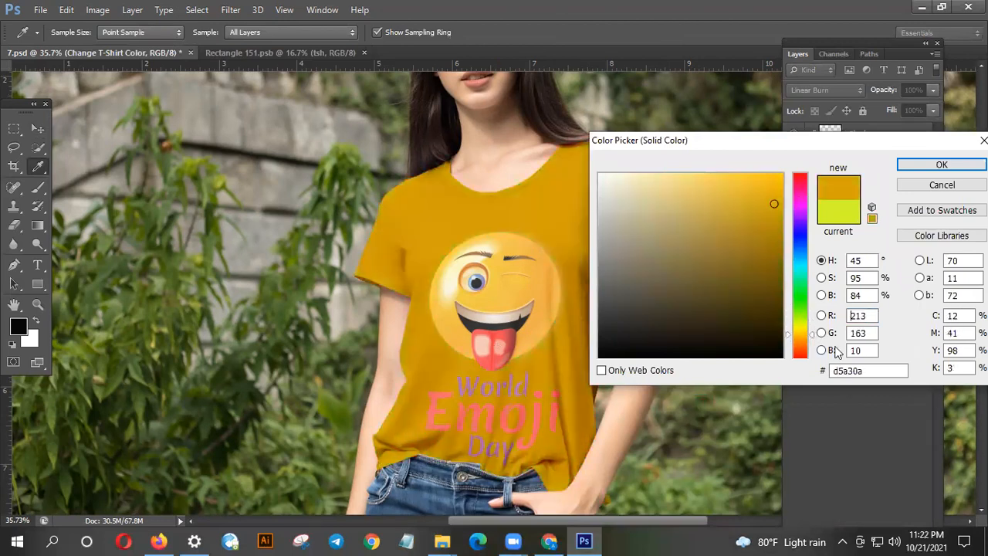
# - Preview green, red and purple shirt colours, then cancel the colour change and hide the Change T-Shirt Color layer
pyautogui.click(796, 279)
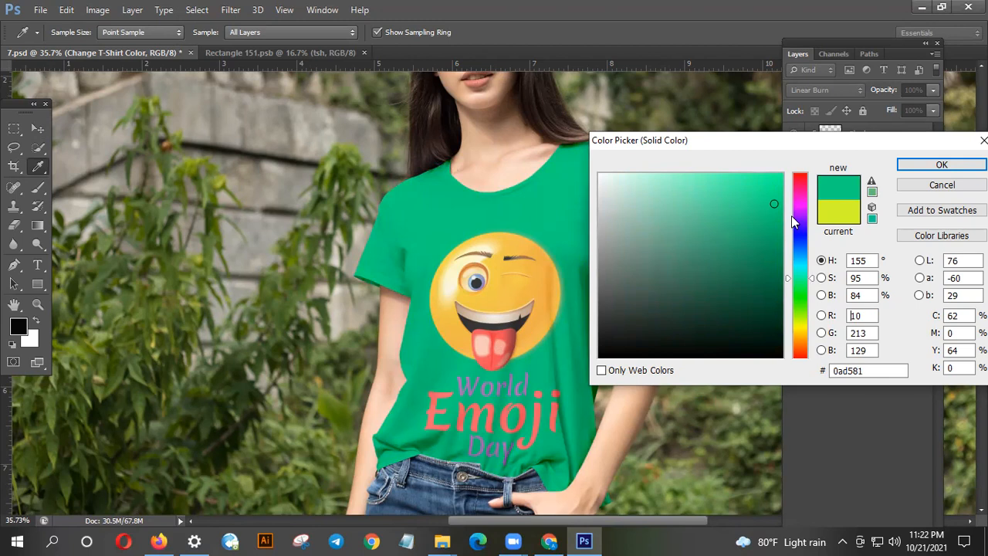
pyautogui.click(798, 221)
pyautogui.moveTo(798, 205)
pyautogui.mouseDown()
pyautogui.moveTo(801, 180)
pyautogui.moveTo(756, 177)
pyautogui.mouseUp()
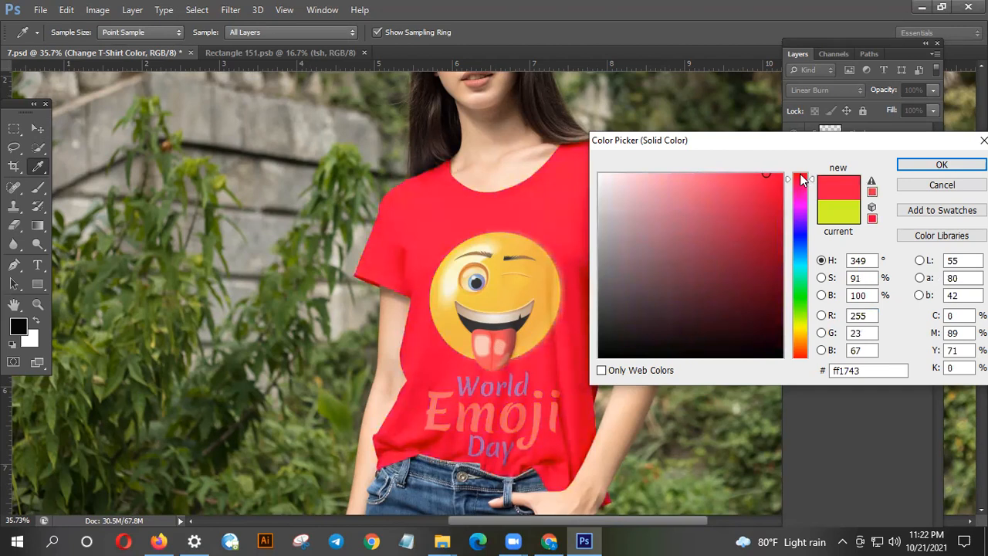
pyautogui.moveTo(805, 181); pyautogui.dragTo(797, 214)
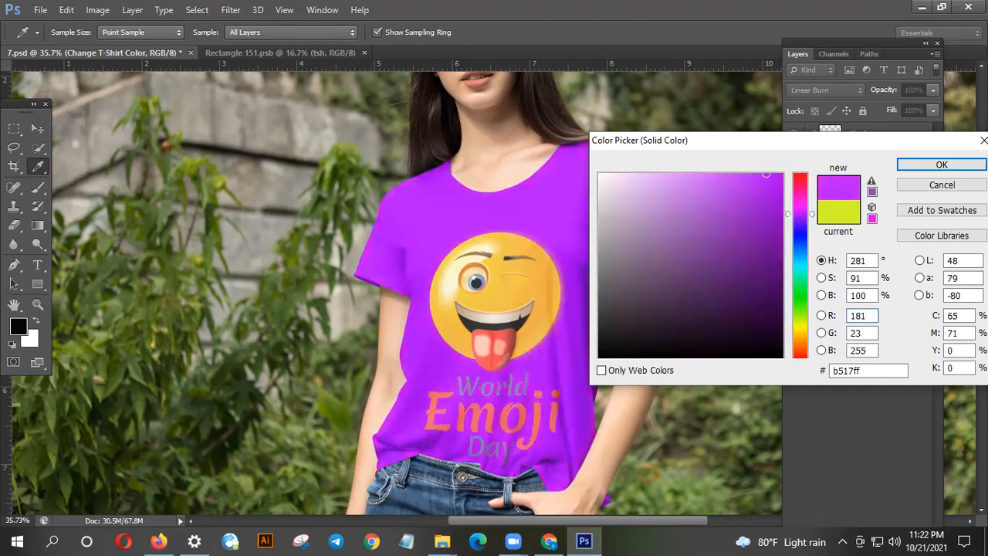
pyautogui.click(941, 185)
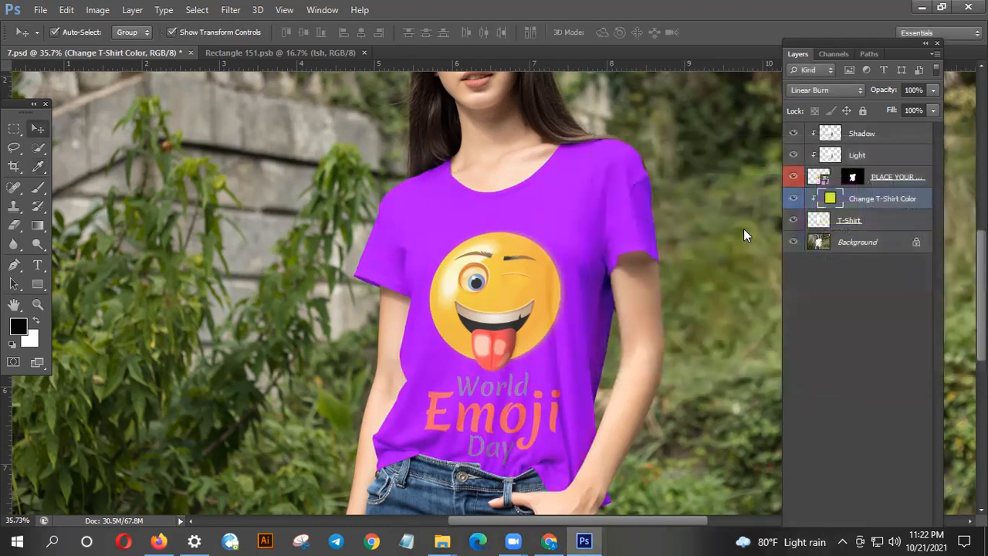
pyautogui.click(793, 199)
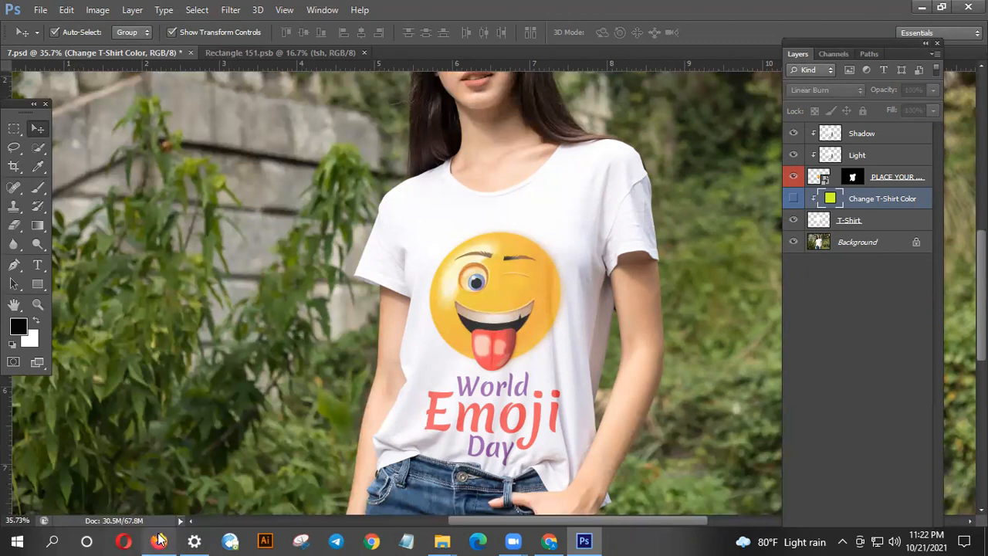
# - Switch to Firefox, dismiss the Freepik attribution notice, and search Google for "emlem logo png" in a new tab
pyautogui.click(159, 540)
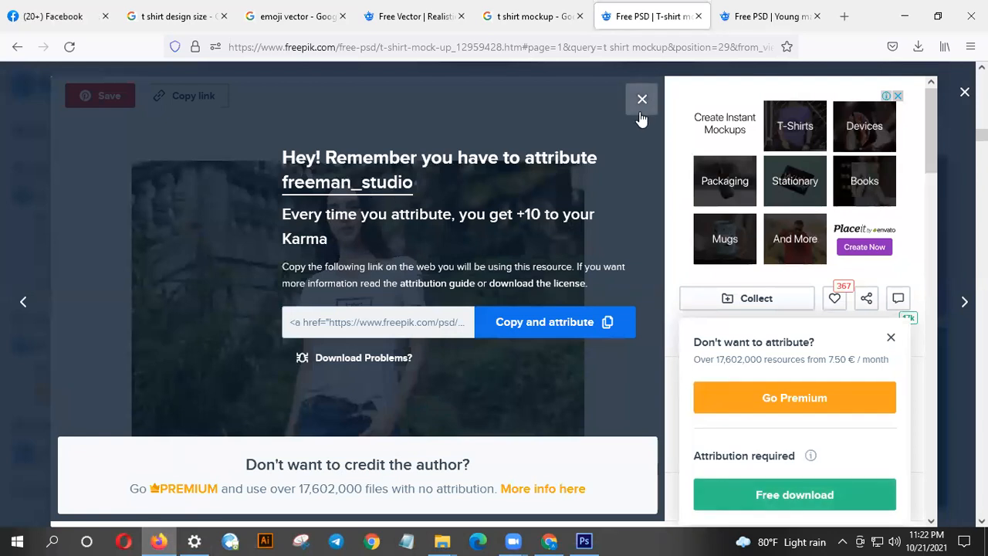
pyautogui.click(641, 99)
pyautogui.click(844, 17)
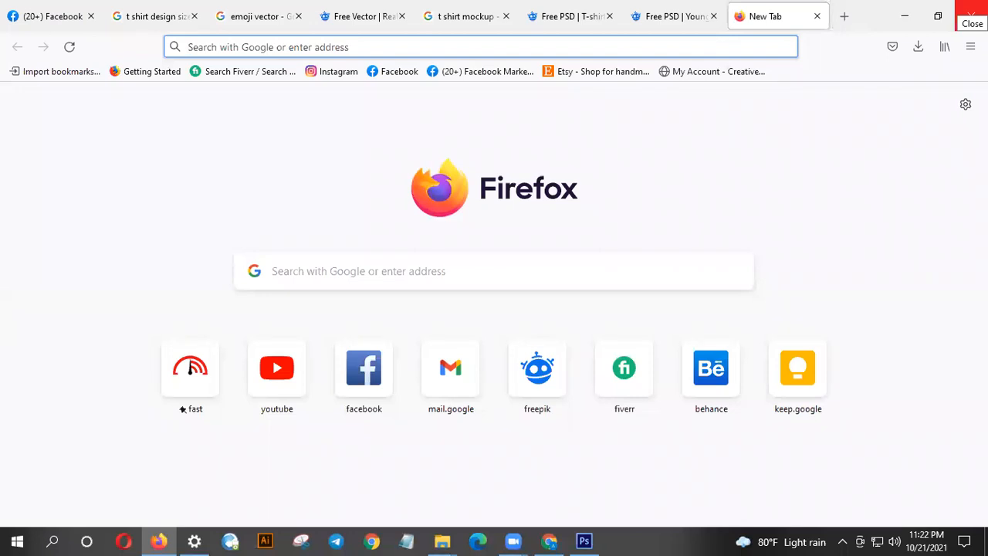
pyautogui.write('emle')
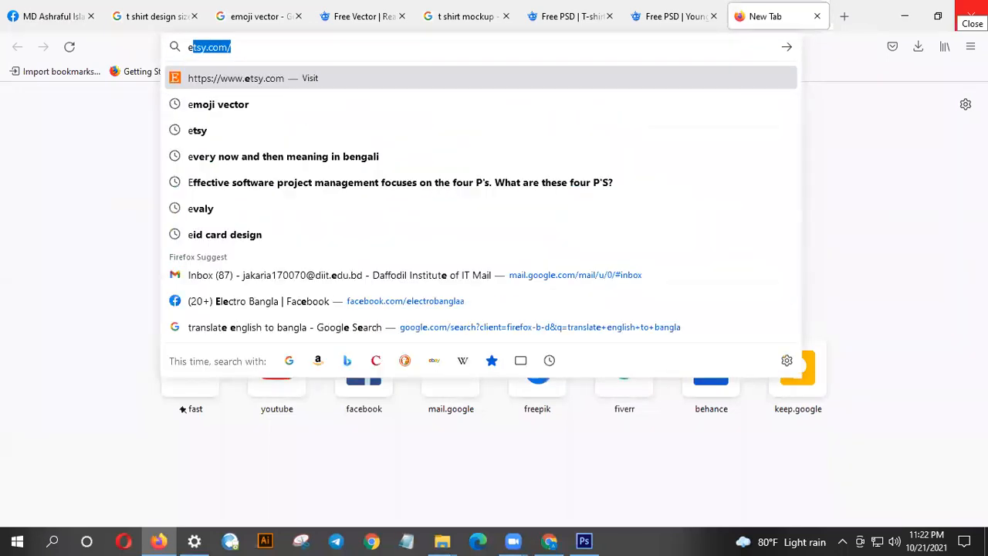
pyautogui.write('m')
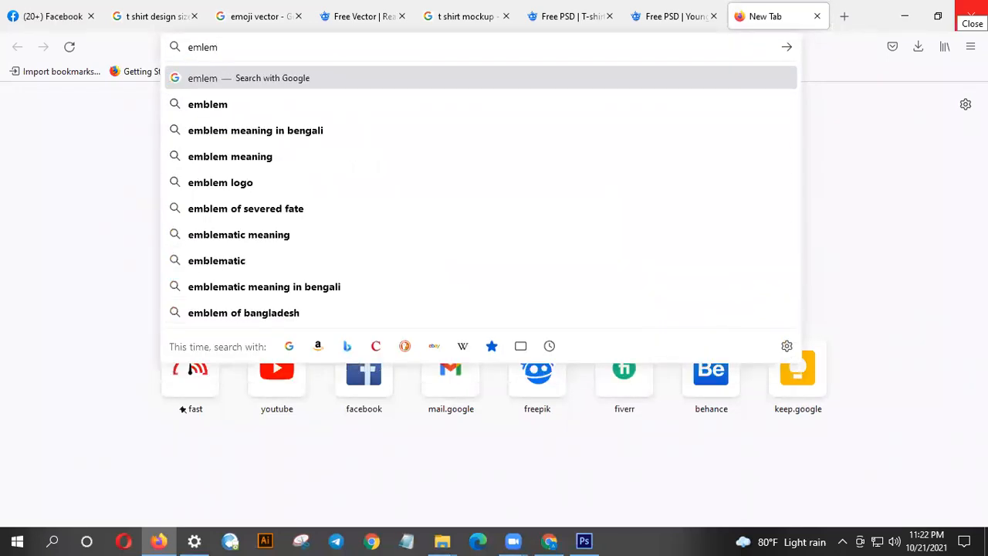
pyautogui.write(' logo')
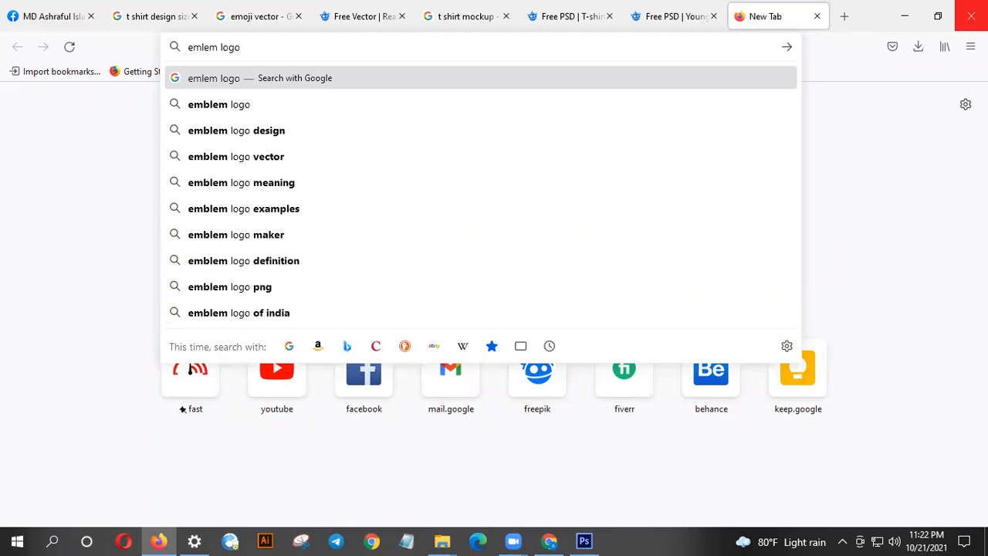
pyautogui.write(' png')
pyautogui.press('Return')
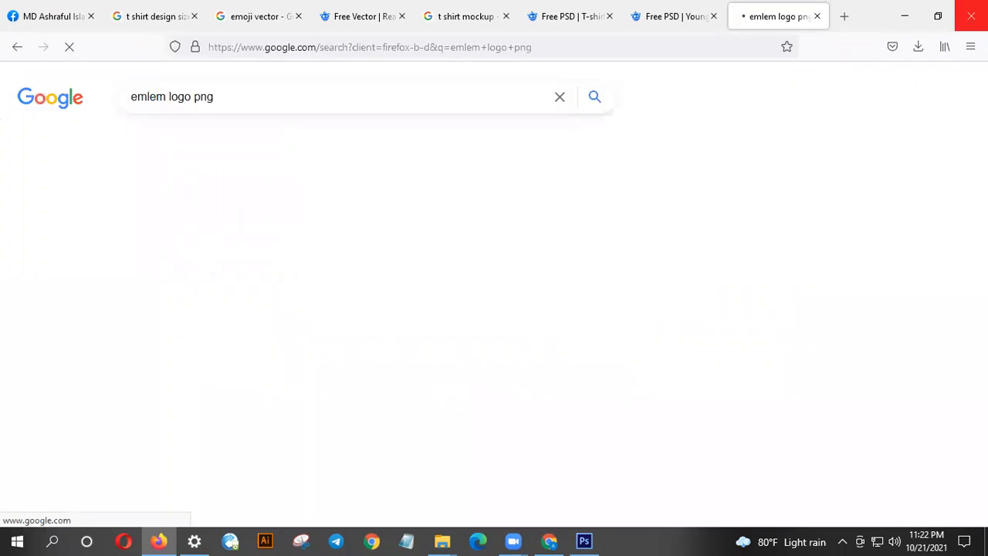
# - Find the Harley-Davidson Motor Cycles emblem in the image results and copy the image
pyautogui.click(181, 146)
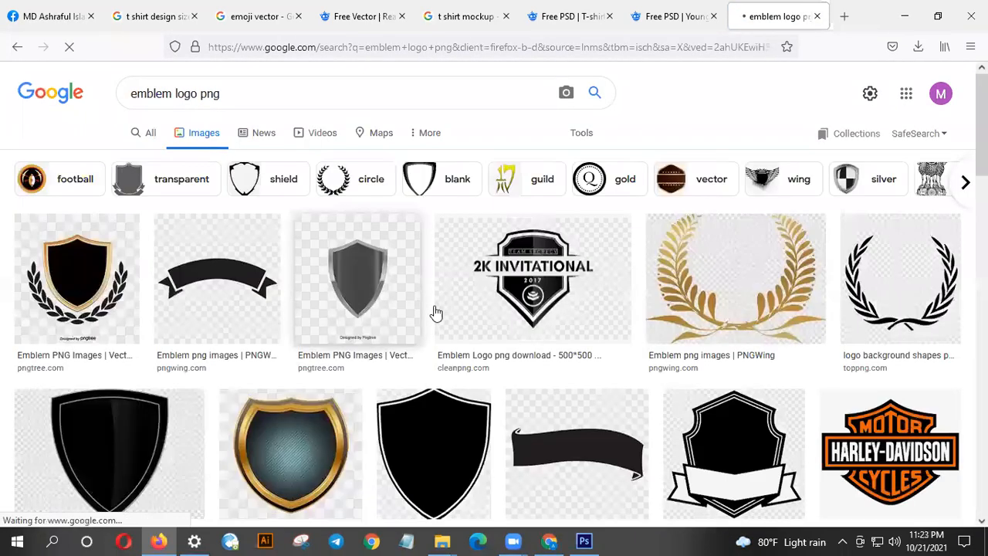
pyautogui.scroll(-2, 699, 355)
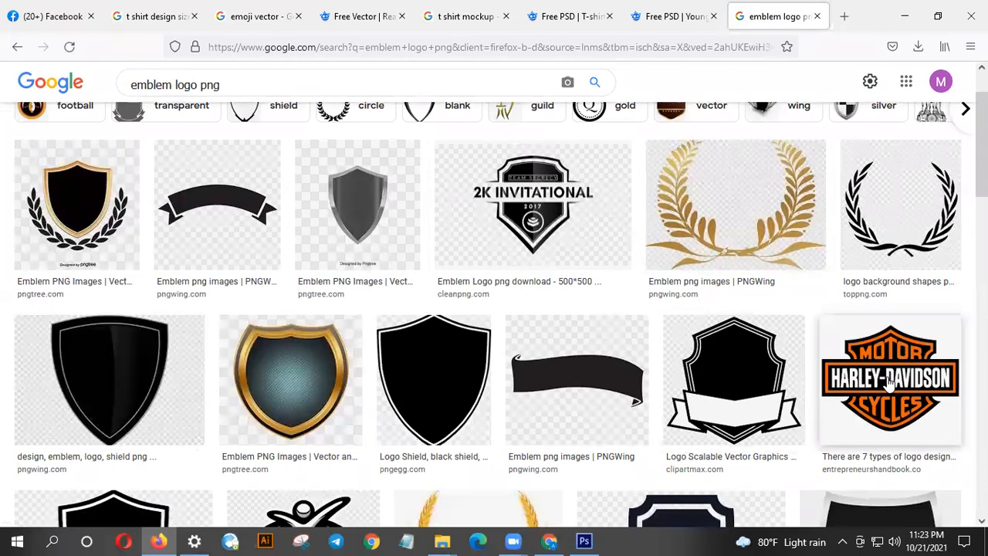
pyautogui.click(890, 386)
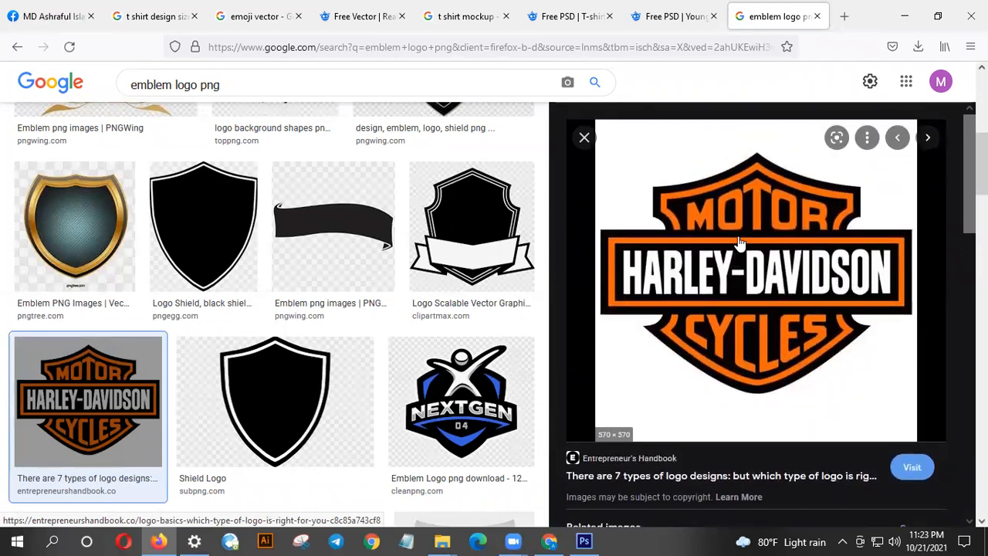
pyautogui.rightClick(740, 242)
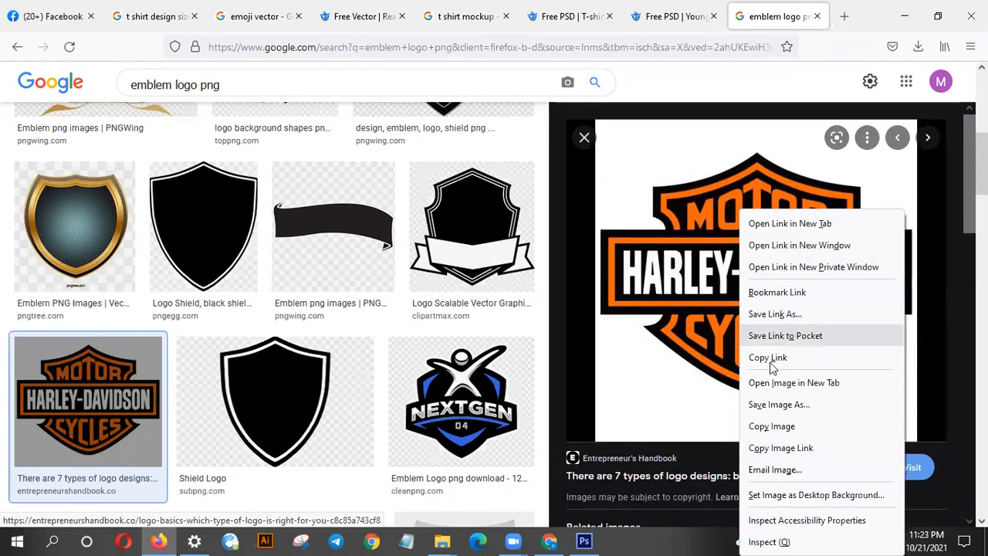
pyautogui.click(772, 426)
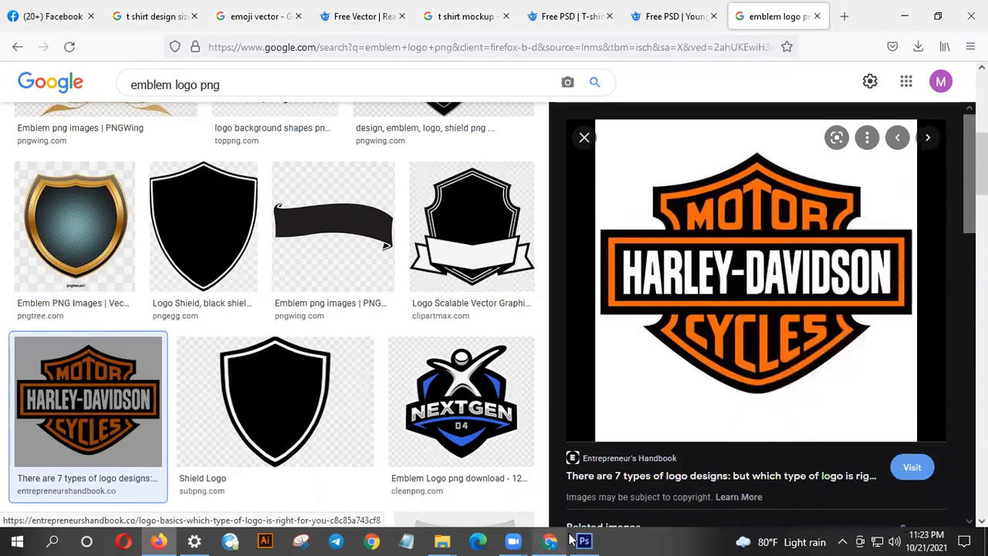
# - Switch to Photoshop, paste the Harley-Davidson emblem into Rectangle 151.psb, move it to the artboard's lower-right corner and save the smart object
pyautogui.click(585, 540)
pyautogui.click(585, 250)
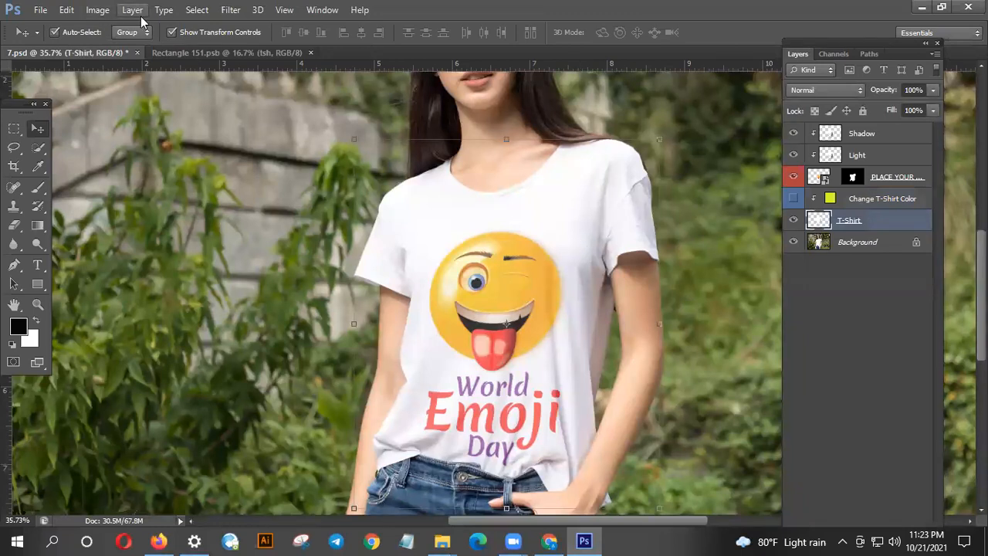
pyautogui.click(208, 55)
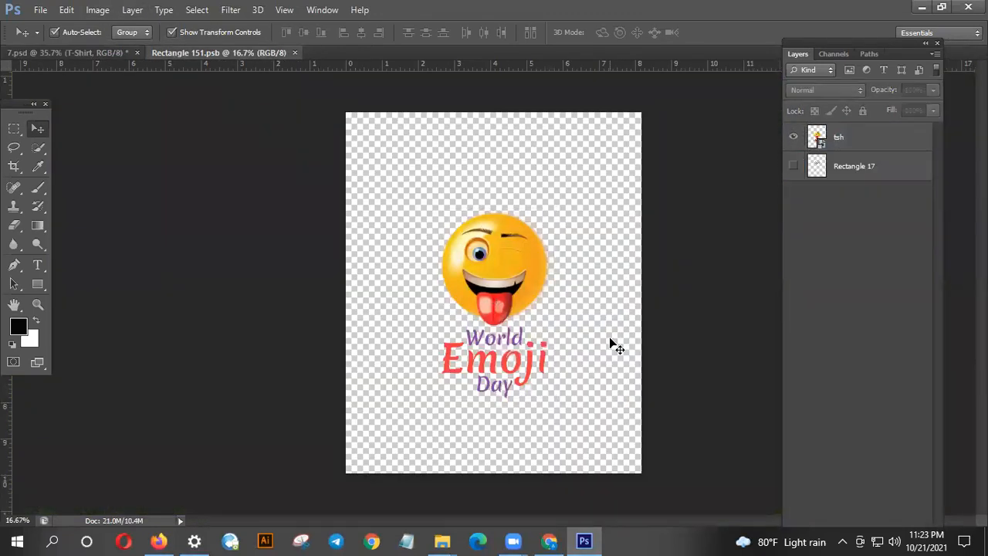
pyautogui.hotkey('ctrl', 'v')
pyautogui.moveTo(494, 293); pyautogui.dragTo(607, 434)
pyautogui.hotkey('ctrl', 's')
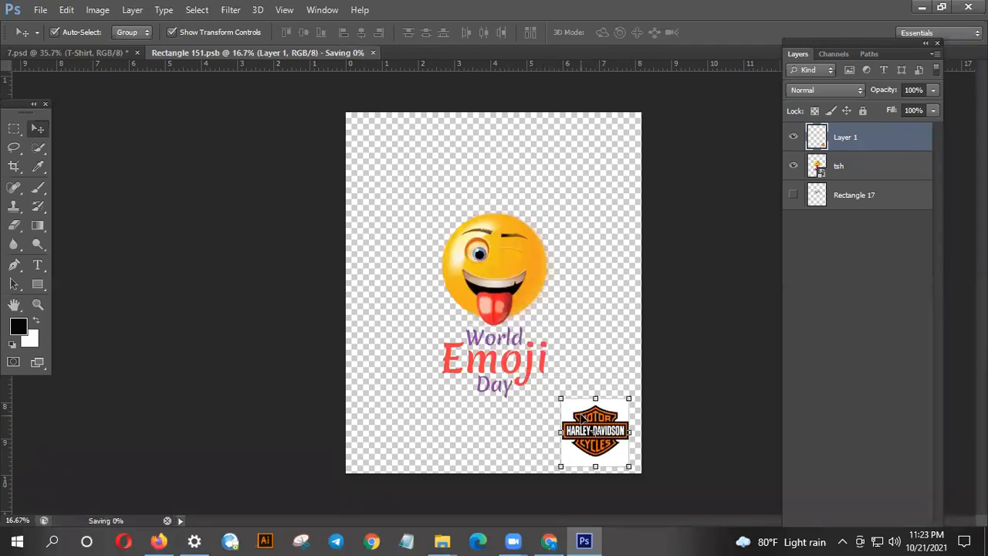
# - Check the emblem's placement on the T-shirt in 7.psd against its position in Rectangle 151.psb
pyautogui.click(112, 53)
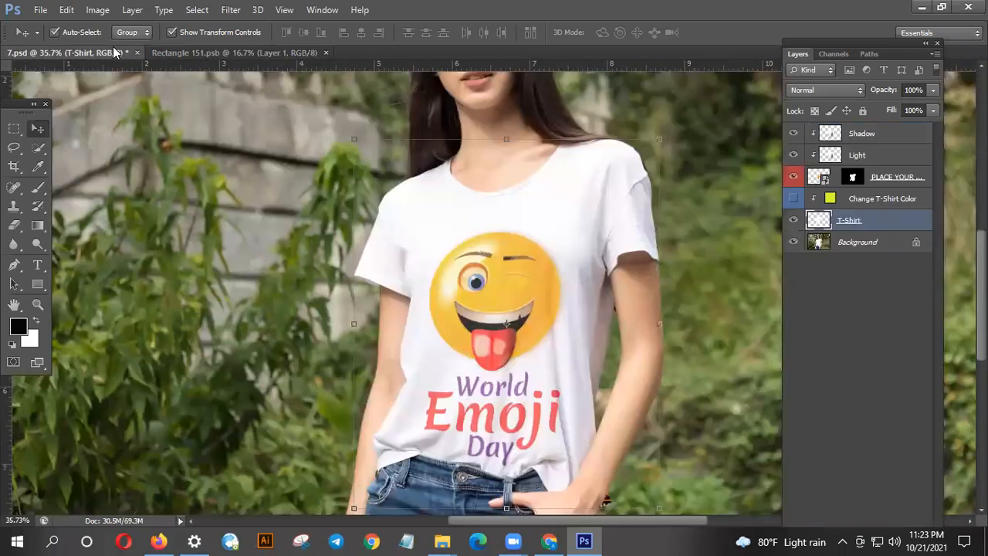
pyautogui.scroll(-3, 564, 418)
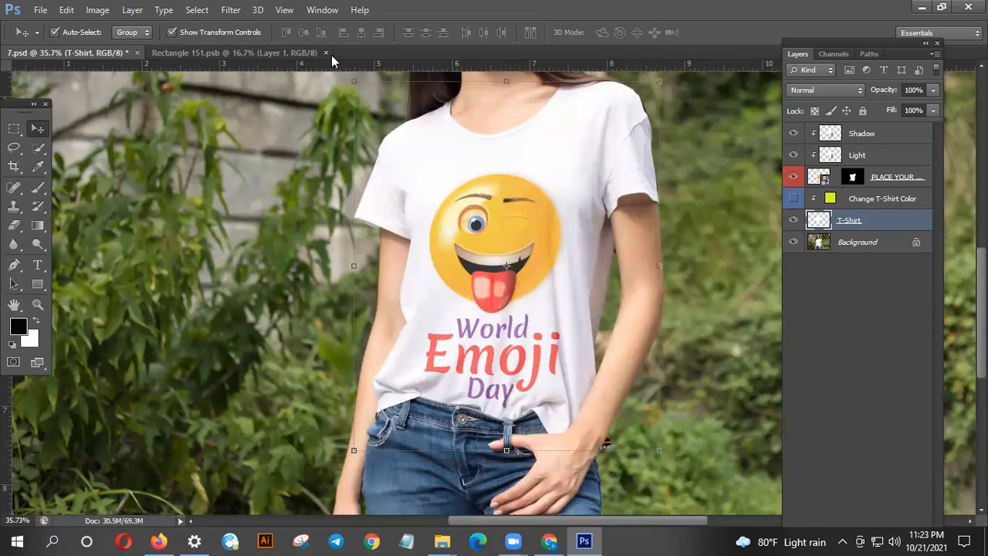
pyautogui.click(268, 51)
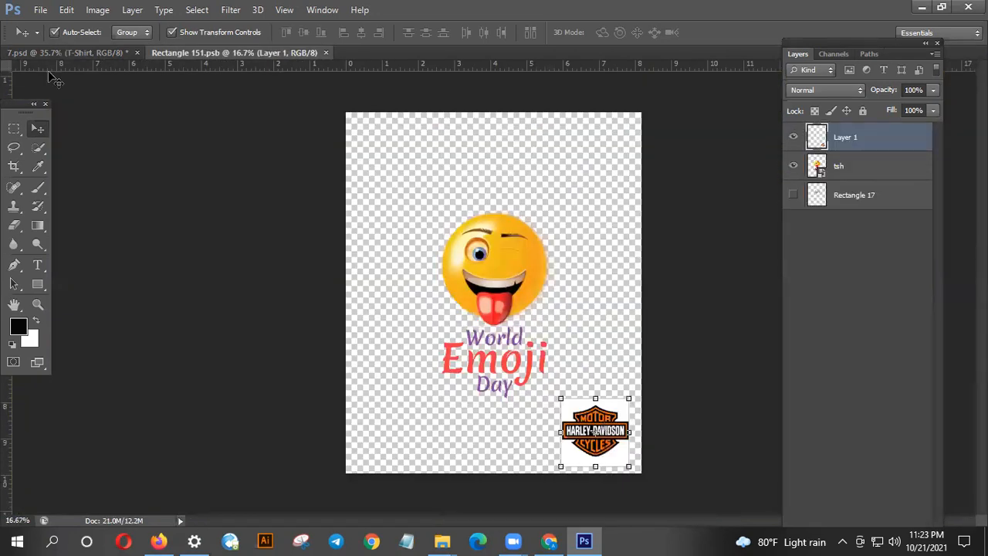
pyautogui.click(64, 54)
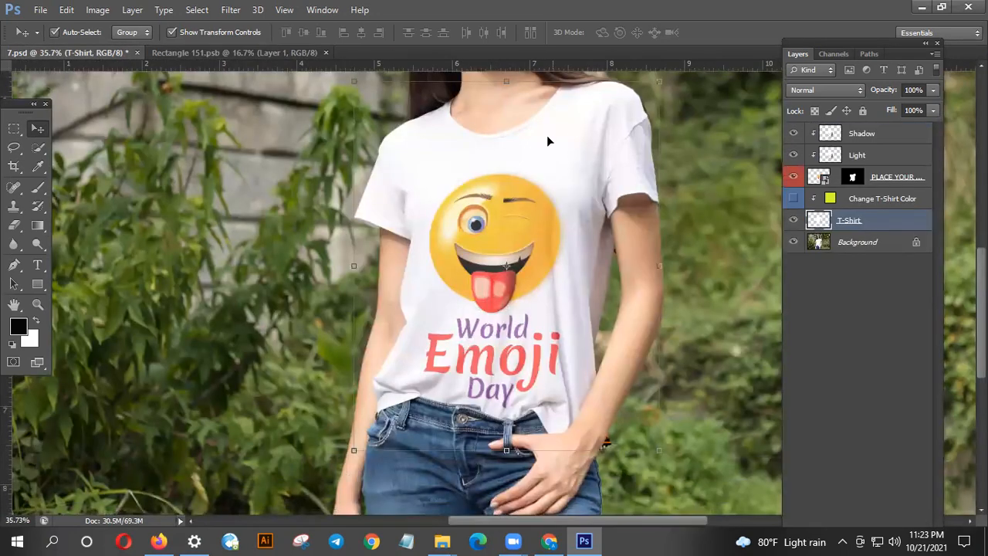
# - Move the emblem to the upper-right area of Rectangle 151.psb, hide the tsh layer, save, and view the result in 7.psd
pyautogui.click(252, 53)
pyautogui.hotkey('ctrl', 't')
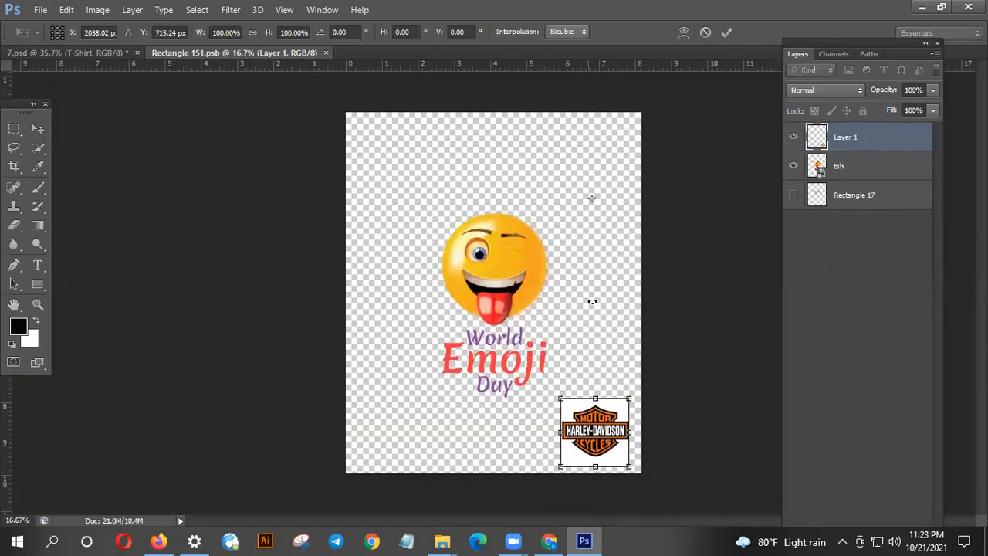
pyautogui.click(729, 32)
pyautogui.moveTo(598, 427); pyautogui.dragTo(587, 207)
pyautogui.click(530, 268)
pyautogui.click(793, 165)
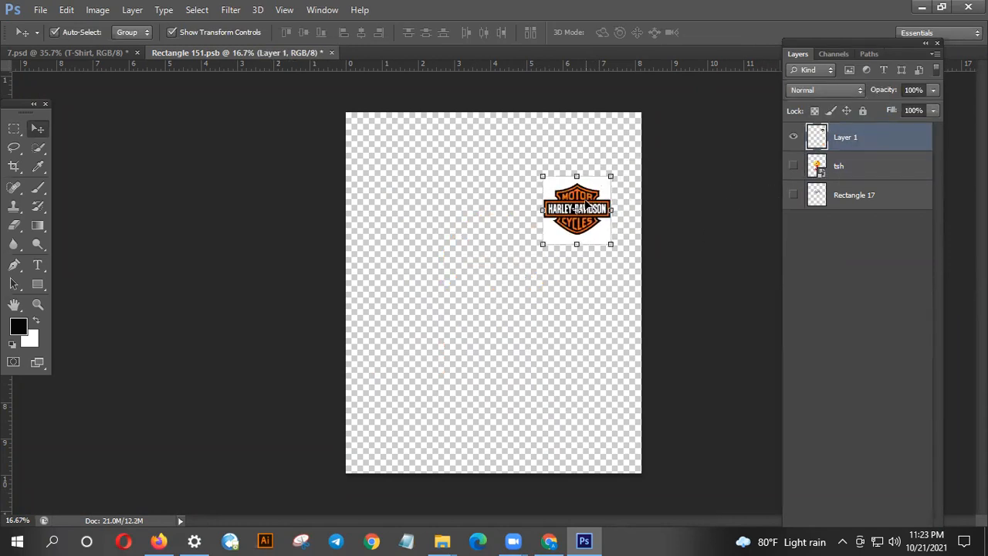
pyautogui.click(471, 237)
pyautogui.hotkey('ctrl', 's')
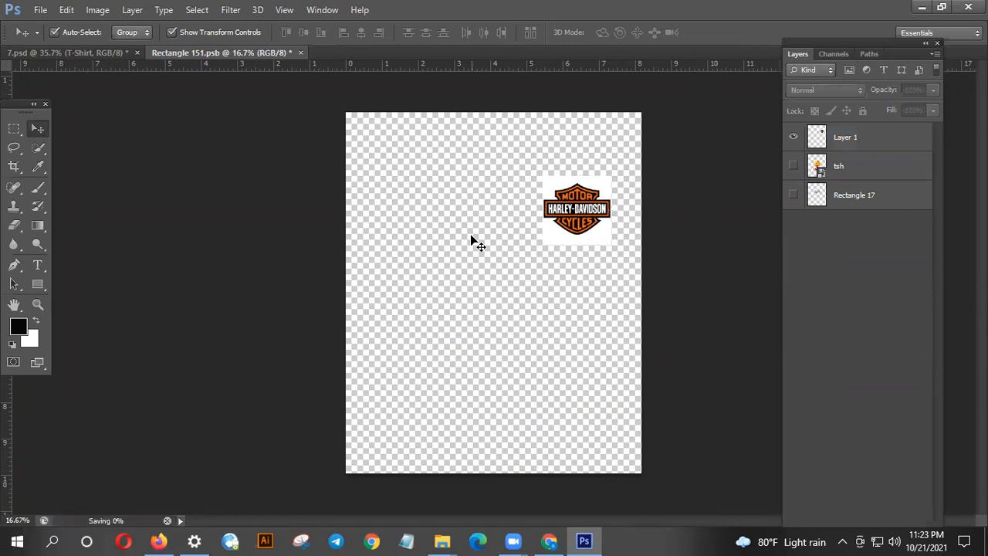
pyautogui.click(51, 54)
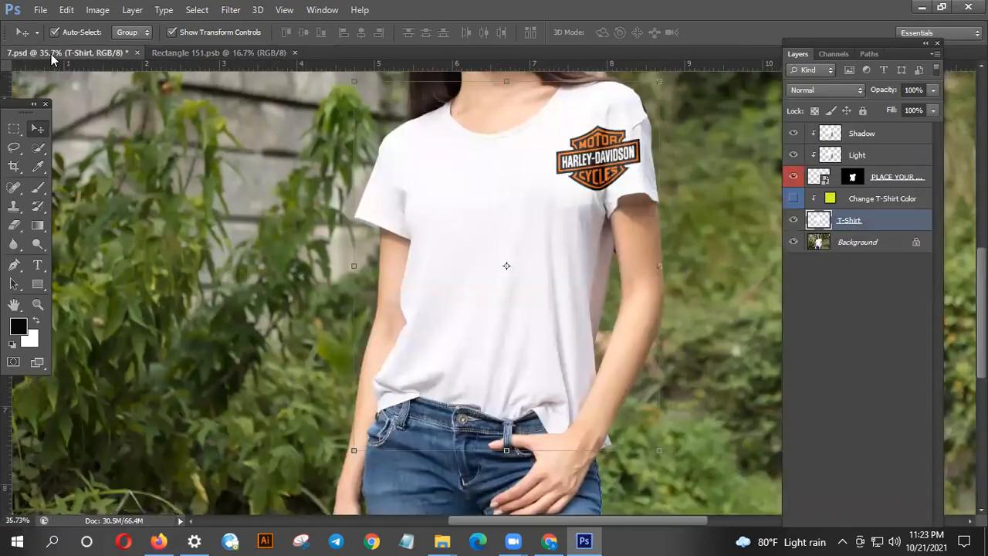
# - In Rectangle 151.psb, shift the emblem inward and remove its white background with Blend If, setting This Layer's white limit to 205
pyautogui.click(261, 54)
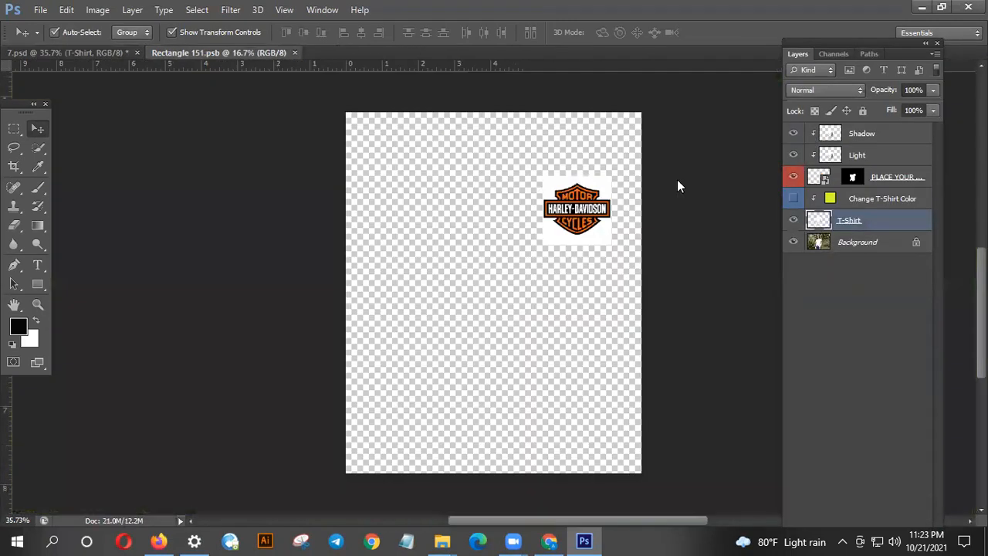
pyautogui.moveTo(575, 228); pyautogui.dragTo(547, 235)
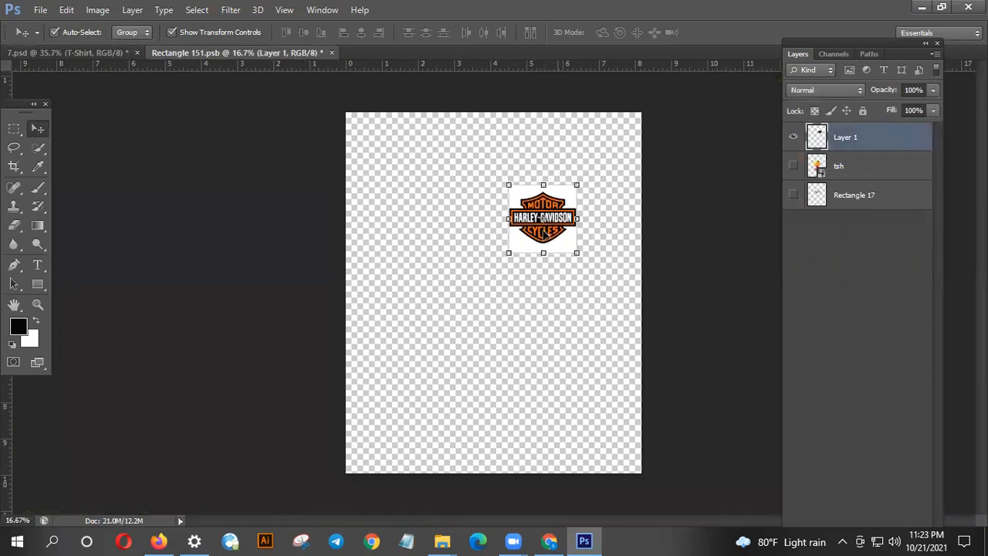
pyautogui.rightClick(847, 136)
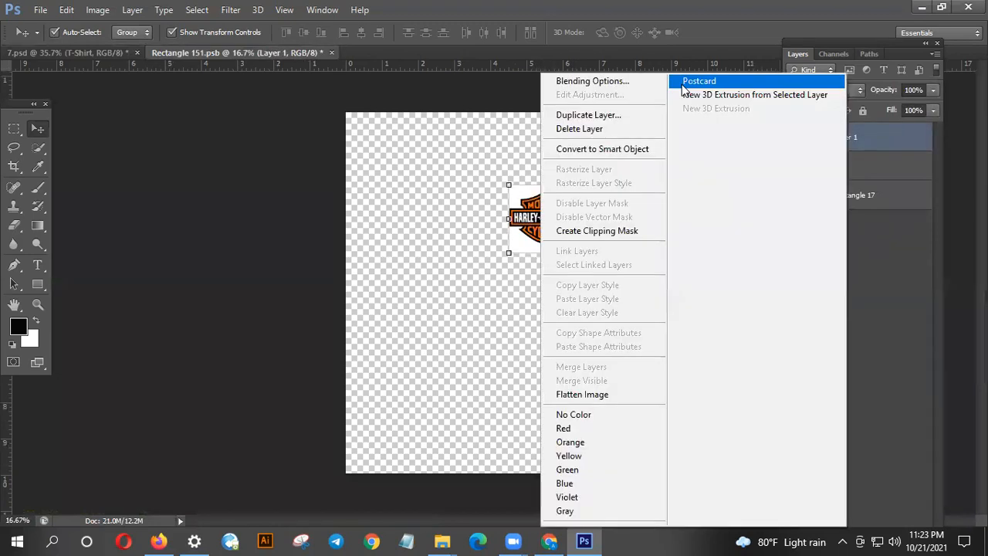
pyautogui.click(599, 80)
pyautogui.moveTo(722, 125); pyautogui.dragTo(886, 137)
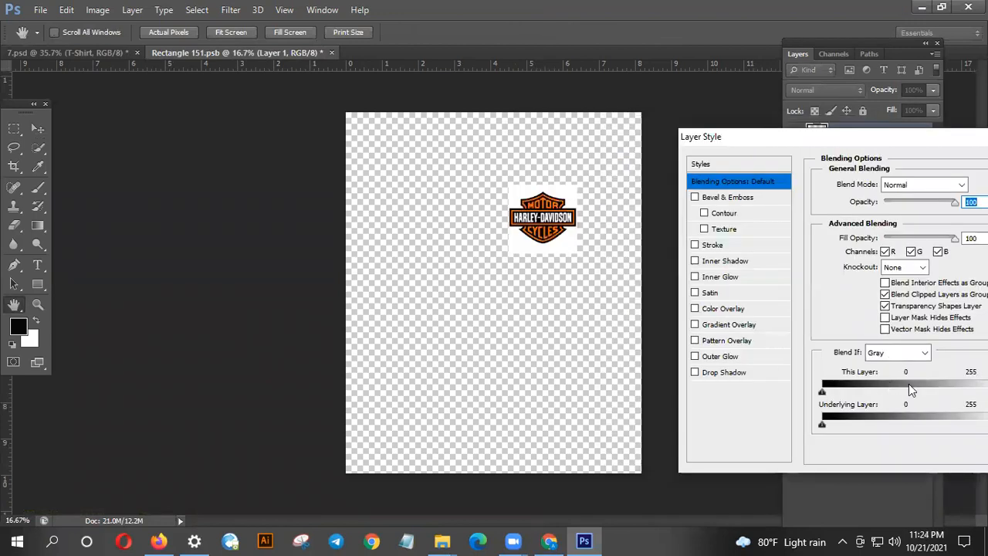
pyautogui.moveTo(829, 136); pyautogui.dragTo(797, 135)
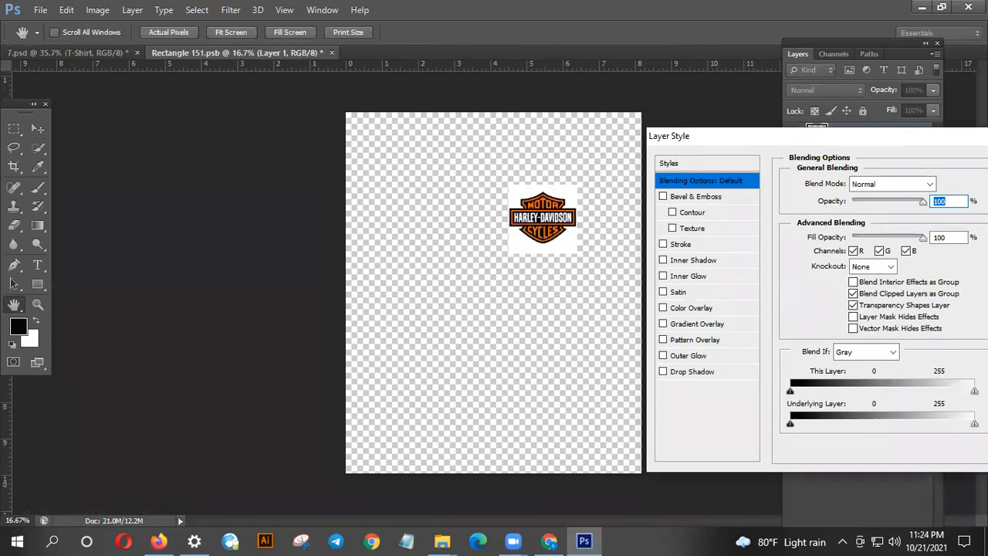
pyautogui.moveTo(974, 391); pyautogui.dragTo(937, 392)
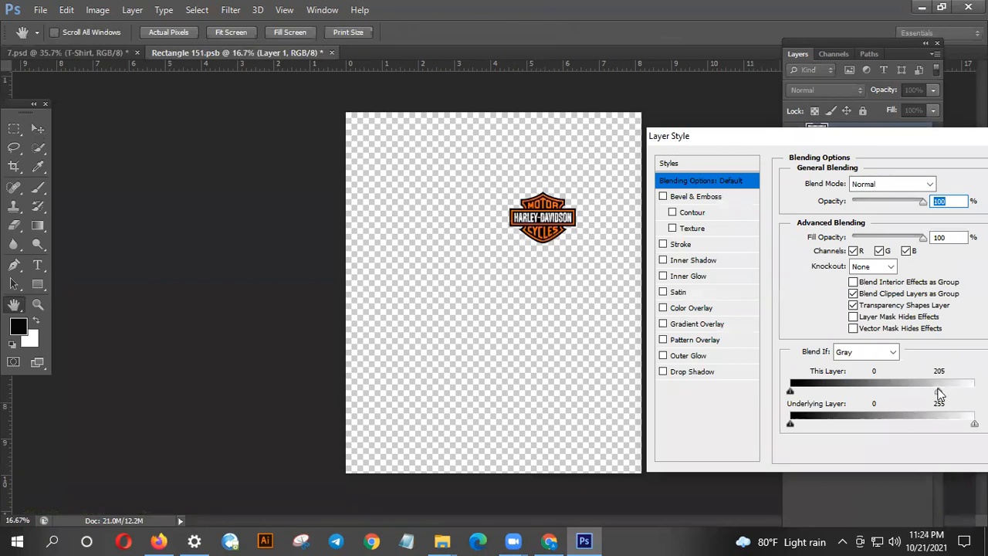
pyautogui.moveTo(911, 141); pyautogui.dragTo(819, 155)
pyautogui.click(959, 177)
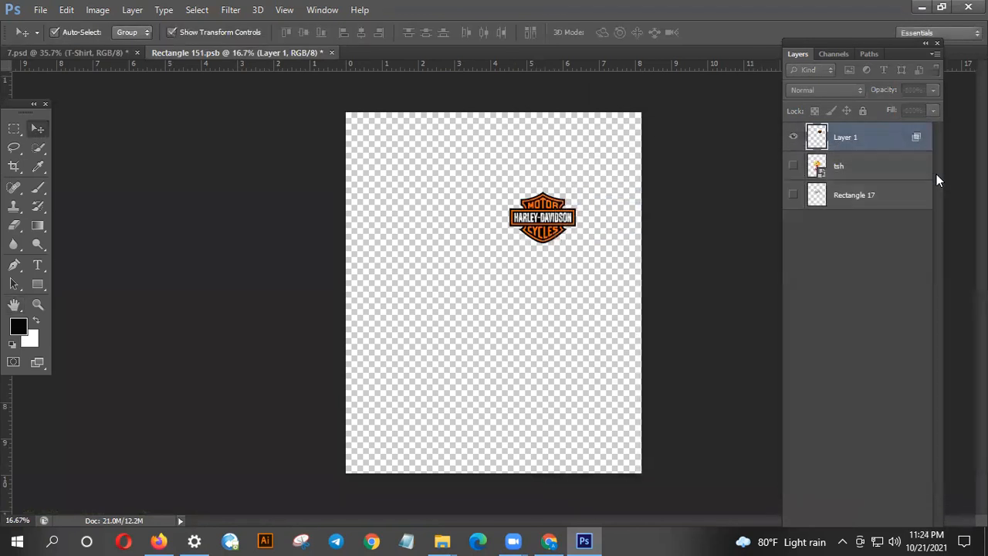
# - Nudge the emblem further toward the canvas centre, saving Rectangle 151.psb and checking its chest placement in 7.psd after each move
pyautogui.moveTo(543, 209); pyautogui.dragTo(537, 221)
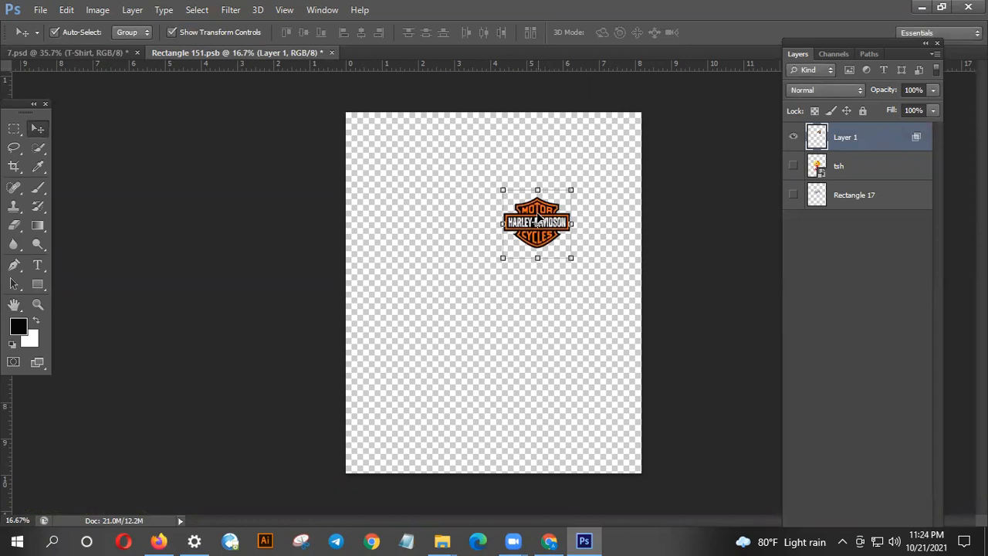
pyautogui.hotkey('ctrl', 's')
pyautogui.click(88, 51)
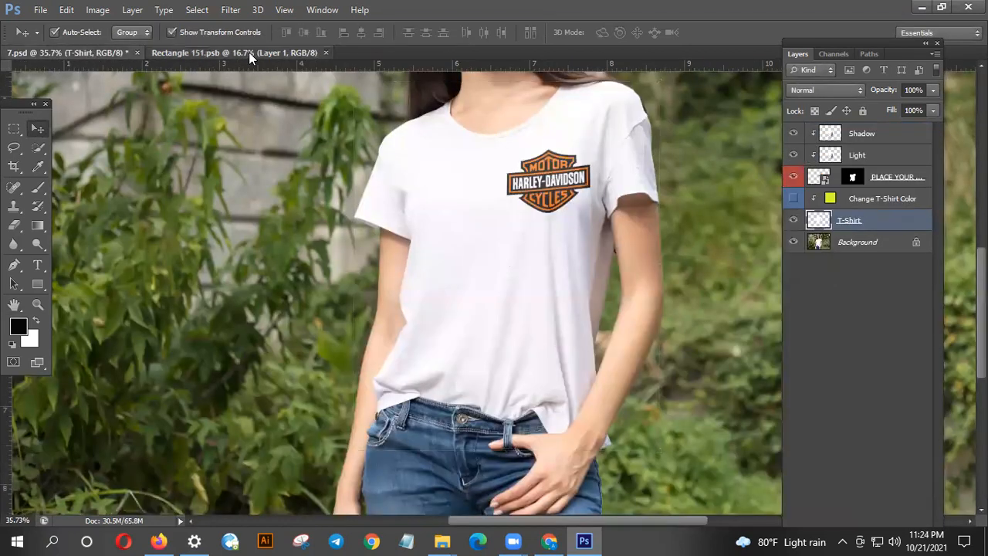
pyautogui.click(216, 52)
pyautogui.moveTo(539, 244); pyautogui.dragTo(522, 242)
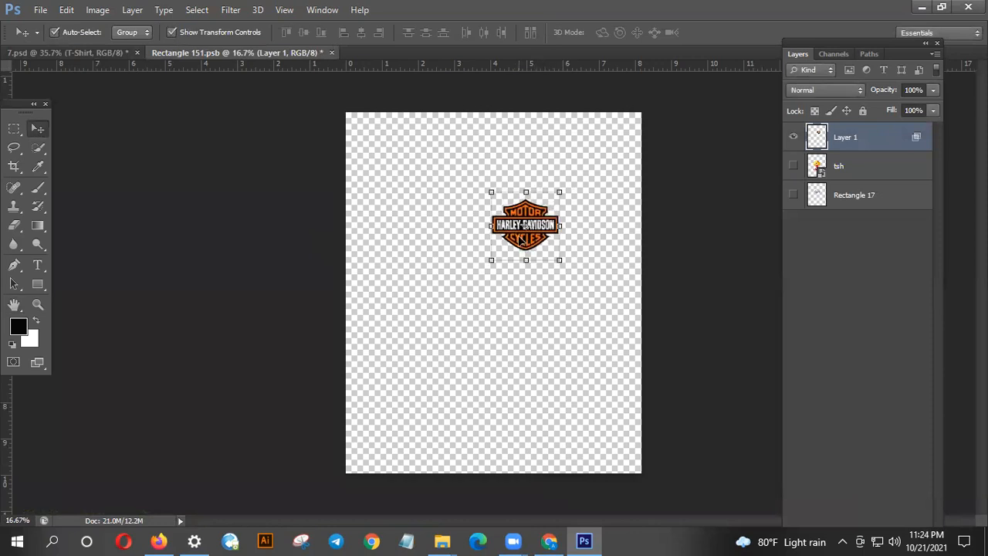
pyautogui.hotkey('ctrl', 's')
pyautogui.click(89, 51)
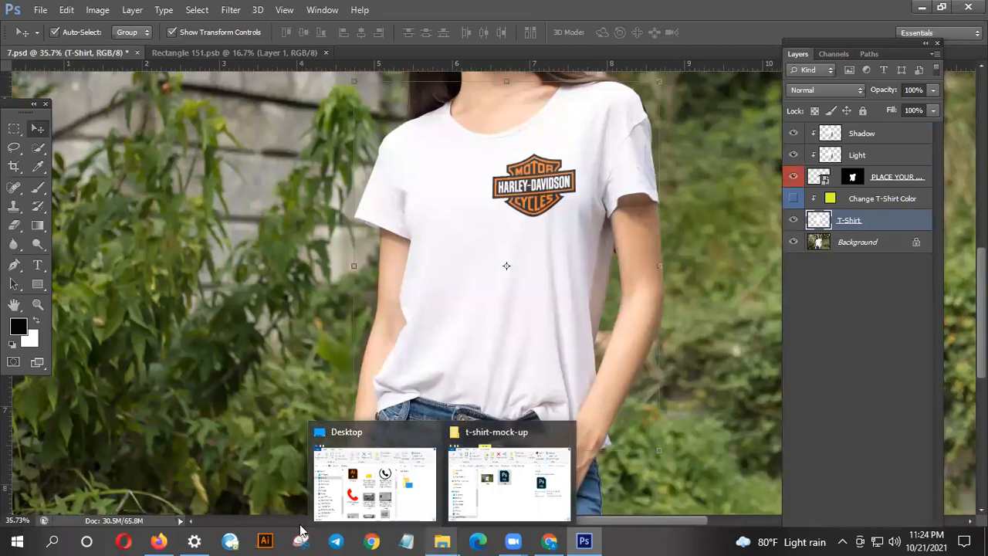
# - Switch to Firefox and examine the Quora shirt graphic dimensions diagram in the "t shirt design size" image results
pyautogui.click(158, 540)
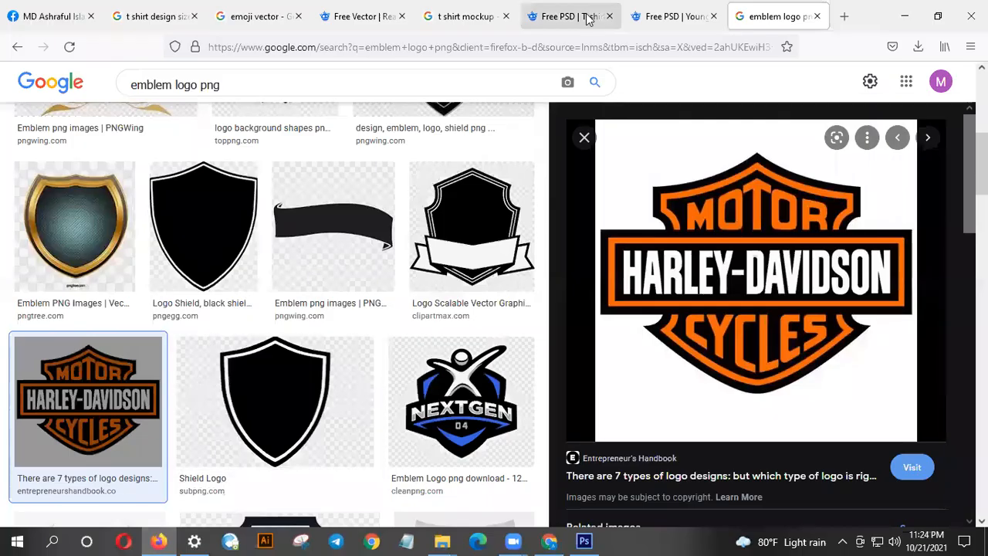
pyautogui.click(436, 14)
pyautogui.click(179, 16)
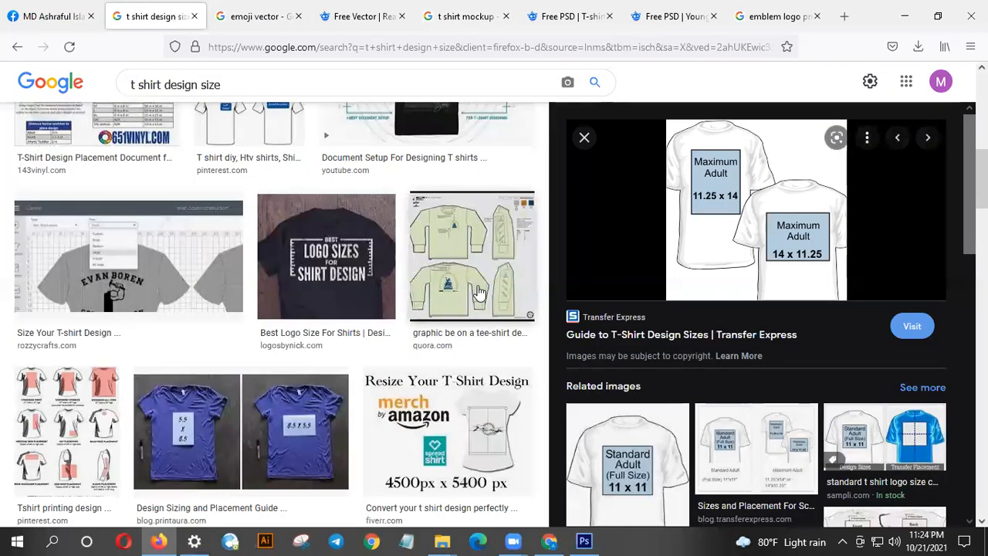
pyautogui.click(463, 279)
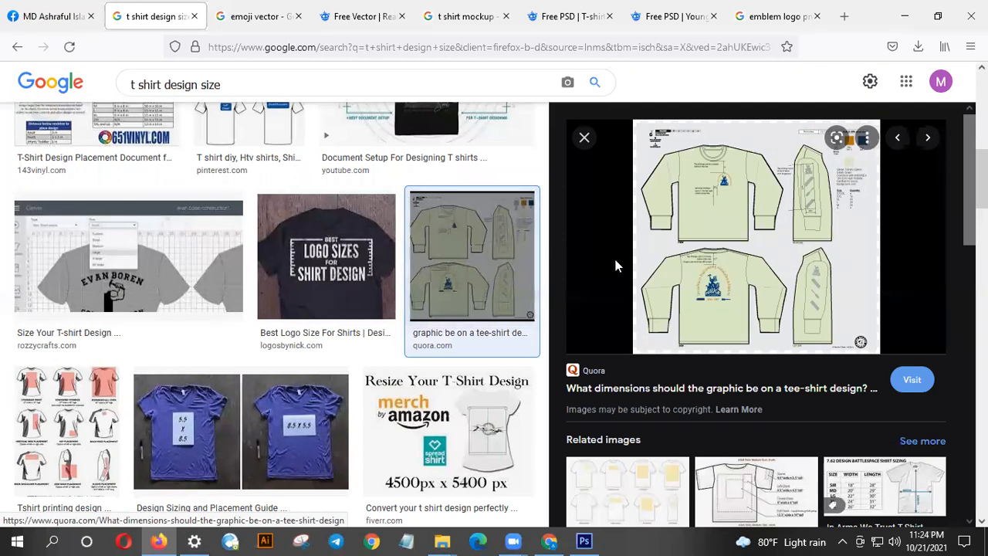
pyautogui.scroll(1, 771, 255)
pyautogui.scroll(1, 529, 231)
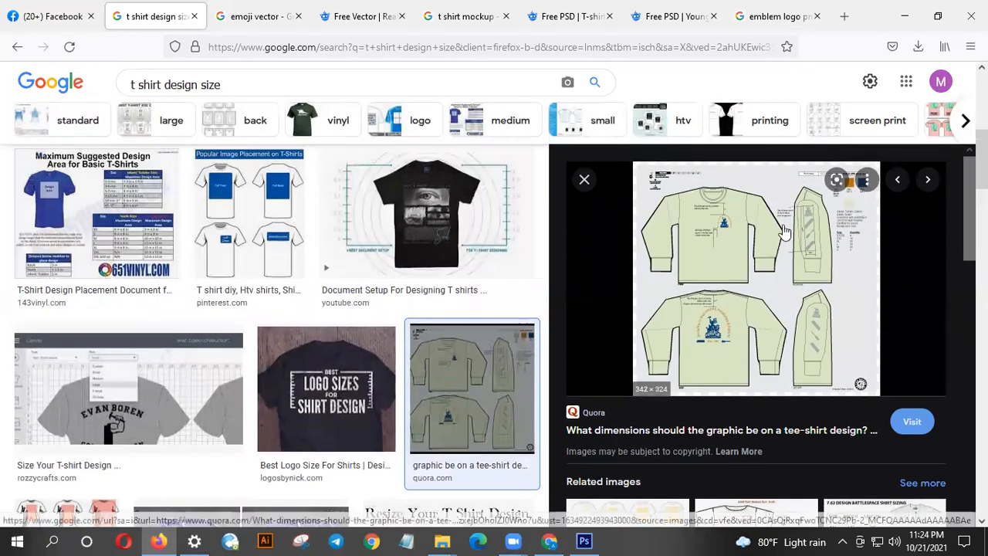
pyautogui.scroll(-2, 530, 231)
pyautogui.scroll(5, 529, 229)
pyautogui.scroll(3, 529, 229)
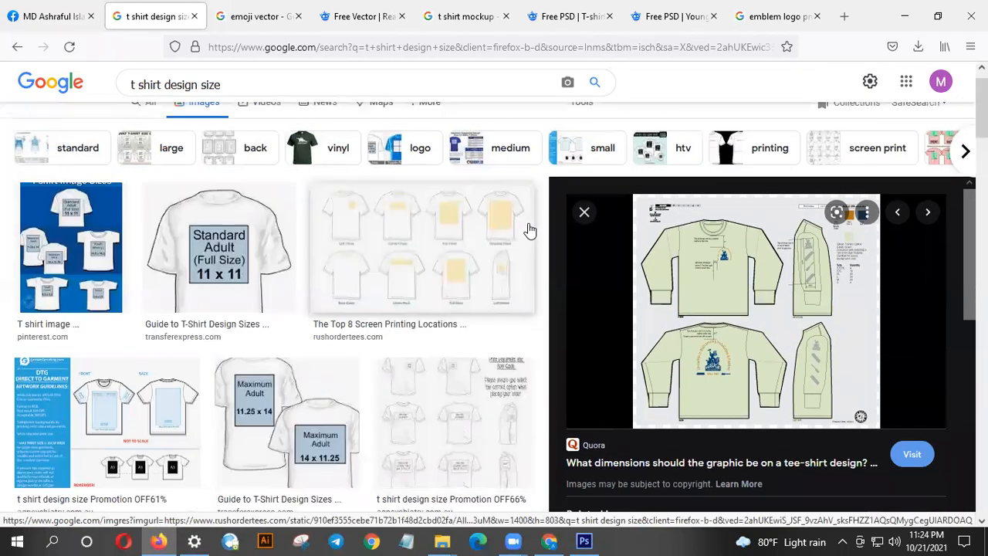
# - View the Transfer Express size guide, the print placement guide, and the related "custom made tee shirts" design area diagram
pyautogui.scroll(-4, 527, 232)
pyautogui.click(358, 223)
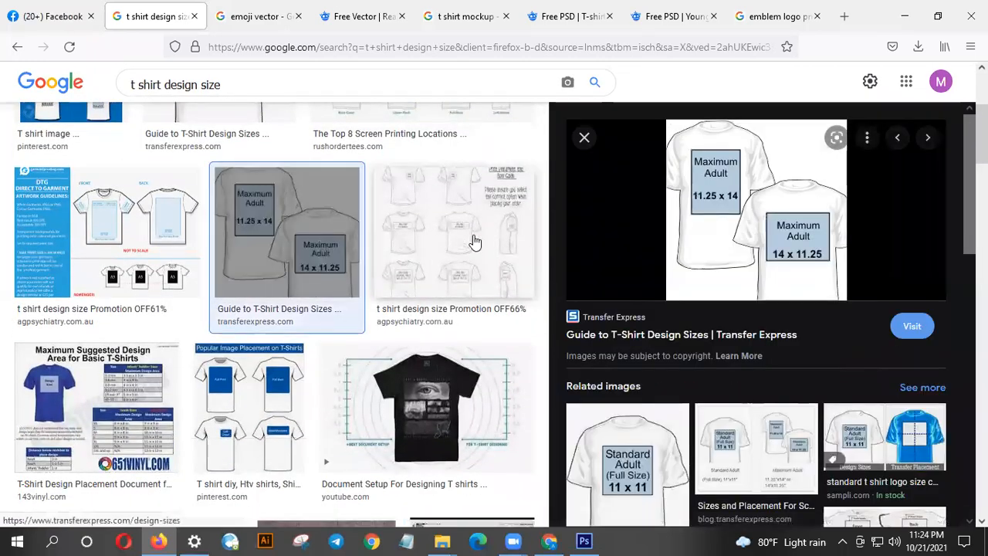
pyautogui.click(474, 241)
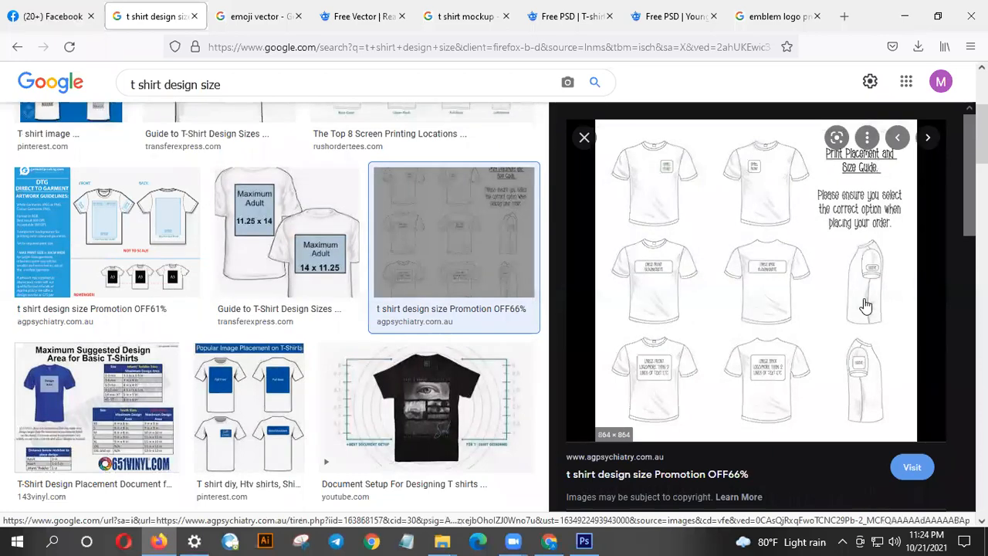
pyautogui.scroll(-5, 866, 307)
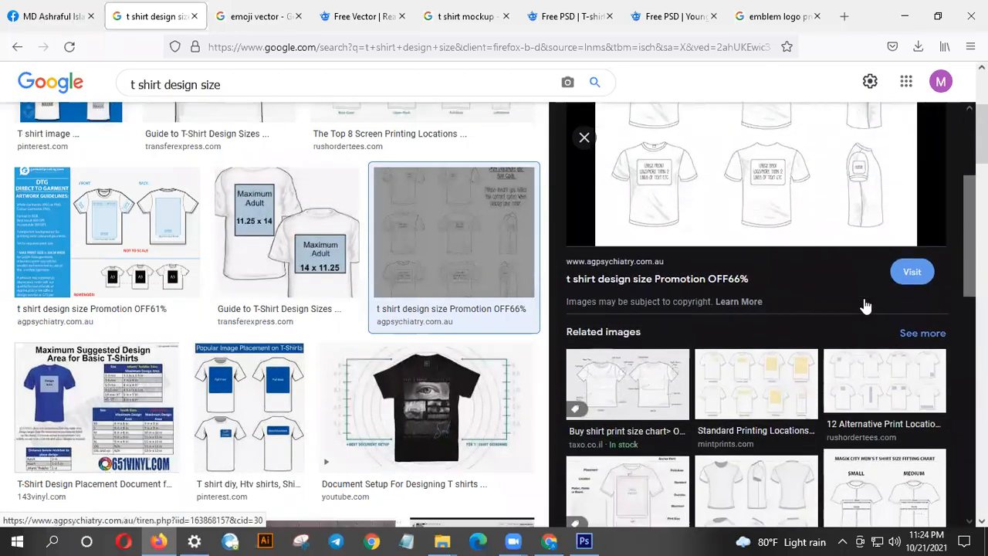
pyautogui.scroll(-10, 865, 301)
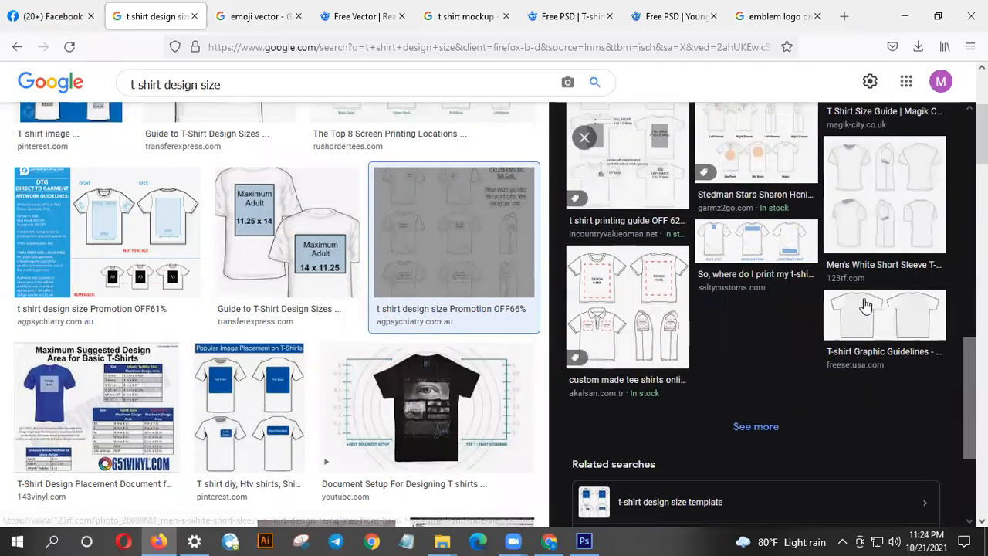
pyautogui.click(591, 167)
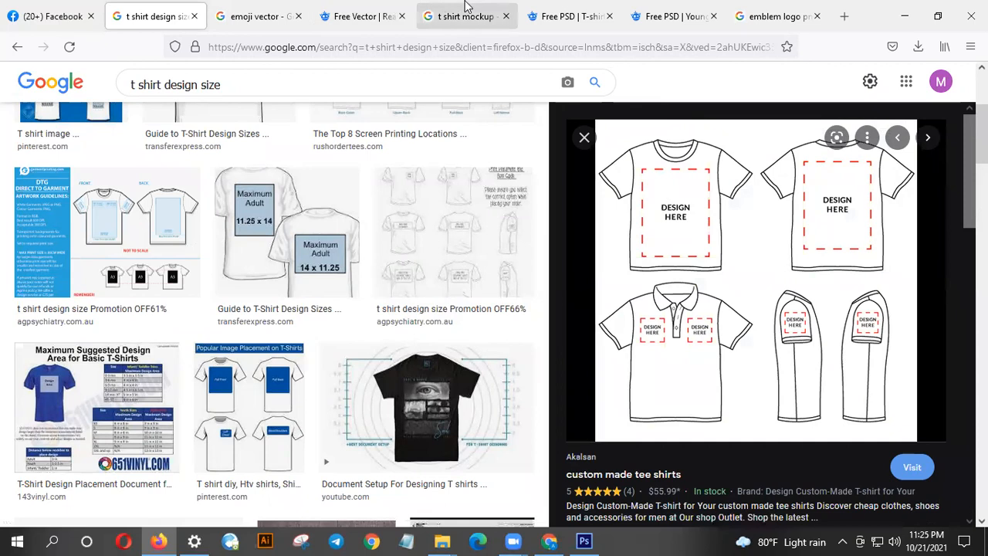
# - Look at the "t shirt mockup" search page, then return to the polo and sleeve design areas in the "custom made tee shirts" diagram
pyautogui.moveTo(463, 16); pyautogui.dragTo(332, 12)
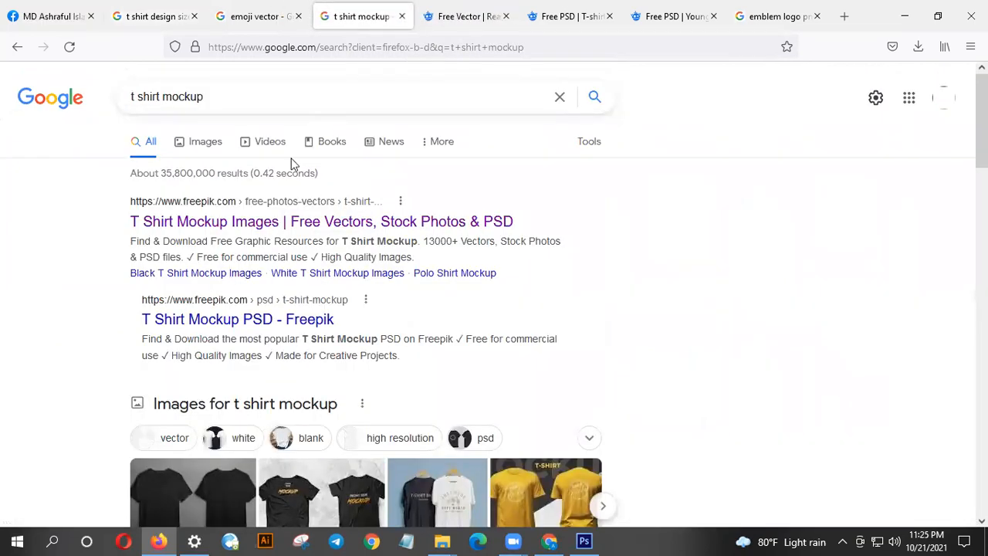
pyautogui.click(187, 16)
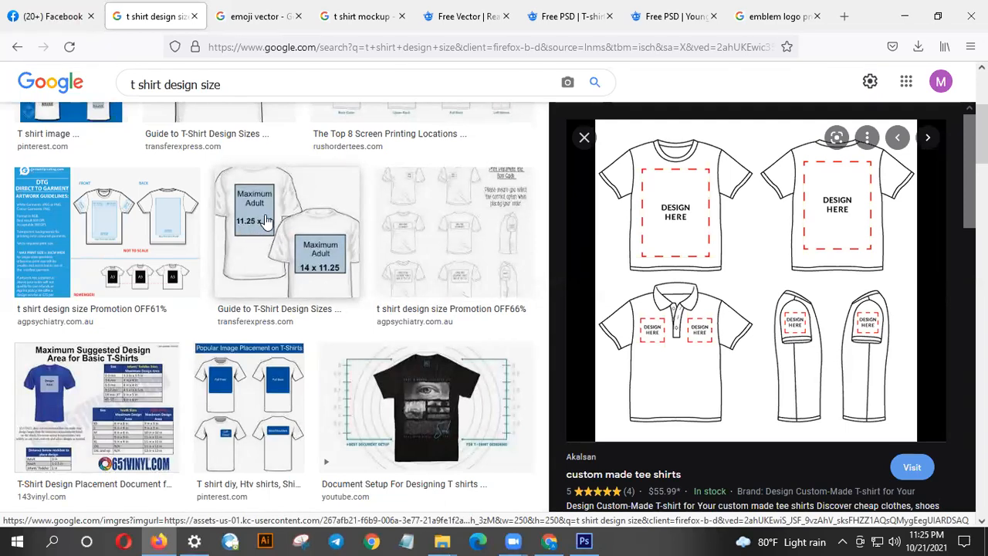
pyautogui.scroll(-2, 691, 305)
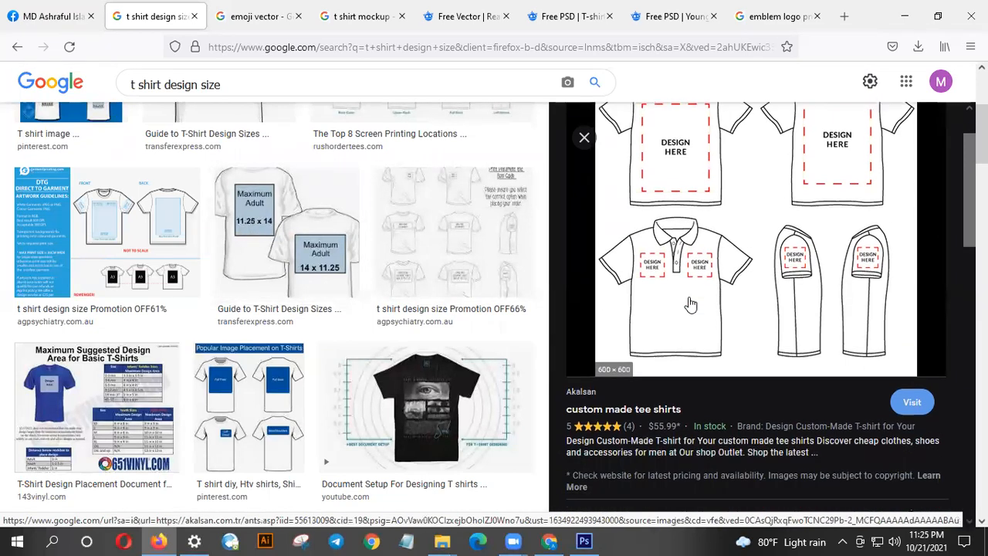
# - Examine the front, back, chest and sleeve design areas in the "custom made tee shirts" diagram and look through its related images
pyautogui.scroll(2, 691, 305)
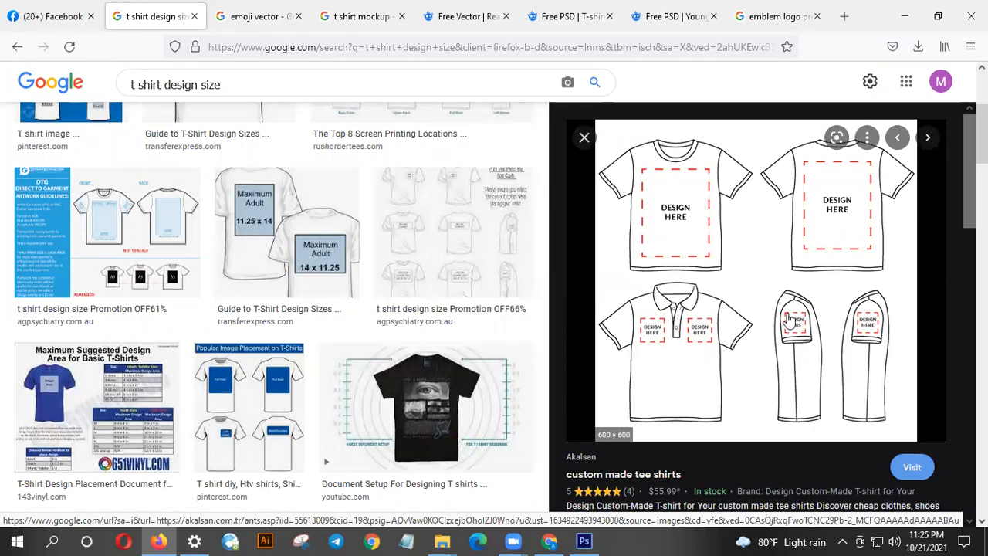
pyautogui.scroll(-2, 706, 323)
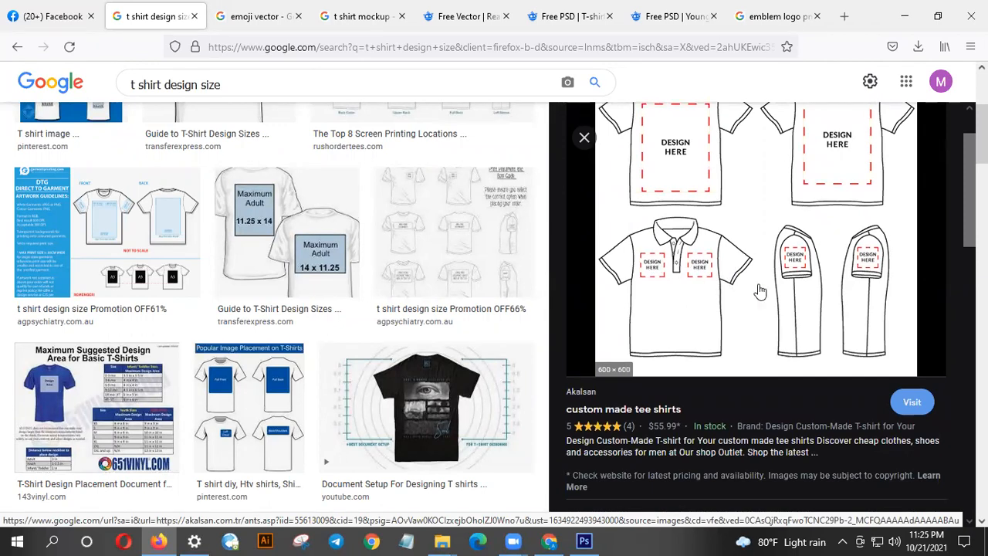
pyautogui.scroll(-6, 760, 290)
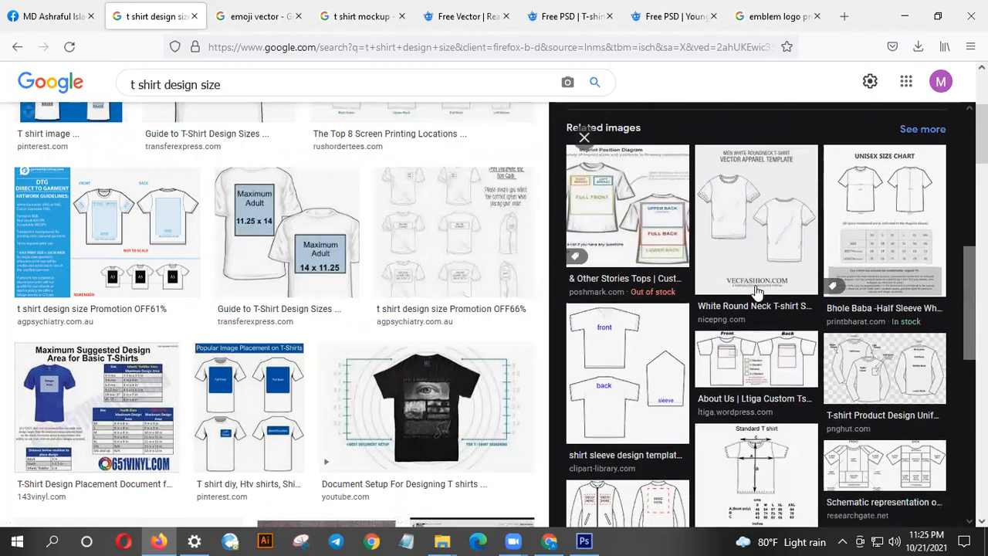
pyautogui.scroll(-2, 759, 292)
pyautogui.scroll(-2, 756, 292)
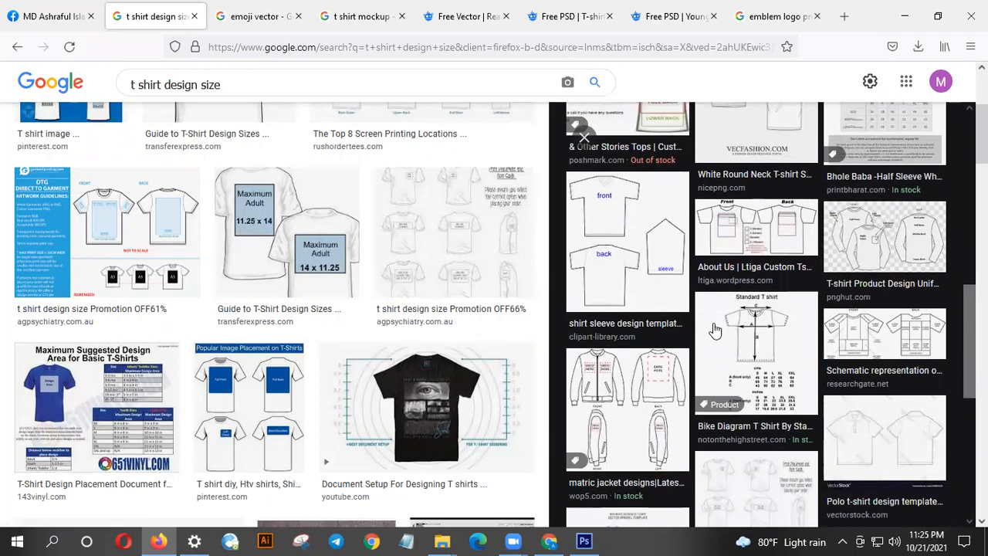
pyautogui.scroll(6, 716, 324)
pyautogui.scroll(10, 715, 330)
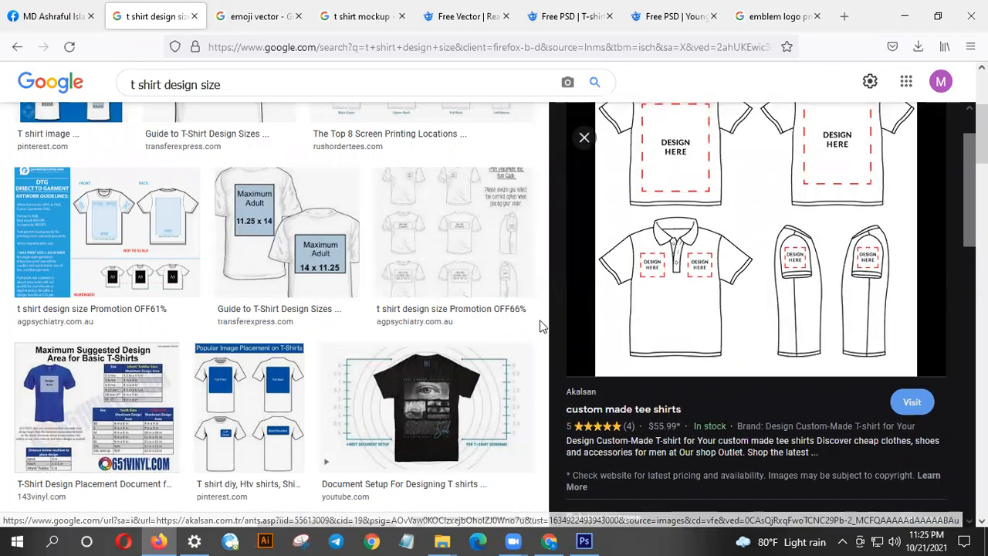
# - View the DTG artwork guidelines image, followed by the related 123RF T-shirt template with its size charts
pyautogui.click(137, 210)
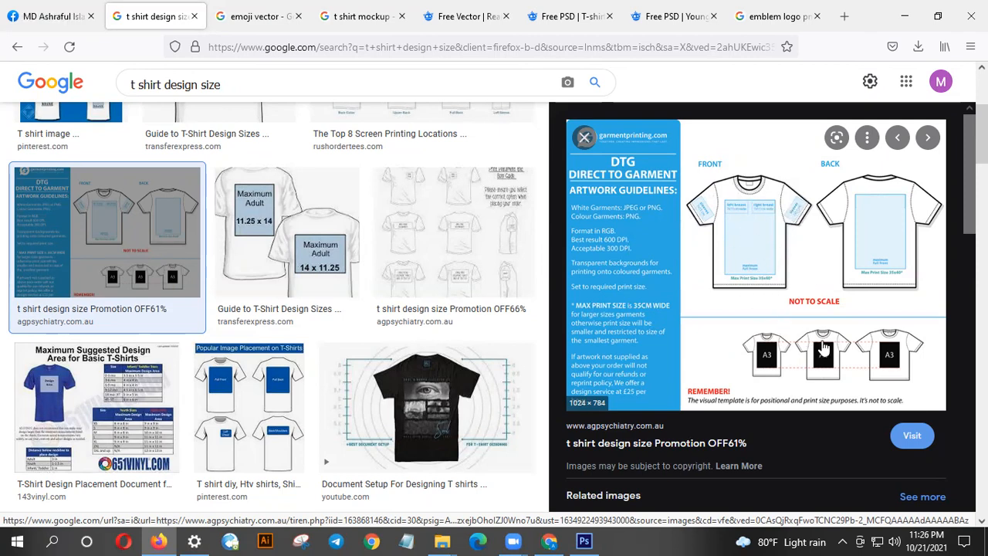
pyautogui.scroll(-3, 824, 349)
pyautogui.scroll(-2, 832, 349)
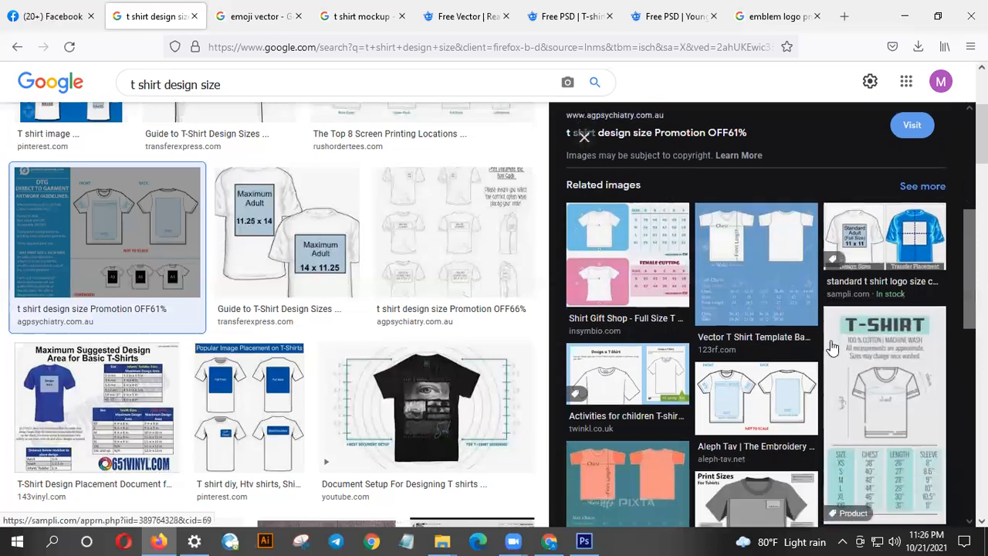
pyautogui.click(761, 271)
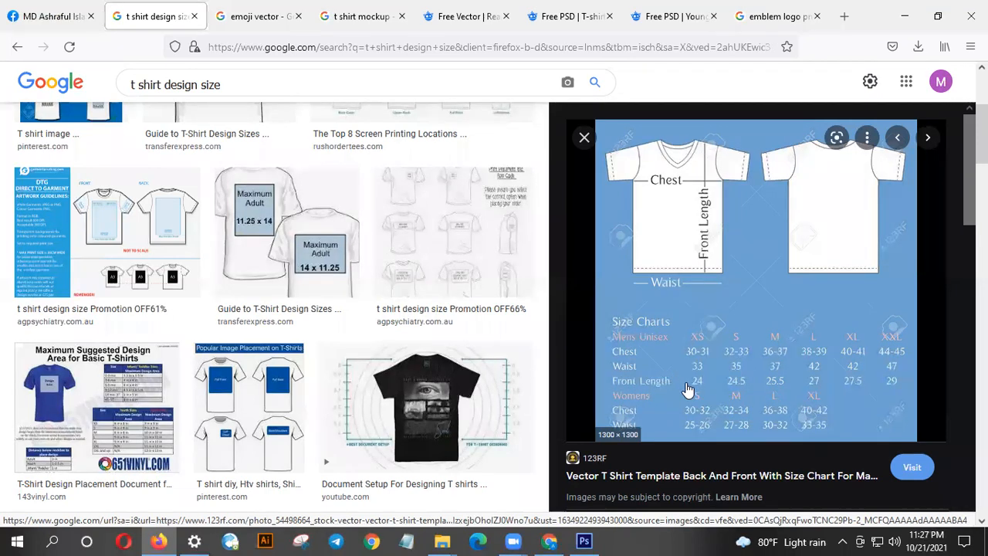
# - Look through the remaining "t shirt design size" image results and check the search suggestions for that query
pyautogui.scroll(-2, 513, 402)
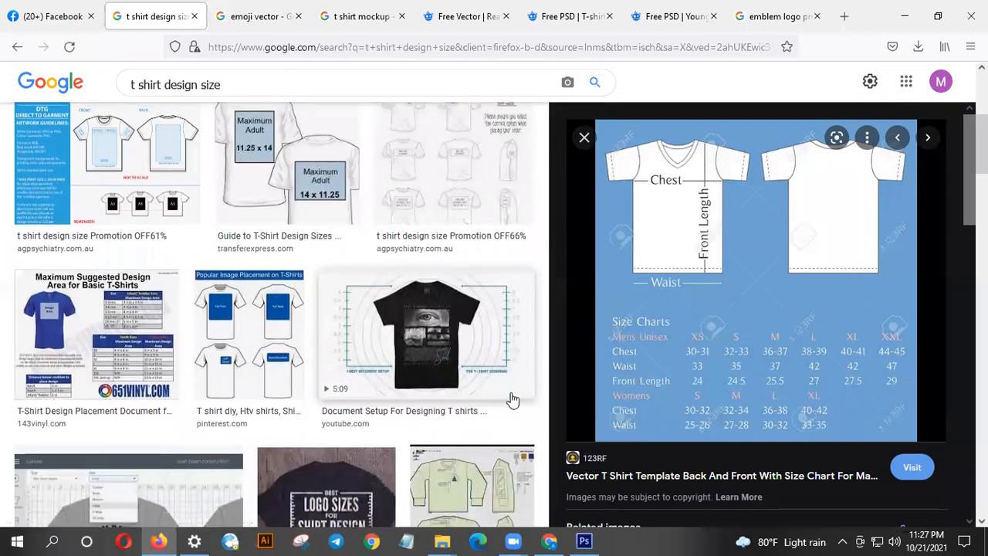
pyautogui.scroll(-3, 513, 400)
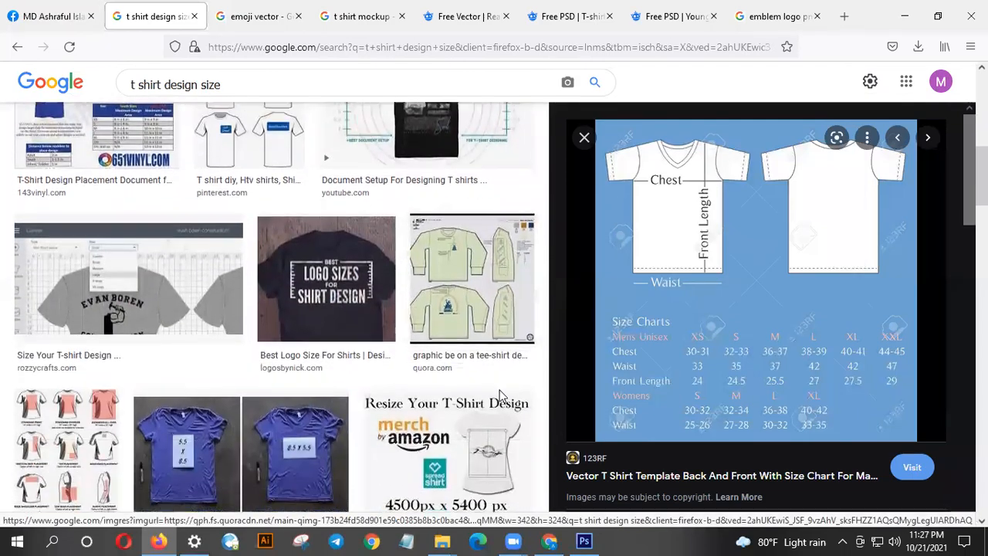
pyautogui.scroll(-3, 500, 395)
pyautogui.scroll(8, 539, 332)
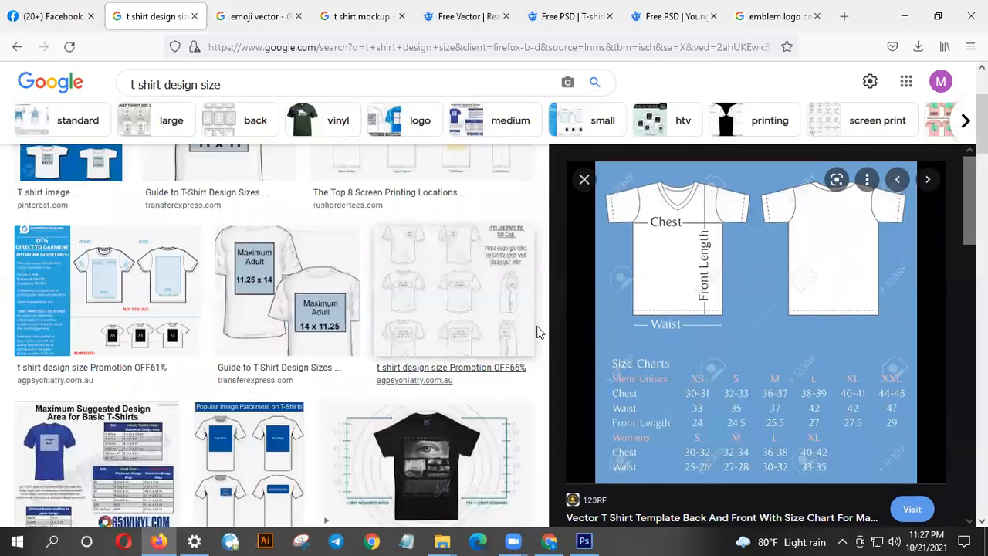
pyautogui.scroll(3, 538, 332)
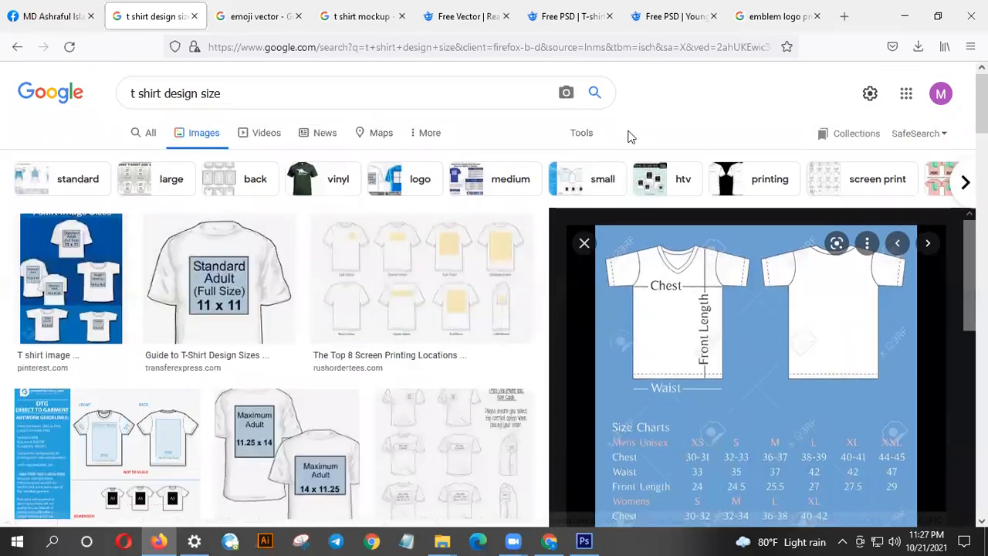
pyautogui.click(426, 94)
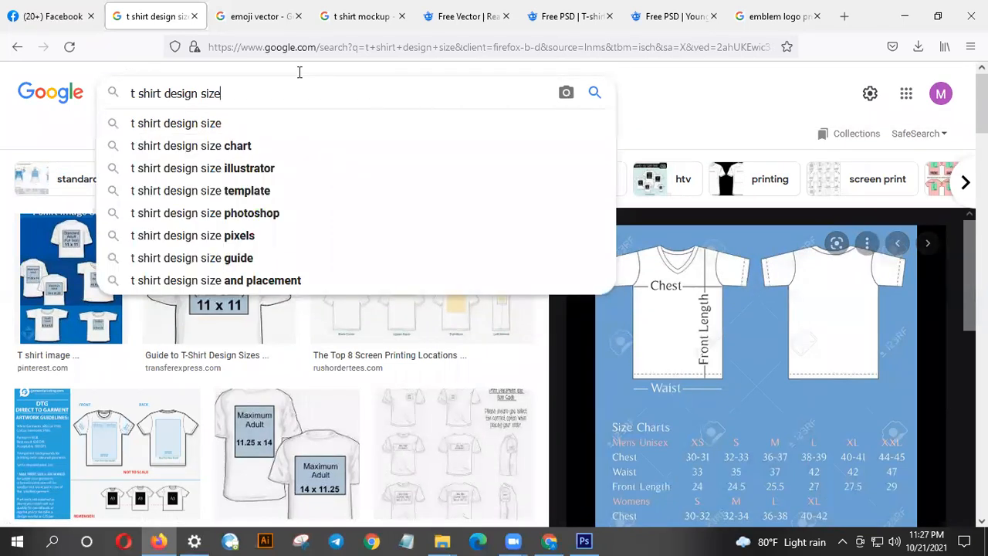
pyautogui.click(634, 94)
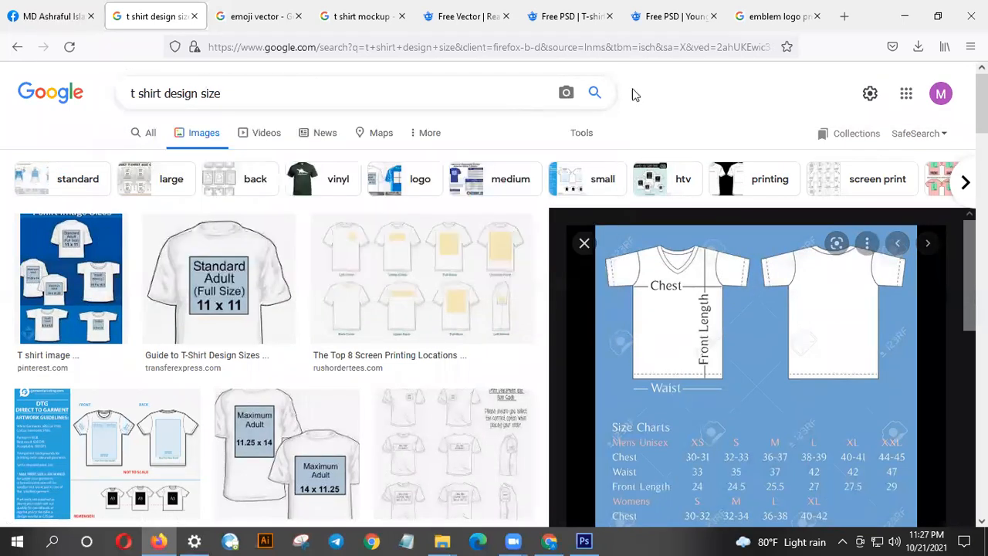
# - Switch to the Freepik young man T-shirt mockup page and search all resources for "t shirt vector"
pyautogui.click(650, 15)
pyautogui.click(310, 86)
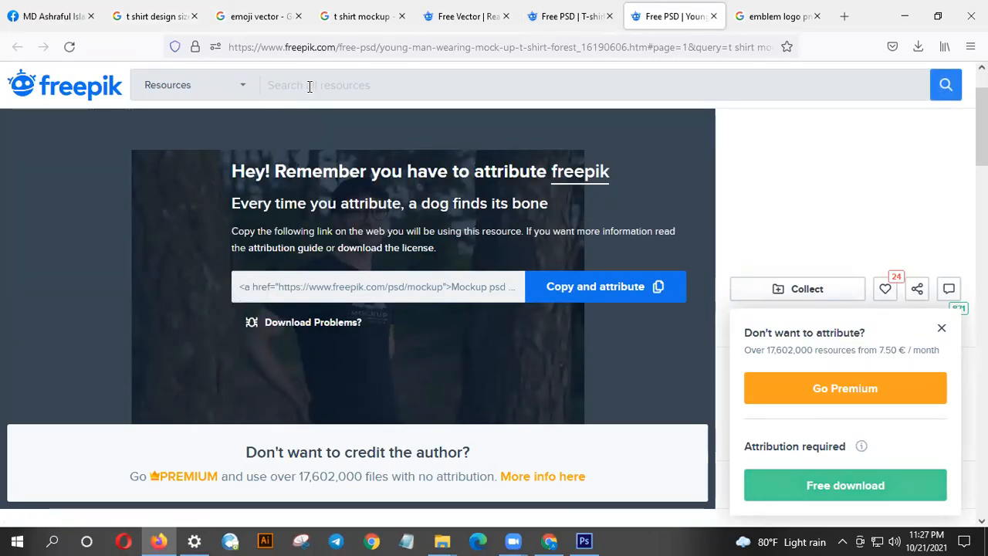
pyautogui.write('t sh')
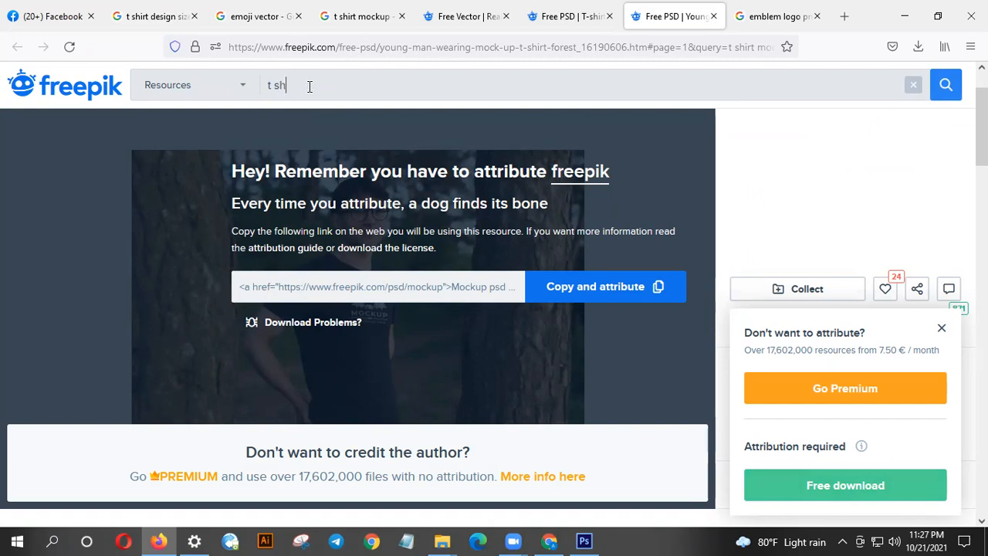
pyautogui.write('ir')
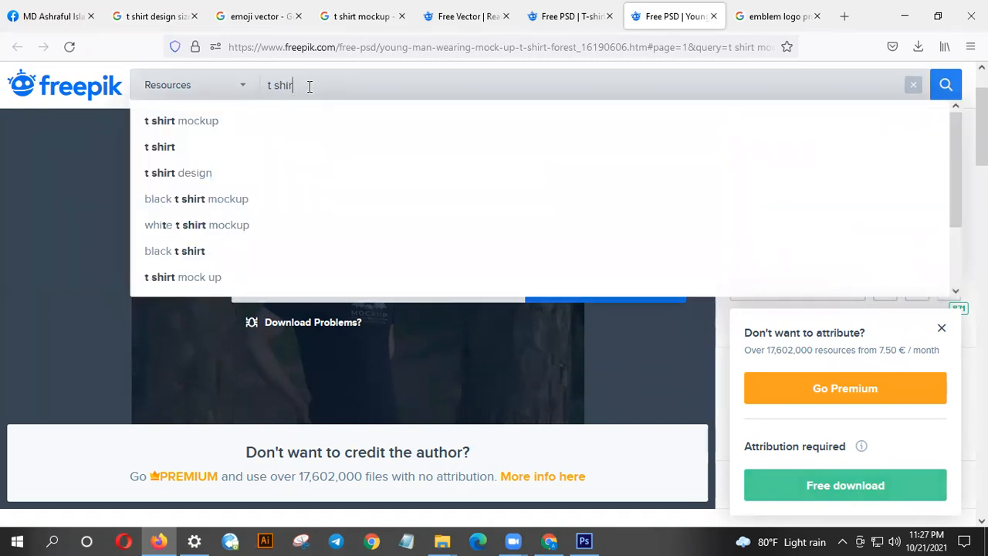
pyautogui.write('t vector')
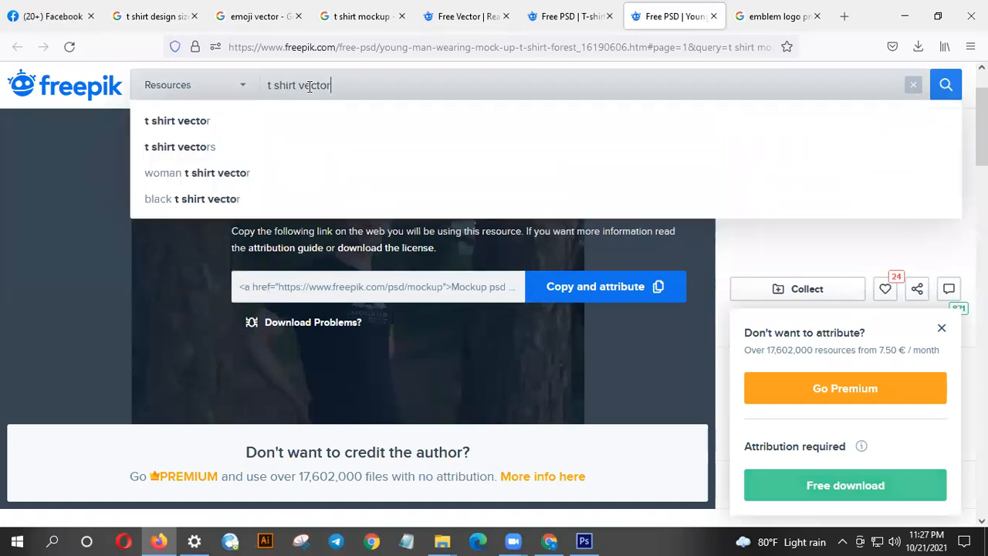
pyautogui.press('Return')
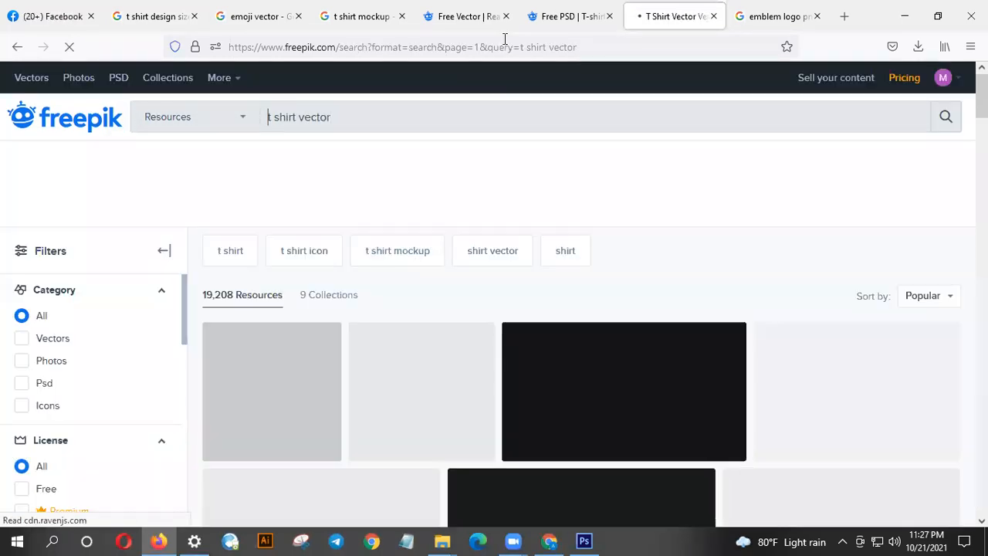
# - Browse the "t shirt vector" results for shirt templates, artwork and design collections
pyautogui.scroll(-8, 591, 173)
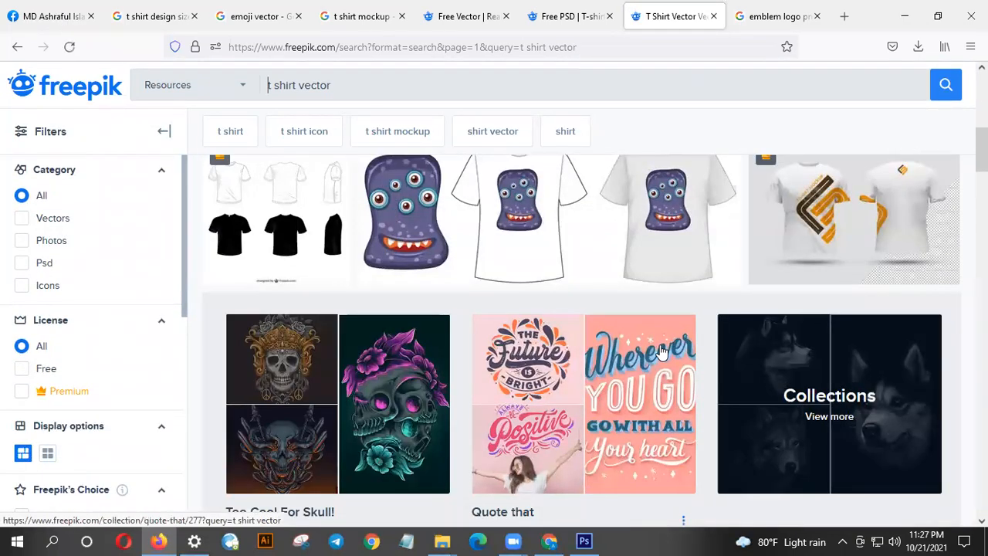
pyautogui.scroll(-2, 661, 351)
pyautogui.scroll(-2, 661, 351)
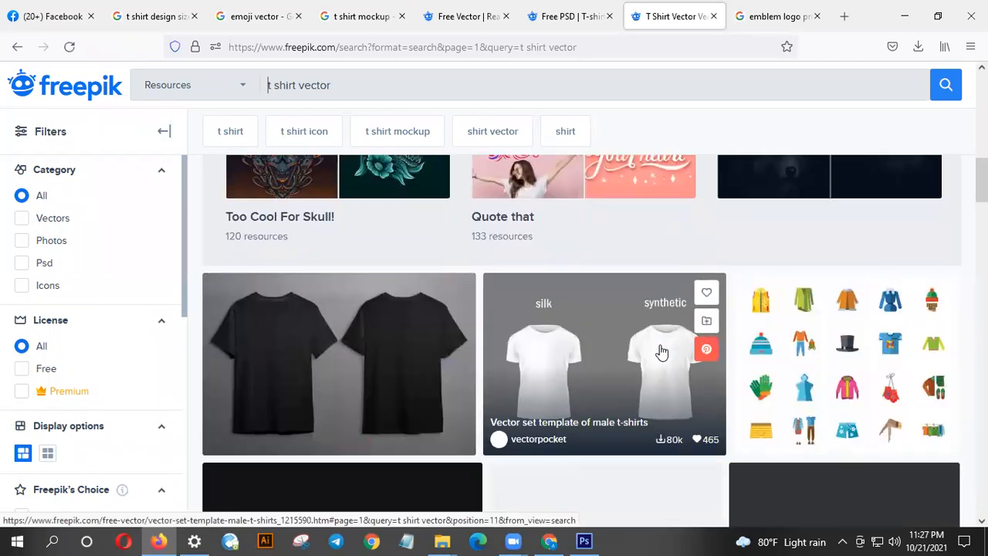
pyautogui.scroll(-4, 660, 347)
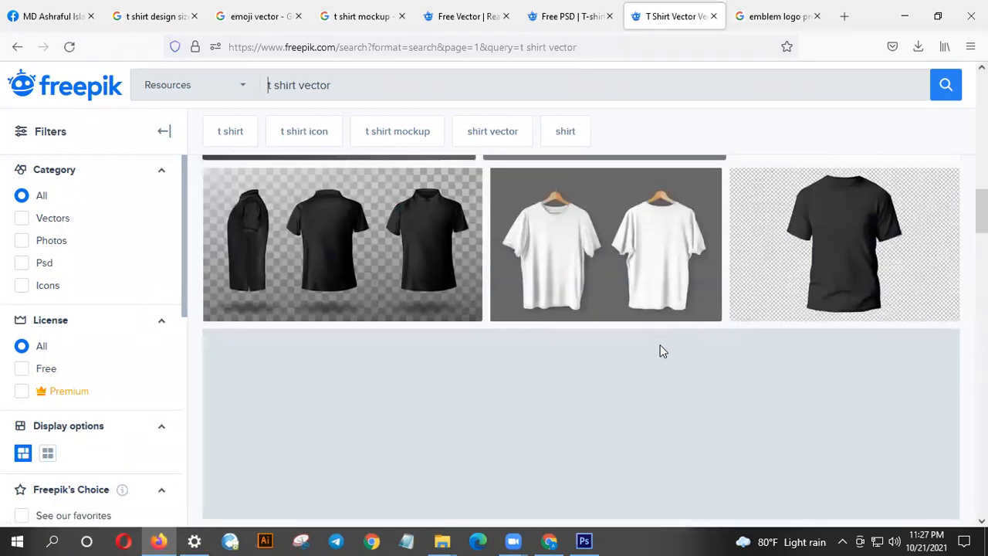
pyautogui.scroll(1, 662, 351)
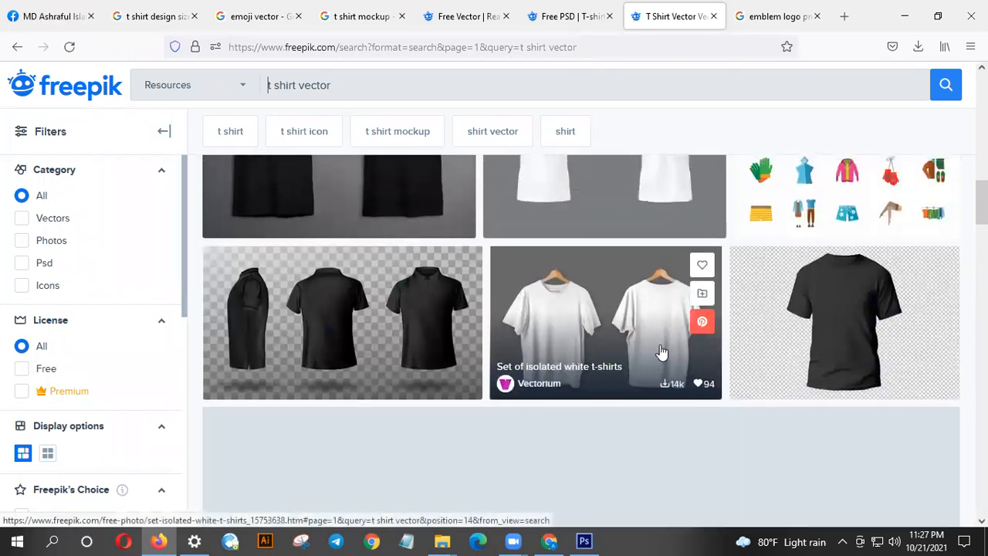
pyautogui.scroll(3, 662, 351)
pyautogui.scroll(-4, 662, 351)
pyautogui.scroll(1, 661, 351)
pyautogui.scroll(4, 662, 352)
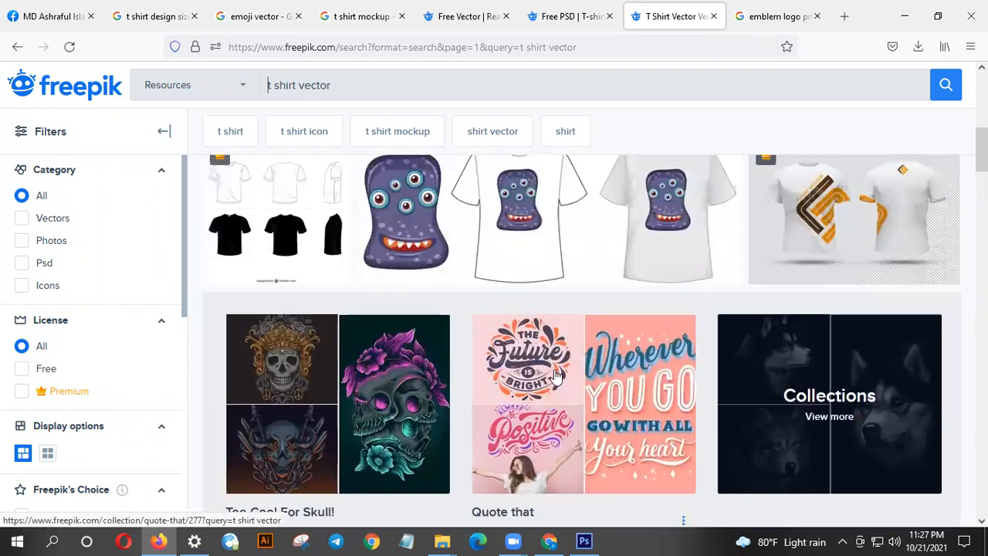
# - Open the "Quote that" collection in a new tab, look further through the T-shirt results, and switch to the collection
pyautogui.rightClick(555, 375)
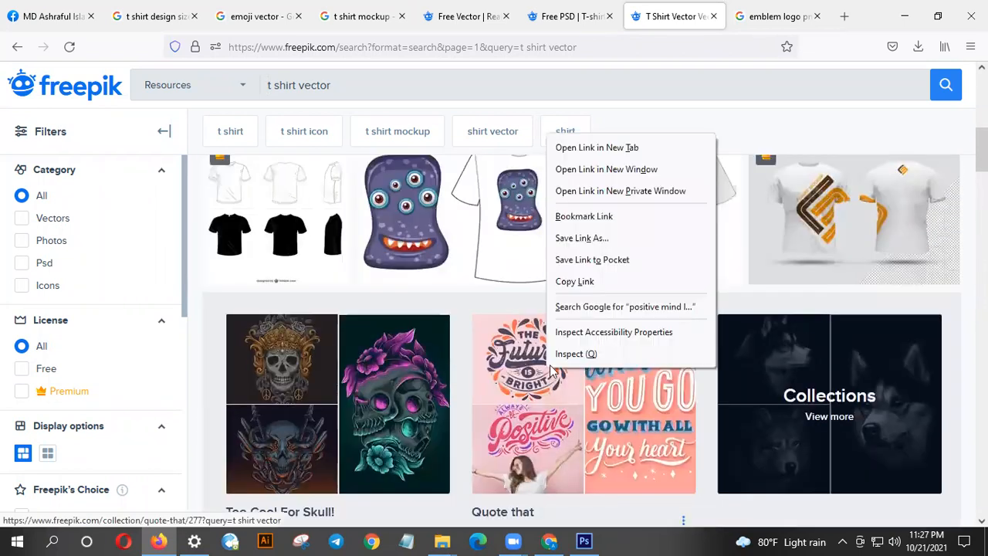
pyautogui.click(610, 148)
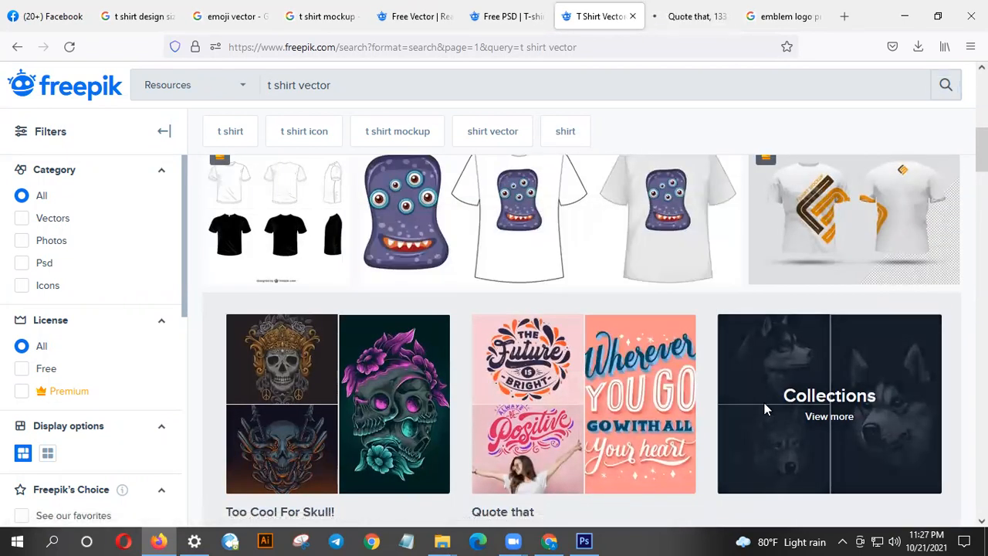
pyautogui.scroll(-2, 765, 409)
pyautogui.scroll(-1, 764, 409)
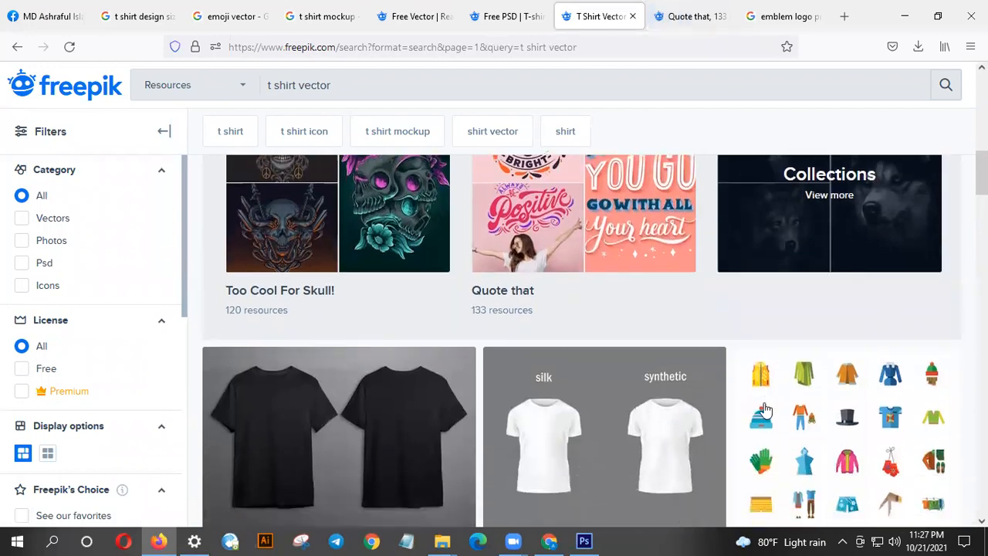
pyautogui.scroll(-4, 763, 409)
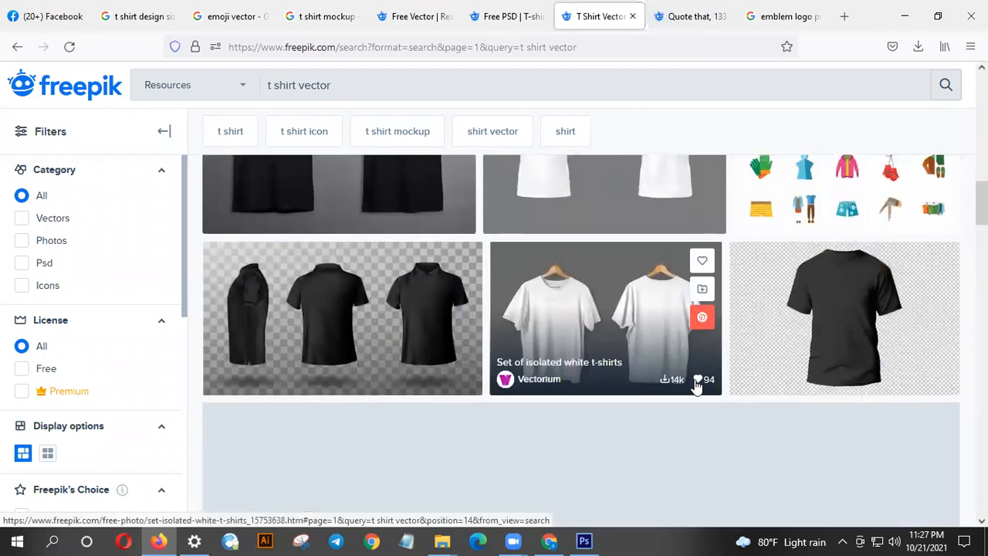
pyautogui.click(687, 17)
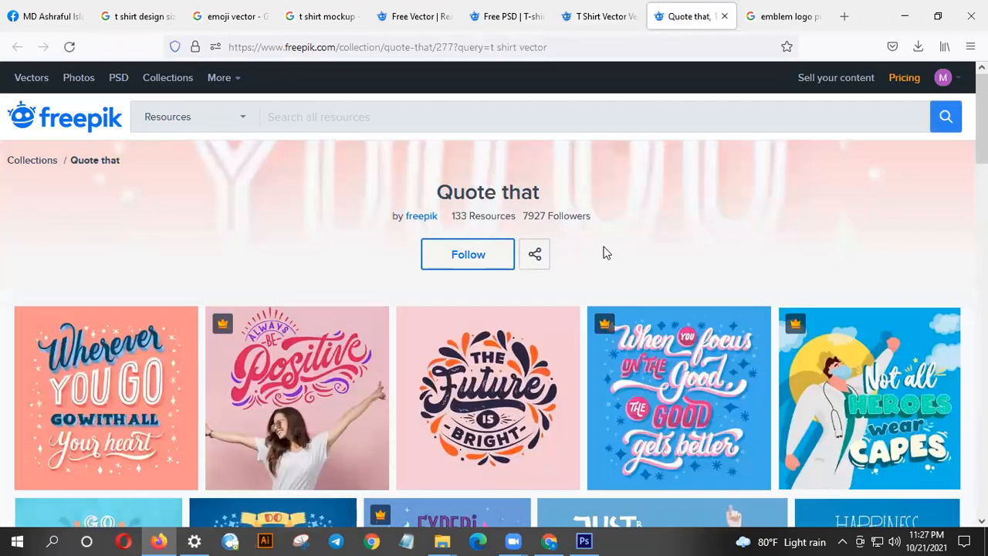
# - Examine the lettering designs in the "Quote that" collection as examples of typographic T-shirt artwork
pyautogui.scroll(-2, 584, 259)
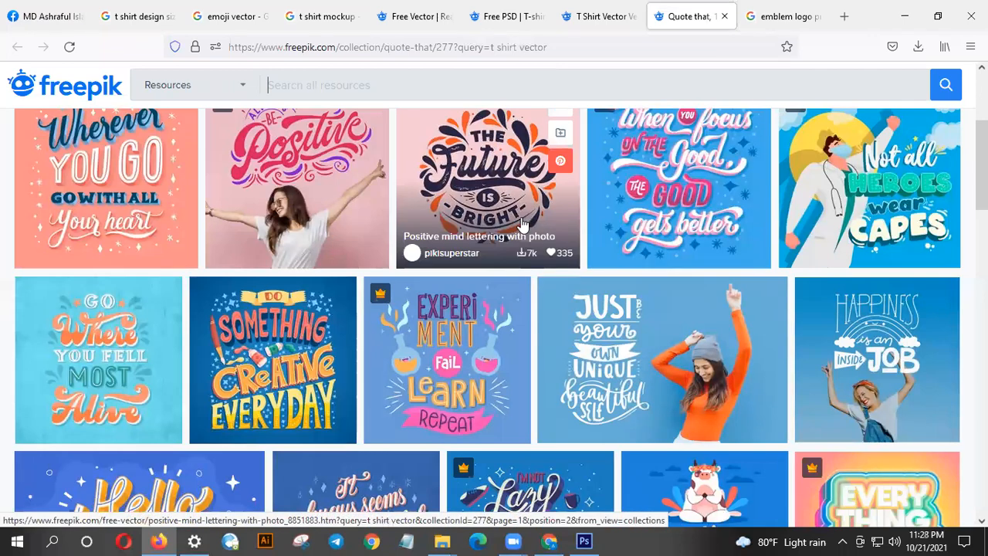
pyautogui.scroll(-1, 525, 224)
pyautogui.scroll(-1, 522, 224)
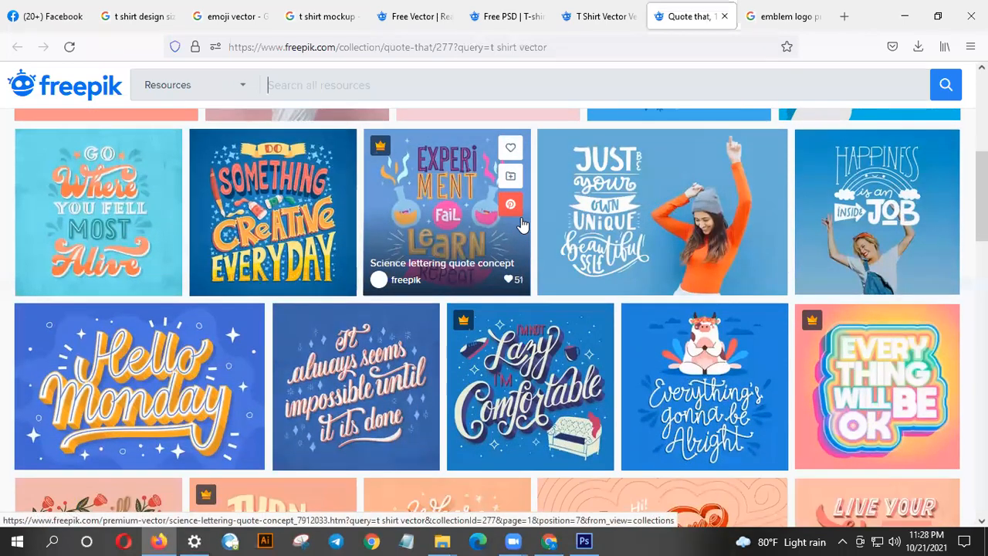
pyautogui.scroll(-1, 522, 224)
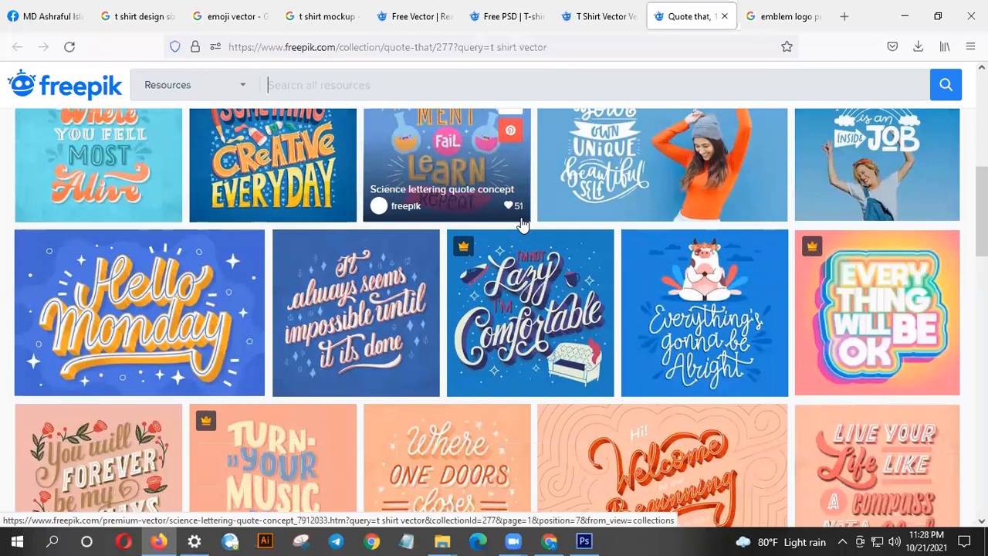
pyautogui.scroll(-1, 521, 224)
pyautogui.scroll(-1, 522, 224)
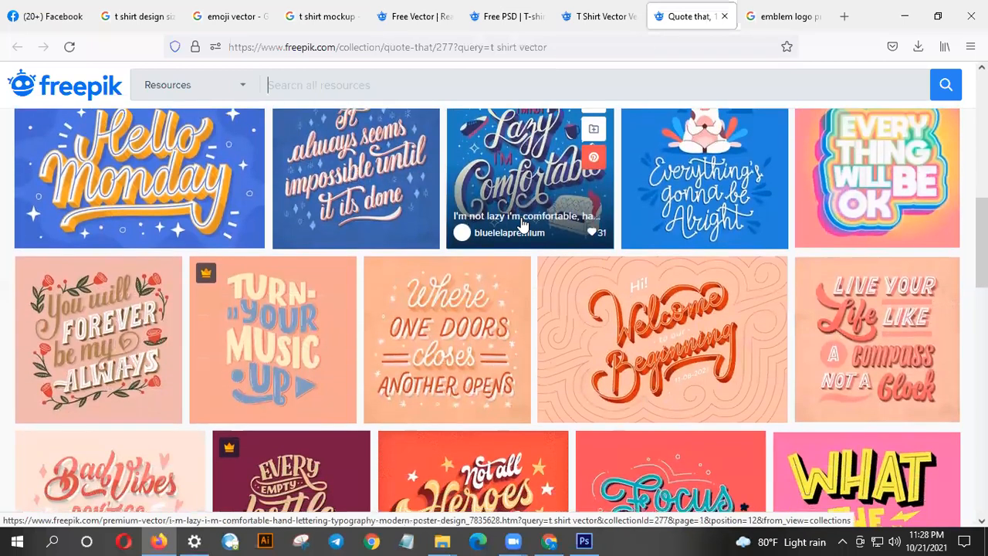
pyautogui.scroll(-2, 521, 224)
pyautogui.scroll(1, 522, 224)
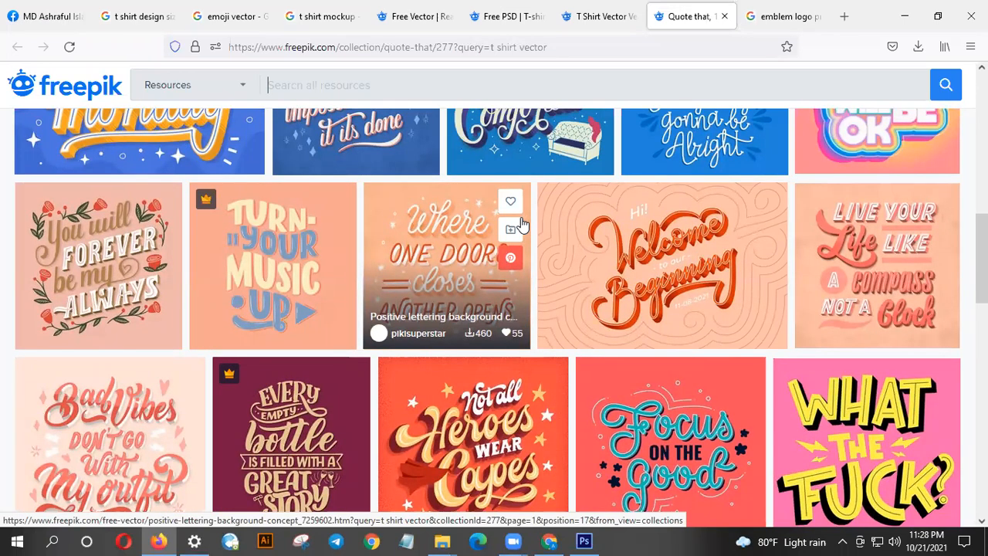
pyautogui.scroll(-3, 521, 224)
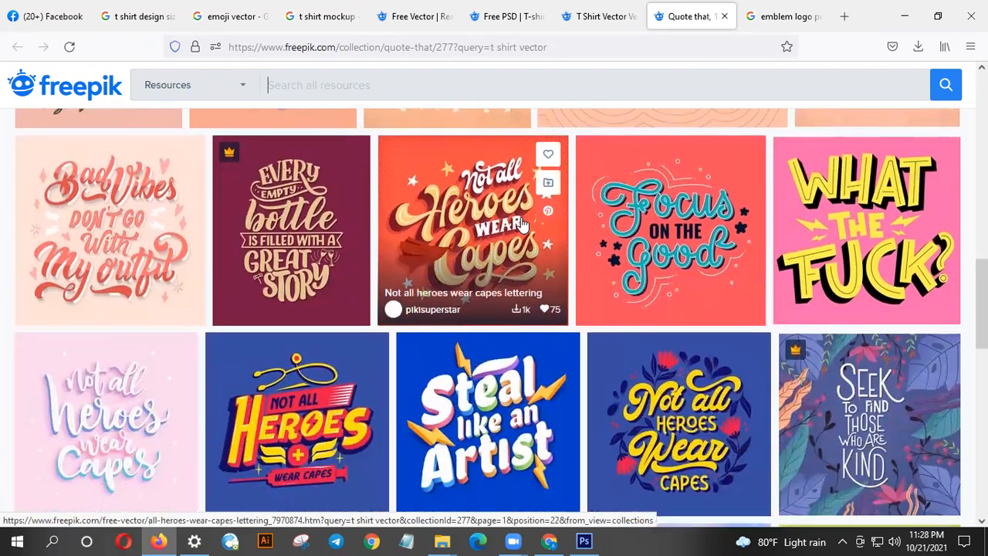
# - Look further through the "Quote that" collection and open the "Let your dreams be your wings" lettering in a new tab
pyautogui.scroll(-1, 521, 224)
pyautogui.scroll(1, 521, 224)
pyautogui.scroll(-1, 521, 224)
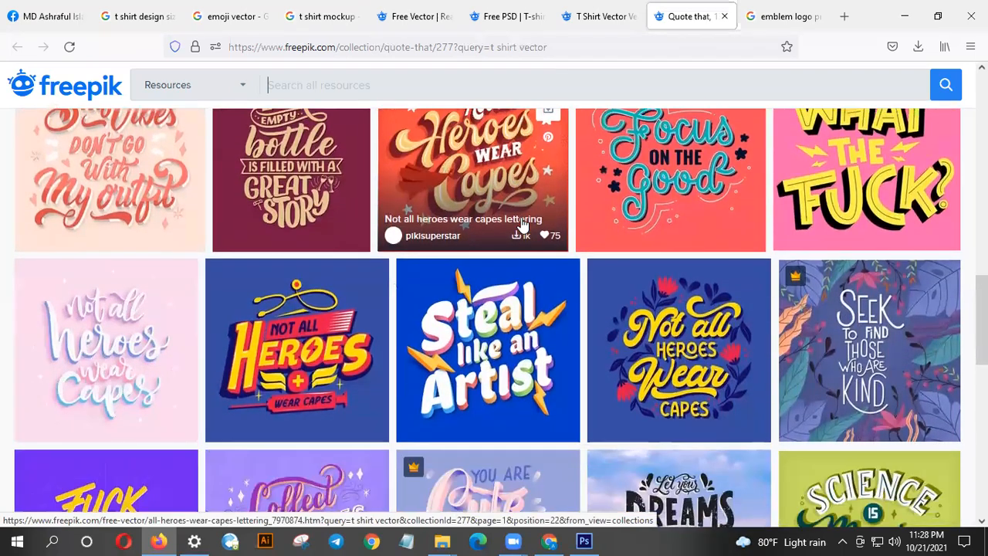
pyautogui.scroll(-1, 521, 224)
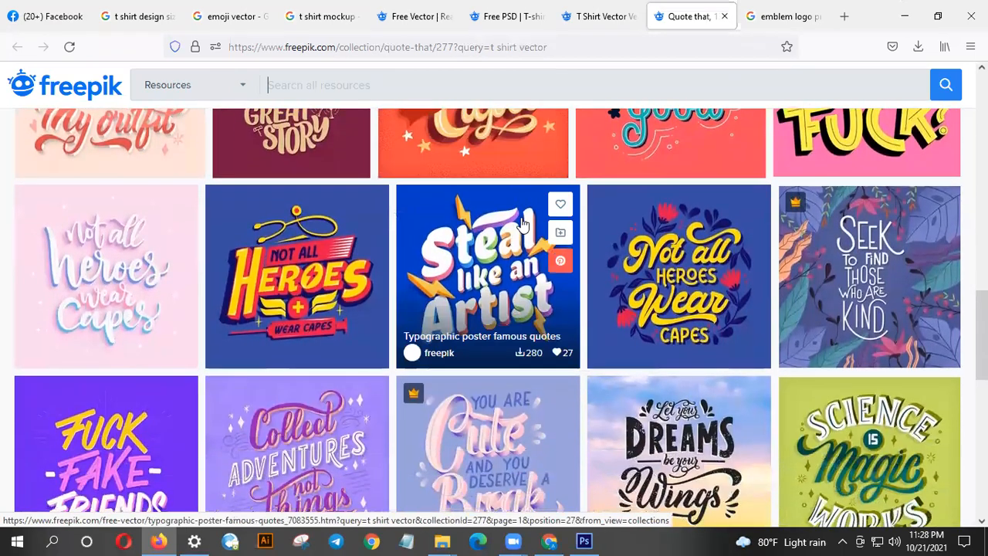
pyautogui.scroll(-1, 521, 224)
pyautogui.scroll(-2, 522, 224)
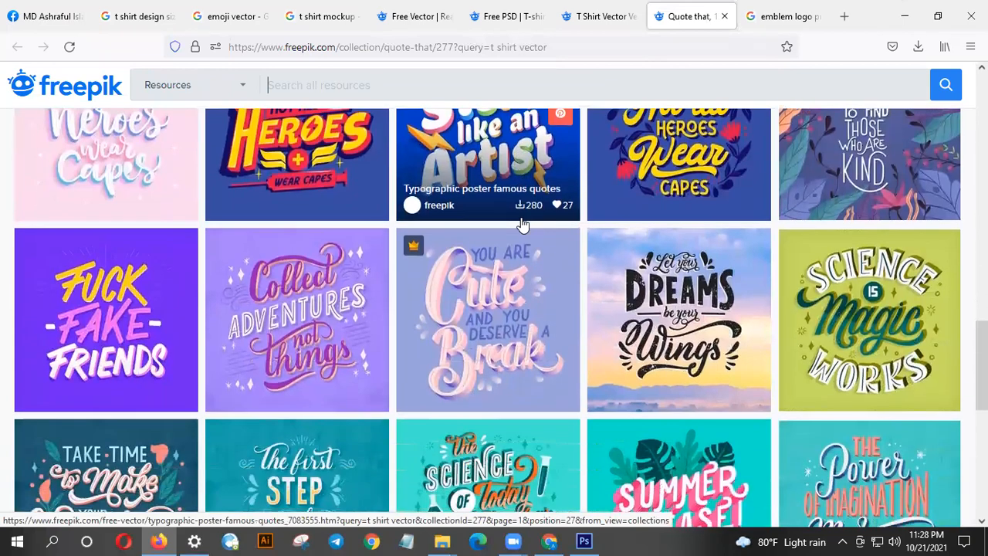
pyautogui.rightClick(638, 188)
pyautogui.click(683, 204)
pyautogui.click(708, 14)
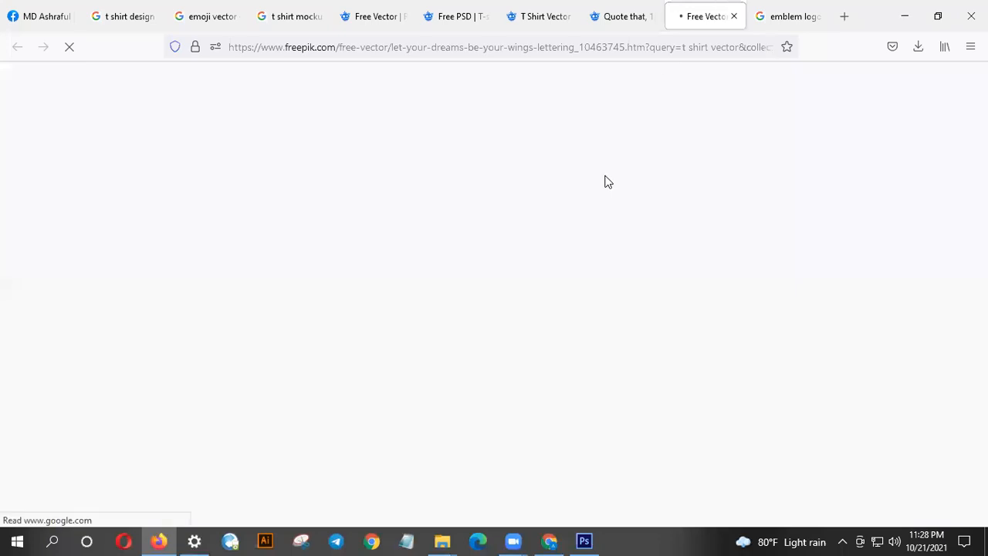
# - Examine the "Let your dreams be your wings" artwork and copy its preview image
pyautogui.scroll(-1, 600, 191)
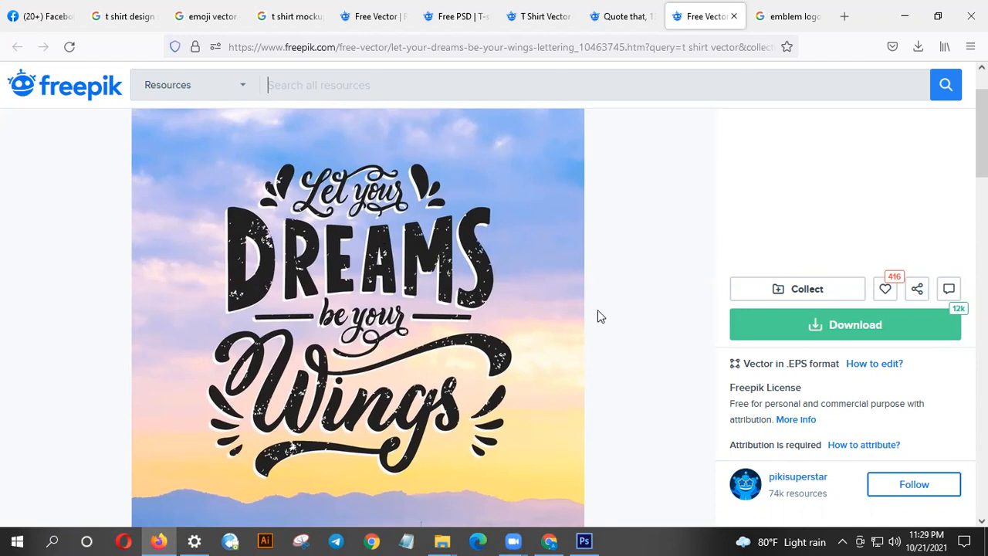
pyautogui.scroll(-2, 597, 309)
pyautogui.scroll(2, 598, 310)
pyautogui.rightClick(298, 218)
pyautogui.click(358, 273)
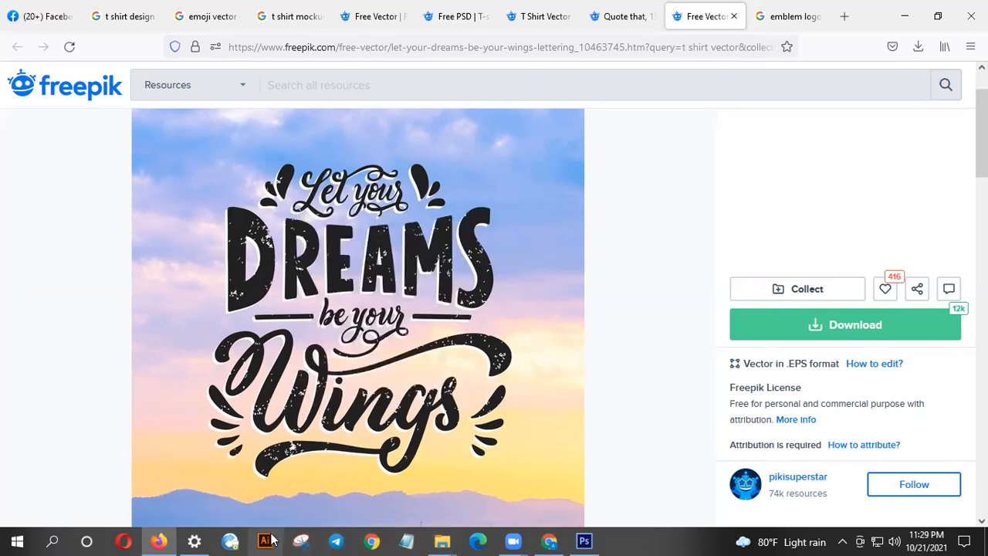
# - Close Photoshop with its open mockup documents and switch to a newly started Illustrator
pyautogui.click(584, 540)
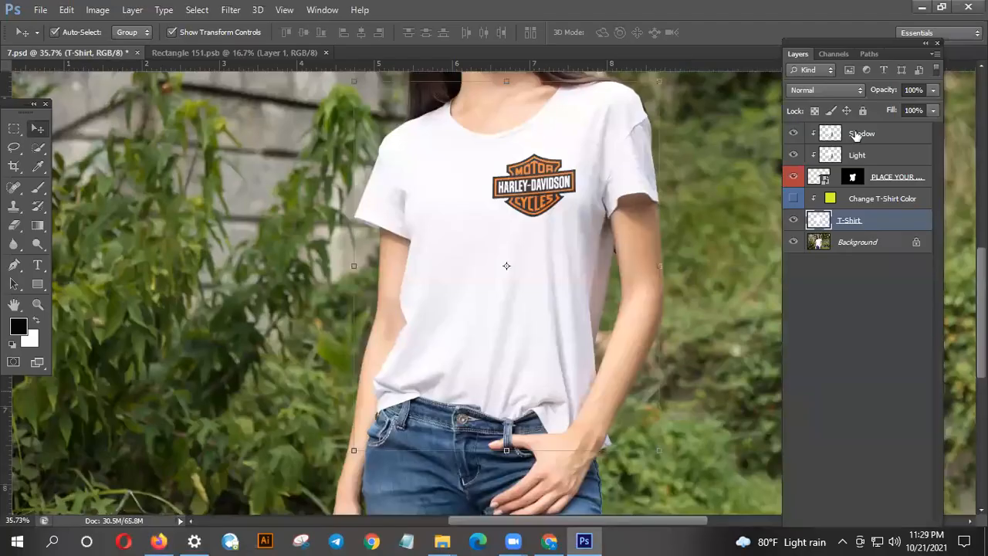
pyautogui.click(967, 7)
pyautogui.click(497, 211)
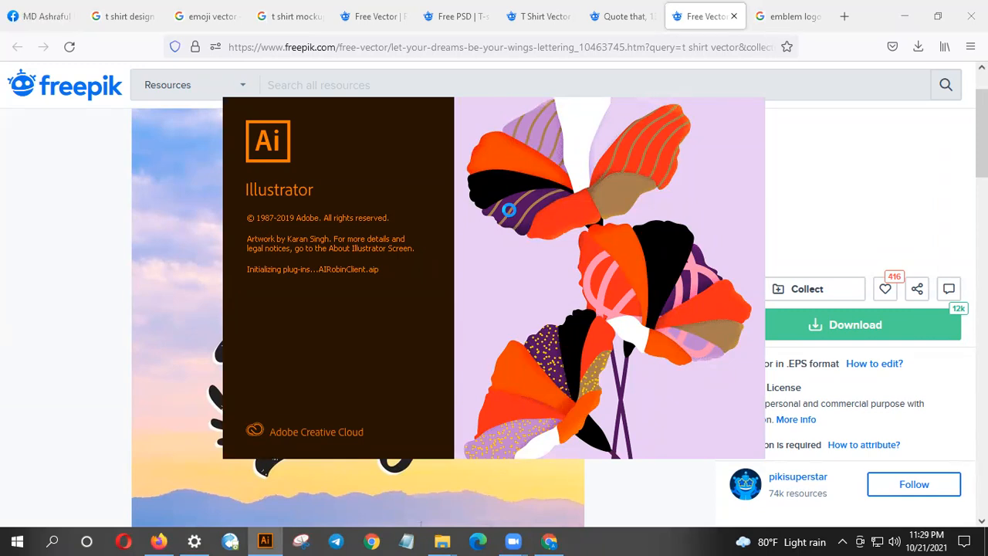
pyautogui.click(51, 384)
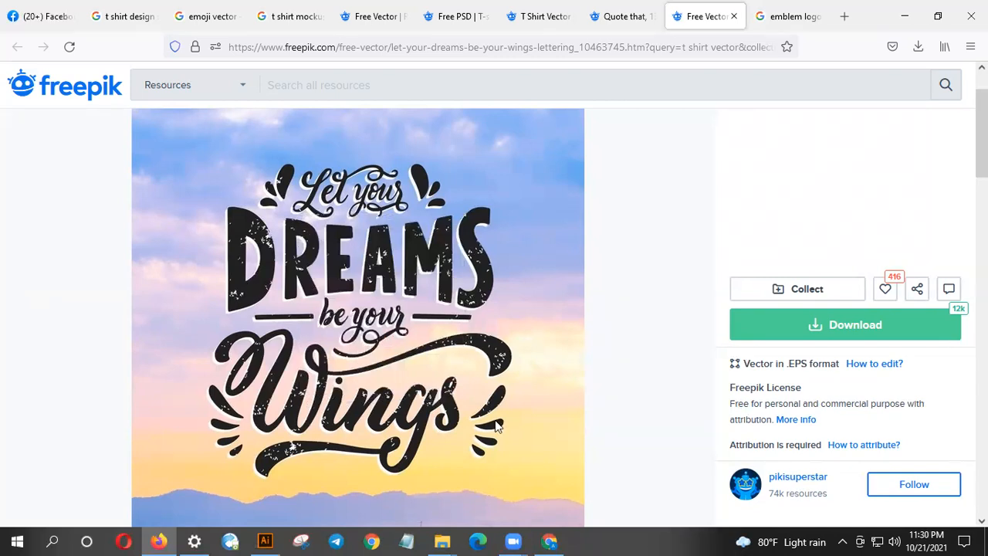
pyautogui.click(267, 540)
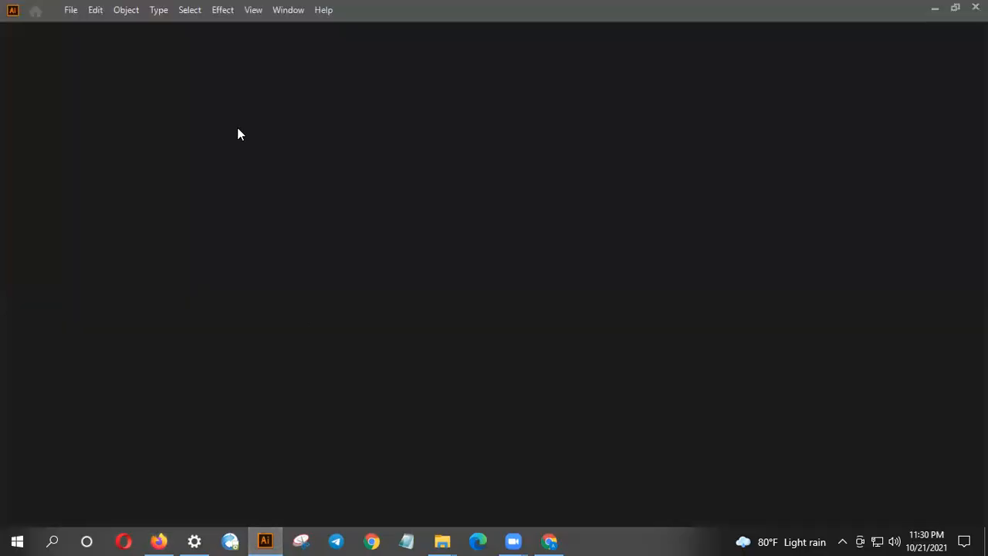
# - Create an 11 x 11 in CMYK document at 300 PPI and paste the copied lettering image beside the artboard's right edge
pyautogui.click(66, 10)
pyautogui.click(68, 28)
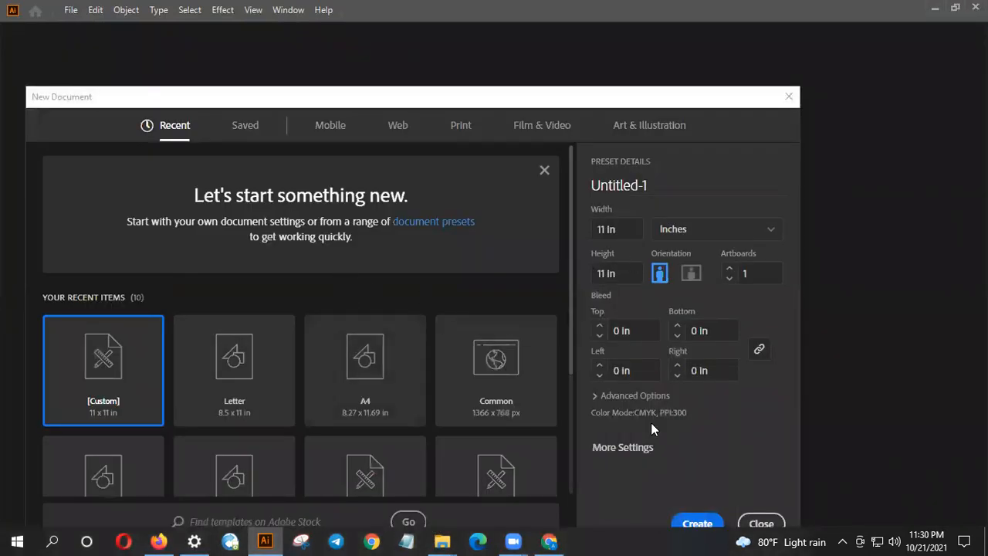
pyautogui.click(688, 524)
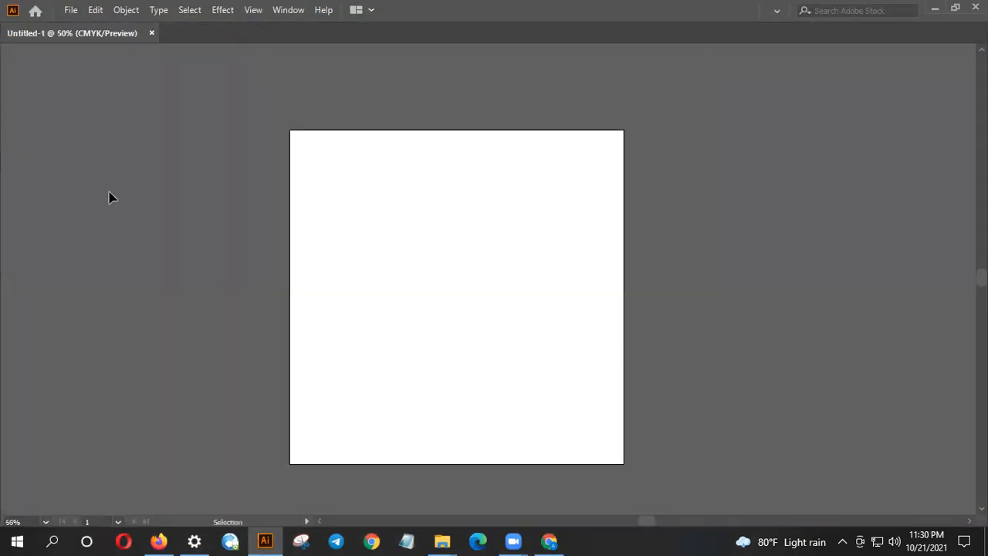
pyautogui.hotkey('ctrl', 'v')
pyautogui.moveTo(466, 289); pyautogui.dragTo(756, 308)
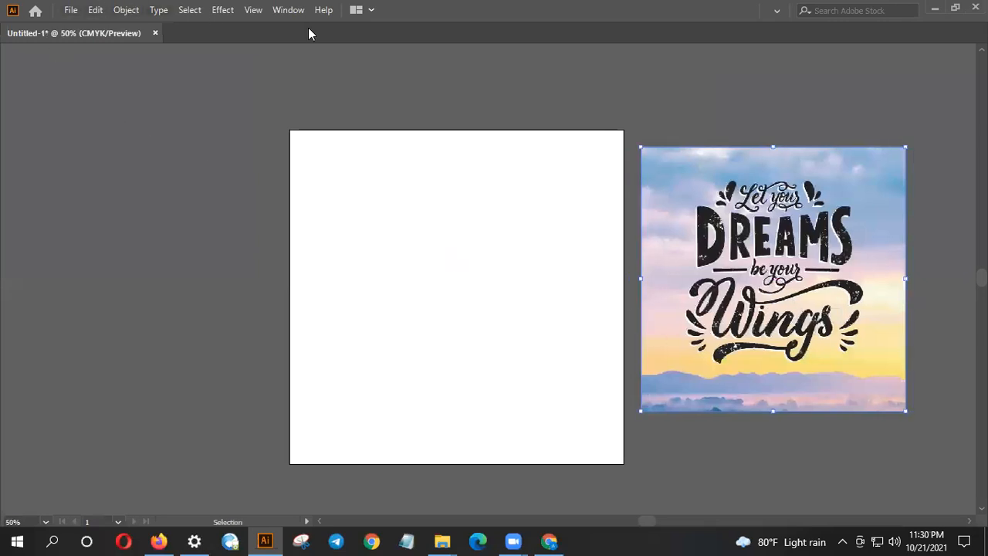
# - Display the Control bar and the Advanced toolbar in the workspace
pyautogui.click(286, 10)
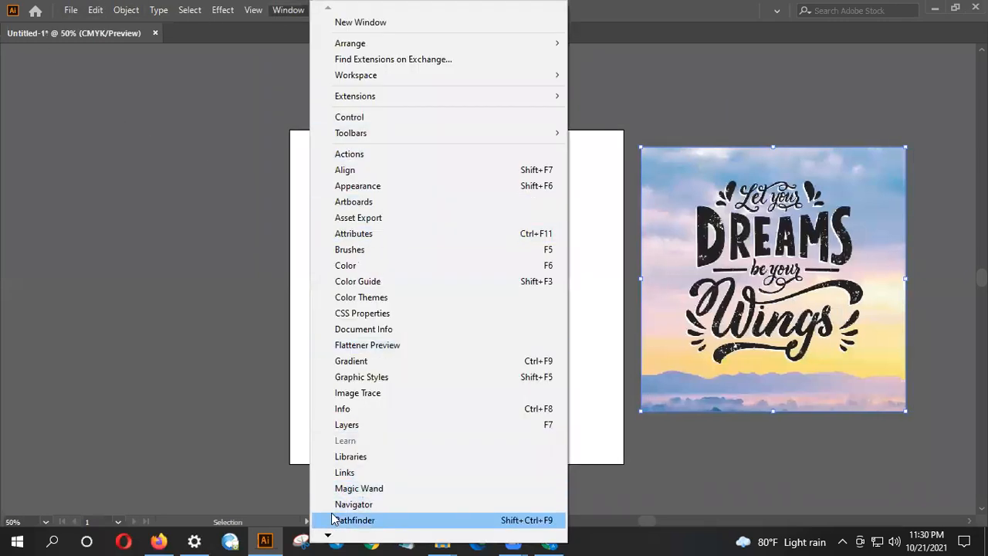
pyautogui.moveTo(332, 536)
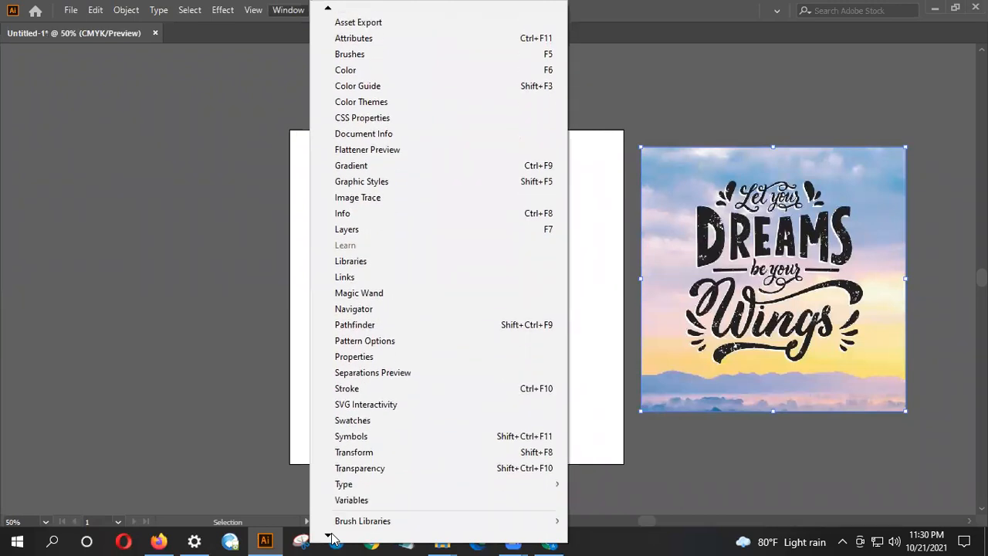
pyautogui.click(290, 11)
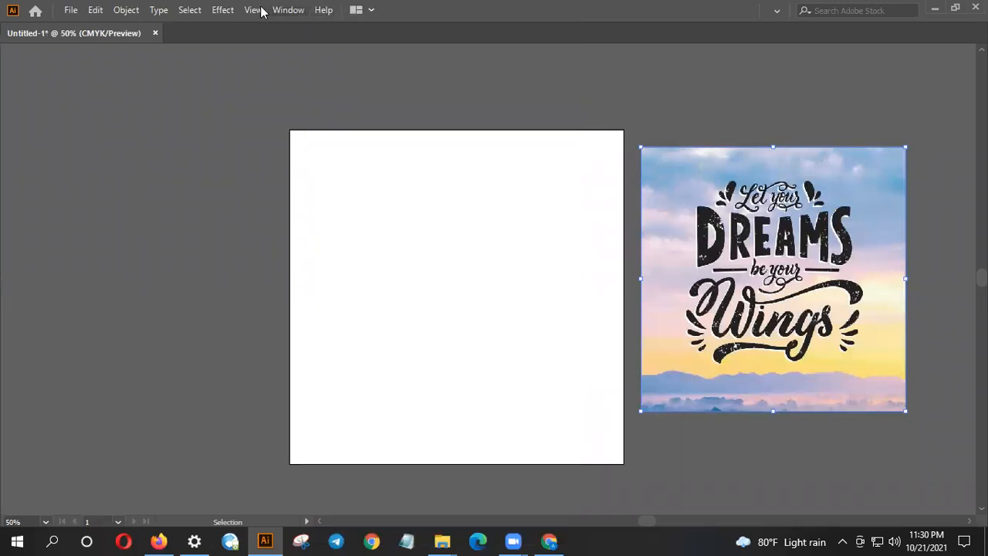
pyautogui.click(287, 11)
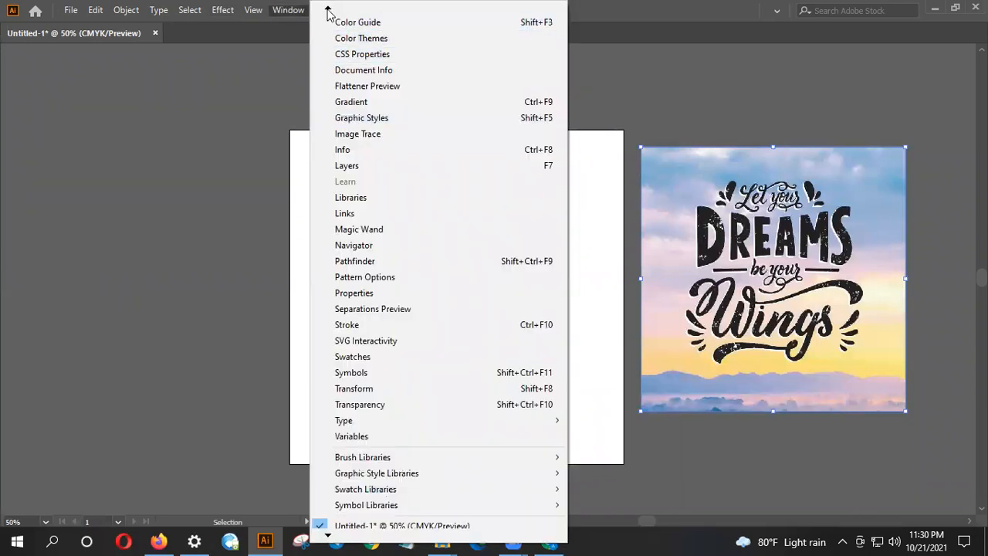
pyautogui.moveTo(327, 12)
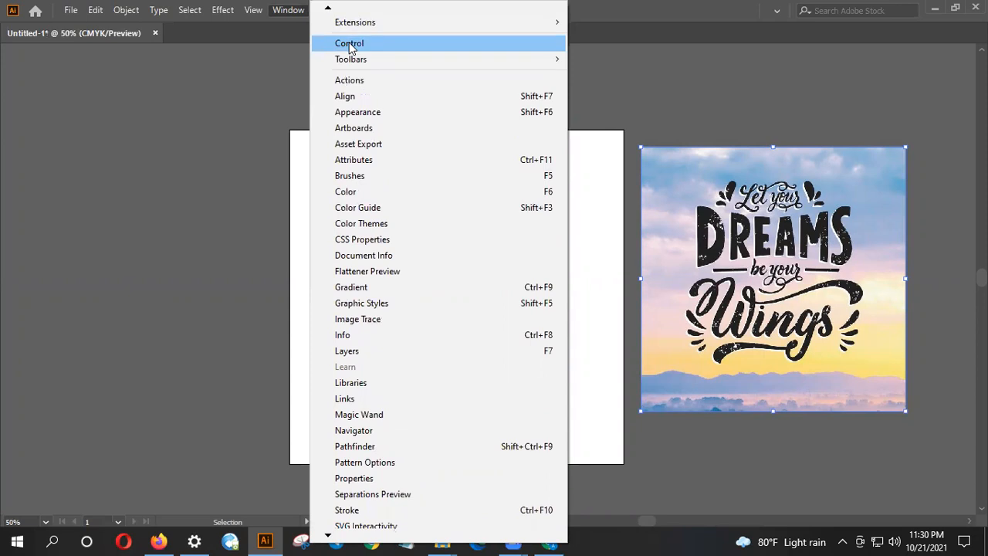
pyautogui.click(351, 44)
pyautogui.click(297, 11)
pyautogui.moveTo(363, 59)
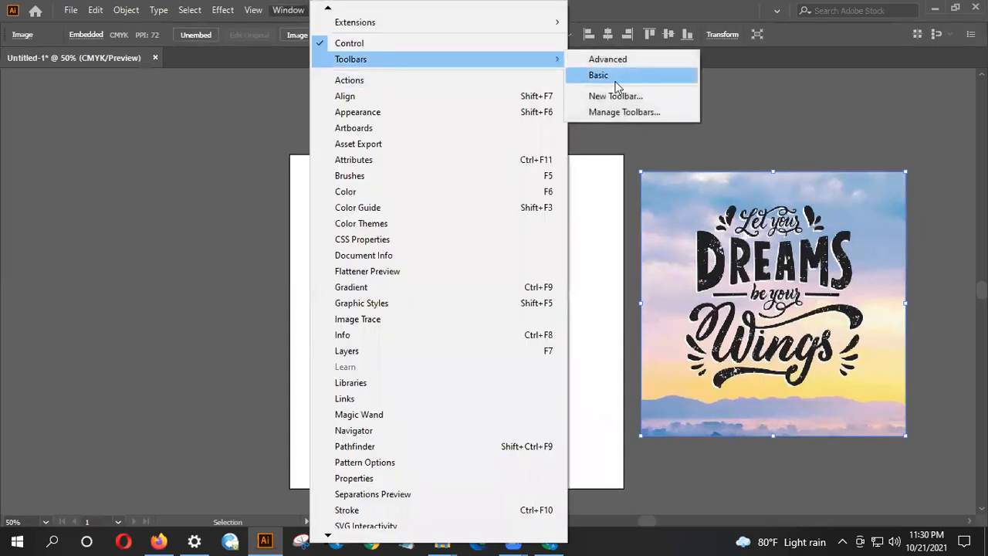
pyautogui.click(610, 61)
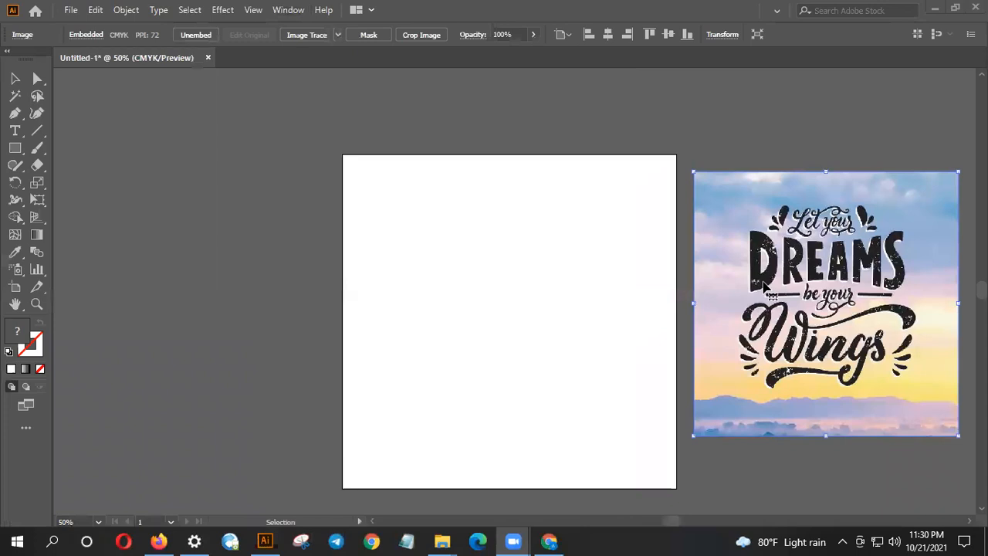
# - Add the text "Let Your" in the artboard's upper part and enlarge it to about 90 pt
pyautogui.click(21, 135)
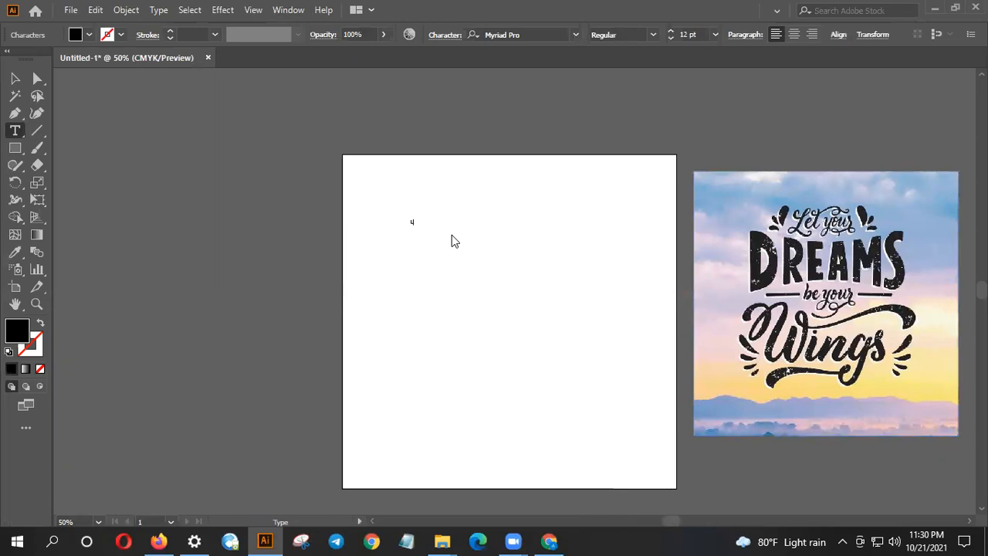
pyautogui.write('y')
pyautogui.press('Escape')
pyautogui.moveTo(433, 229); pyautogui.dragTo(565, 320)
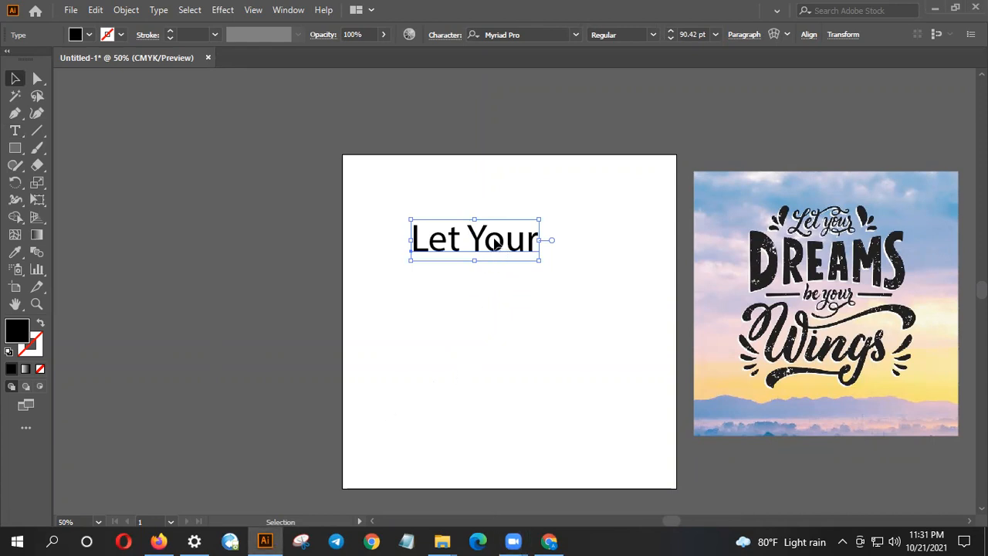
# - Duplicate the "Let Your" text directly below itself and change the copy to "DREAMS" in capitals
pyautogui.moveTo(518, 244); pyautogui.dragTo(520, 296)
pyautogui.press('t')
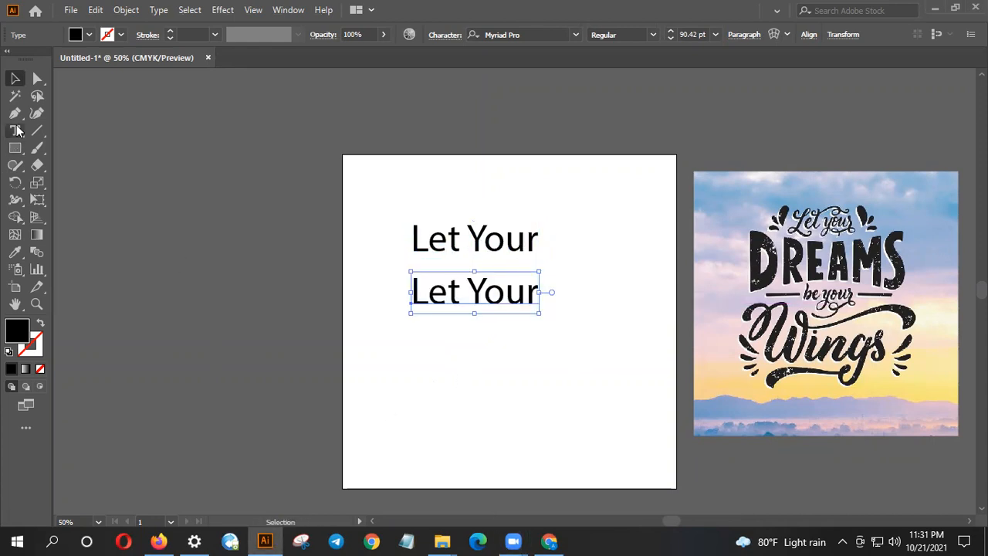
pyautogui.press('ctrl')
pyautogui.hotkey('ctrl', 'a')
pyautogui.write('Drea')
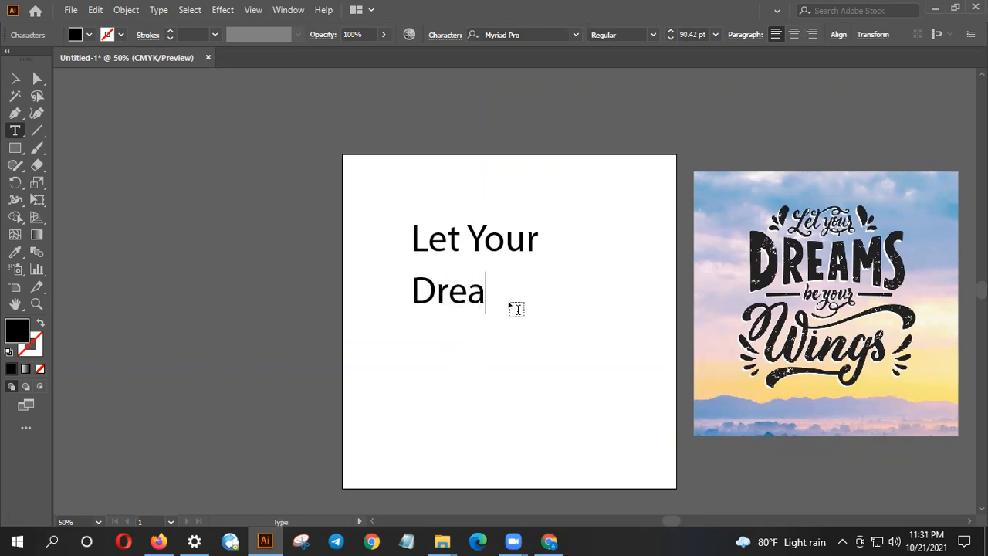
pyautogui.write('ms')
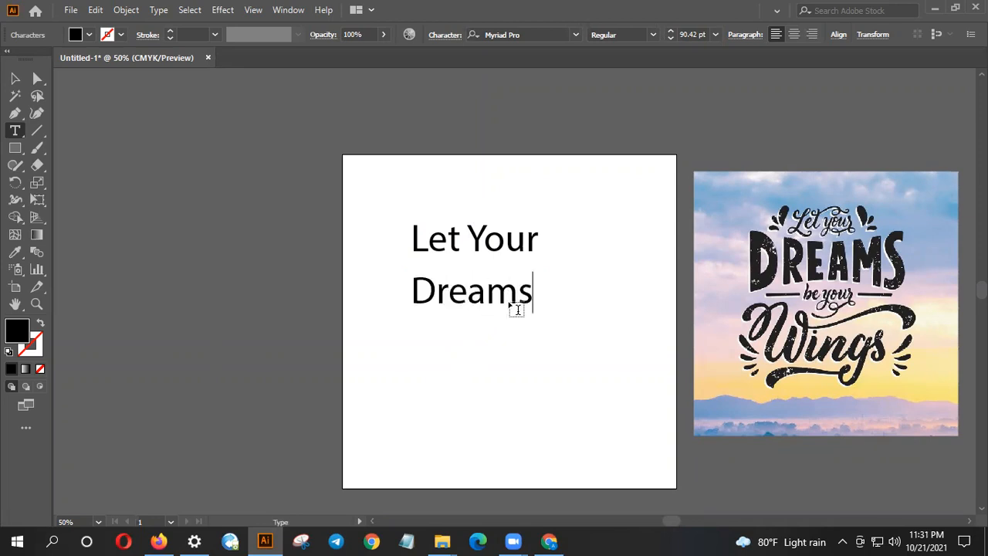
pyautogui.press('BackSpace')
pyautogui.press('BackSpace')
pyautogui.press('BackSpace')
pyautogui.press('BackSpace')
pyautogui.press('BackSpace')
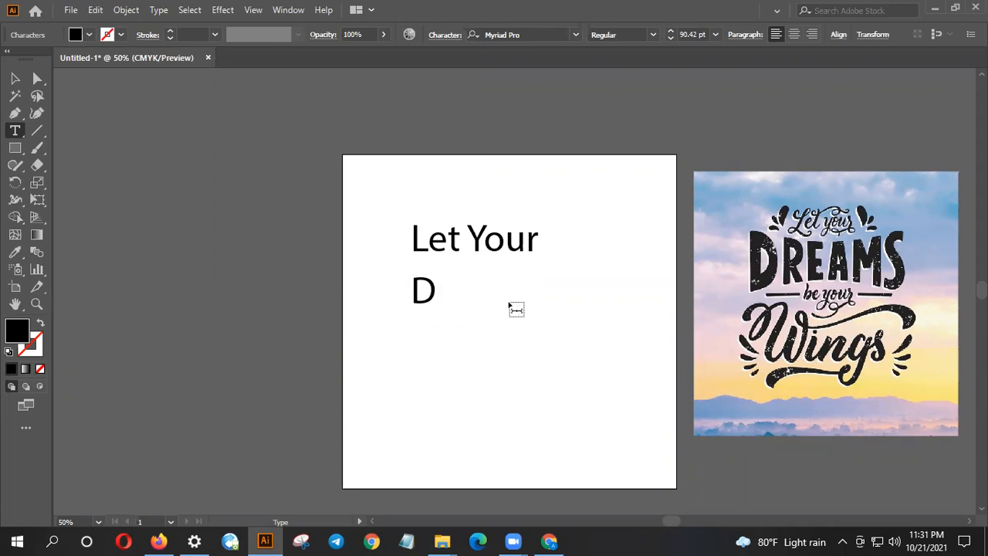
pyautogui.write('REAMS')
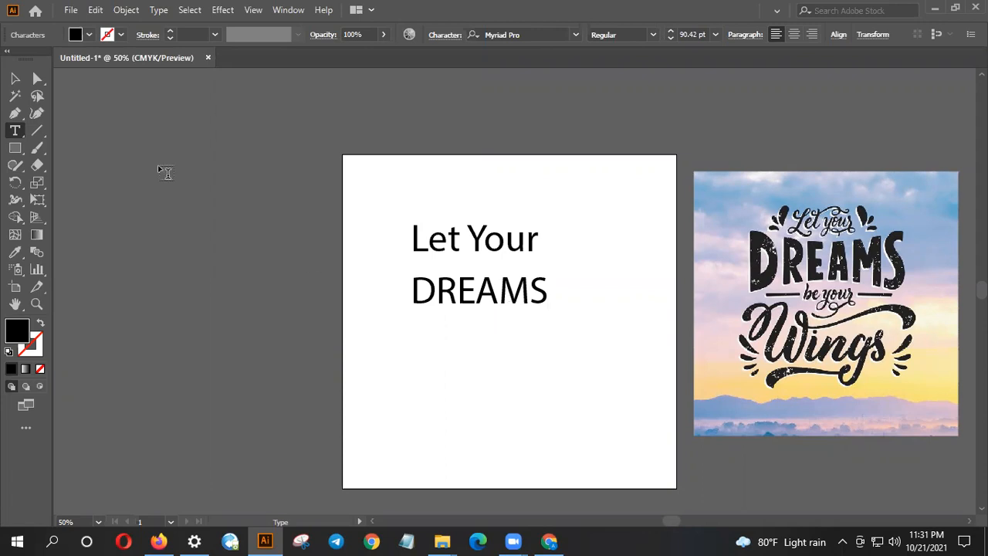
# - Duplicate the "Let Your" text below "DREAMS" and change the copy to "be your"
pyautogui.click(15, 78)
pyautogui.click(505, 239)
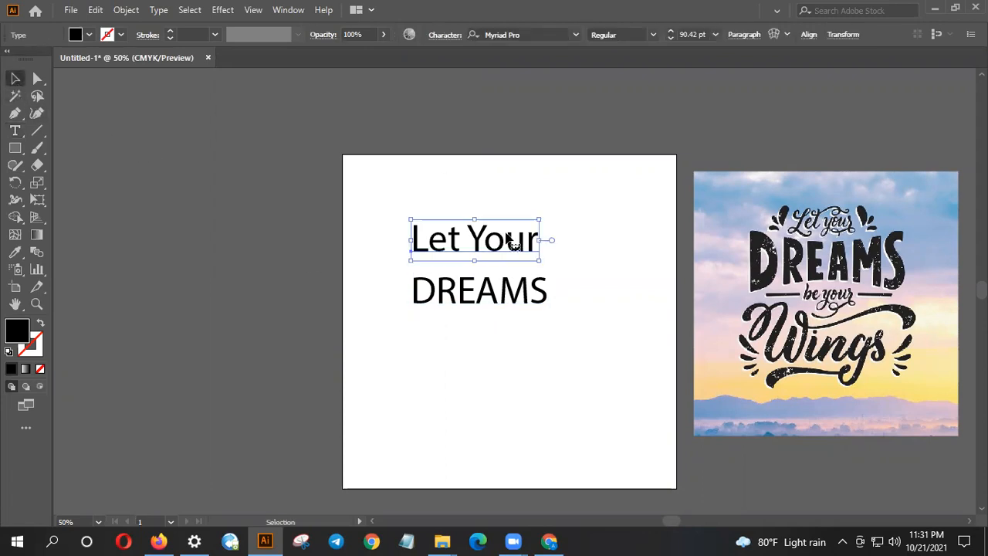
pyautogui.moveTo(505, 239); pyautogui.dragTo(506, 331)
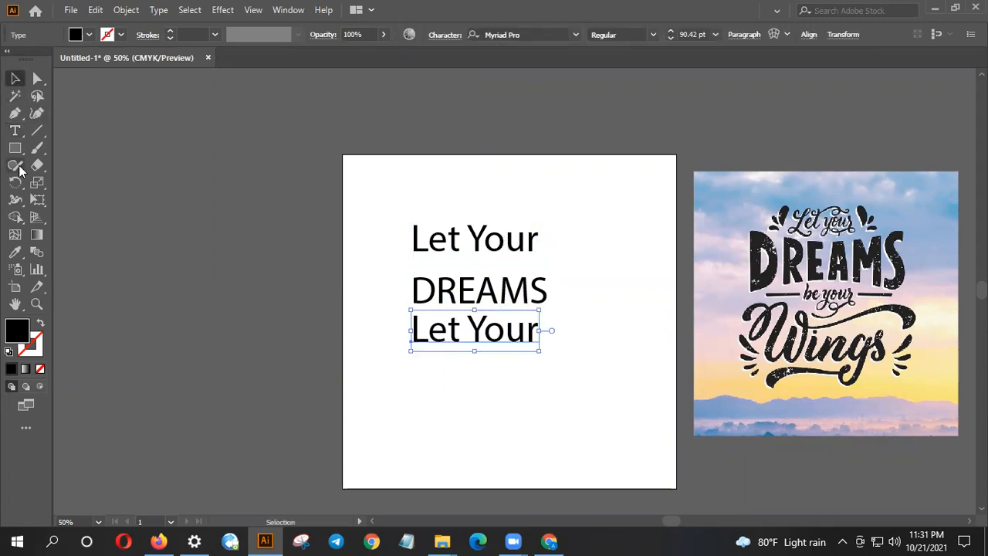
pyautogui.click(14, 130)
pyautogui.click(494, 332)
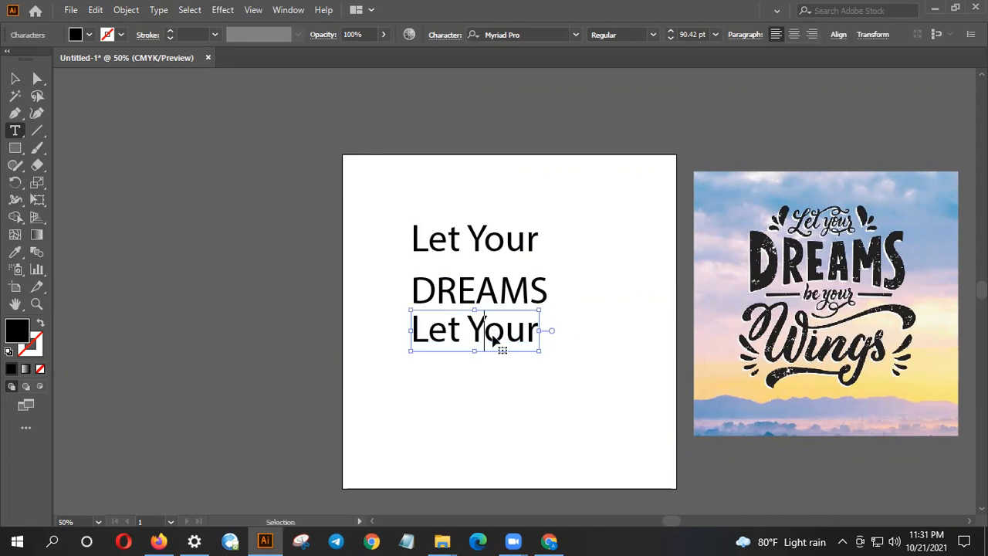
pyautogui.tripleClick(494, 333)
pyautogui.write('b')
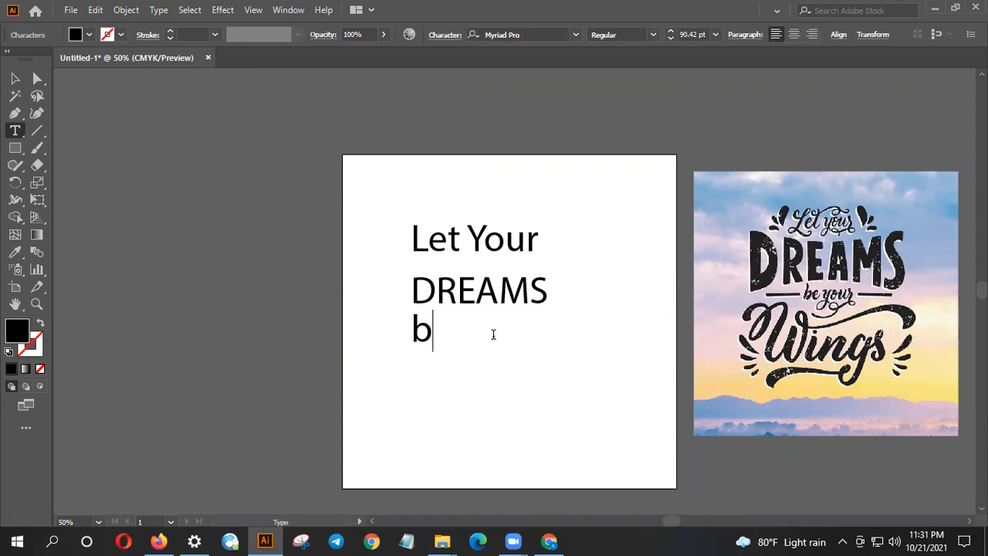
pyautogui.write('e y')
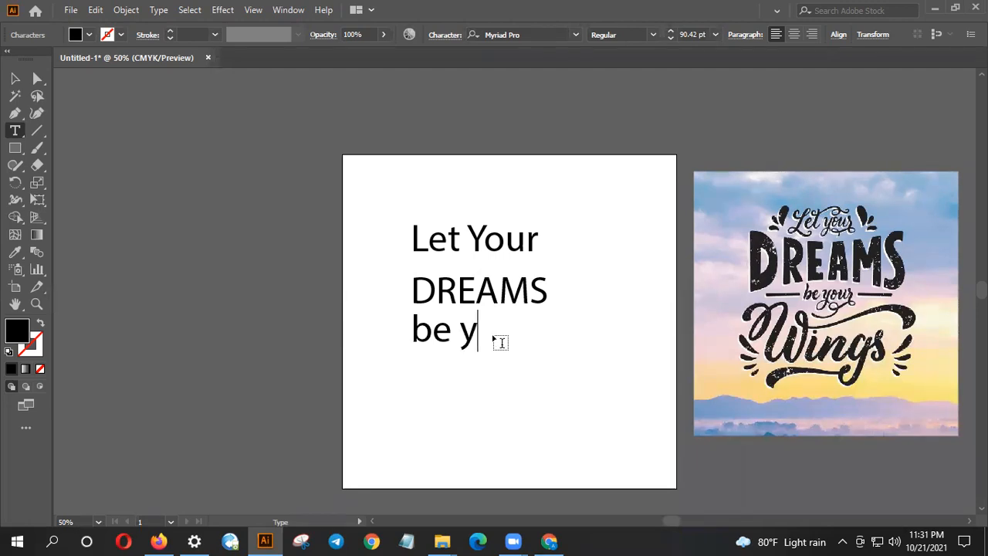
pyautogui.write('our')
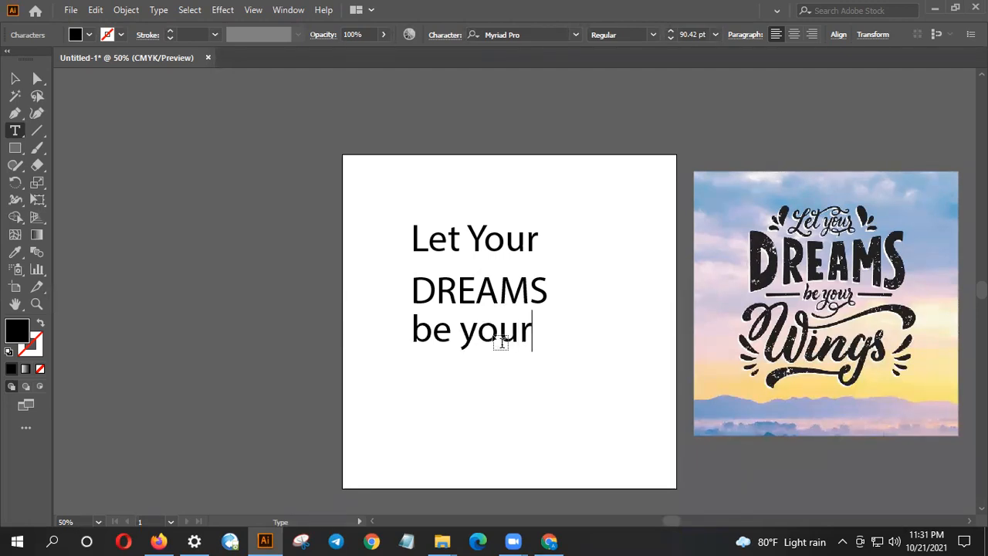
pyautogui.press('Escape')
pyautogui.click(275, 197)
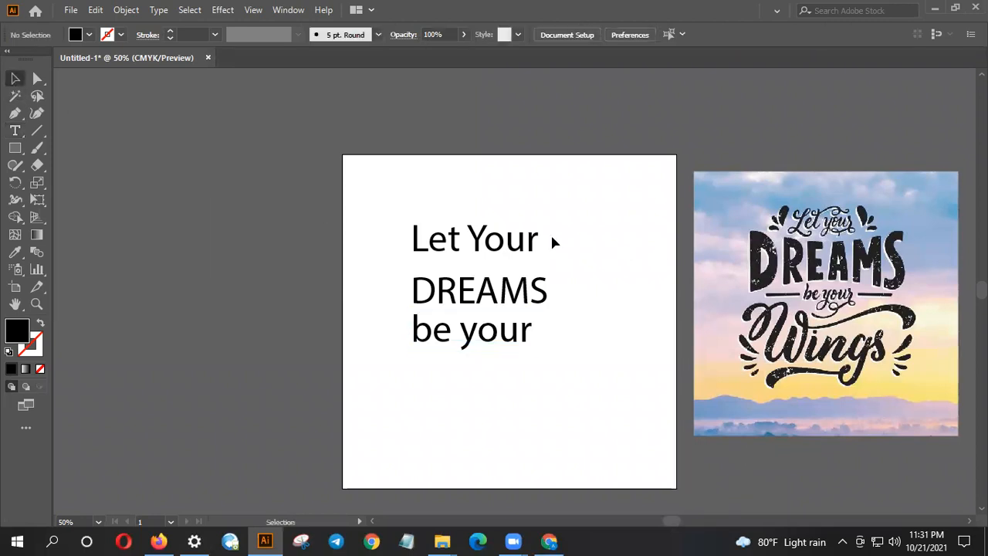
# - Duplicate the "DREAMS" text below "be your" and change the copy to "WINGS"
pyautogui.click(515, 292)
pyautogui.moveTo(514, 298); pyautogui.dragTo(517, 378)
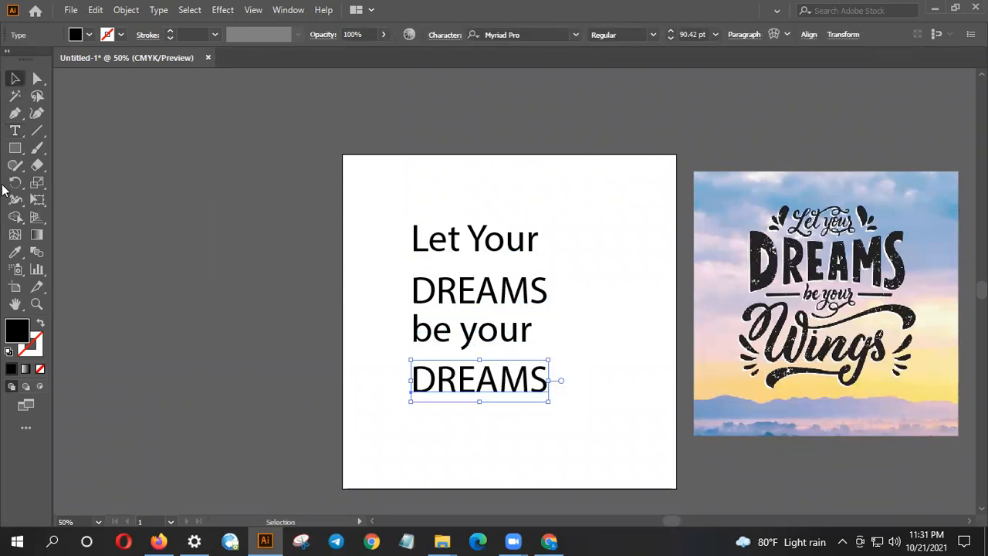
pyautogui.click(14, 132)
pyautogui.click(529, 397)
pyautogui.doubleClick(527, 397)
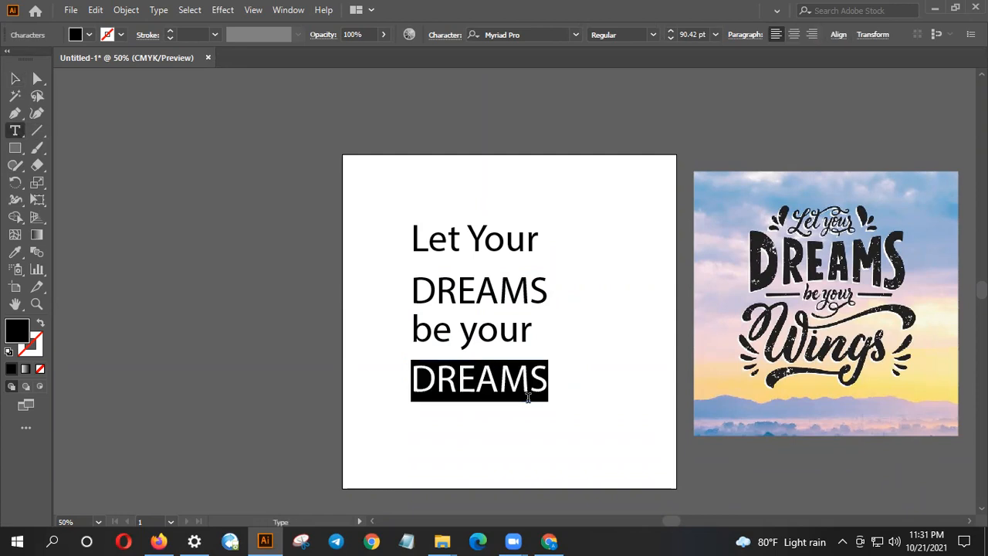
pyautogui.write('W')
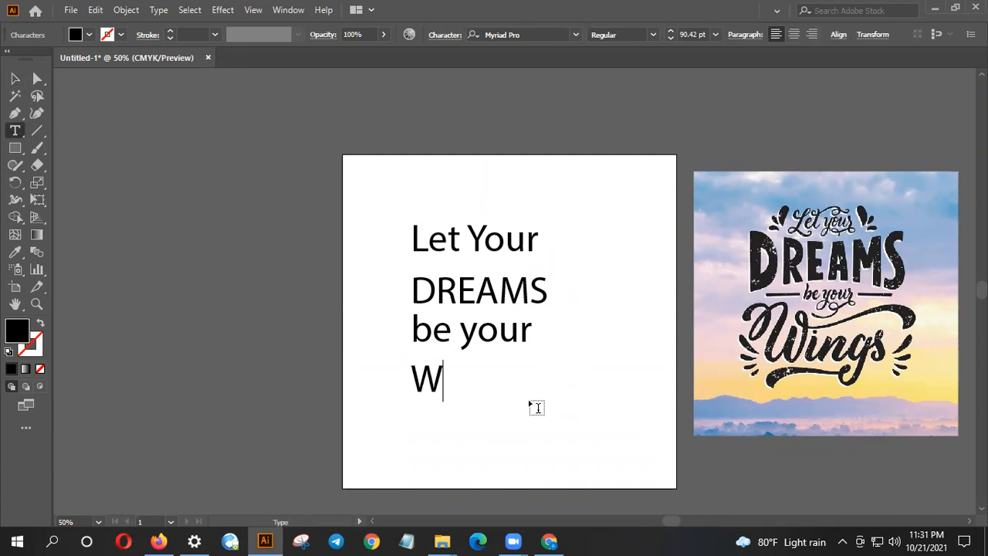
pyautogui.write('ING')
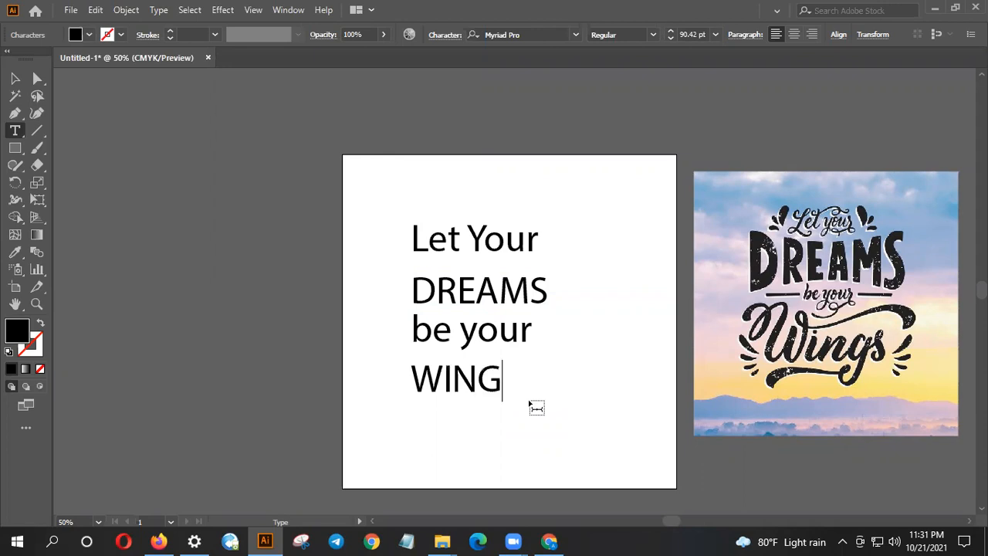
pyautogui.write('S')
pyautogui.press('Escape')
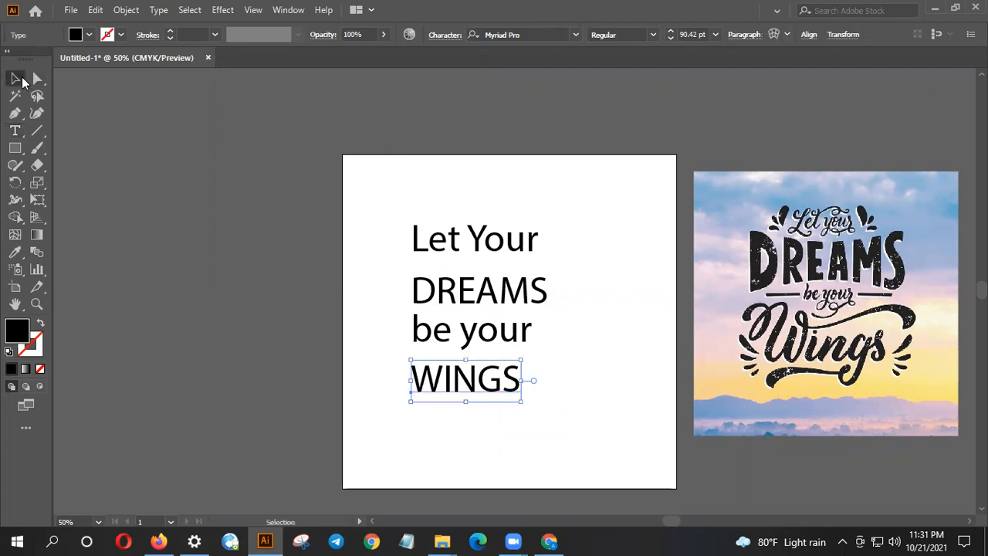
pyautogui.click(198, 183)
# - Show the rulers and place two vertical guides inside the left and right edges of the artboard as margins
pyautogui.press('ctrl')
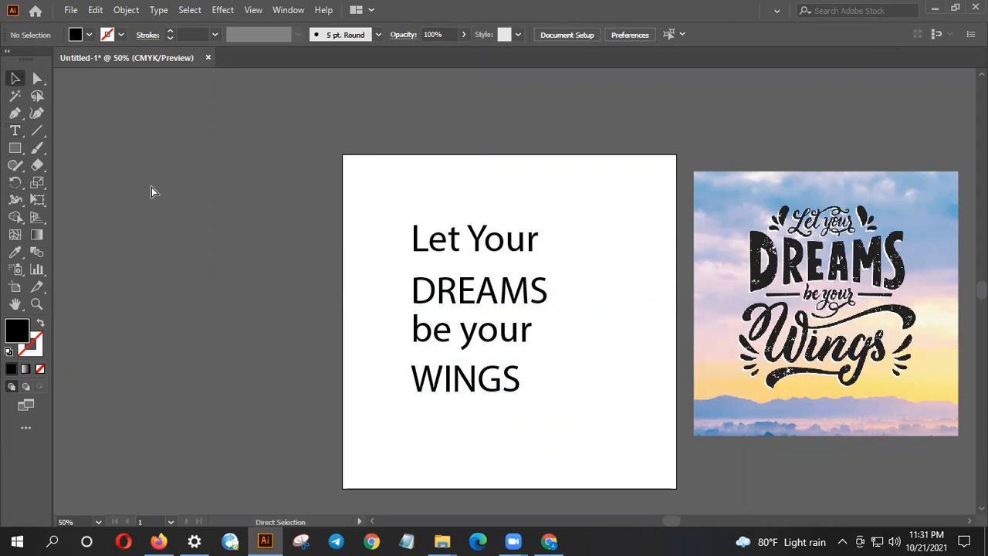
pyautogui.hotkey('ctrl', 'r')
pyautogui.moveTo(62, 284); pyautogui.dragTo(400, 294)
pyautogui.moveTo(60, 260); pyautogui.dragTo(631, 321)
# - Move the four text lines between the guides and place a spare copy of them beside the artboard's left edge
pyautogui.moveTo(533, 426); pyautogui.dragTo(481, 223)
pyautogui.moveTo(360, 172); pyautogui.dragTo(648, 159)
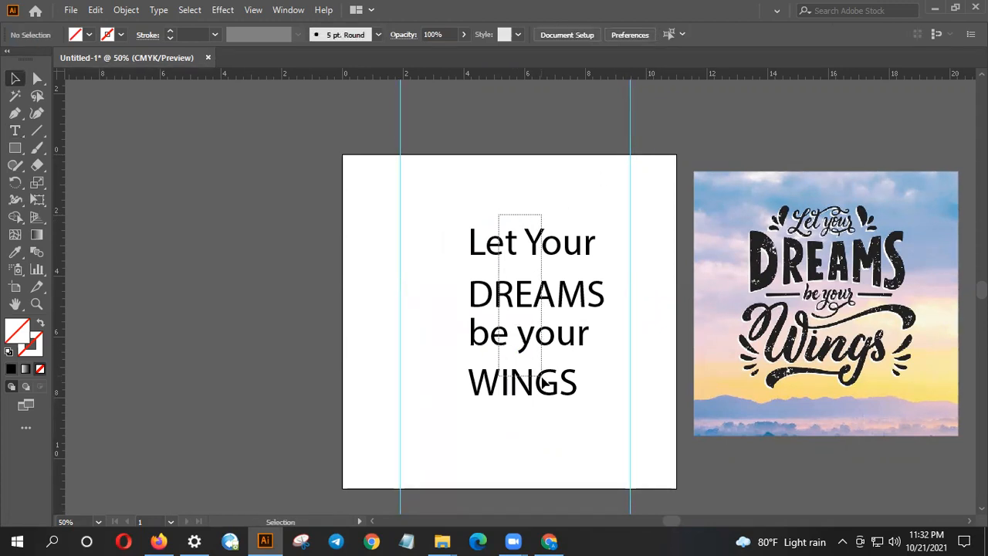
pyautogui.click(564, 399)
pyautogui.moveTo(539, 380); pyautogui.dragTo(272, 379)
pyautogui.click(443, 285)
pyautogui.moveTo(443, 285); pyautogui.dragTo(473, 287)
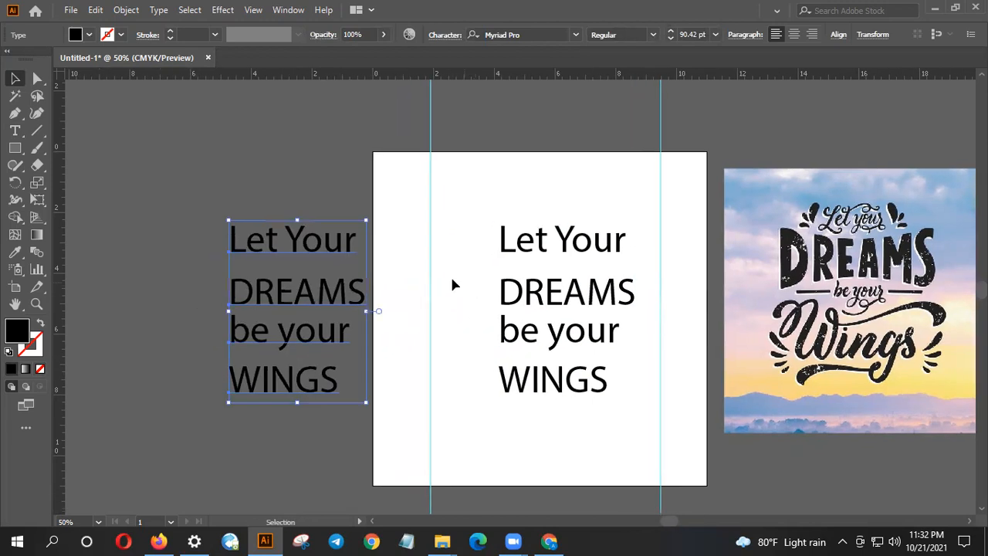
pyautogui.click(437, 280)
# - Select the four text lines on the artboard and set their font to newfrench
pyautogui.click(552, 244)
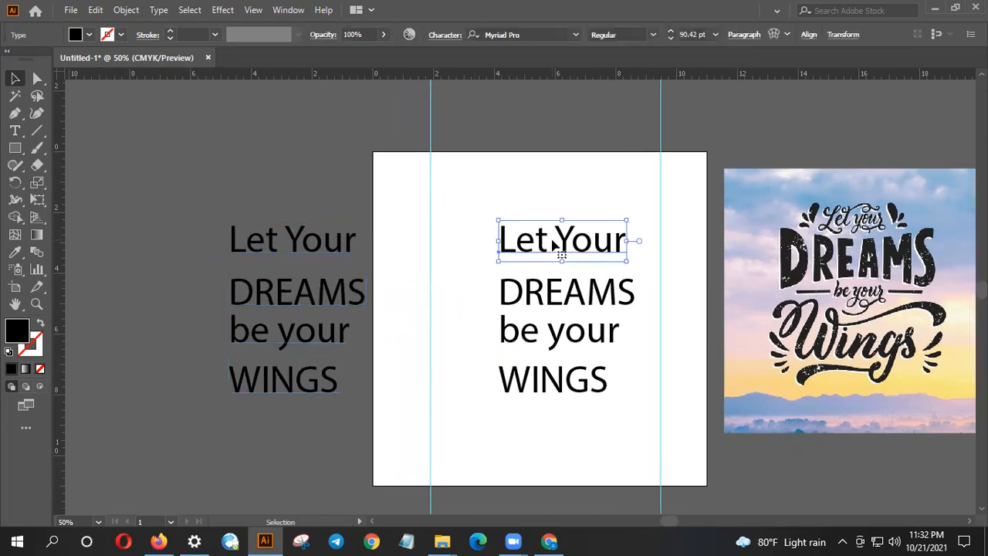
pyautogui.moveTo(511, 204); pyautogui.dragTo(542, 405)
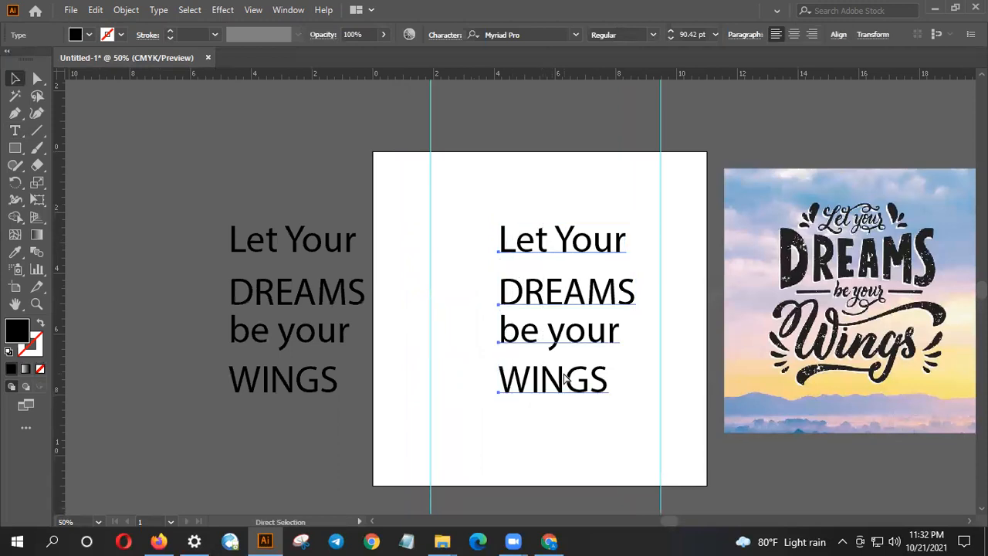
pyautogui.hotkey('ctrl', 't')
pyautogui.click(606, 127)
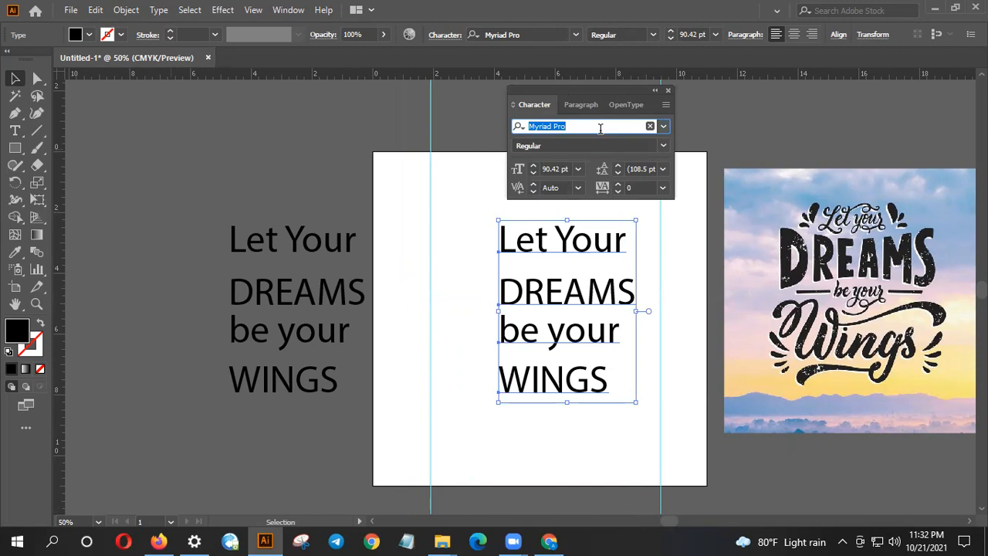
pyautogui.write('newfrench')
pyautogui.press('Return')
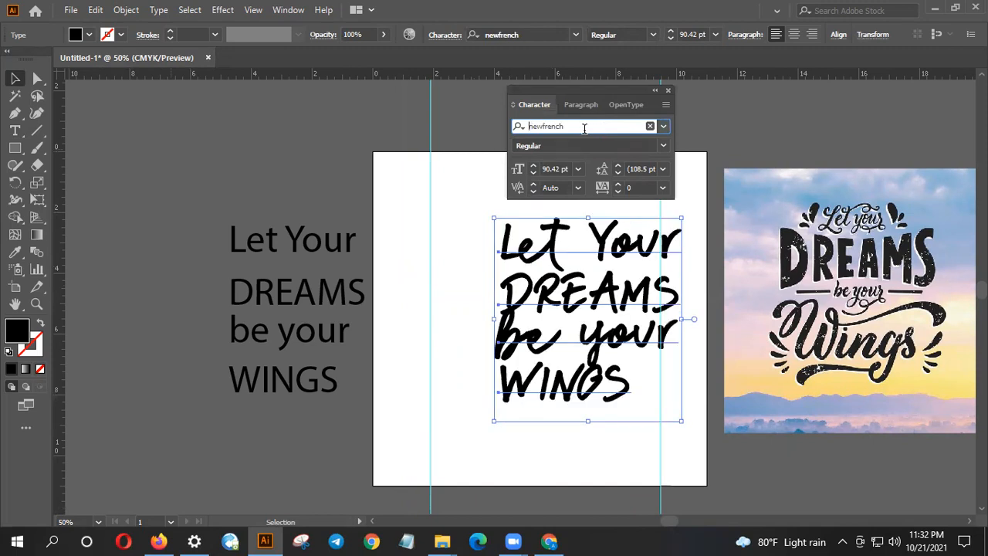
# - Try successive installed fonts on the four artboard text lines, from Open Sans through Poppins and Rammetto One Regular to RinkiySushreeMJ
pyautogui.press('Down')
pyautogui.press('Down')
pyautogui.press('Down')
pyautogui.press('Down')
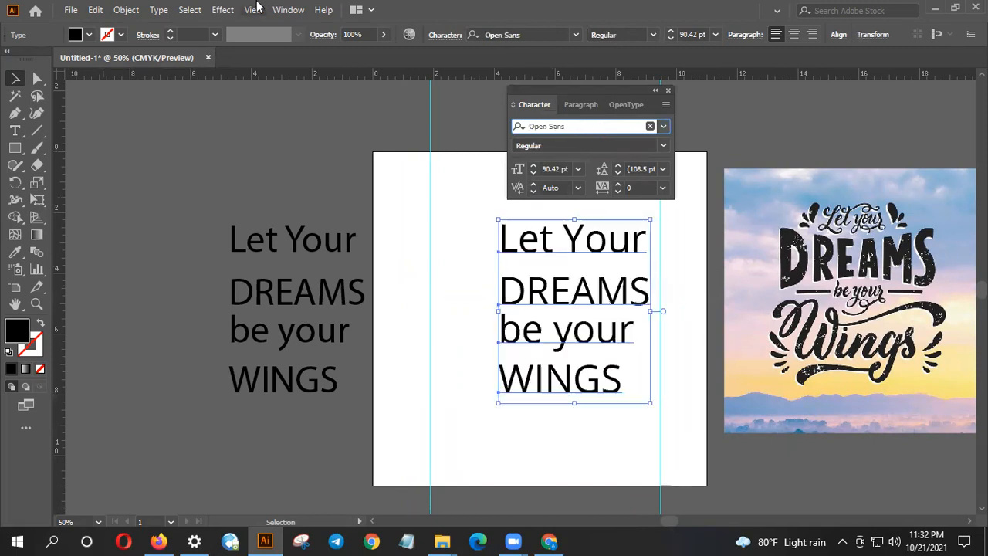
pyautogui.press('Down')
pyautogui.press('Down')
pyautogui.press('Down')
pyautogui.press('Down')
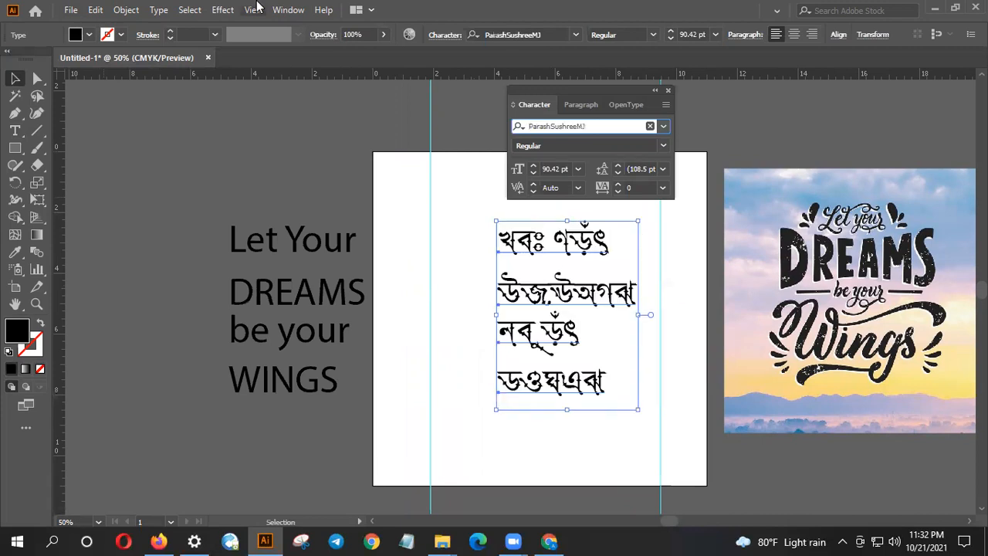
pyautogui.press('Down')
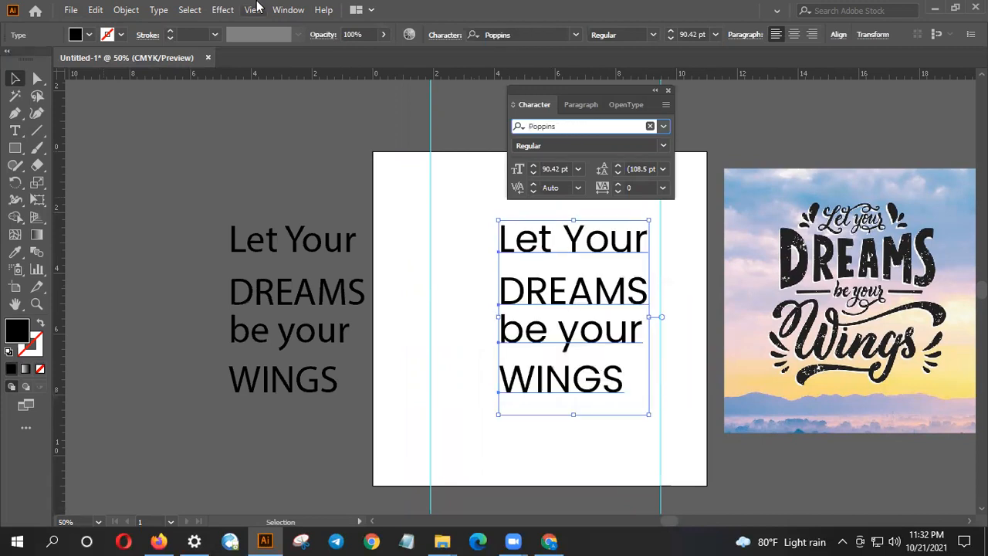
pyautogui.press('Down')
pyautogui.press('Down')
pyautogui.press('Down')
pyautogui.press('Down')
pyautogui.press('Down')
pyautogui.press('Down')
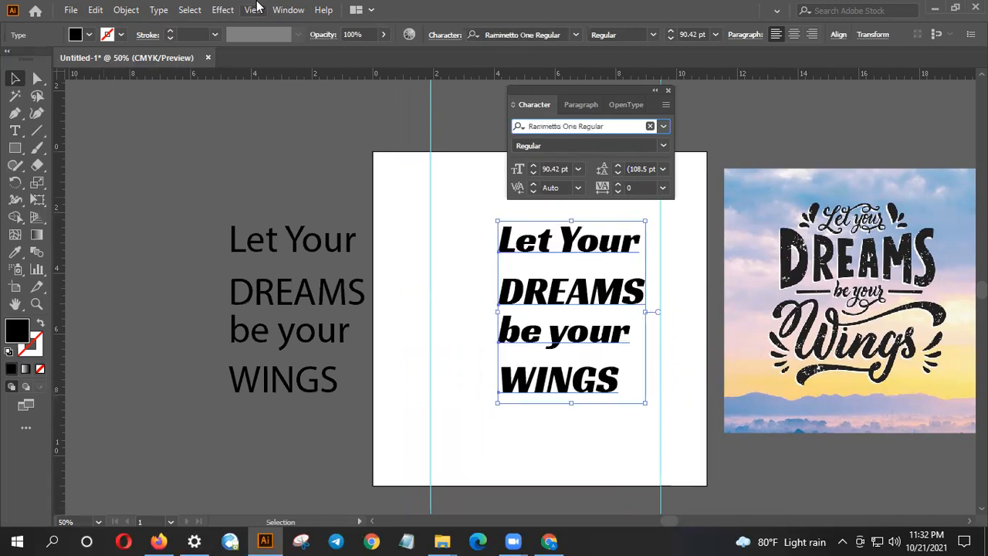
pyautogui.press('Down')
pyautogui.press('Down')
pyautogui.press('Down')
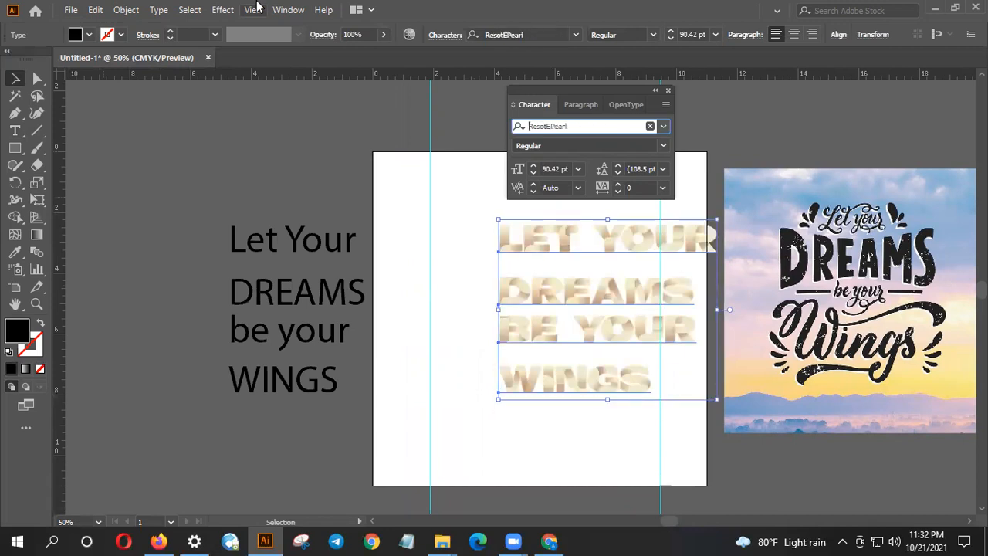
pyautogui.press('Down')
pyautogui.press('Up')
pyautogui.press('Down')
pyautogui.press('Down')
pyautogui.press('Down')
pyautogui.press('Down')
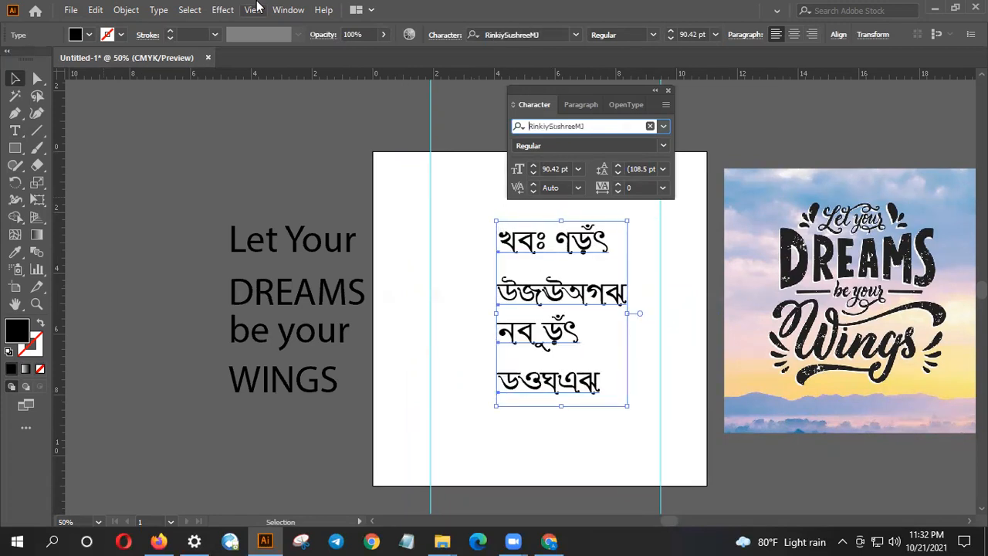
# - Preview the installed fonts one after another on the selected quote text on the artboard, from RinkiySushreeMJ to Gugi Regular
pyautogui.press('Down')
pyautogui.press('Down')
pyautogui.press('Down')
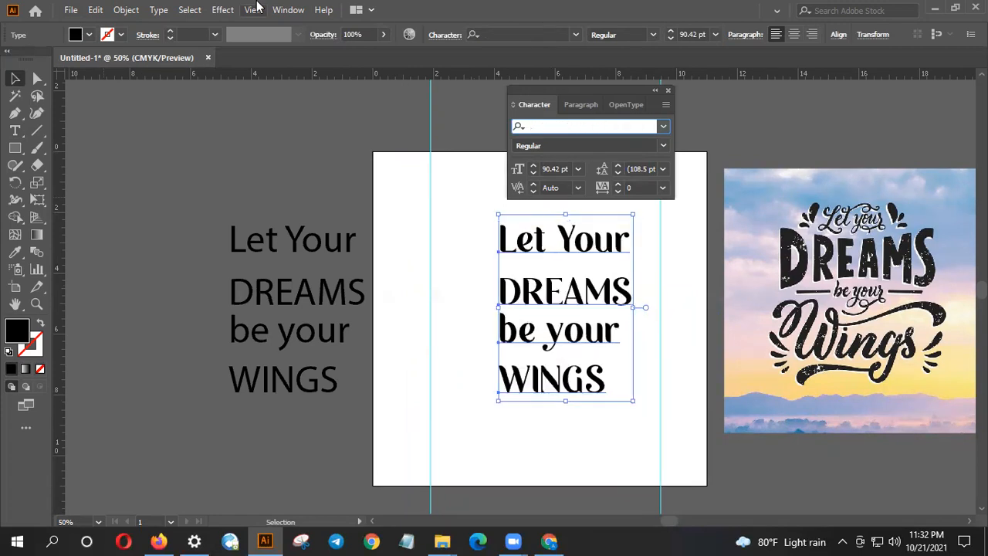
pyautogui.press('Down')
pyautogui.press('Down')
pyautogui.press('Down')
pyautogui.press('Down')
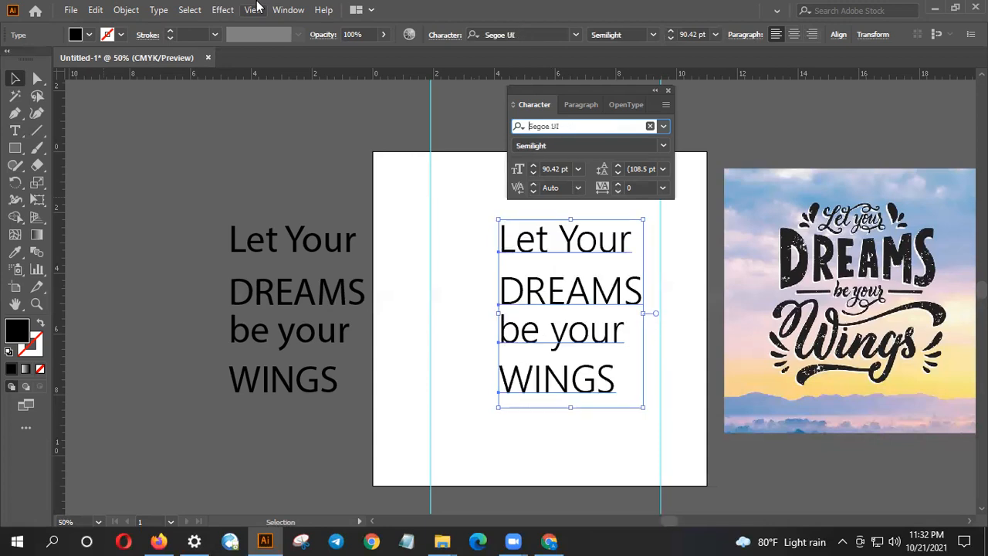
pyautogui.press('Down')
pyautogui.press('Down')
pyautogui.press('Down')
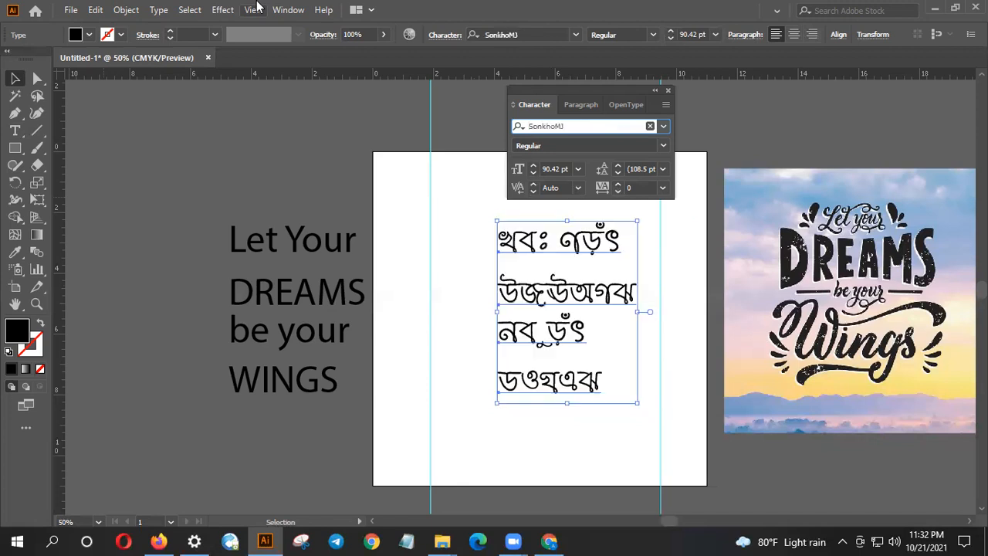
pyautogui.press('Down')
pyautogui.press('Down')
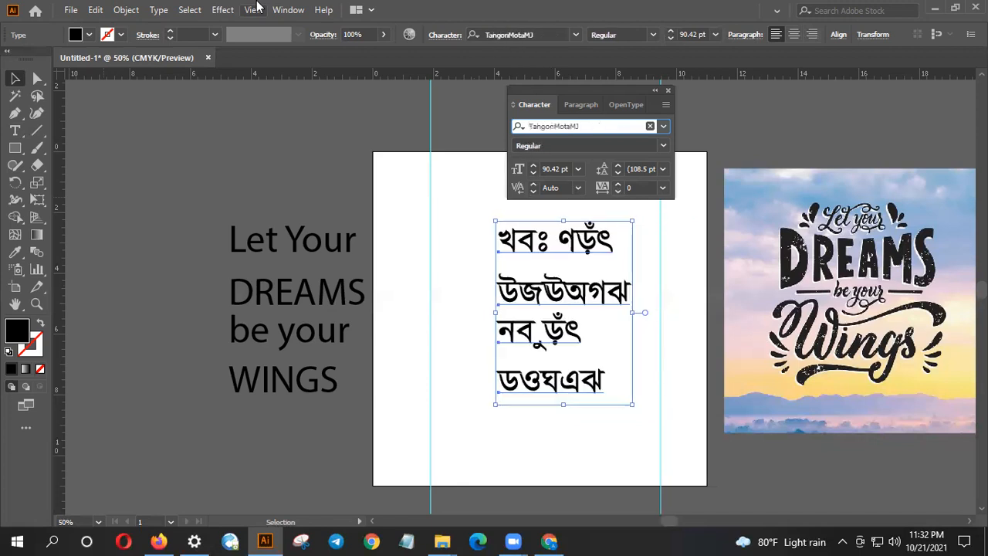
pyautogui.press('Down')
pyautogui.press('Down')
pyautogui.press('Down')
pyautogui.press('Down')
pyautogui.press('Down')
pyautogui.press('Down')
pyautogui.press('Down')
pyautogui.press('Down')
pyautogui.press('Down')
pyautogui.press('Down')
pyautogui.press('Down')
pyautogui.press('Down')
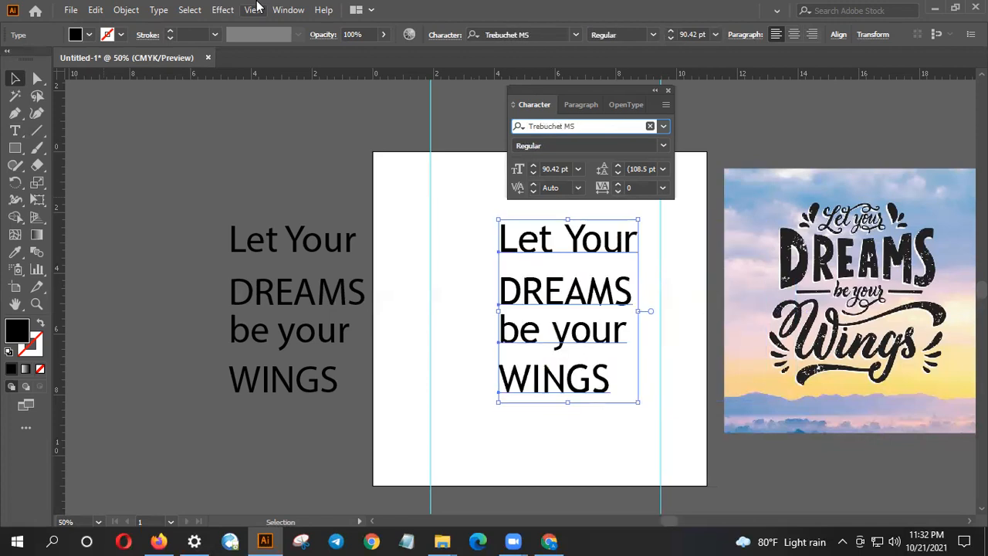
pyautogui.press('Down')
pyautogui.press('Down')
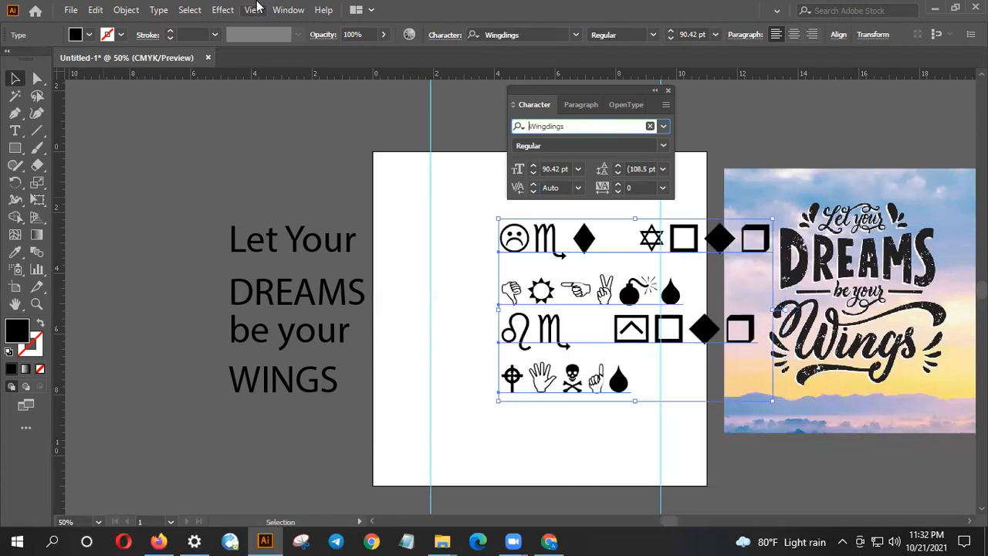
pyautogui.press('Down')
pyautogui.press('Down')
pyautogui.press('Down')
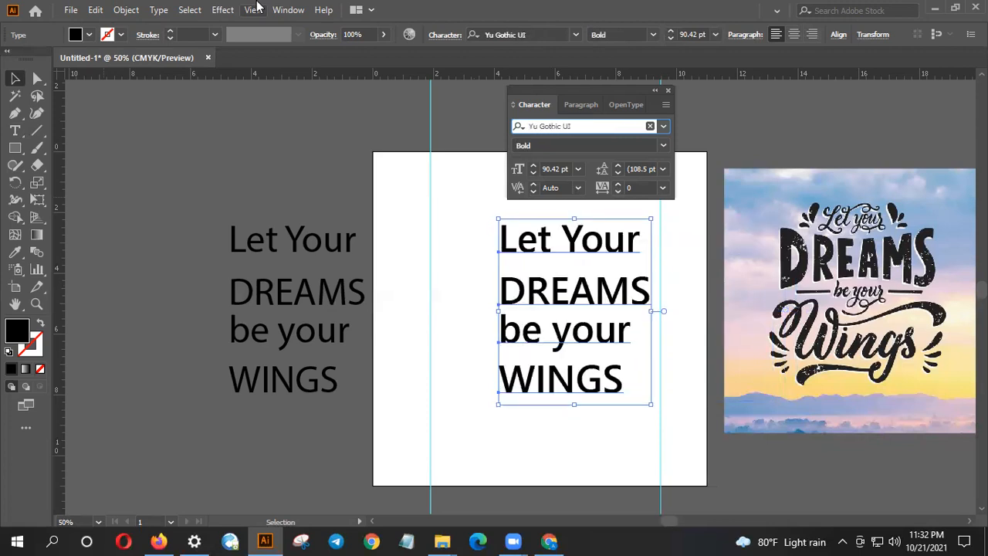
pyautogui.press('Down')
pyautogui.press('Down')
pyautogui.press('Down')
pyautogui.press('Down')
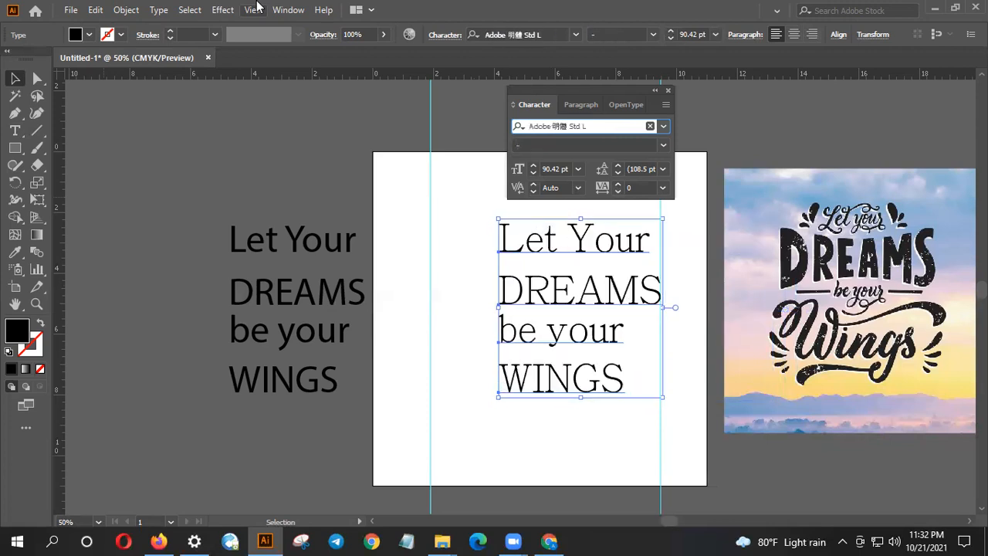
pyautogui.press('Down')
pyautogui.press('Down')
pyautogui.press('Down')
pyautogui.press('Down')
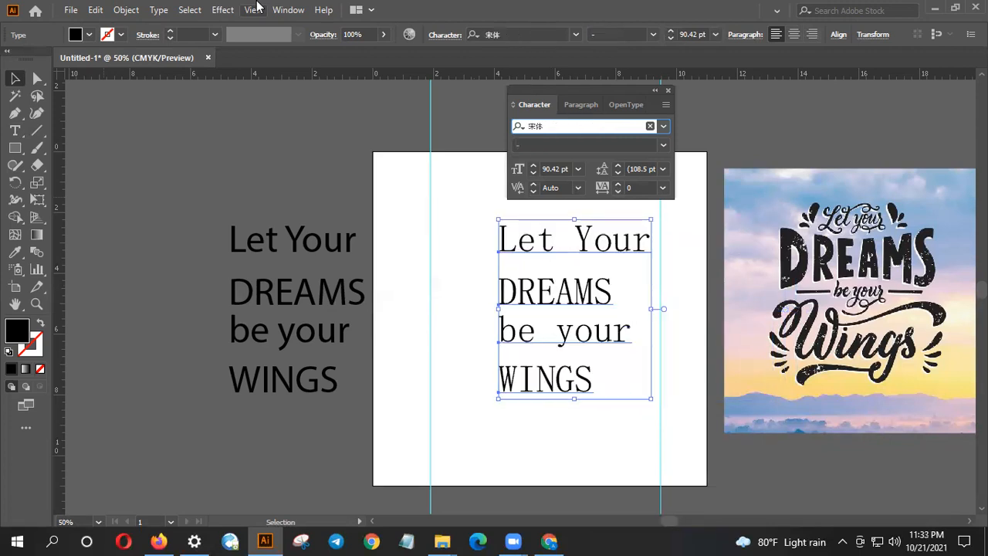
pyautogui.press('Down')
pyautogui.press('Down')
pyautogui.press('Down')
pyautogui.press('Down')
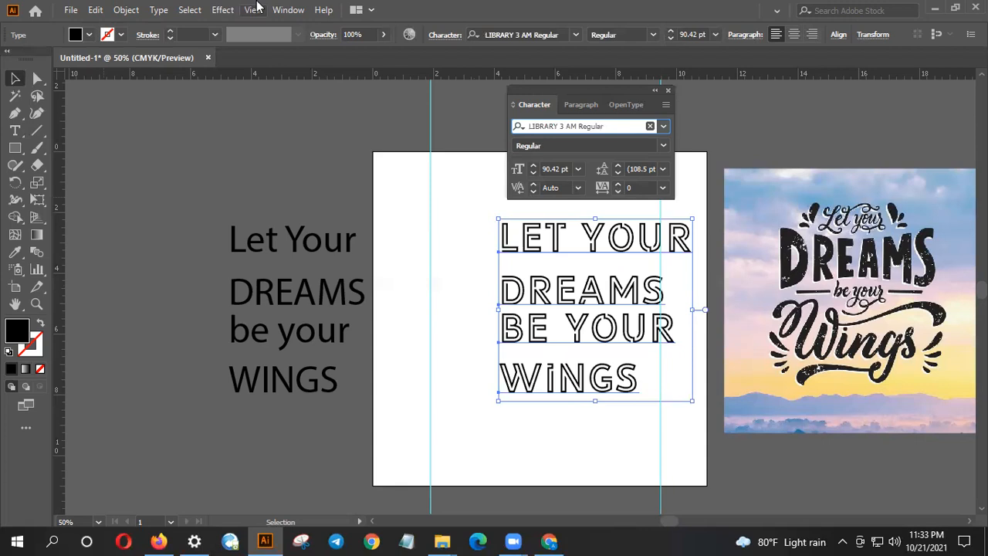
pyautogui.press('Down')
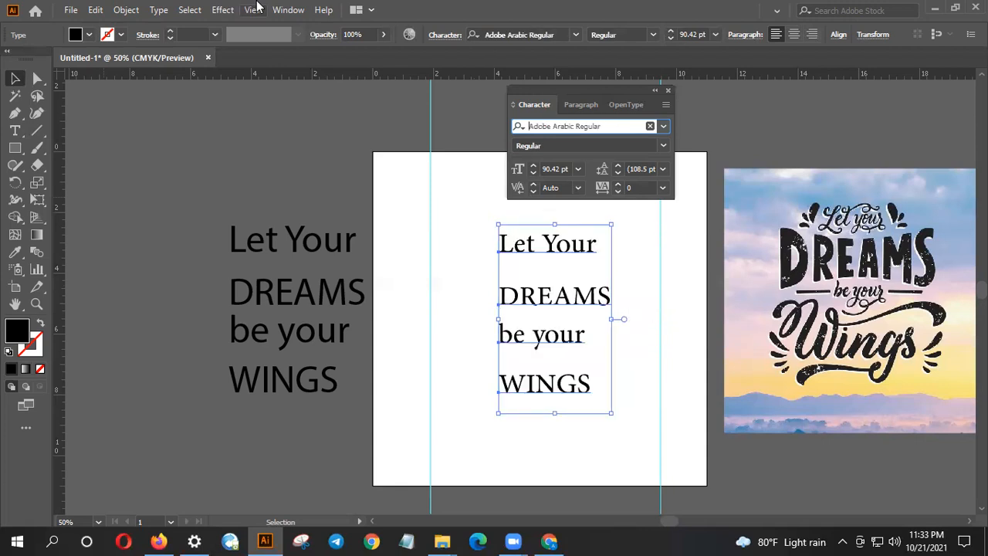
pyautogui.press('Down')
pyautogui.press('Down')
pyautogui.press('Down')
pyautogui.press('Down')
pyautogui.press('Down')
pyautogui.press('Down')
pyautogui.press('Down')
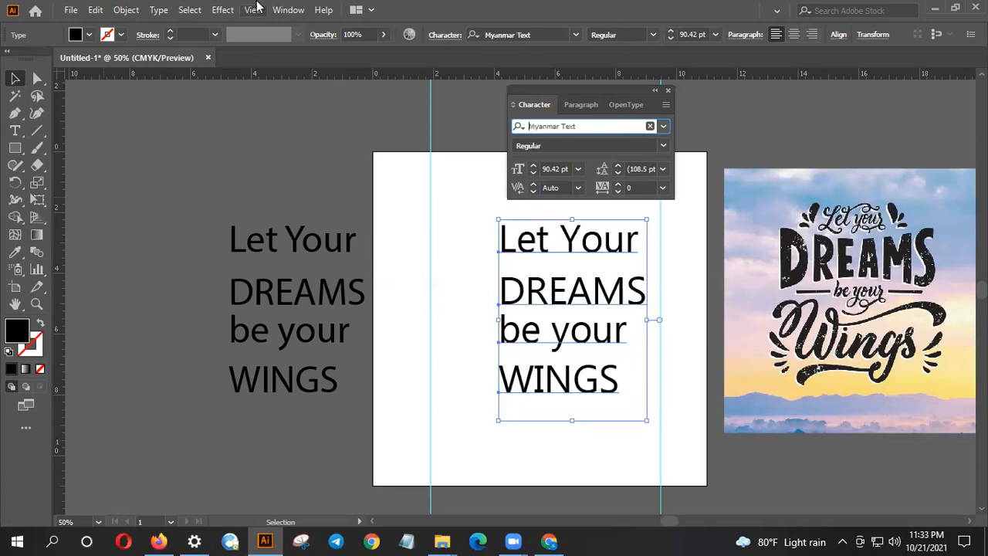
pyautogui.press('Down')
pyautogui.press('Down')
pyautogui.press('Down')
pyautogui.press('Down')
pyautogui.press('Down')
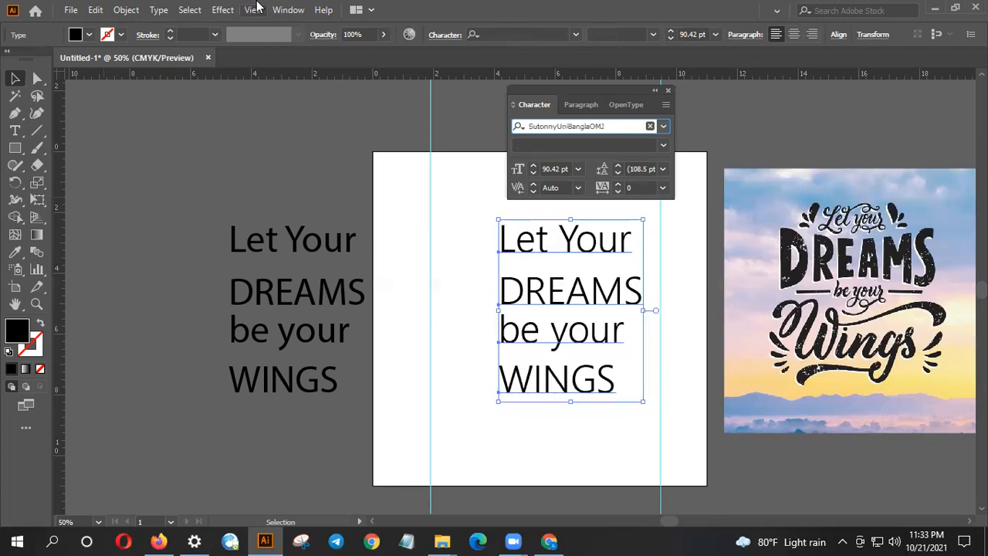
pyautogui.press('Down')
pyautogui.press('Down')
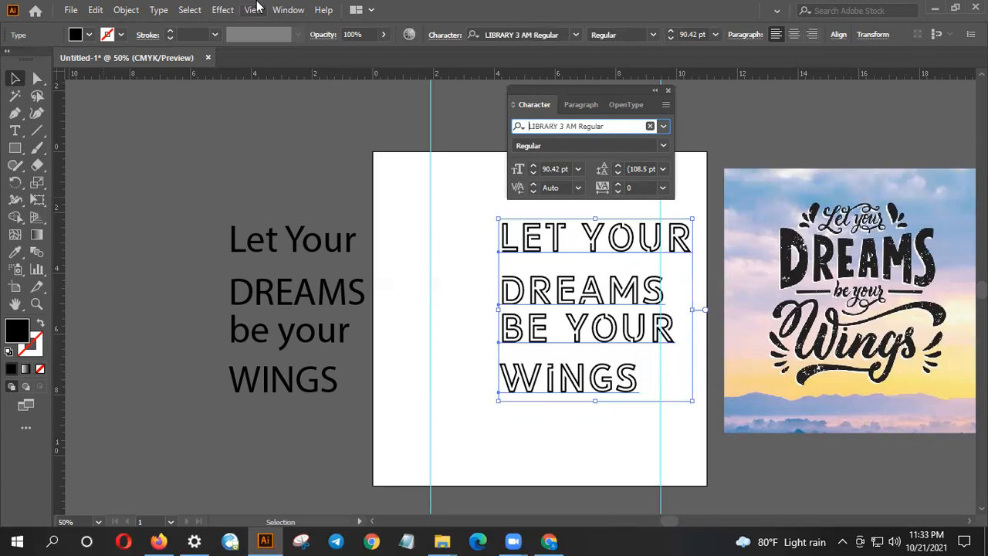
pyautogui.press('Down')
pyautogui.press('Down')
pyautogui.press('Down')
pyautogui.press('Down')
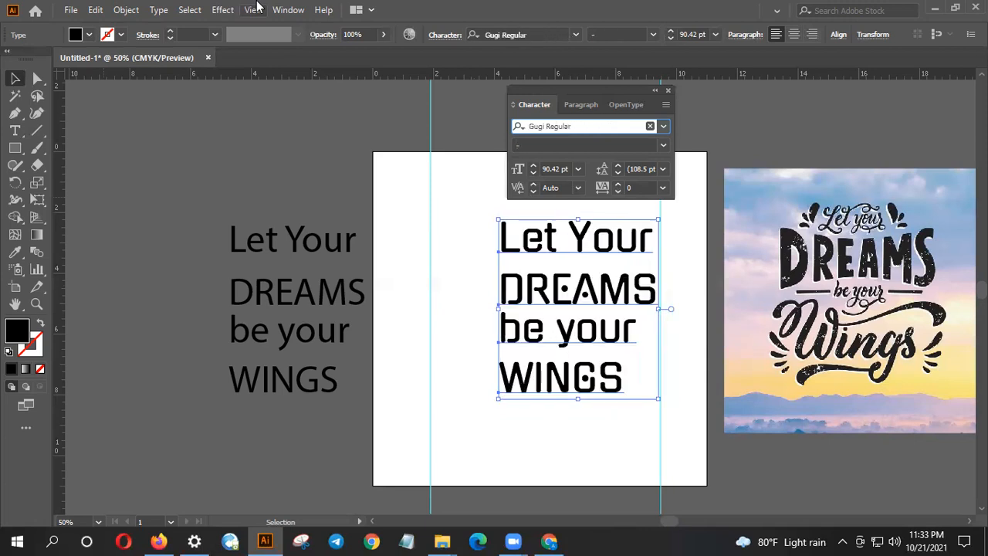
# - Go back through the previously previewed fonts on the quote text to LIBRARY 3 AM soft Regular
pyautogui.press('Up')
pyautogui.press('Up')
pyautogui.press('Up')
pyautogui.press('Up')
pyautogui.press('Up')
pyautogui.press('Up')
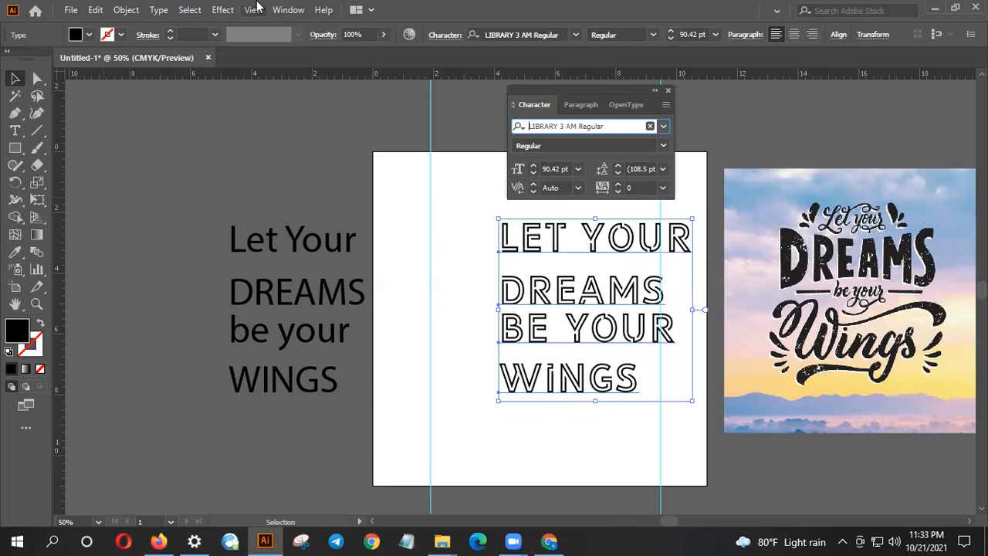
pyautogui.press('Up')
pyautogui.press('Up')
pyautogui.press('Up')
pyautogui.press('Up')
pyautogui.press('Up')
pyautogui.press('Up')
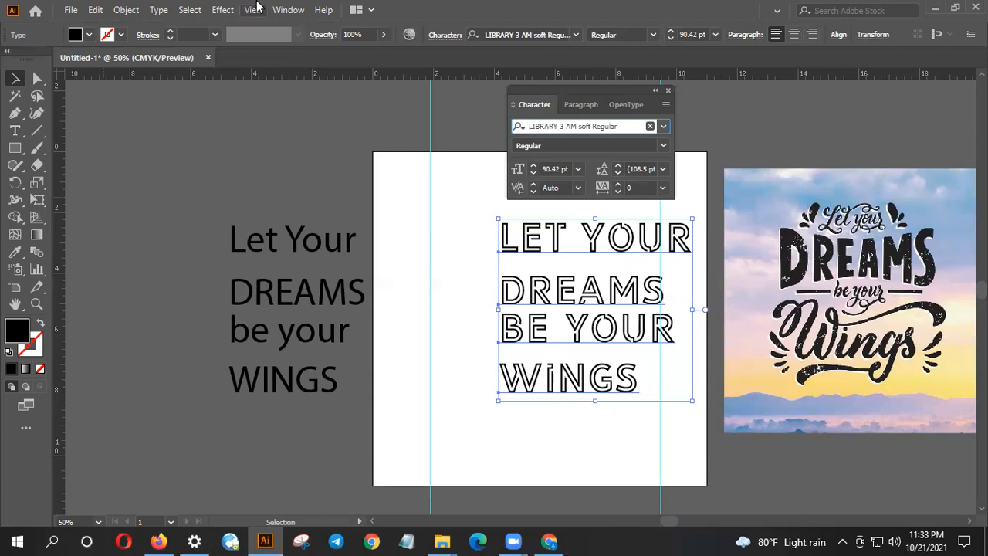
# - Set the font of the quote text on the artboard to Myanmar Text Regular
pyautogui.press('Down')
pyautogui.press('Down')
pyautogui.press('Down')
pyautogui.press('Down')
pyautogui.press('Down')
pyautogui.press('Down')
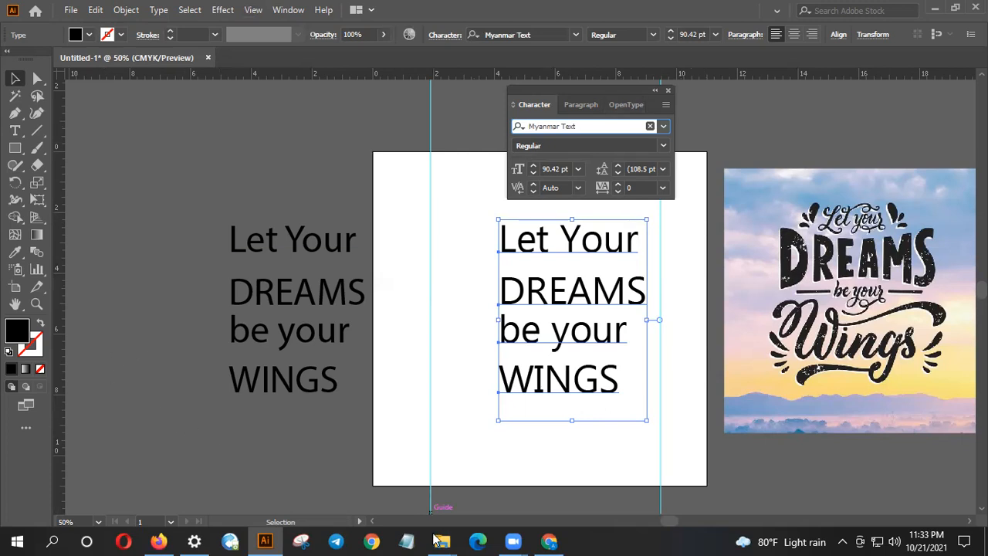
# - Switch to Firefox and search the web for "free font" in a new tab
pyautogui.click(164, 539)
pyautogui.click(842, 15)
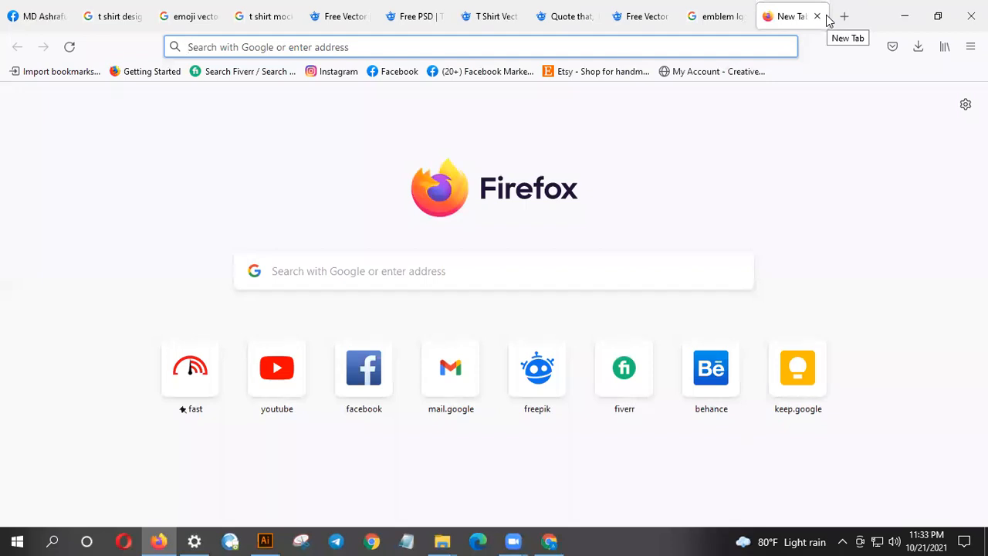
pyautogui.write('free ')
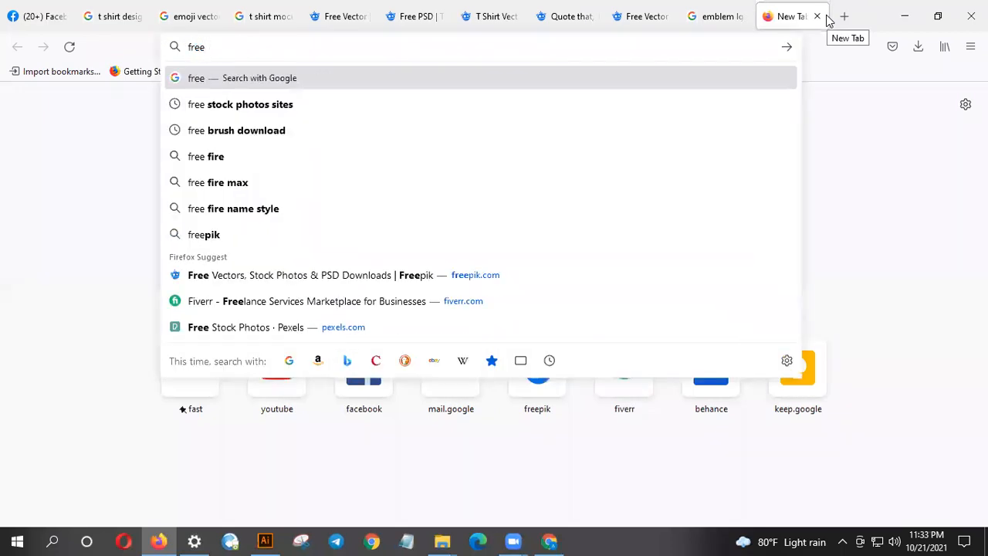
pyautogui.write('font')
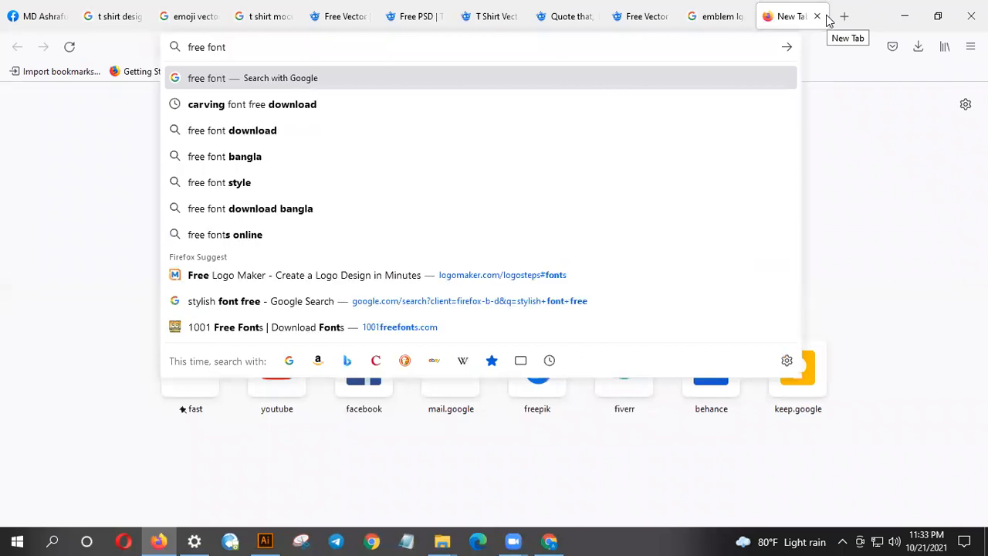
pyautogui.press('Return')
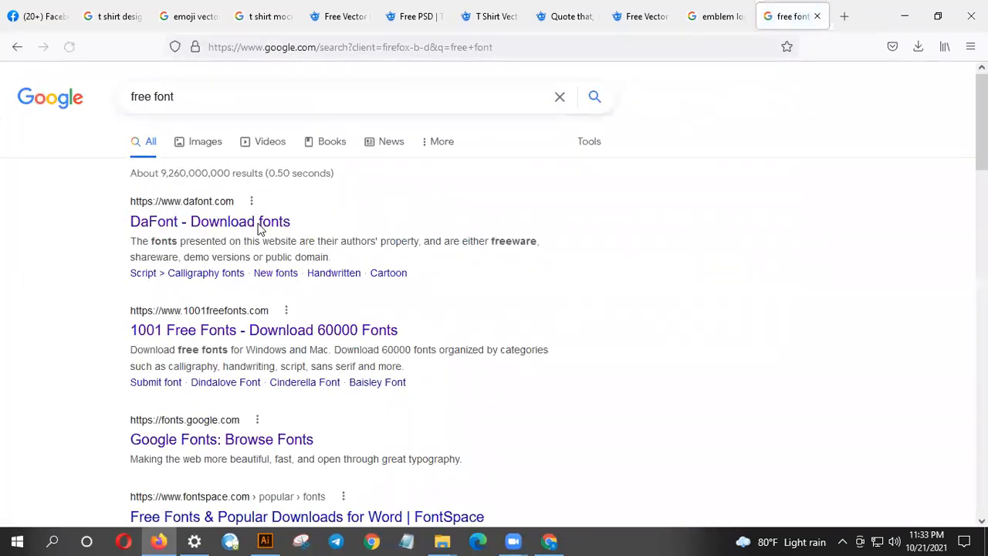
# - Open the DaFont and 1001 Free Fonts search results in separate new tabs
pyautogui.rightClick(259, 229)
pyautogui.click(289, 240)
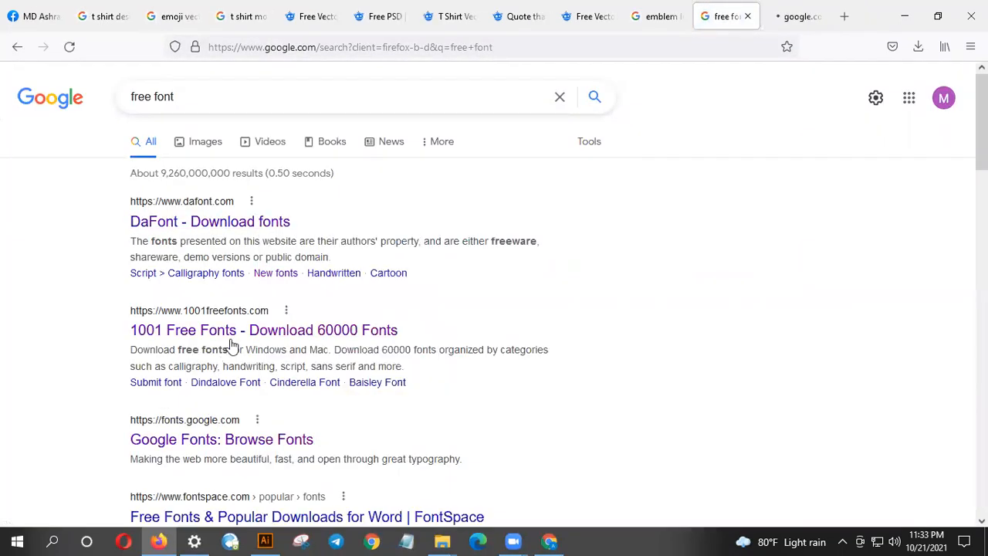
pyautogui.rightClick(259, 329)
pyautogui.click(282, 102)
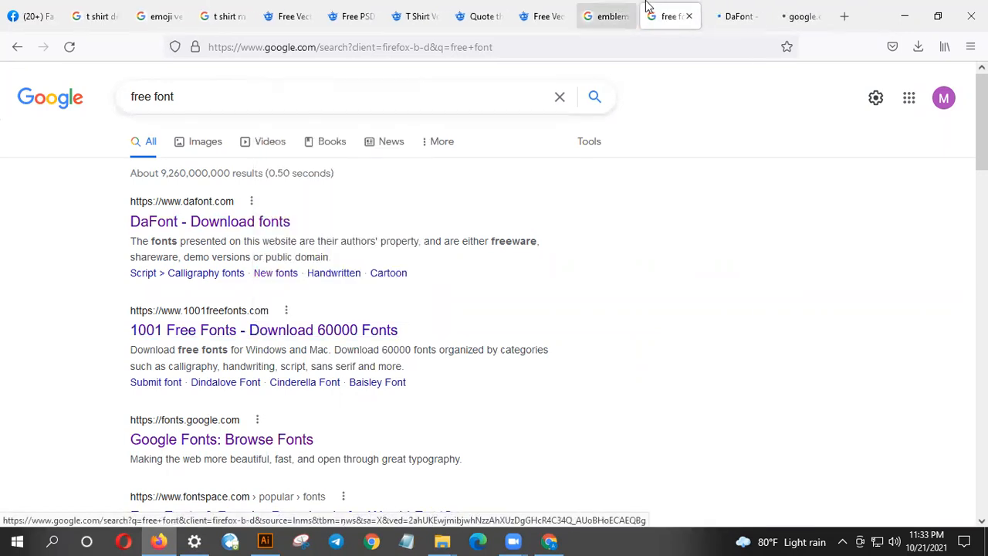
# - Look through the recently added fonts on the DaFont home page
pyautogui.click(729, 14)
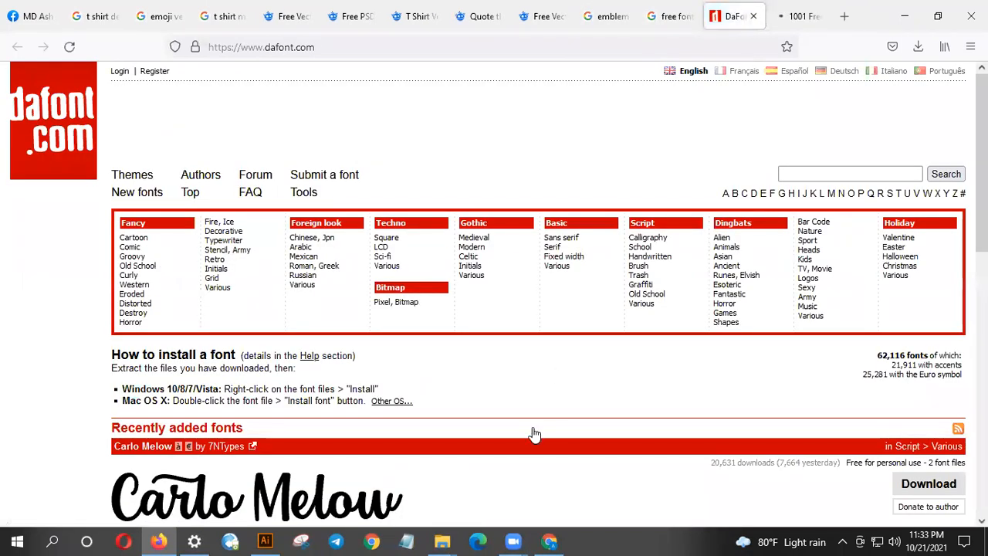
pyautogui.scroll(-8, 443, 309)
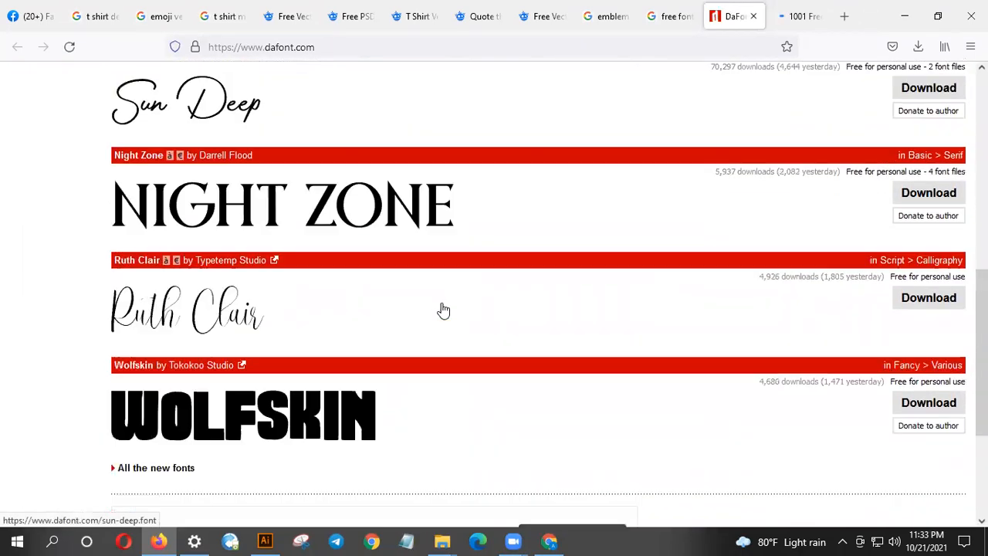
pyautogui.scroll(-3, 443, 309)
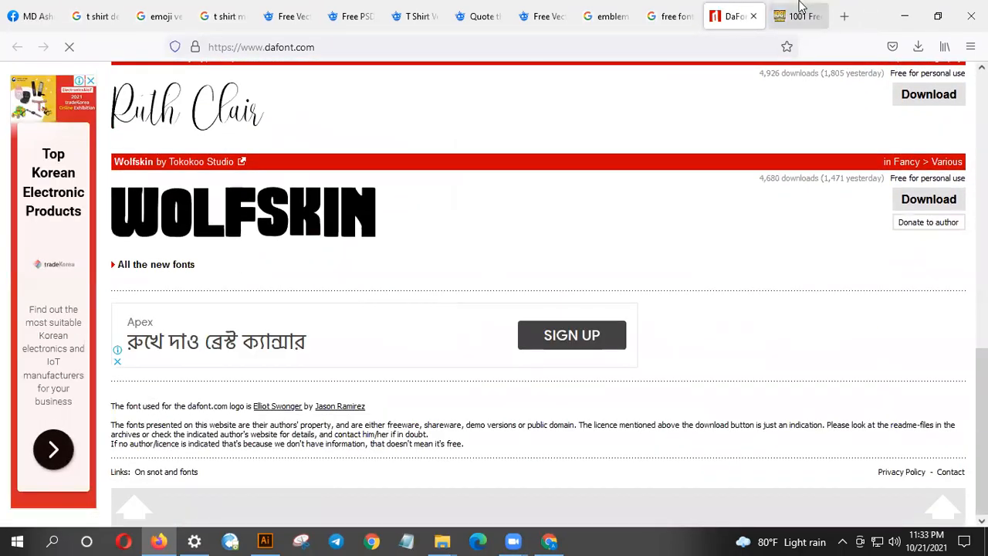
# - Find the Milla Cilla font on 1001 Free Fonts and download it, saving milla-cilla.zip
pyautogui.hotkey('ctrl', 'Tab')
pyautogui.scroll(-7, 540, 303)
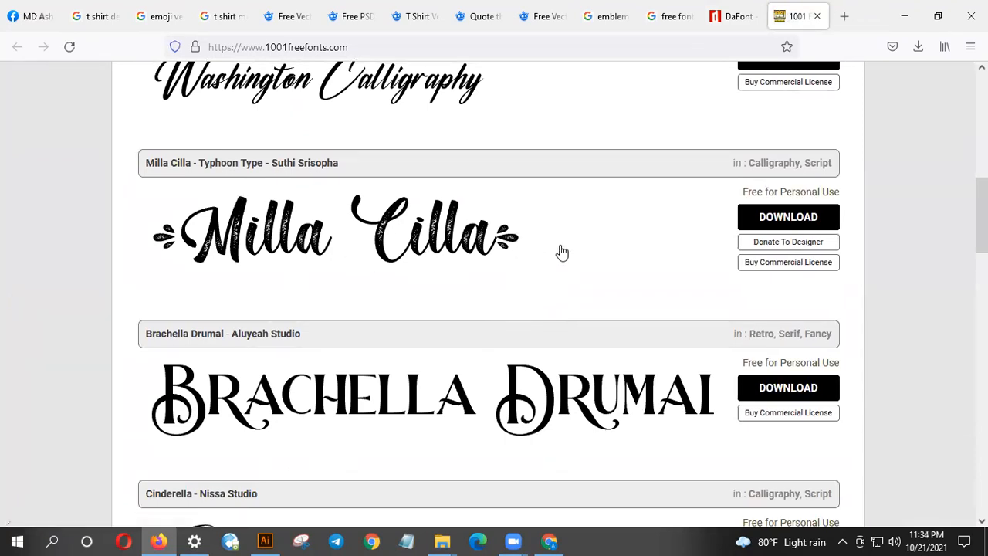
pyautogui.click(765, 221)
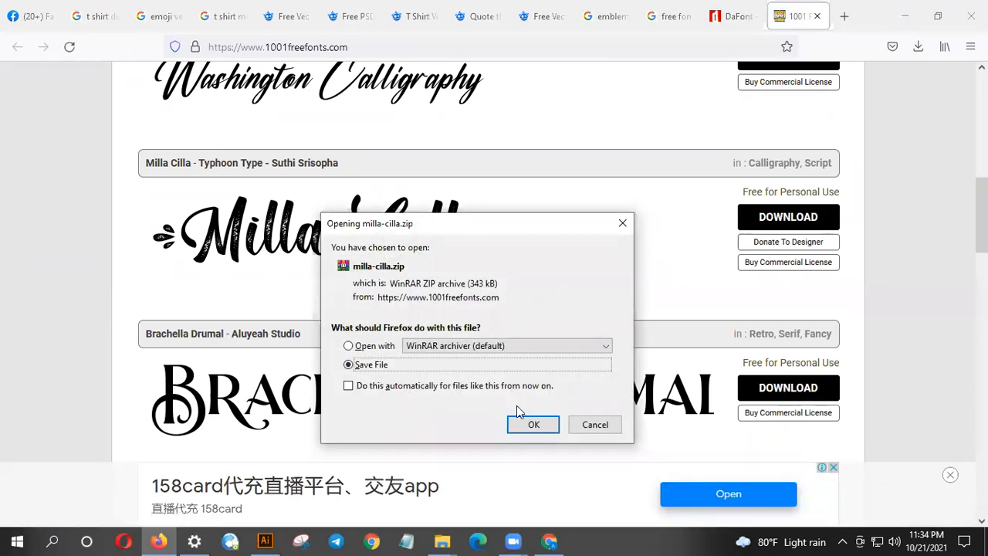
pyautogui.click(543, 426)
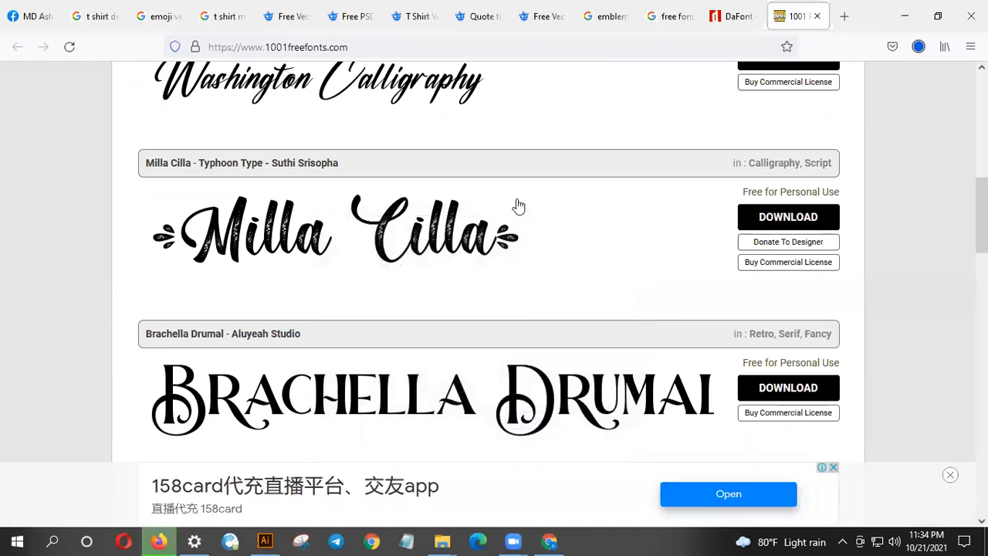
# - Find the Washington Lifestyle font farther down the list and download it, saving washington-lifestyle.zip
pyautogui.scroll(-5, 516, 202)
pyautogui.scroll(-3, 521, 203)
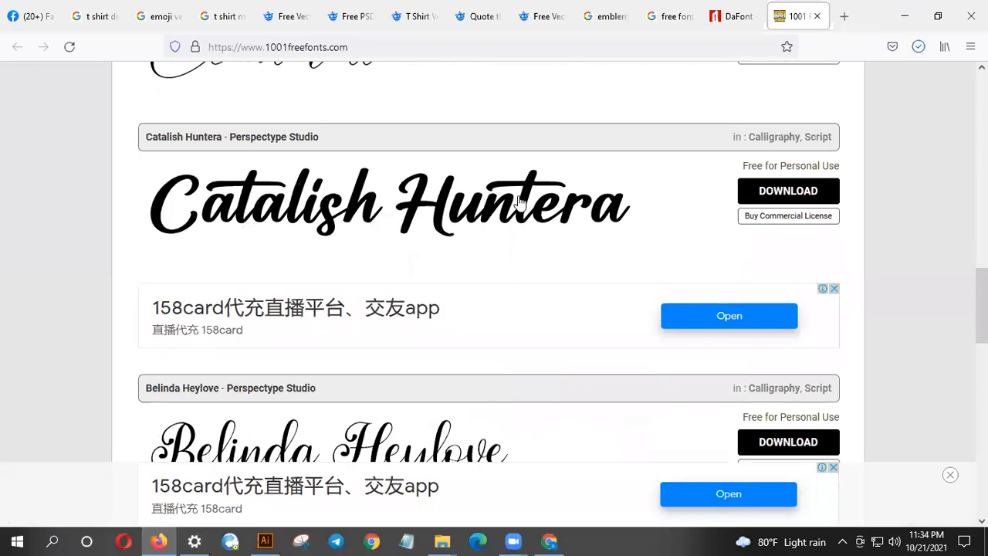
pyautogui.scroll(-3, 519, 208)
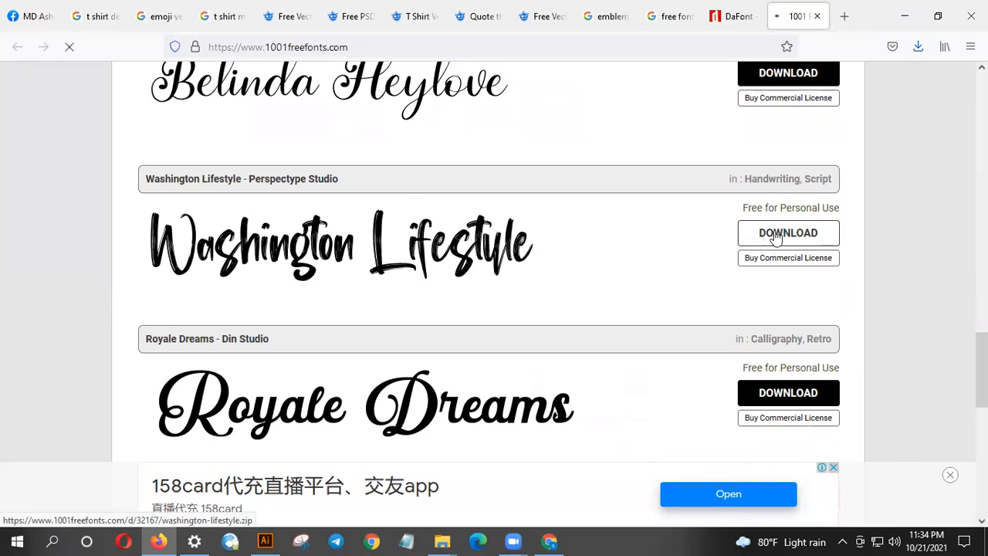
pyautogui.scroll(-2, 650, 258)
pyautogui.click(532, 424)
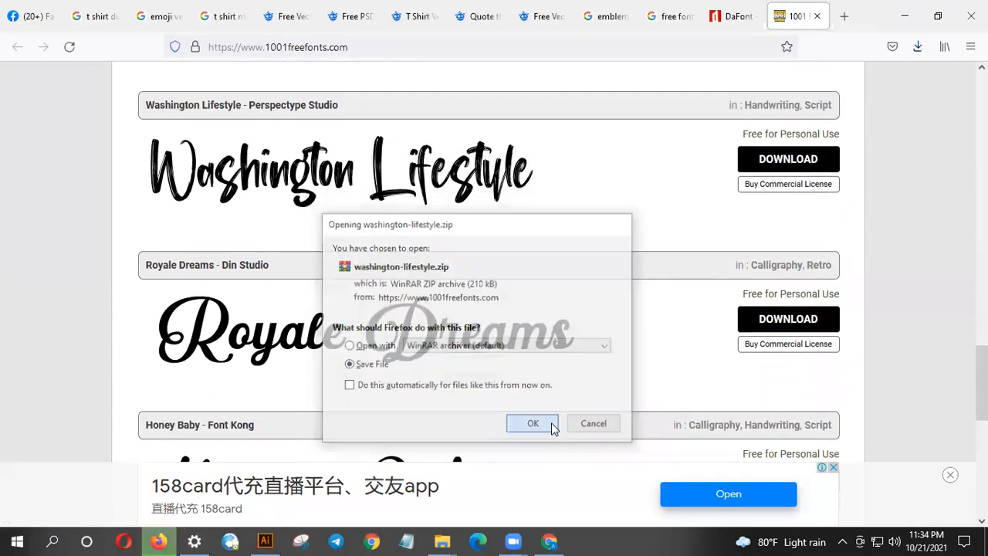
# - Download the Royale Dreams font, saving royale-dreams.zip
pyautogui.scroll(-3, 547, 218)
pyautogui.click(743, 171)
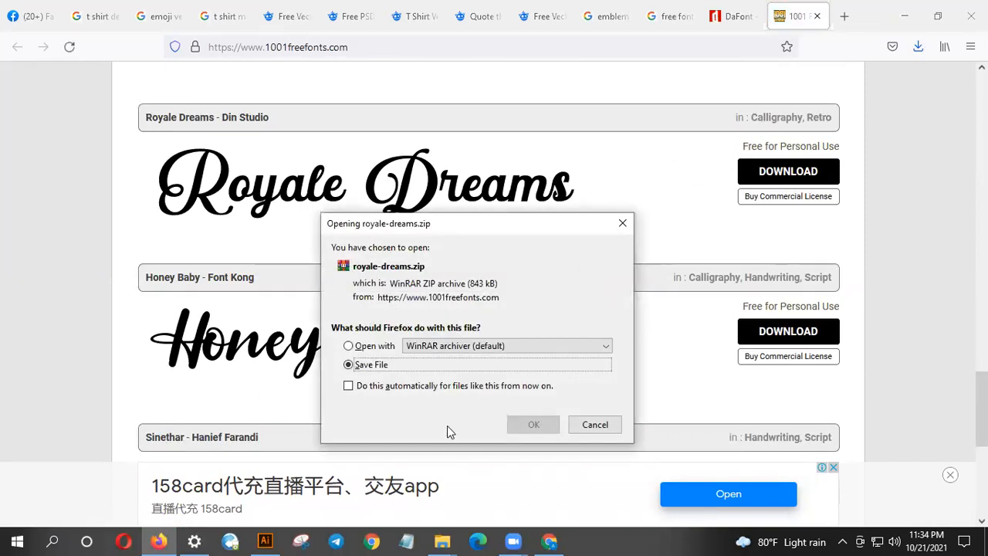
pyautogui.click(529, 424)
pyautogui.scroll(-3, 505, 393)
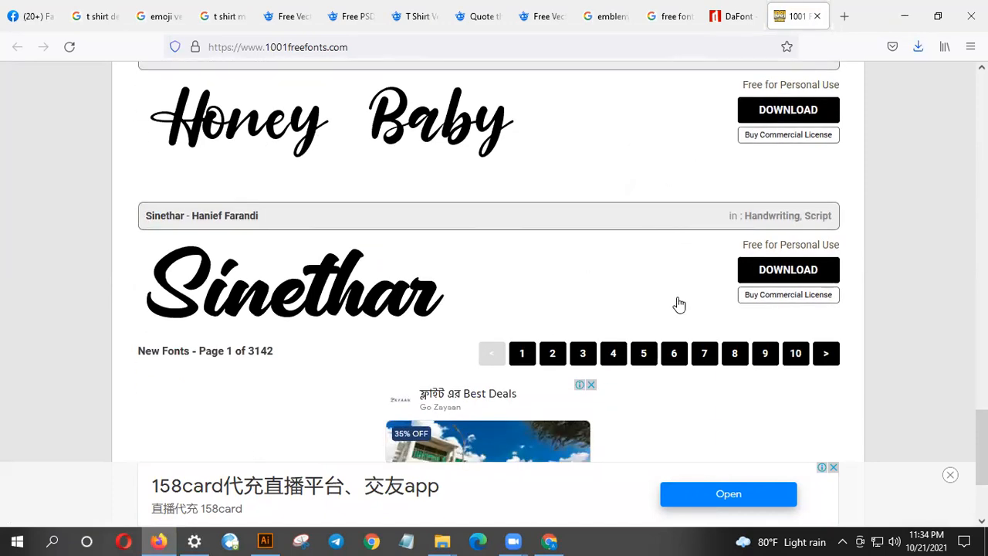
# - Download the Sinethar font, saving sinethar.zip, and return to the Illustrator document
pyautogui.click(749, 280)
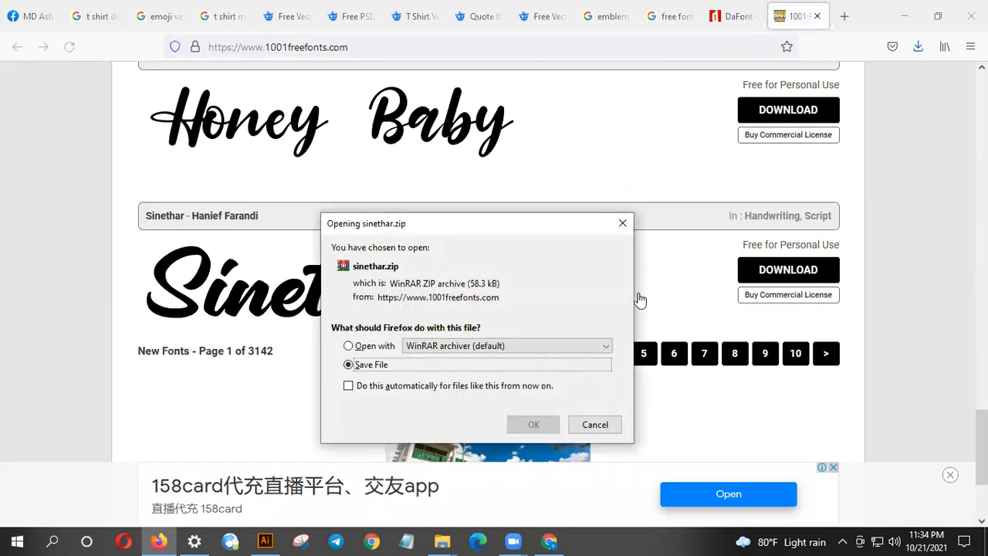
pyautogui.click(531, 424)
pyautogui.click(903, 15)
pyautogui.click(477, 251)
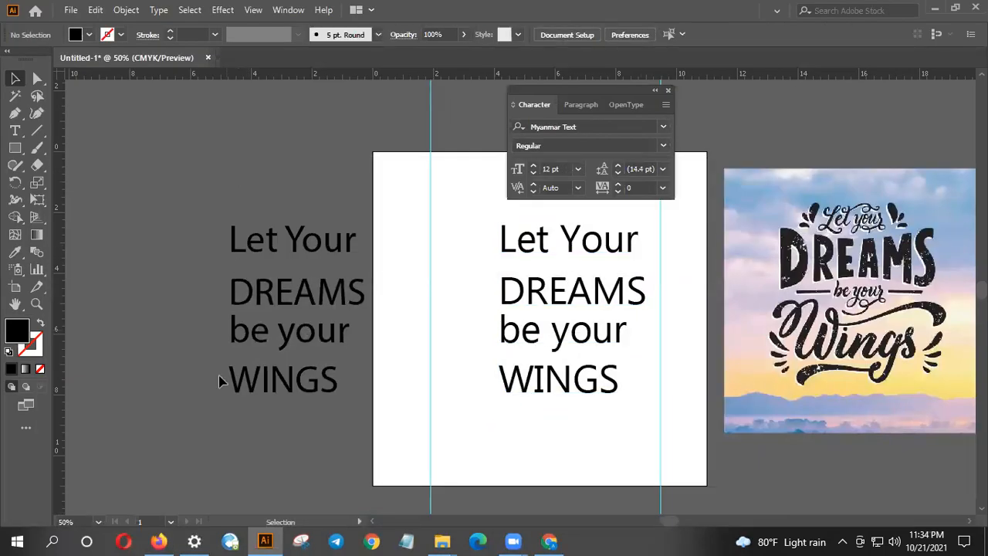
# - In File Explorer's Downloads folder, extract sinethar.zip, royale-dreams.zip, washington-lifestyle.zip and milla-cilla.zip together into a Downloads subfolder
pyautogui.moveTo(442, 541)
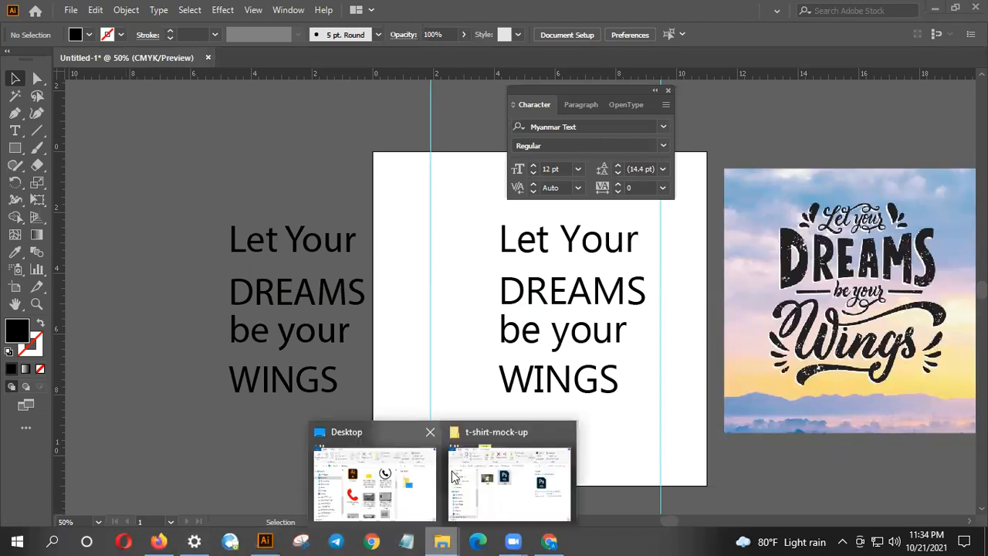
pyautogui.click(379, 480)
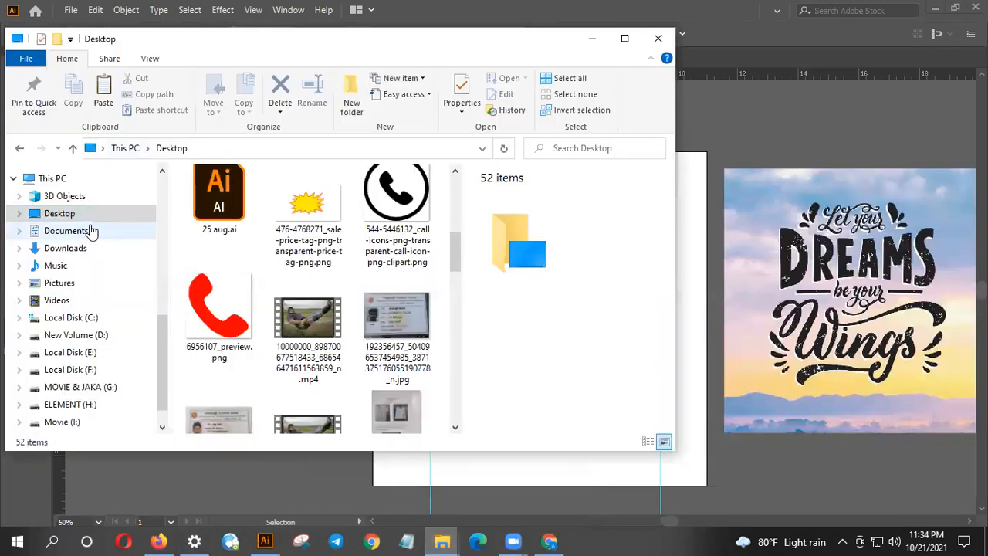
pyautogui.click(74, 247)
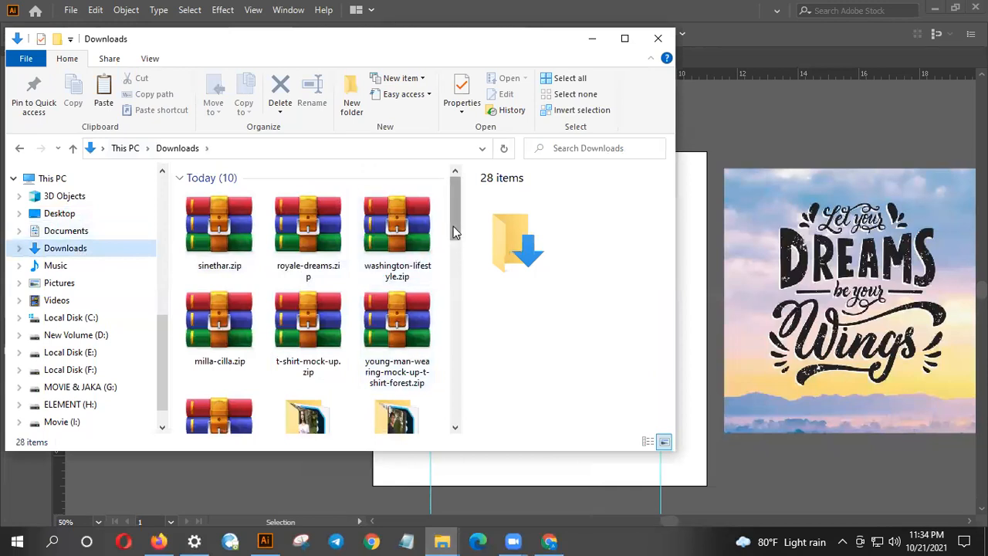
pyautogui.click(224, 235)
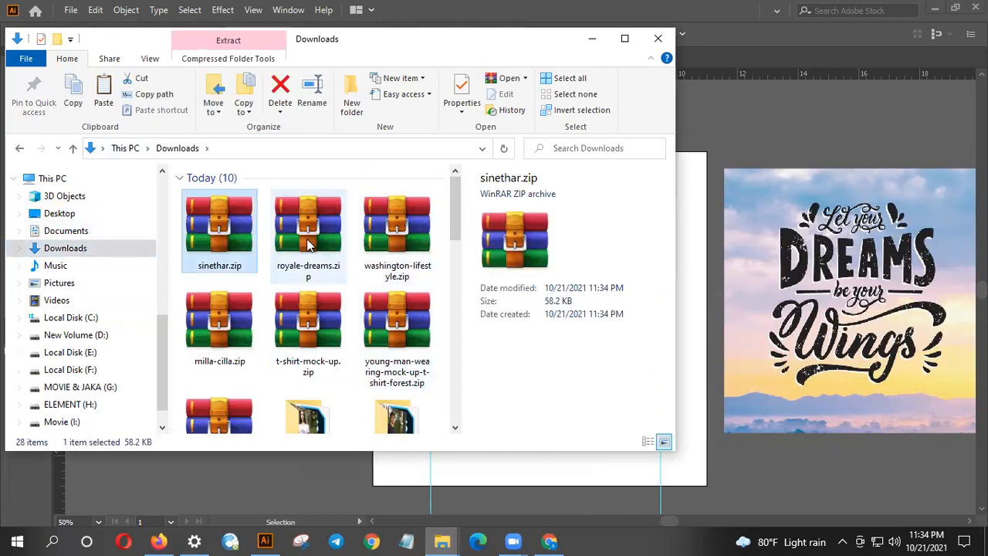
pyautogui.keyDown('ctrl'); pyautogui.click(309, 245); pyautogui.keyUp('ctrl')
pyautogui.keyDown('ctrl'); pyautogui.click(365, 244); pyautogui.keyUp('ctrl')
pyautogui.keyDown('ctrl'); pyautogui.click(226, 334); pyautogui.keyUp('ctrl')
pyautogui.rightClick(226, 331)
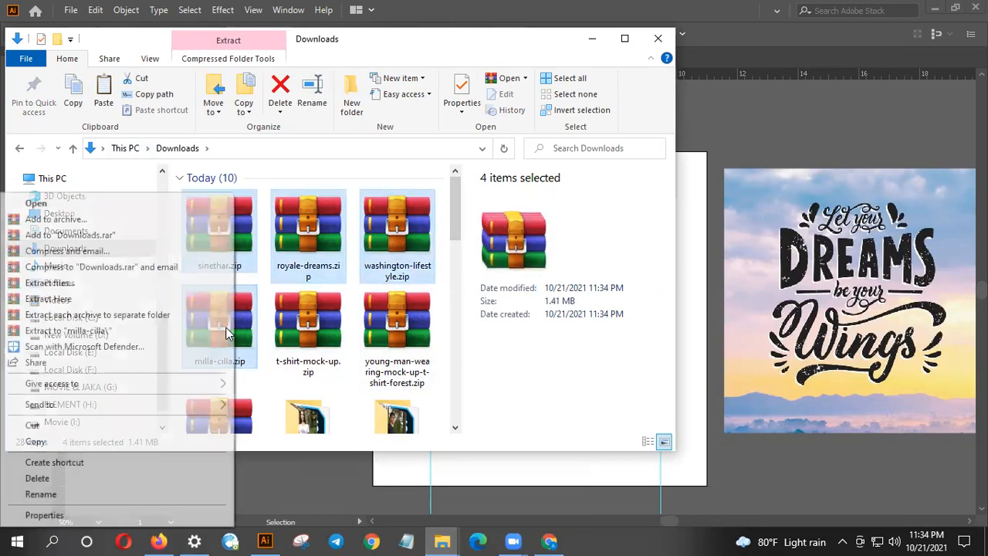
pyautogui.click(220, 281)
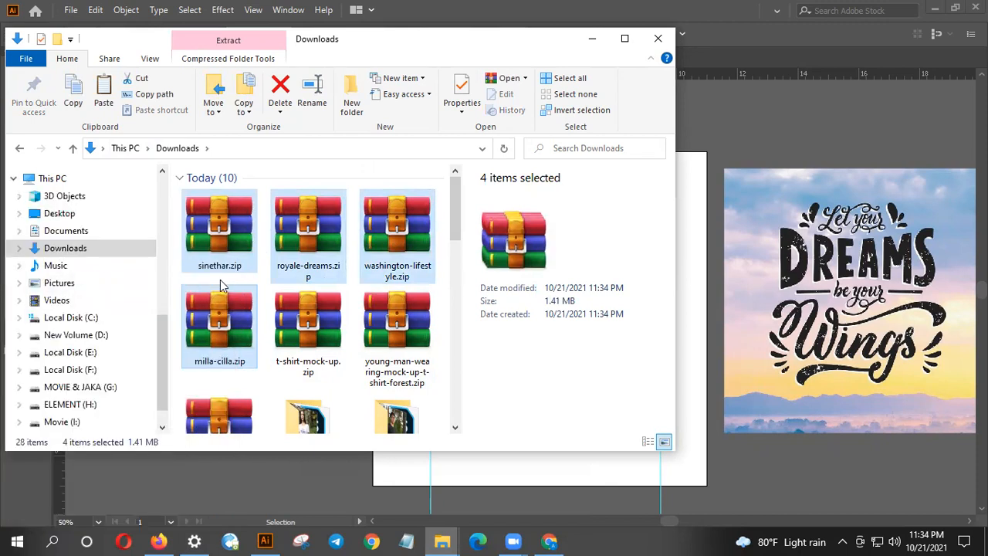
pyautogui.click(530, 434)
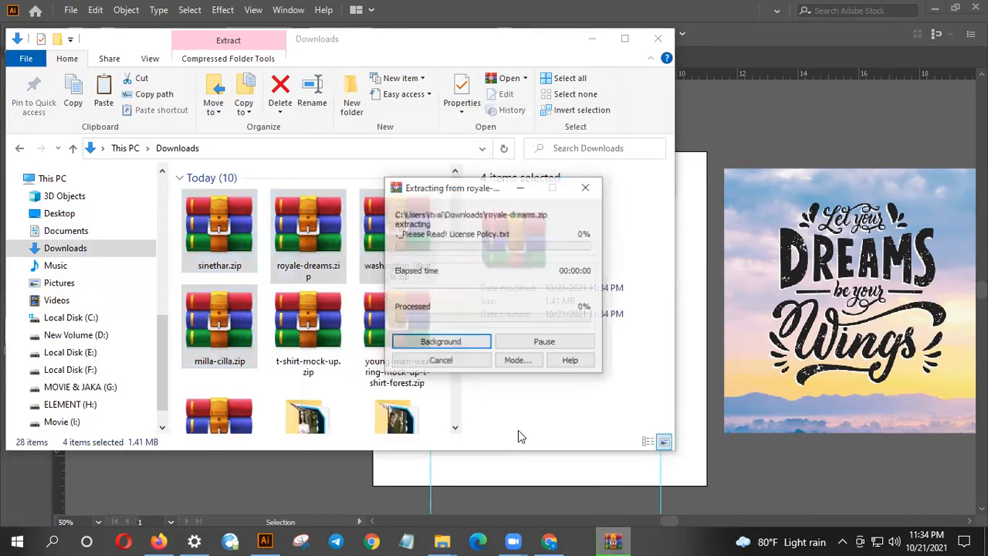
# - Open the extracted Downloads subfolder and install the Royale Dreams, Sinethar, Washington Lifestyle and Milla Cilla fonts for all users
pyautogui.click(624, 41)
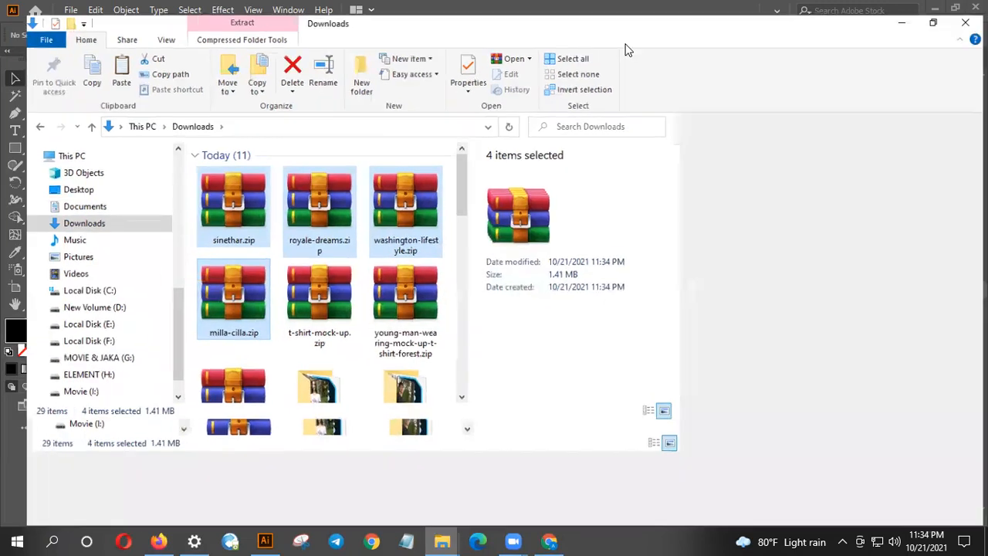
pyautogui.doubleClick(478, 332)
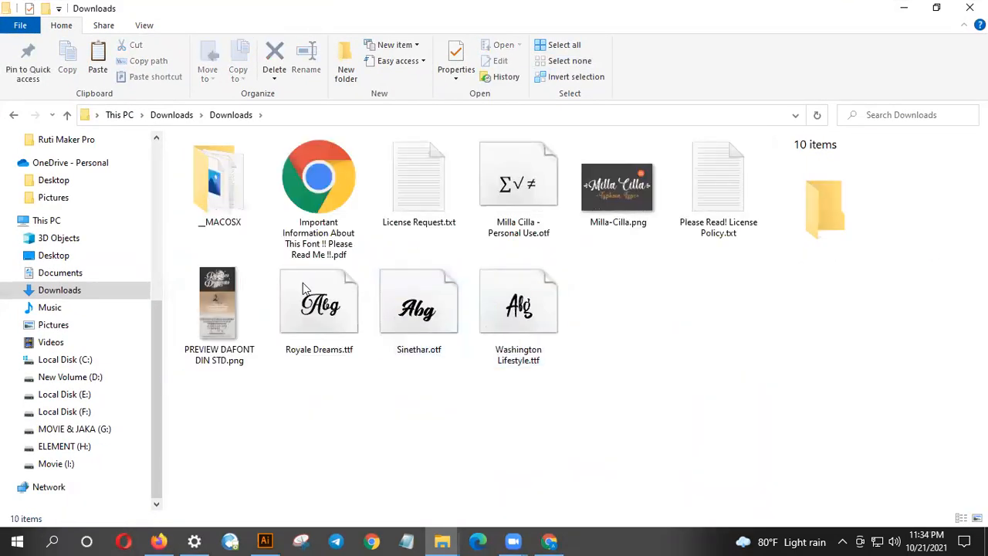
pyautogui.moveTo(323, 392); pyautogui.dragTo(533, 262)
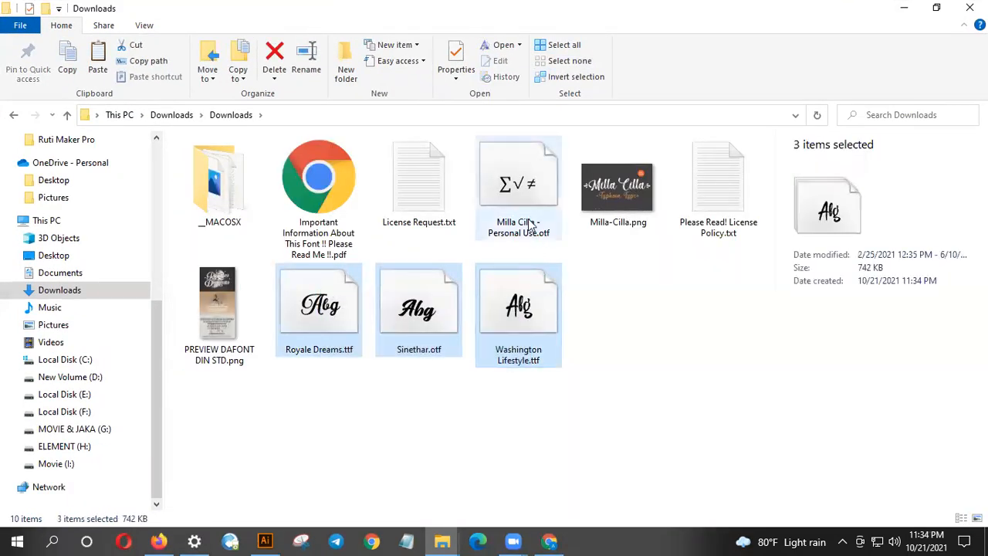
pyautogui.keyDown('ctrl'); pyautogui.click(518, 181); pyautogui.keyUp('ctrl')
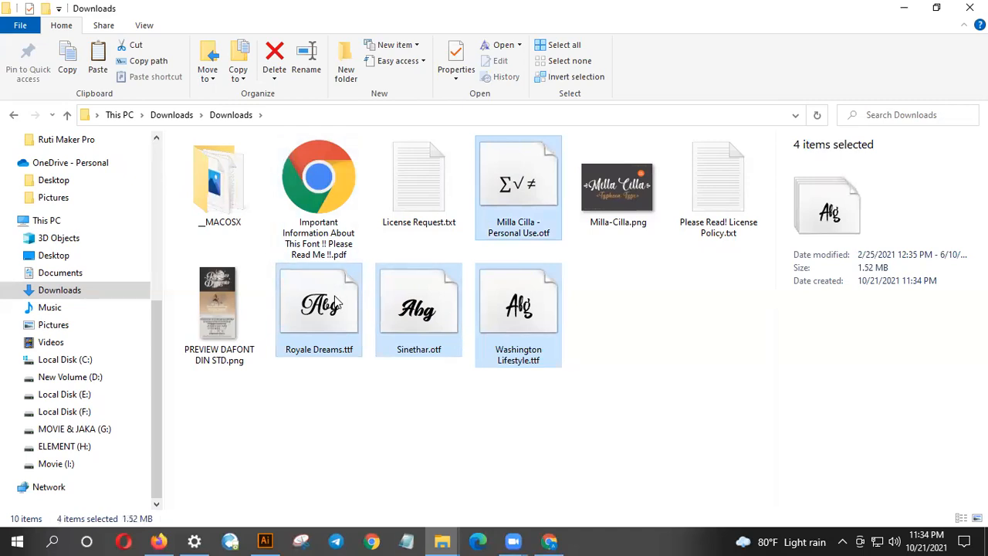
pyautogui.rightClick(305, 318)
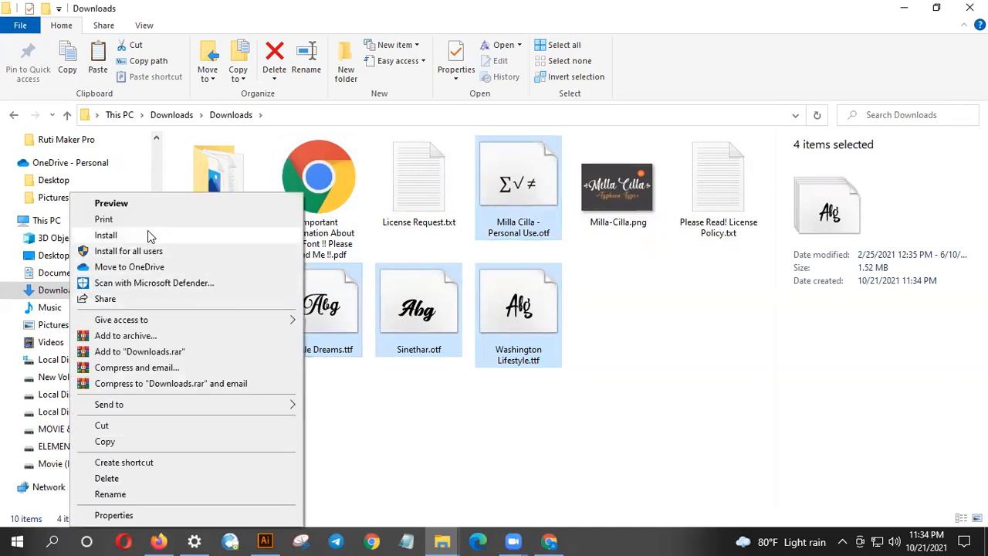
pyautogui.click(153, 251)
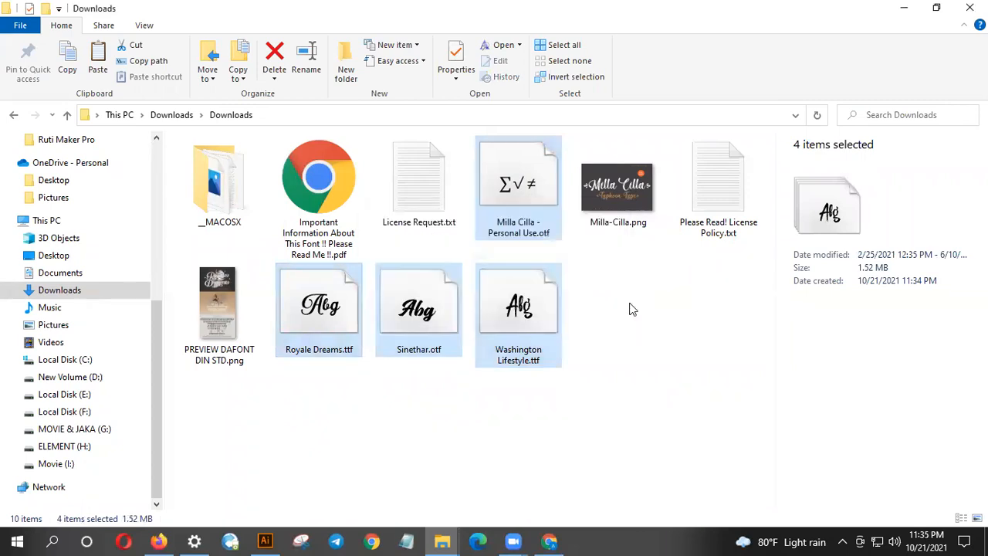
pyautogui.click(905, 7)
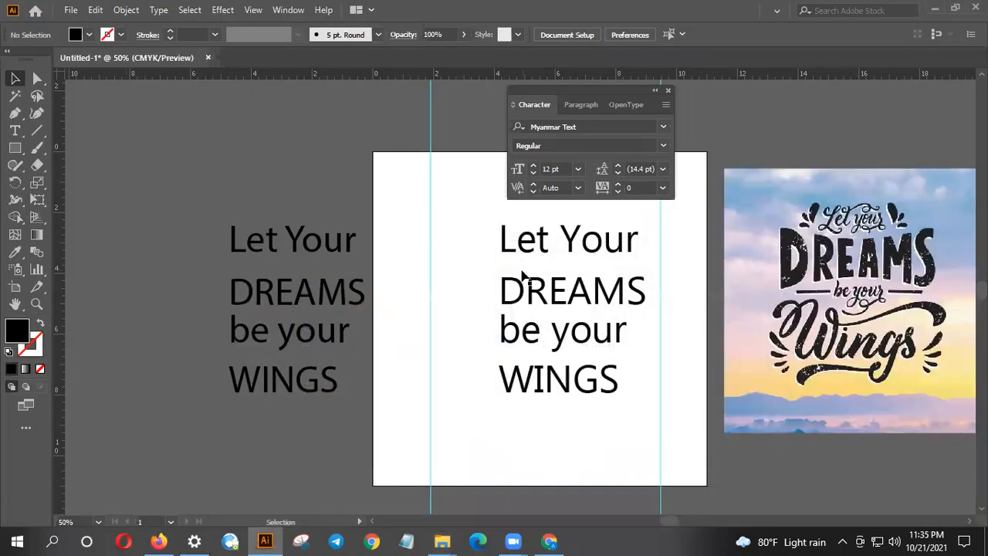
# - Change the word WINGS in the artboard copy of the text to Wings
pyautogui.click(540, 376)
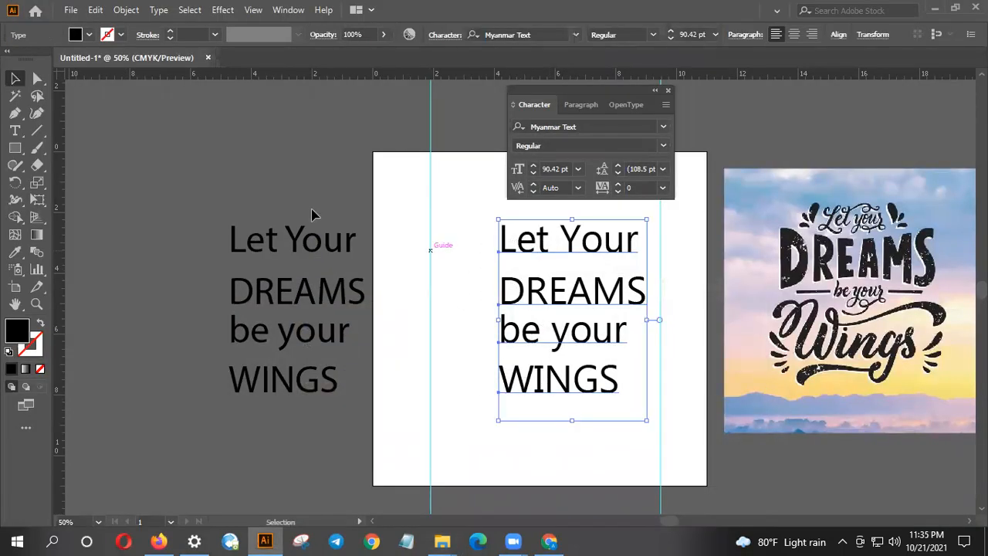
pyautogui.click(15, 131)
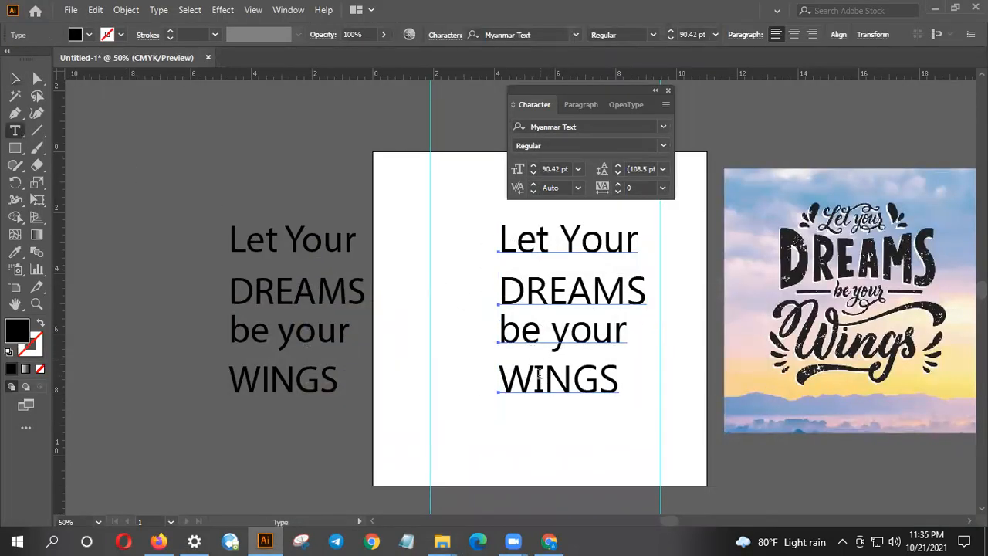
pyautogui.moveTo(540, 377); pyautogui.dragTo(723, 402)
pyautogui.press('BackSpace')
pyautogui.press('BackSpace')
pyautogui.write('ings')
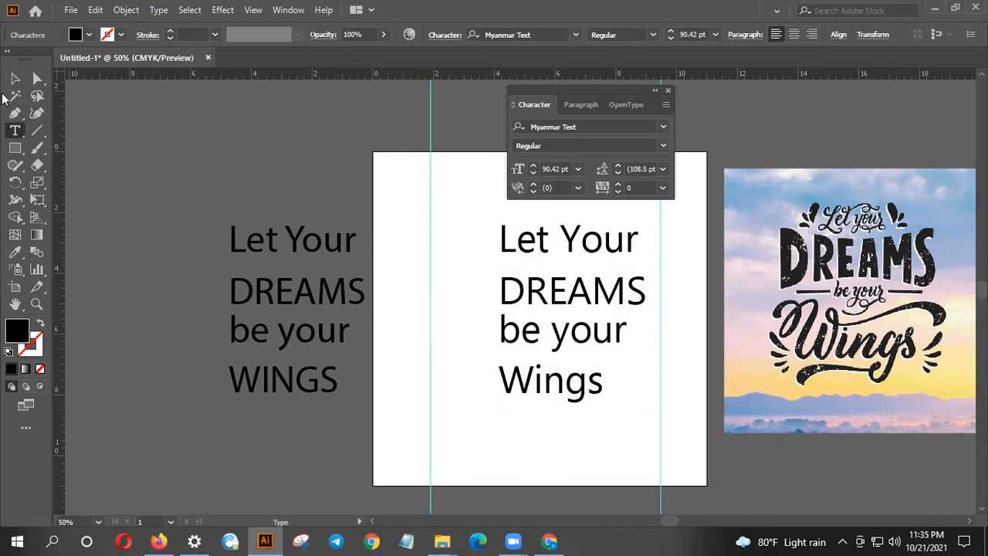
# - Preview the Milla Cilla - Personal Use font on all four text lines on the artboard
pyautogui.click(15, 78)
pyautogui.moveTo(473, 214); pyautogui.dragTo(574, 411)
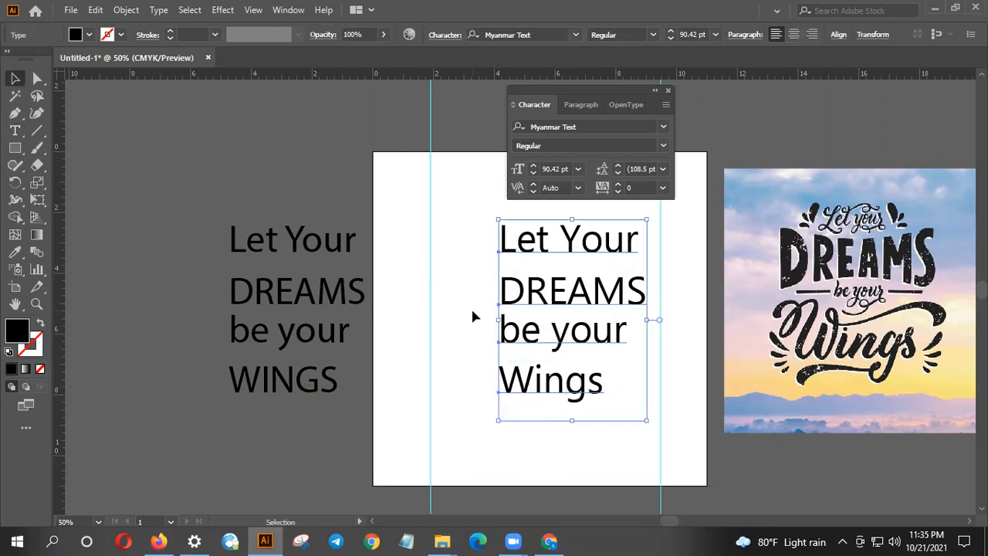
pyautogui.click(601, 127)
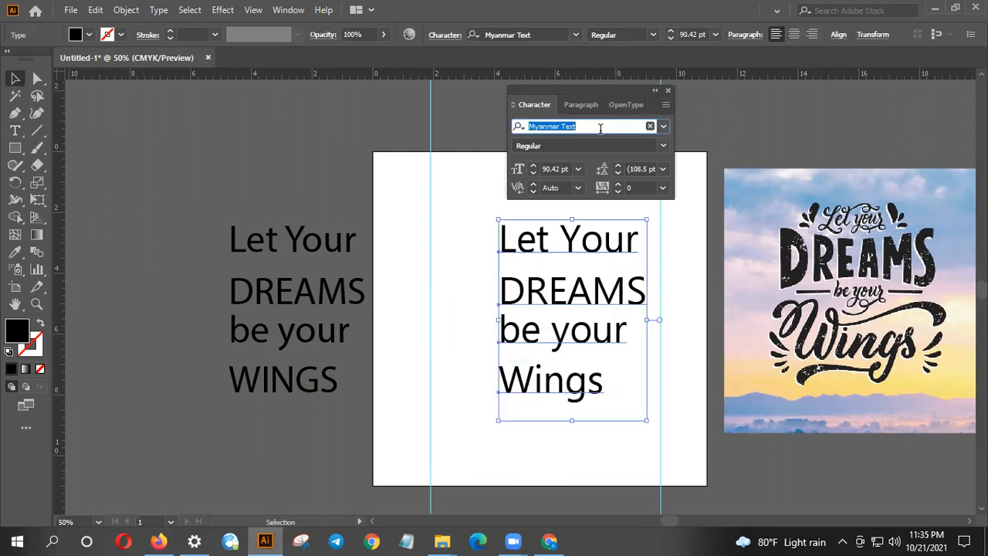
pyautogui.write('mill')
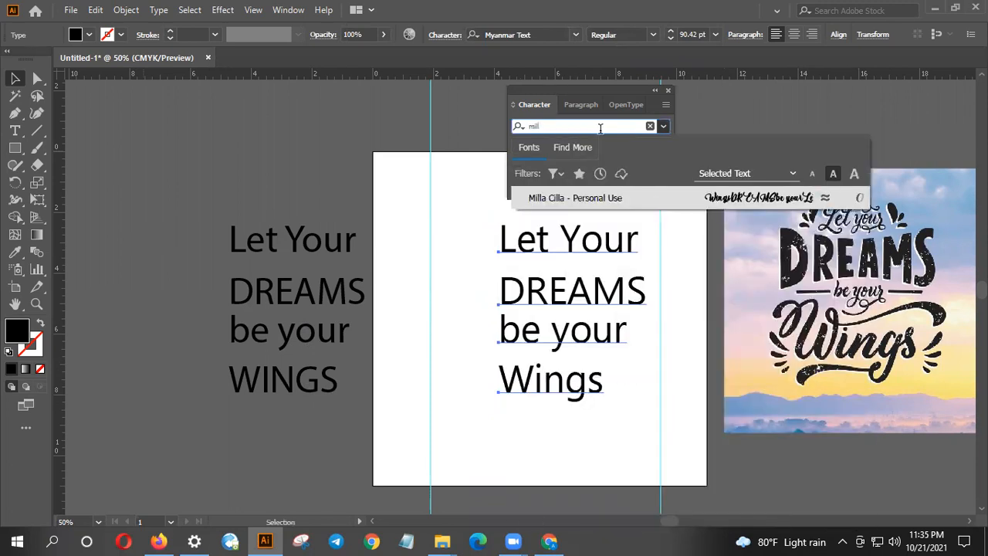
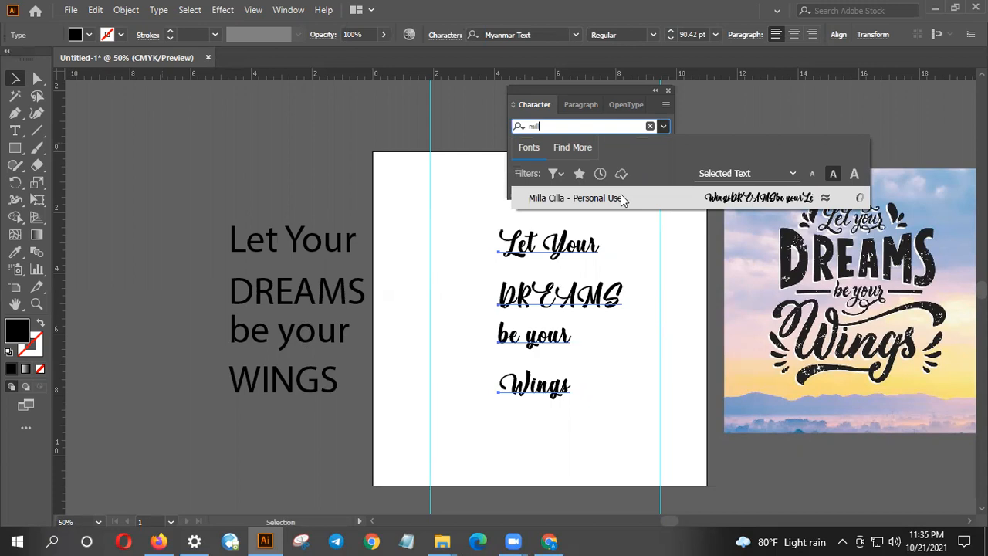
pyautogui.press('Escape')
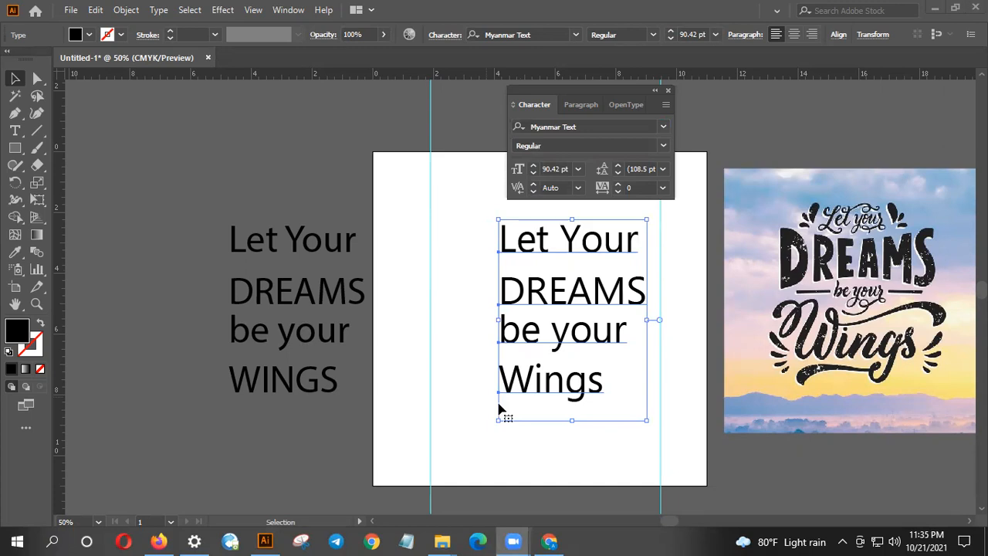
# - Go back to 1001 Free Fonts in Firefox and search the site for Cocogoose
pyautogui.click(158, 541)
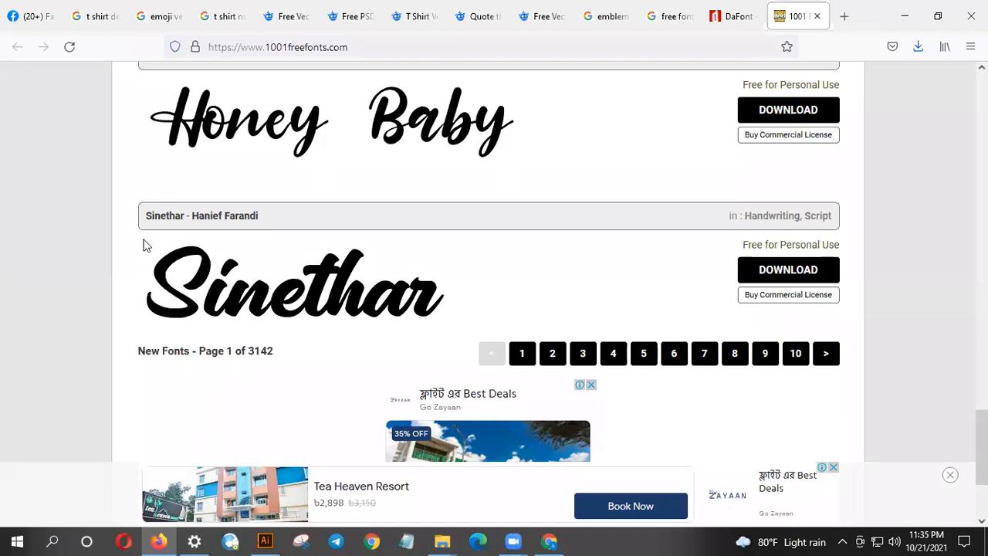
pyautogui.scroll(10, 867, 372)
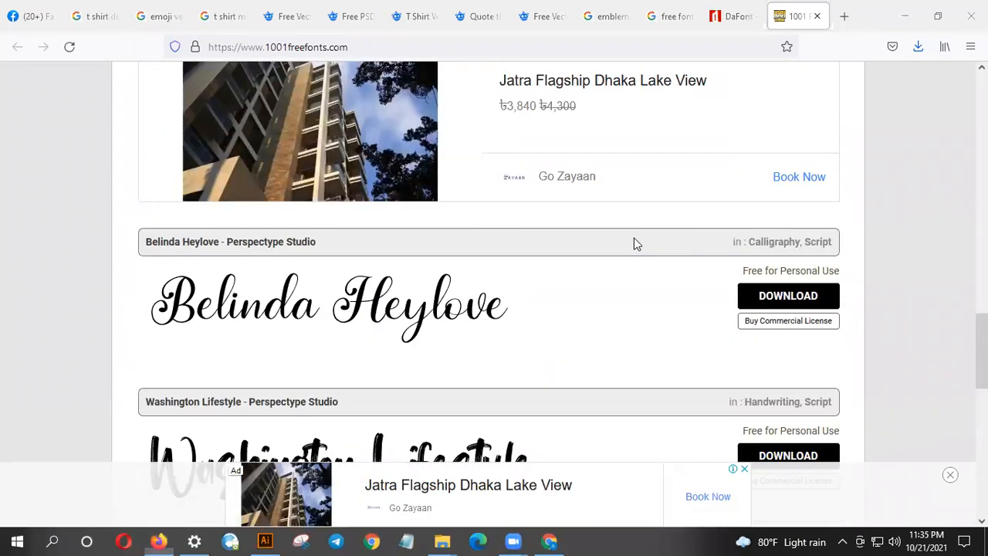
pyautogui.scroll(15, 634, 244)
pyautogui.scroll(5, 617, 220)
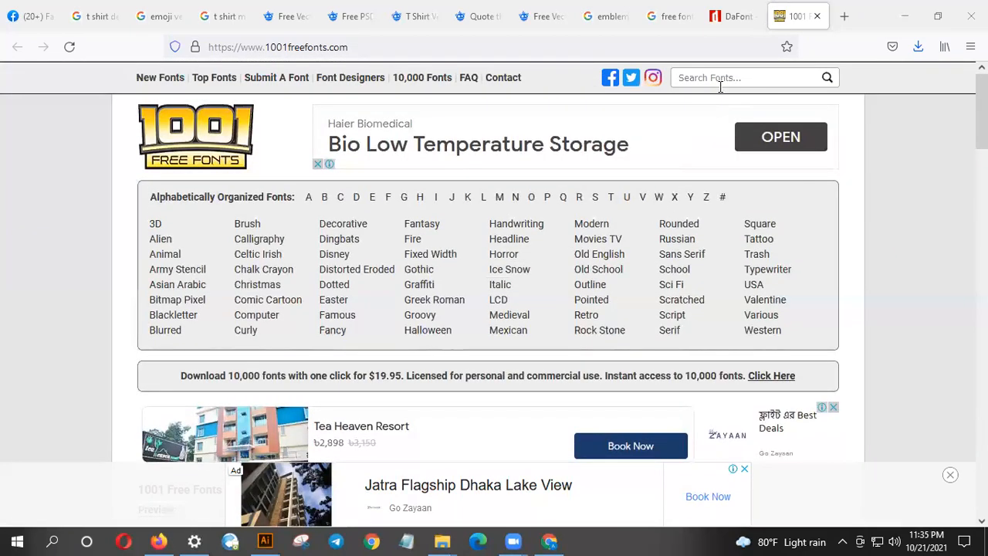
pyautogui.write('Cocogoose')
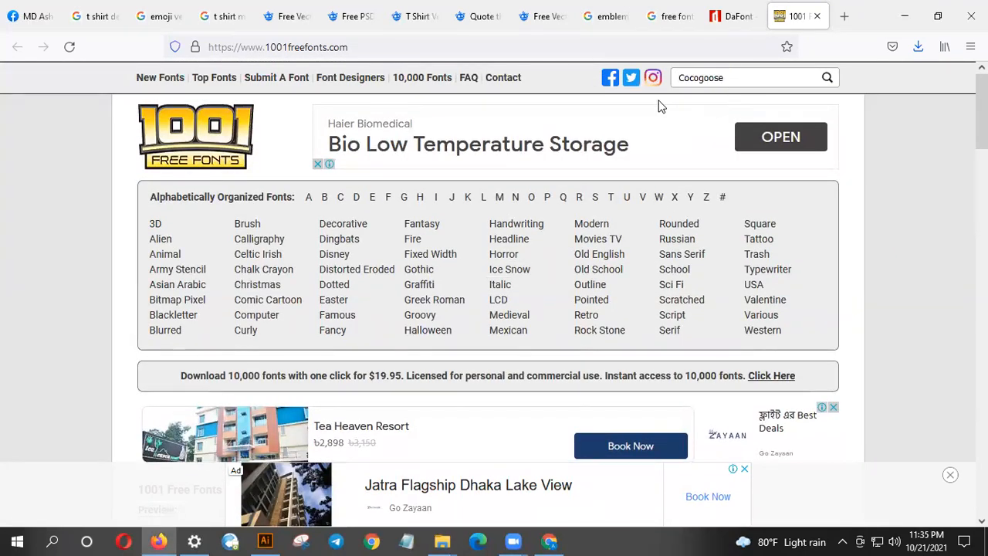
pyautogui.press('Return')
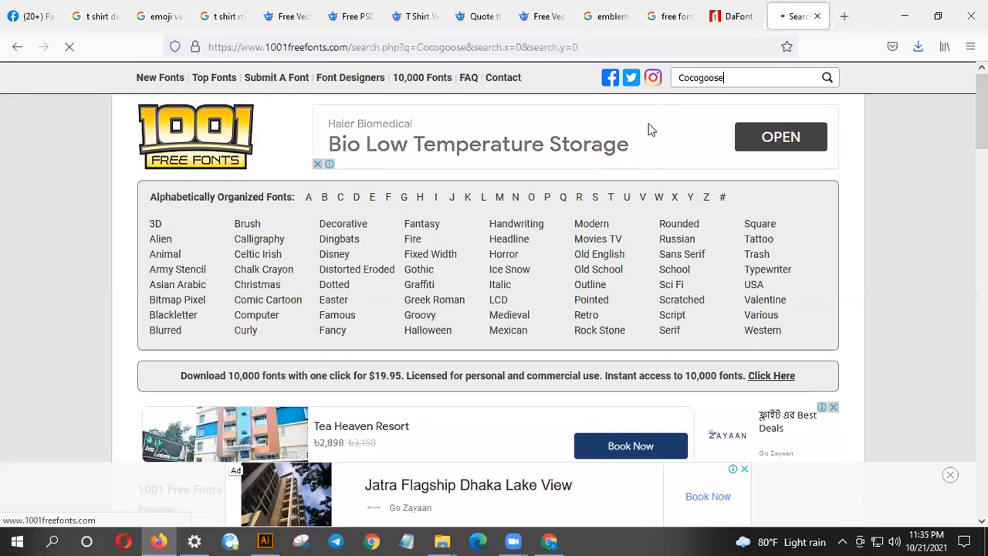
# - Find Cocogoose Letterpress in the search results and download it, saving cocogoose-letterpress.zip
pyautogui.scroll(-2, 586, 214)
pyautogui.scroll(-2, 586, 220)
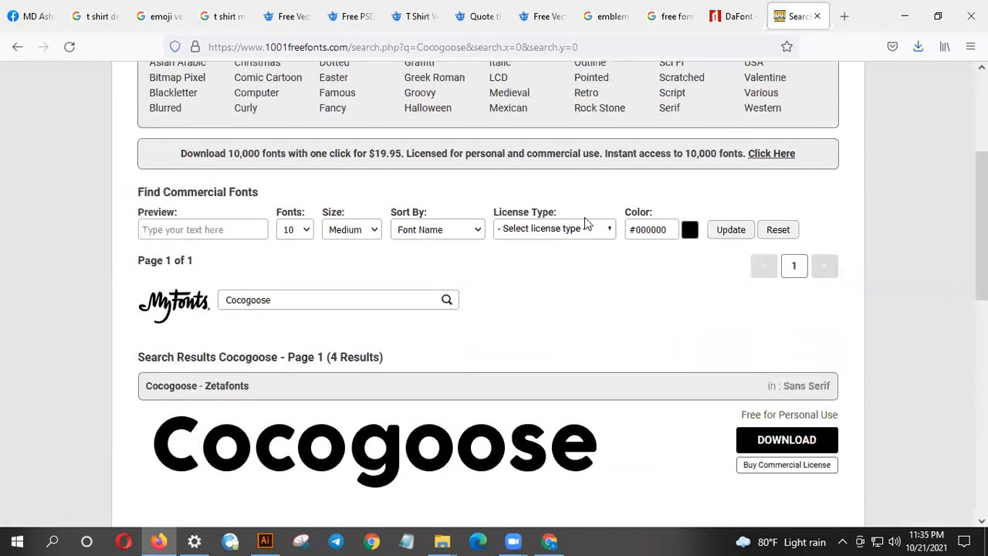
pyautogui.scroll(-1, 586, 221)
pyautogui.scroll(-2, 586, 220)
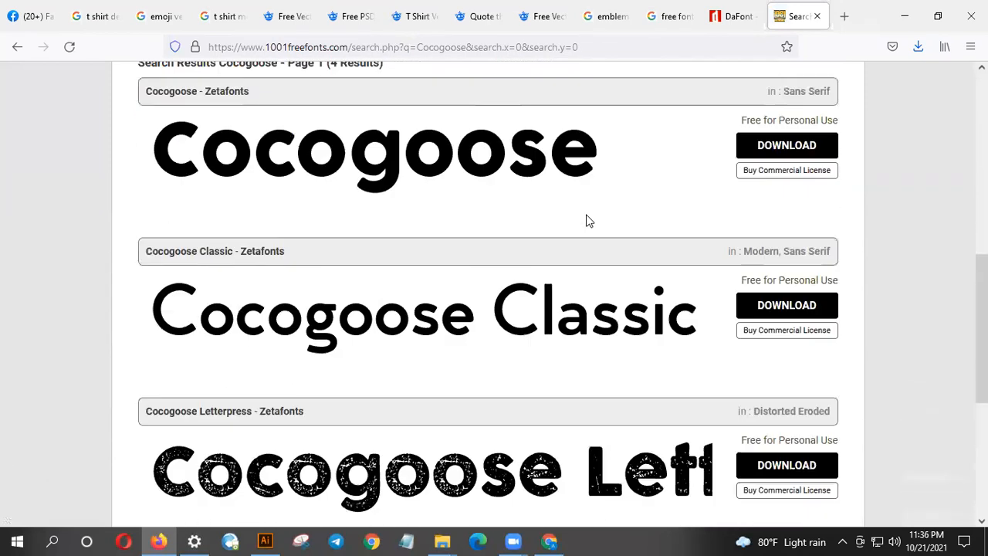
pyautogui.scroll(-2, 554, 211)
pyautogui.scroll(-3, 607, 273)
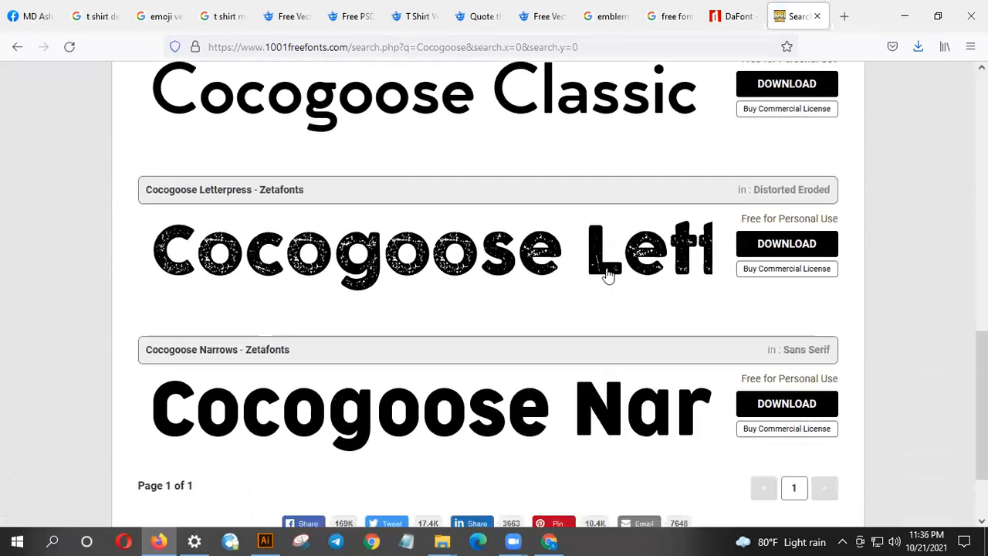
pyautogui.scroll(2, 607, 273)
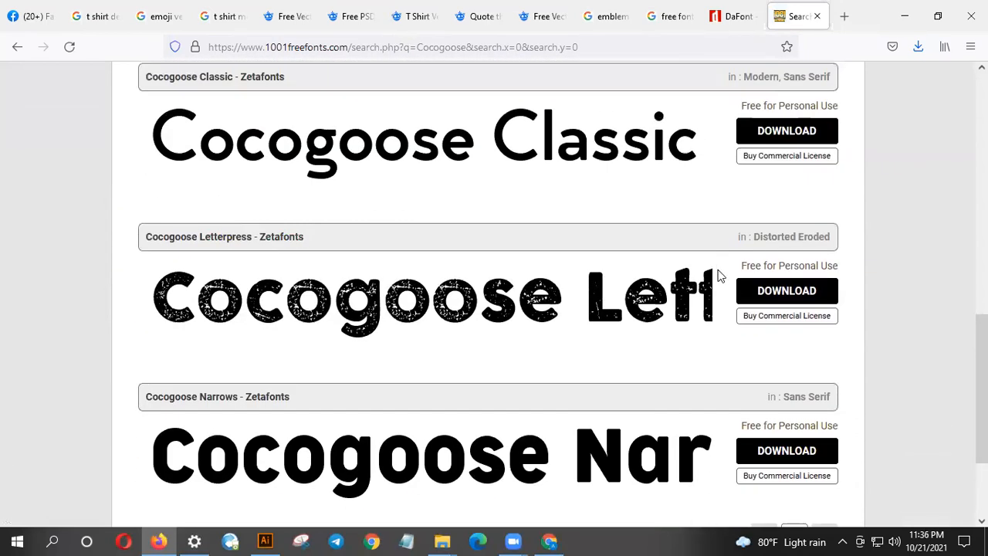
pyautogui.click(753, 290)
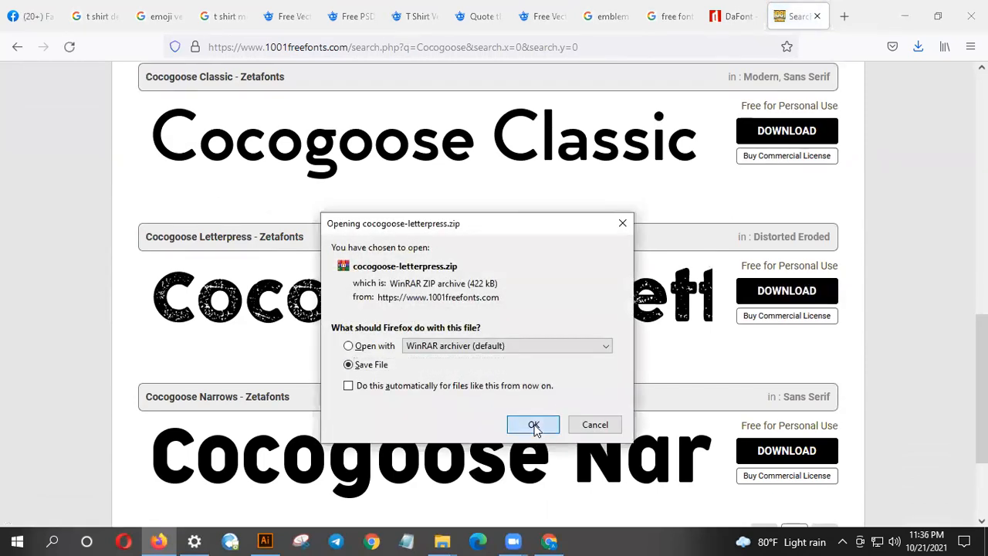
pyautogui.click(533, 424)
# - Open the folder containing the downloaded cocogoose-letterpress.zip and extract it to Downloads\cocogoose-letterpress
pyautogui.click(918, 44)
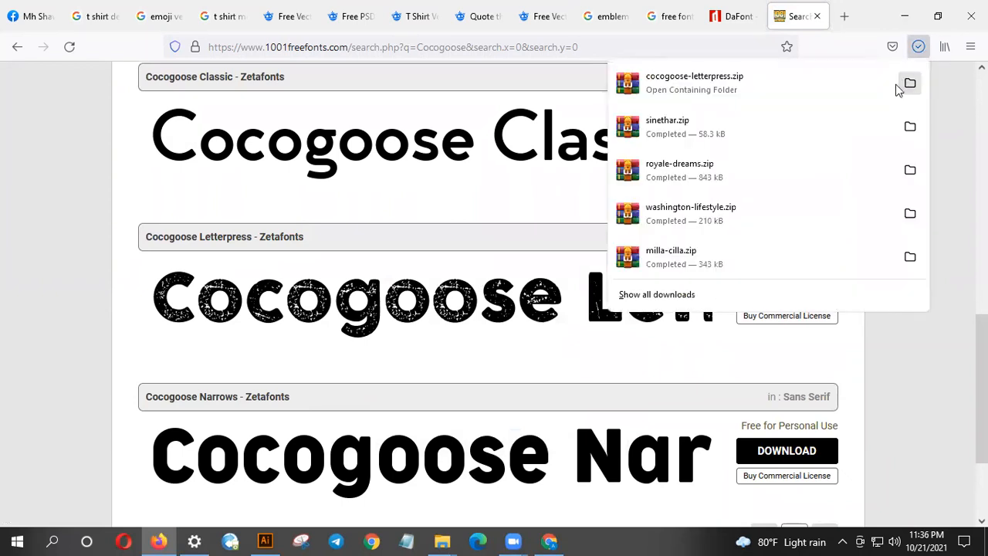
pyautogui.click(907, 83)
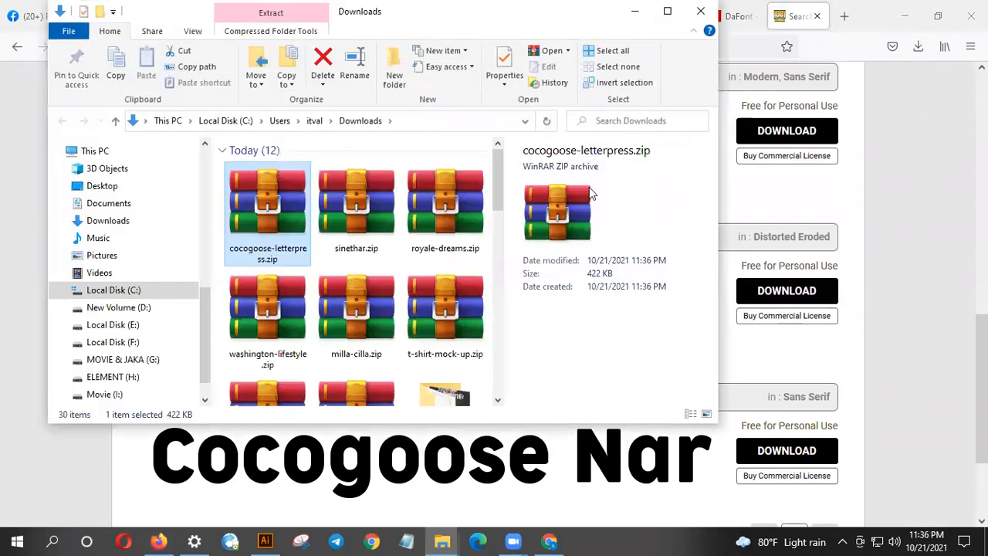
pyautogui.rightClick(308, 202)
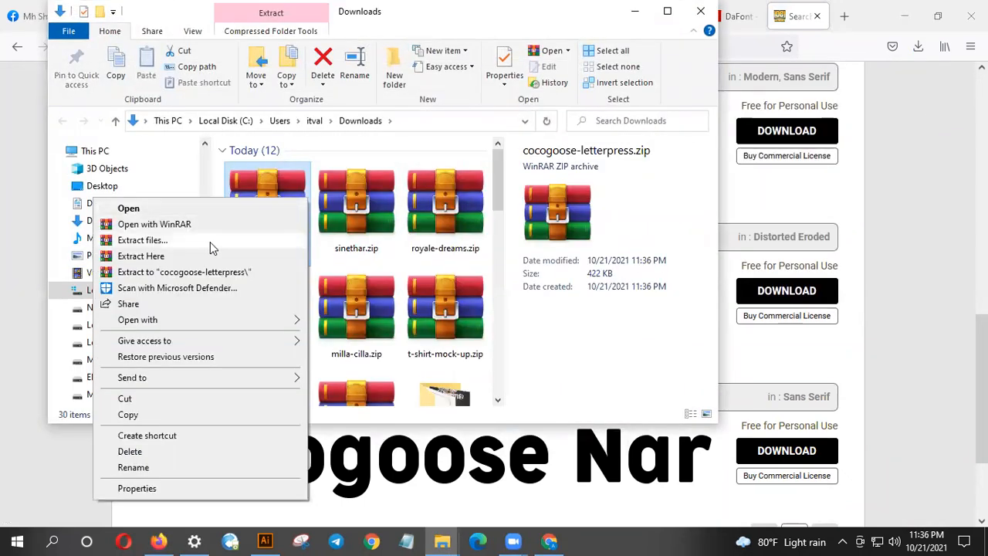
pyautogui.click(210, 241)
pyautogui.click(532, 433)
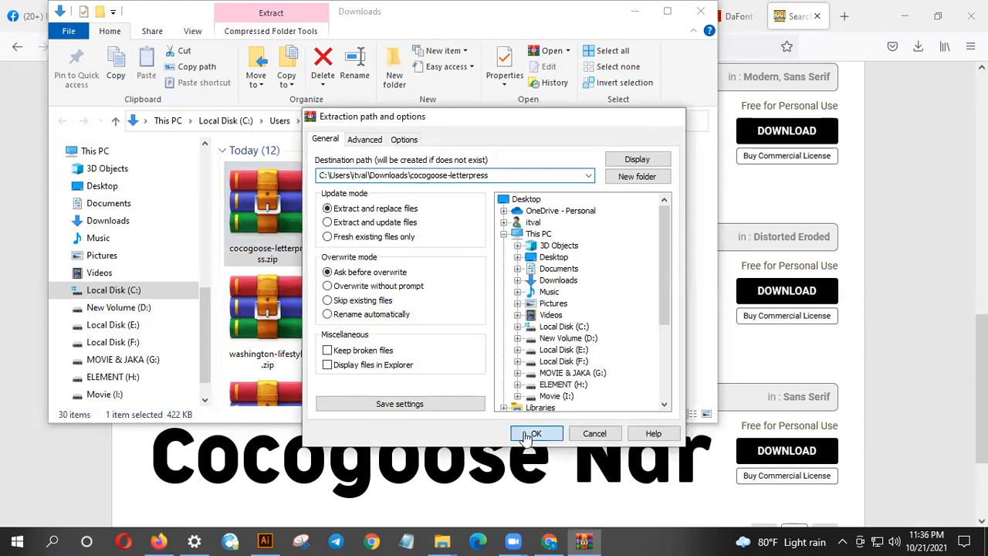
# - Open the extracted cocogoose-letterpress folder and install the font file COCOGOOSELETTERPRESS TRIAL.ttf
pyautogui.doubleClick(281, 209)
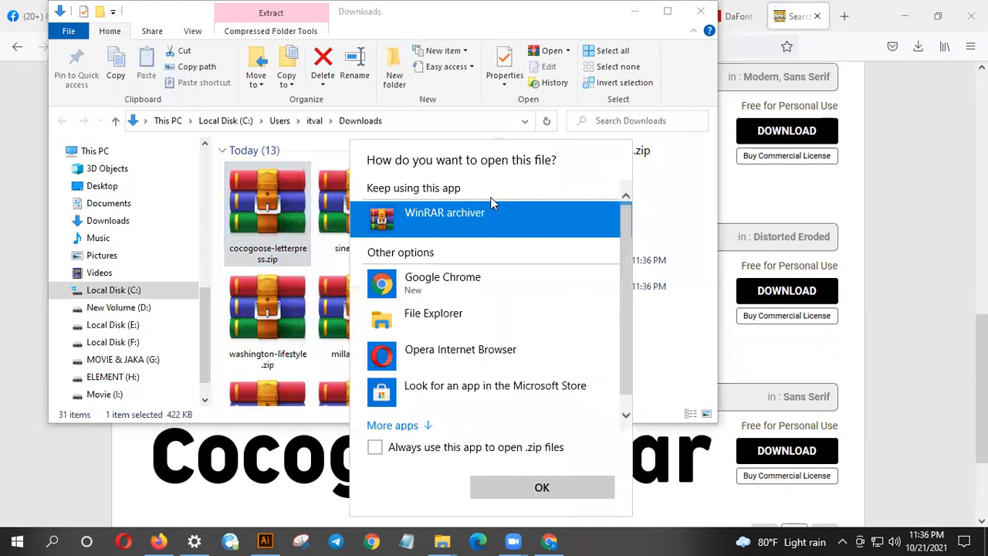
pyautogui.click(299, 265)
pyautogui.moveTo(501, 199); pyautogui.dragTo(494, 243)
pyautogui.doubleClick(447, 243)
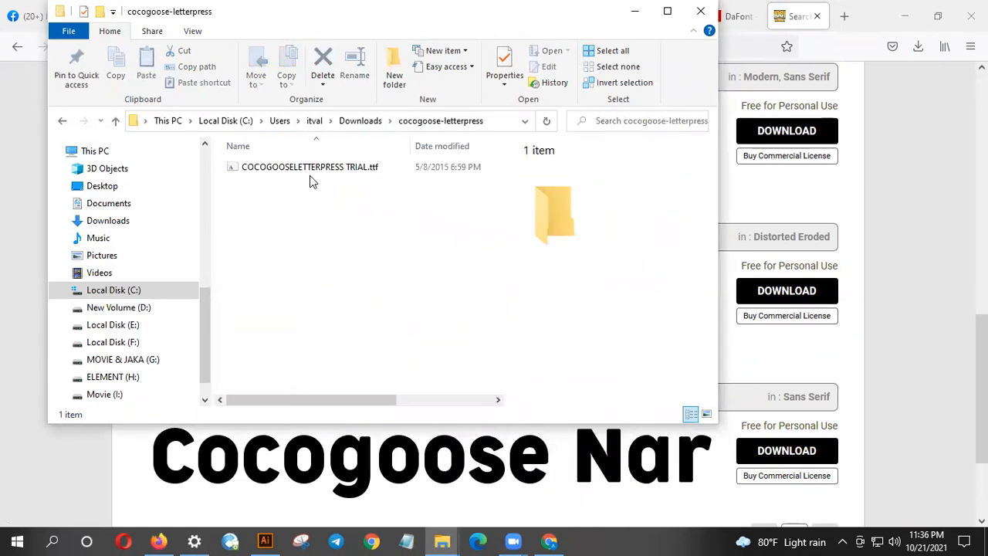
pyautogui.click(315, 176)
pyautogui.rightClick(315, 176)
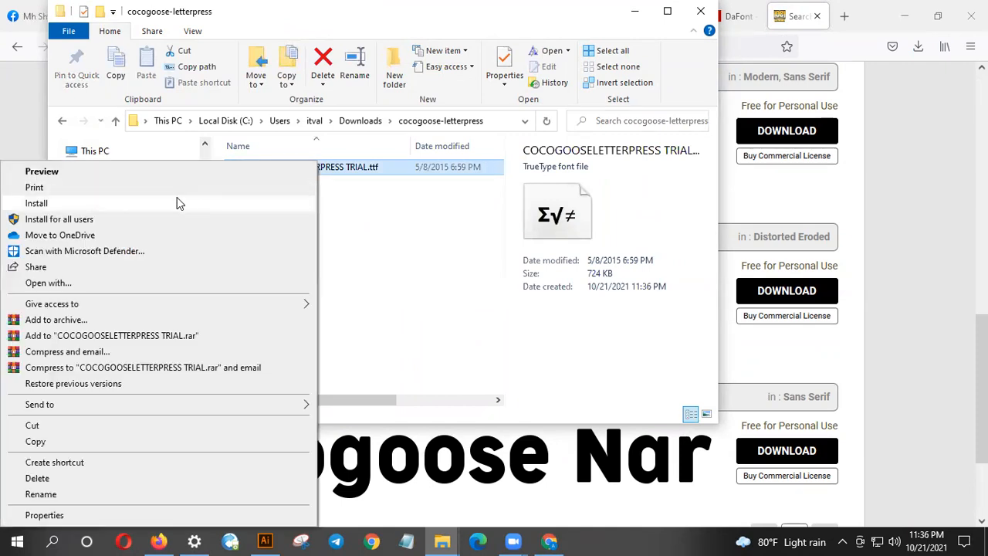
pyautogui.click(178, 201)
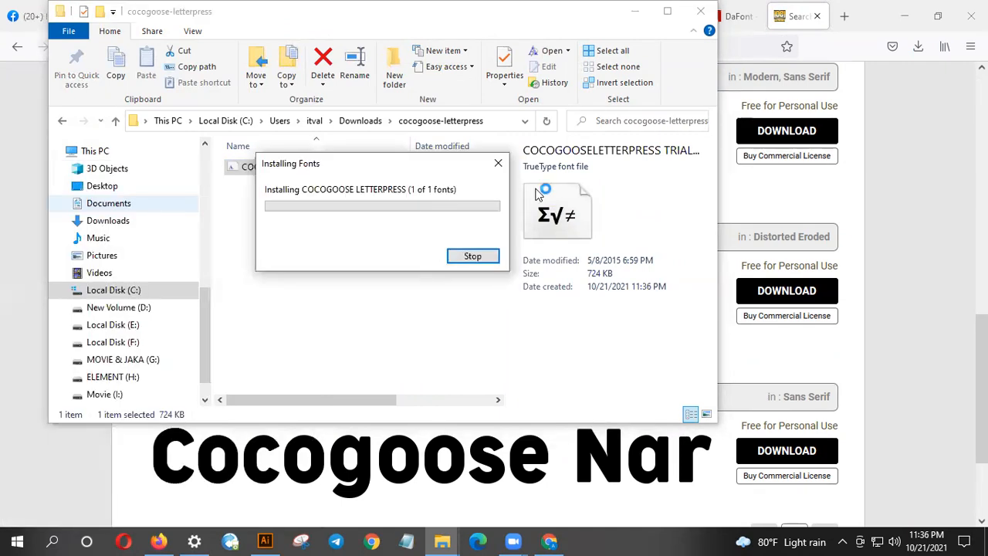
# - Return to Illustrator and apply the Milla Cilla - Personal Use font to "Let Your" and "be your" on the artboard
pyautogui.click(635, 10)
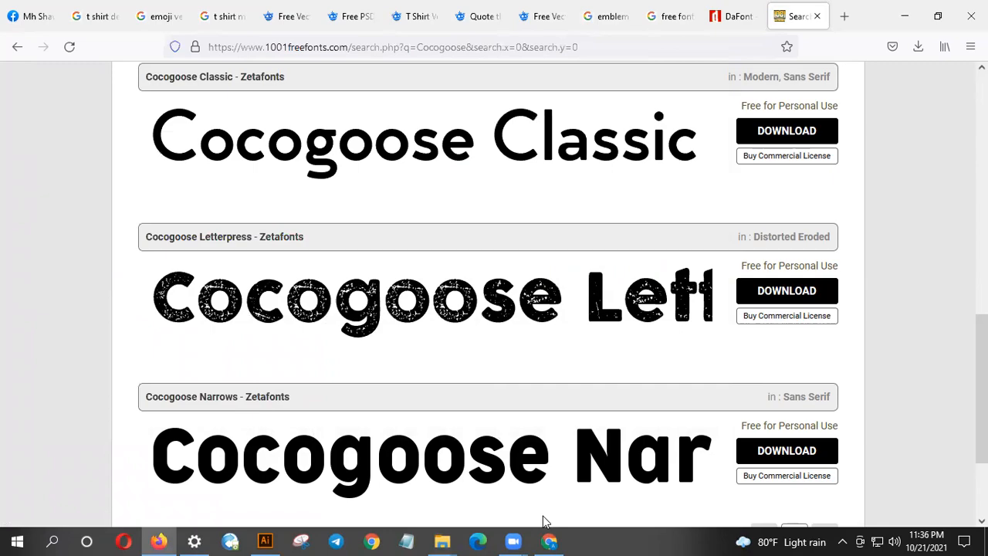
pyautogui.click(904, 15)
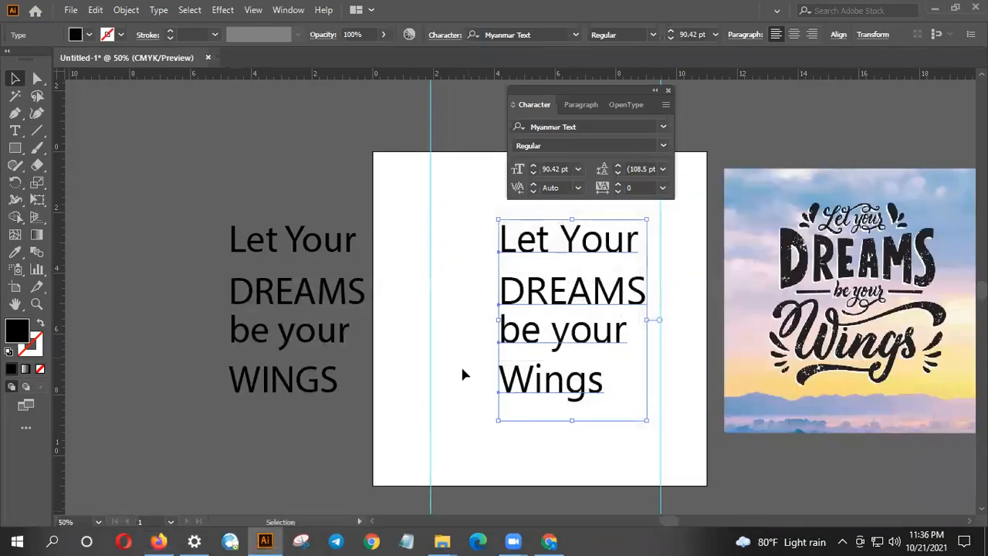
pyautogui.click(473, 274)
pyautogui.moveTo(472, 225); pyautogui.dragTo(588, 251)
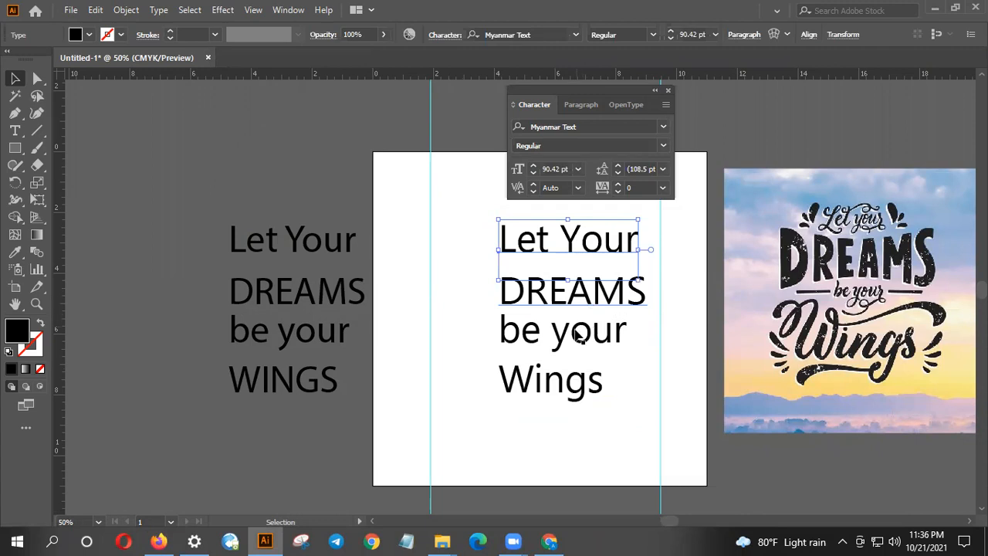
pyautogui.keyDown('shift'); pyautogui.click(578, 345); pyautogui.keyUp('shift')
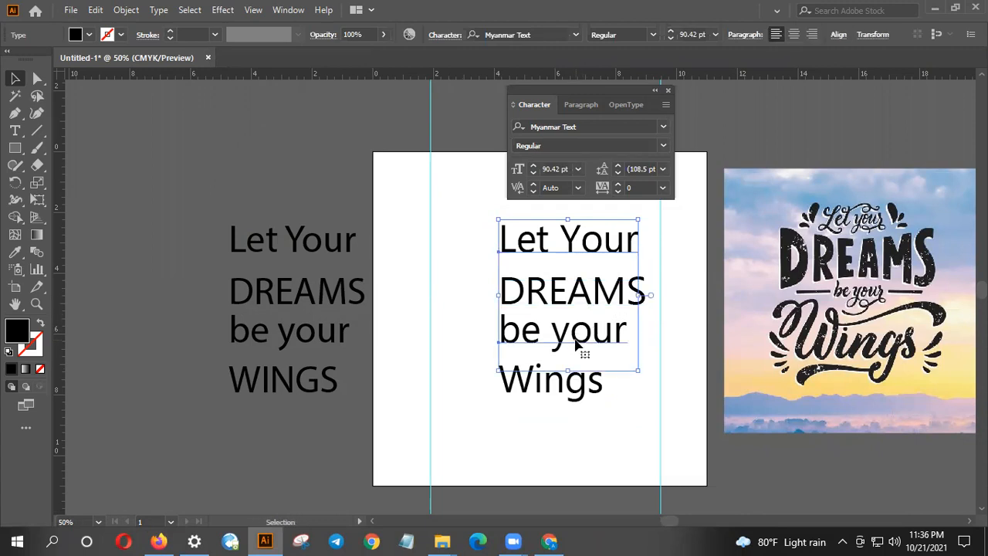
pyautogui.click(572, 127)
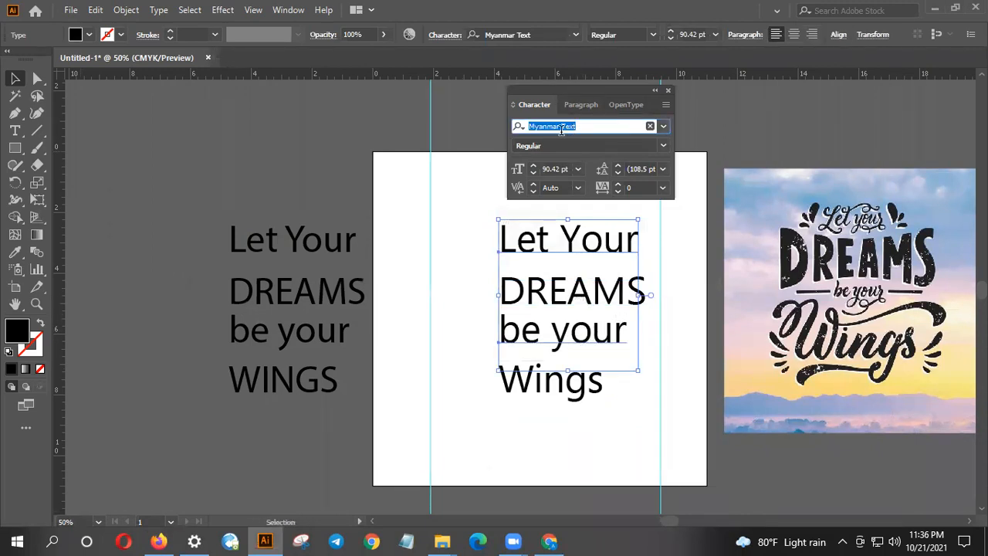
pyautogui.write('mill')
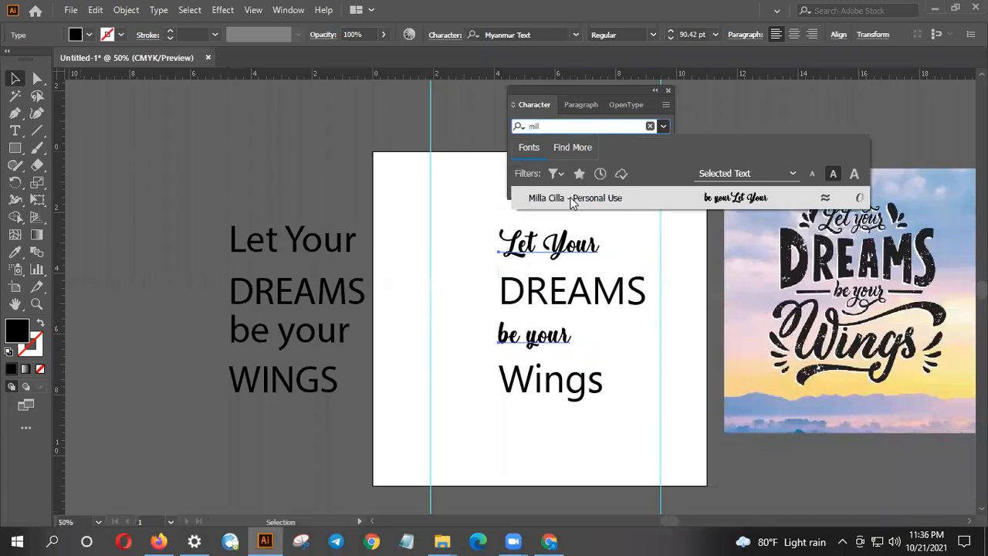
pyautogui.click(573, 199)
pyautogui.click(652, 345)
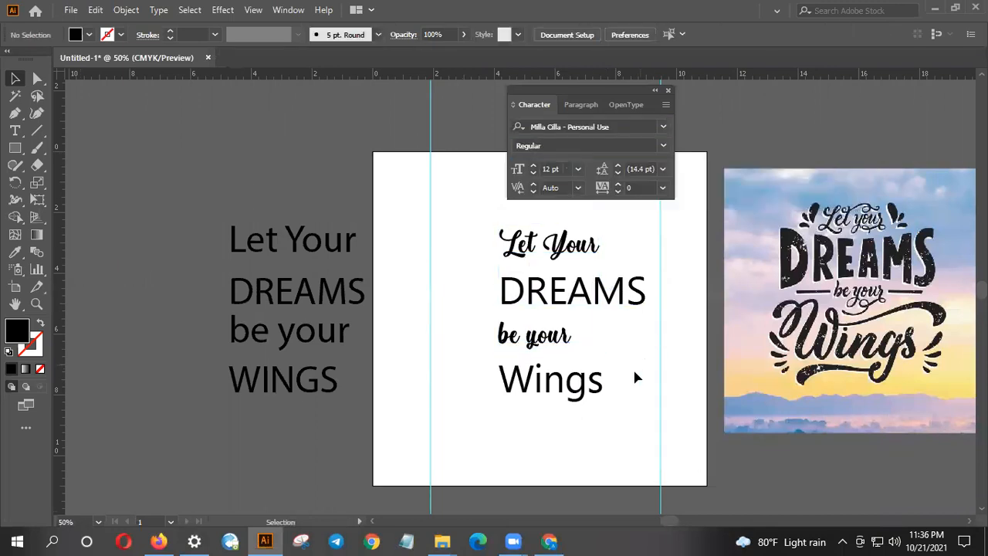
# - Move "be your" and "Let Your" slightly inward and closer to the word DREAMS
pyautogui.moveTo(548, 348); pyautogui.dragTo(572, 340)
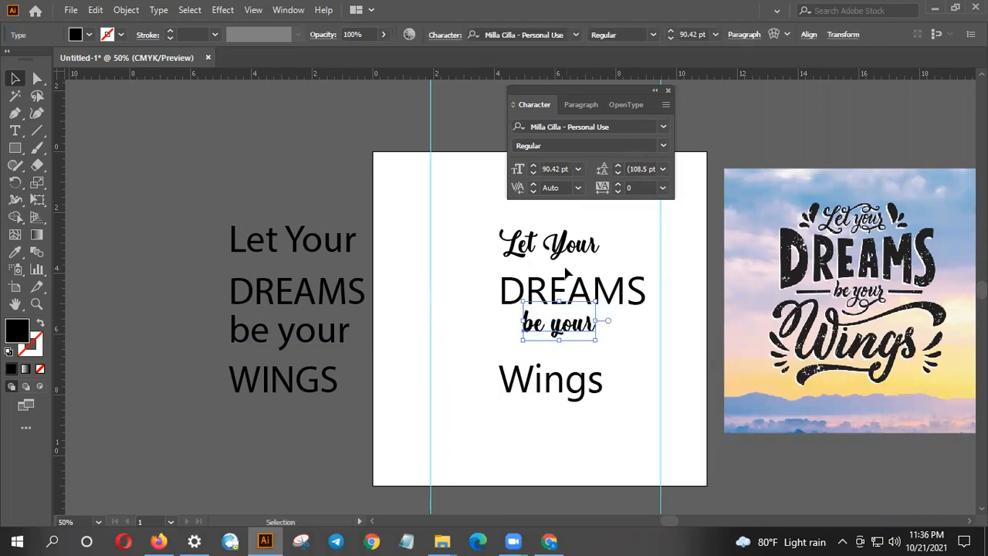
pyautogui.moveTo(563, 252); pyautogui.dragTo(575, 260)
pyautogui.click(639, 336)
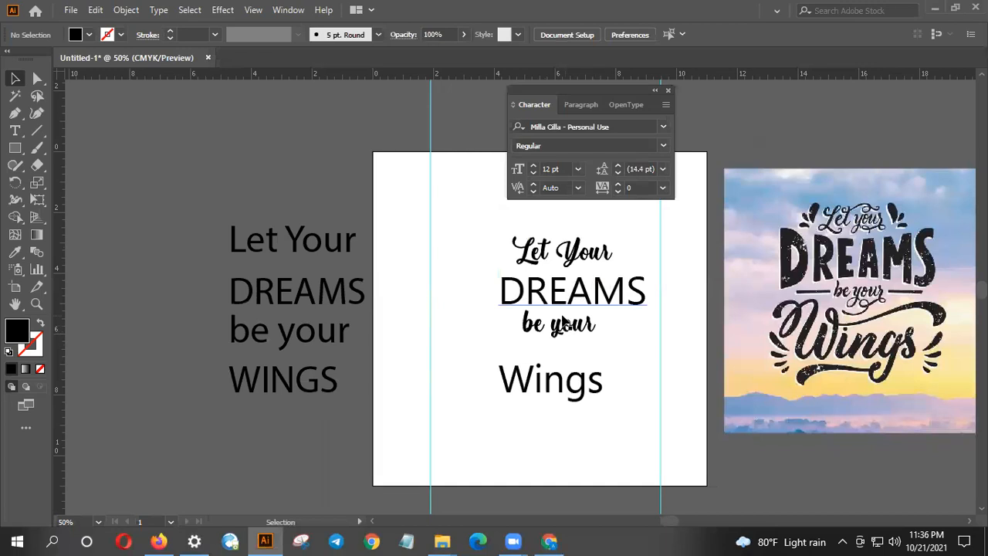
# - Apply the COCOGOOSE LETTERPRESS font to DREAMS and Wings on the artboard
pyautogui.click(609, 307)
pyautogui.click(580, 388)
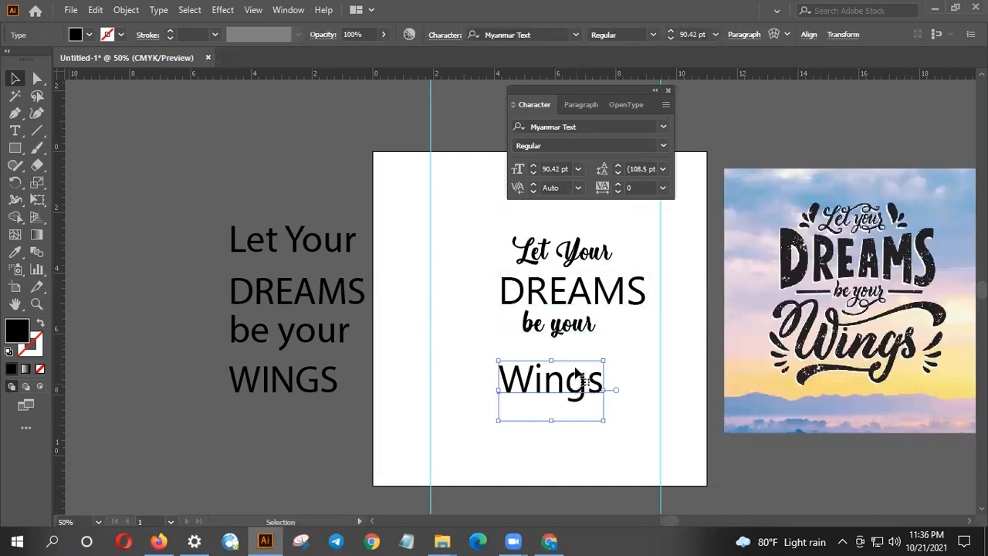
pyautogui.click(618, 305)
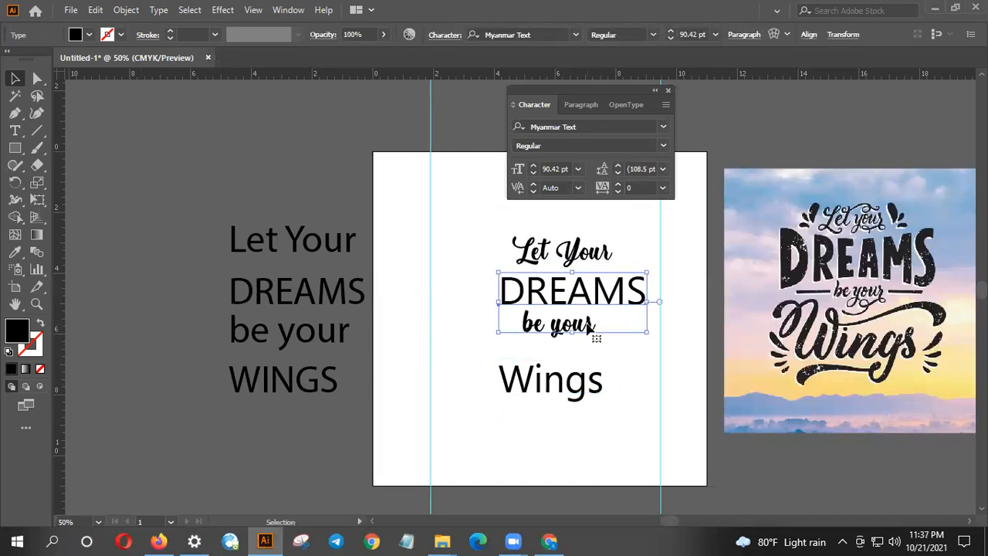
pyautogui.keyDown('shift'); pyautogui.click(591, 380); pyautogui.keyUp('shift')
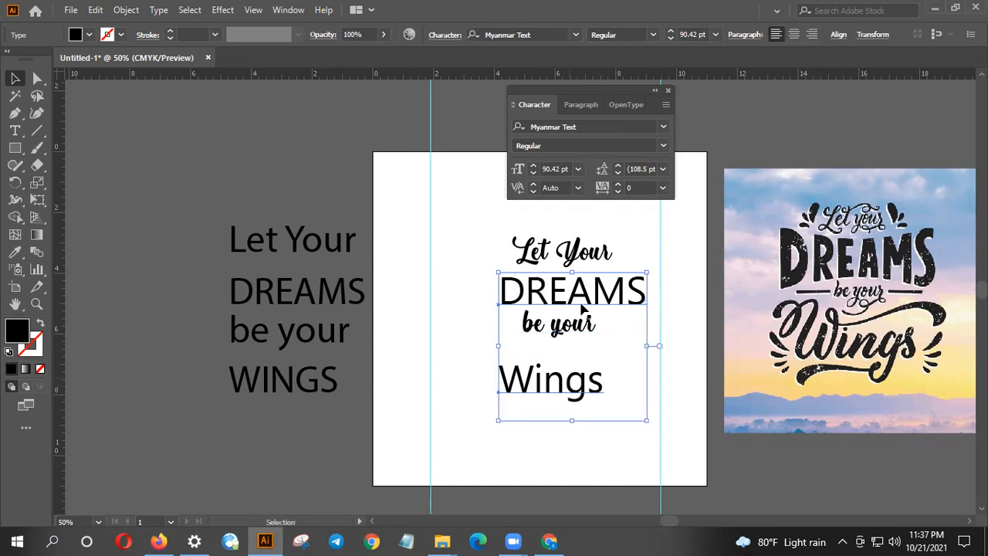
pyautogui.click(609, 126)
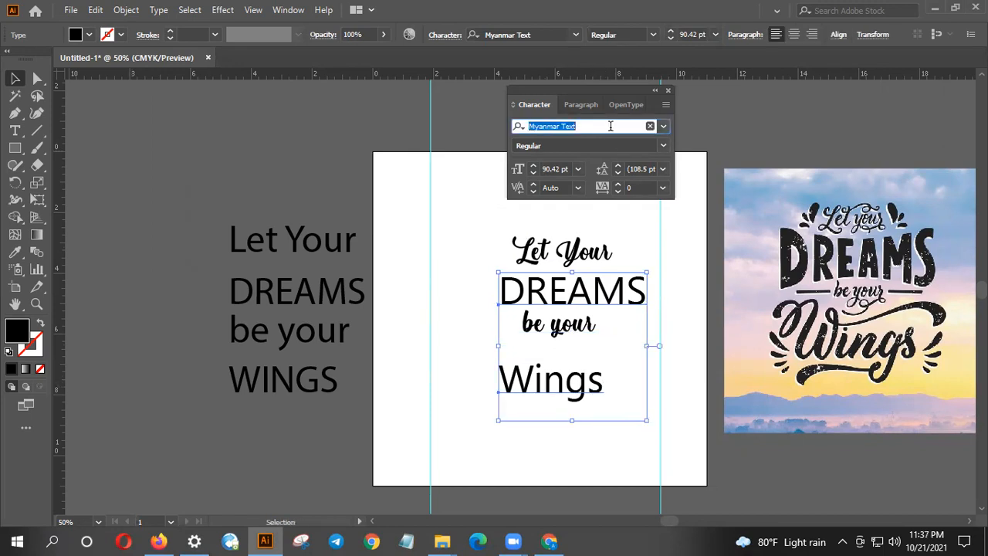
pyautogui.write('co')
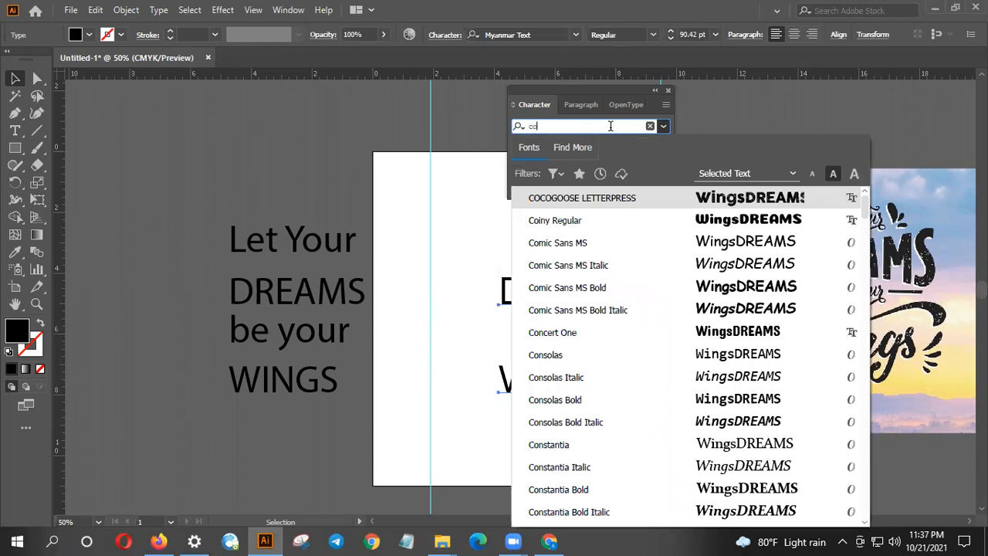
pyautogui.click(614, 200)
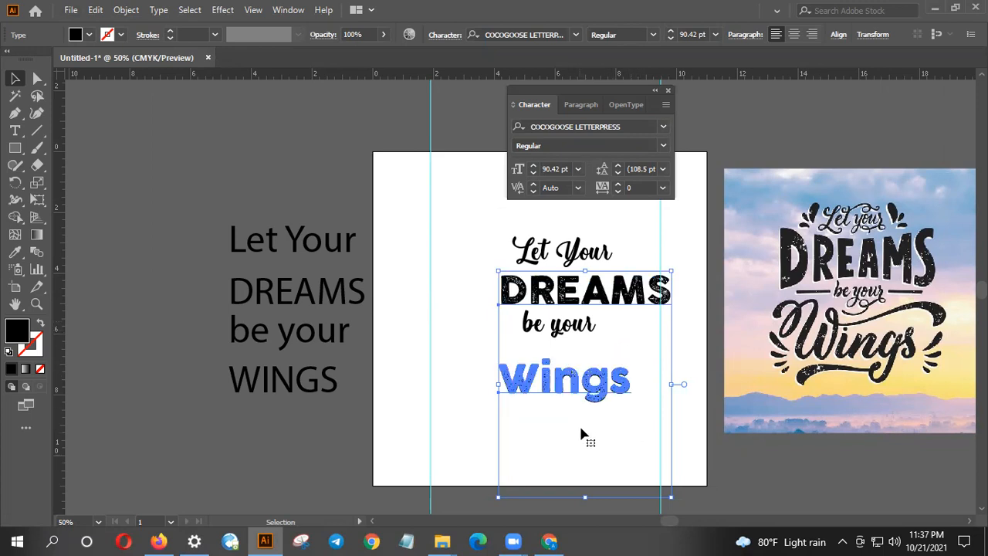
pyautogui.click(468, 406)
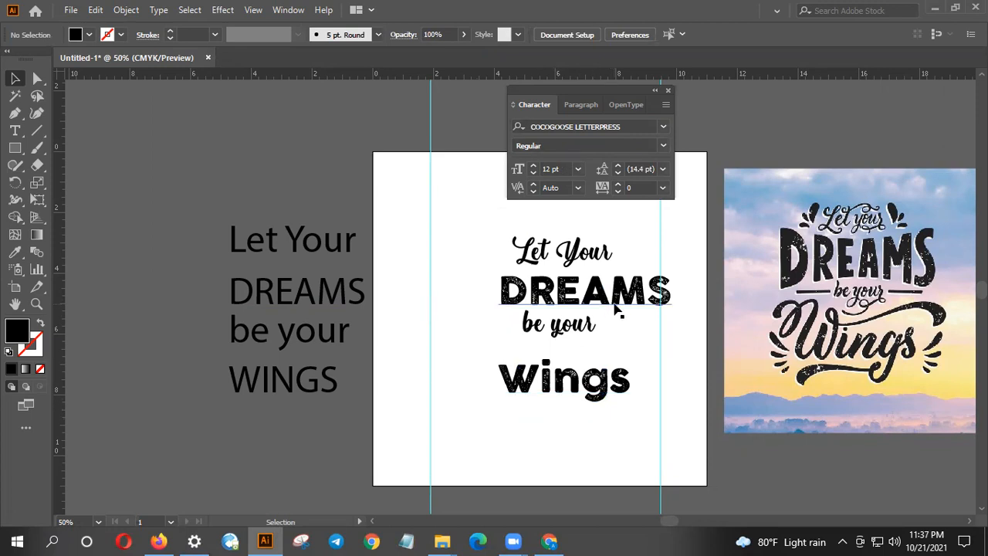
# - Compare the restyled text lines on the artboard with the lettering in the reference design
pyautogui.click(624, 322)
pyautogui.click(553, 260)
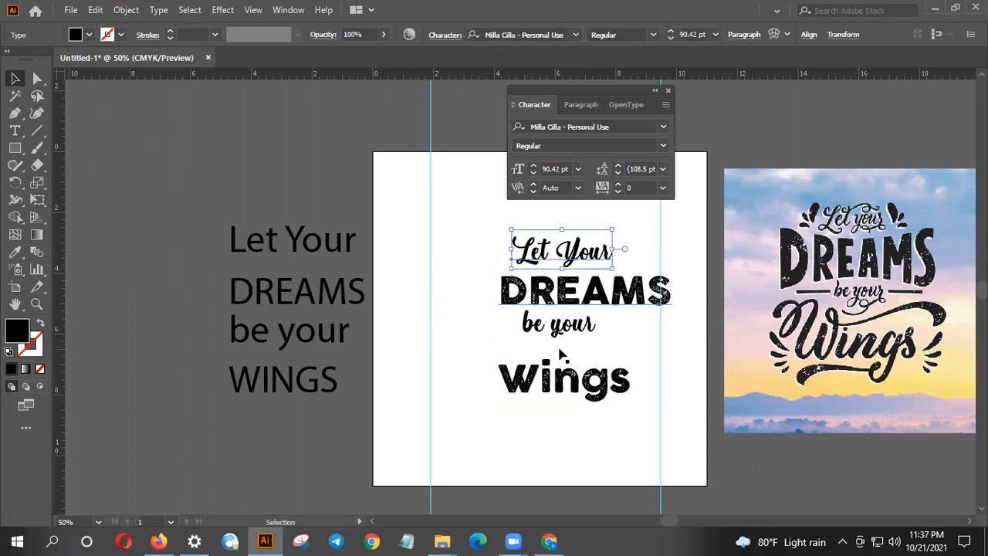
pyautogui.click(567, 376)
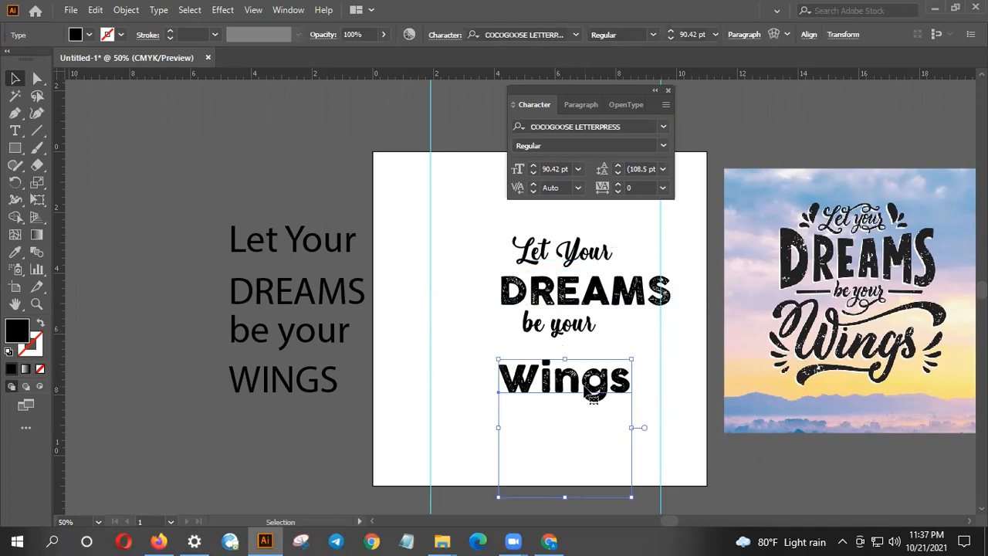
pyautogui.click(680, 317)
pyautogui.moveTo(755, 286); pyautogui.dragTo(450, 292)
pyautogui.moveTo(290, 276); pyautogui.dragTo(471, 292)
pyautogui.scroll(1, 333, 292)
pyautogui.scroll(2, 385, 307)
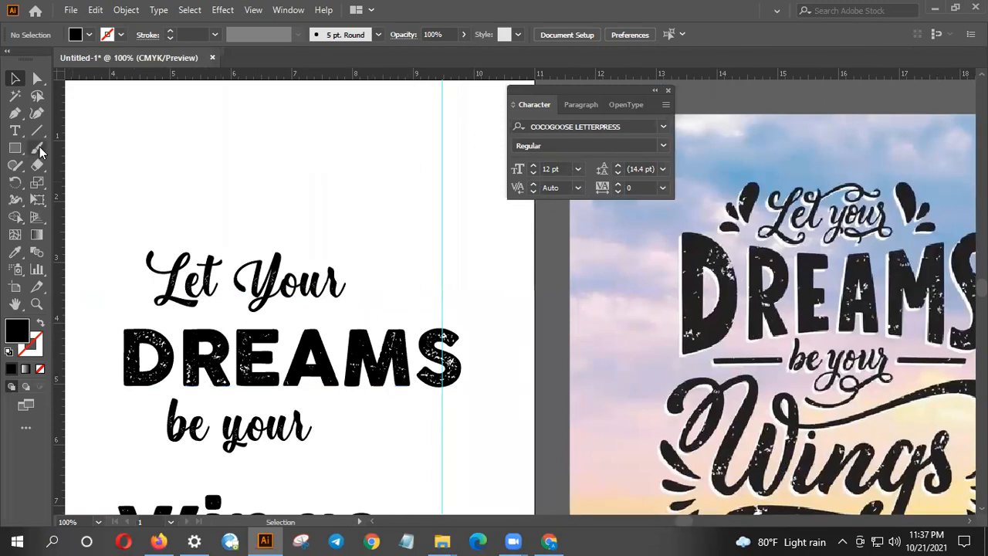
pyautogui.click(14, 112)
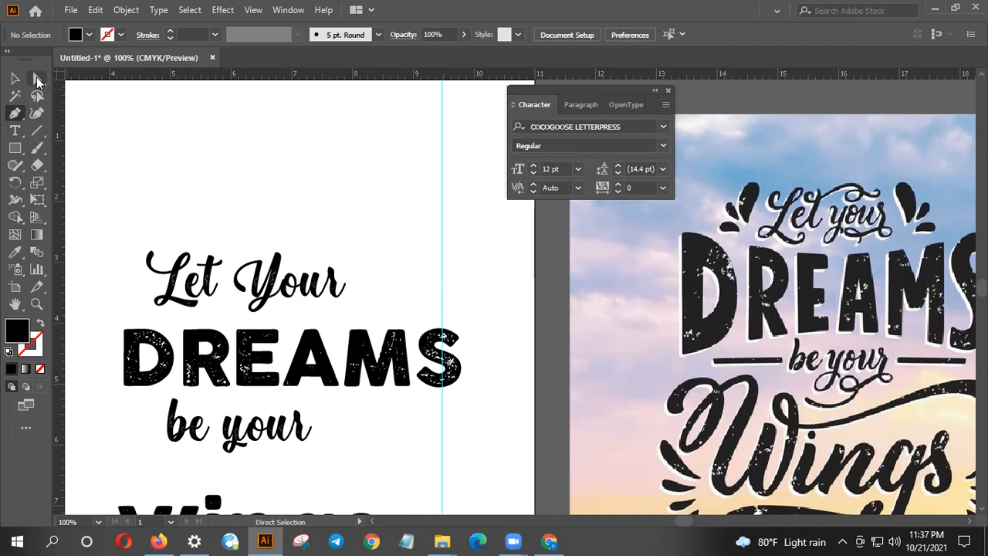
pyautogui.click(36, 77)
pyautogui.click(15, 77)
# - Start an envelope warp on the word DREAMS and turn on its live preview
pyautogui.click(266, 352)
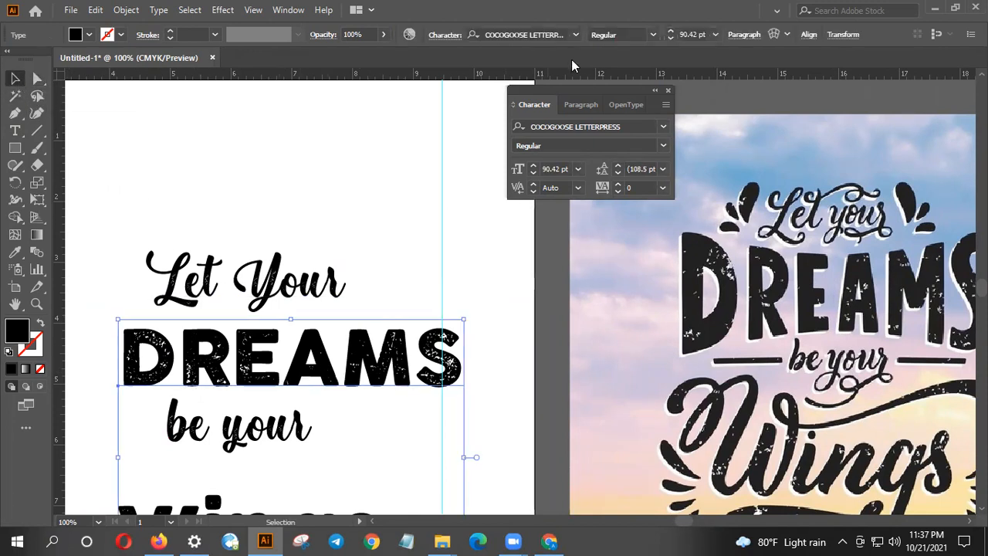
pyautogui.click(786, 35)
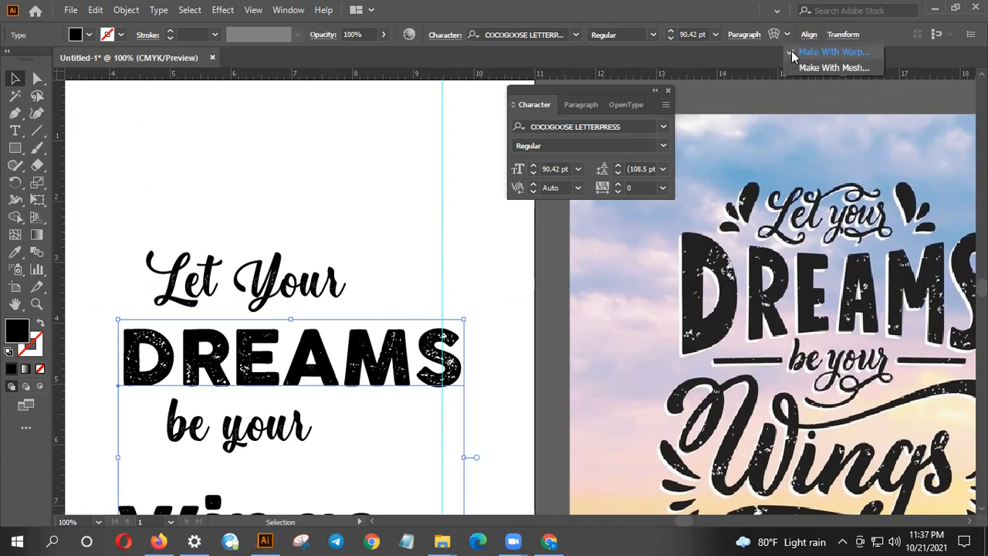
pyautogui.click(818, 54)
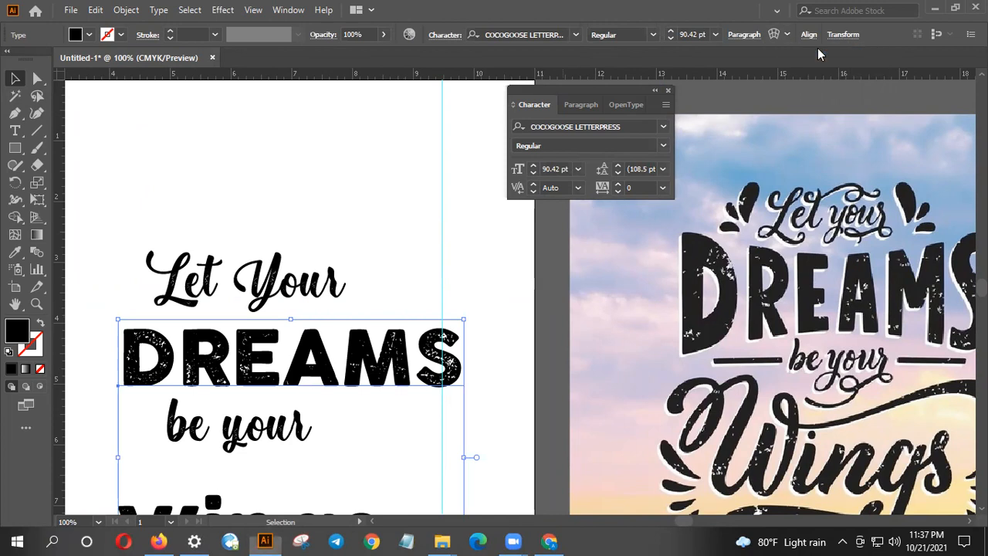
pyautogui.click(773, 34)
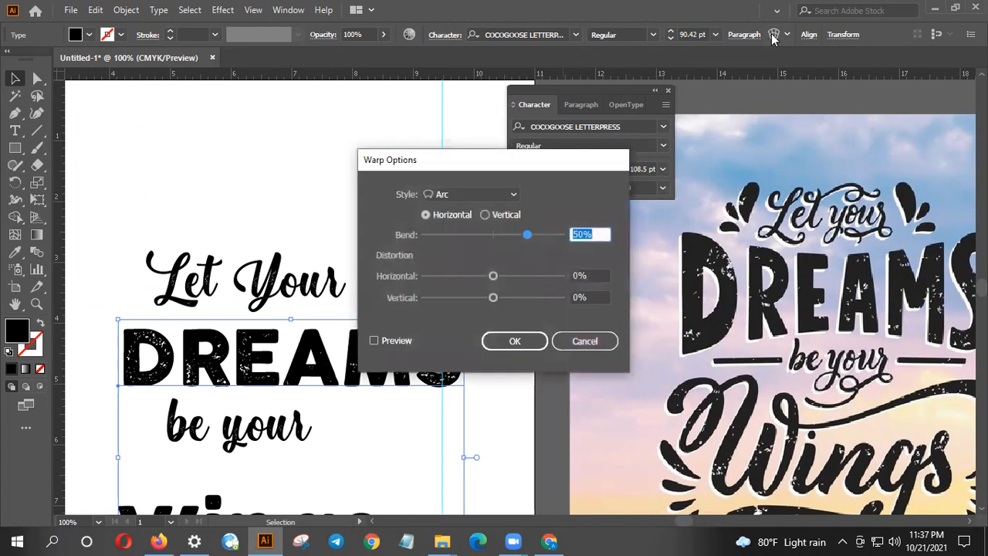
pyautogui.moveTo(499, 164); pyautogui.dragTo(688, 171)
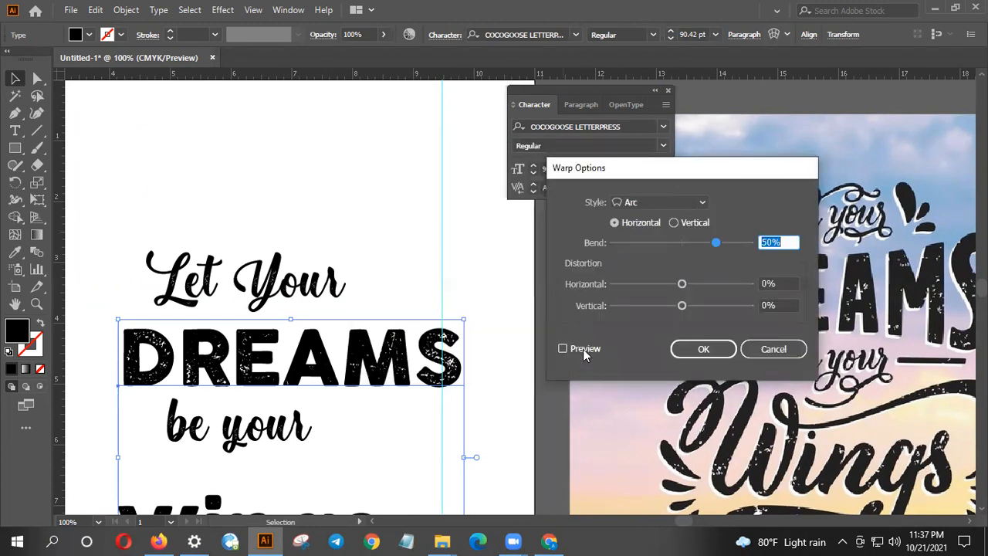
pyautogui.click(582, 349)
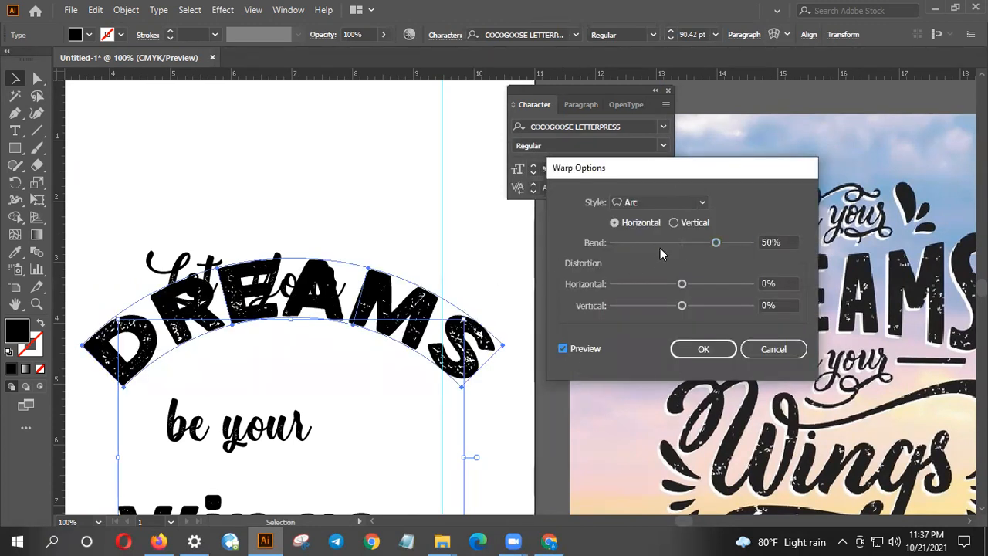
# - Try the Arc warp on DREAMS with 0% bend and 6% horizontal distortion
pyautogui.moveTo(715, 243); pyautogui.dragTo(682, 245)
pyautogui.click(697, 203)
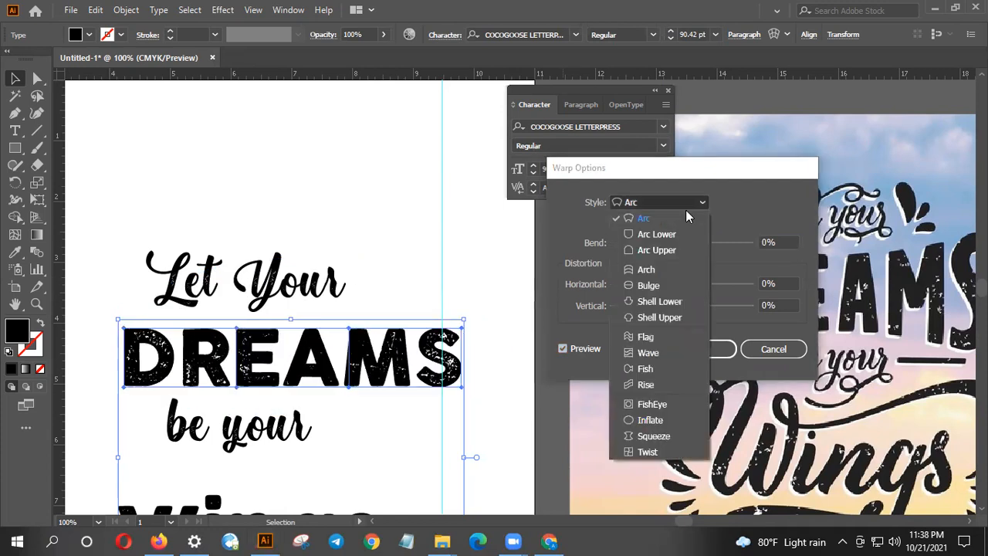
pyautogui.click(664, 220)
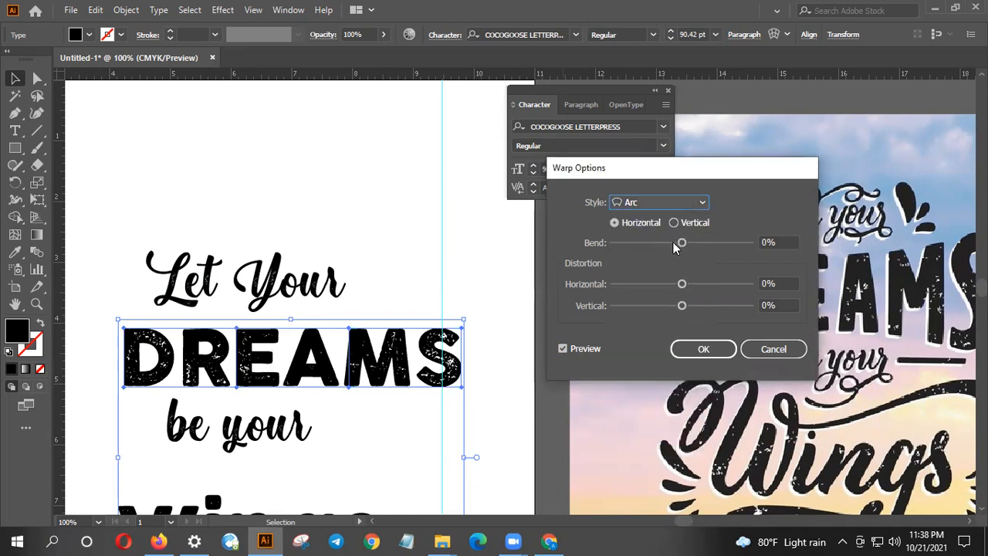
pyautogui.moveTo(682, 288)
pyautogui.mouseDown()
pyautogui.moveTo(641, 286)
pyautogui.moveTo(726, 288)
pyautogui.moveTo(679, 286)
pyautogui.mouseUp()
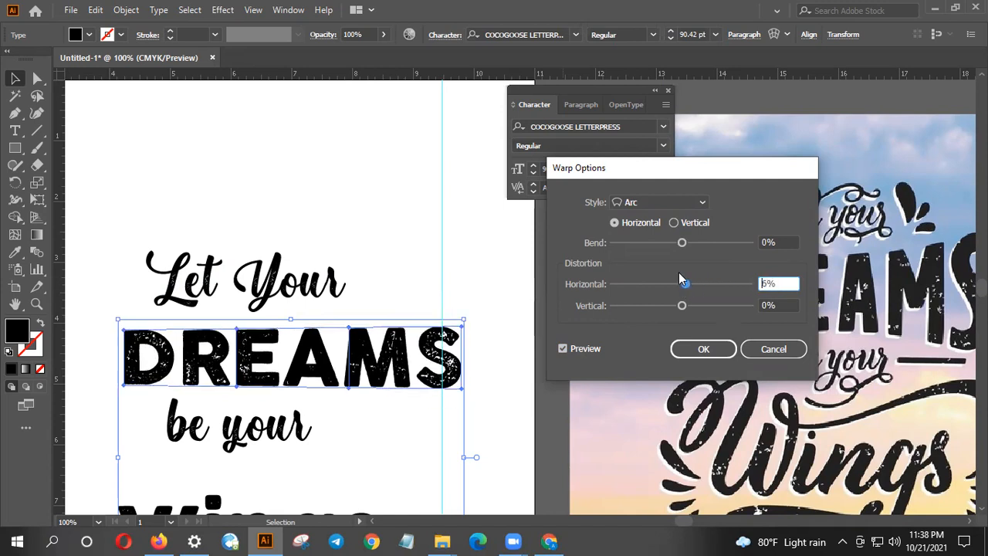
# - Try the Squeeze warp at -21% bend and the Shell Upper warp at about -10% bend on DREAMS
pyautogui.click(651, 205)
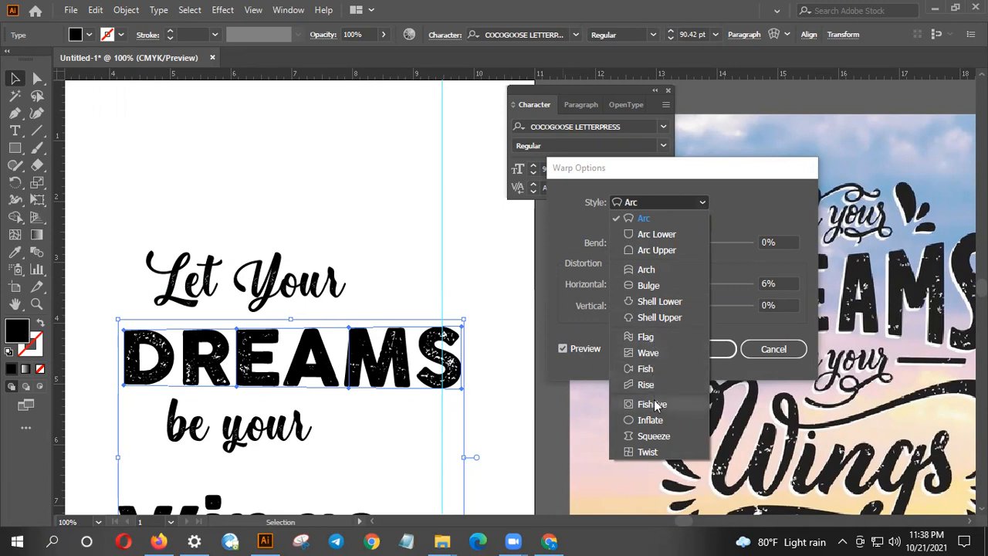
pyautogui.click(647, 435)
pyautogui.moveTo(680, 246); pyautogui.dragTo(666, 243)
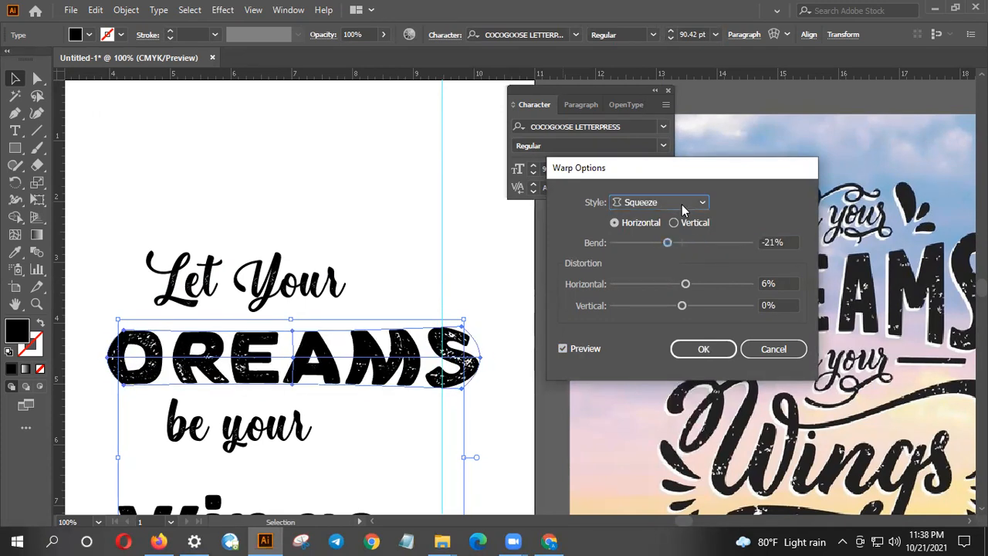
pyautogui.click(681, 203)
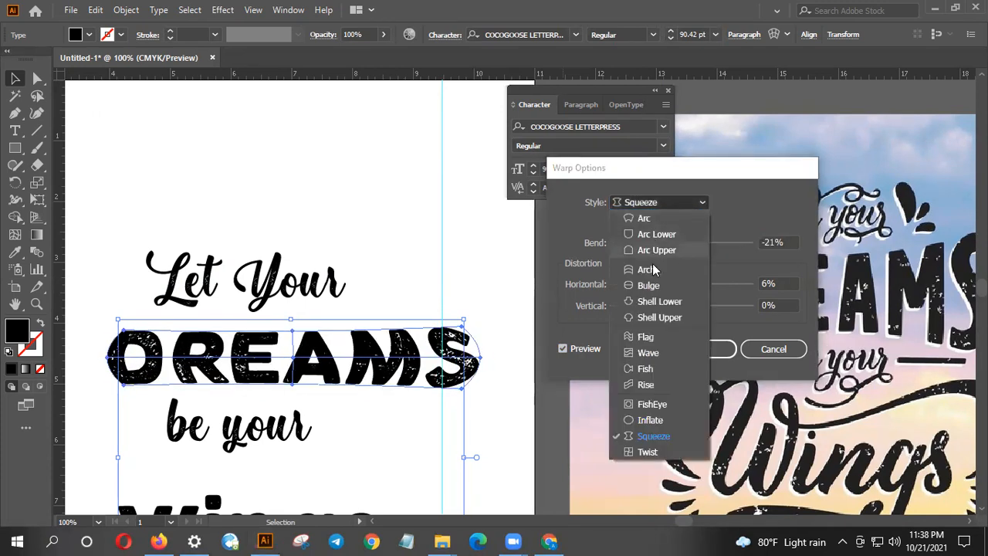
pyautogui.click(665, 317)
pyautogui.moveTo(667, 244)
pyautogui.mouseDown()
pyautogui.moveTo(656, 244)
pyautogui.moveTo(688, 244)
pyautogui.moveTo(675, 244)
pyautogui.mouseUp()
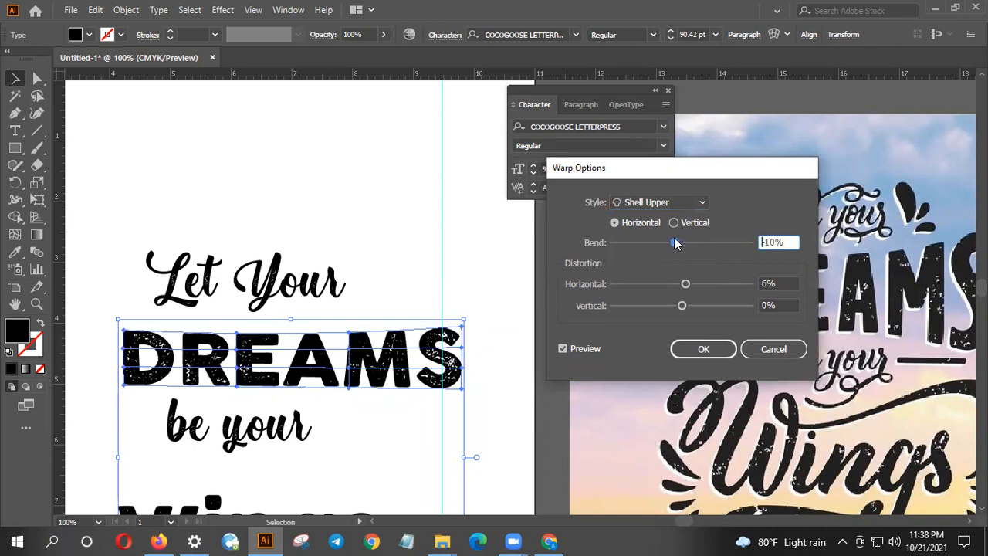
# - Try a vertical Squeeze warp on DREAMS with -11% bend and -7% vertical distortion
pyautogui.click(672, 205)
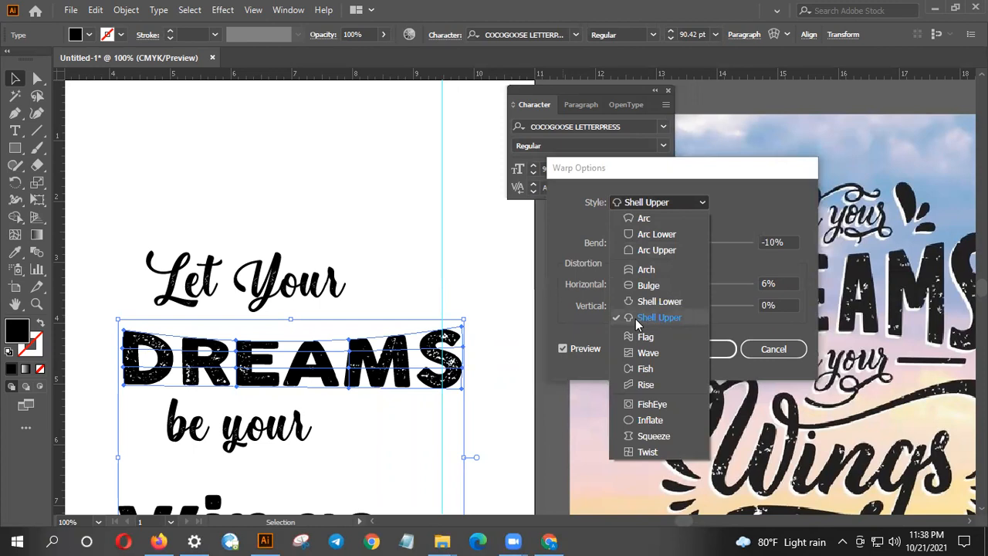
pyautogui.click(635, 318)
pyautogui.click(668, 204)
pyautogui.click(652, 436)
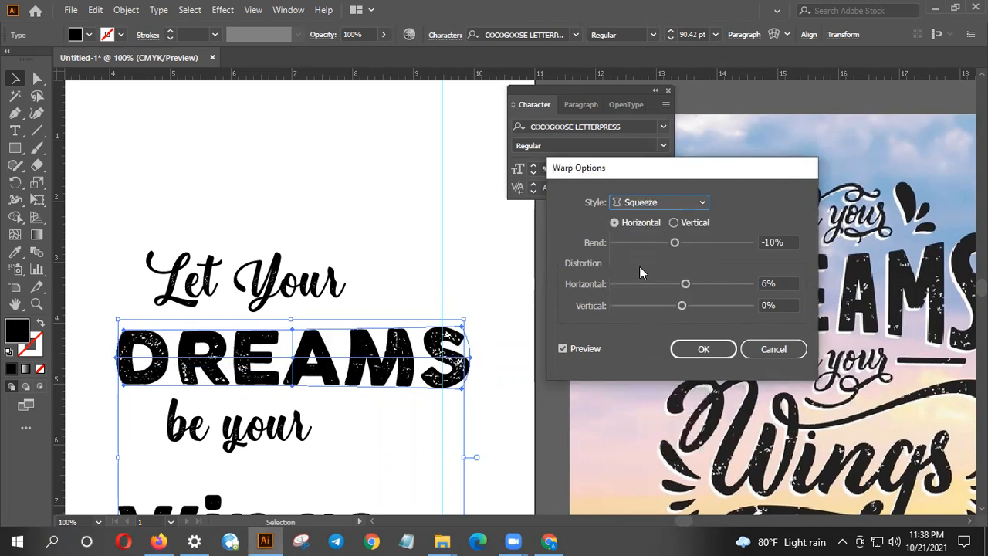
pyautogui.click(674, 223)
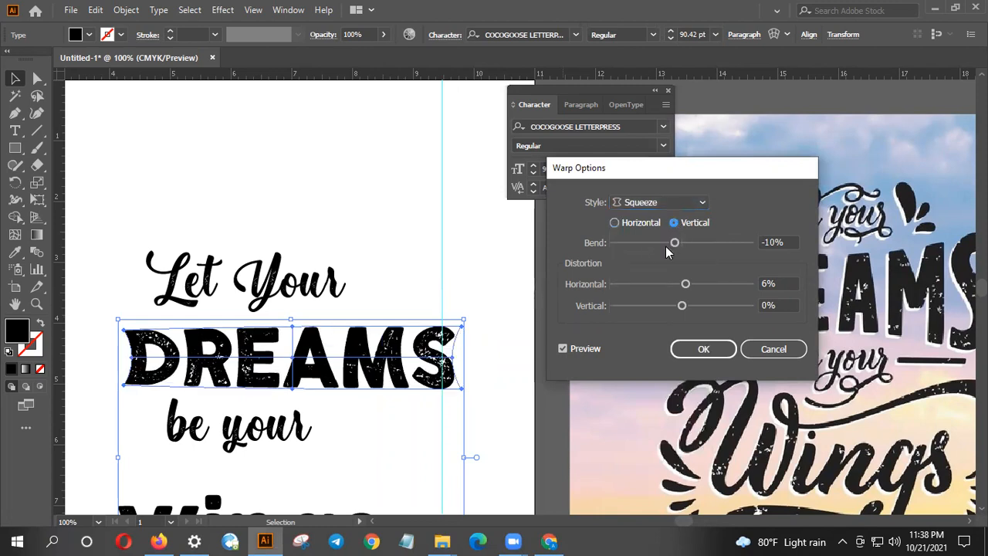
pyautogui.moveTo(678, 245)
pyautogui.mouseDown()
pyautogui.moveTo(691, 246)
pyautogui.moveTo(672, 246)
pyautogui.mouseUp()
pyautogui.moveTo(684, 284); pyautogui.dragTo(677, 306)
pyautogui.moveTo(692, 172); pyautogui.dragTo(579, 203)
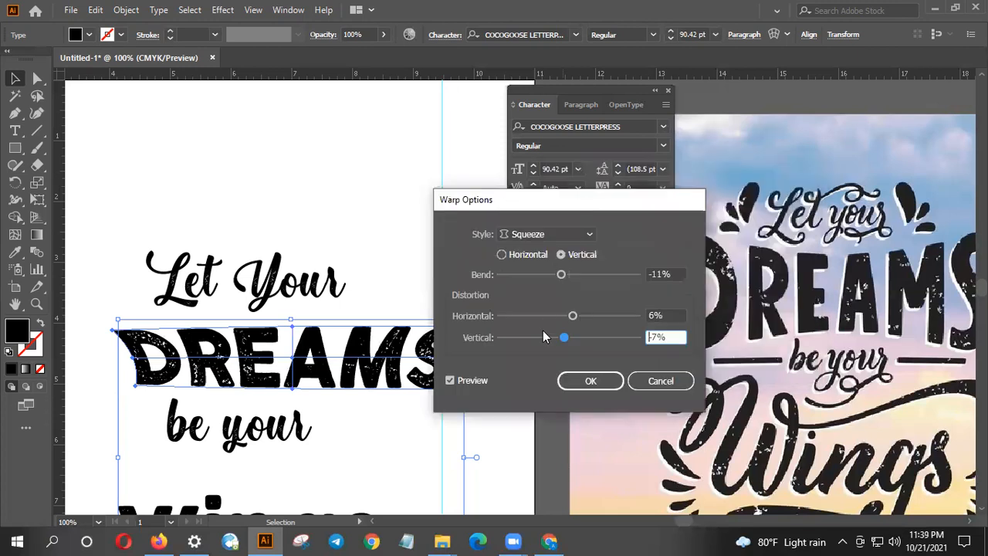
# - Try a Squeeze warp with 3% horizontal and 20% vertical distortion, and the FishEye style at -2% bend
pyautogui.moveTo(563, 337); pyautogui.dragTo(570, 315)
pyautogui.moveTo(561, 275)
pyautogui.mouseDown()
pyautogui.moveTo(580, 276)
pyautogui.moveTo(567, 275)
pyautogui.mouseUp()
pyautogui.click(523, 253)
pyautogui.click(556, 237)
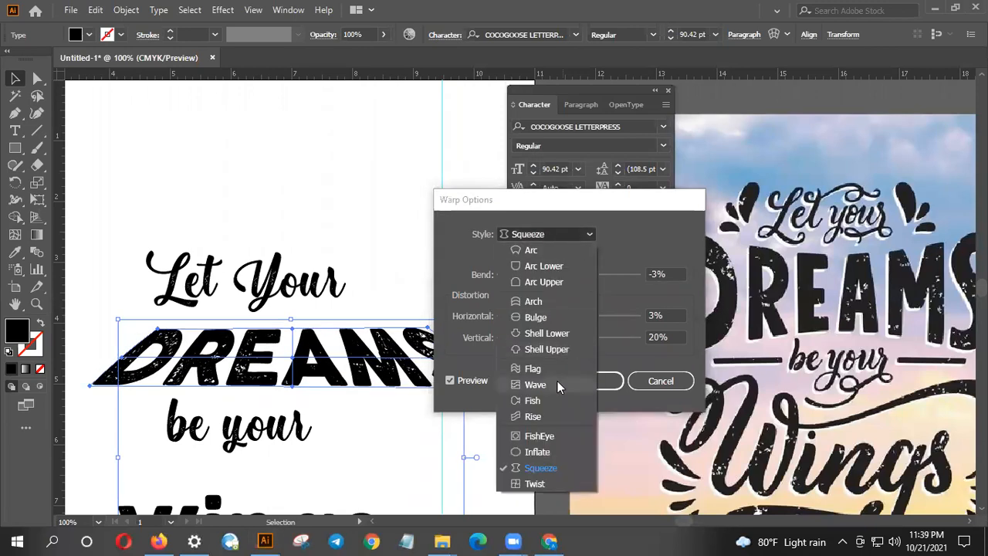
pyautogui.click(557, 439)
pyautogui.moveTo(566, 274)
pyautogui.mouseDown()
pyautogui.moveTo(584, 274)
pyautogui.moveTo(567, 274)
pyautogui.mouseUp()
# - Apply a horizontal Arch warp to DREAMS with 20% bend, 8% horizontal and -5% vertical distortion
pyautogui.click(559, 236)
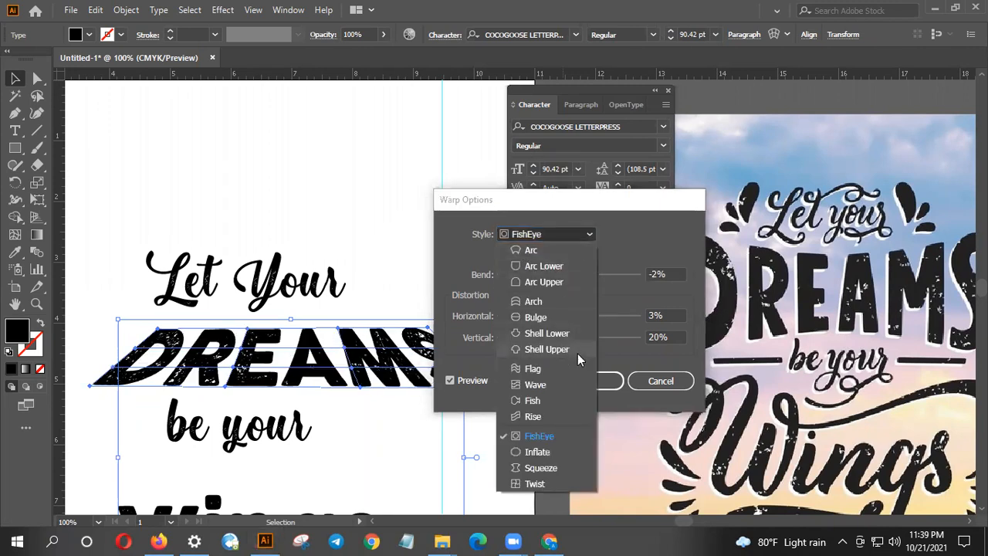
pyautogui.click(557, 302)
pyautogui.moveTo(567, 275); pyautogui.dragTo(585, 282)
pyautogui.moveTo(577, 316); pyautogui.dragTo(563, 345)
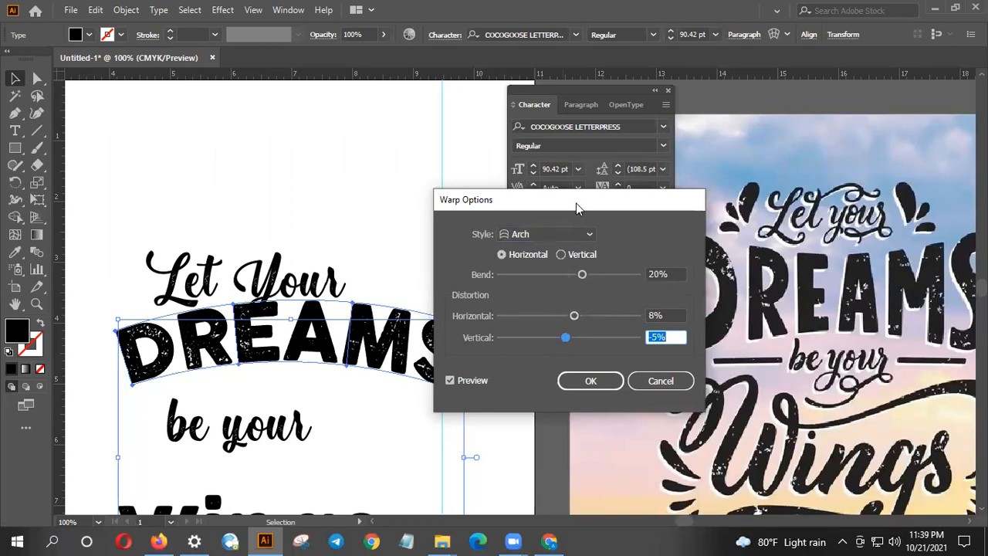
pyautogui.moveTo(576, 203); pyautogui.dragTo(661, 237)
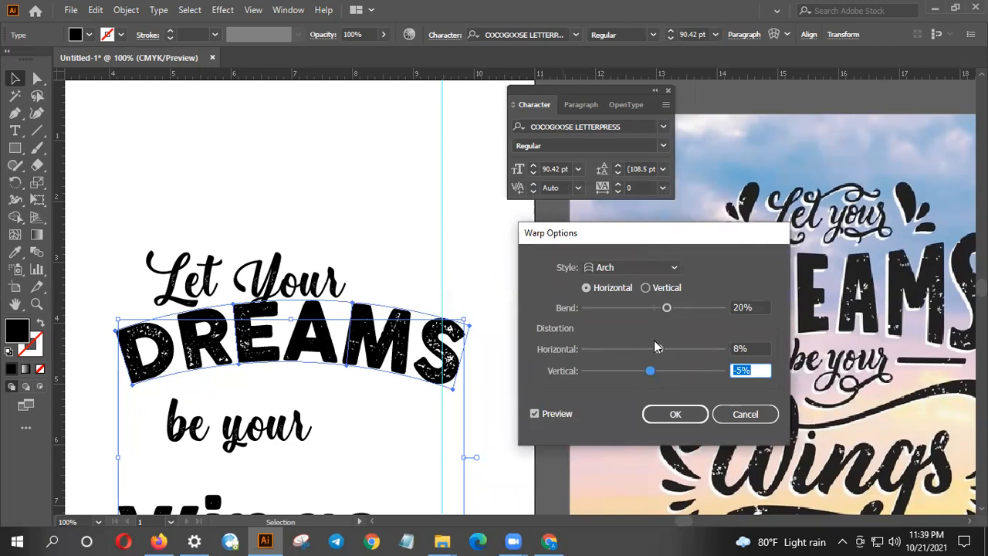
pyautogui.moveTo(667, 308)
pyautogui.mouseDown()
pyautogui.moveTo(675, 313)
pyautogui.moveTo(668, 315)
pyautogui.mouseUp()
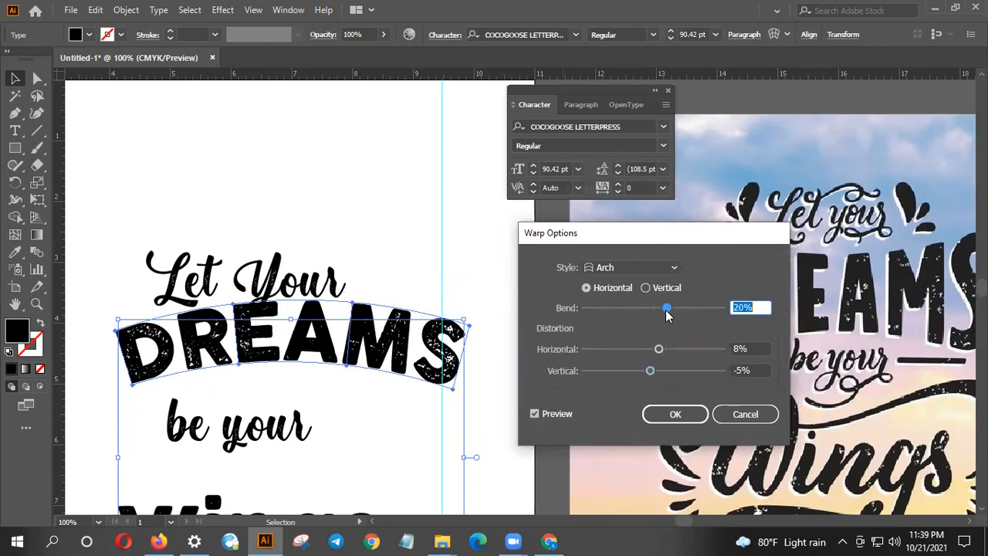
pyautogui.moveTo(657, 240); pyautogui.dragTo(618, 260)
pyautogui.click(640, 435)
pyautogui.click(401, 199)
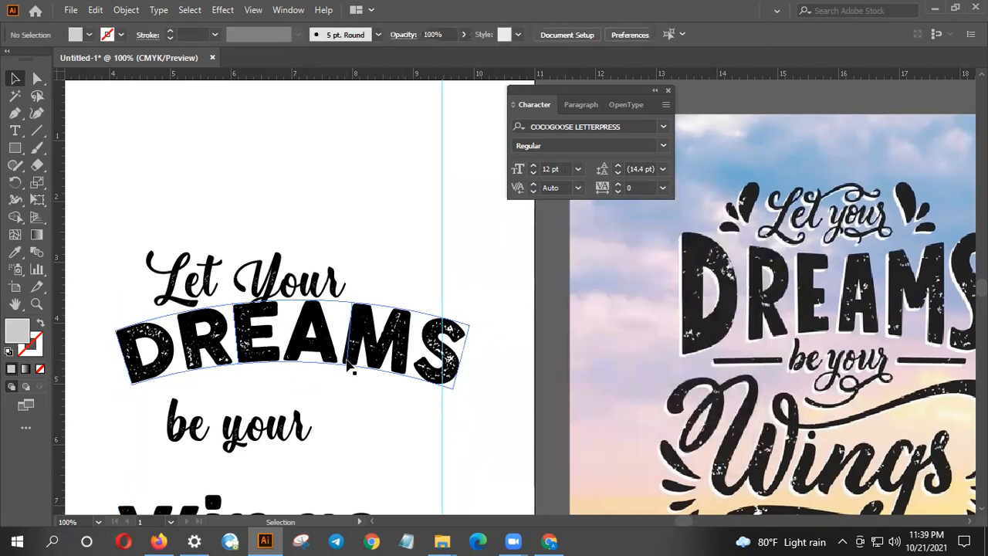
# - Move "Let Your" up and to the right above DREAMS, and shift "be your" to the right beneath it
pyautogui.scroll(-1, 332, 316)
pyautogui.moveTo(320, 224); pyautogui.dragTo(349, 189)
pyautogui.moveTo(290, 373); pyautogui.dragTo(319, 374)
pyautogui.click(370, 380)
pyautogui.scroll(-1, 352, 397)
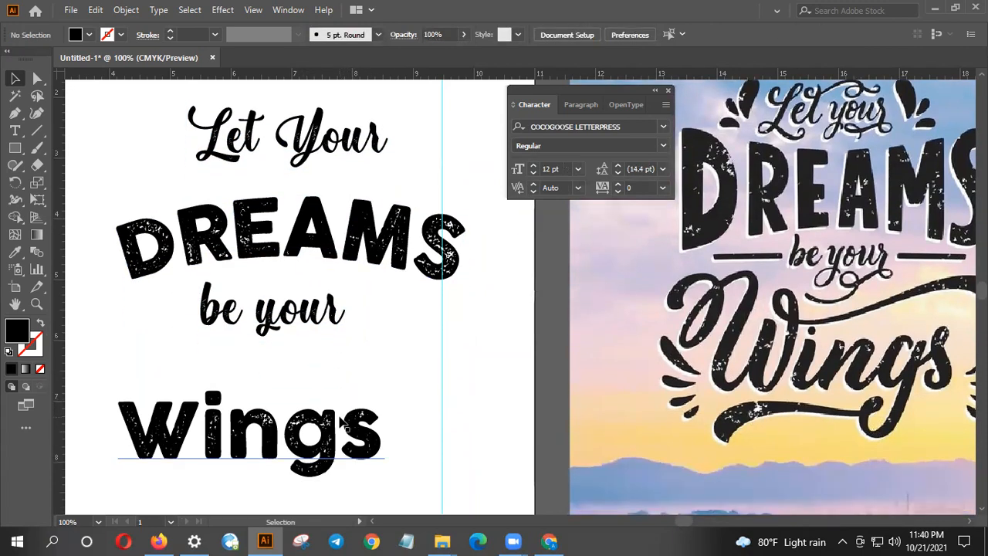
# - Warp Wings with a horizontal Arch at -25% bend, 8% horizontal and -5% vertical distortion, and shift it slightly right
pyautogui.click(340, 425)
pyautogui.moveTo(366, 422); pyautogui.dragTo(392, 417)
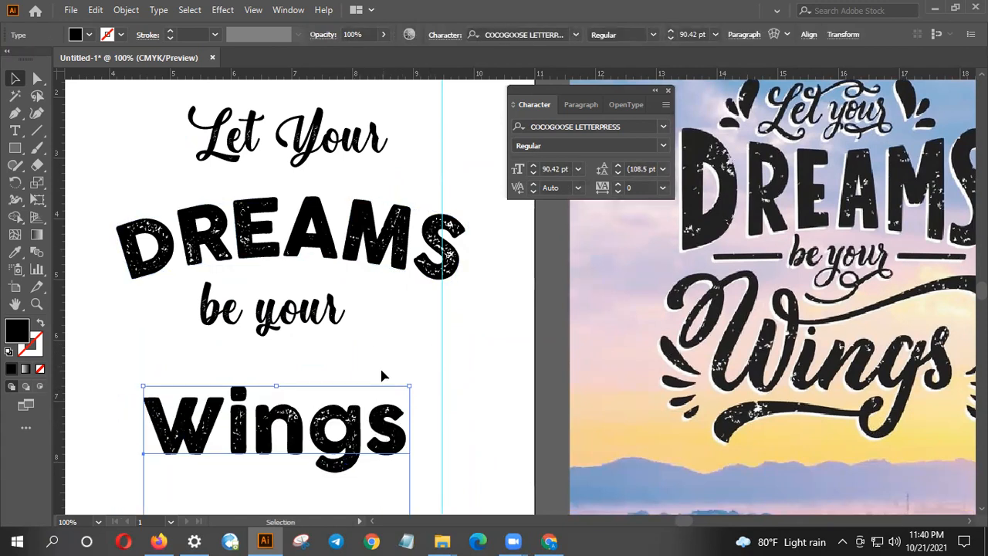
pyautogui.click(773, 34)
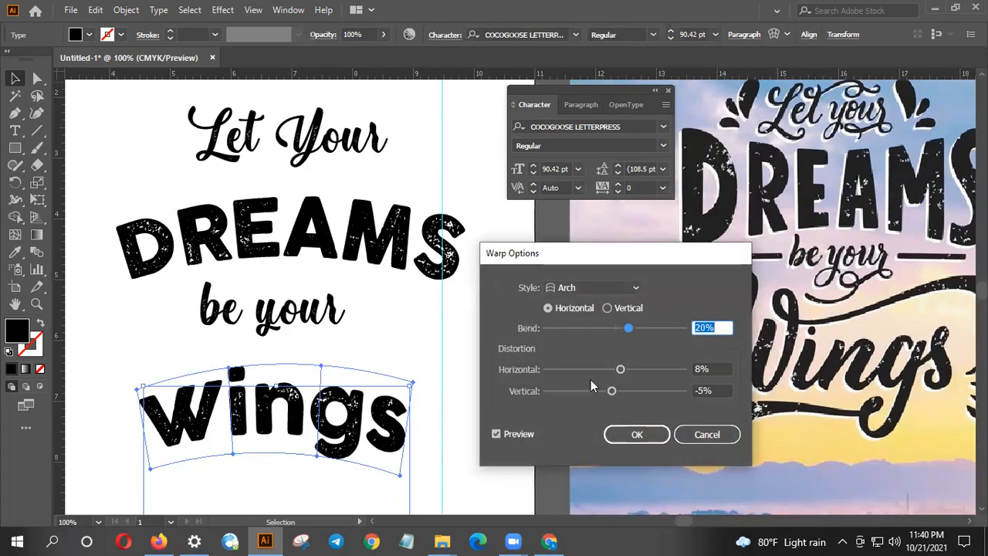
pyautogui.moveTo(629, 329); pyautogui.dragTo(599, 330)
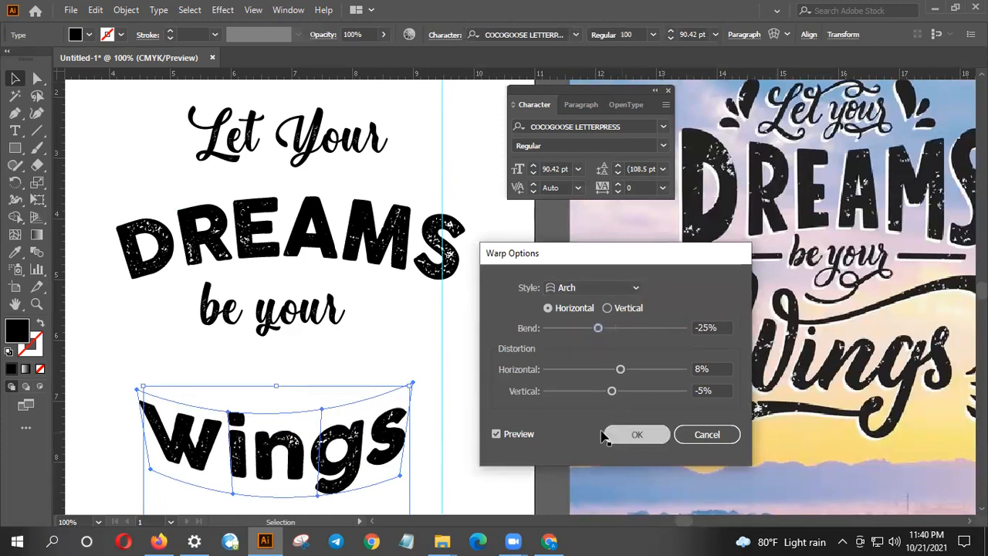
pyautogui.click(614, 433)
pyautogui.click(502, 407)
pyautogui.moveTo(375, 428); pyautogui.dragTo(345, 414)
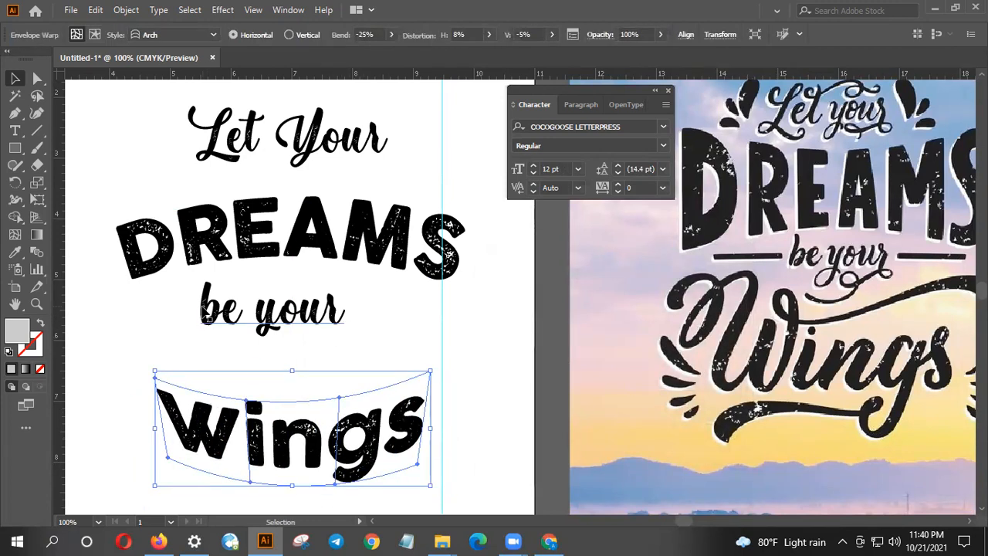
# - Select all four text lines, move them left on the artboard and enlarge them together to about 7.8 in wide
pyautogui.scroll(-2, 287, 300)
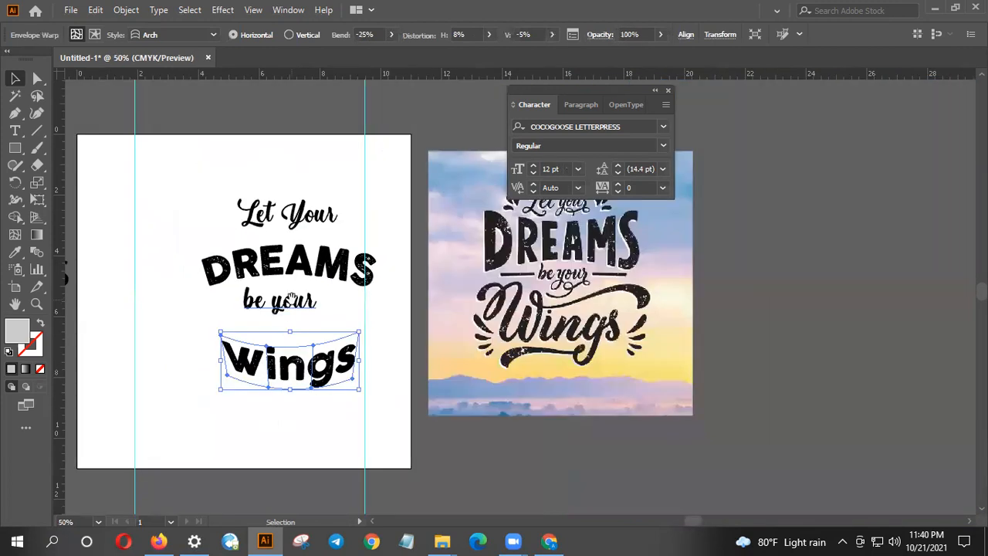
pyautogui.moveTo(288, 301); pyautogui.dragTo(318, 301)
pyautogui.moveTo(302, 394); pyautogui.dragTo(291, 174)
pyautogui.moveTo(346, 213); pyautogui.dragTo(293, 209)
pyautogui.moveTo(356, 390); pyautogui.dragTo(386, 422)
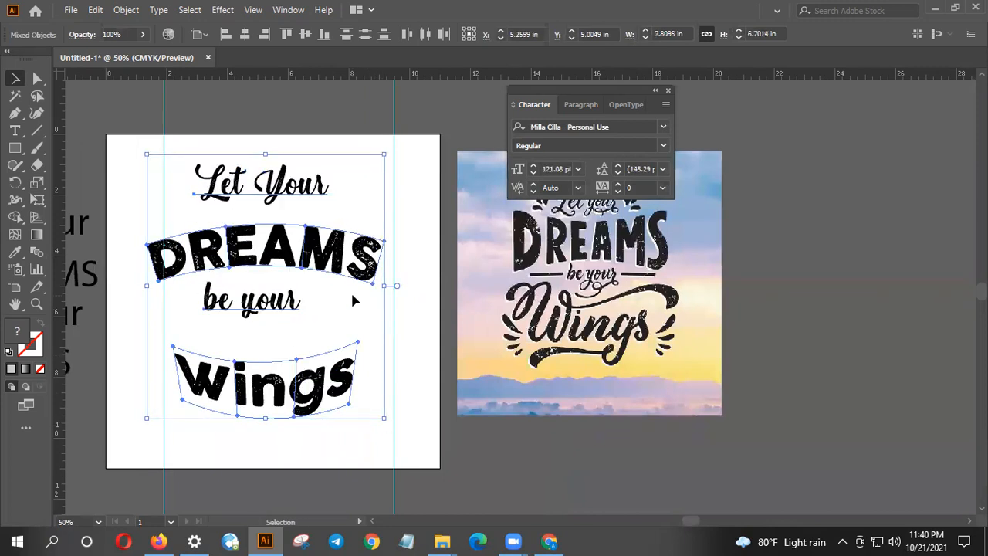
# - Nudge the text lines right to the right guide and narrow them to about 7.4 in to fit between the guides
pyautogui.press('Right')
pyautogui.press('Right')
pyautogui.press('Right')
pyautogui.press('Right')
pyautogui.press('Right')
pyautogui.press('Right')
pyautogui.press('Right')
pyautogui.press('Right')
pyautogui.press('Right')
pyautogui.press('Right')
pyautogui.press('Right')
pyautogui.press('Right')
pyautogui.press('Right')
pyautogui.press('Right')
pyautogui.press('Right')
pyautogui.press('Right')
pyautogui.press('Right')
pyautogui.press('Right')
pyautogui.press('Right')
pyautogui.press('Right')
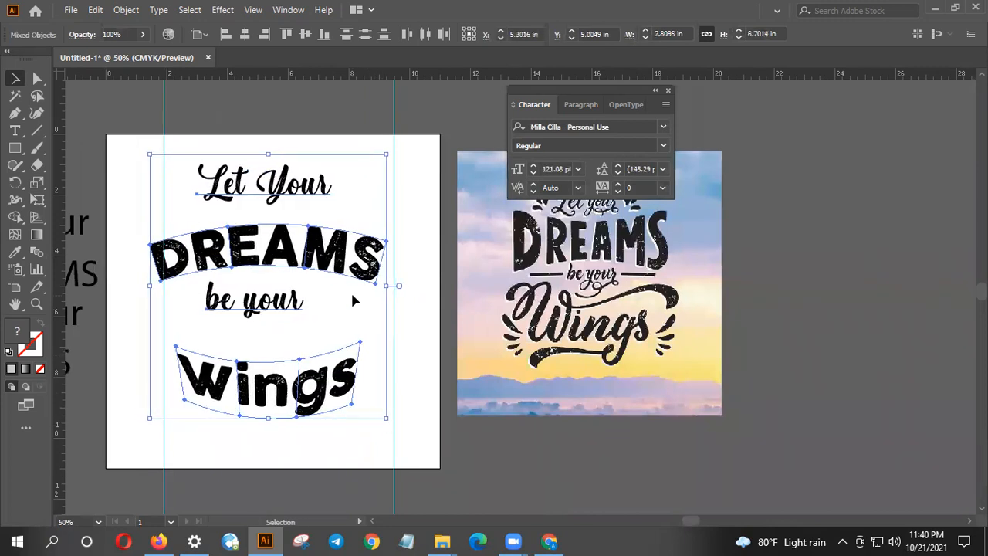
pyautogui.press('Right')
pyautogui.press('Right')
pyautogui.press('Right')
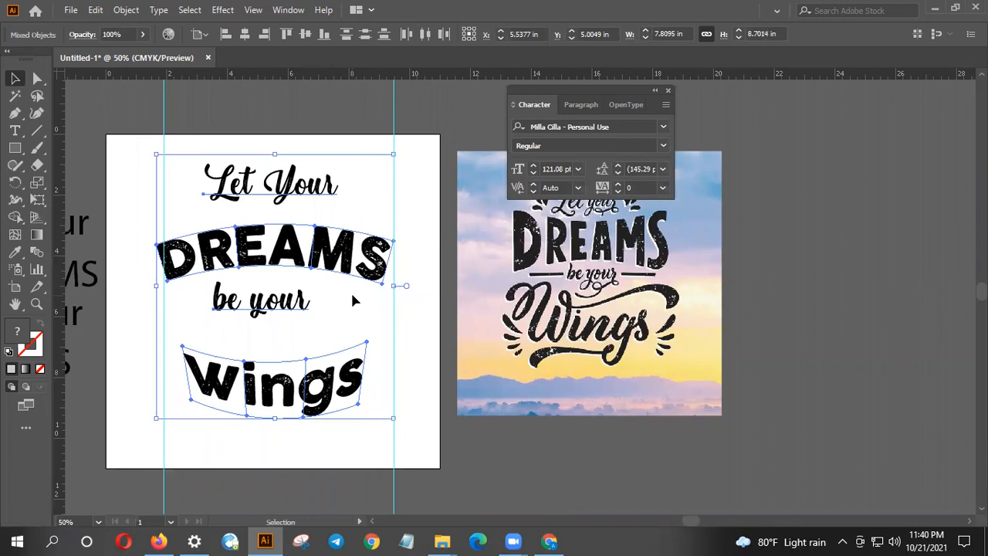
pyautogui.moveTo(155, 284); pyautogui.dragTo(167, 284)
pyautogui.click(293, 328)
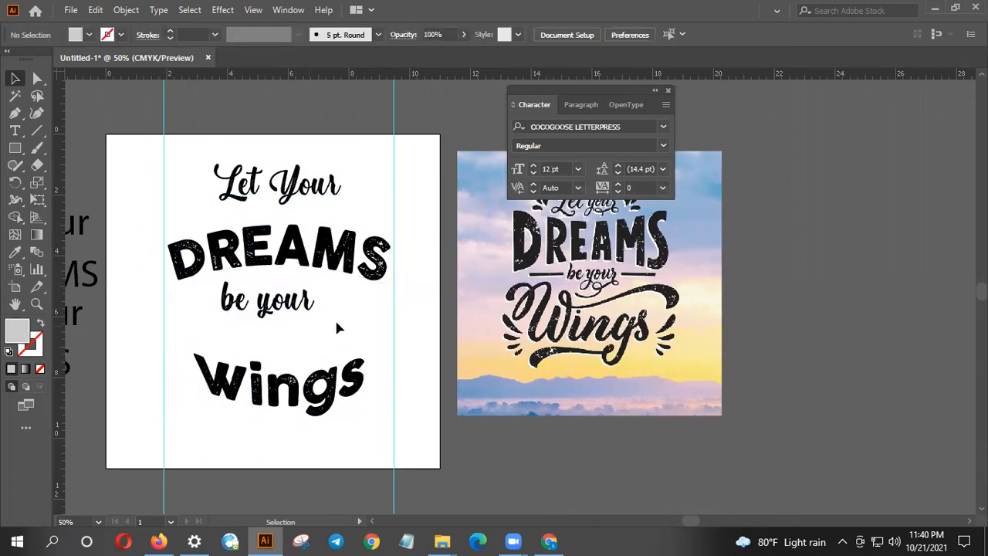
# - Shift "be your" slightly right and move Wings up close beneath it
pyautogui.moveTo(285, 307); pyautogui.dragTo(291, 307)
pyautogui.click(369, 333)
pyautogui.moveTo(286, 384); pyautogui.dragTo(289, 357)
# - Select all four text lines and align their horizontal centers
pyautogui.click(282, 403)
pyautogui.click(279, 392)
pyautogui.click(298, 305)
pyautogui.moveTo(267, 324); pyautogui.dragTo(268, 355)
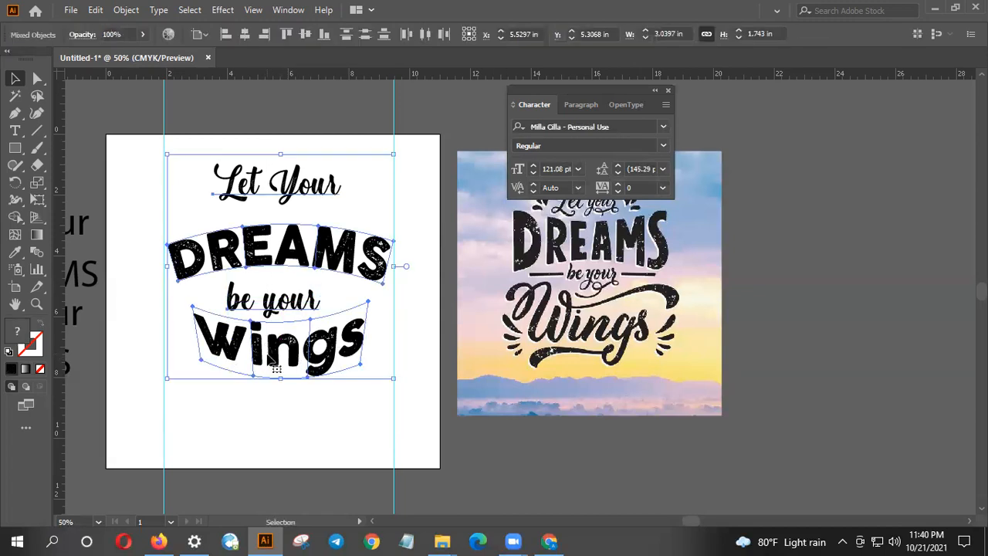
pyautogui.click(245, 34)
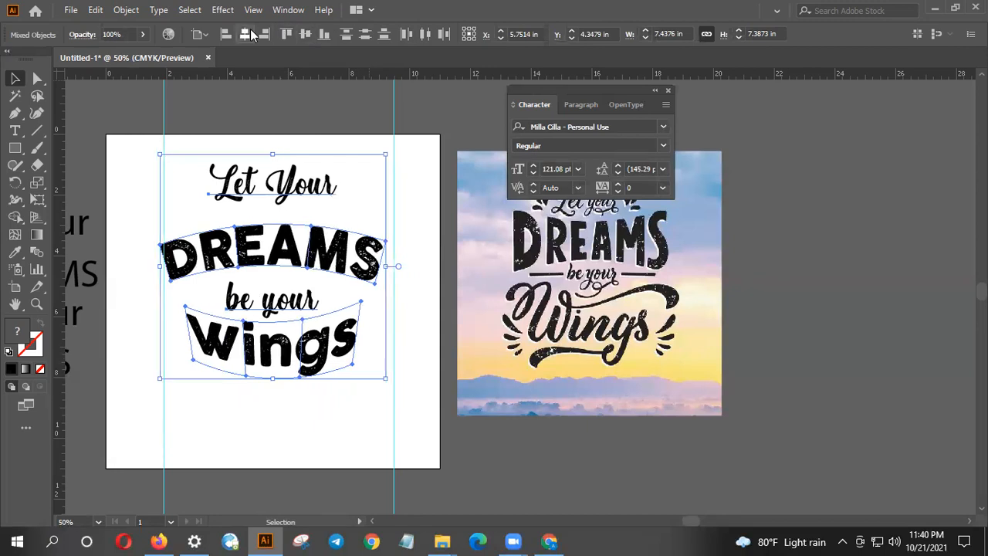
# - Nudge the four text lines right until they sit centred between the two vertical guides, and deselect them
pyautogui.press('Right')
pyautogui.press('Right')
pyautogui.press('Right')
pyautogui.press('Right')
pyautogui.press('Right')
pyautogui.press('Right')
pyautogui.press('Right')
pyautogui.press('Right')
pyautogui.press('Right')
pyautogui.press('Right')
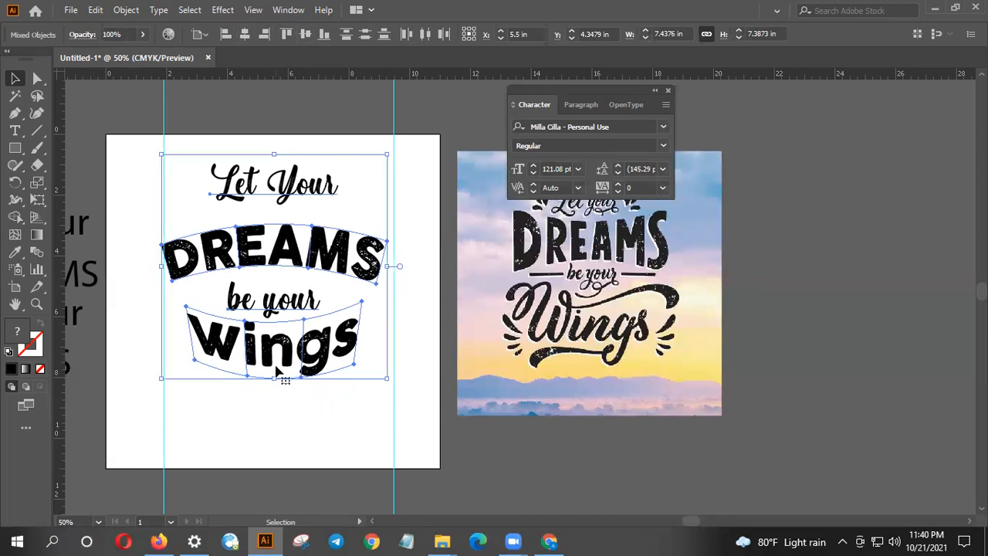
pyautogui.press('Right')
pyautogui.press('Right')
pyautogui.press('Right')
pyautogui.press('Right')
pyautogui.press('Right')
pyautogui.press('Right')
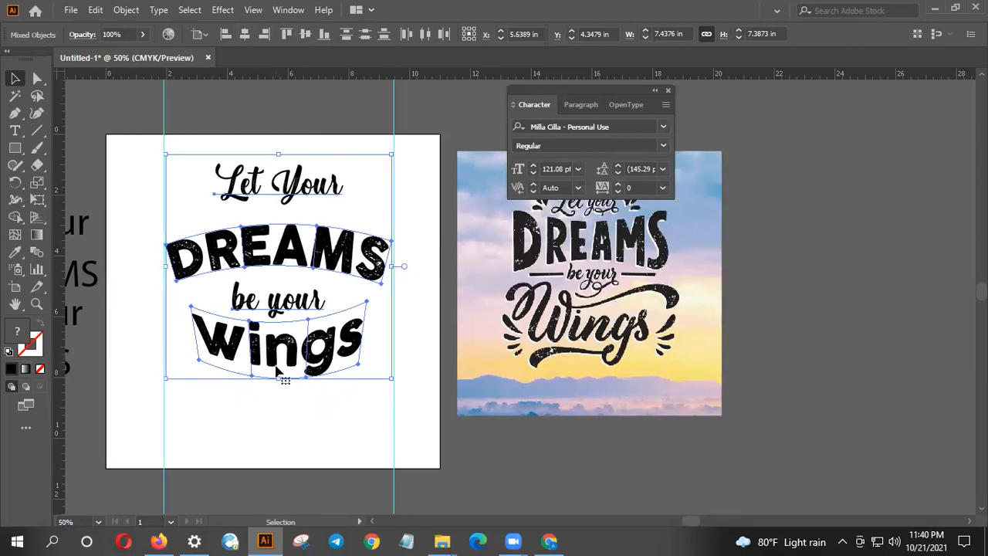
pyautogui.click(247, 419)
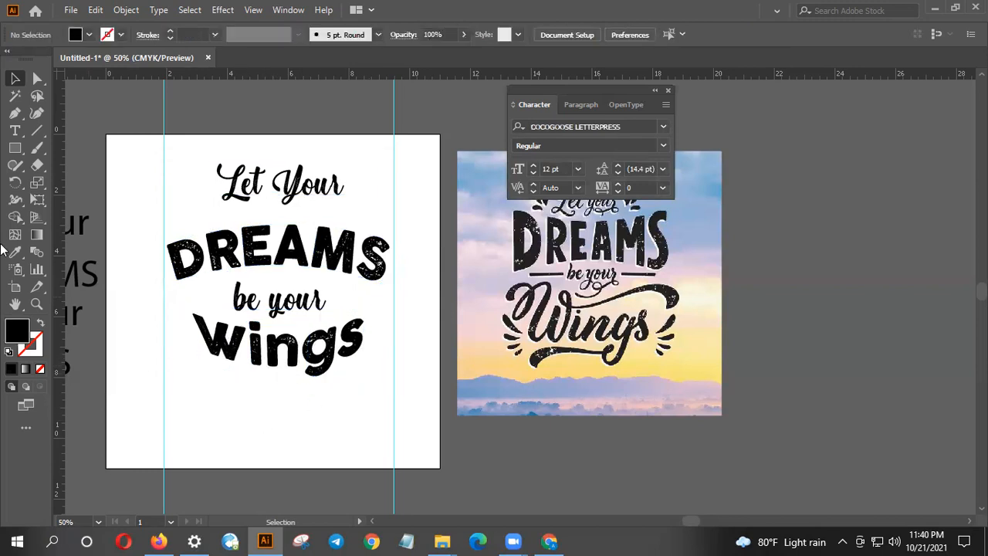
# - Draw a horizontal black rectangle from the r of "be your" to the right guide and thin it from above
pyautogui.moveTo(15, 148); pyautogui.dragTo(69, 143)
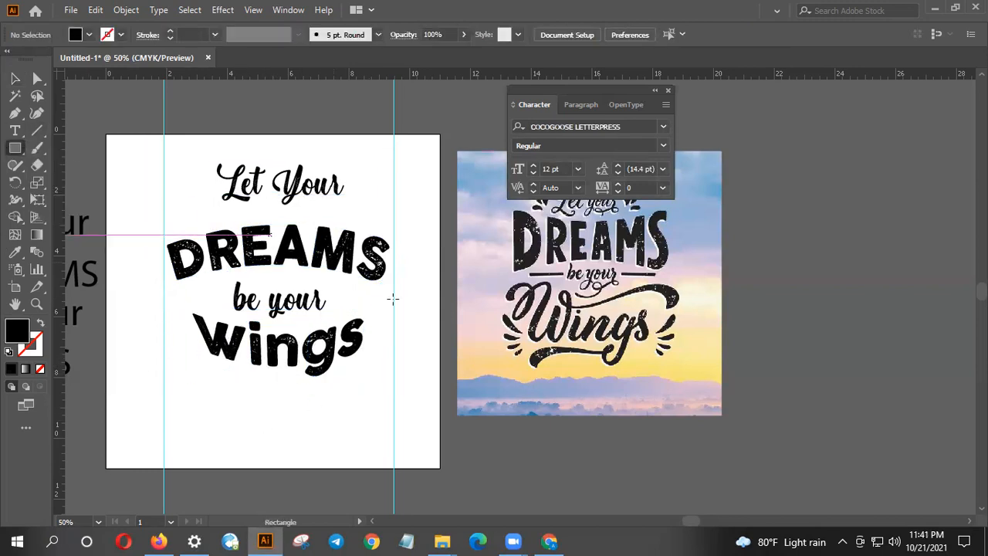
pyautogui.scroll(2, 381, 309)
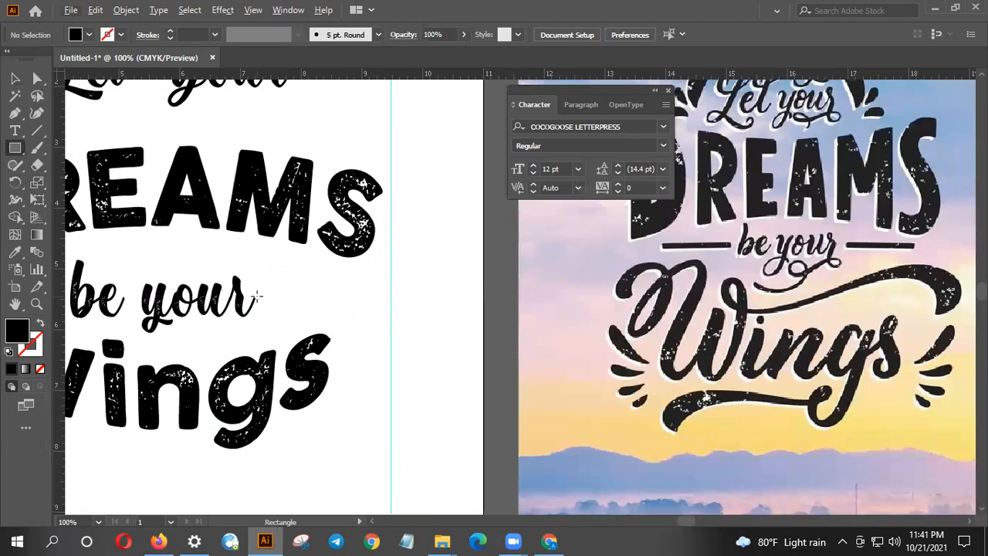
pyautogui.moveTo(255, 285); pyautogui.dragTo(390, 296)
pyautogui.press('v')
pyautogui.scroll(4, 325, 280)
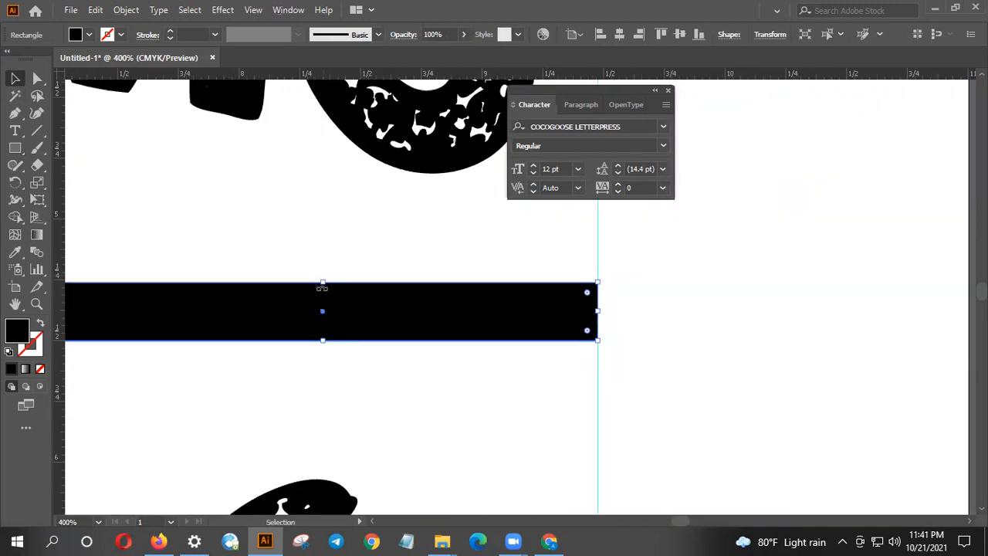
pyautogui.moveTo(323, 282); pyautogui.dragTo(321, 304)
pyautogui.click(306, 256)
# - Copy the bar to the other side of "be your" and nudge it left to meet the letter b
pyautogui.scroll(-5, 309, 275)
pyautogui.moveTo(408, 312); pyautogui.dragTo(491, 315)
pyautogui.moveTo(415, 291); pyautogui.dragTo(208, 296)
pyautogui.scroll(5, 208, 296)
pyautogui.press('Left')
pyautogui.press('Left')
pyautogui.press('Left')
pyautogui.press('Left')
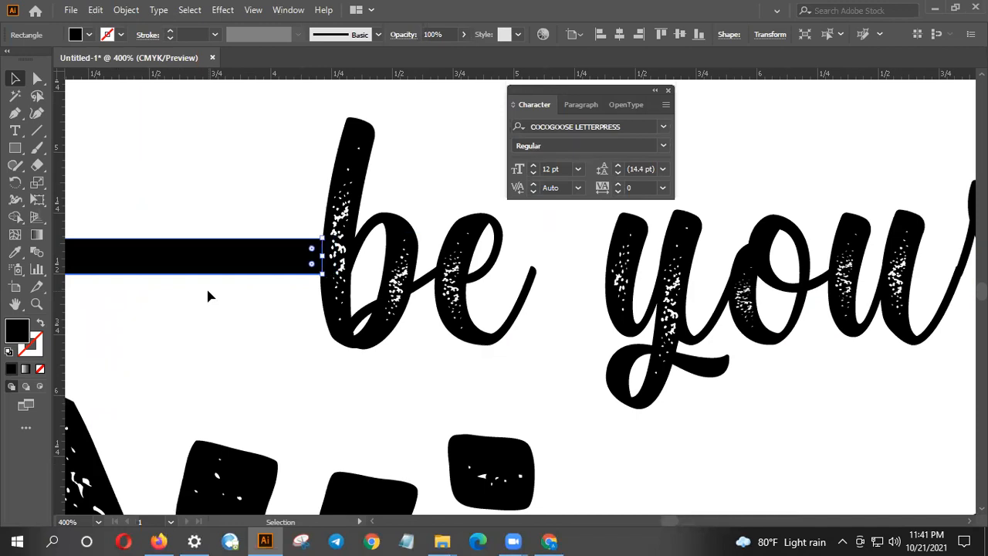
pyautogui.click(223, 310)
pyautogui.click(293, 251)
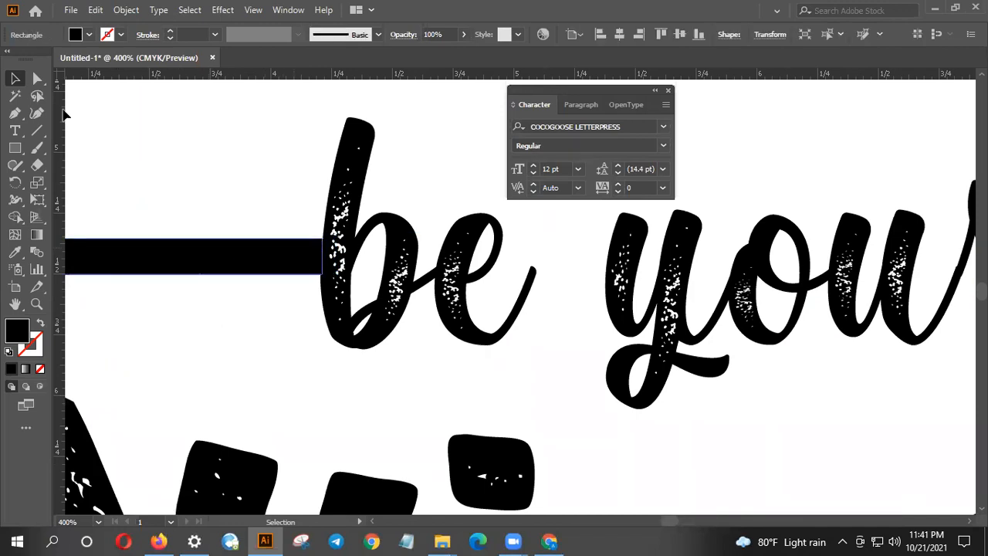
# - Pull the upper inner corner of the left bar slightly right so it joins the stem of the b
pyautogui.click(37, 78)
pyautogui.scroll(2, 323, 257)
pyautogui.click(325, 220)
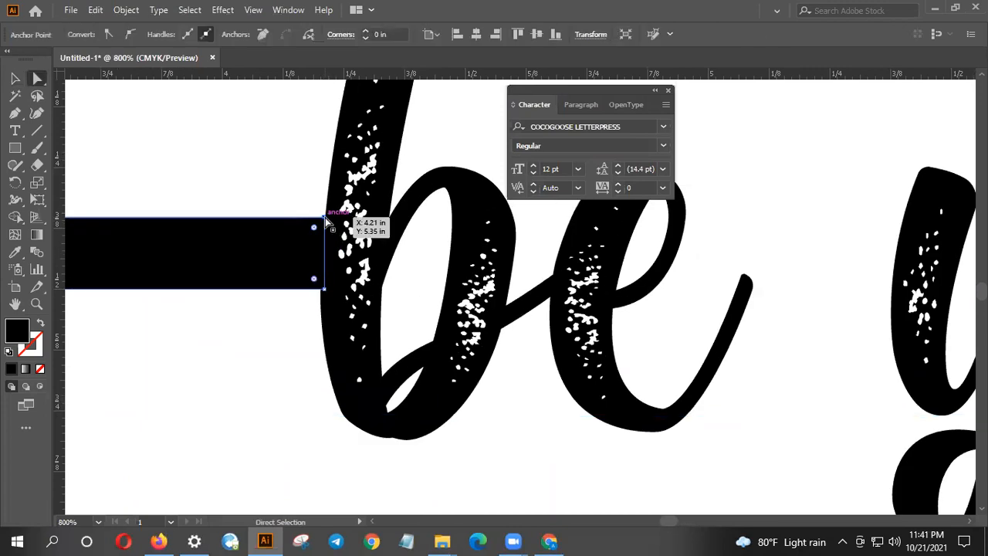
pyautogui.moveTo(326, 218); pyautogui.dragTo(334, 221)
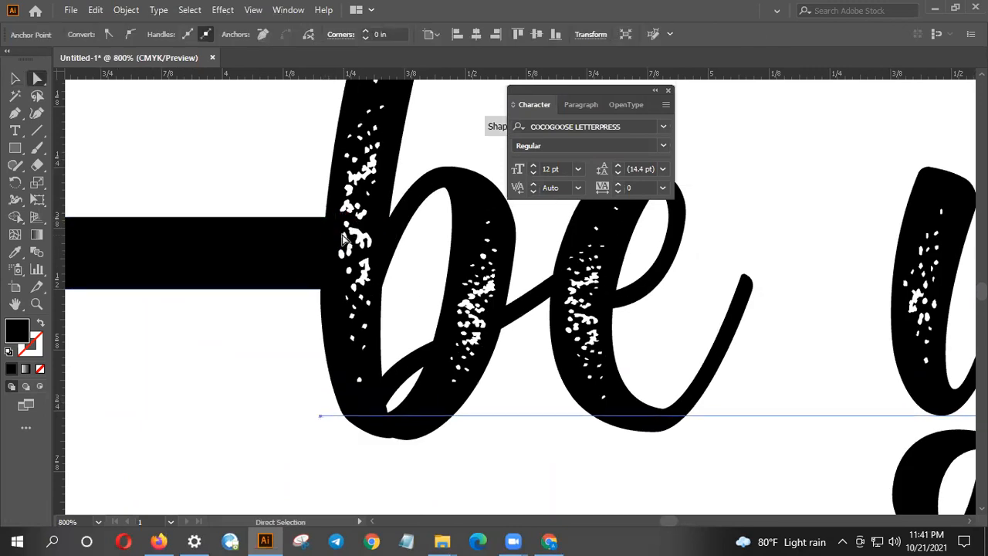
pyautogui.click(391, 280)
pyautogui.scroll(-5, 390, 280)
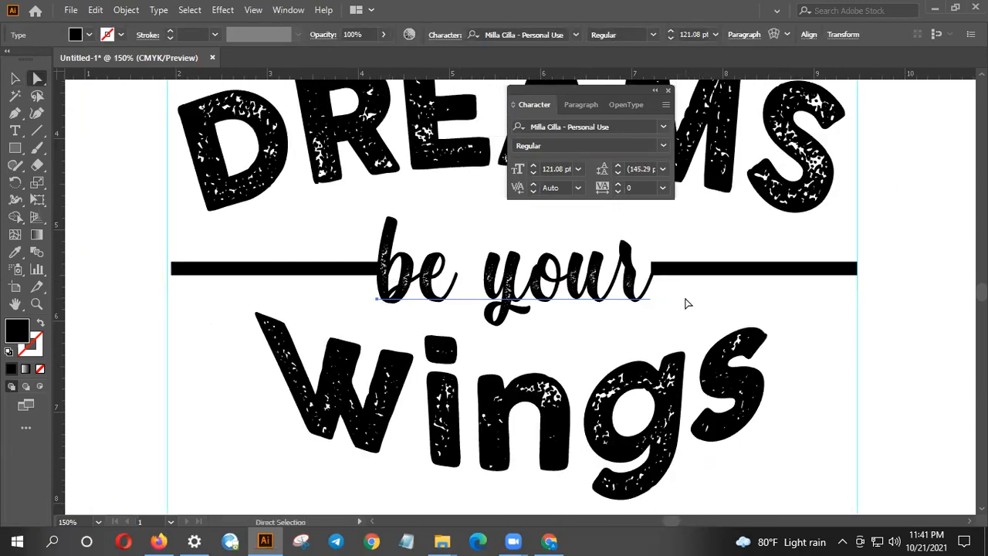
# - Slant the right bar's inner end to follow the tail of the r, and round its upper corner about 0.08 in
pyautogui.scroll(3, 686, 304)
pyautogui.scroll(3, 641, 282)
pyautogui.click(582, 316)
pyautogui.moveTo(505, 285); pyautogui.dragTo(525, 284)
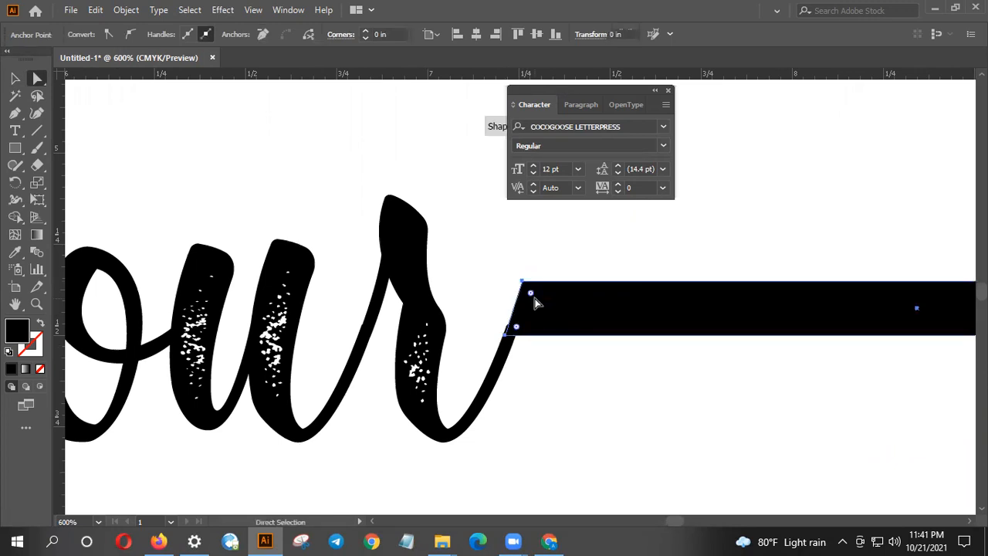
pyautogui.scroll(2, 512, 331)
pyautogui.moveTo(502, 333); pyautogui.dragTo(495, 332)
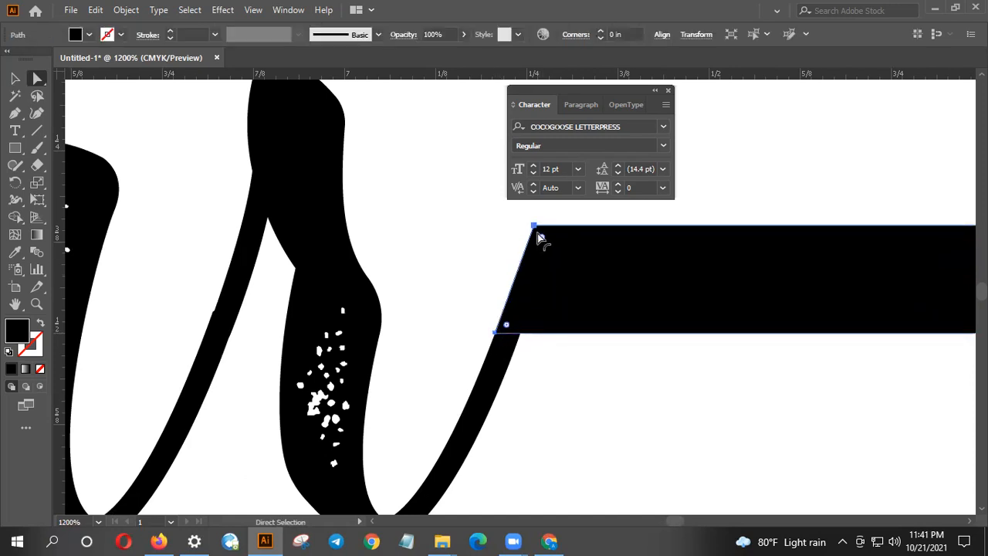
pyautogui.moveTo(542, 237); pyautogui.dragTo(573, 282)
pyautogui.click(489, 286)
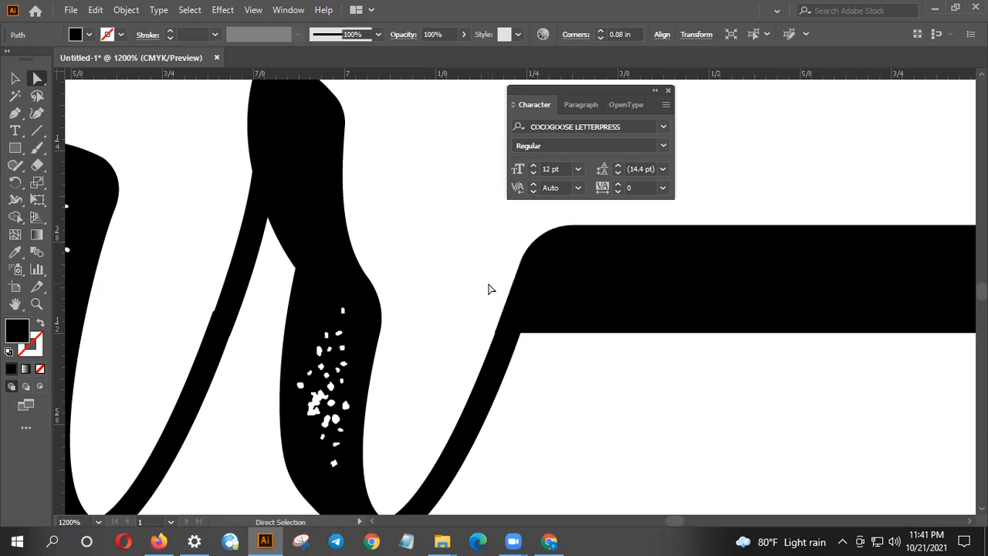
# - Try to round all corners of the bar left of "be your" to 0.07 in
pyautogui.hotkey('ctrl', '-')
pyautogui.hotkey('ctrl', '-')
pyautogui.hotkey('ctrl', '-')
pyautogui.hotkey('ctrl', '-')
pyautogui.hotkey('ctrl', '-')
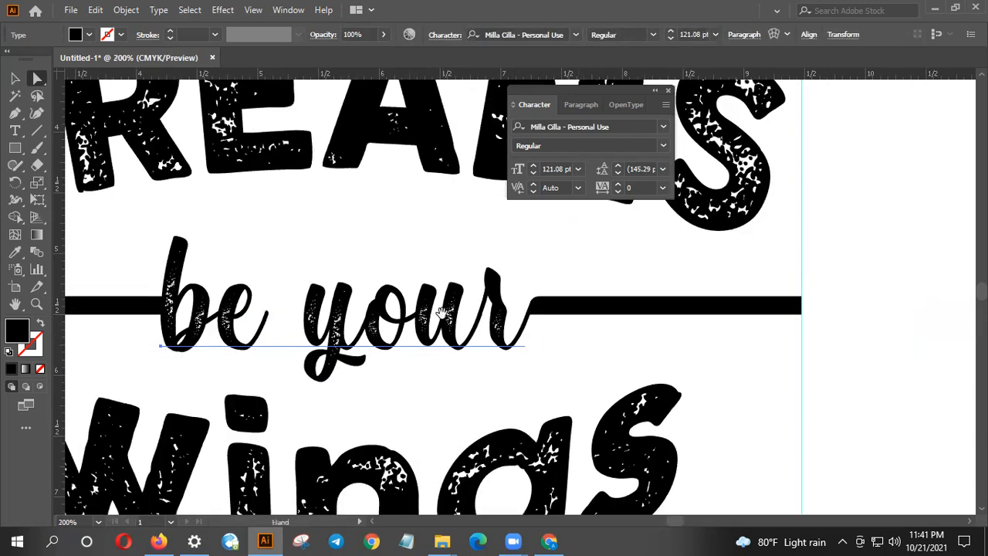
pyautogui.moveTo(258, 311); pyautogui.dragTo(507, 321)
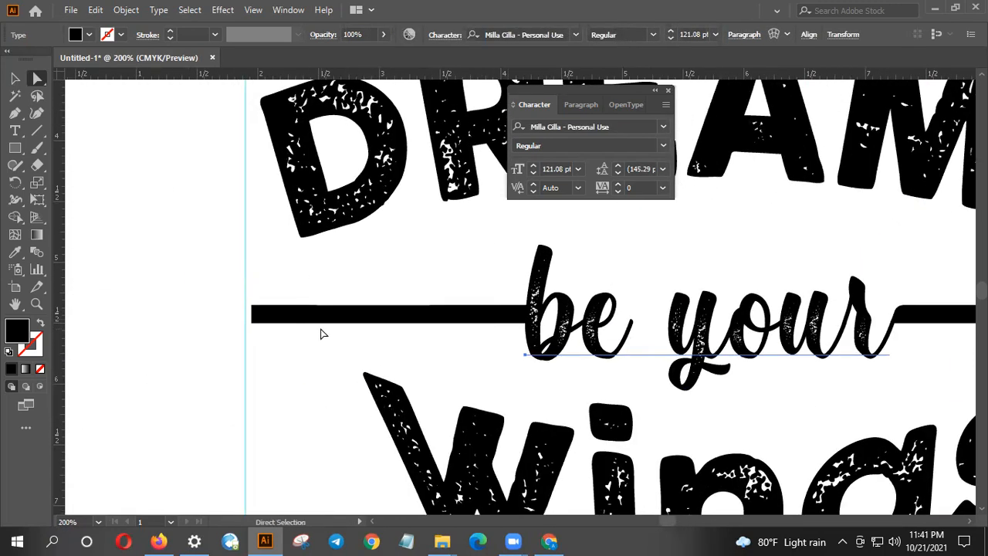
pyautogui.click(271, 318)
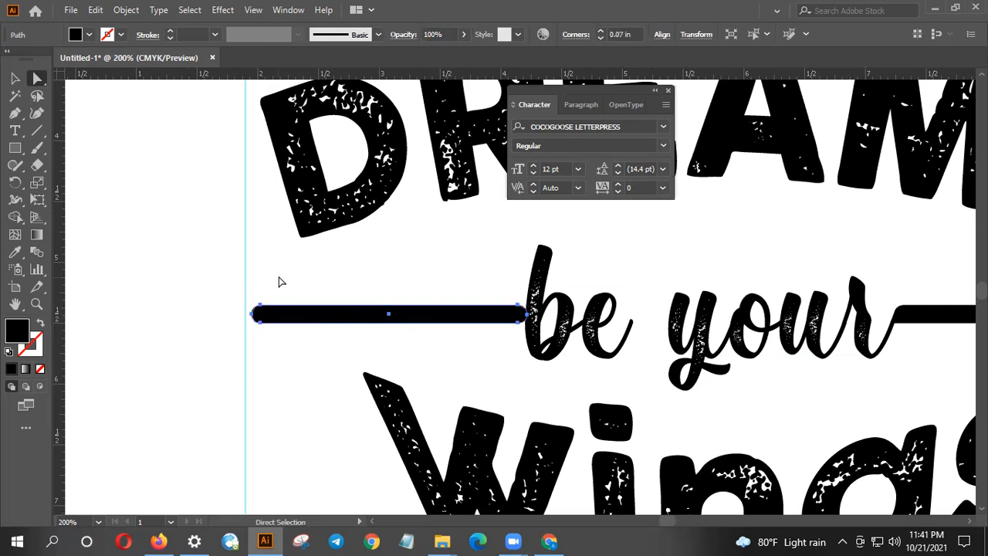
pyautogui.click(281, 281)
pyautogui.hotkey('ctrl', 'z')
# - Round only the upper outer corner of the bar left of "be your"
pyautogui.click(460, 293)
pyautogui.click(262, 315)
pyautogui.scroll(4, 258, 318)
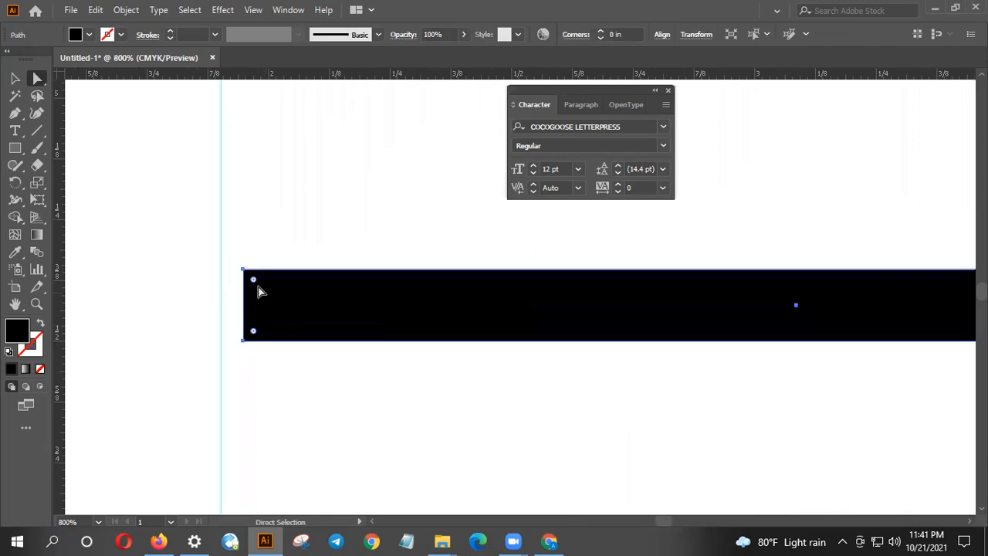
pyautogui.moveTo(255, 280); pyautogui.dragTo(355, 344)
pyautogui.click(371, 264)
pyautogui.scroll(-5, 369, 247)
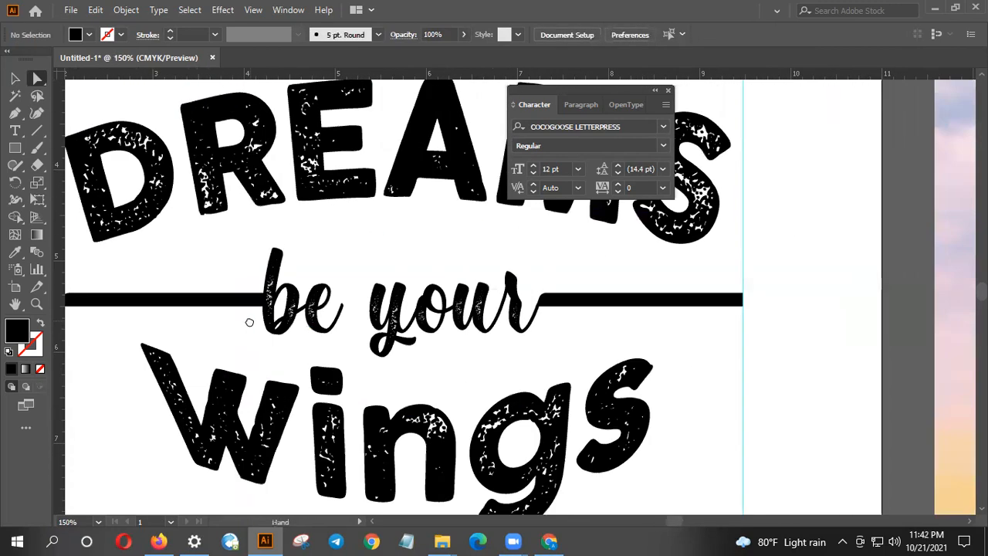
# - Round only the upper outer corner of the bar right of "be your", at the right guide
pyautogui.moveTo(677, 329); pyautogui.dragTo(709, 345)
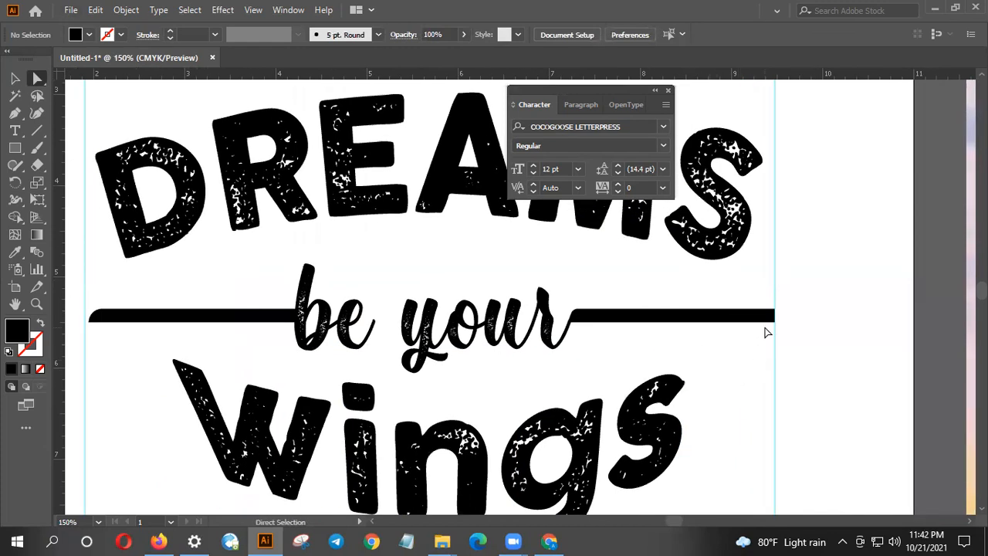
pyautogui.click(768, 317)
pyautogui.scroll(2, 770, 316)
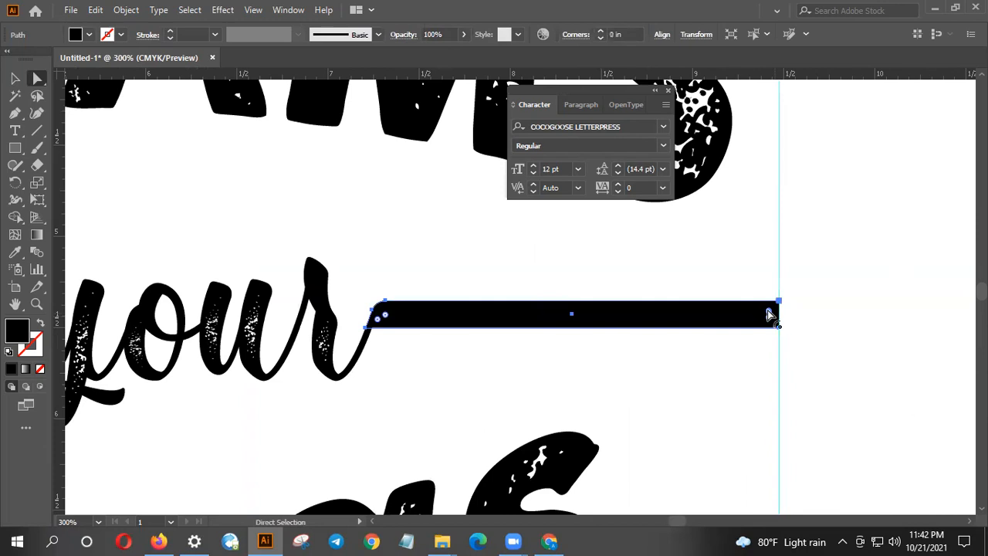
pyautogui.moveTo(771, 314); pyautogui.dragTo(678, 317)
pyautogui.click(670, 260)
# - Move the "Let Your" line down closer to DREAMS
pyautogui.scroll(-3, 665, 340)
pyautogui.click(661, 333)
pyautogui.moveTo(676, 390); pyautogui.dragTo(583, 411)
pyautogui.scroll(-1, 677, 338)
pyautogui.moveTo(458, 380); pyautogui.dragTo(359, 389)
pyautogui.moveTo(403, 193); pyautogui.dragTo(404, 211)
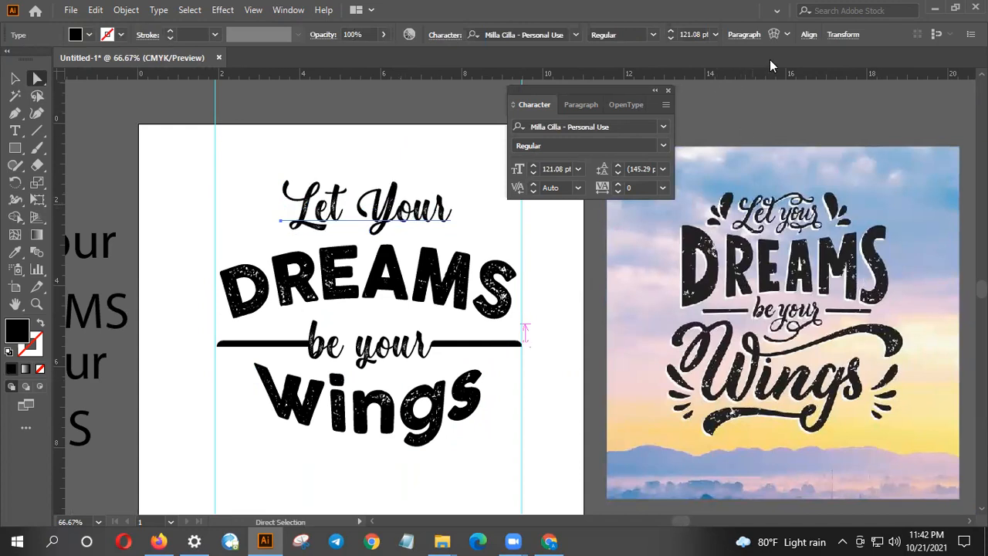
# - Warp "Let Your" with a horizontal Arch at 28% bend, keeping 8% horizontal and -5% vertical distortion
pyautogui.click(773, 35)
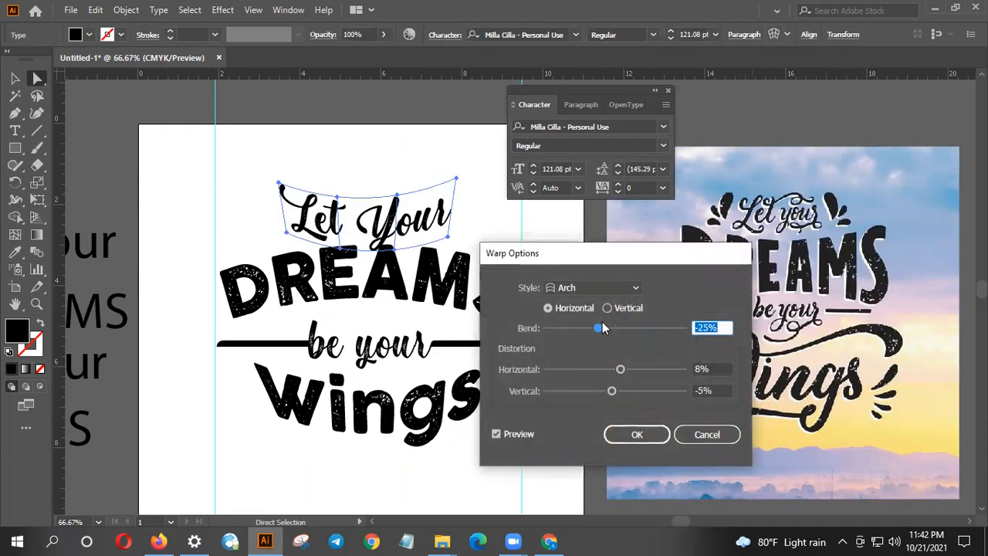
pyautogui.moveTo(600, 332); pyautogui.dragTo(635, 333)
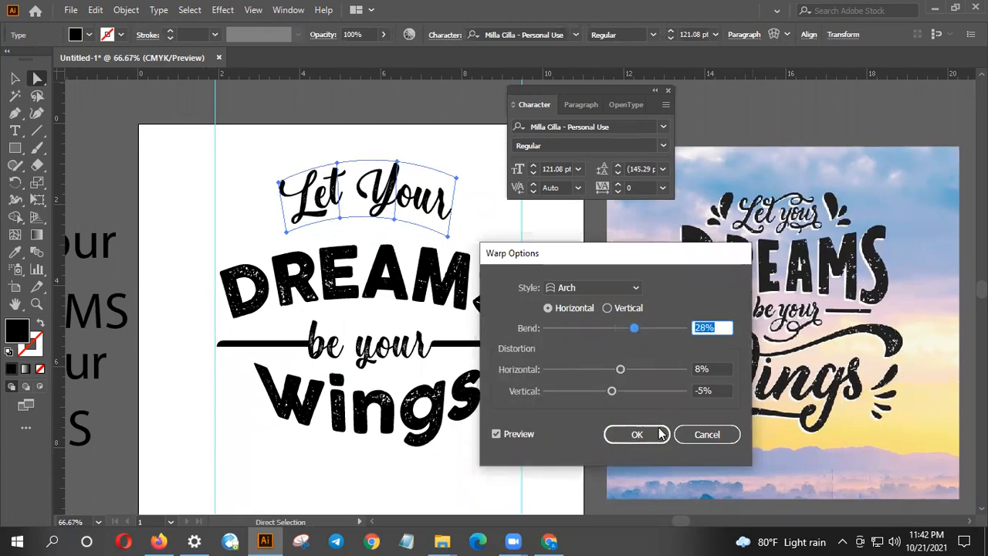
pyautogui.click(659, 435)
pyautogui.click(509, 243)
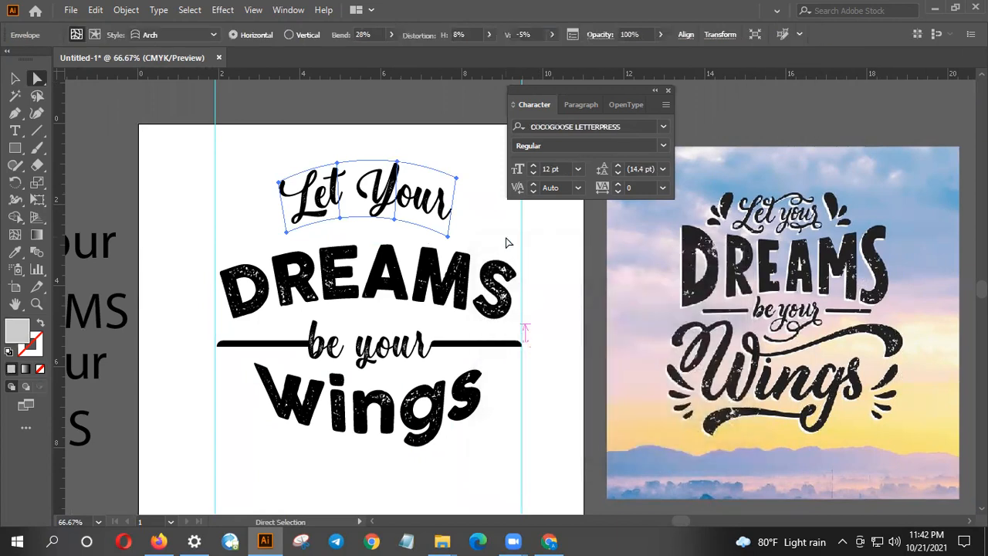
# - Nudge the selected mesh points of the "Let Your" envelope up slightly
pyautogui.click(416, 215)
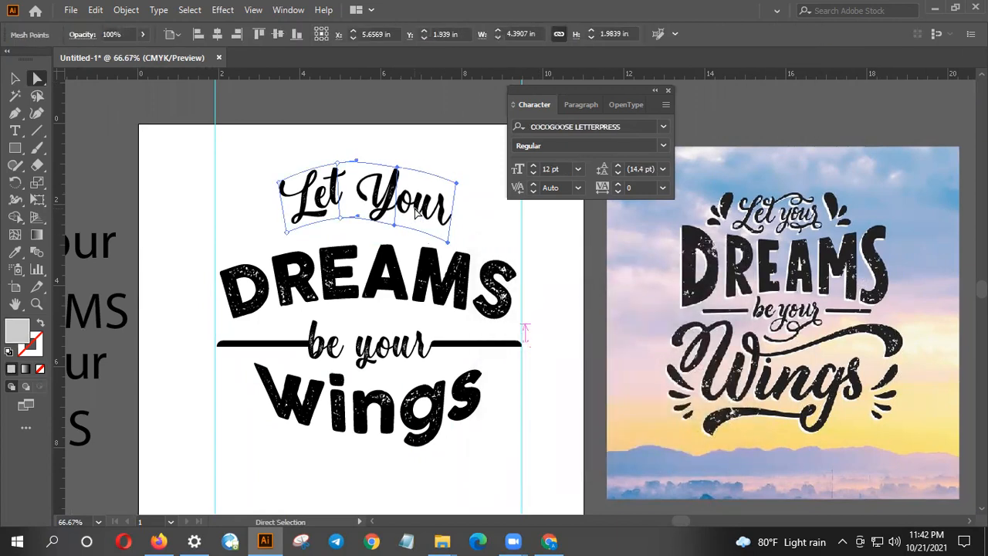
pyautogui.press('Up')
pyautogui.press('Up')
pyautogui.press('Up')
pyautogui.press('Up')
# - Nudge the middle mesh points of the DREAMS envelope up to steepen its arch
pyautogui.click(332, 284)
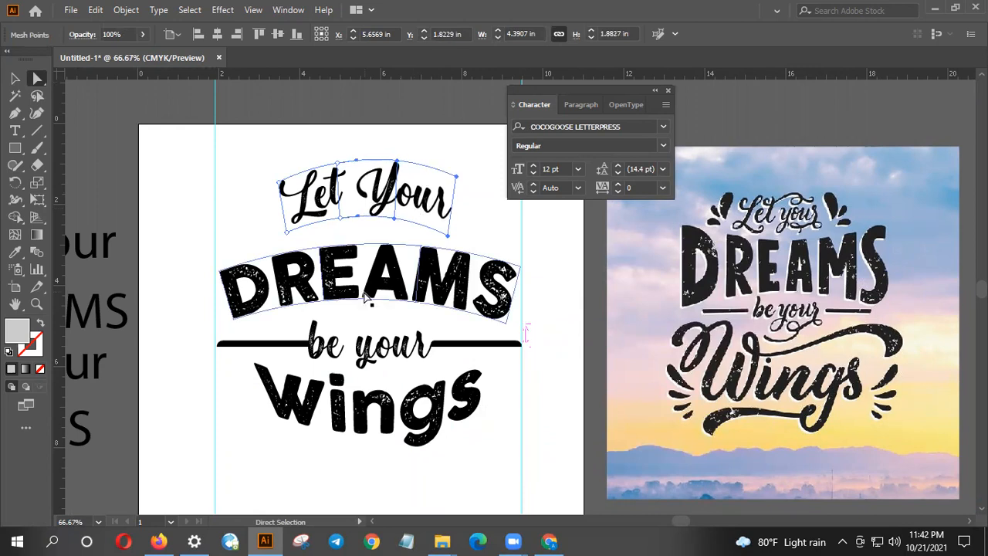
pyautogui.press('Up')
pyautogui.press('Up')
pyautogui.press('Up')
pyautogui.press('Up')
pyautogui.press('Up')
pyautogui.press('Up')
pyautogui.press('Up')
pyautogui.press('Up')
pyautogui.press('Up')
pyautogui.press('Up')
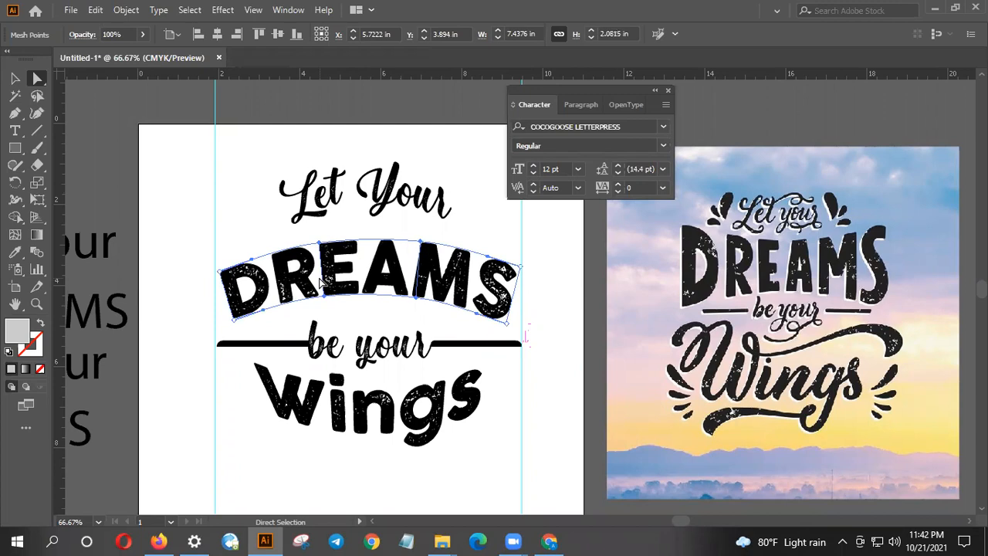
pyautogui.press('Up')
pyautogui.press('Up')
pyautogui.press('Up')
pyautogui.press('Up')
pyautogui.press('Up')
pyautogui.press('Up')
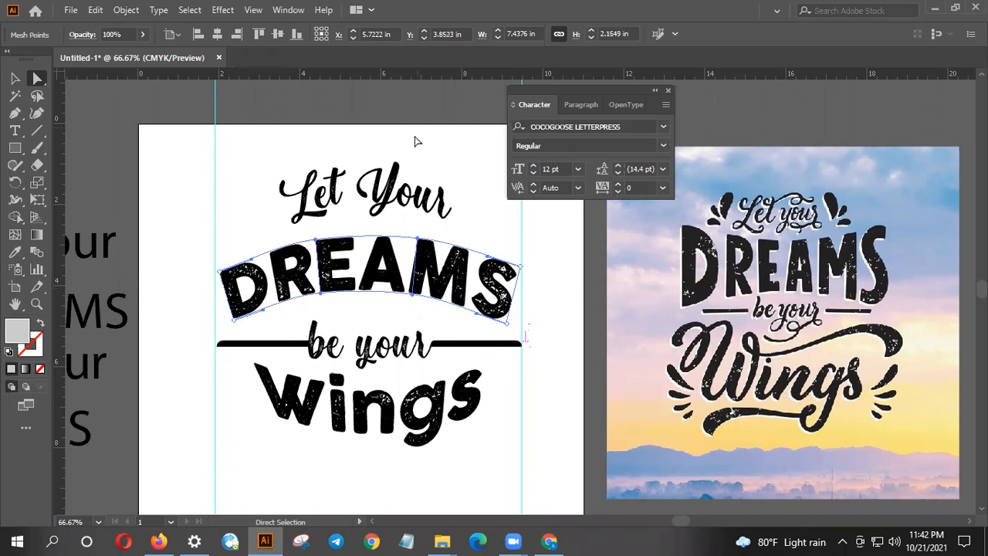
# - Nudge the middle mesh points of the Wings envelope up slightly and deselect it
pyautogui.click(380, 414)
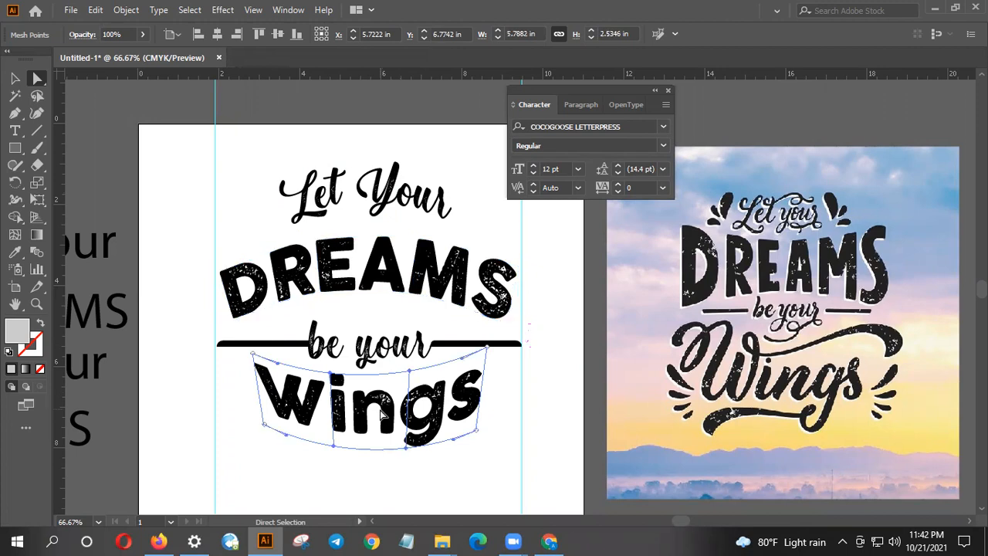
pyautogui.press('Up')
pyautogui.press('Up')
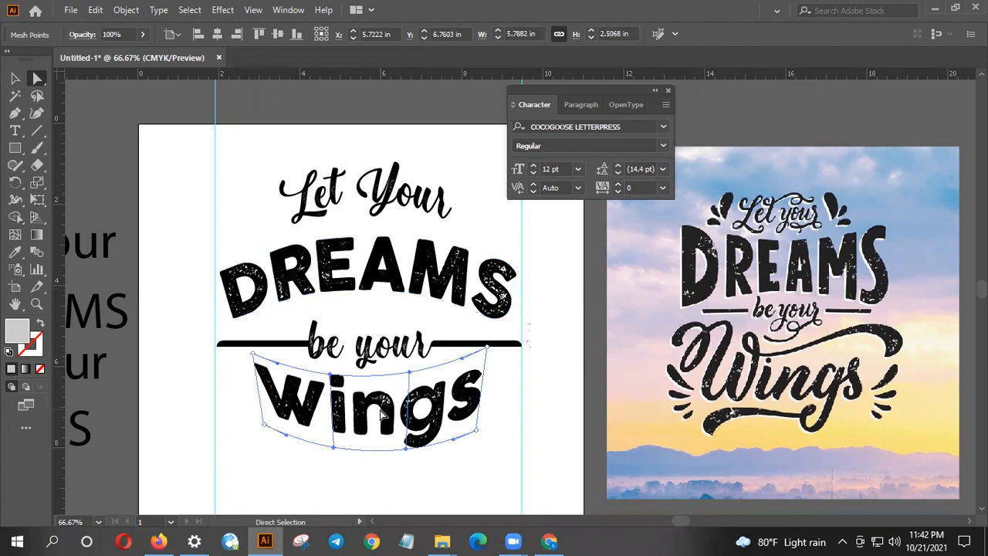
pyautogui.click(520, 431)
# - Inspect the two lower middle mesh points of the DREAMS envelope
pyautogui.click(370, 276)
pyautogui.moveTo(325, 298); pyautogui.dragTo(321, 304)
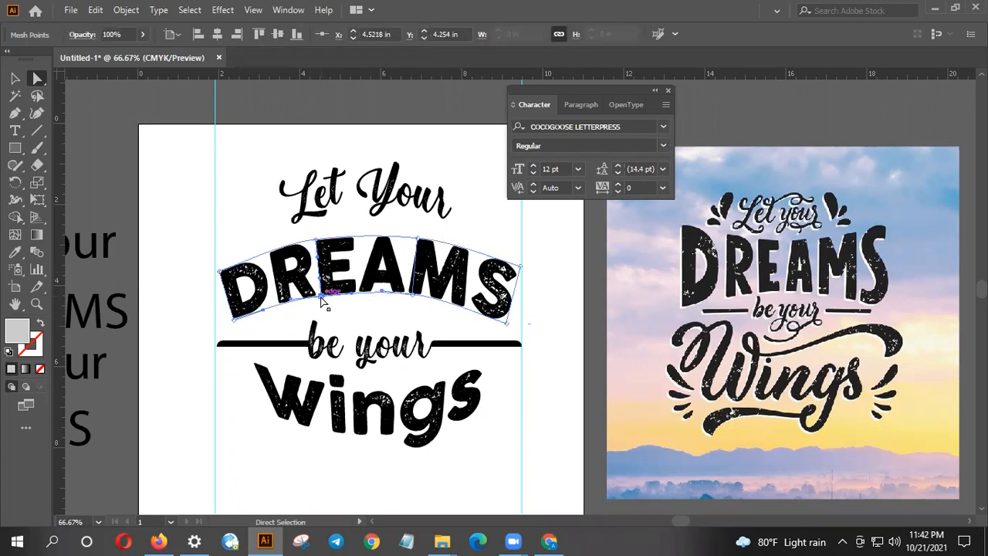
pyautogui.click(413, 299)
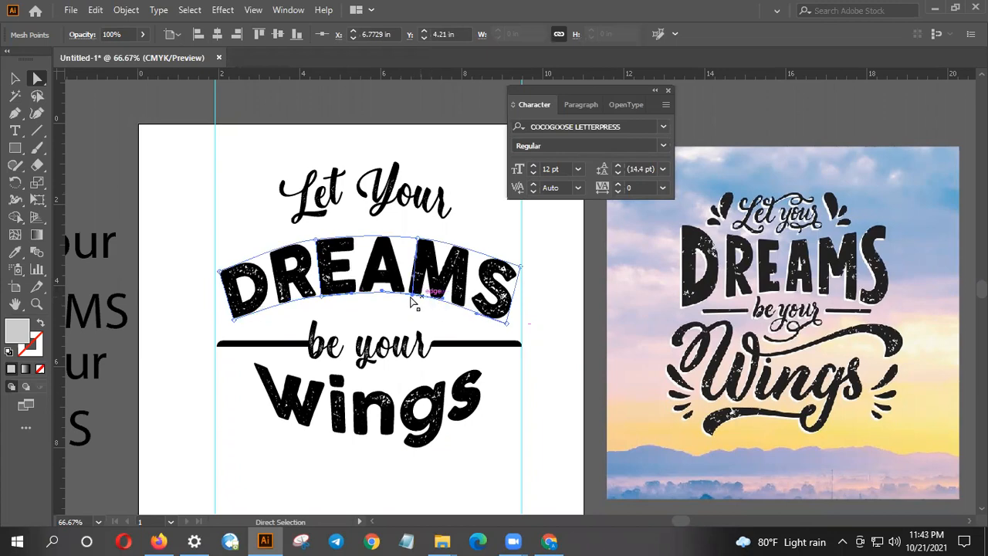
# - Move the "Let Your" envelope slightly left to centre it above DREAMS
pyautogui.click(327, 207)
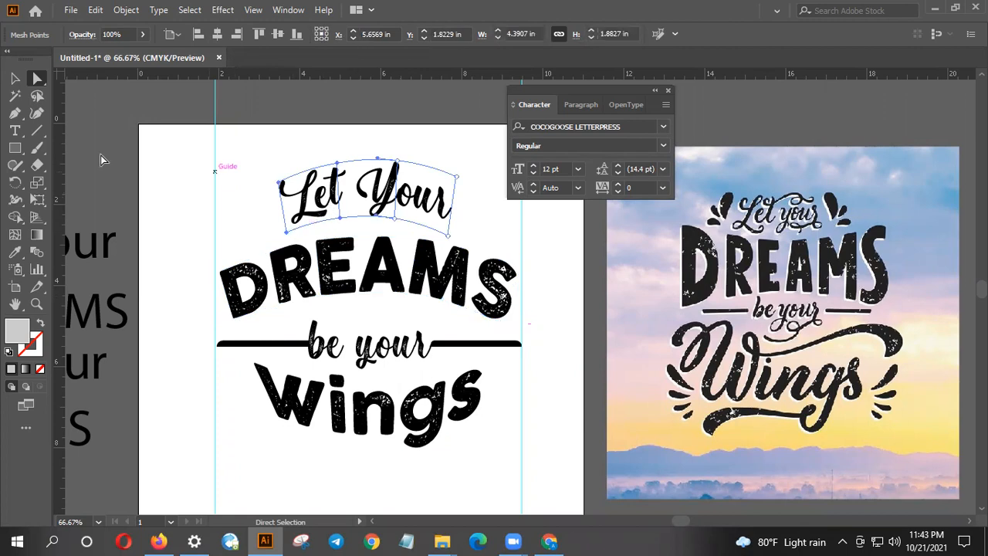
pyautogui.click(14, 78)
pyautogui.click(559, 318)
pyautogui.click(438, 217)
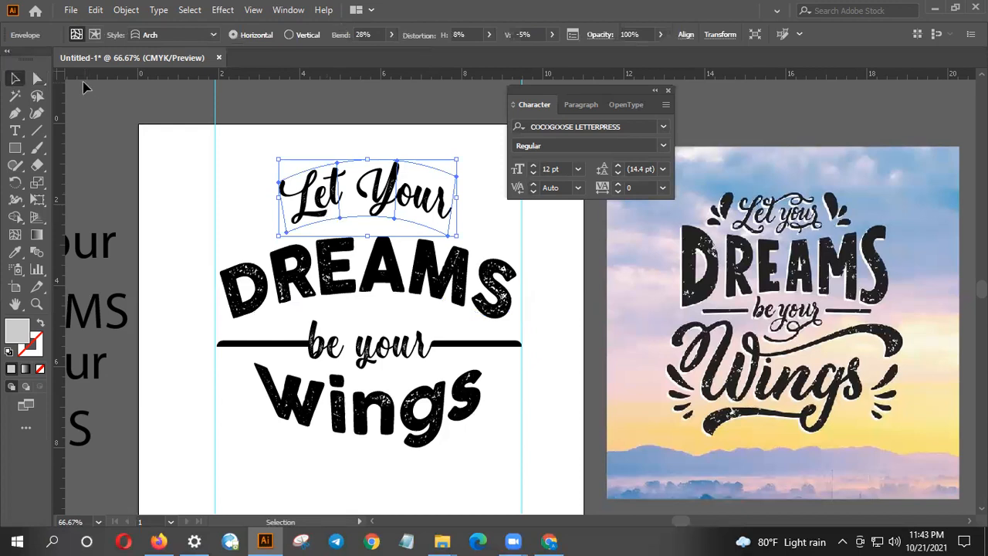
pyautogui.click(37, 78)
pyautogui.moveTo(307, 201); pyautogui.dragTo(301, 191)
pyautogui.moveTo(376, 195); pyautogui.dragTo(376, 204)
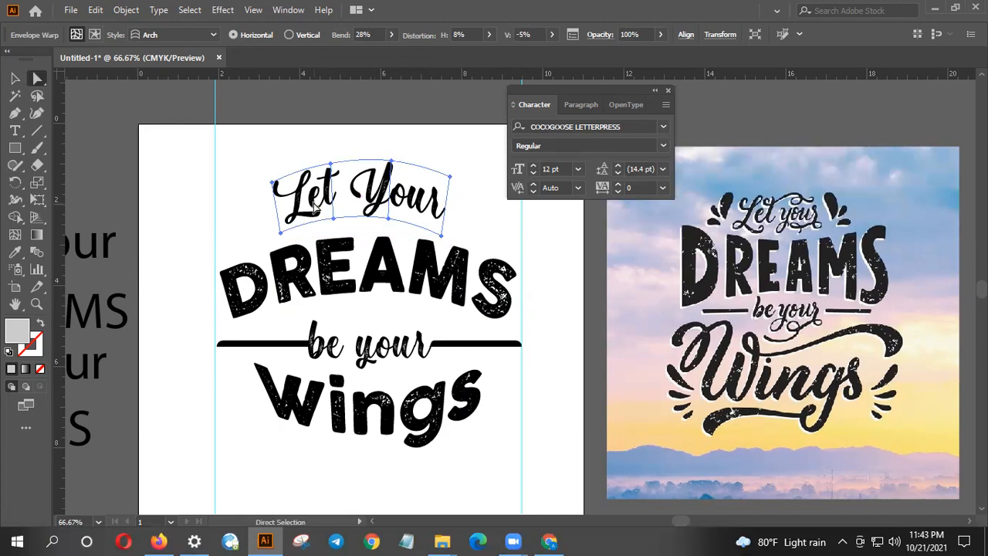
# - Nudge the left-hand mesh points of the "Let Your" envelope up slightly and deselect it
pyautogui.click(273, 183)
pyautogui.moveTo(306, 194); pyautogui.dragTo(300, 179)
pyautogui.click(297, 220)
pyautogui.press('Up')
pyautogui.press('Up')
pyautogui.press('Up')
pyautogui.press('Up')
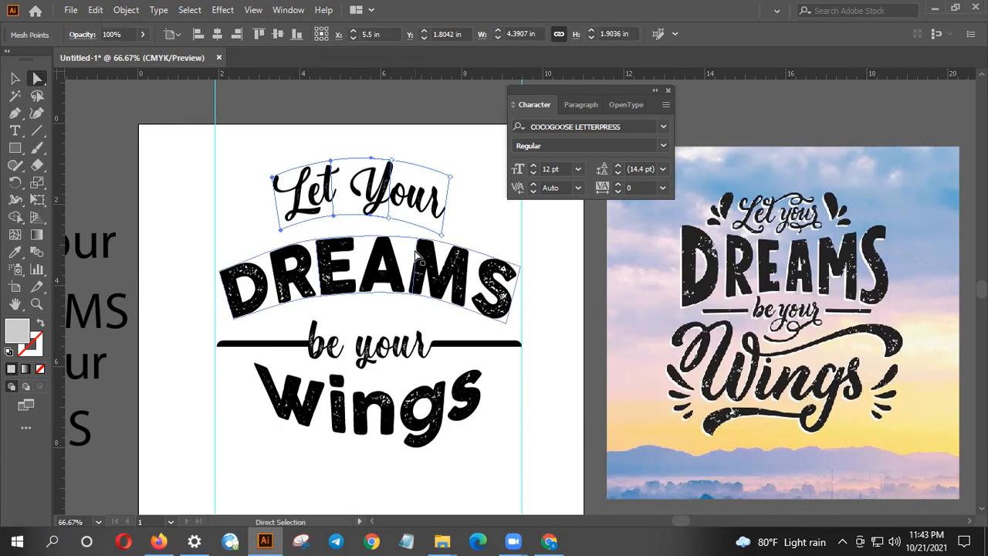
pyautogui.click(309, 145)
pyautogui.click(15, 79)
# - Trace the large teardrop ornament left of "Let your" in the reference image with the Pen tool
pyautogui.moveTo(612, 365); pyautogui.dragTo(558, 348)
pyautogui.scroll(-1, 464, 361)
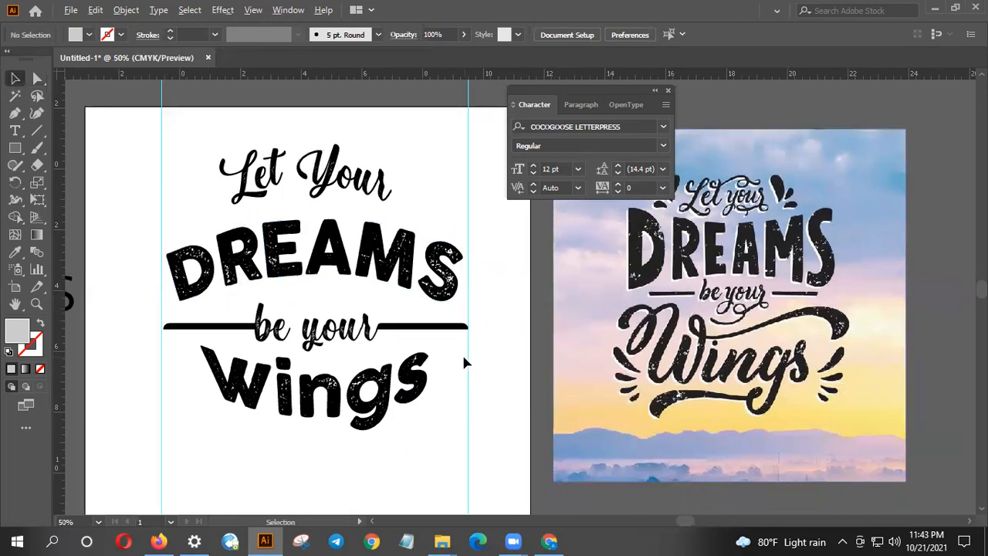
pyautogui.scroll(-1, 464, 358)
pyautogui.moveTo(484, 375); pyautogui.dragTo(419, 318)
pyautogui.click(15, 113)
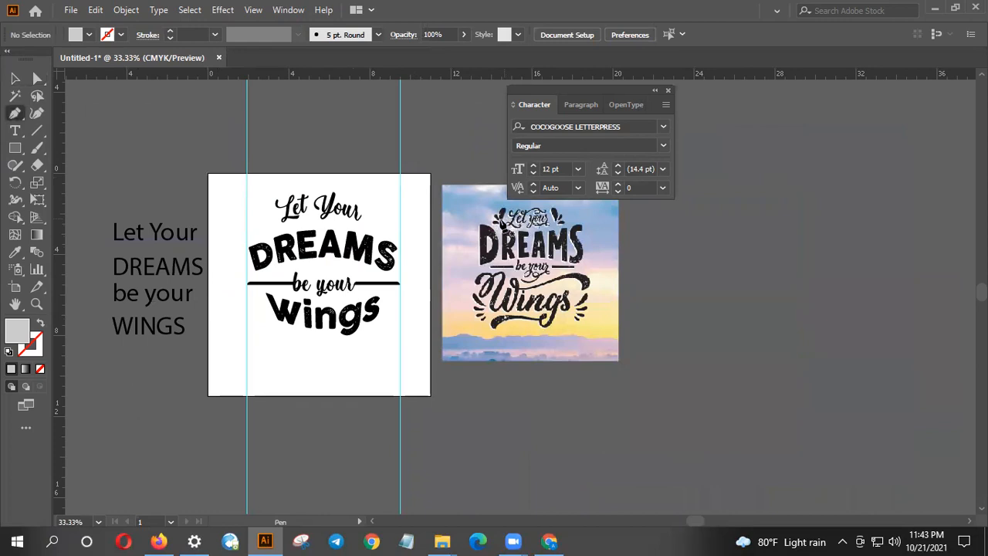
pyautogui.scroll(5, 500, 222)
pyautogui.moveTo(370, 290); pyautogui.dragTo(414, 205)
pyautogui.moveTo(355, 244); pyautogui.dragTo(355, 285)
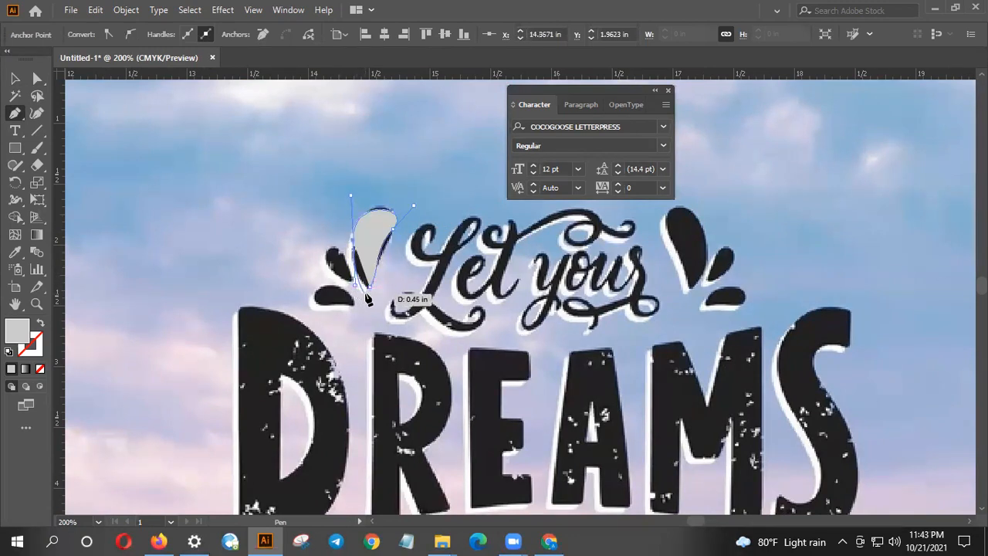
pyautogui.click(369, 287)
# - Adjust the curve handle at the traced teardrop's lower tip and deselect the shape
pyautogui.press('ctrl')
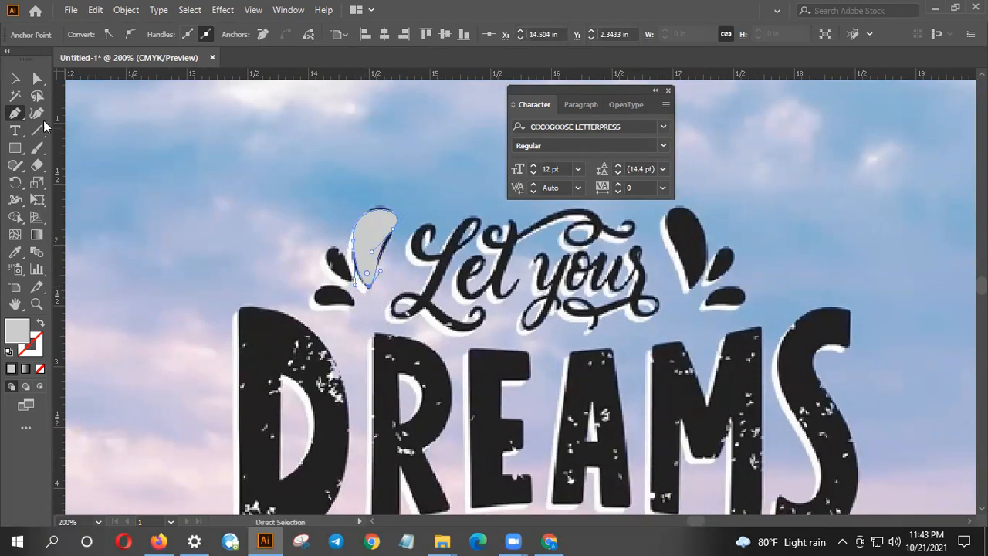
pyautogui.press('ctrl')
pyautogui.moveTo(355, 288); pyautogui.dragTo(363, 291)
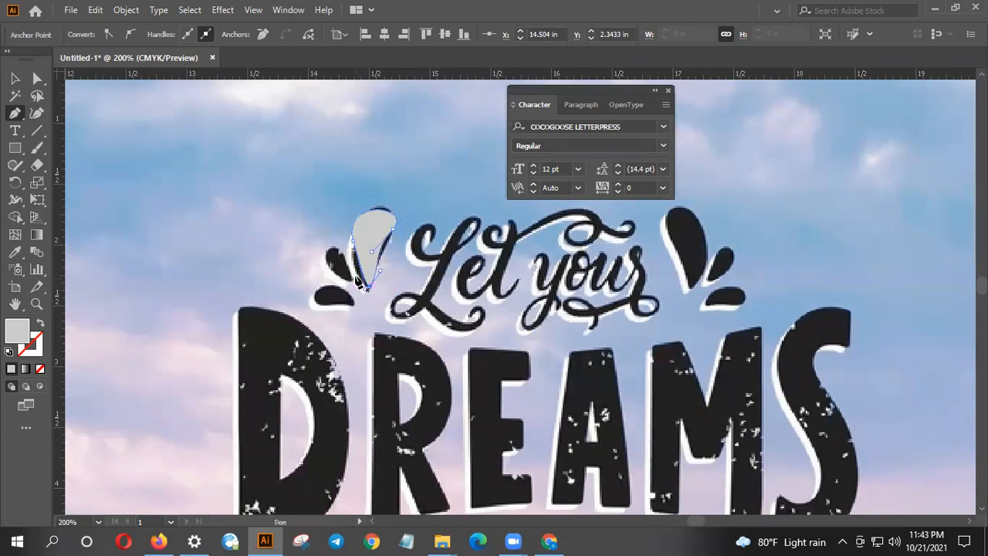
pyautogui.click(15, 78)
pyautogui.click(206, 167)
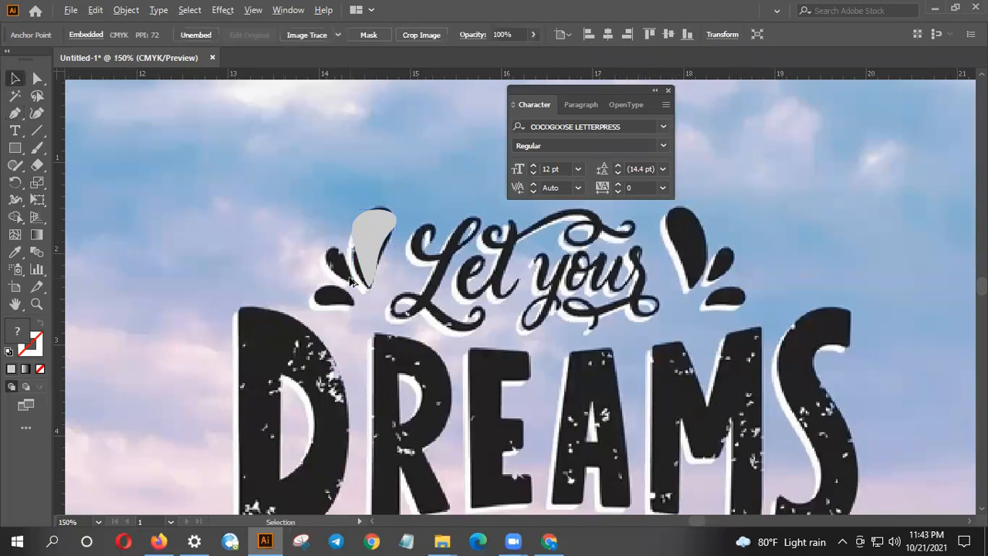
# - Move the teardrop onto the artboard beside "Your" and rotate it so its tip points toward the lettering
pyautogui.scroll(-2, 348, 278)
pyautogui.moveTo(369, 252); pyautogui.dragTo(328, 297)
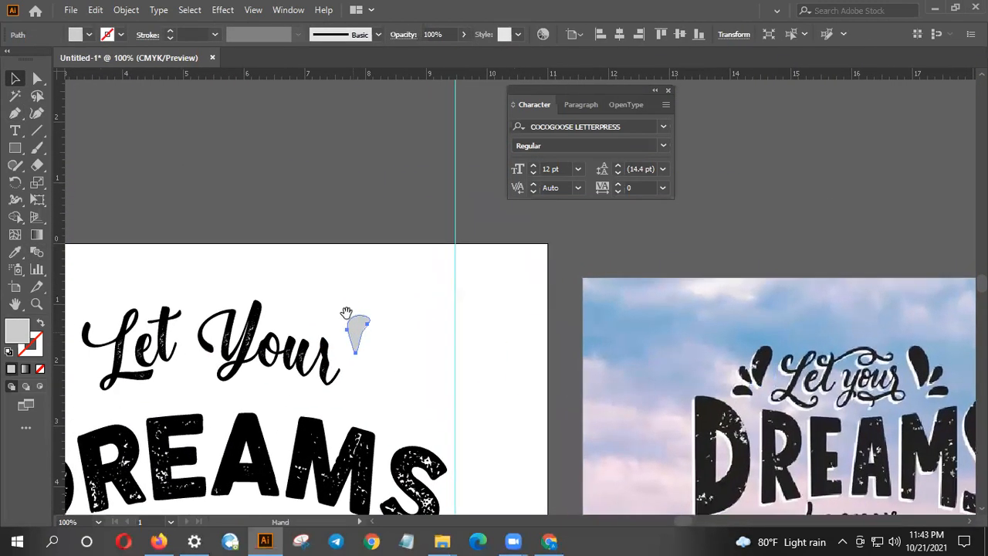
pyautogui.moveTo(378, 355); pyautogui.dragTo(341, 372)
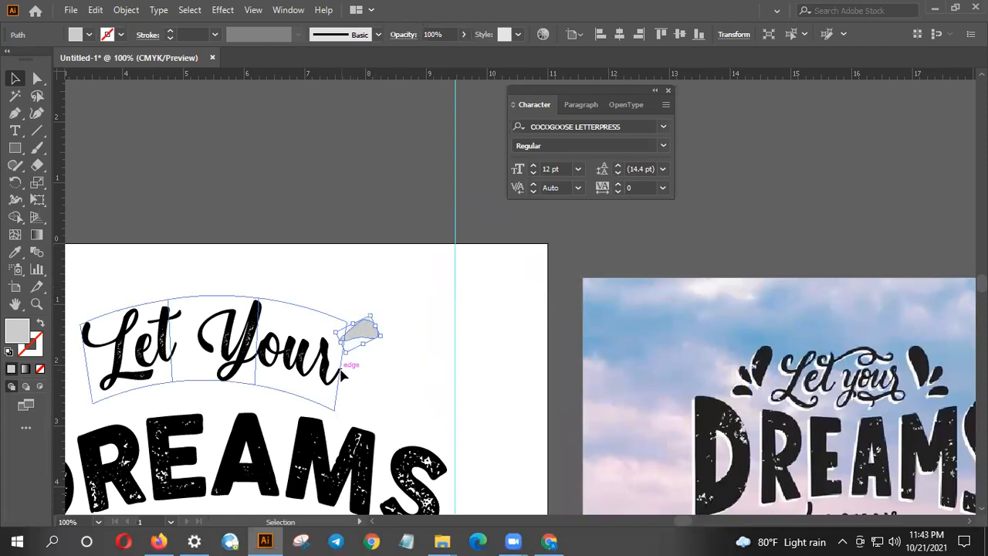
pyautogui.moveTo(364, 335); pyautogui.dragTo(368, 353)
# - Delete the teardrop beside "Your"
pyautogui.rightClick(369, 357)
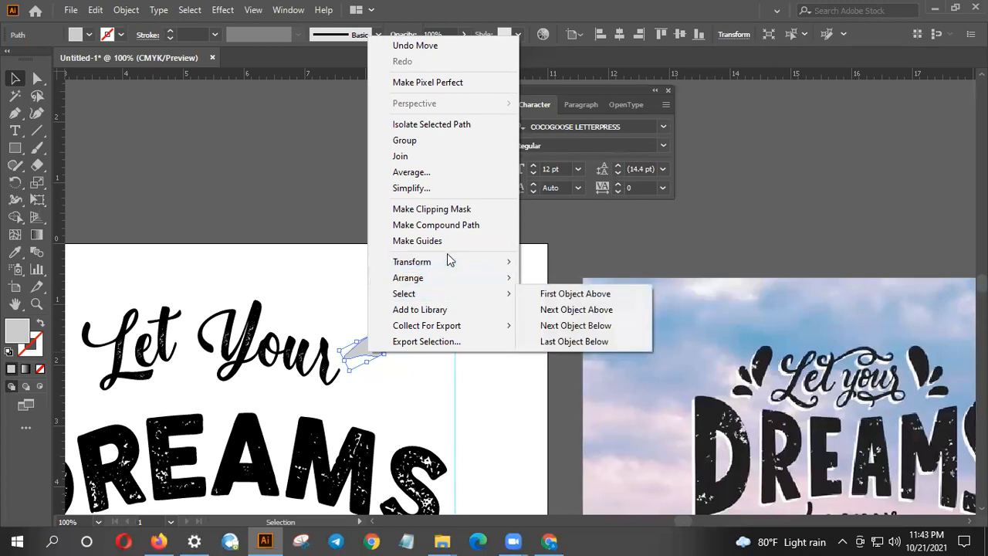
pyautogui.moveTo(443, 262)
pyautogui.click(276, 239)
pyautogui.click(323, 263)
pyautogui.click(364, 351)
pyautogui.press('Delete')
pyautogui.scroll(-3, 379, 297)
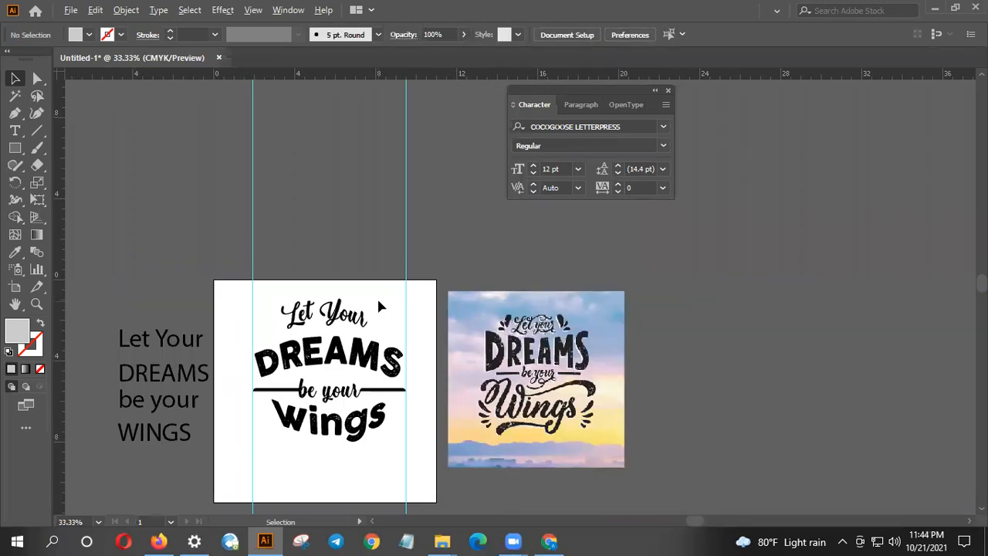
pyautogui.moveTo(376, 319); pyautogui.dragTo(382, 291)
pyautogui.scroll(1, 333, 415)
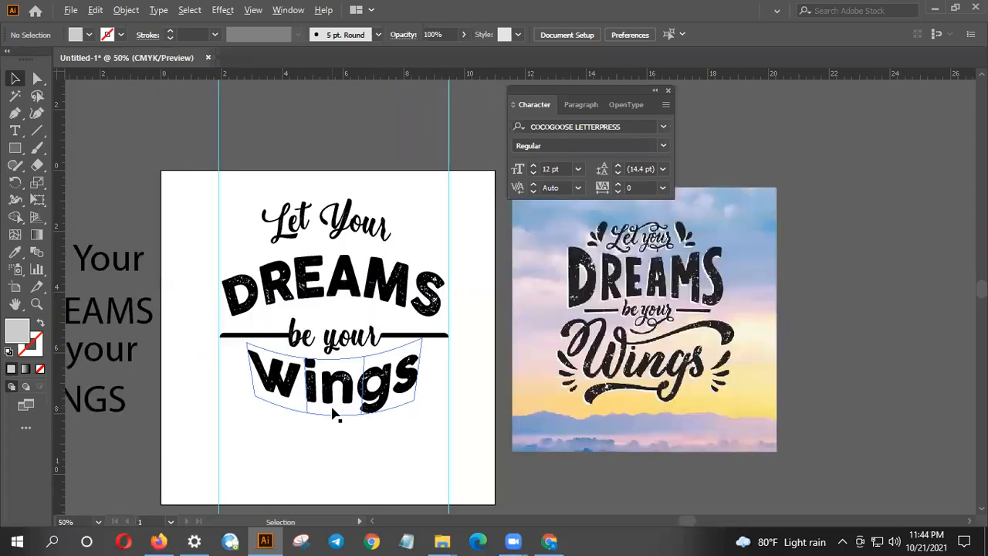
pyautogui.scroll(1, 333, 414)
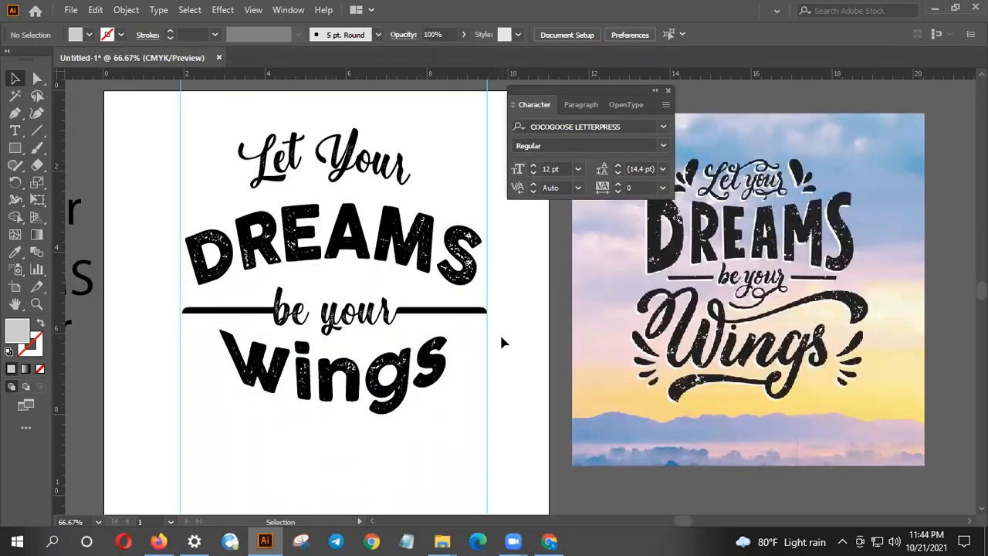
pyautogui.moveTo(414, 328); pyautogui.dragTo(255, 300)
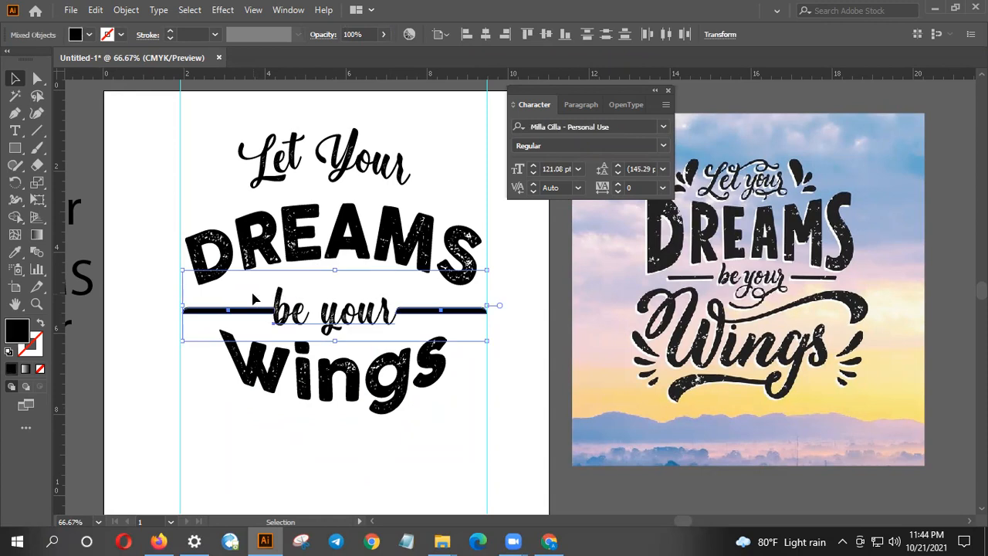
pyautogui.rightClick(420, 316)
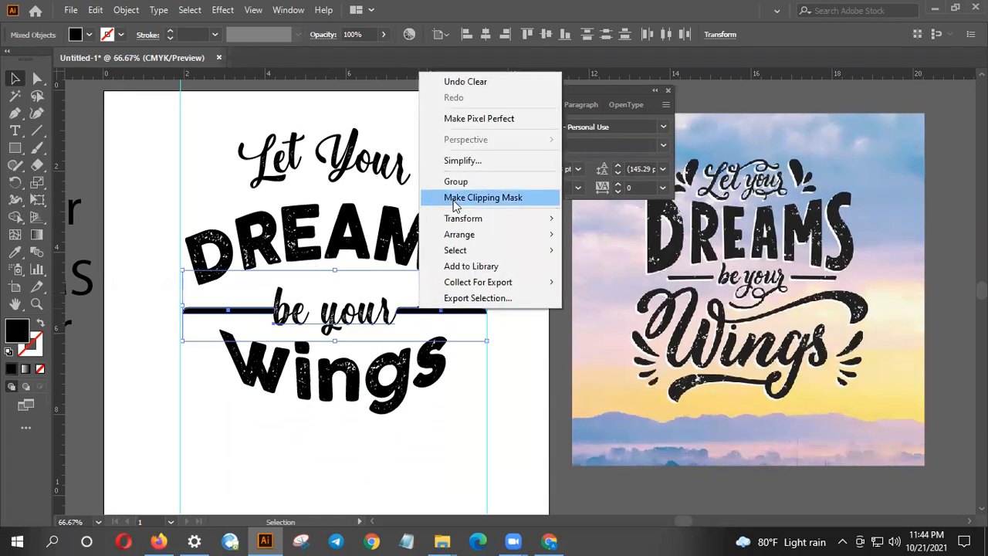
pyautogui.click(513, 357)
pyautogui.click(527, 355)
# - Shift the Wings lettering slightly left and deselect it
pyautogui.click(344, 368)
pyautogui.moveTo(235, 288); pyautogui.dragTo(467, 313)
pyautogui.click(510, 348)
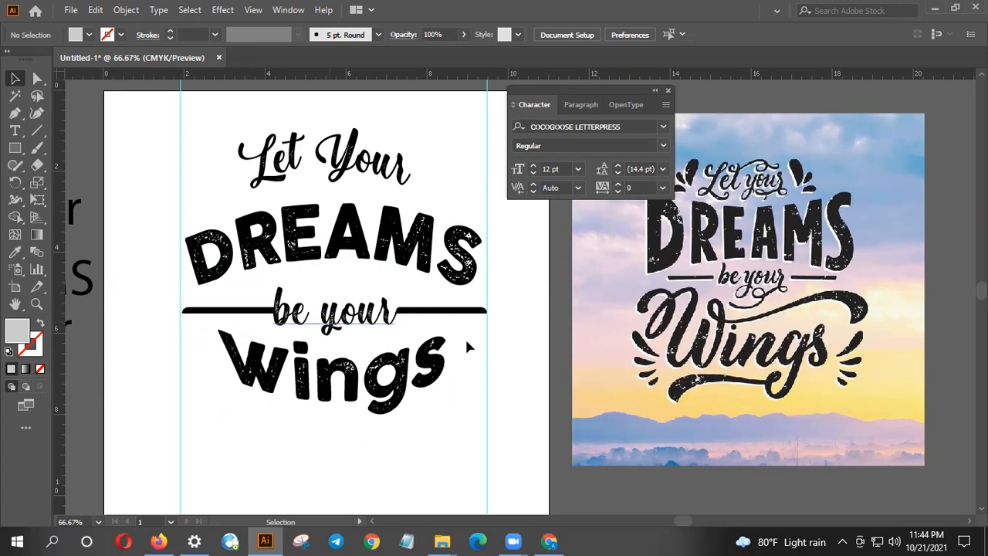
pyautogui.moveTo(515, 404); pyautogui.dragTo(156, 431)
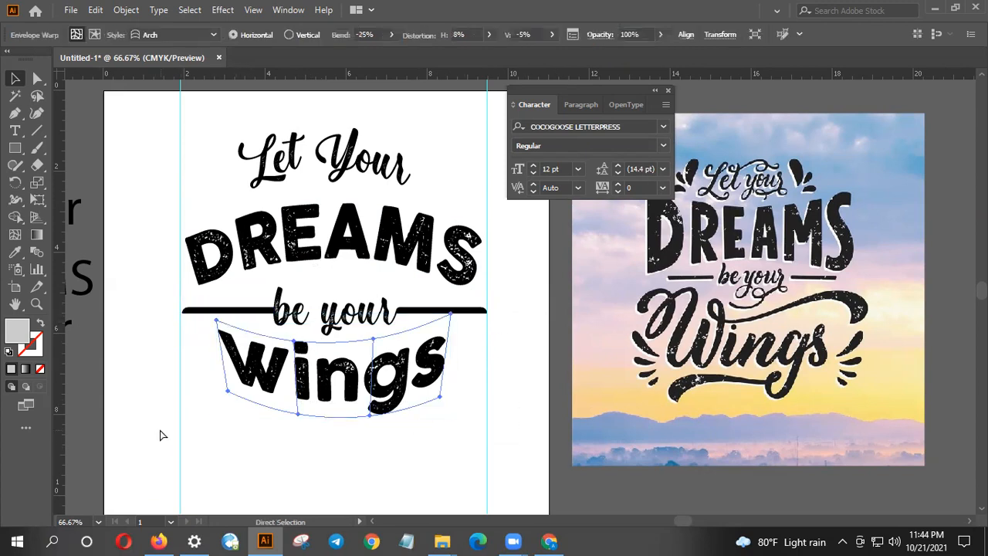
pyautogui.click(161, 435)
# - Convert the "be your" text to outlines and unite it with its two side bars using Pathfinder
pyautogui.moveTo(210, 319); pyautogui.dragTo(491, 317)
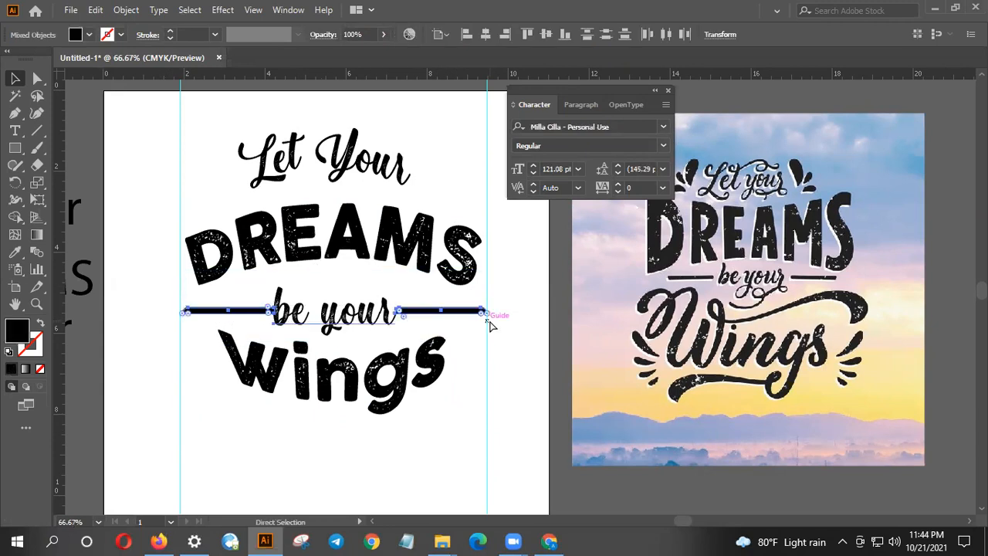
pyautogui.press('v')
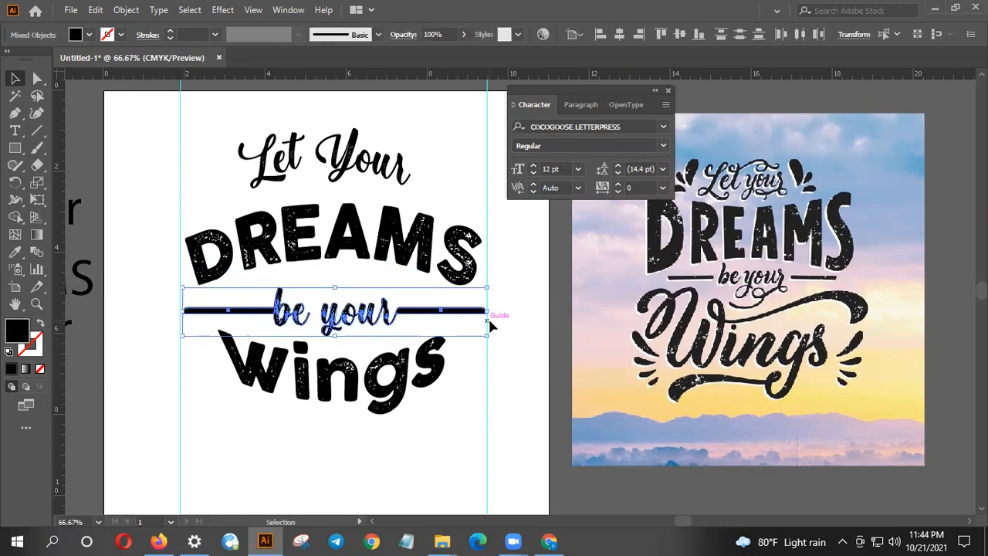
pyautogui.click(291, 9)
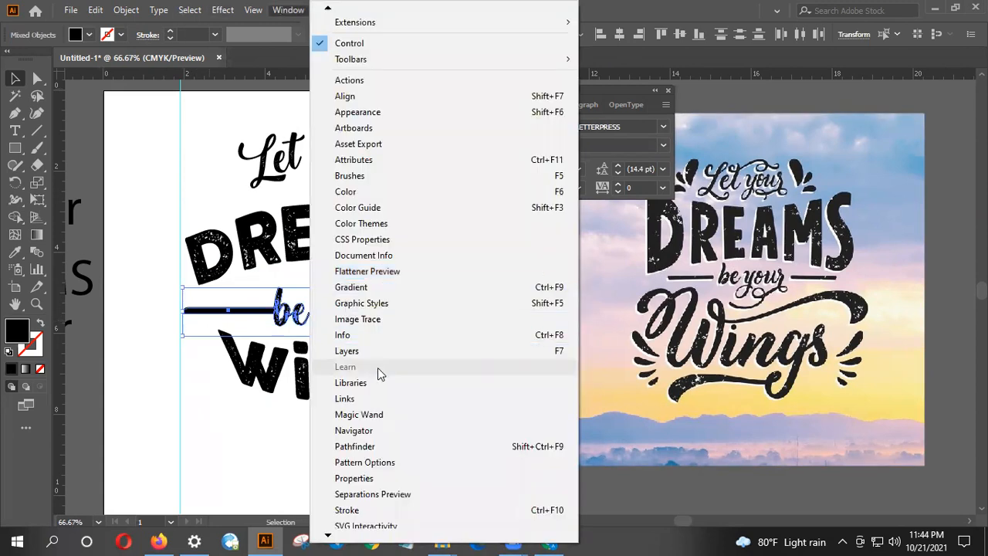
pyautogui.click(355, 446)
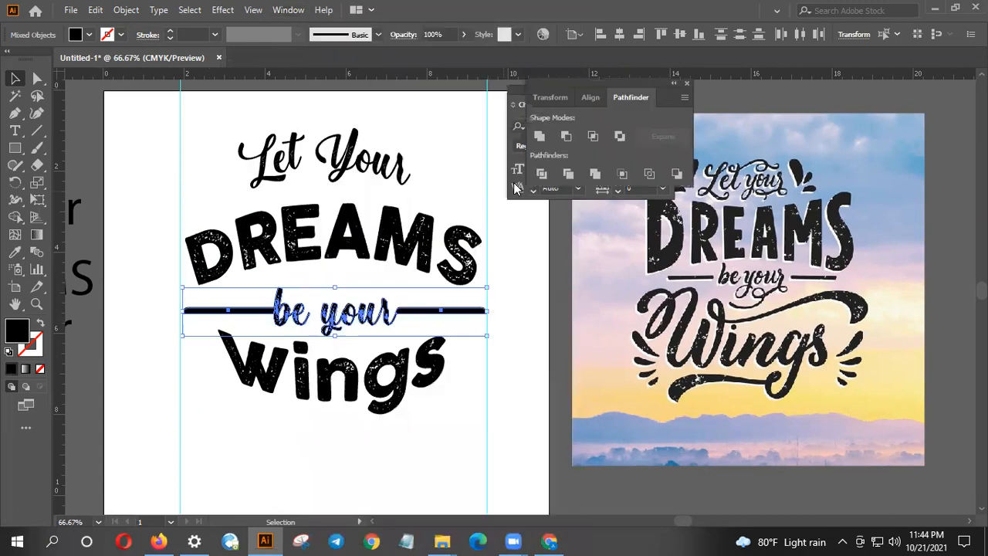
pyautogui.click(541, 138)
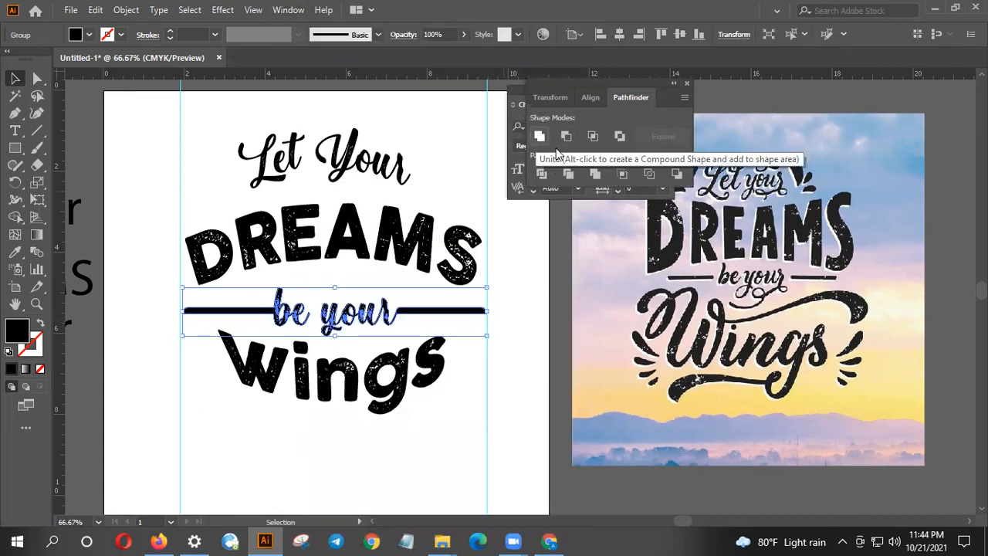
# - Check that "be your" and its bars select as one object and move the Pathfinder and Character panels clear of the artboard
pyautogui.click(457, 146)
pyautogui.click(408, 312)
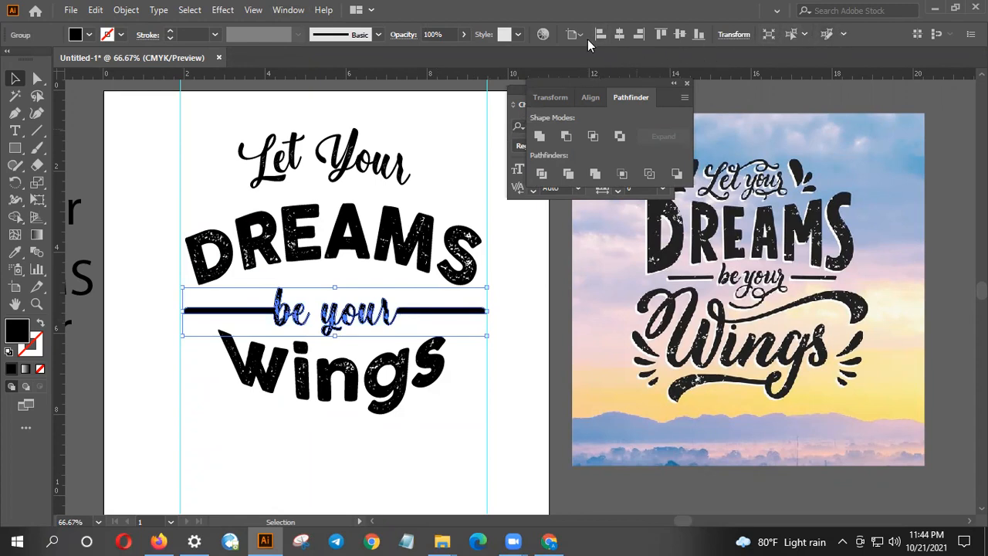
pyautogui.moveTo(565, 82); pyautogui.dragTo(806, 207)
pyautogui.moveTo(607, 92); pyautogui.dragTo(775, 135)
pyautogui.click(473, 182)
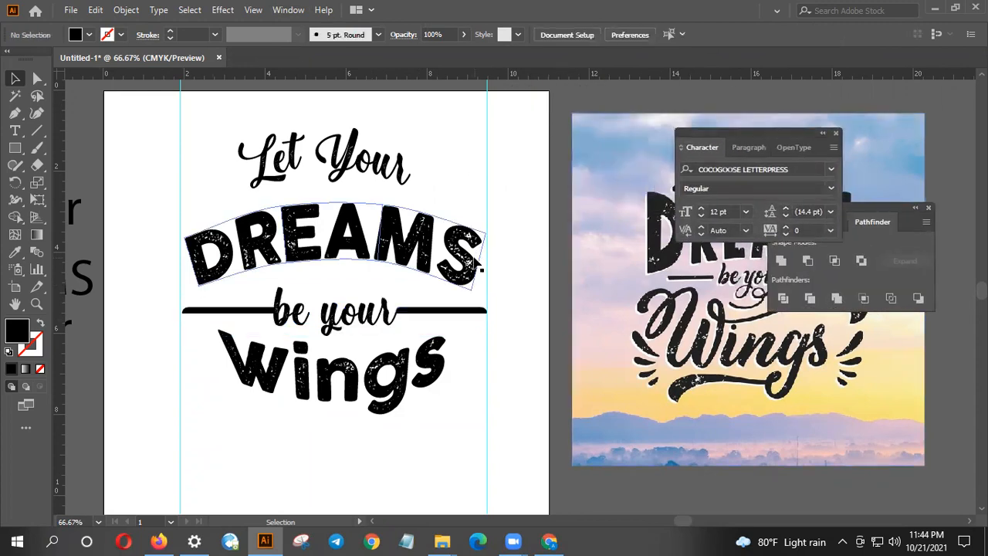
# - Draw a downward-bowed curve about 7.2 in wide below Wings with the Pen tool
pyautogui.scroll(-4, 478, 266)
pyautogui.hscroll(2, 80, 148)
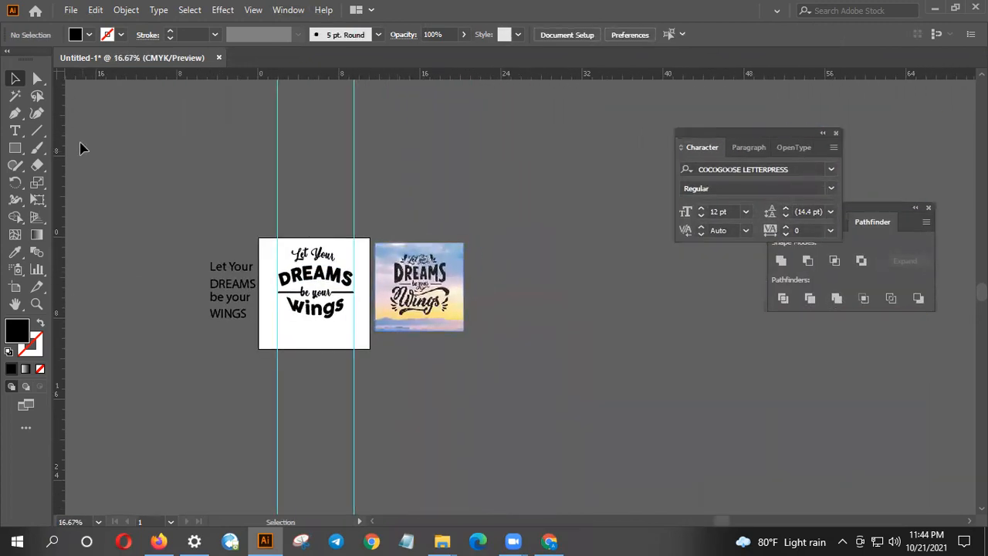
pyautogui.click(14, 112)
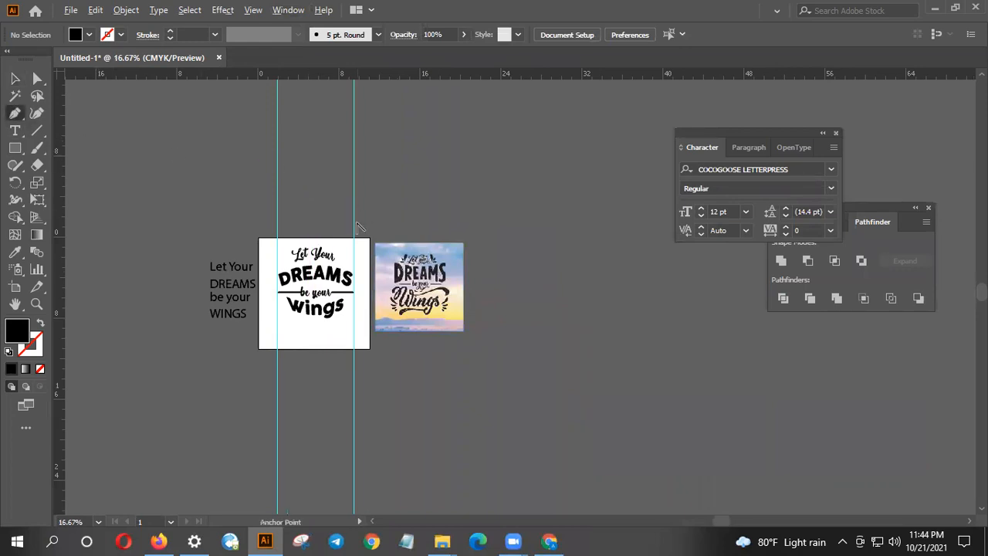
pyautogui.scroll(3, 367, 232)
pyautogui.hscroll(-1, 367, 231)
pyautogui.scroll(-5, 367, 231)
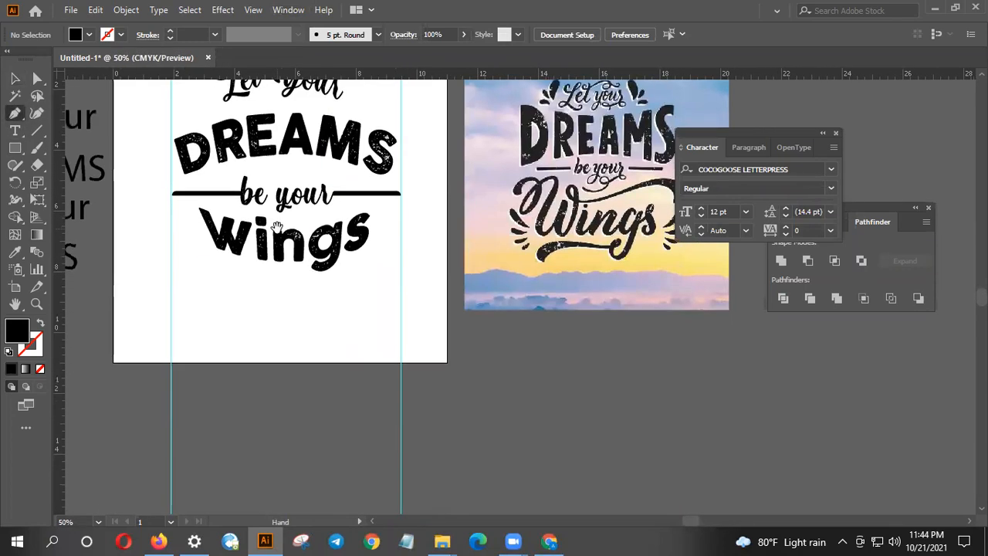
pyautogui.click(180, 297)
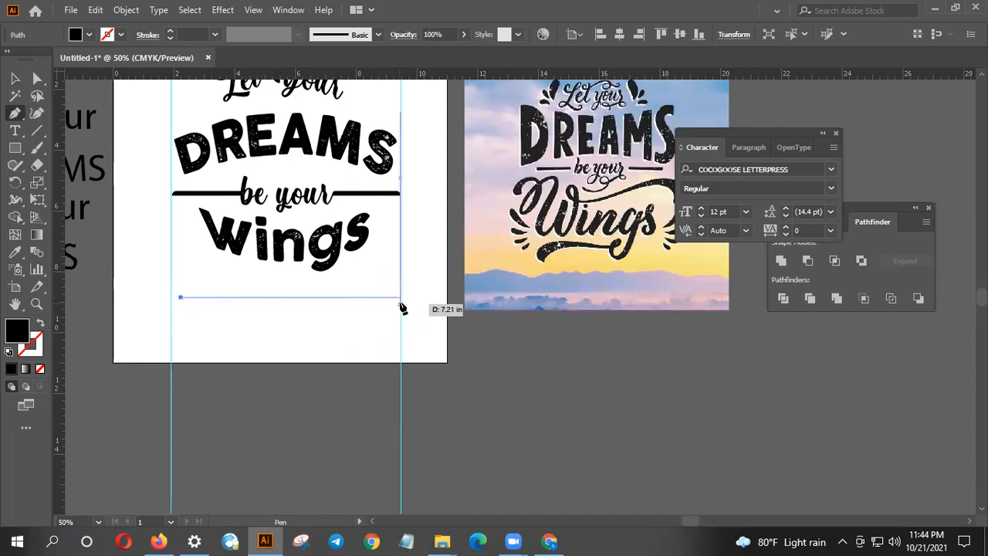
pyautogui.moveTo(399, 298); pyautogui.dragTo(515, 216)
# - Place placeholder text along the curve below Wings with the Type tool and finish text editing
pyautogui.click(15, 130)
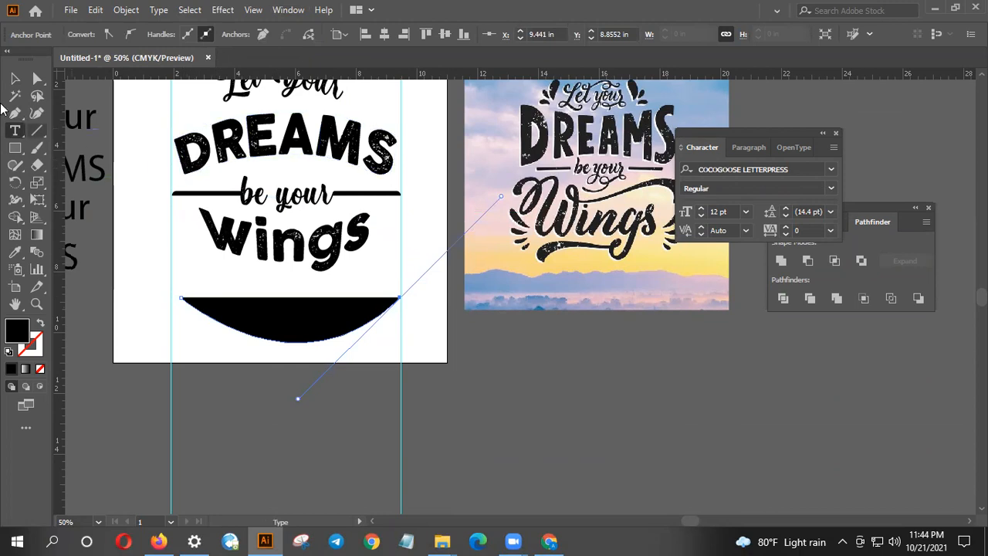
pyautogui.click(19, 81)
pyautogui.click(232, 151)
pyautogui.press('t')
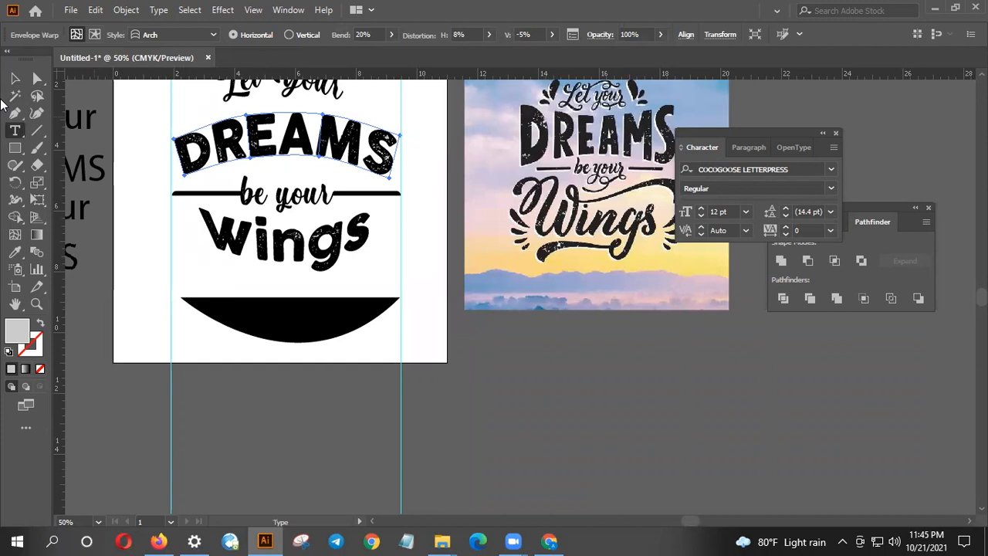
pyautogui.click(14, 78)
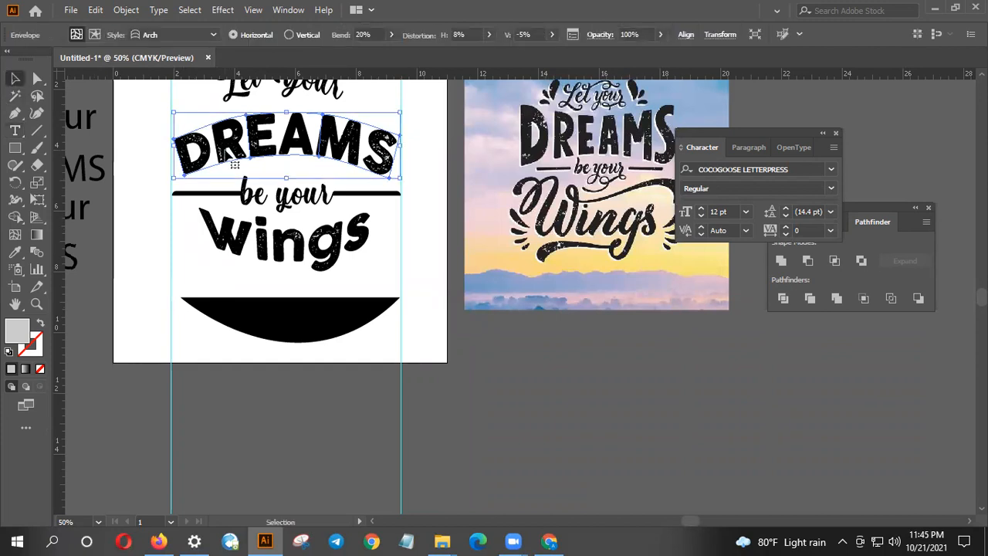
pyautogui.click(15, 130)
pyautogui.click(197, 297)
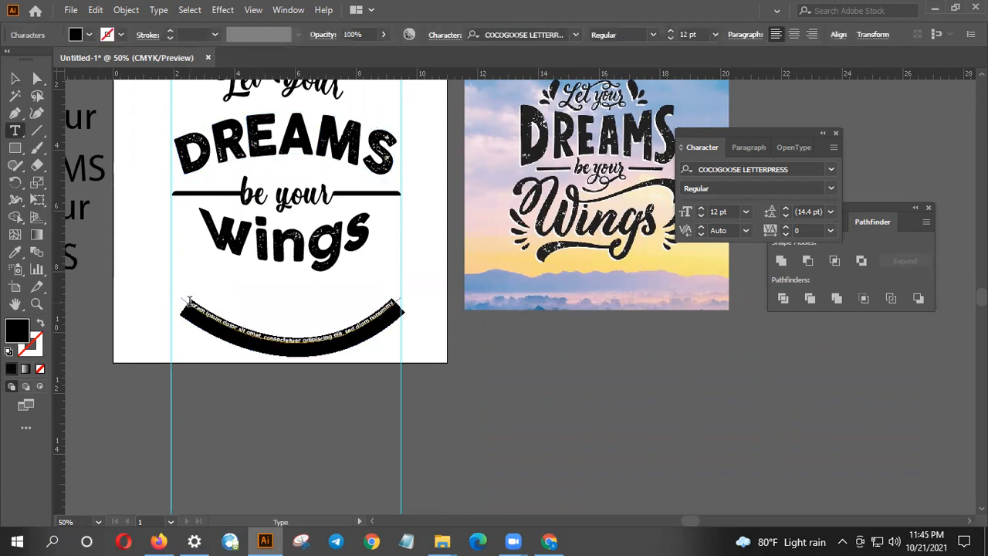
pyautogui.press('Escape')
pyautogui.click(516, 363)
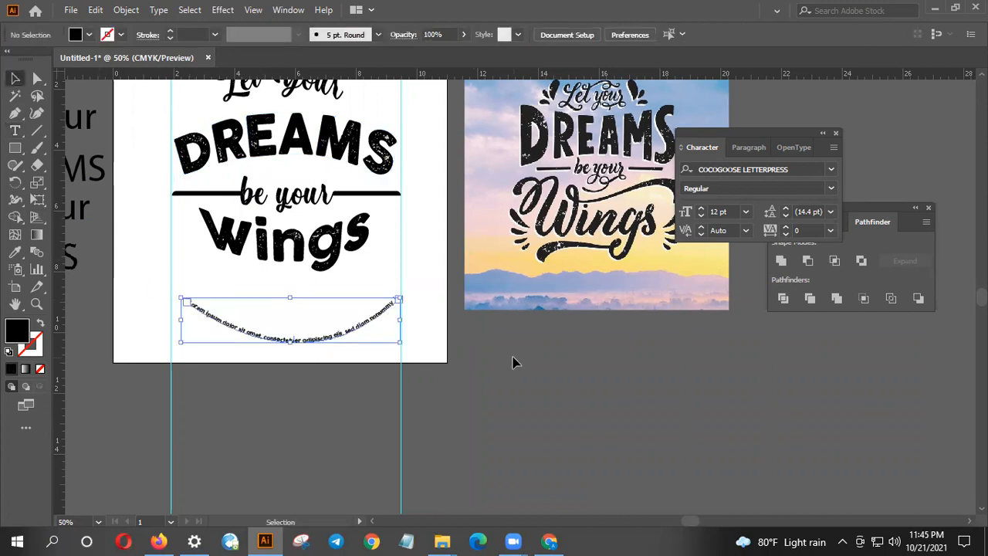
# - Move the curved placeholder text up and slightly left, closer beneath Wings, and deselect it
pyautogui.scroll(2, 372, 363)
pyautogui.moveTo(368, 361); pyautogui.dragTo(363, 337)
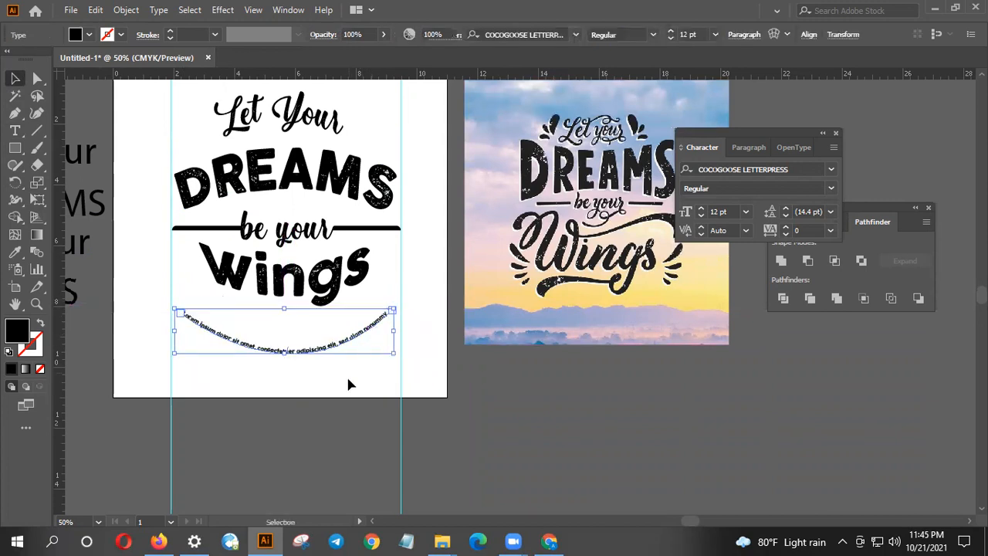
pyautogui.click(348, 379)
pyautogui.scroll(2, 345, 383)
pyautogui.scroll(1, 345, 386)
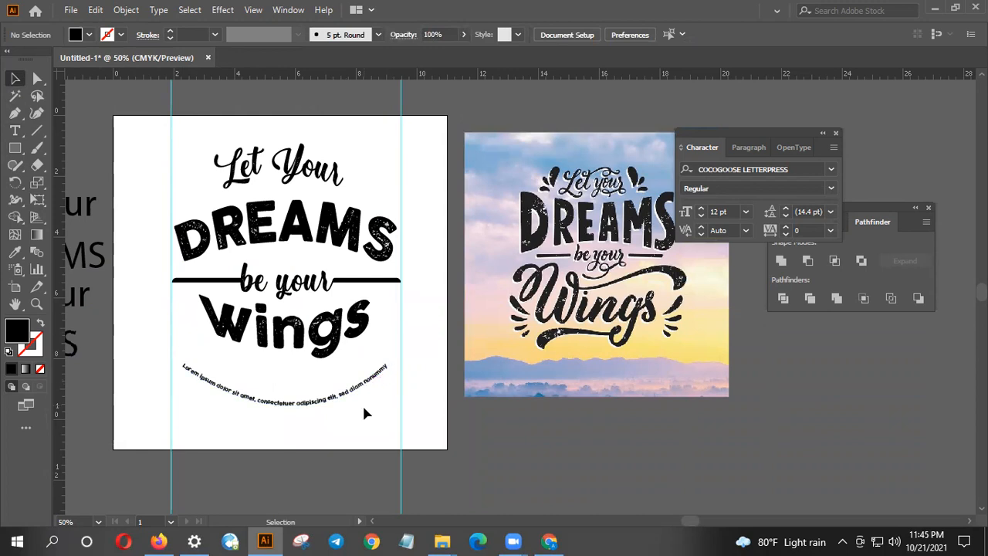
# - Check the whole lettering by selecting and deselecting it, and move the Character panel clear of the reference image
pyautogui.moveTo(179, 131); pyautogui.dragTo(371, 413)
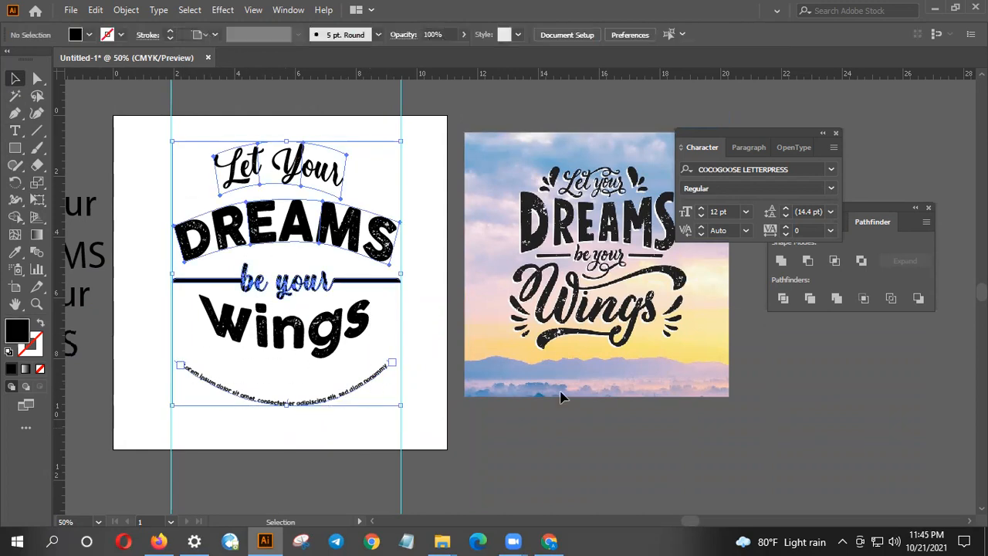
pyautogui.click(560, 398)
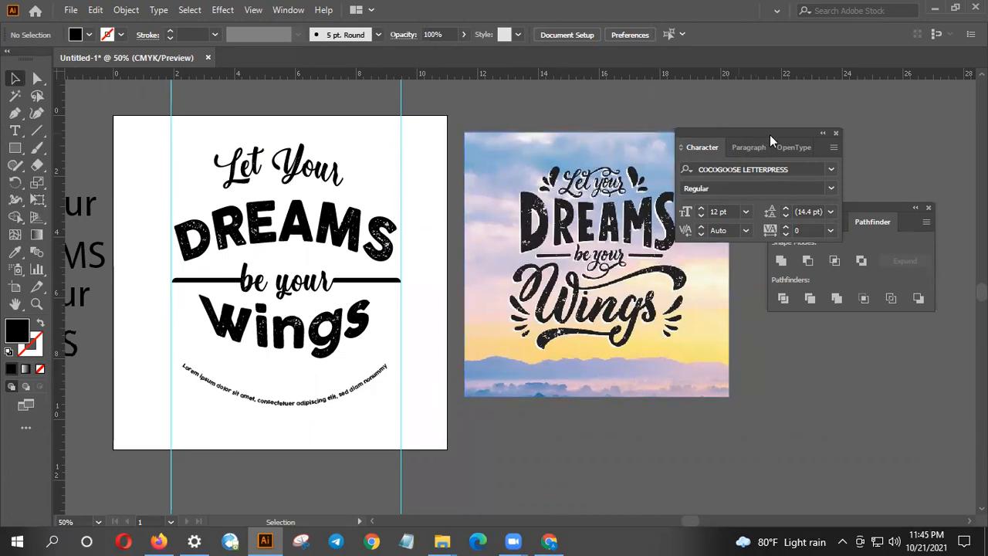
pyautogui.moveTo(770, 134); pyautogui.dragTo(867, 110)
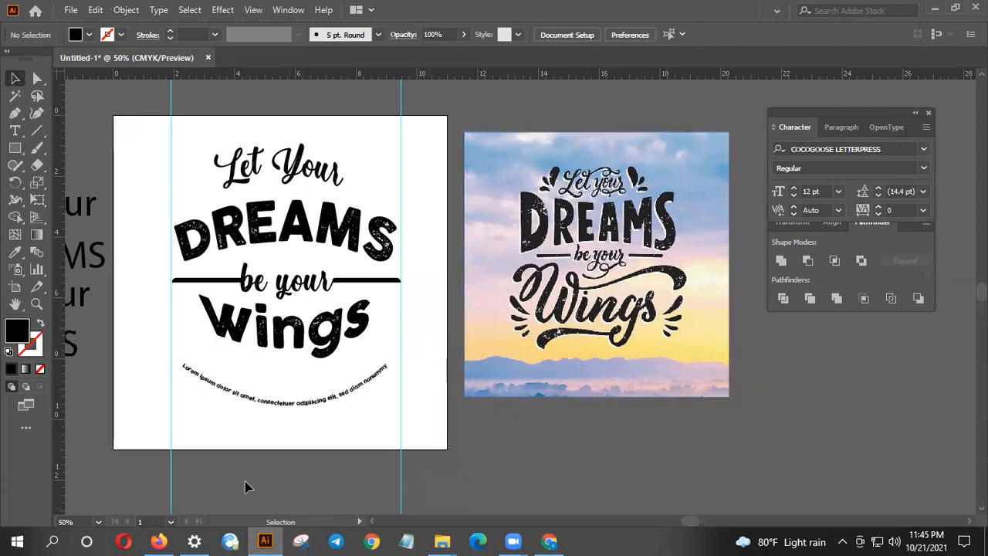
# - Switch to Snipping Tool and capture the "be your" lettering with short stubs of its side bars
pyautogui.click(300, 540)
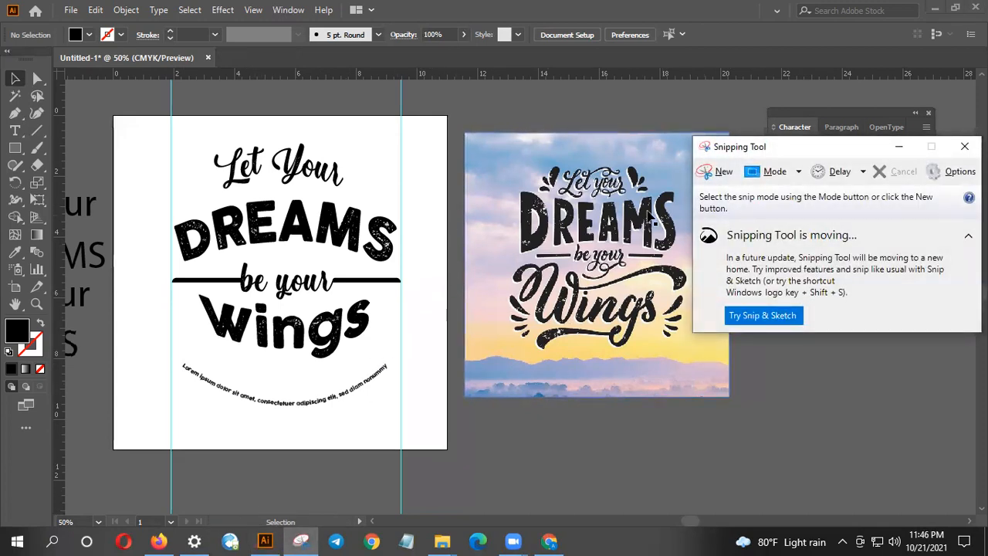
pyautogui.click(718, 171)
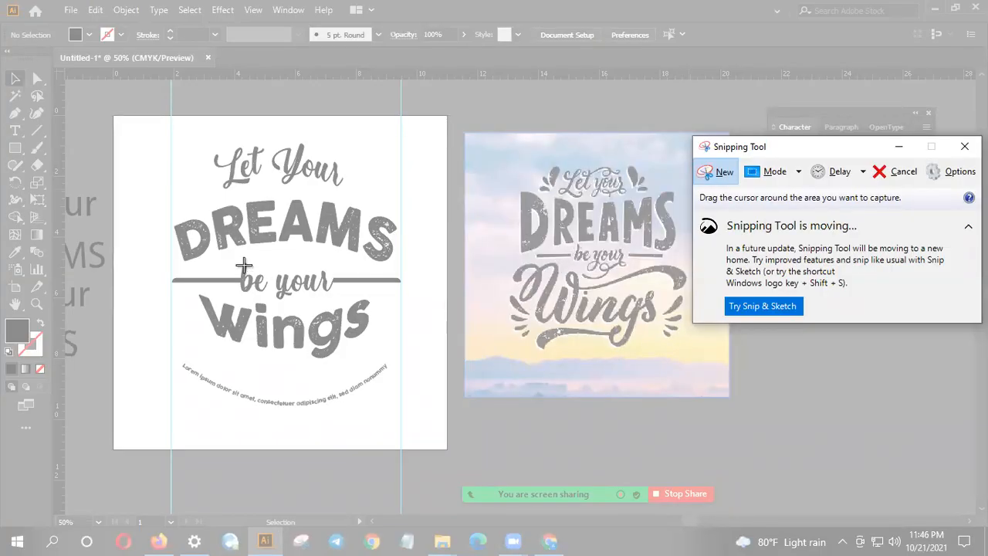
pyautogui.moveTo(234, 260); pyautogui.dragTo(342, 300)
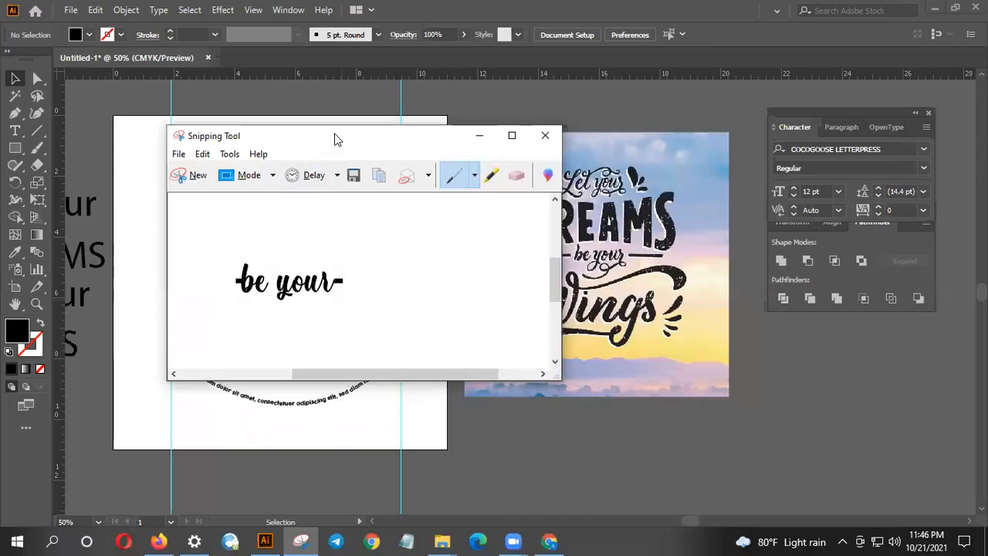
# - Save the snip to the Desktop as a JPEG named bvn without replacing Capture.JPG, and close Snipping Tool
pyautogui.moveTo(338, 139); pyautogui.dragTo(380, 141)
pyautogui.click(221, 155)
pyautogui.click(244, 193)
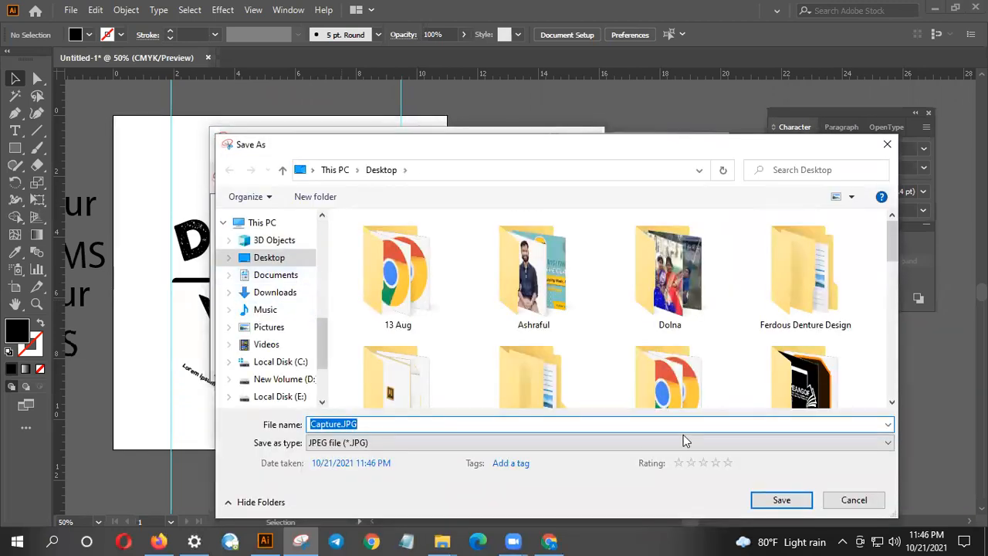
pyautogui.press('Return')
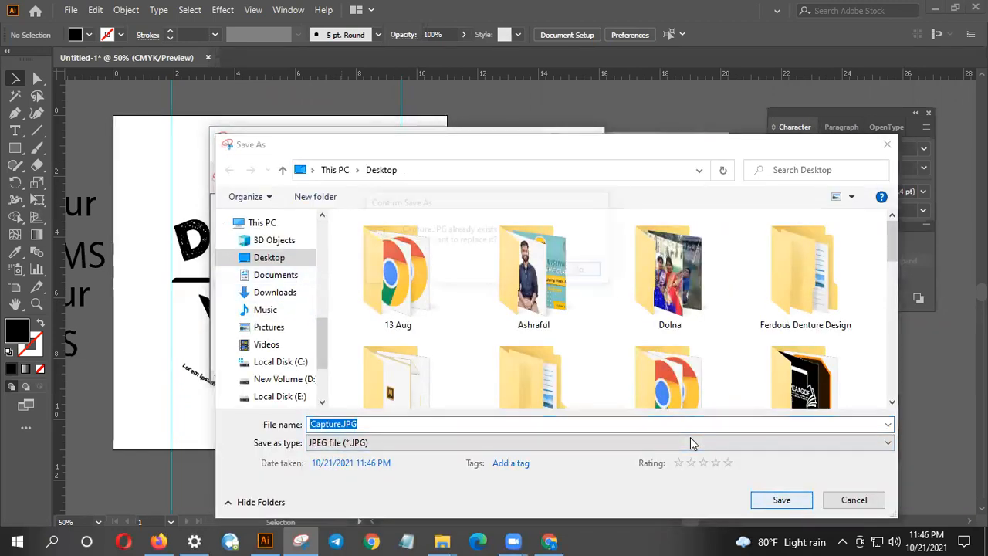
pyautogui.click(594, 270)
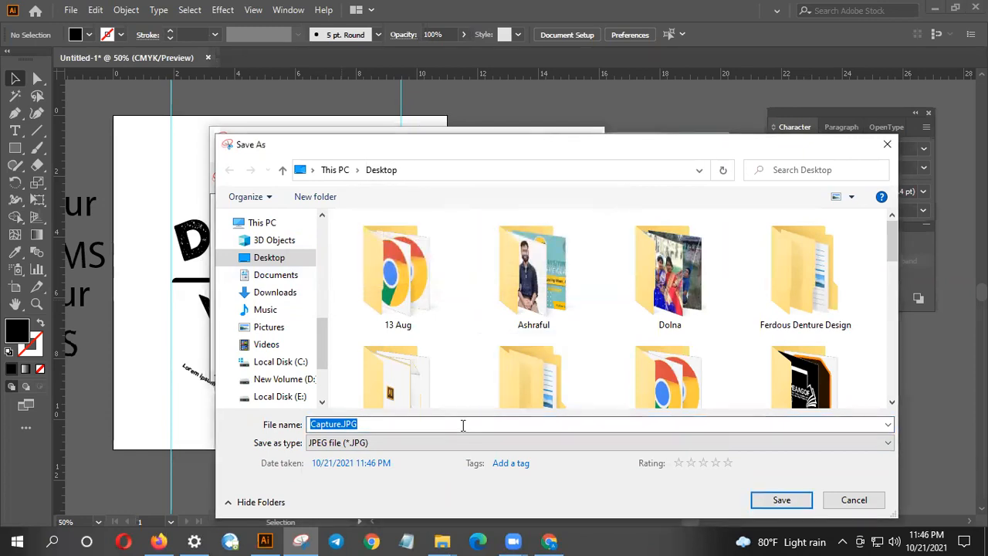
pyautogui.write('bvn')
pyautogui.press('Return')
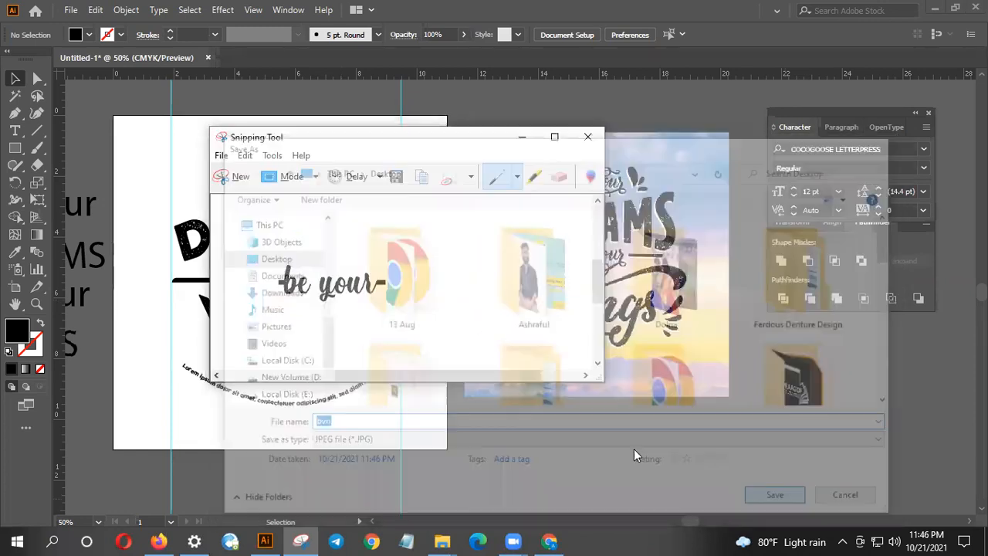
pyautogui.click(588, 137)
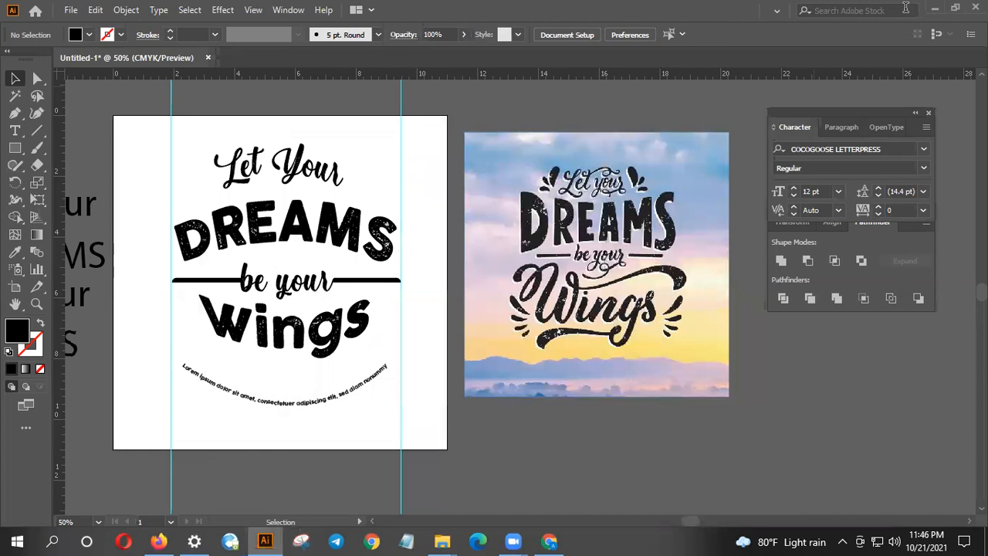
# - Switch to Firefox, search for "whats my font" in a new tab and open the WhatTheFont page on MyFonts
pyautogui.click(934, 8)
pyautogui.doubleClick(550, 184)
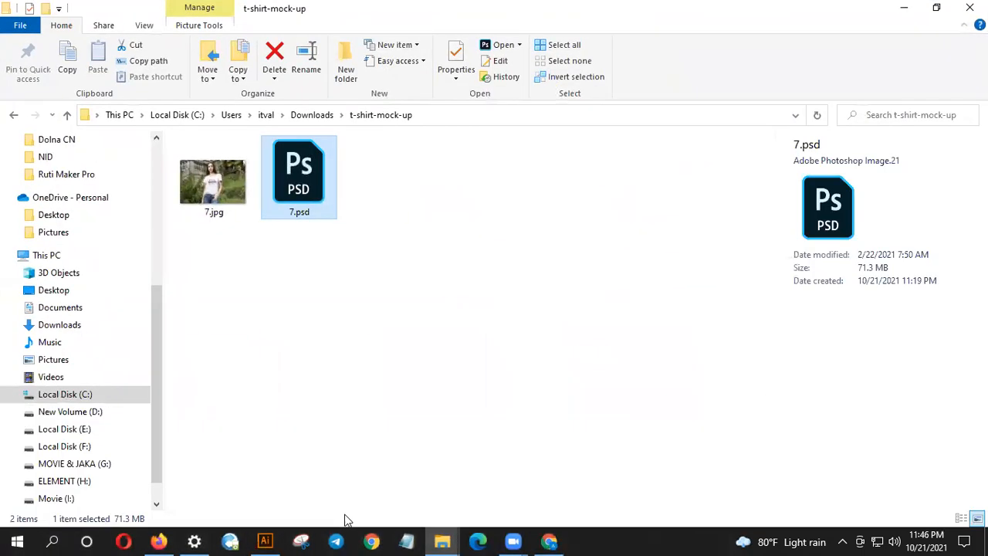
pyautogui.click(171, 540)
pyautogui.click(844, 16)
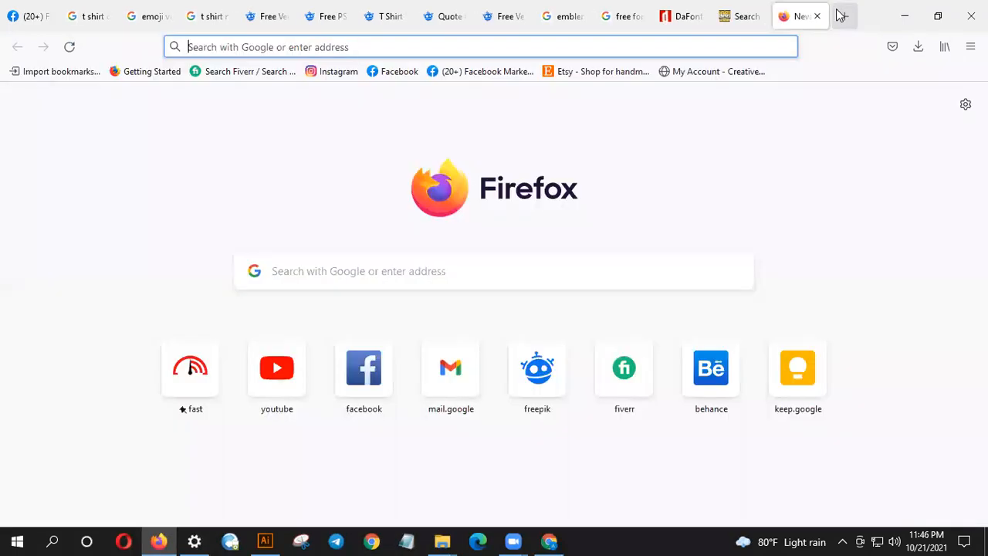
pyautogui.write('whats')
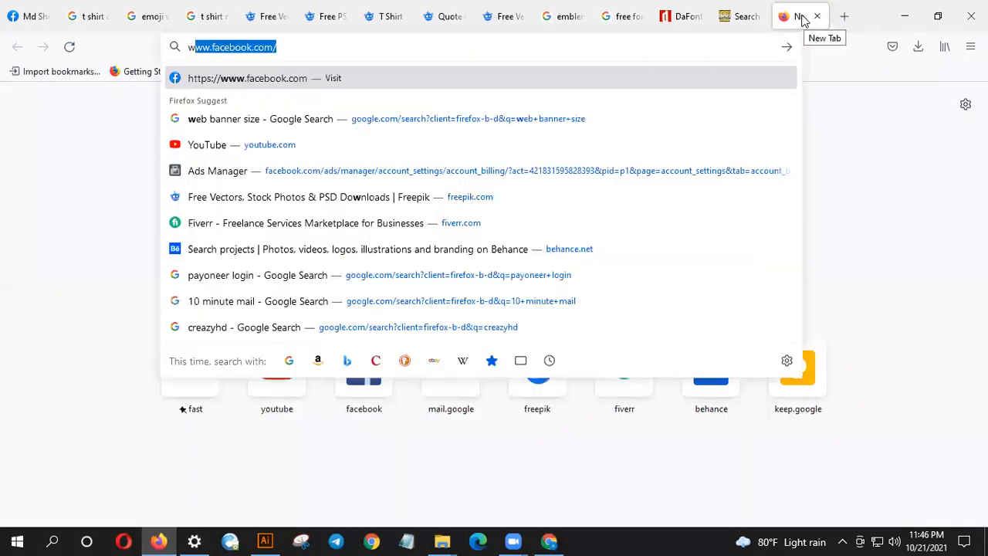
pyautogui.write(' my font')
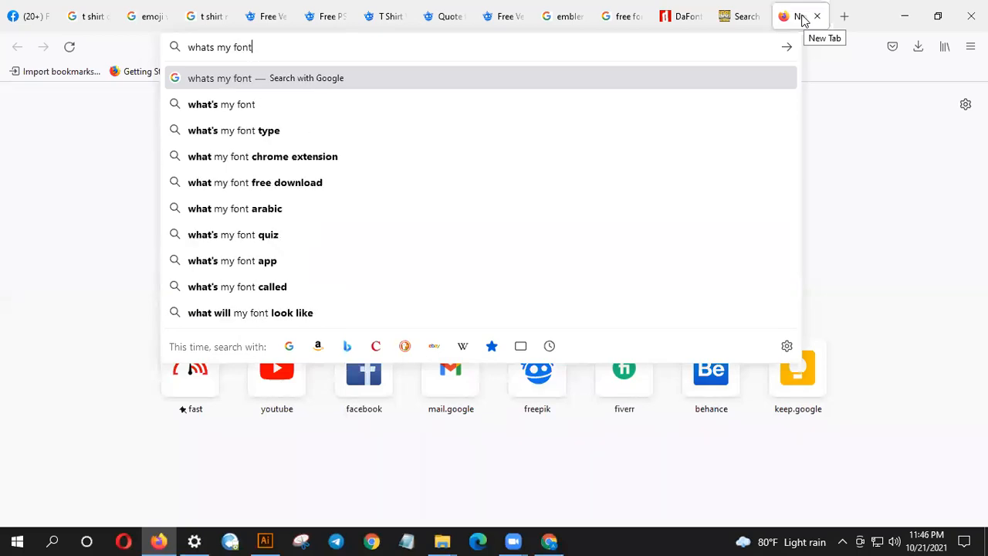
pyautogui.press('Return')
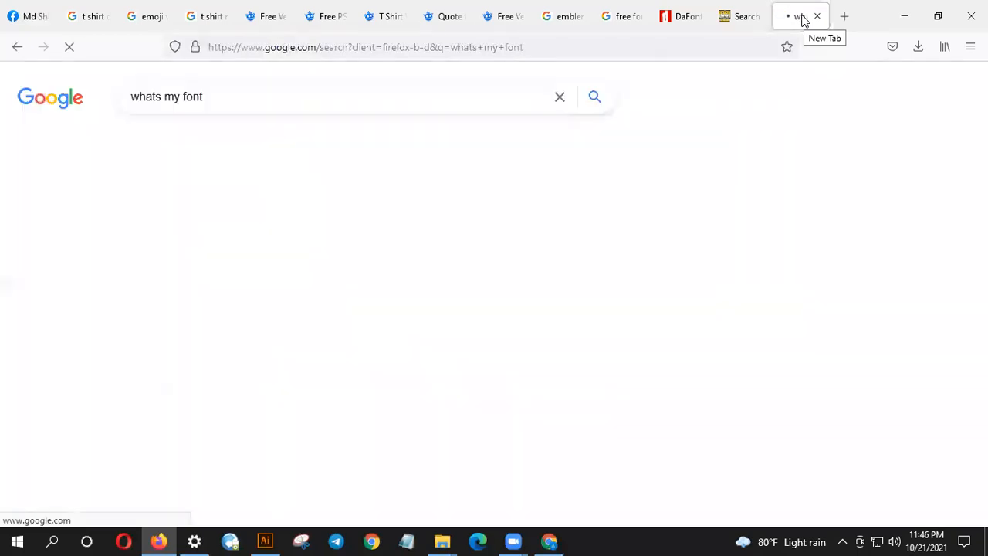
pyautogui.click(305, 202)
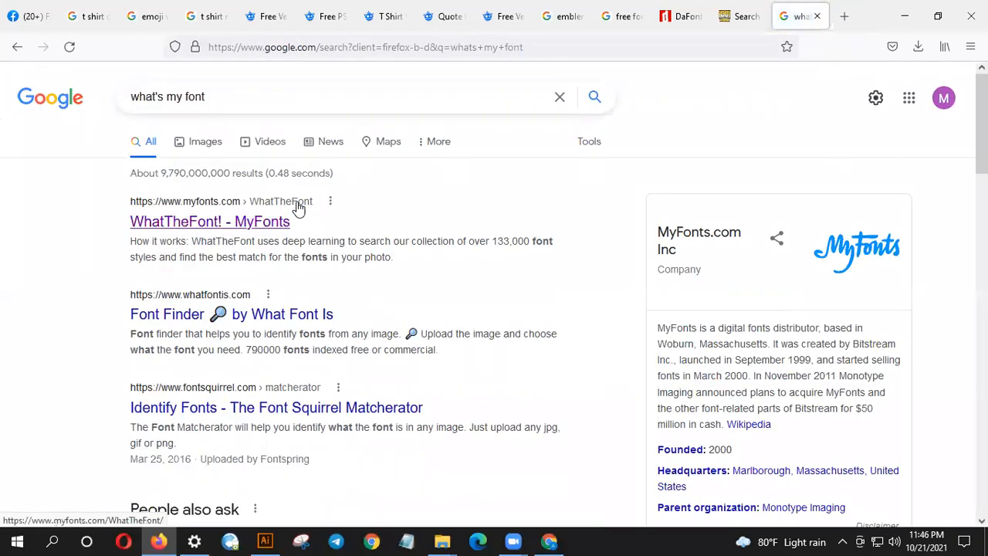
pyautogui.click(252, 225)
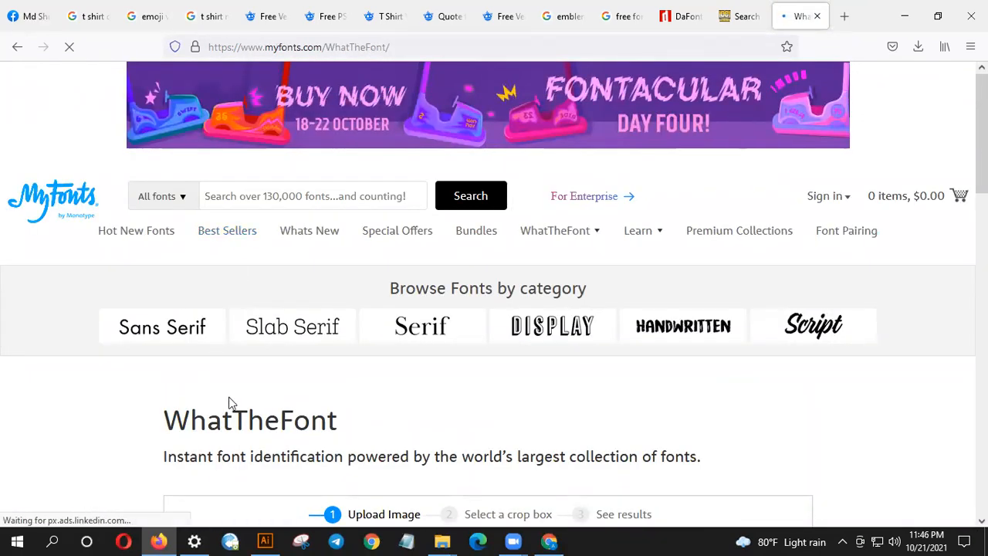
# - Dismiss the sign-up offer and upload the bvn.JPG image from the Desktop to WhatTheFont
pyautogui.scroll(-1, 238, 417)
pyautogui.scroll(-3, 341, 432)
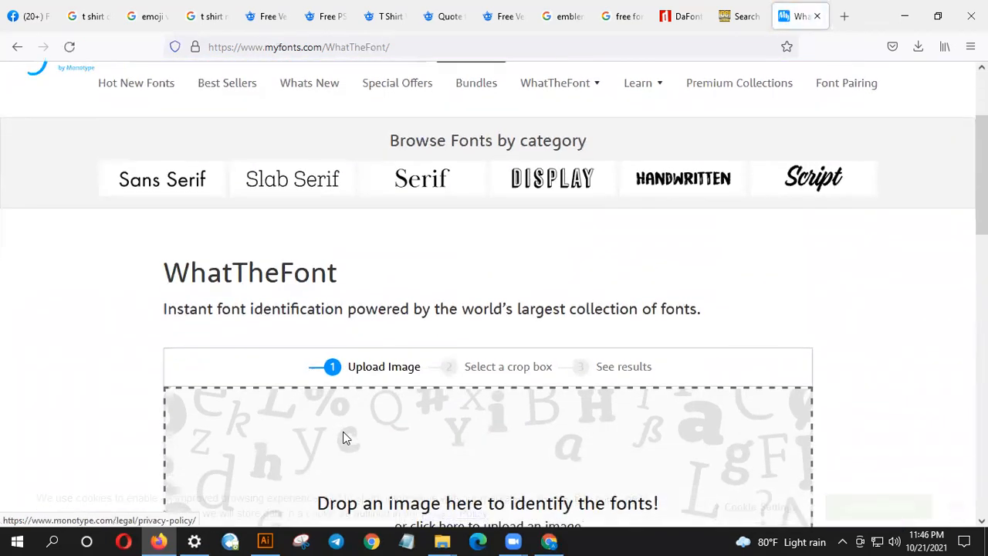
pyautogui.scroll(-1, 349, 339)
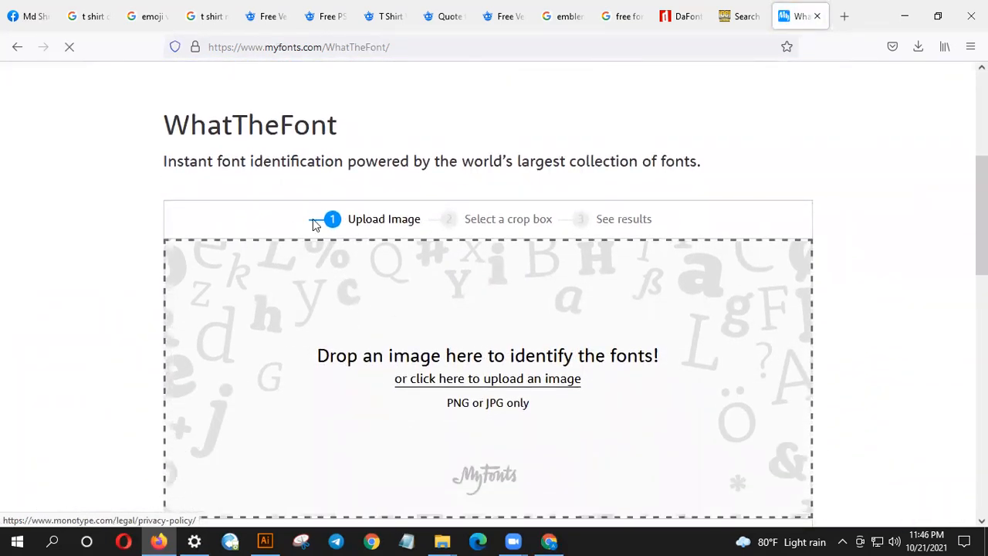
pyautogui.scroll(1, 350, 267)
pyautogui.scroll(1, 351, 272)
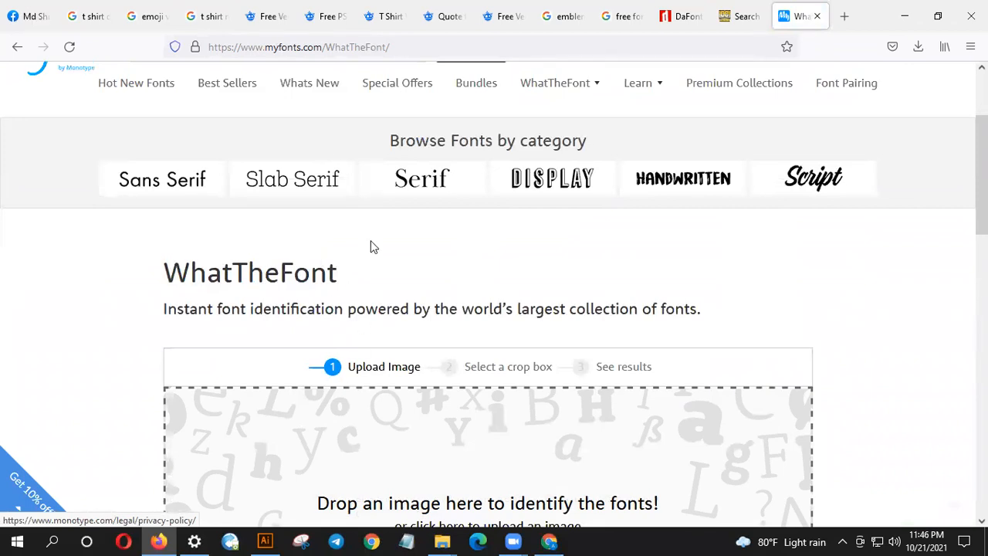
pyautogui.scroll(-4, 369, 266)
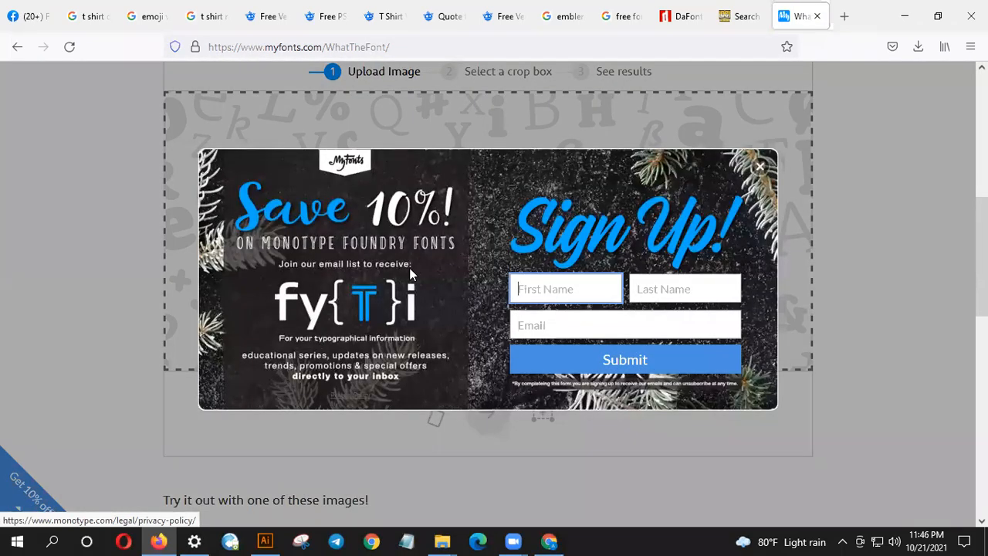
pyautogui.click(760, 167)
pyautogui.scroll(1, 586, 239)
pyautogui.scroll(1, 444, 305)
pyautogui.scroll(-2, 443, 339)
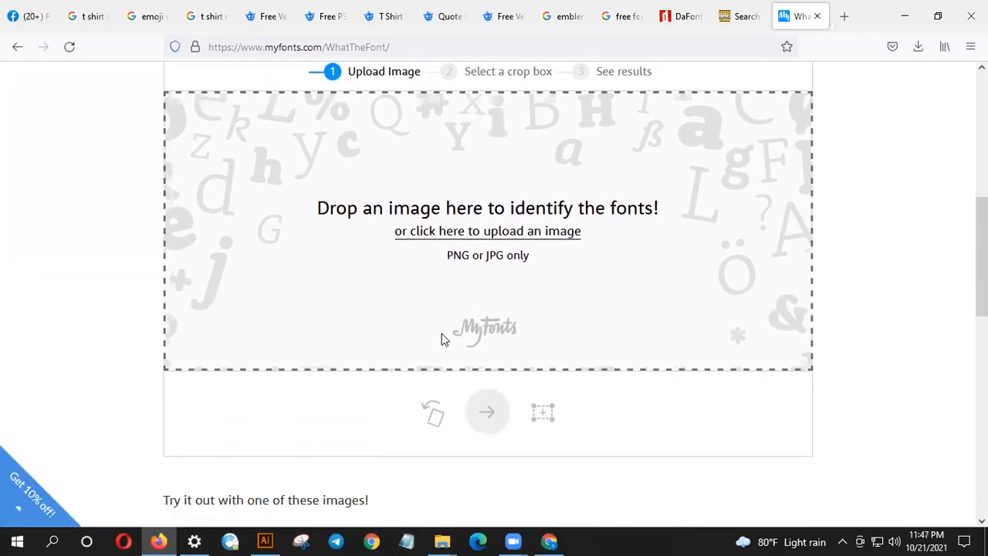
pyautogui.click(492, 230)
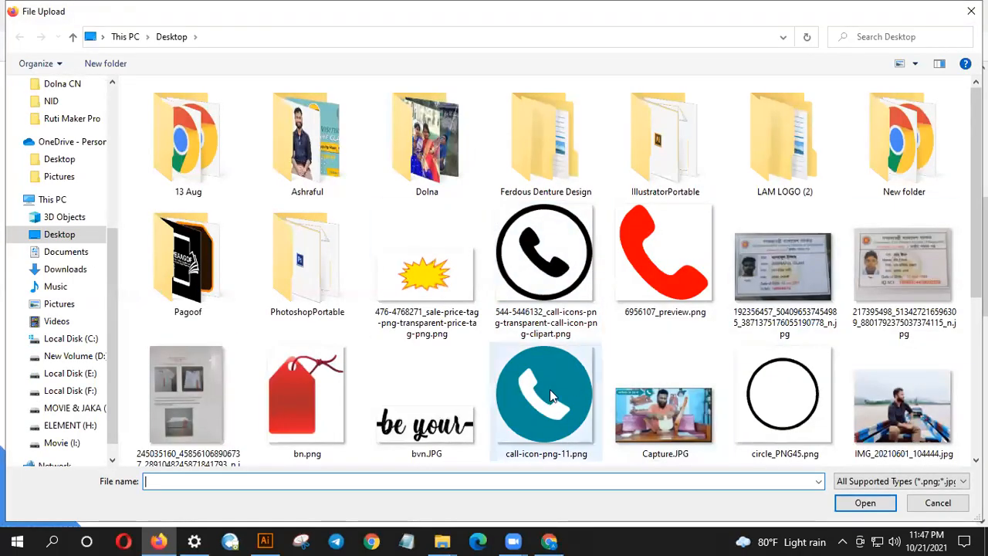
pyautogui.doubleClick(550, 395)
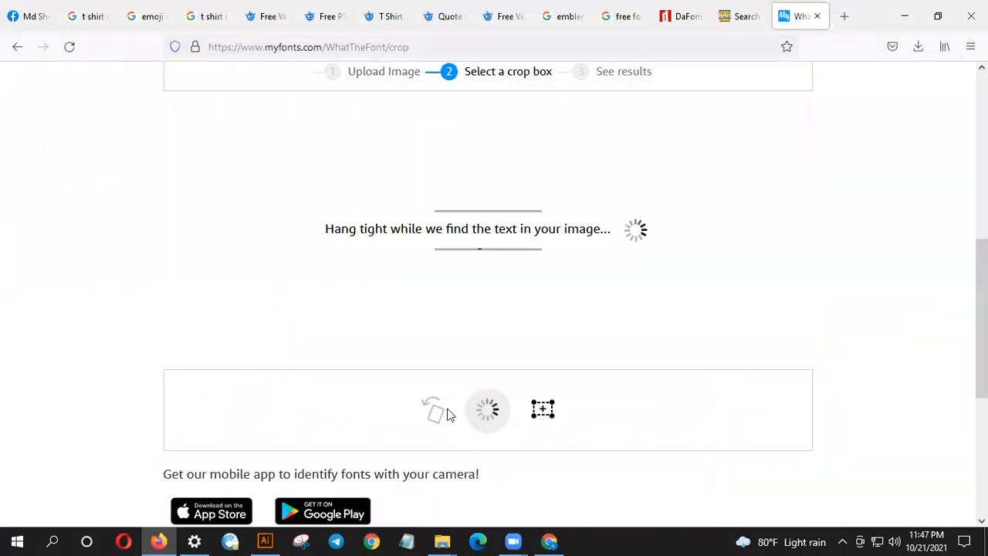
# - Adjust the crop box to enclose both words of "be your" and exclude the bar stubs at both ends
pyautogui.scroll(2, 423, 391)
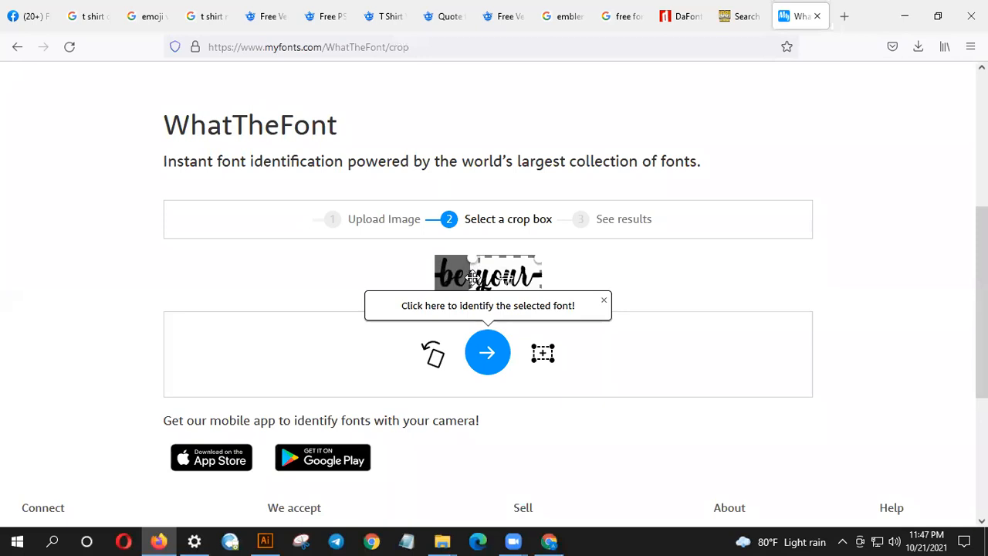
pyautogui.moveTo(470, 259); pyautogui.dragTo(440, 254)
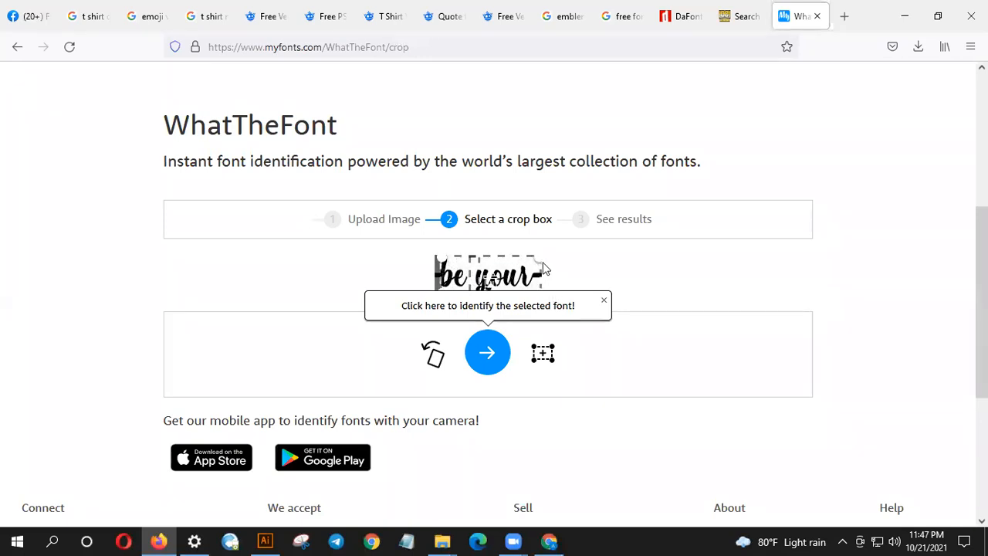
pyautogui.moveTo(539, 261); pyautogui.dragTo(534, 261)
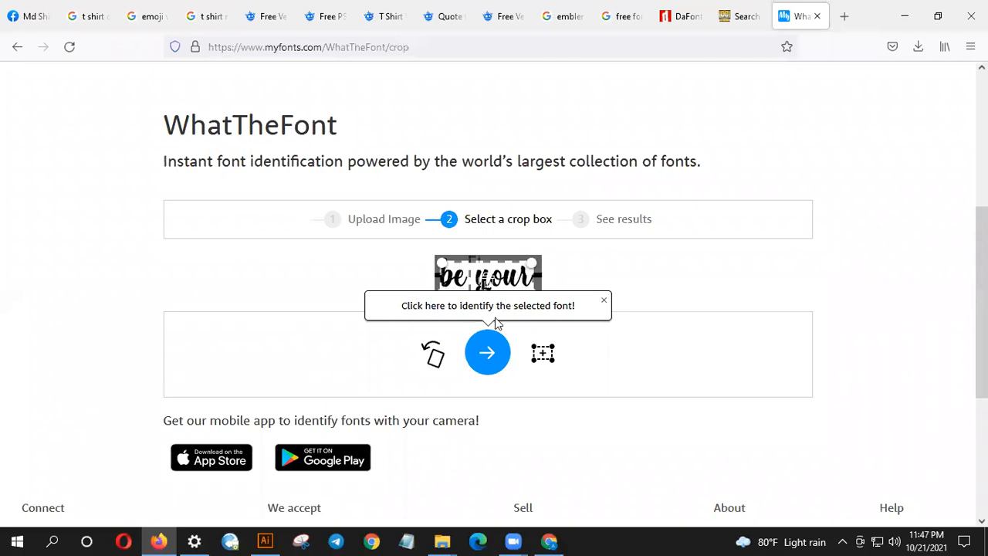
# - Run the font identification on the cropped "be your" lettering and browse the list of matching fonts
pyautogui.click(486, 350)
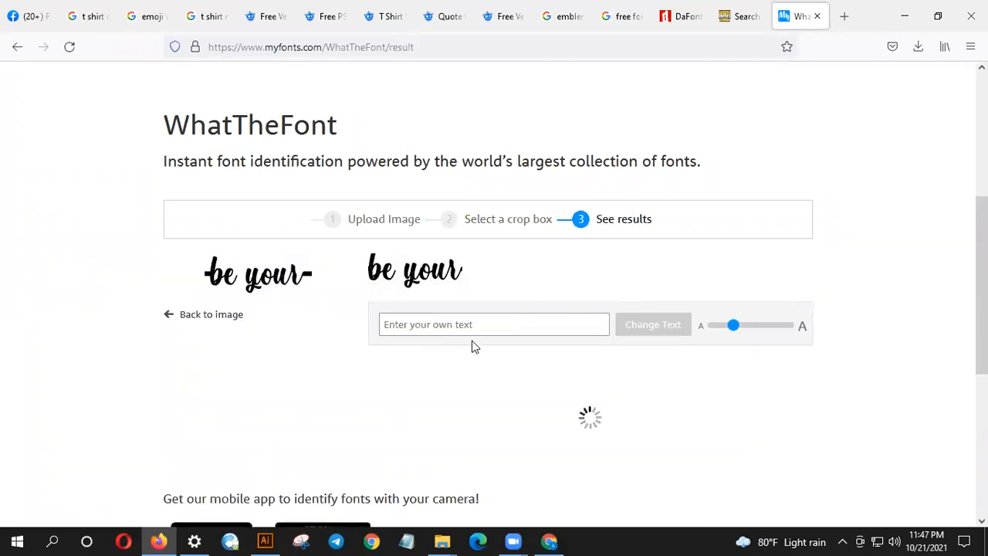
pyautogui.scroll(-2, 472, 347)
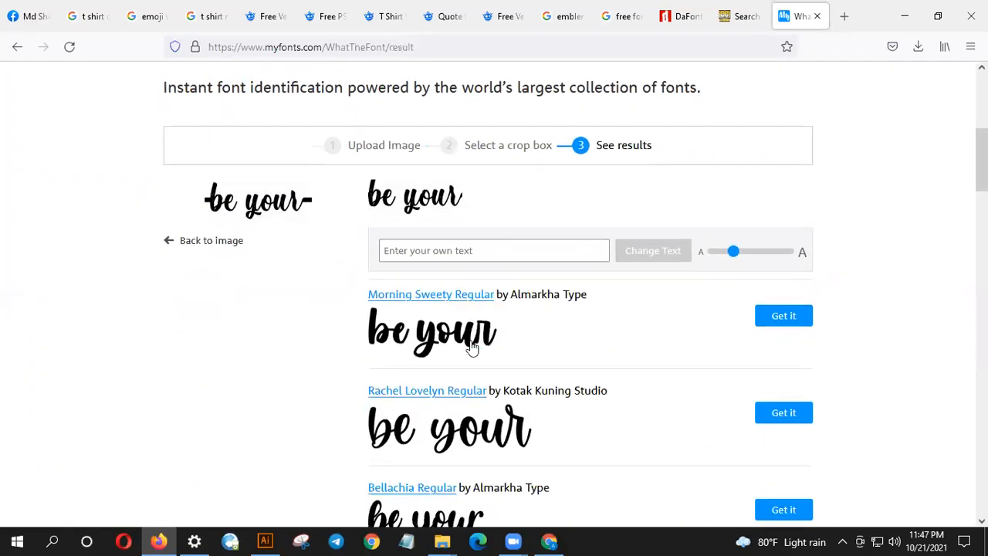
pyautogui.scroll(-2, 473, 347)
pyautogui.scroll(-12, 472, 347)
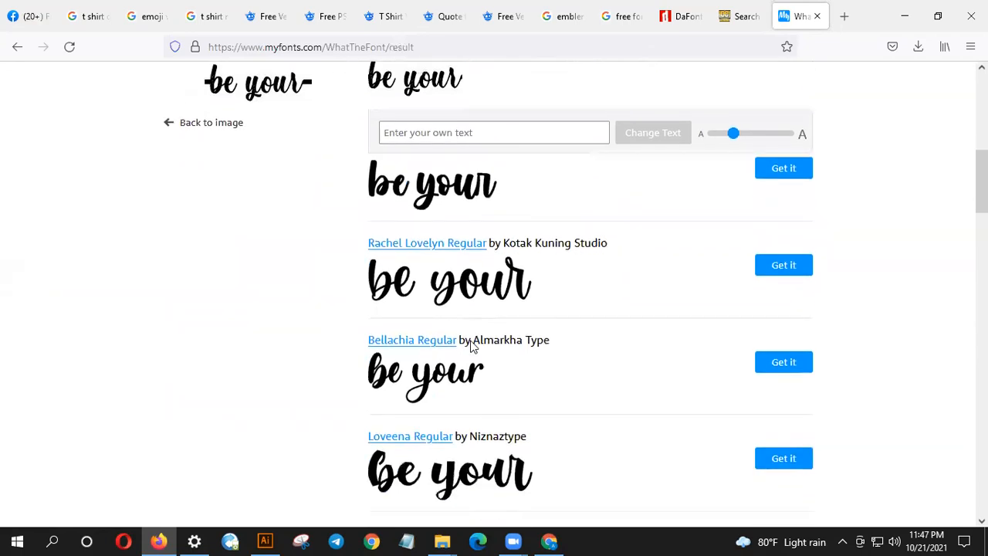
pyautogui.scroll(2, 463, 348)
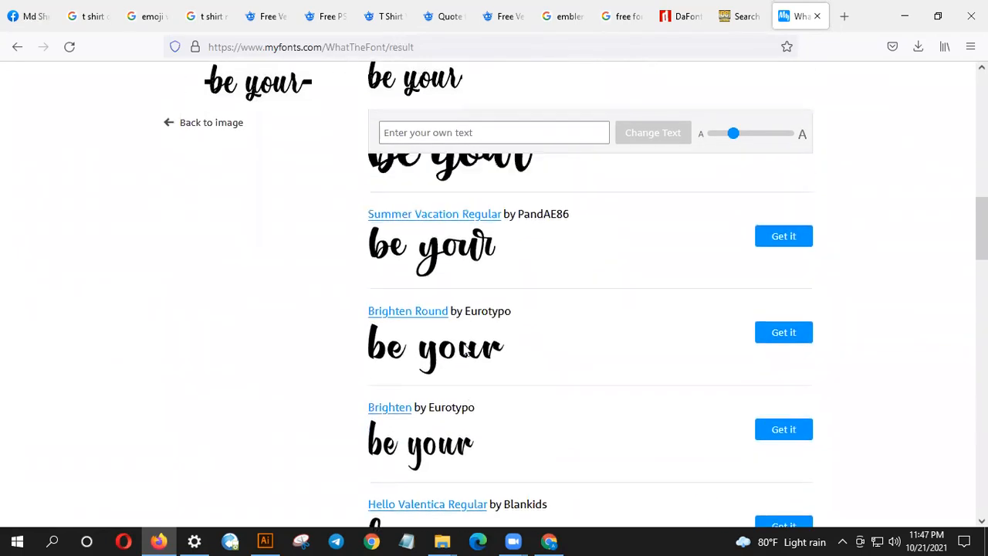
pyautogui.scroll(-10, 449, 390)
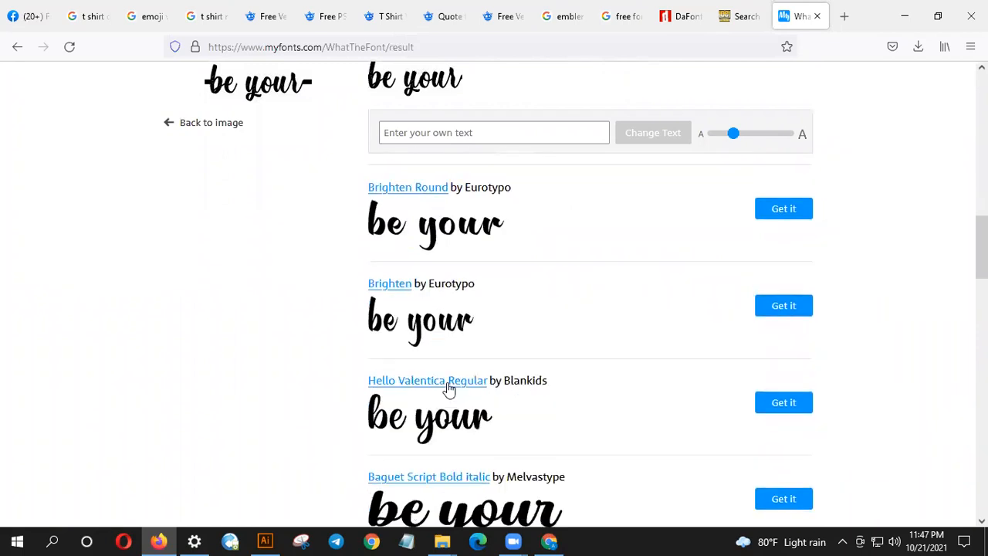
pyautogui.scroll(-7, 450, 386)
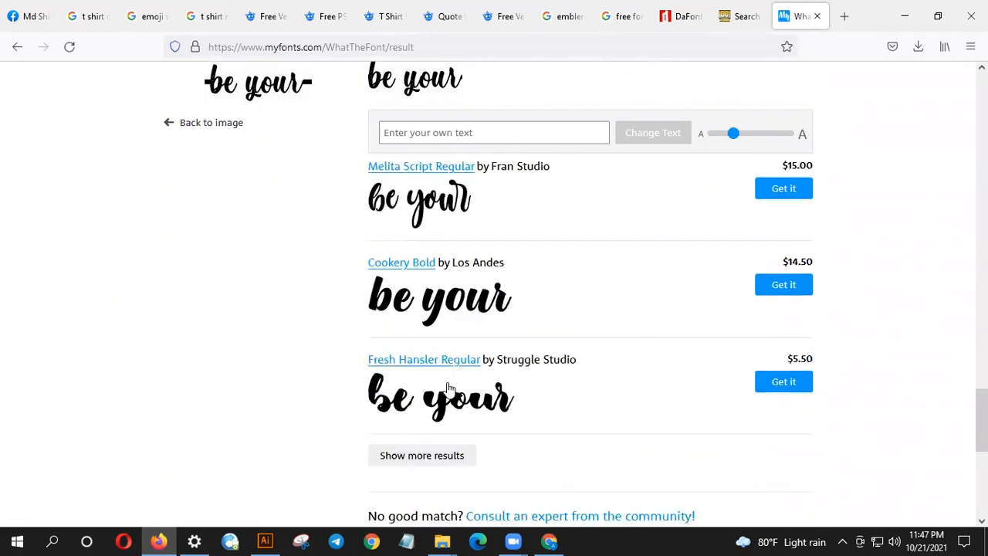
# - Compare the prices of the matching fonts, going back from the end of the result list to its beginning
pyautogui.scroll(3, 451, 386)
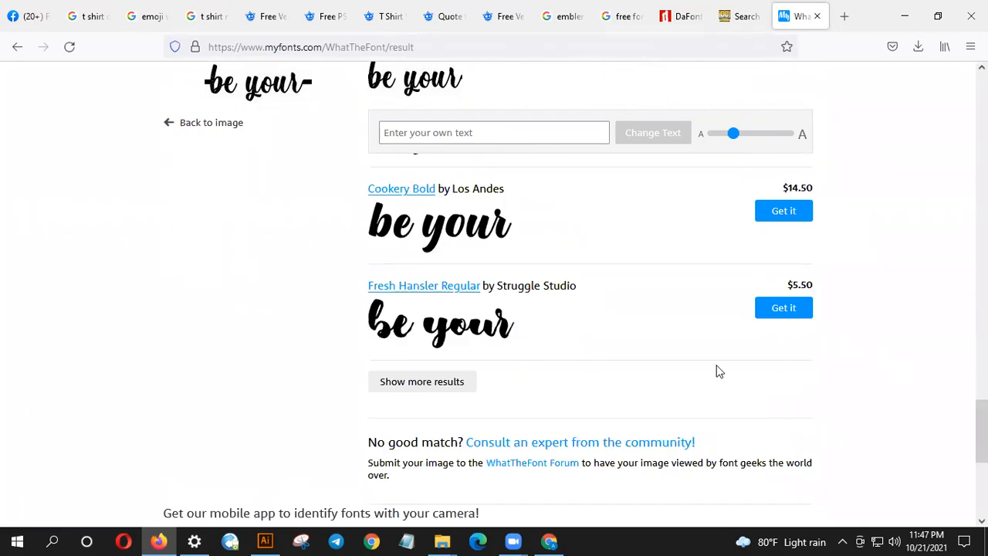
pyautogui.scroll(2, 771, 350)
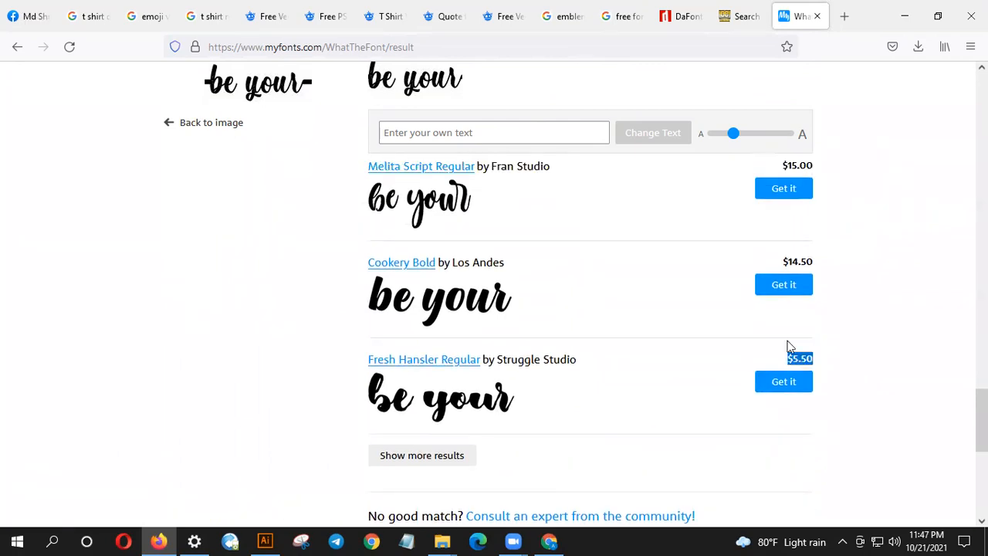
pyautogui.scroll(4, 829, 272)
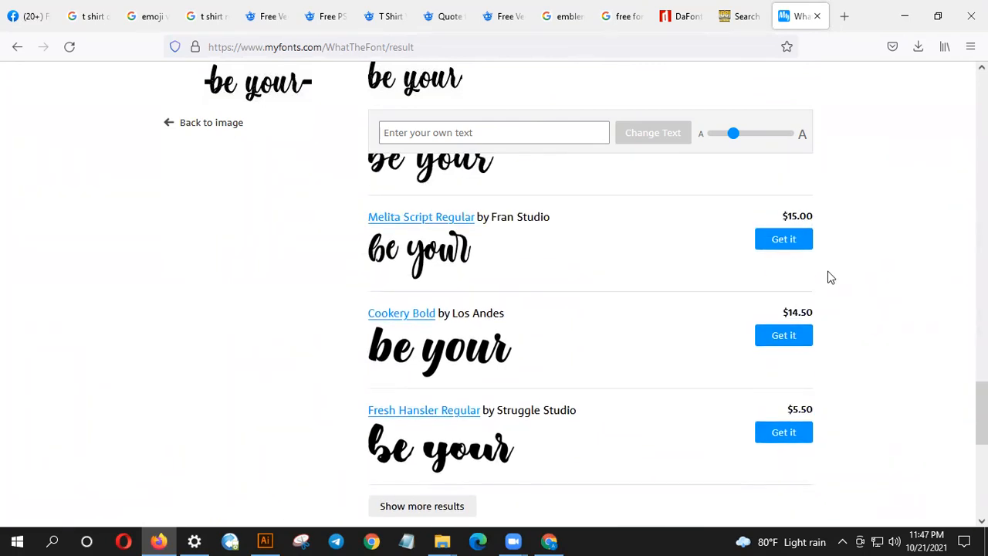
pyautogui.moveTo(817, 312); pyautogui.dragTo(778, 315)
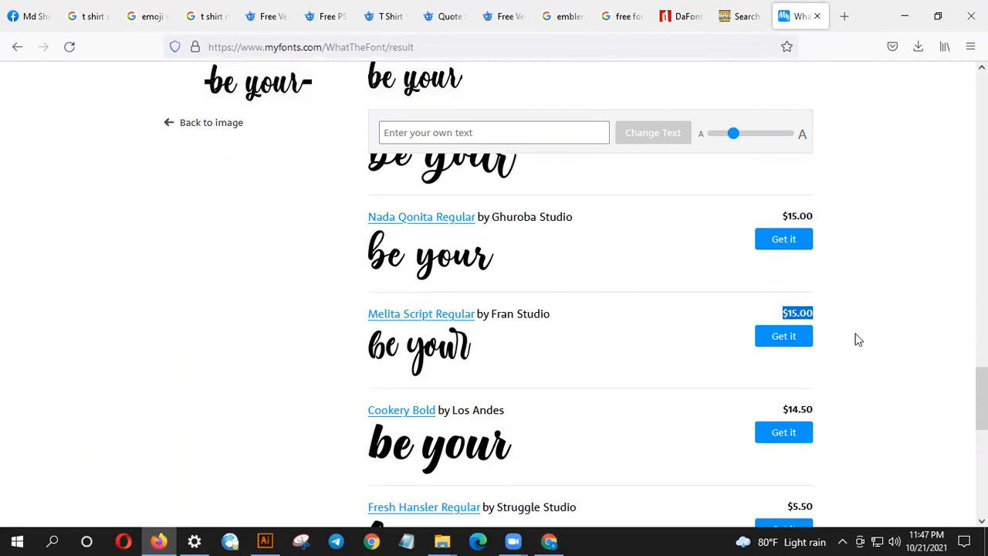
pyautogui.scroll(14, 853, 338)
pyautogui.scroll(-6, 830, 402)
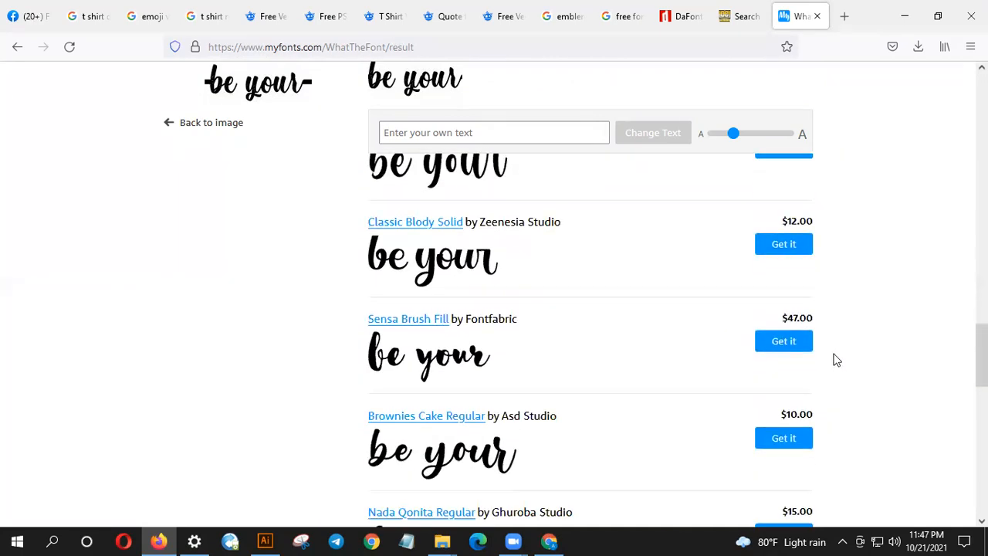
pyautogui.moveTo(772, 316); pyautogui.dragTo(739, 322)
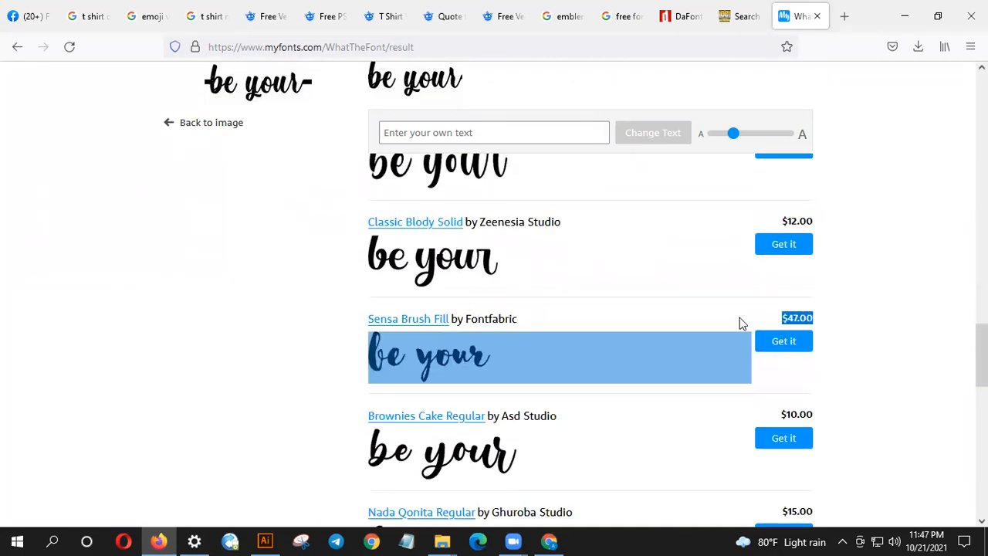
pyautogui.click(863, 321)
pyautogui.scroll(16, 829, 407)
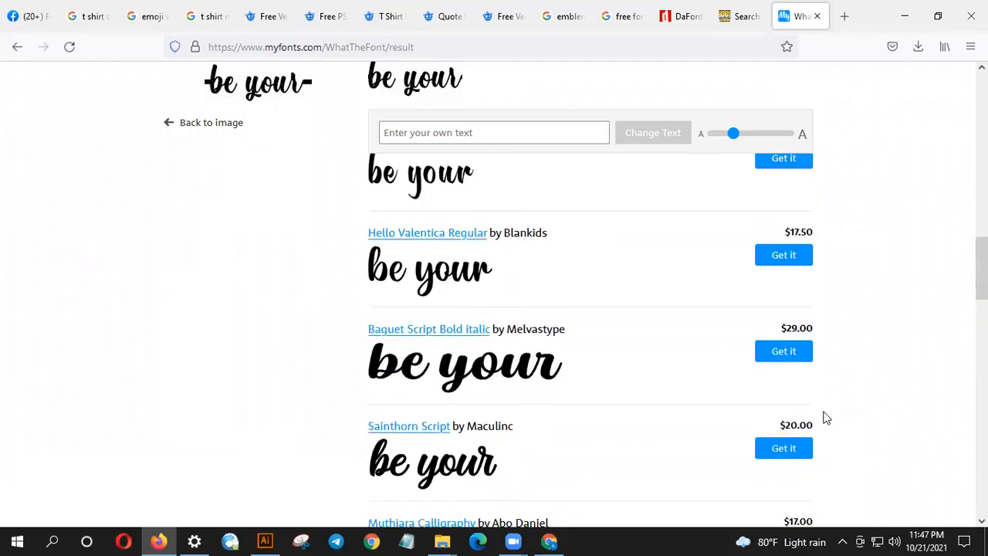
pyautogui.scroll(20, 824, 417)
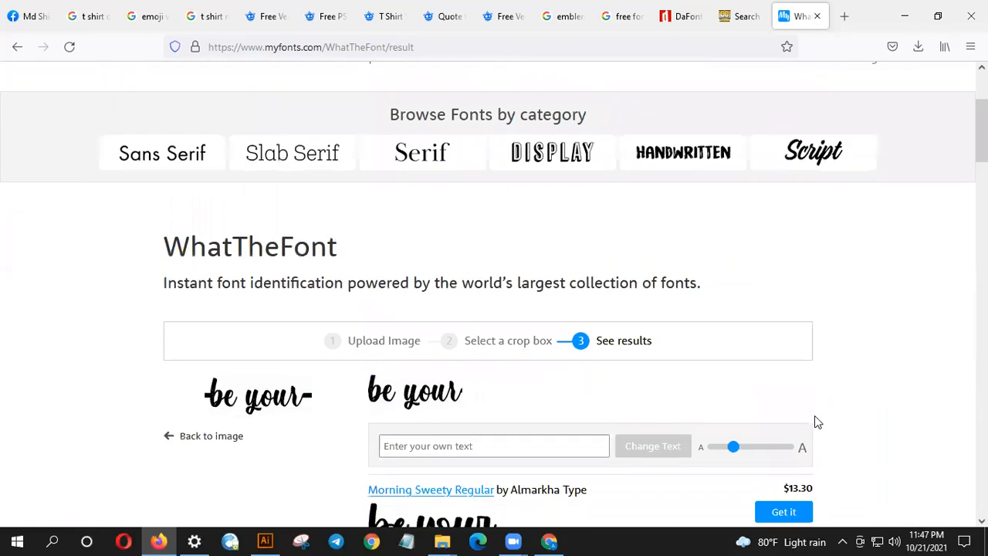
# - Go through the WhatTheFont matches again, looking for a font offered at no cost
pyautogui.scroll(-5, 817, 422)
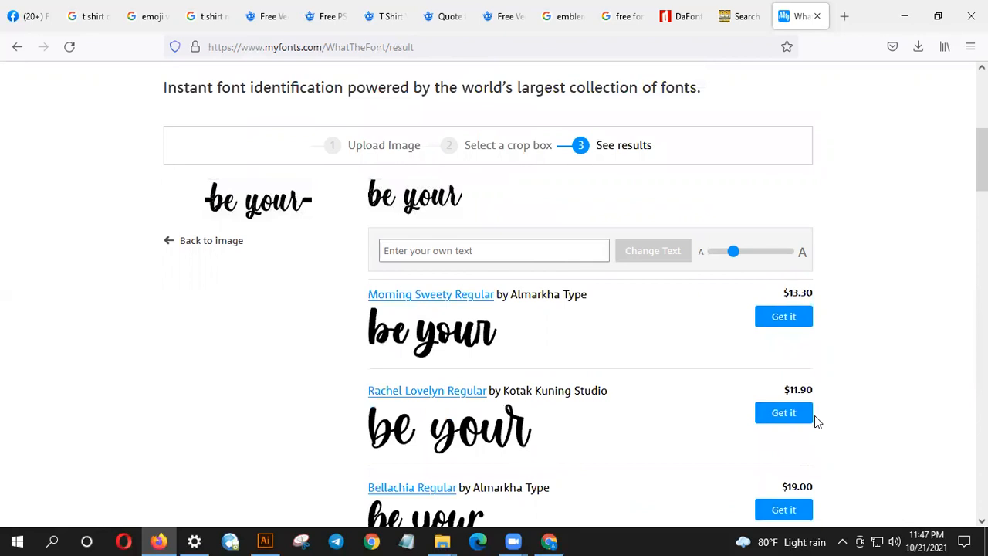
pyautogui.scroll(-13, 817, 421)
pyautogui.scroll(-12, 815, 421)
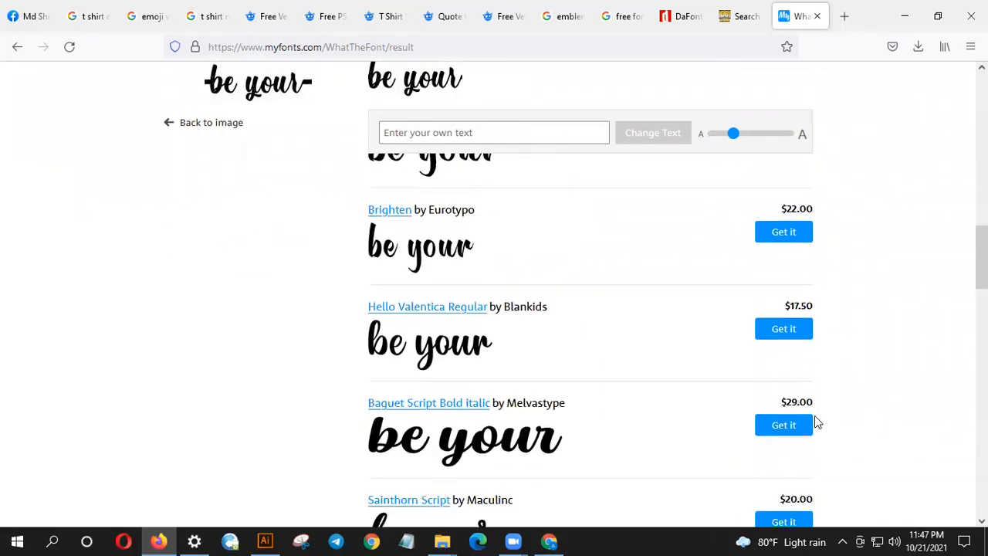
pyautogui.scroll(-4, 817, 422)
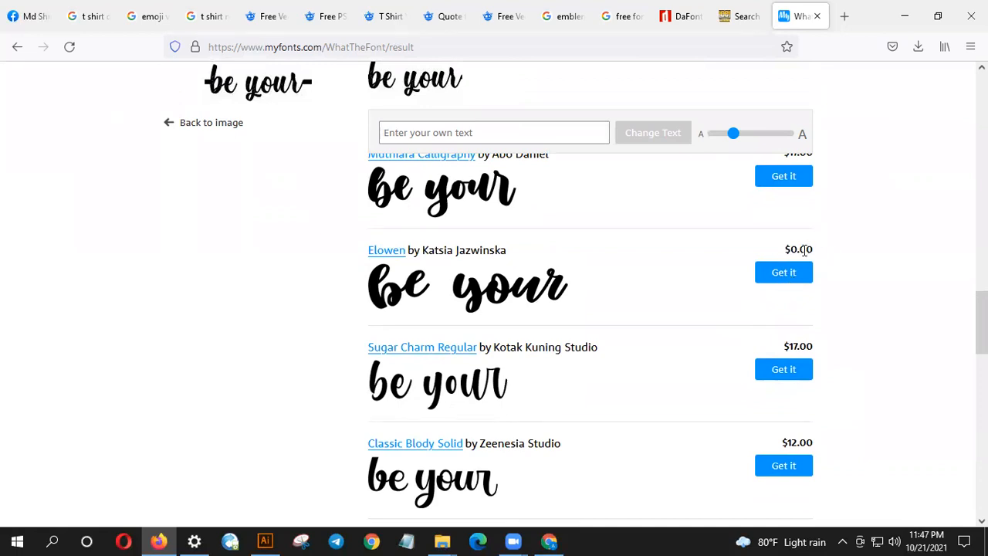
pyautogui.moveTo(826, 284); pyautogui.dragTo(704, 283)
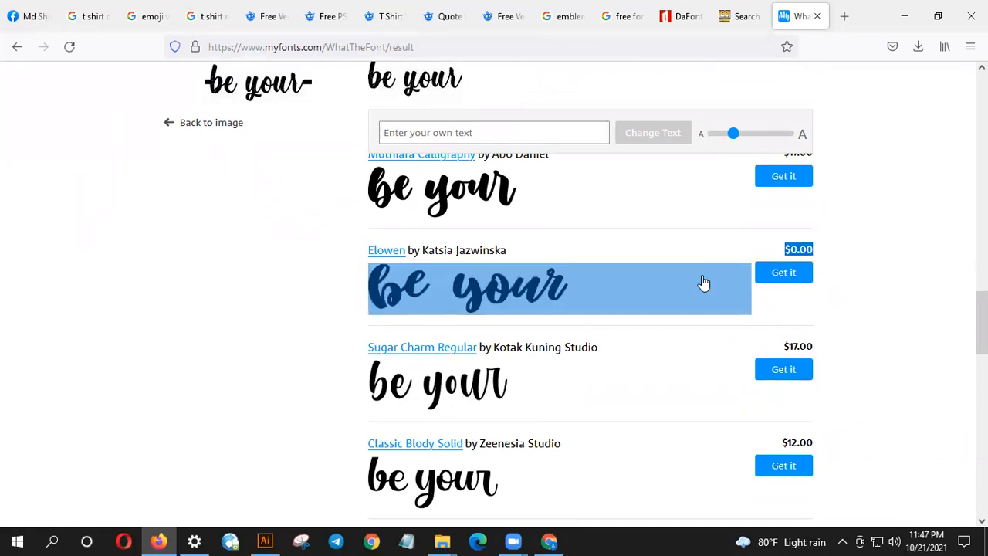
pyautogui.click(935, 293)
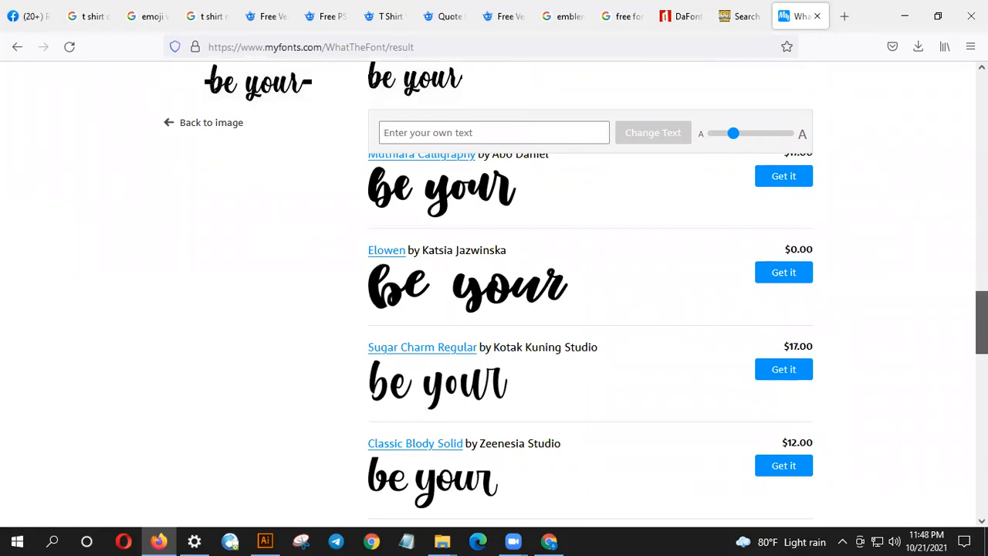
# - Find Melita Script Regular further down the results and open its MyFonts page in a new tab
pyautogui.scroll(-3, 589, 340)
pyautogui.scroll(-2, 957, 375)
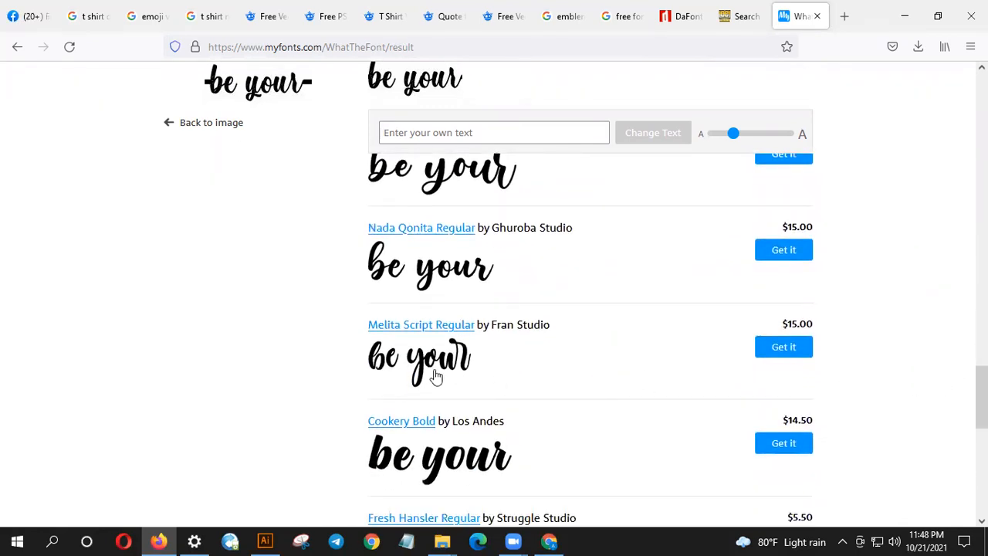
pyautogui.moveTo(369, 322); pyautogui.dragTo(395, 328)
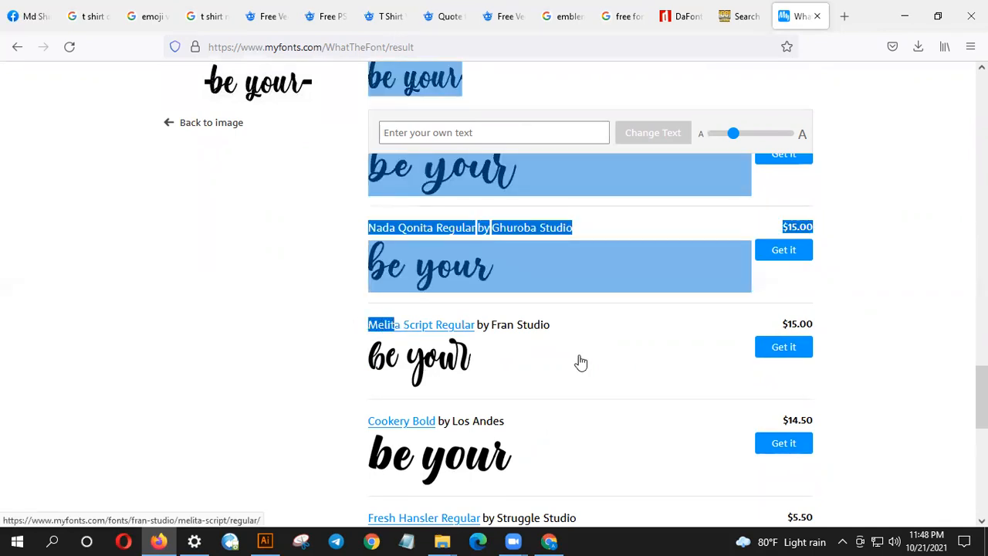
pyautogui.click(388, 345)
pyautogui.click(738, 17)
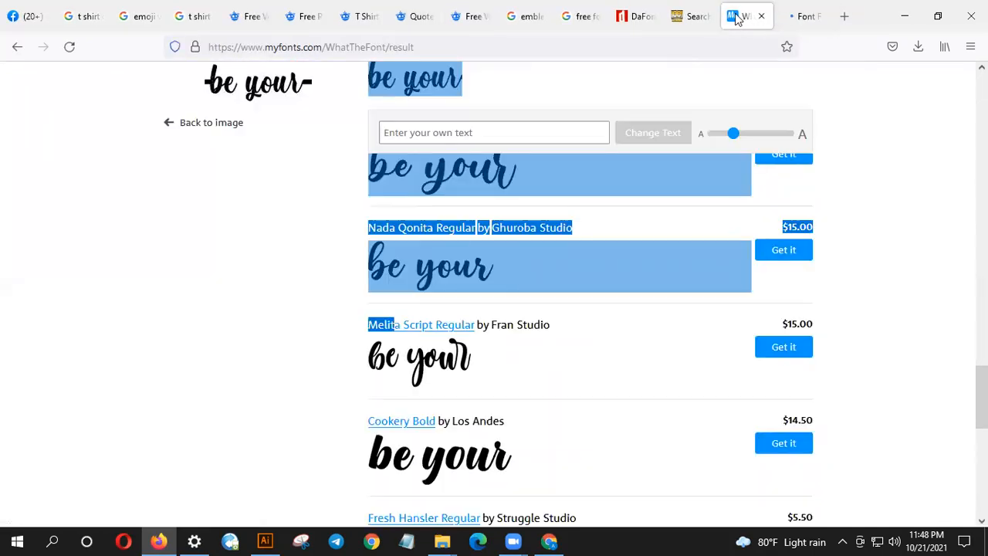
pyautogui.click(349, 355)
pyautogui.moveTo(345, 323); pyautogui.dragTo(373, 324)
pyautogui.click(548, 357)
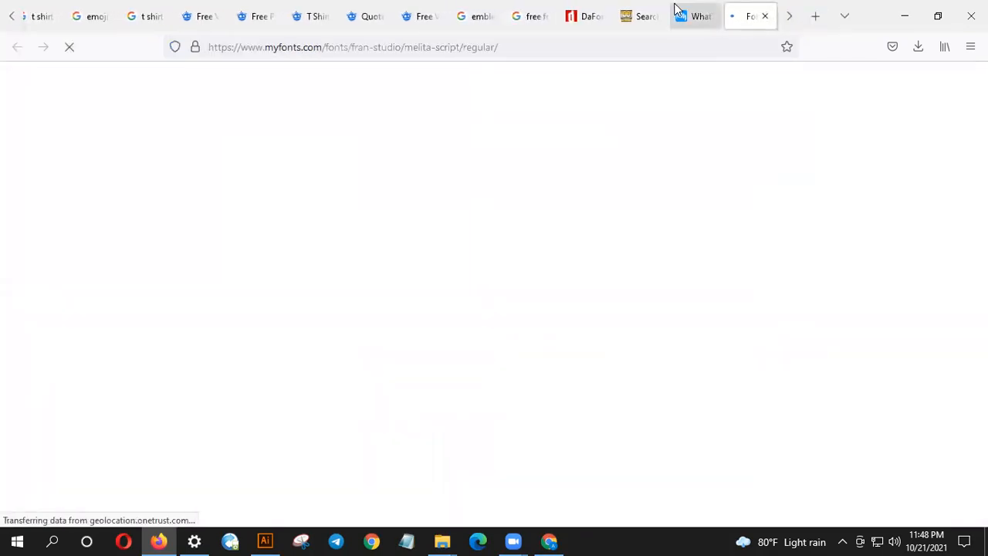
# - Copy the font name "Melita Script Regular" from the page heading and check the font's listed price
pyautogui.moveTo(228, 396); pyautogui.dragTo(9, 397)
pyautogui.rightClick(16, 399)
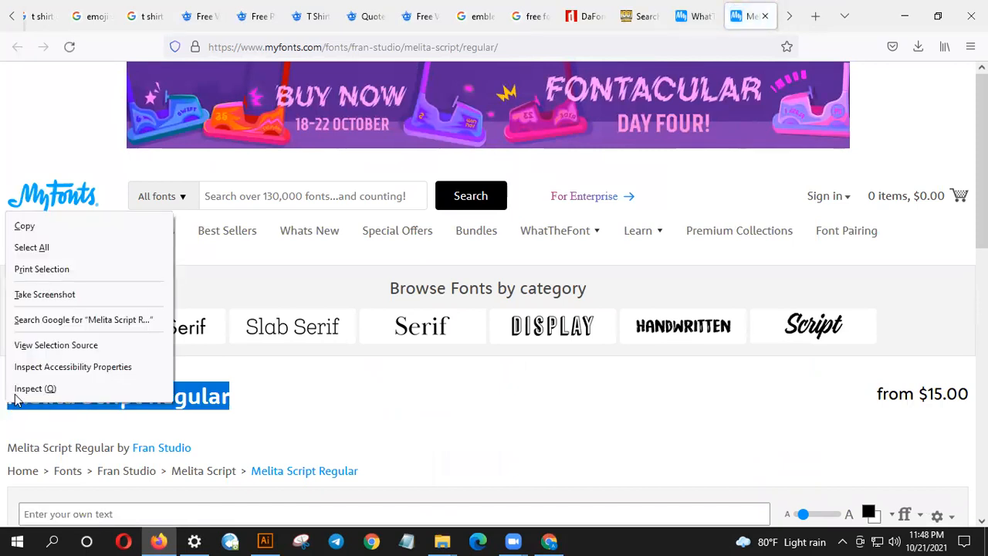
pyautogui.click(45, 229)
pyautogui.scroll(-4, 430, 416)
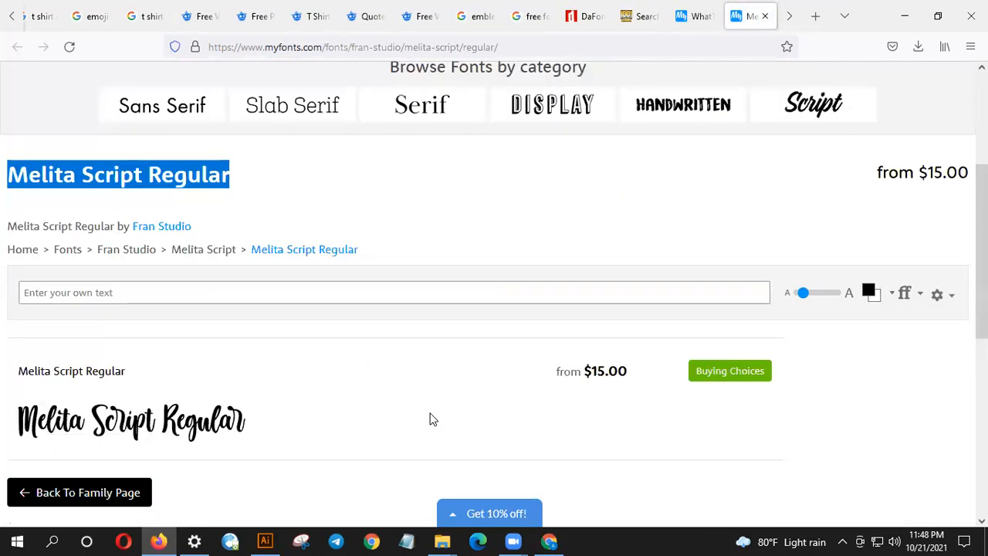
pyautogui.moveTo(565, 297); pyautogui.dragTo(623, 300)
pyautogui.click(644, 323)
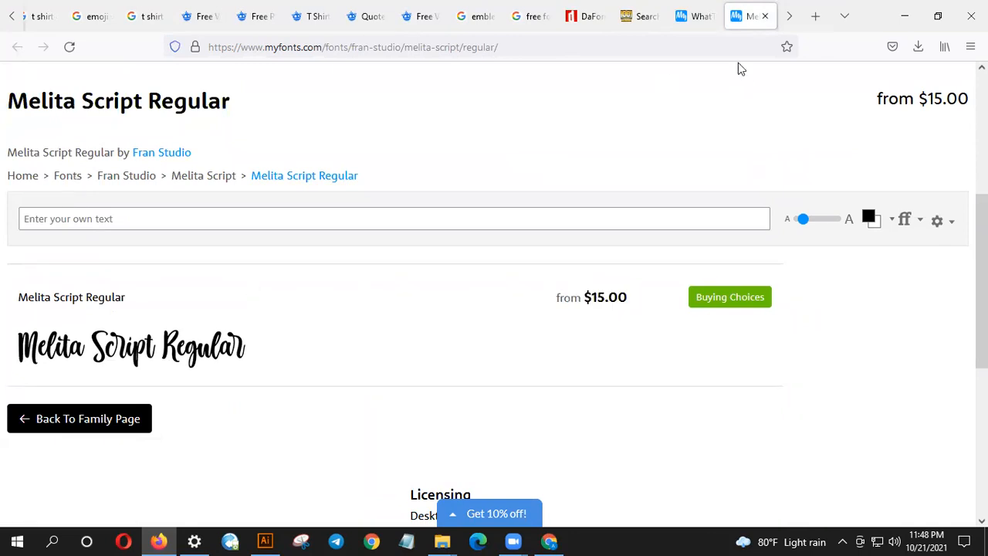
# - Search Google for "Melita Script Regular download" in a new tab, using the copied font name
pyautogui.click(814, 19)
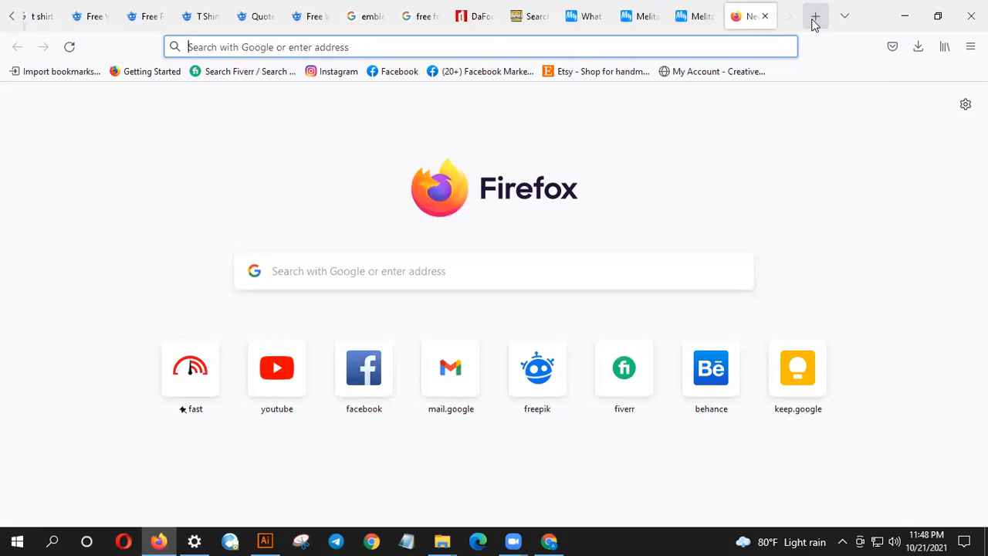
pyautogui.hotkey('ctrl', 'v')
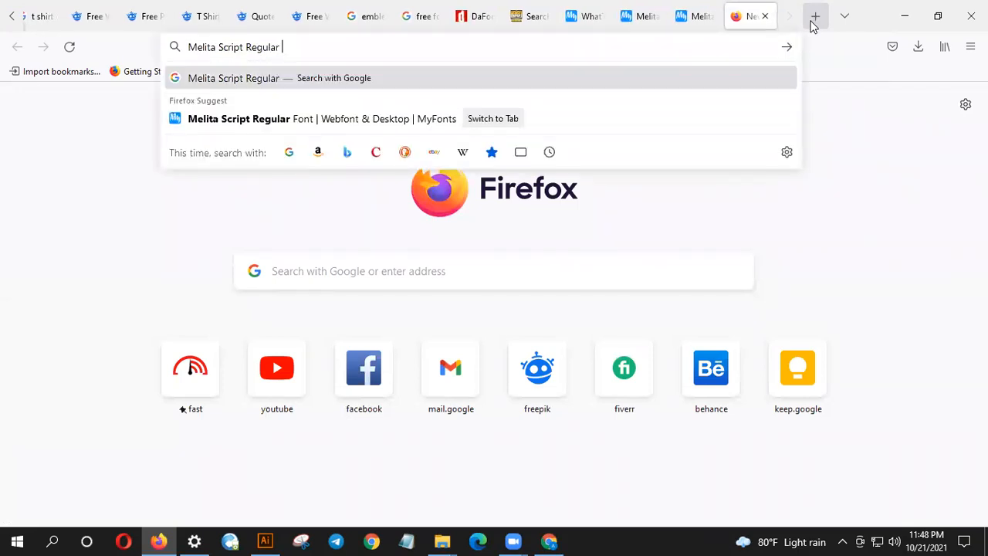
pyautogui.write('download')
pyautogui.press('Return')
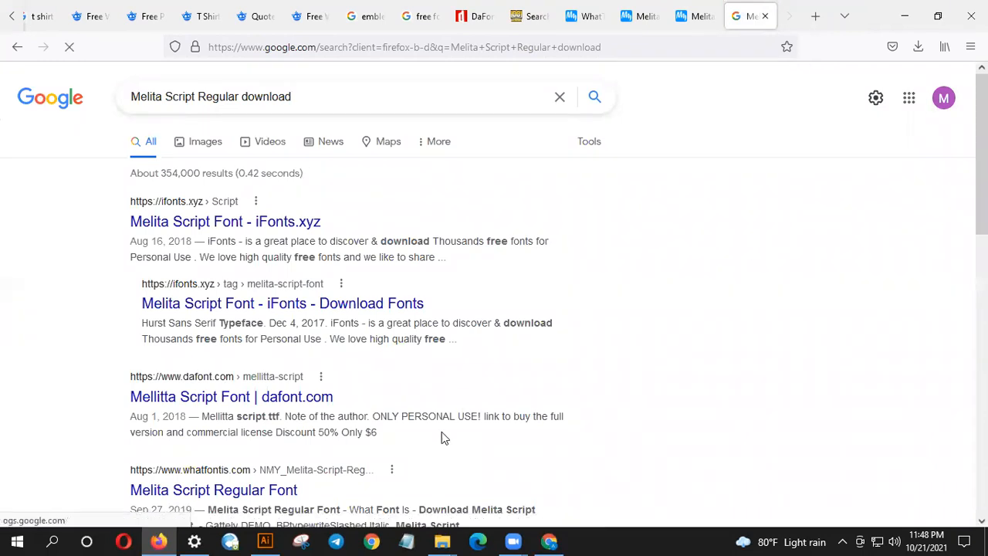
# - Open the iFonts.xyz "Melita Script Font" and dafont.com "Mellitta Script Font" results in new tabs
pyautogui.rightClick(199, 222)
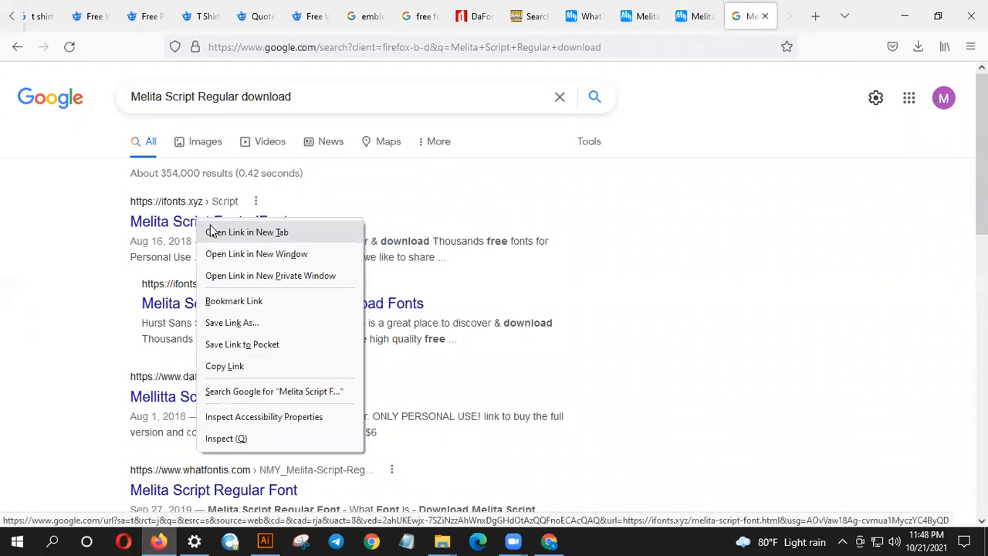
pyautogui.click(254, 229)
pyautogui.rightClick(238, 406)
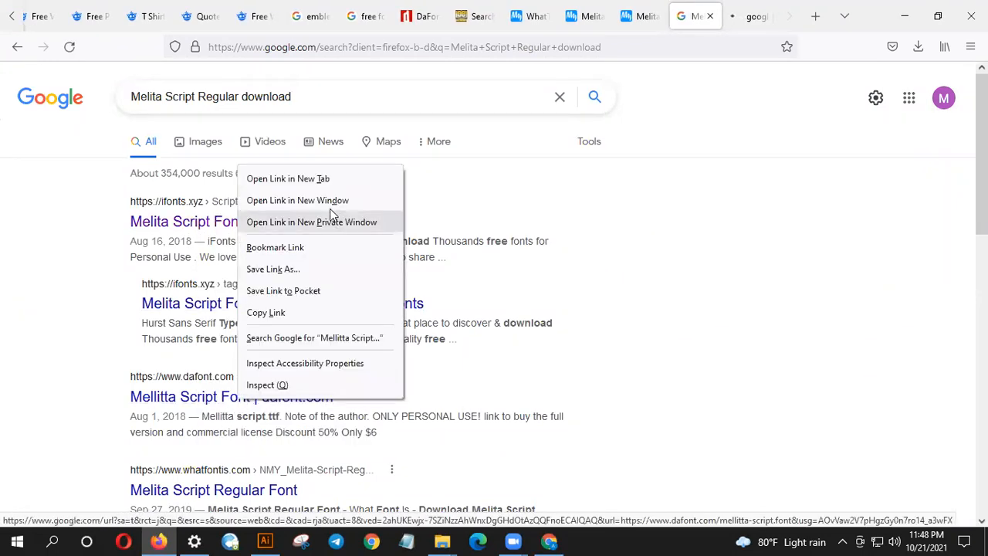
pyautogui.click(281, 178)
# - Switch to the iFonts.xyz tab and examine the Melita Script Font page and its sample images
pyautogui.click(695, 15)
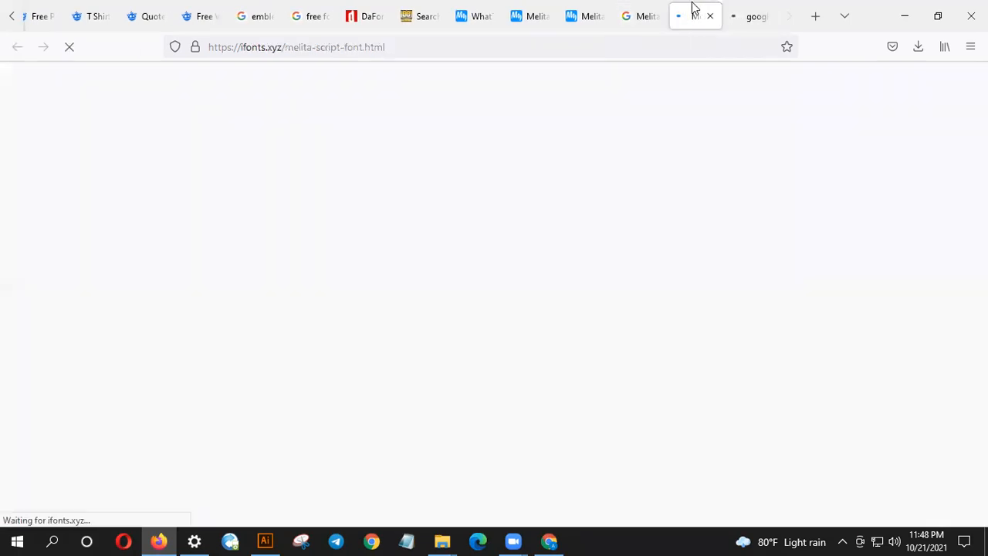
pyautogui.scroll(-10, 633, 219)
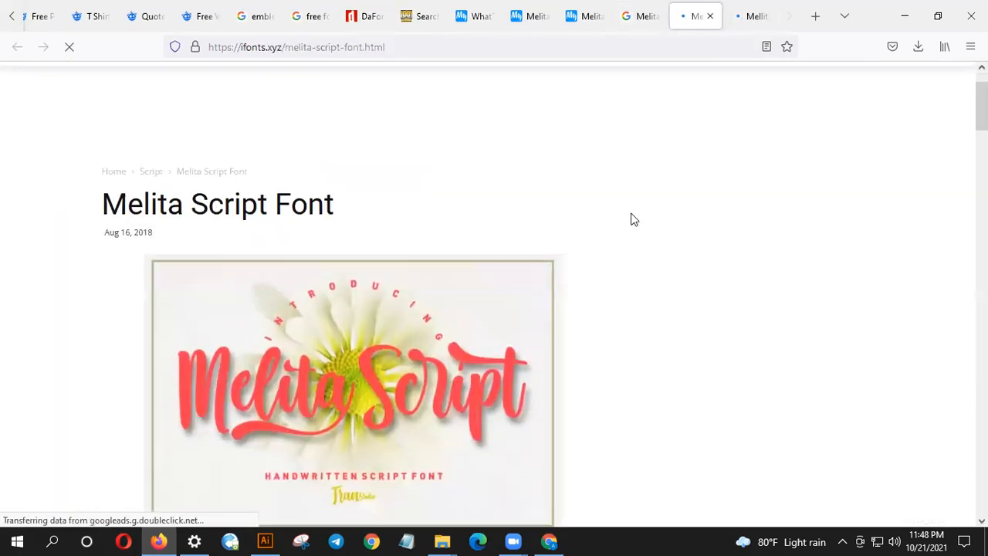
pyautogui.scroll(-8, 630, 221)
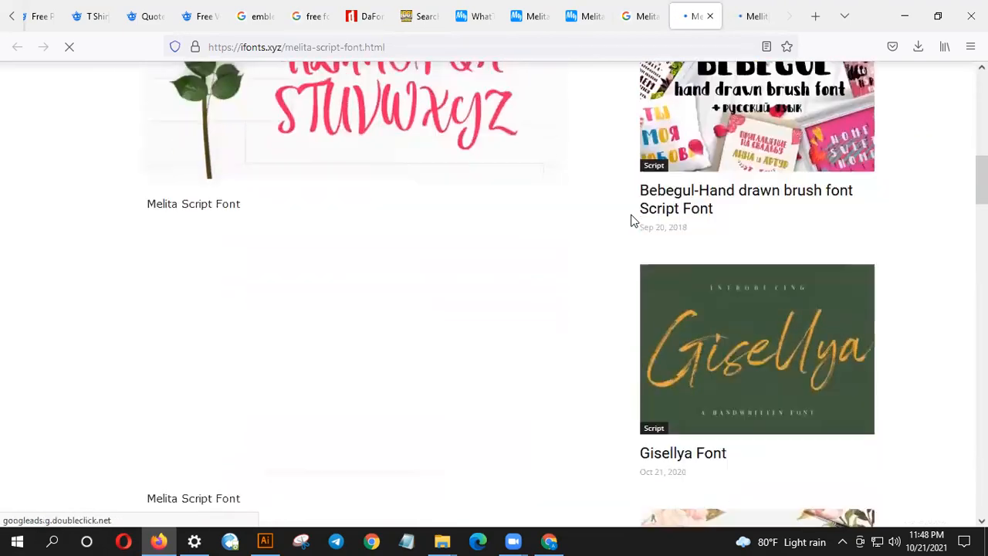
pyautogui.scroll(-3, 630, 220)
pyautogui.scroll(10, 631, 221)
pyautogui.scroll(2, 630, 221)
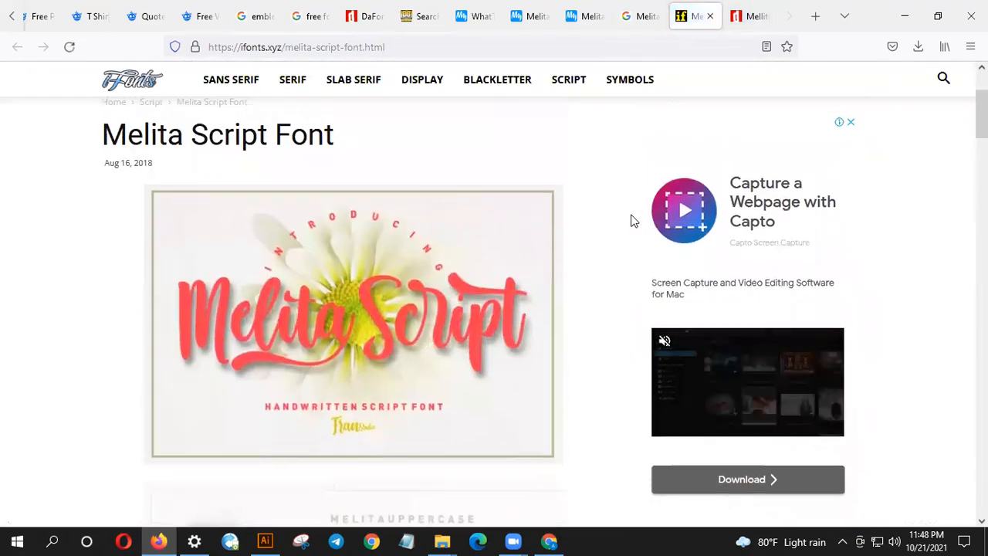
# - Finish viewing the iFonts.xyz samples, then download the Mellitta Script font from dafont.com and save mellitta_script.zip
pyautogui.scroll(-4, 758, 217)
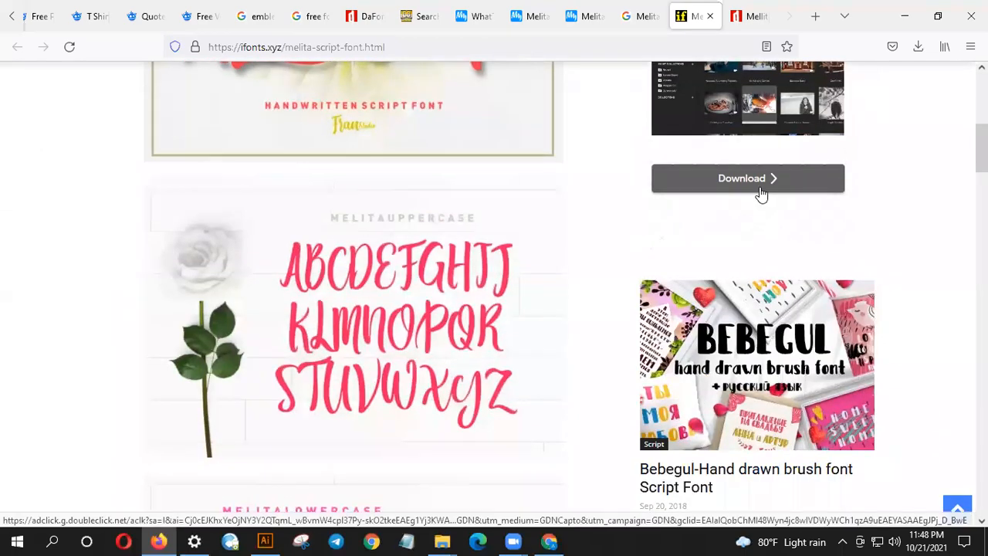
pyautogui.scroll(4, 761, 194)
pyautogui.click(763, 16)
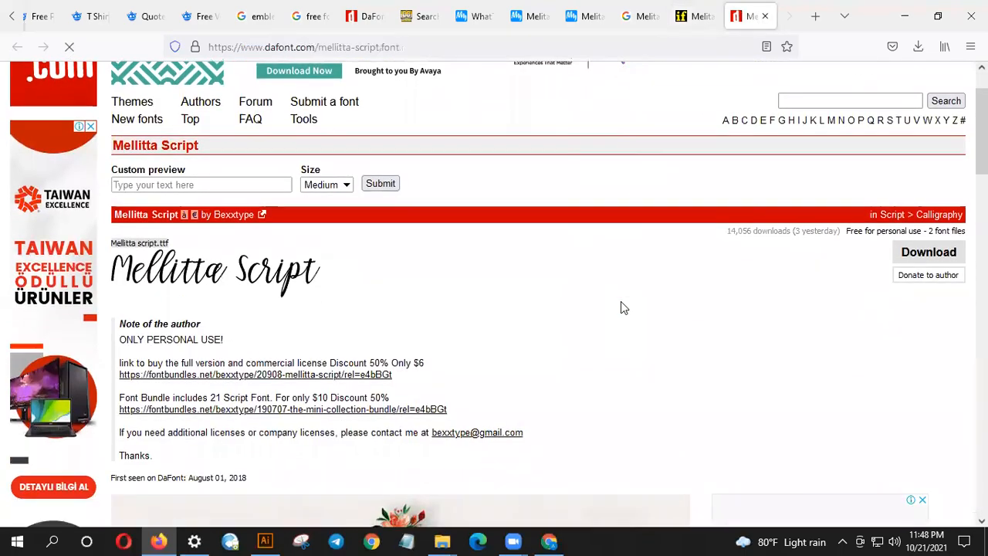
pyautogui.click(908, 325)
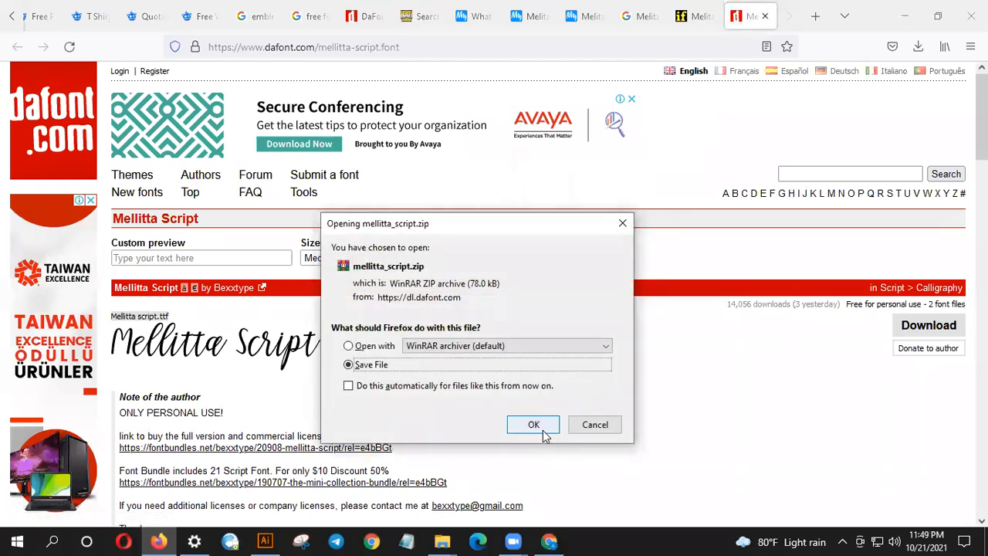
pyautogui.click(543, 431)
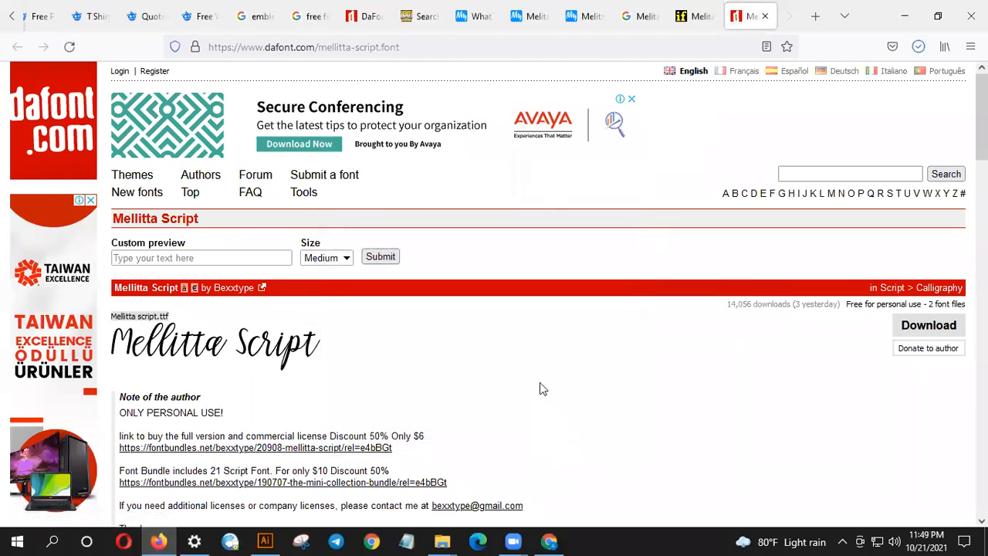
# - Show the downloaded mellitta_script.zip in its Downloads folder and extract the archive there
pyautogui.click(918, 46)
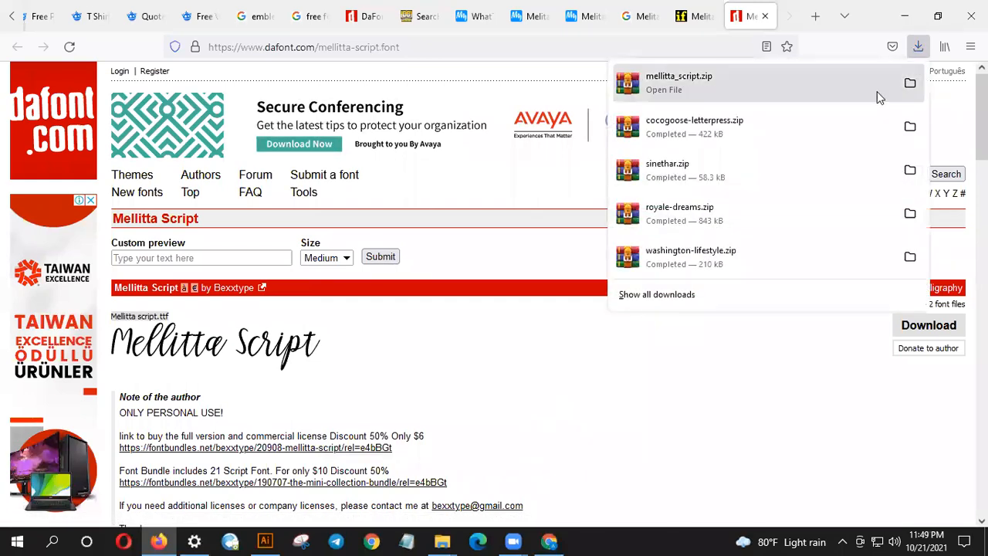
pyautogui.click(909, 82)
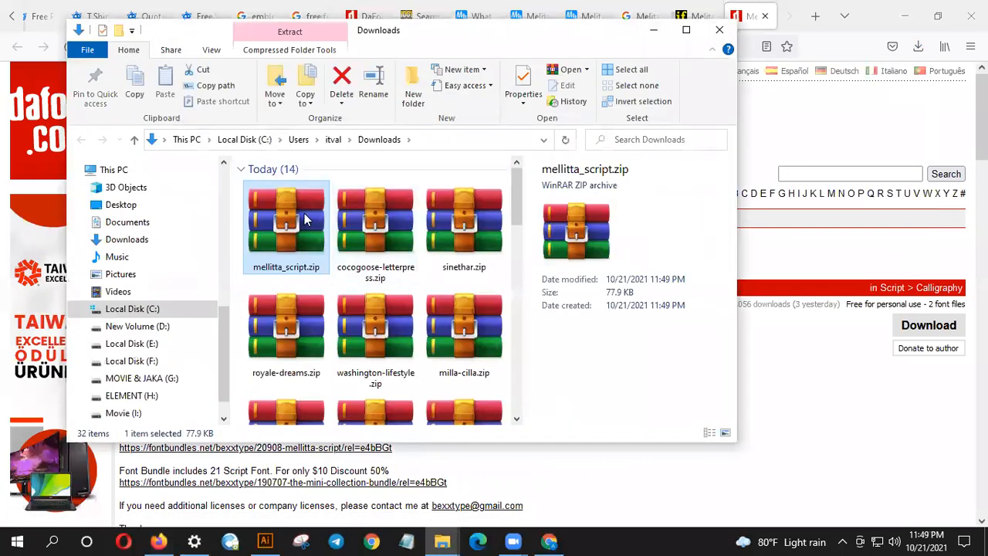
pyautogui.rightClick(290, 220)
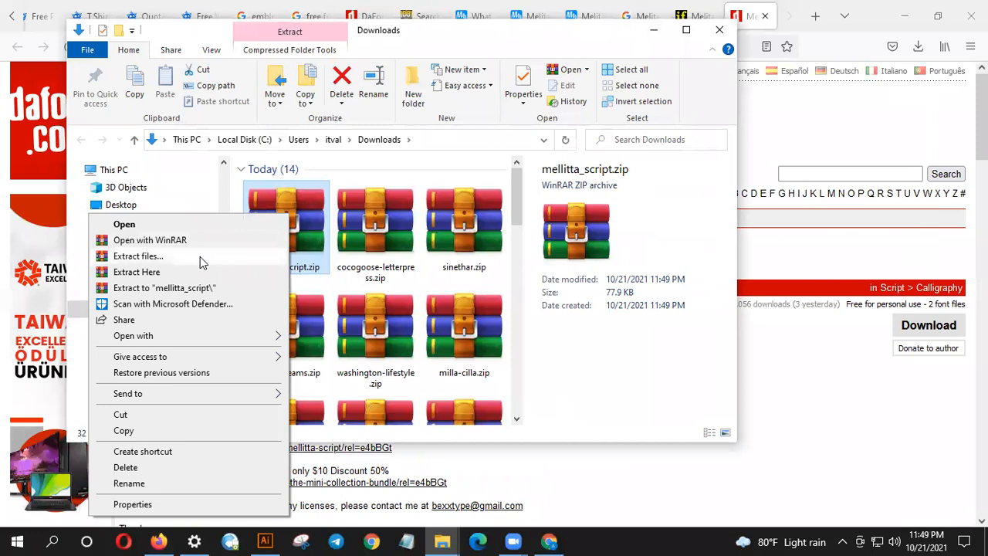
pyautogui.click(200, 256)
pyautogui.click(532, 435)
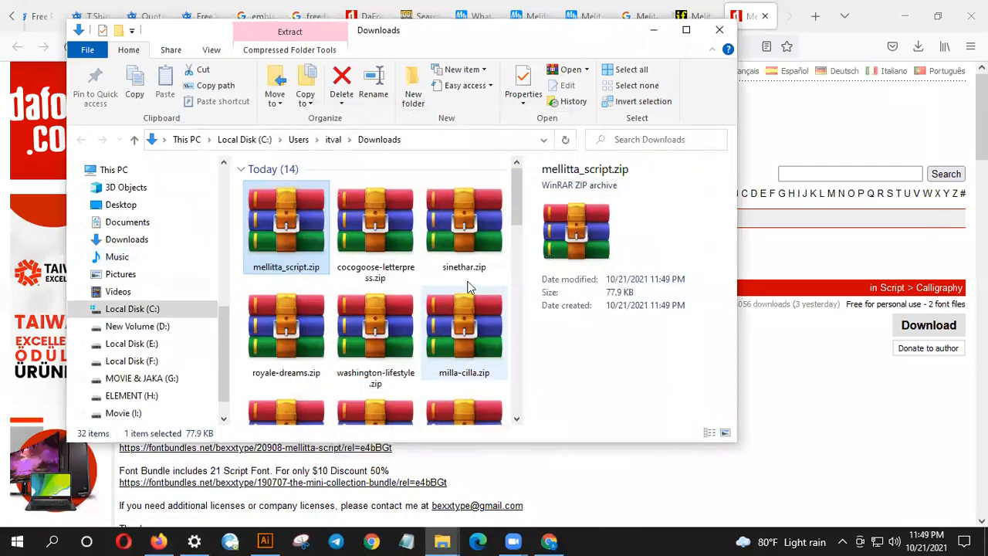
# - Install both font files from the extracted mellitta_script folder, replacing the existing MellittaScript font
pyautogui.scroll(-1, 517, 229)
pyautogui.moveTo(517, 229); pyautogui.dragTo(509, 271)
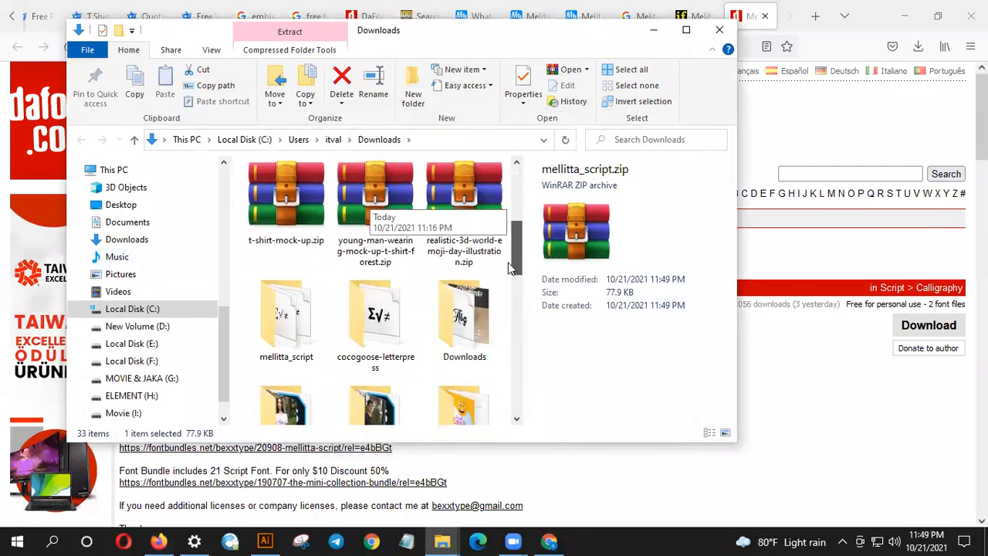
pyautogui.doubleClick(319, 322)
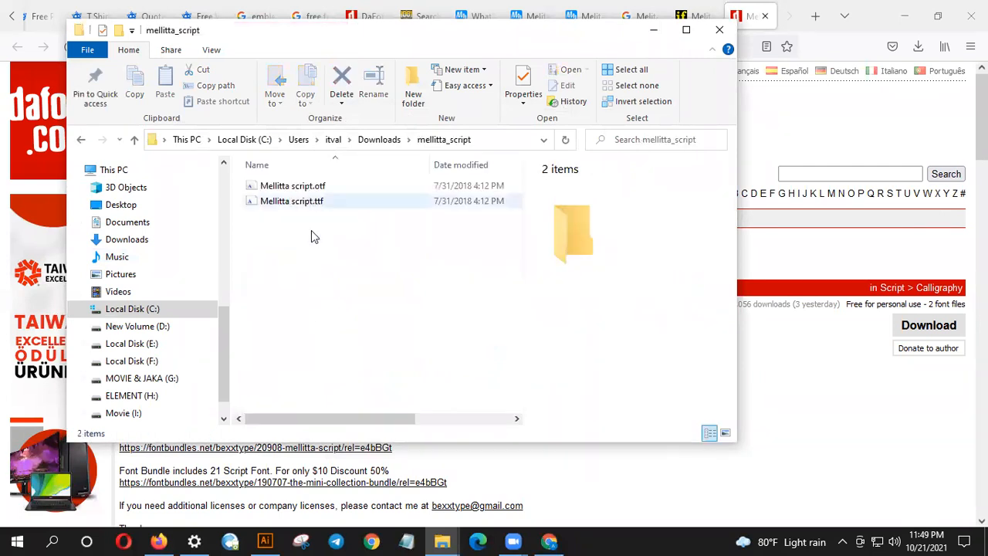
pyautogui.moveTo(311, 230); pyautogui.dragTo(310, 191)
pyautogui.rightClick(309, 187)
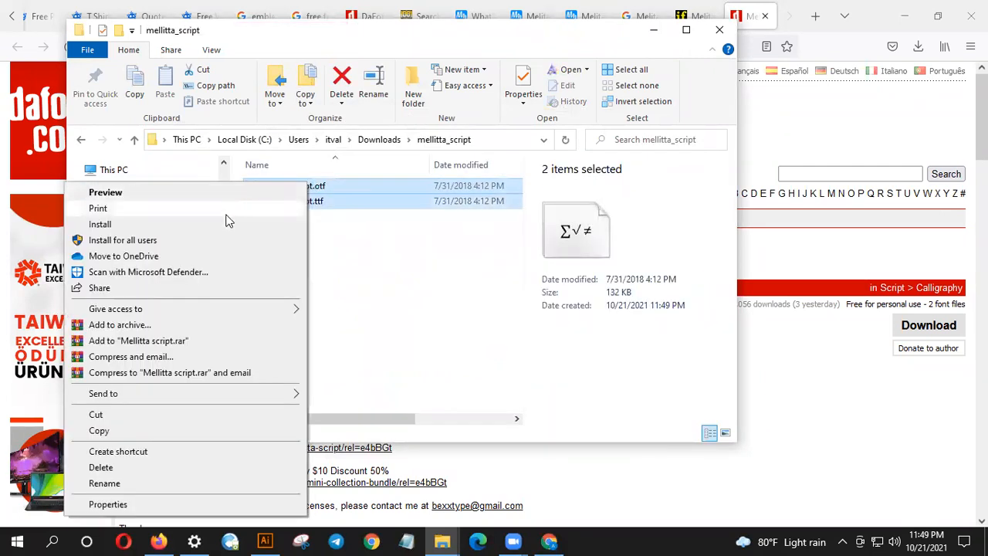
pyautogui.click(215, 225)
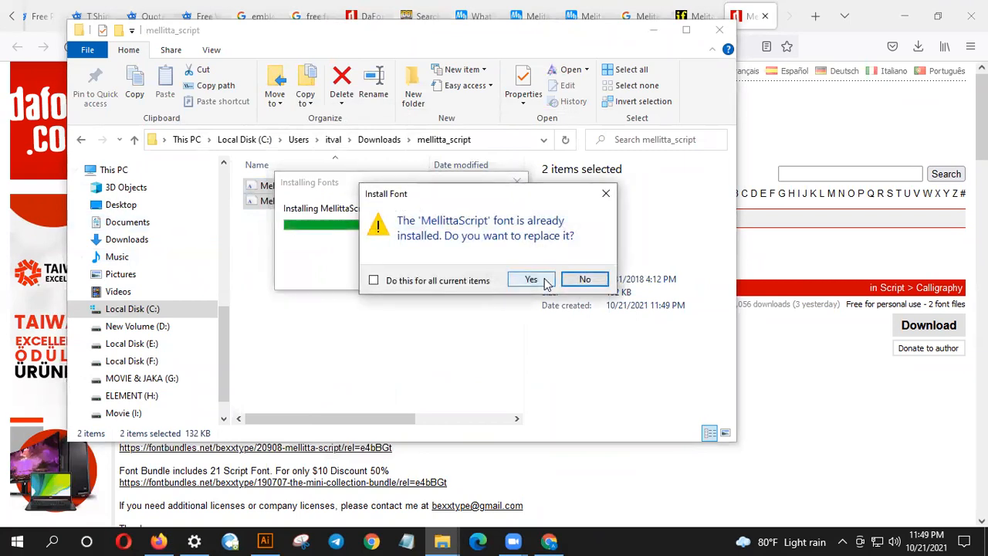
pyautogui.click(544, 282)
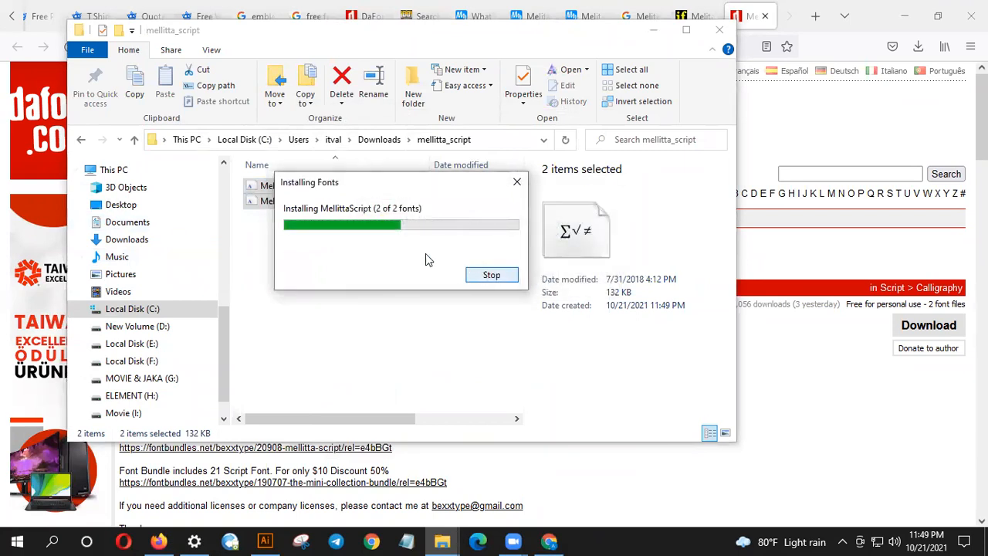
# - Minimize the font folder and browser, switch to Illustrator and select the WINGS text beside the artboard
pyautogui.click(653, 30)
pyautogui.click(904, 16)
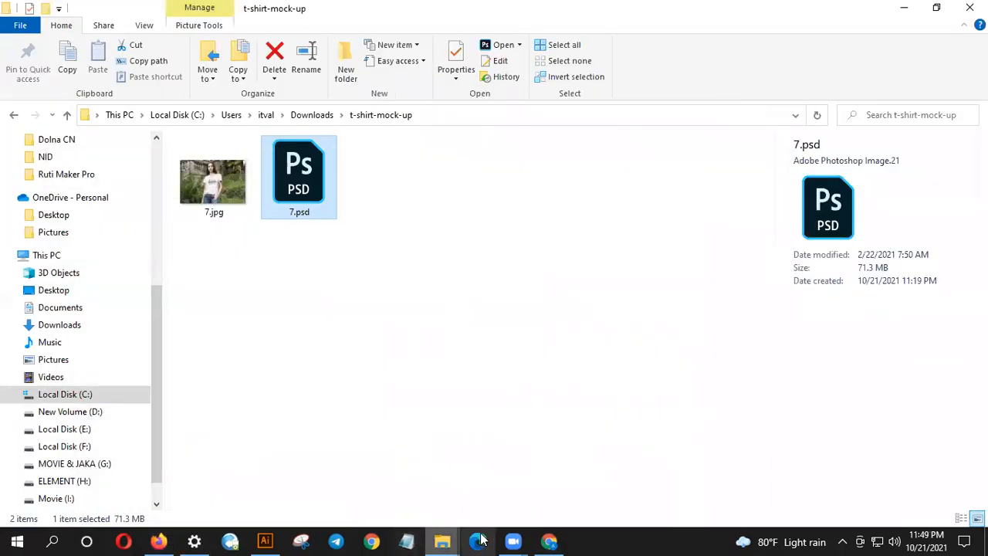
pyautogui.click(265, 540)
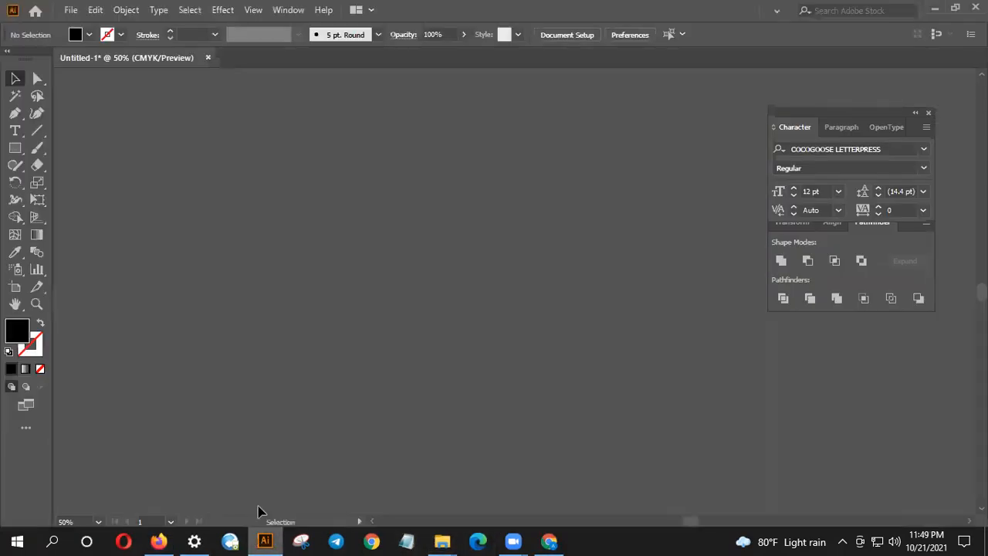
pyautogui.scroll(-2, 239, 412)
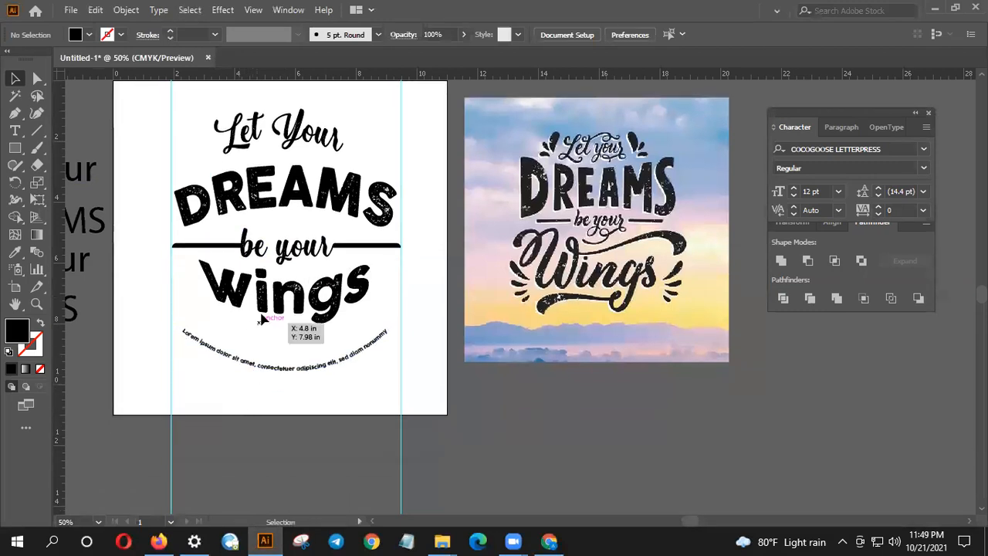
pyautogui.scroll(-1, 261, 319)
pyautogui.moveTo(222, 280); pyautogui.dragTo(566, 281)
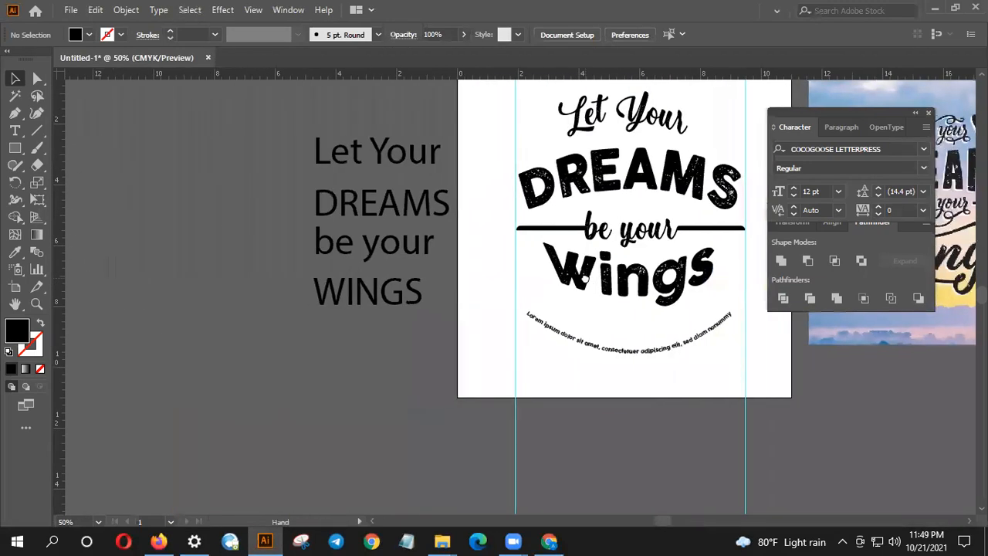
pyautogui.click(409, 292)
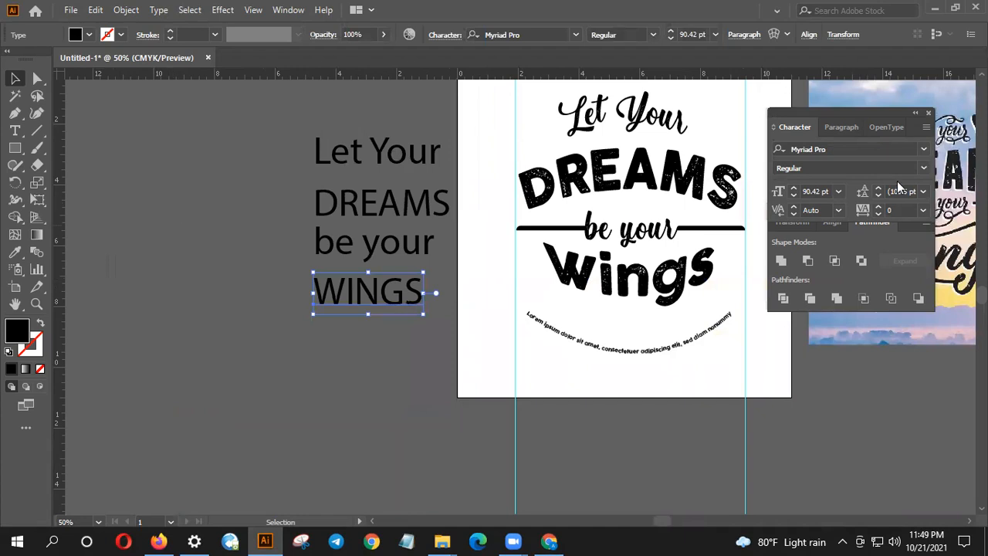
pyautogui.click(888, 147)
pyautogui.write('m')
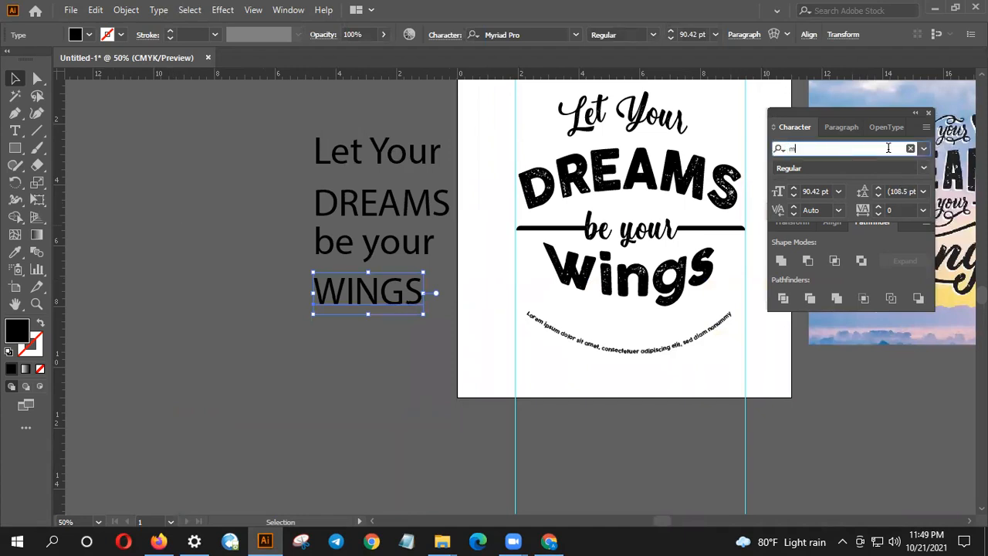
pyautogui.write('il')
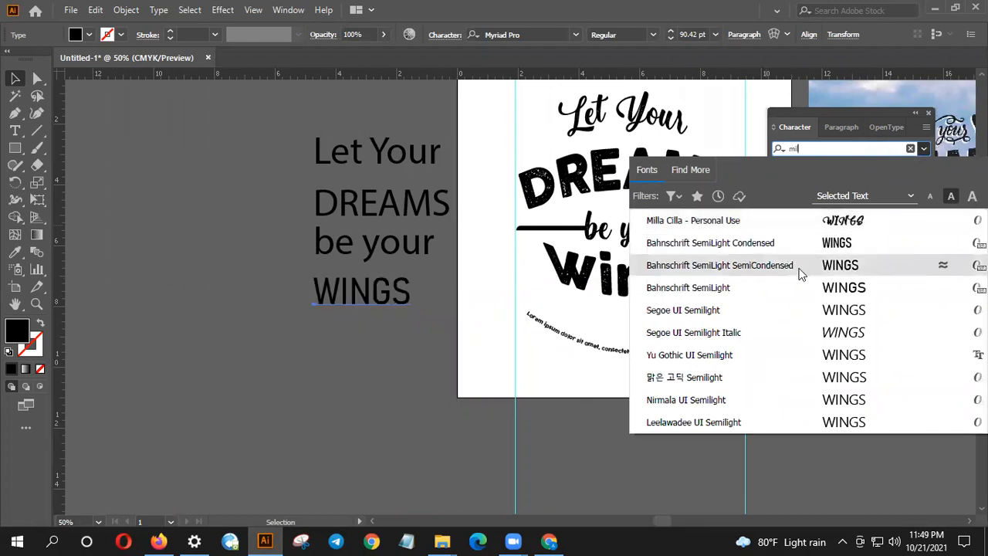
pyautogui.press('BackSpace')
pyautogui.press('BackSpace')
pyautogui.press('BackSpace')
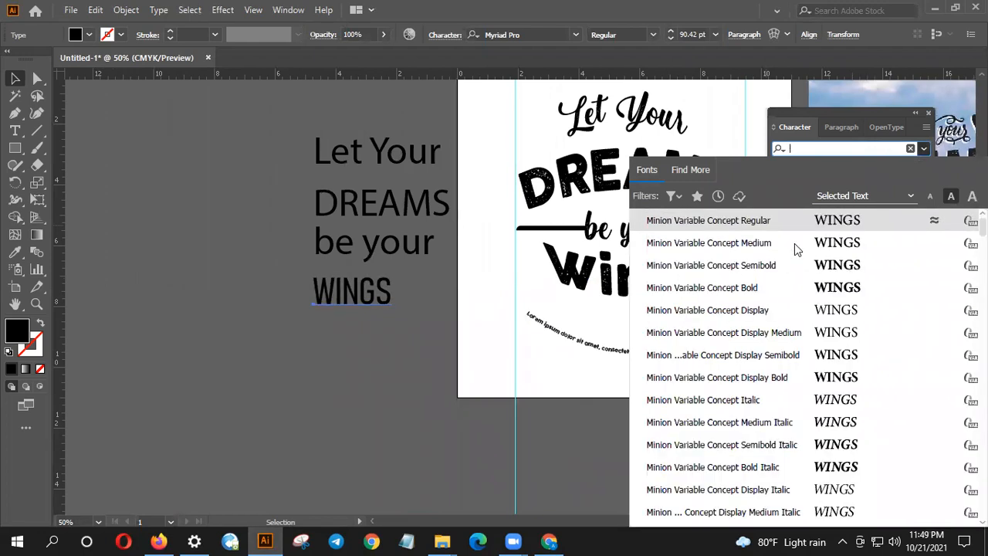
# - Search the font list for "Me" and apply MellittaScript to the selected WINGS text
pyautogui.click(794, 243)
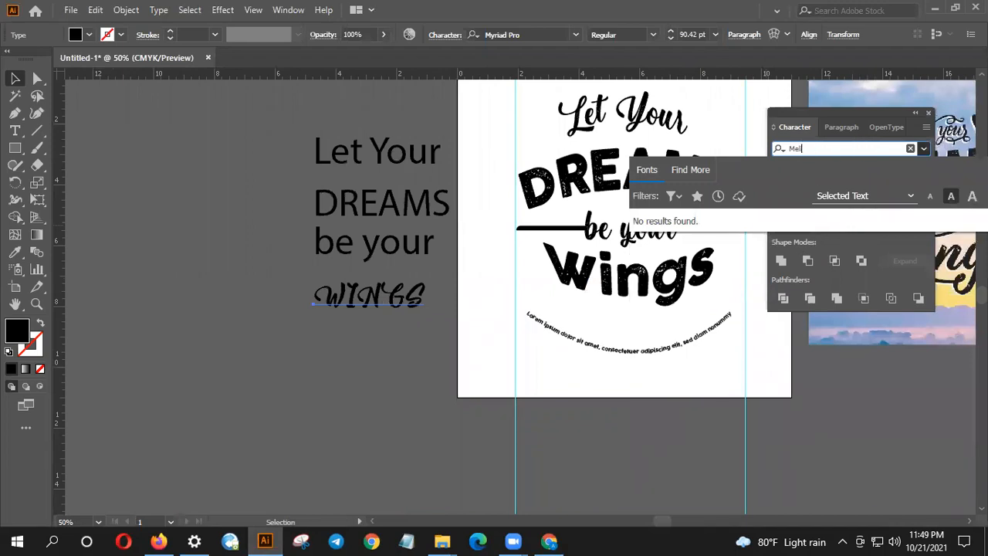
pyautogui.press('BackSpace')
pyautogui.press('BackSpace')
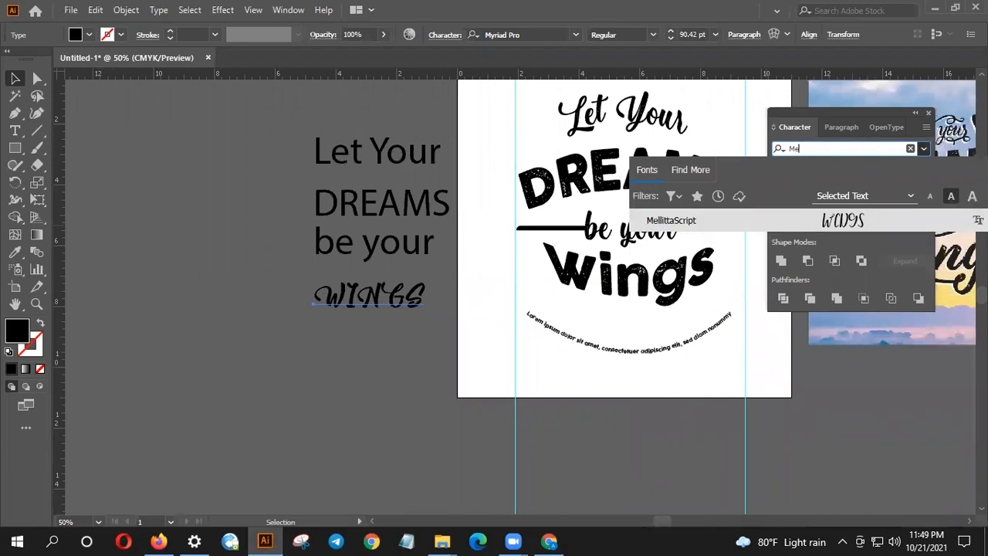
pyautogui.click(747, 231)
pyautogui.click(378, 395)
pyautogui.click(382, 309)
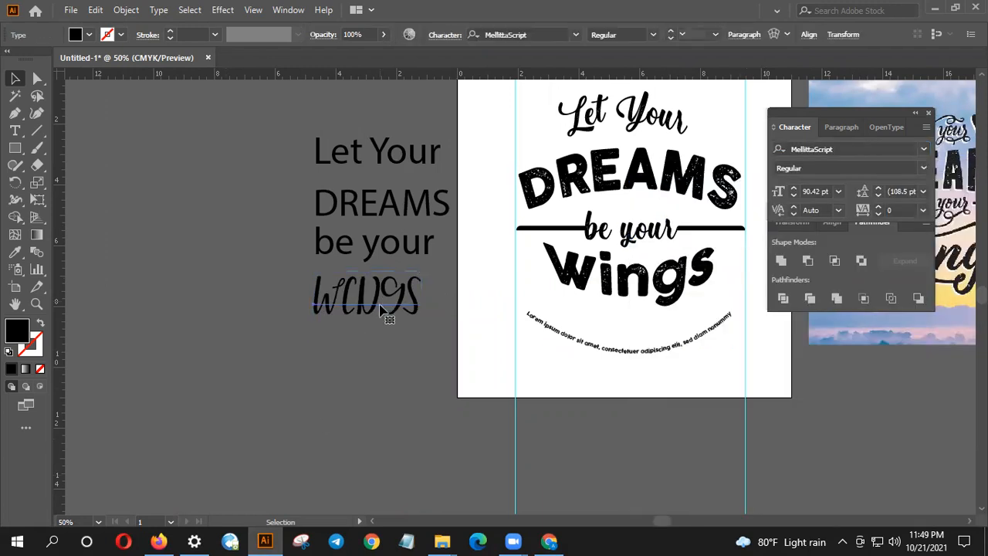
# - Move the MellittaScript WINGS text onto the artboard, over the lower part of the curved Wings lettering
pyautogui.scroll(3, 384, 328)
pyautogui.moveTo(424, 218); pyautogui.dragTo(706, 236)
pyautogui.moveTo(708, 243); pyautogui.dragTo(585, 383)
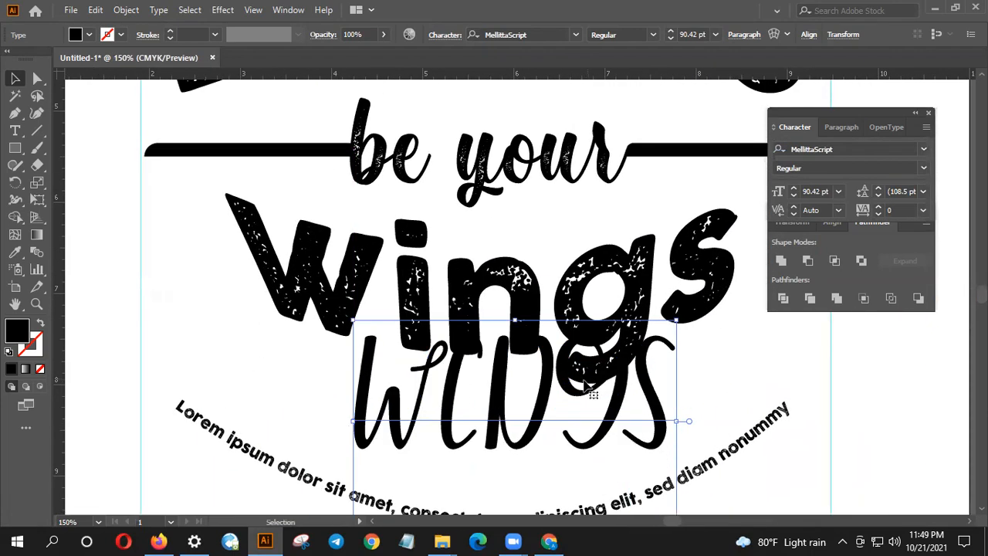
pyautogui.click(206, 384)
# - Lower the curved Lorem ipsum line and place the MellittaScript WINGS text between it and the distressed Wings lettering
pyautogui.scroll(-2, 294, 408)
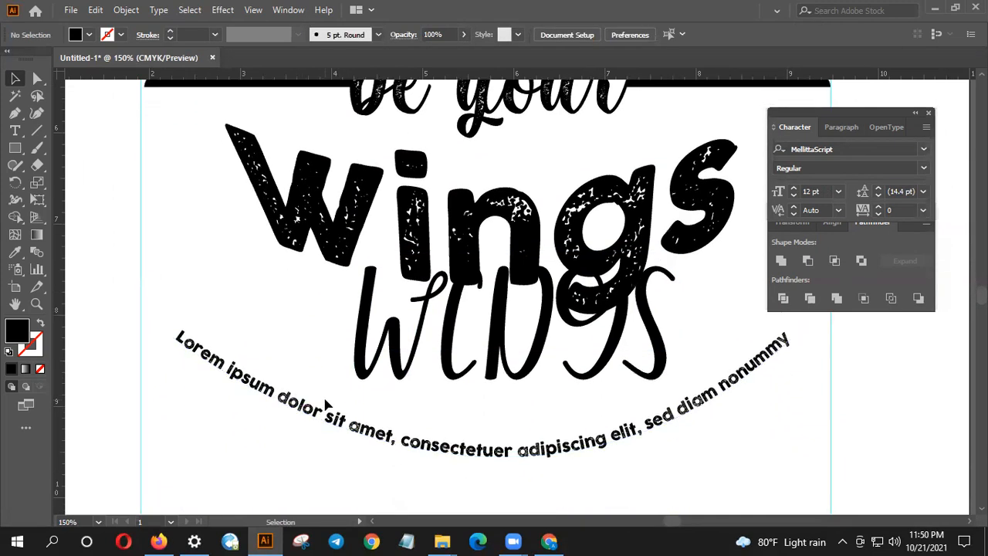
pyautogui.moveTo(324, 443); pyautogui.dragTo(312, 496)
pyautogui.click(382, 403)
pyautogui.scroll(-2, 389, 396)
pyautogui.moveTo(525, 313); pyautogui.dragTo(487, 350)
pyautogui.click(194, 283)
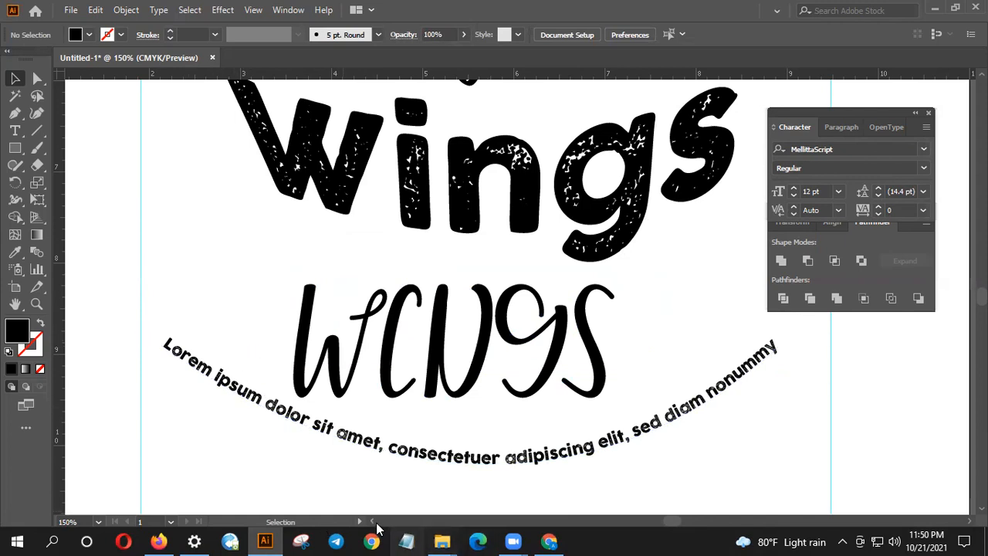
# - Switch to Firefox and close the font download, font search and emblem logo tabs to get back to Freepik's Wings lettering
pyautogui.click(166, 539)
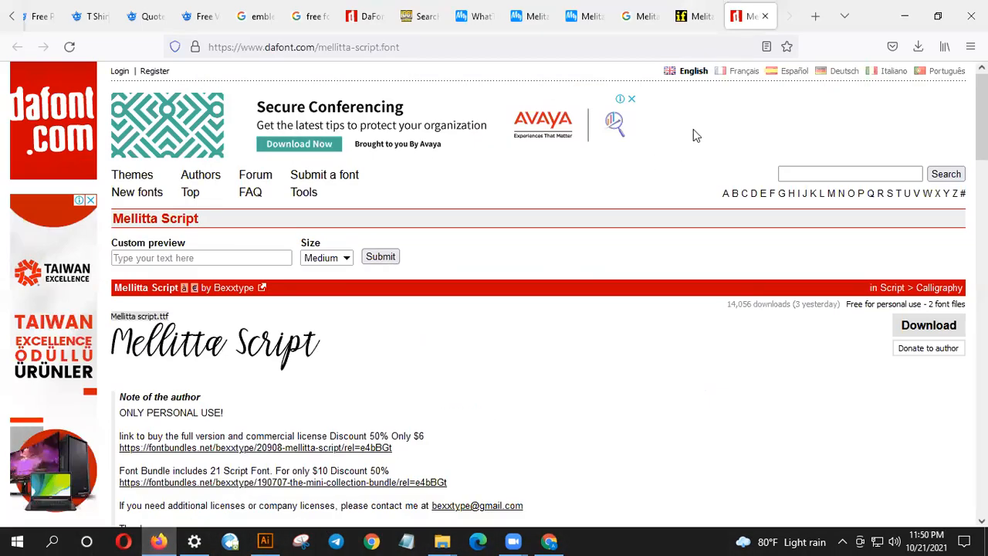
pyautogui.click(764, 17)
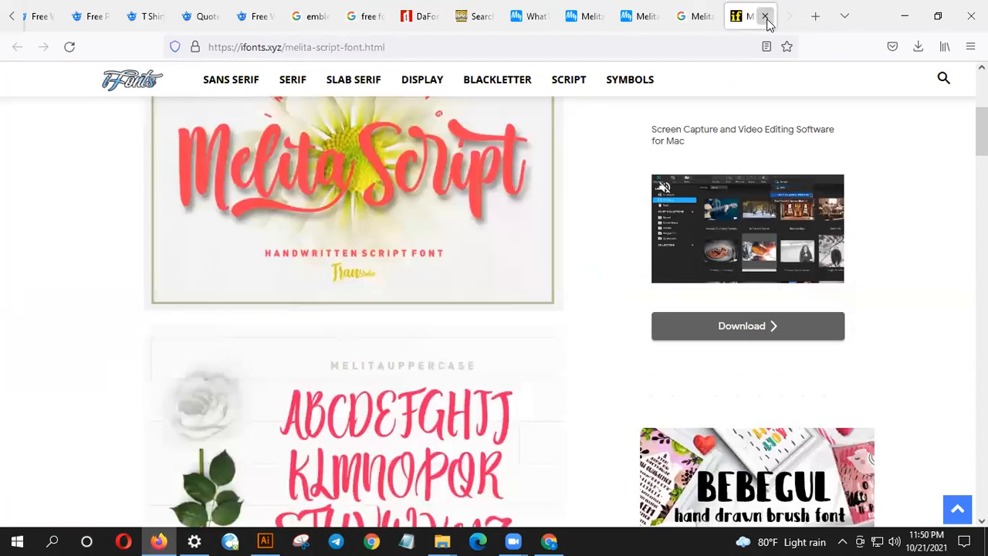
pyautogui.click(766, 17)
pyautogui.click(765, 17)
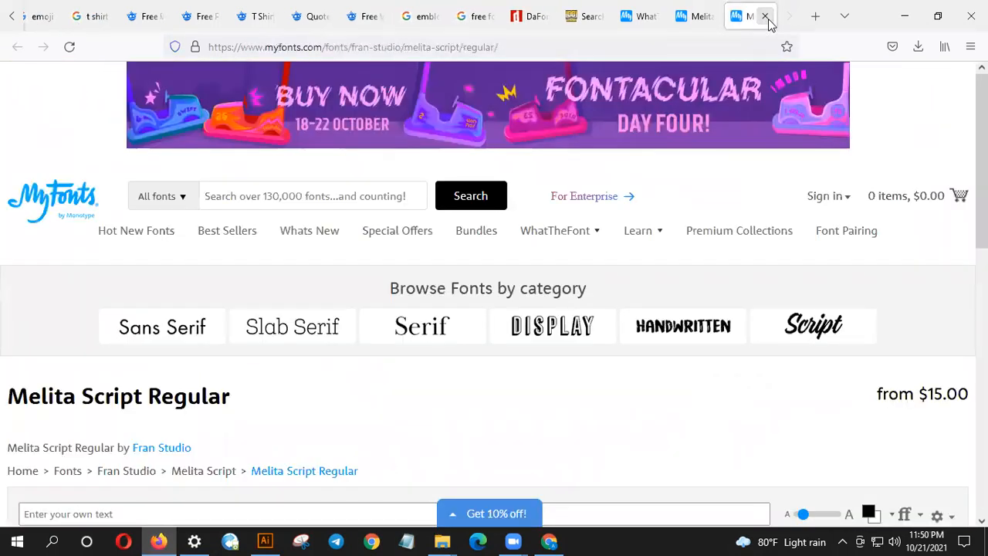
pyautogui.click(765, 17)
pyautogui.click(766, 17)
pyautogui.click(765, 17)
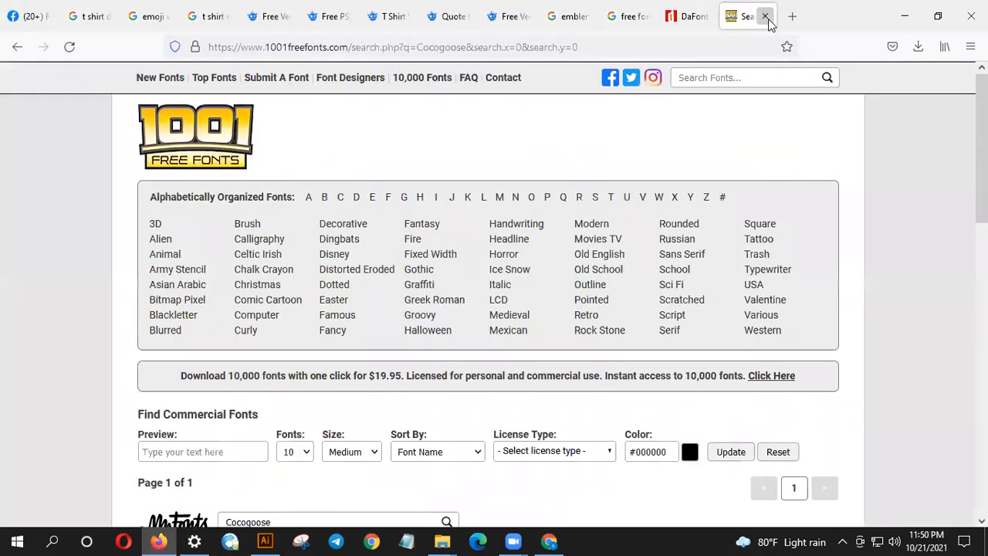
pyautogui.click(768, 21)
pyautogui.click(768, 20)
pyautogui.click(768, 21)
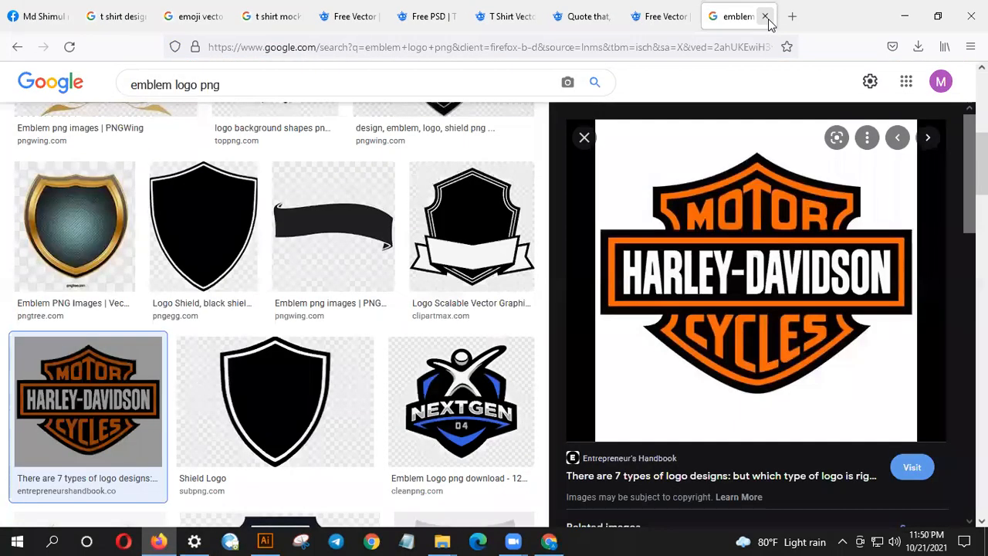
pyautogui.click(768, 21)
# - Open the "Girl Power!" lettering from the related designs on the Freepik page
pyautogui.scroll(-5, 561, 248)
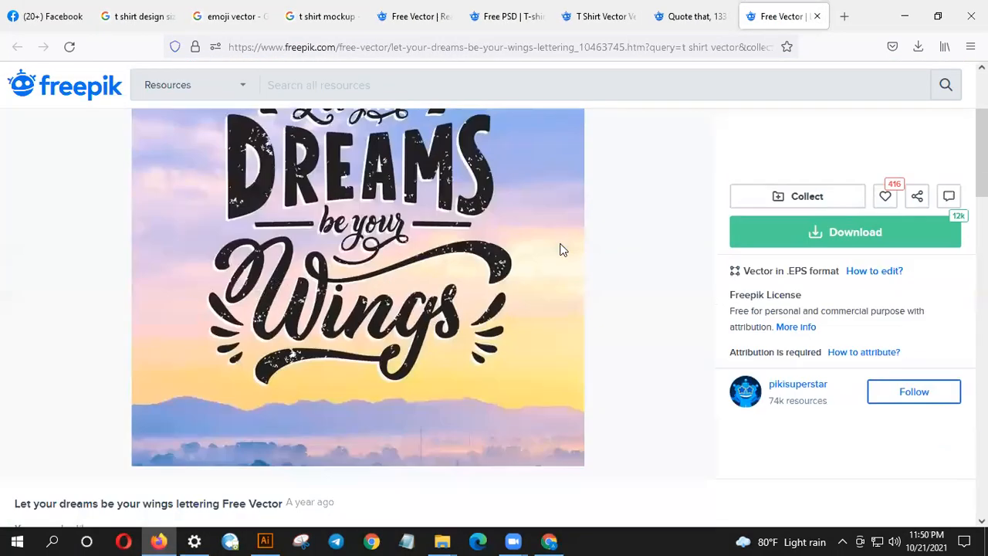
pyautogui.scroll(-2, 561, 249)
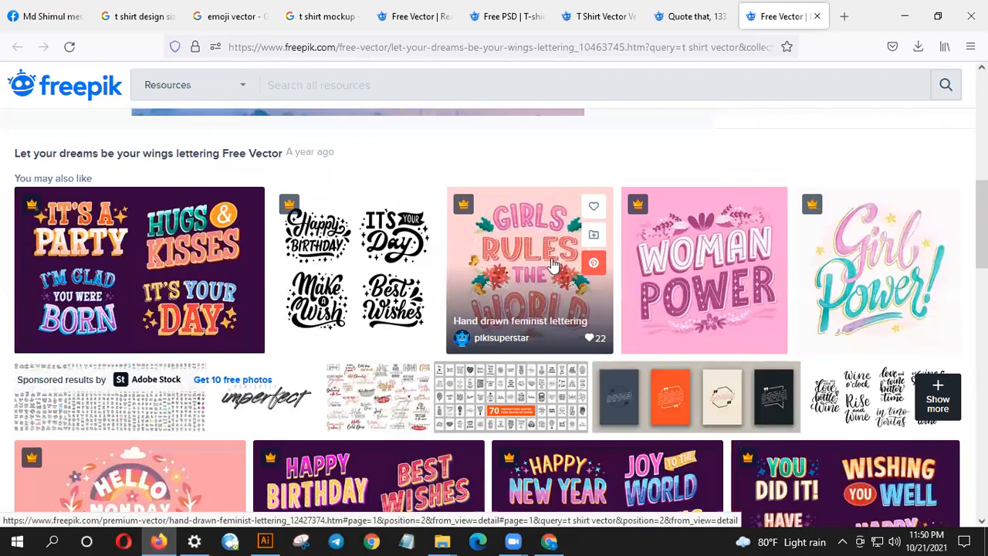
pyautogui.click(873, 274)
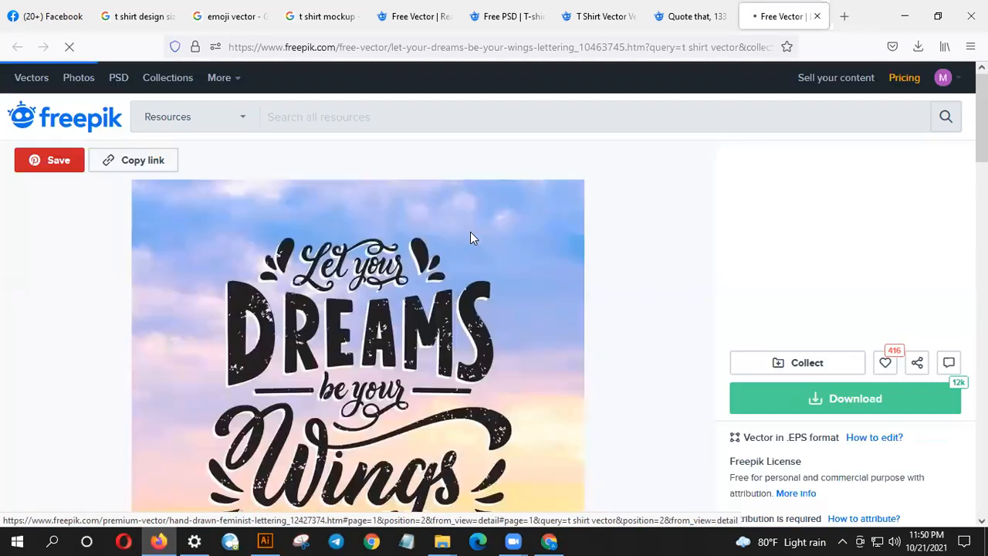
# - Capture the "Girl Power!" lettering on its Freepik page as a rectangular snip with Snipping Tool, and minimise the snip window
pyautogui.scroll(-2, 540, 328)
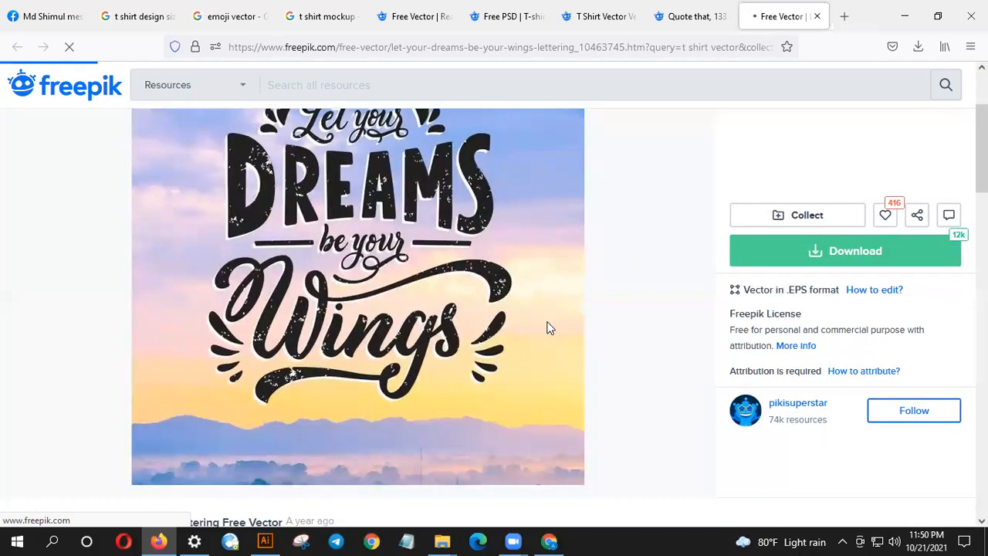
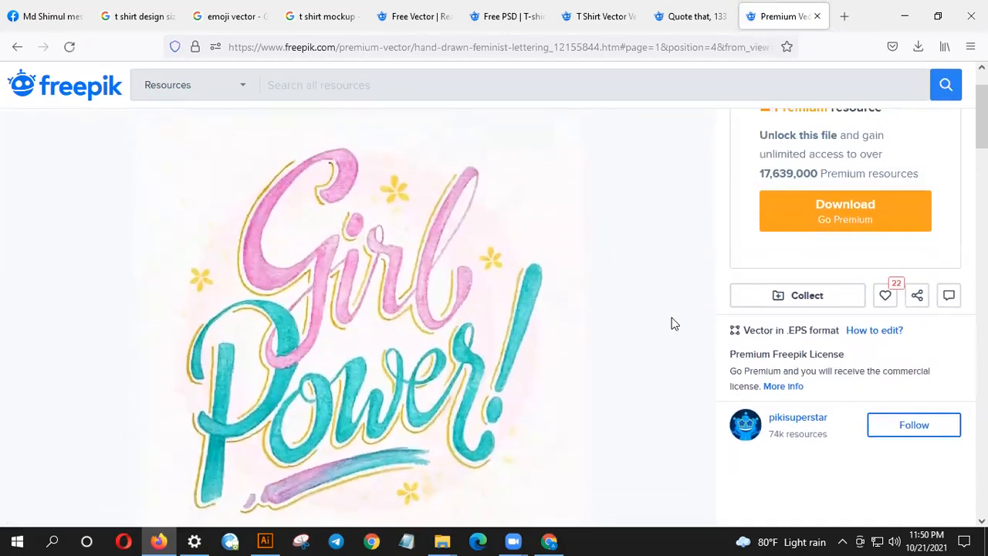
pyautogui.moveTo(982, 117); pyautogui.dragTo(982, 119)
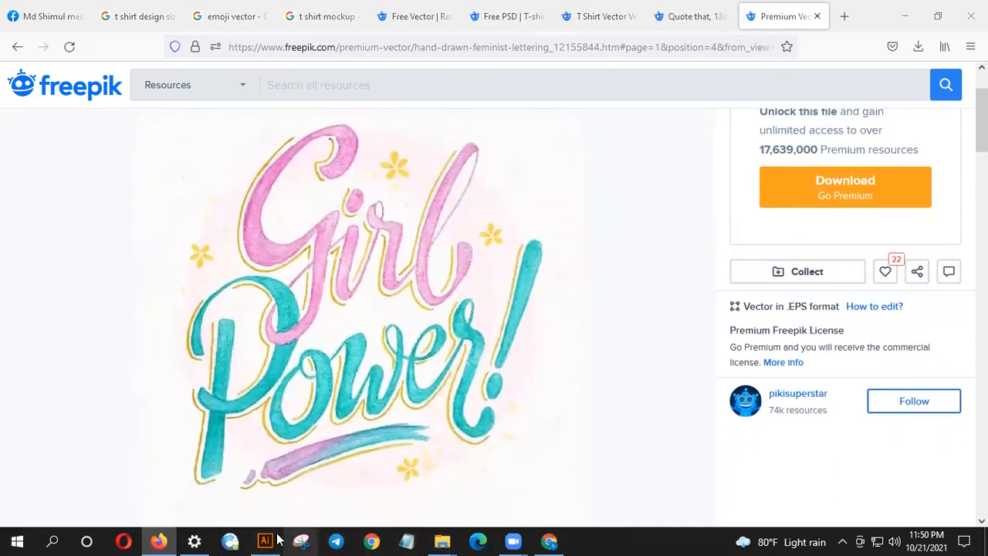
pyautogui.click(301, 540)
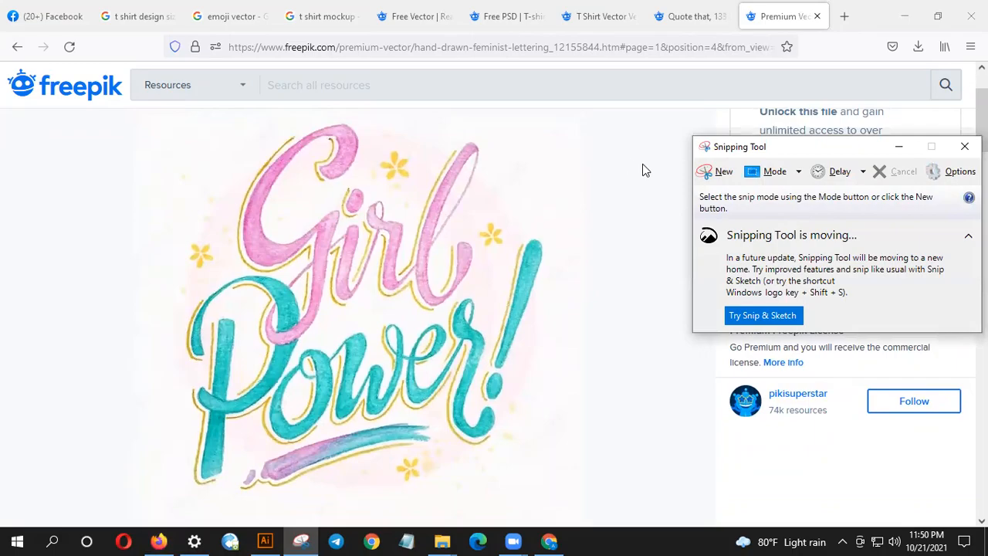
pyautogui.click(705, 175)
pyautogui.moveTo(134, 112); pyautogui.dragTo(596, 508)
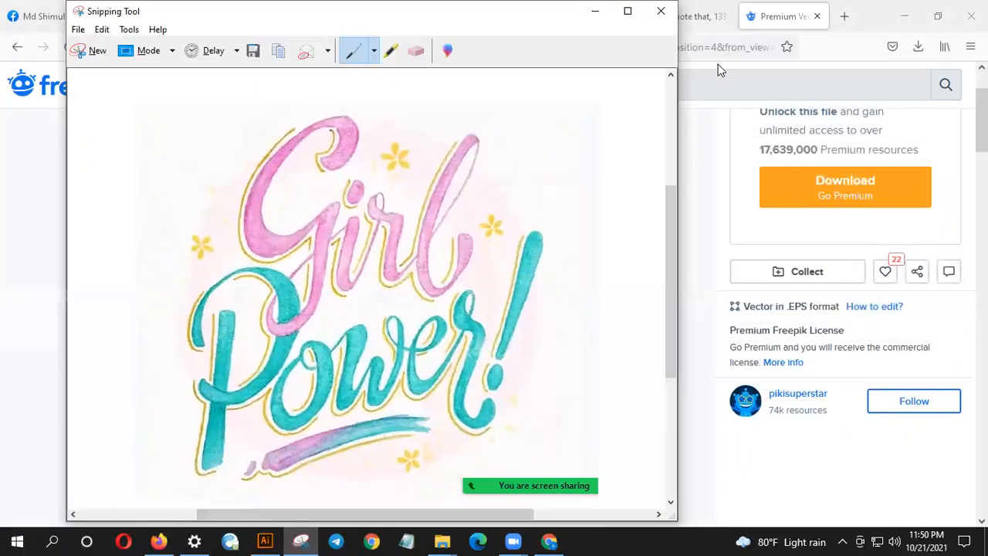
pyautogui.click(594, 11)
# - Switch to Facebook, close the open photo and private chat, and paste the "Girl Power!" snip into the SAMAT Combo group chat
pyautogui.click(70, 24)
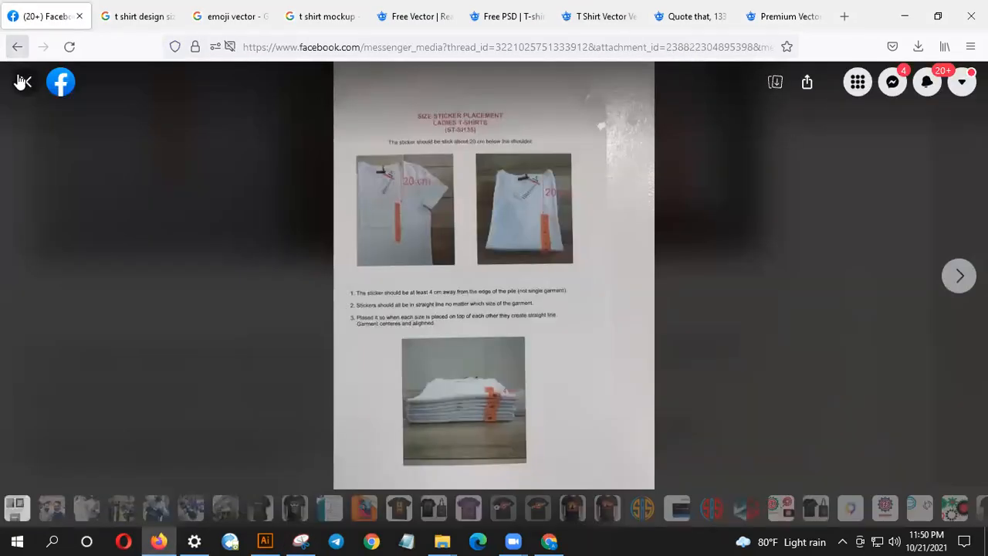
pyautogui.click(24, 83)
pyautogui.click(23, 83)
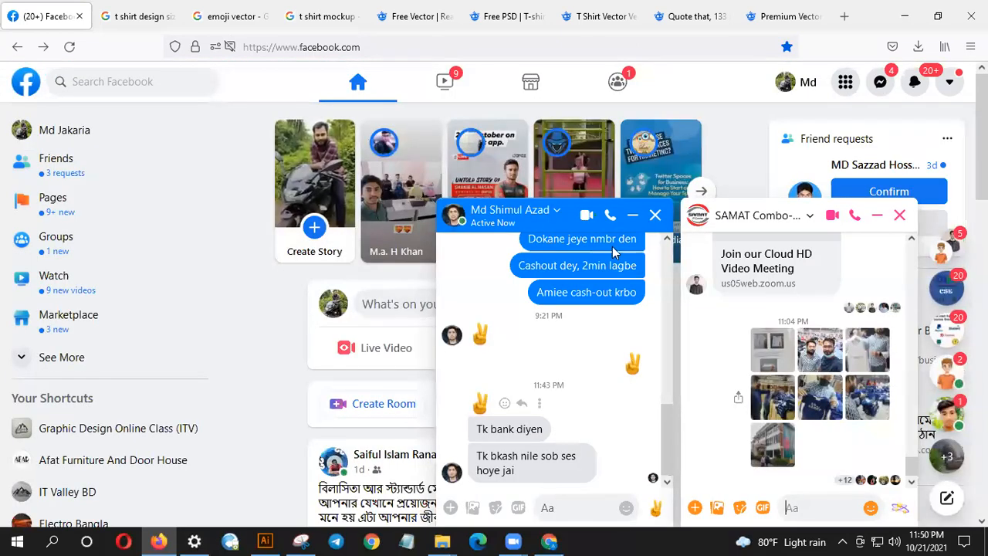
pyautogui.click(654, 216)
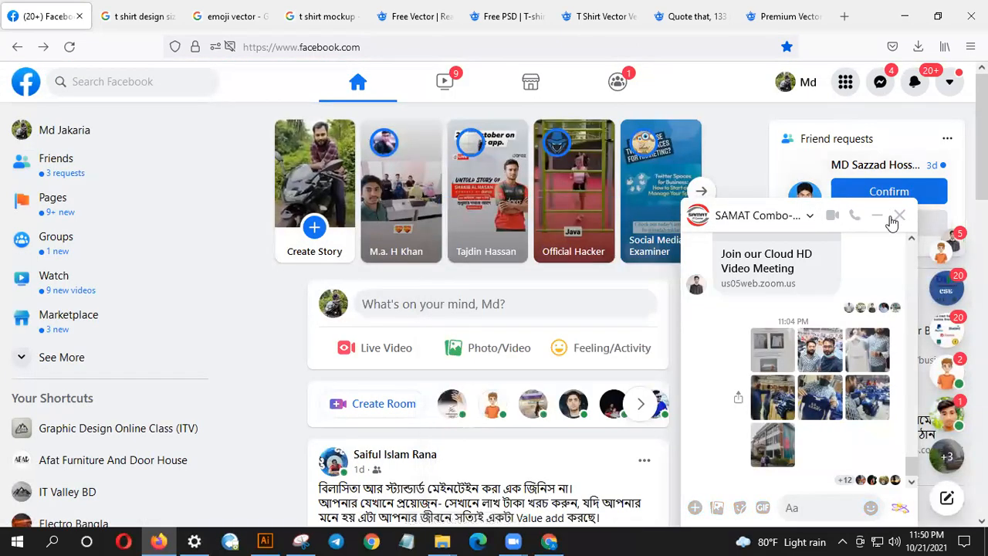
pyautogui.click(816, 511)
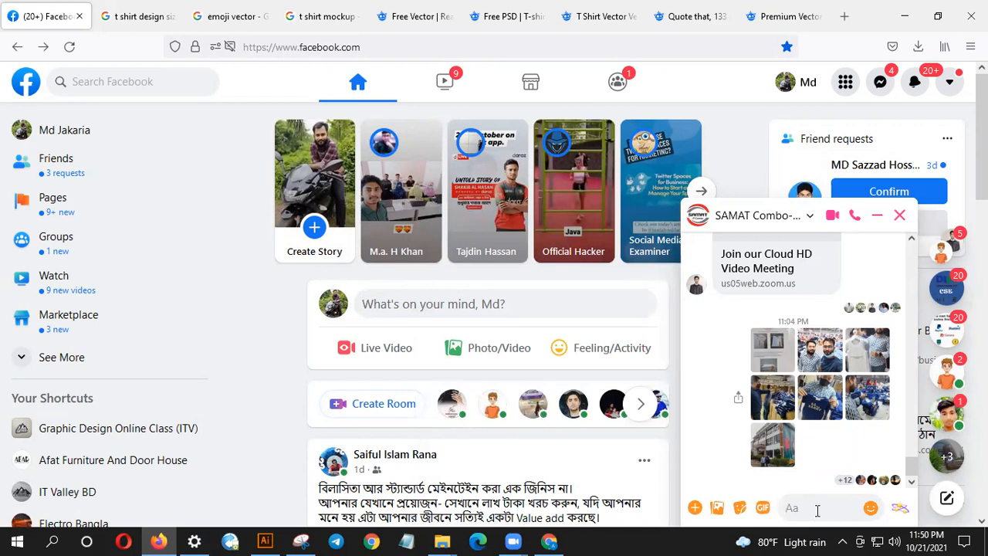
# - Return to the "Girl Power!" page on Freepik and examine its related designs, including the black Girl Power lettering with a crown
pyautogui.click(417, 17)
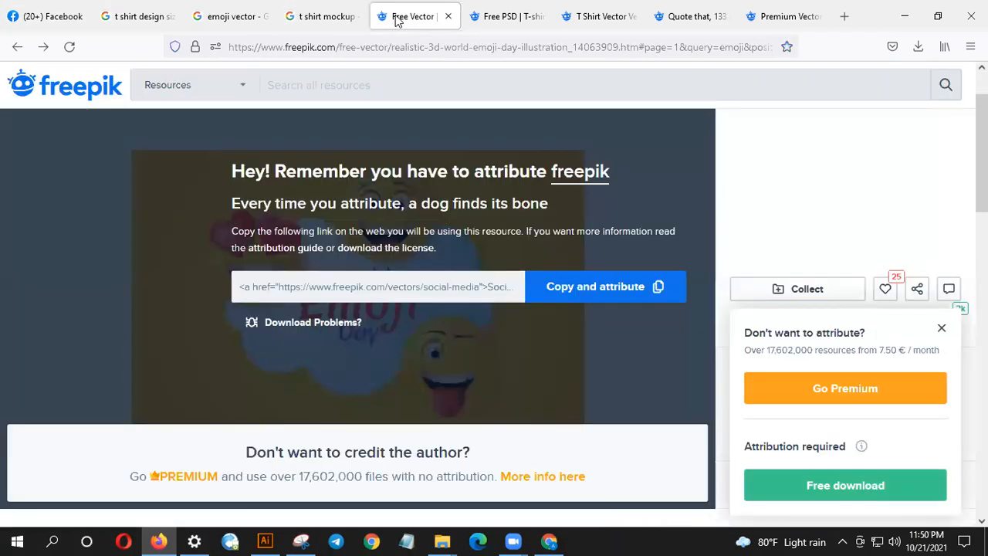
pyautogui.click(791, 12)
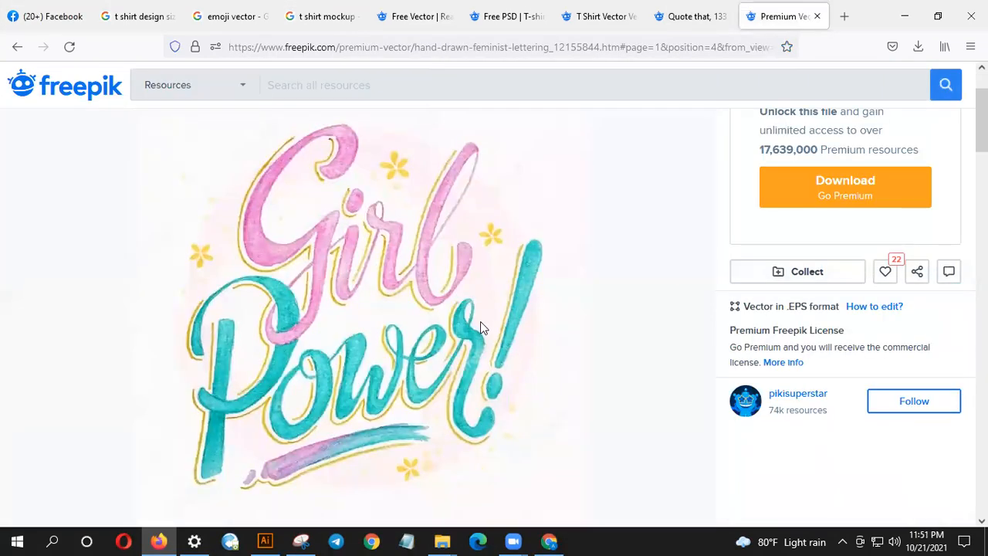
pyautogui.scroll(-5, 480, 327)
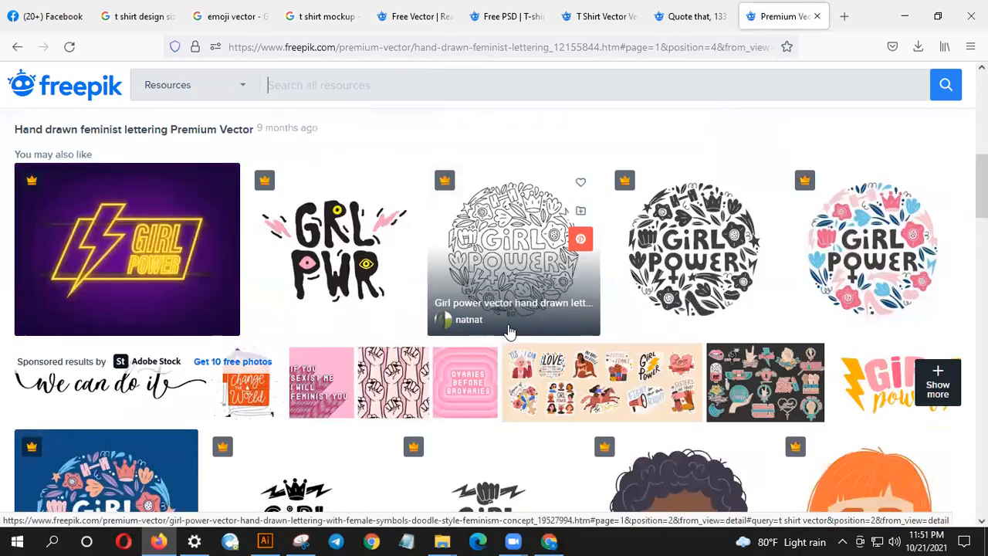
pyautogui.scroll(-4, 509, 331)
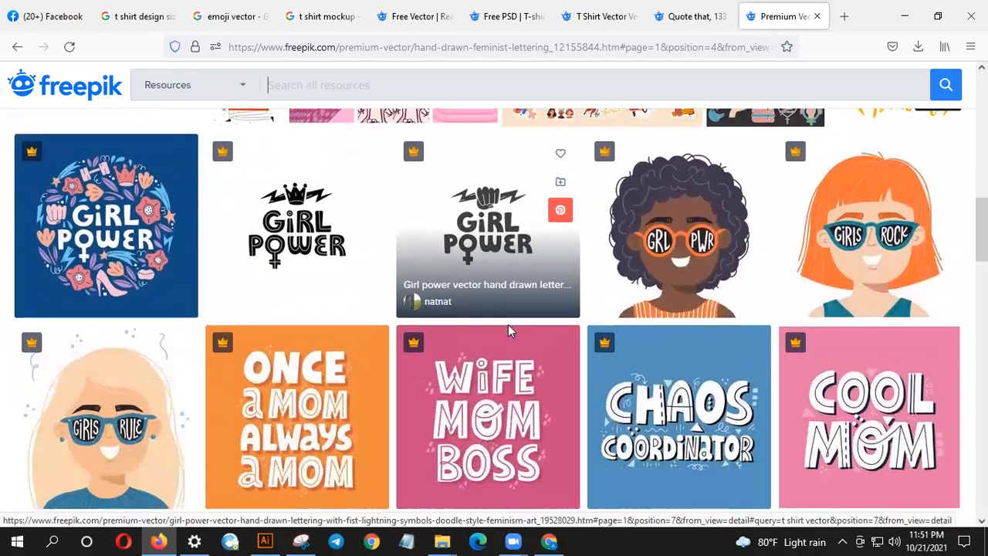
pyautogui.click(345, 241)
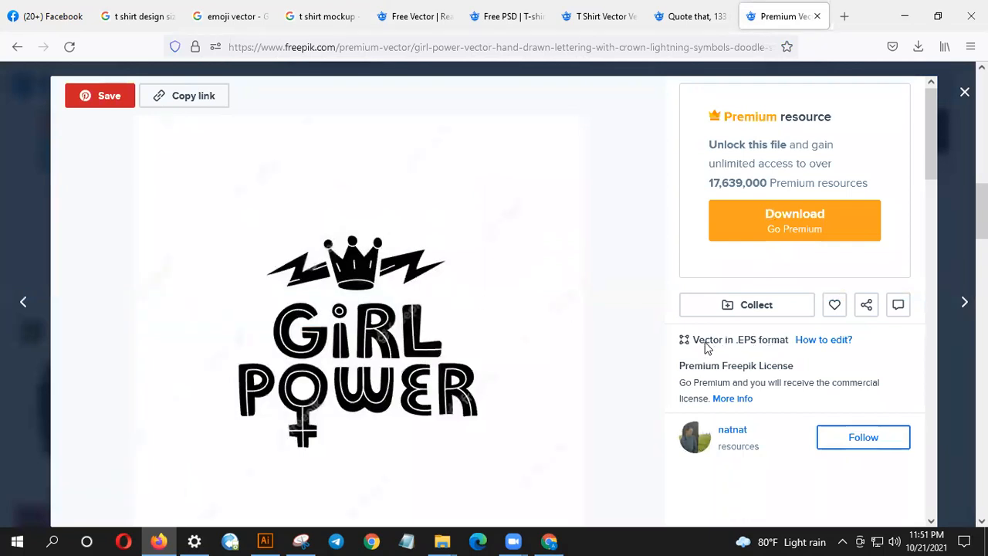
pyautogui.scroll(-6, 702, 347)
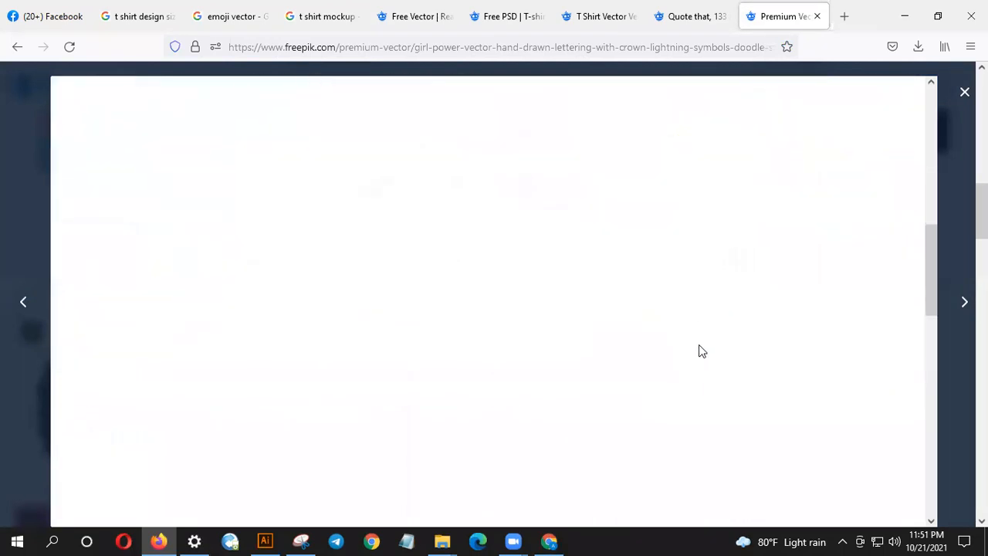
pyautogui.scroll(5, 701, 352)
pyautogui.scroll(-4, 701, 352)
pyautogui.click(963, 85)
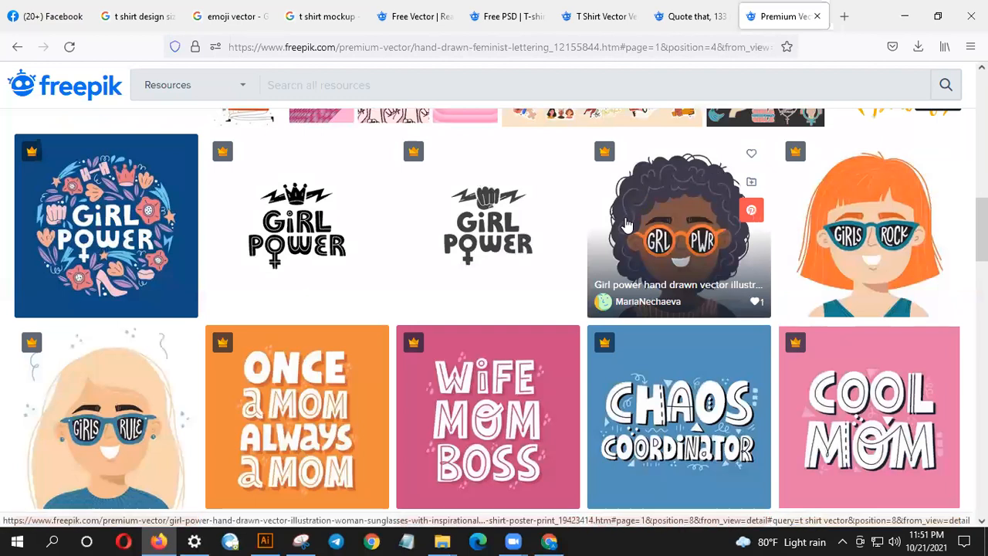
# - Open the pink "Cool Mom" lettering from the related designs and bring the whole artwork into view
pyautogui.scroll(-2, 626, 229)
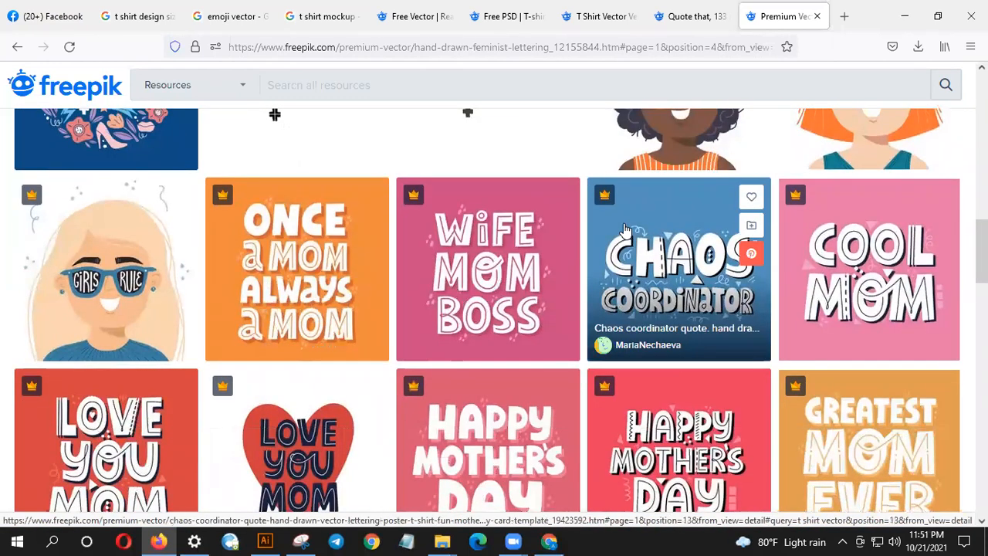
pyautogui.click(842, 245)
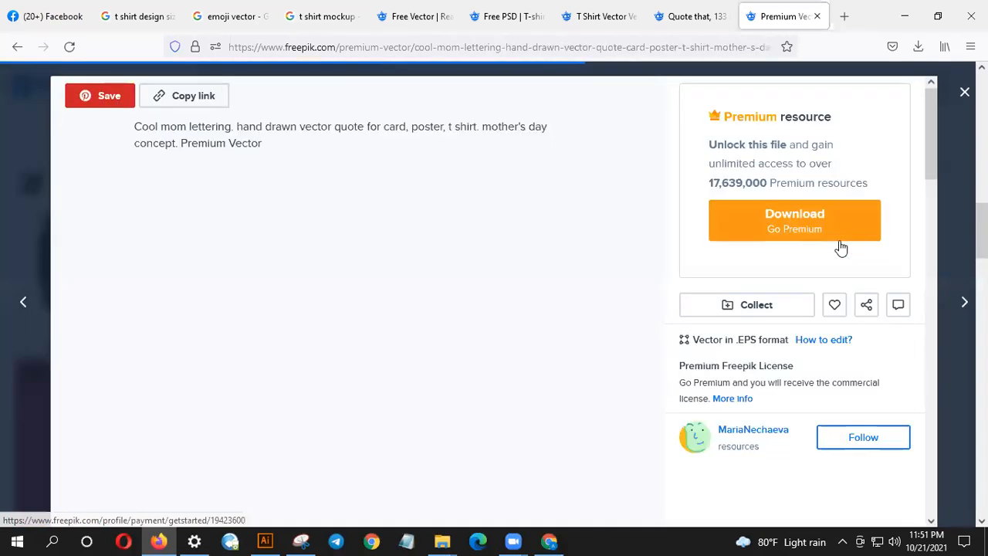
pyautogui.scroll(-1, 485, 357)
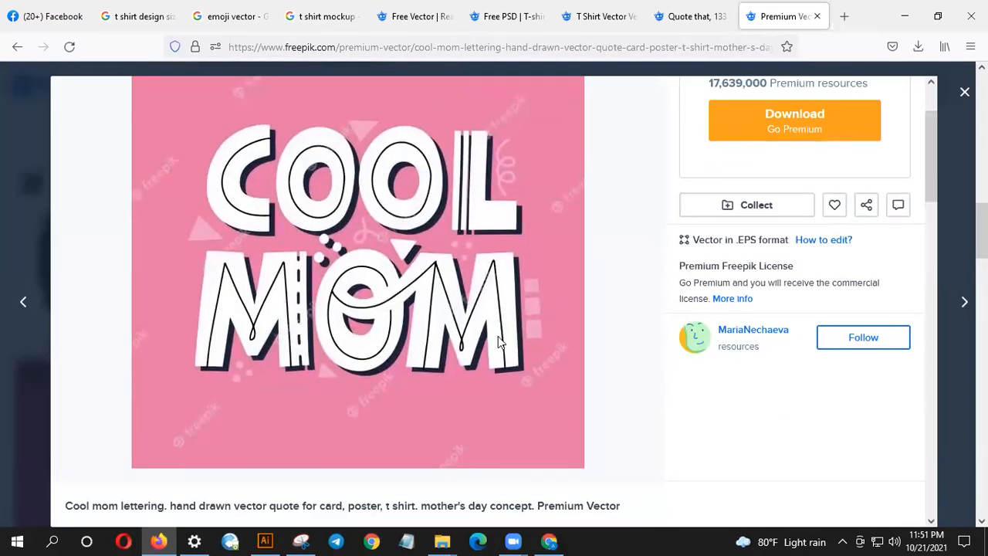
# - Snip the "Cool Mom" lettering and attach the capture to the SAMAT Combo group message on Facebook
pyautogui.click(301, 540)
pyautogui.click(78, 51)
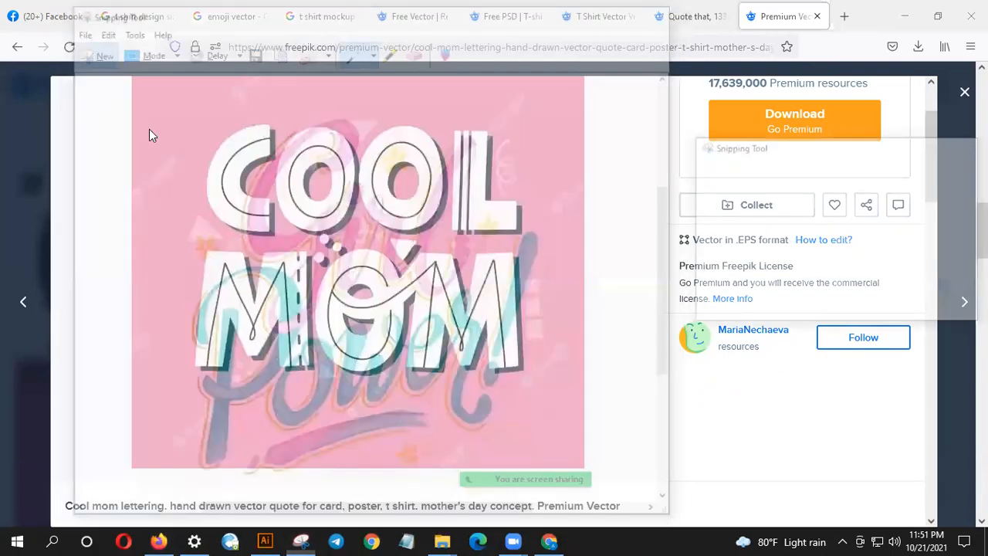
pyautogui.moveTo(163, 98); pyautogui.dragTo(553, 410)
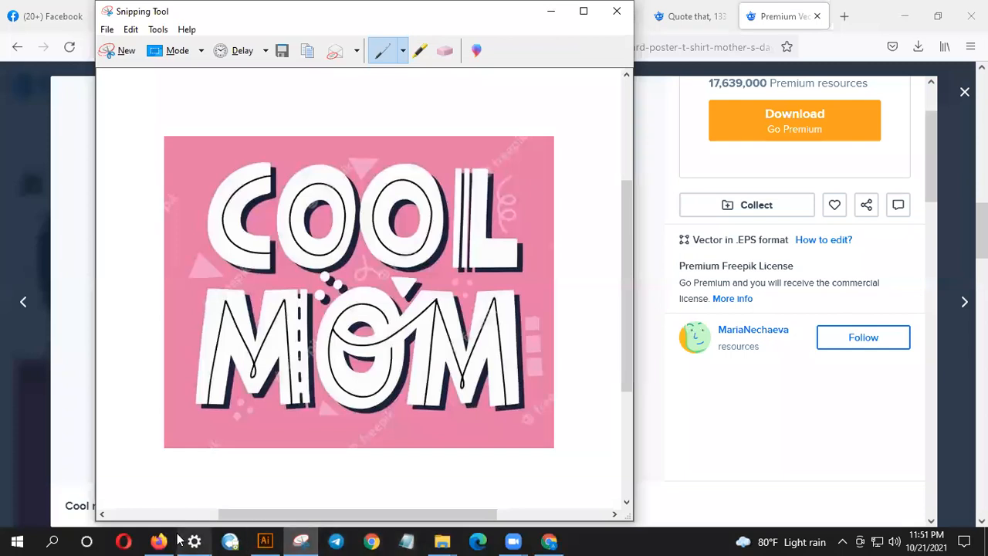
pyautogui.click(174, 541)
pyautogui.click(47, 17)
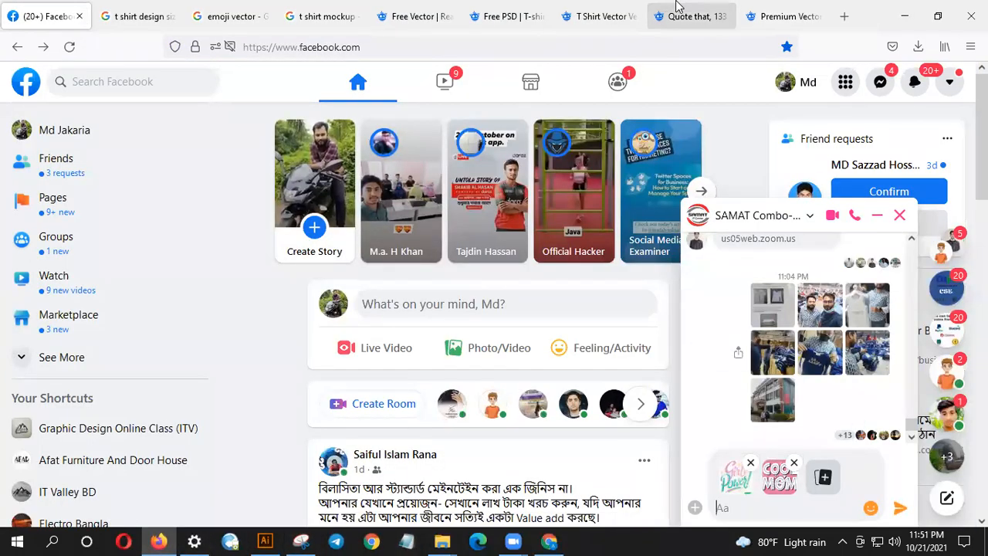
# - Go back to Freepik's "Quote that" collection and find the "Collect Adventures not Things" lettering
pyautogui.click(151, 16)
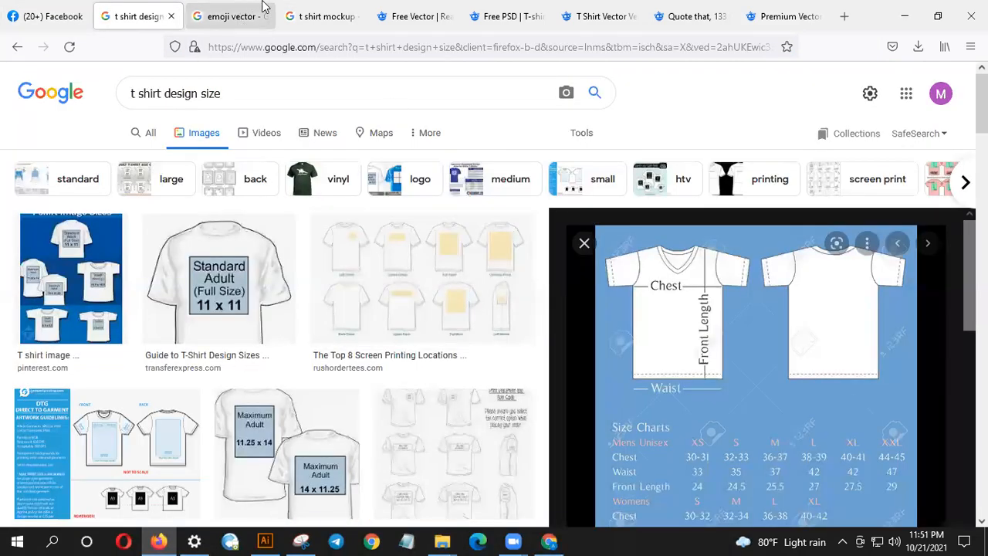
pyautogui.click(265, 12)
pyautogui.click(789, 11)
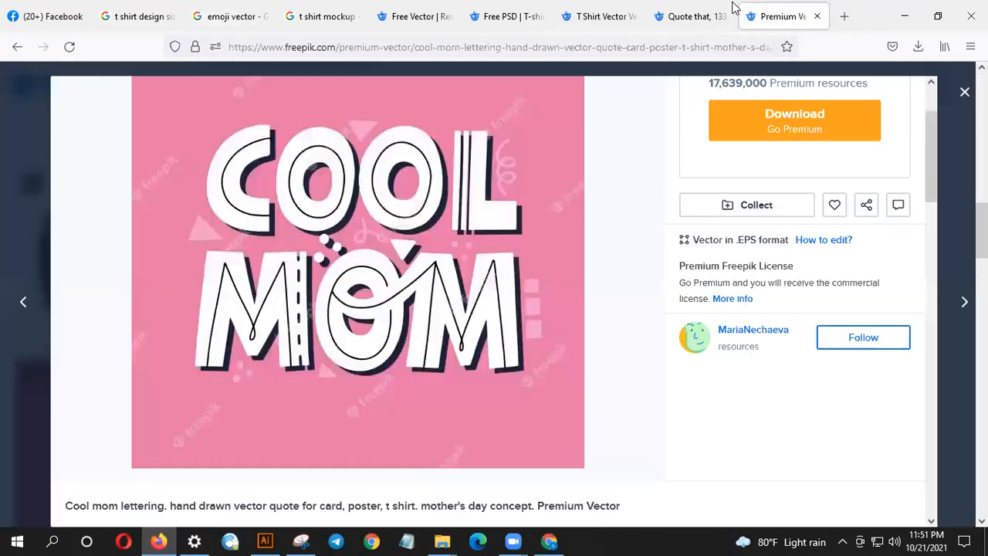
pyautogui.click(675, 14)
pyautogui.scroll(-2, 523, 376)
pyautogui.scroll(2, 523, 376)
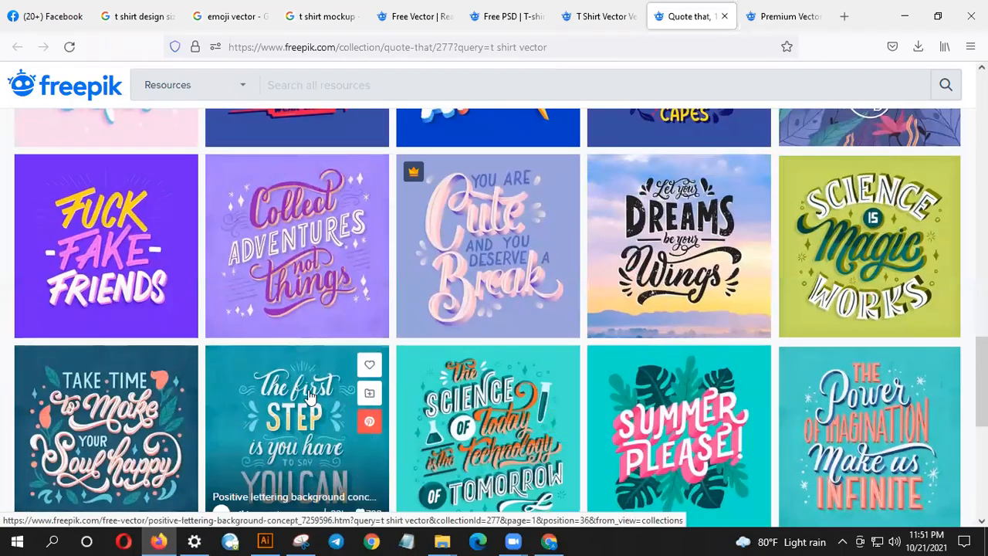
# - Snip the "Collect Adventures not Things" thumbnail and attach the capture to the SAMAT Combo group message on Facebook
pyautogui.click(301, 541)
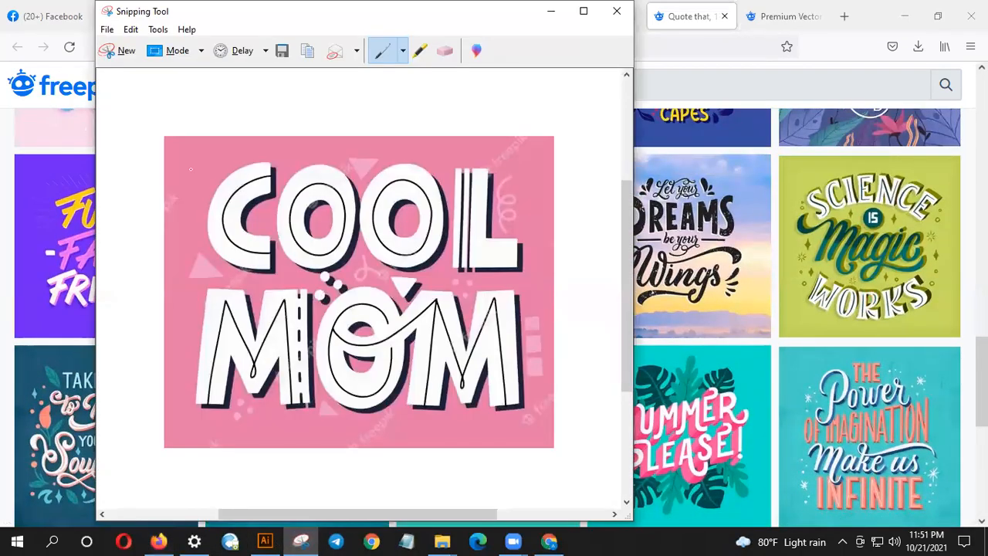
pyautogui.click(124, 54)
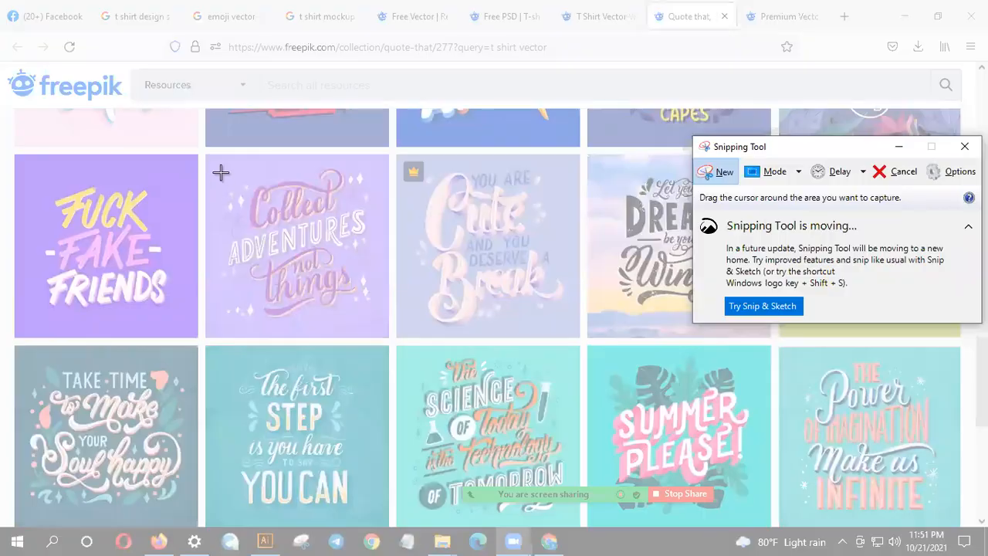
pyautogui.moveTo(215, 166); pyautogui.dragTo(388, 324)
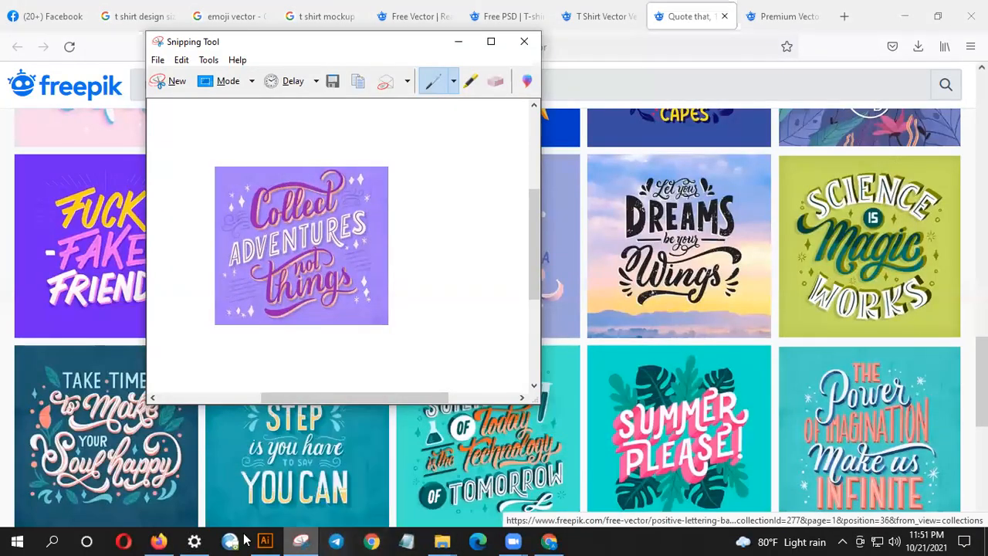
pyautogui.click(301, 541)
pyautogui.click(74, 22)
pyautogui.click(802, 519)
pyautogui.hotkey('ctrl', 'v')
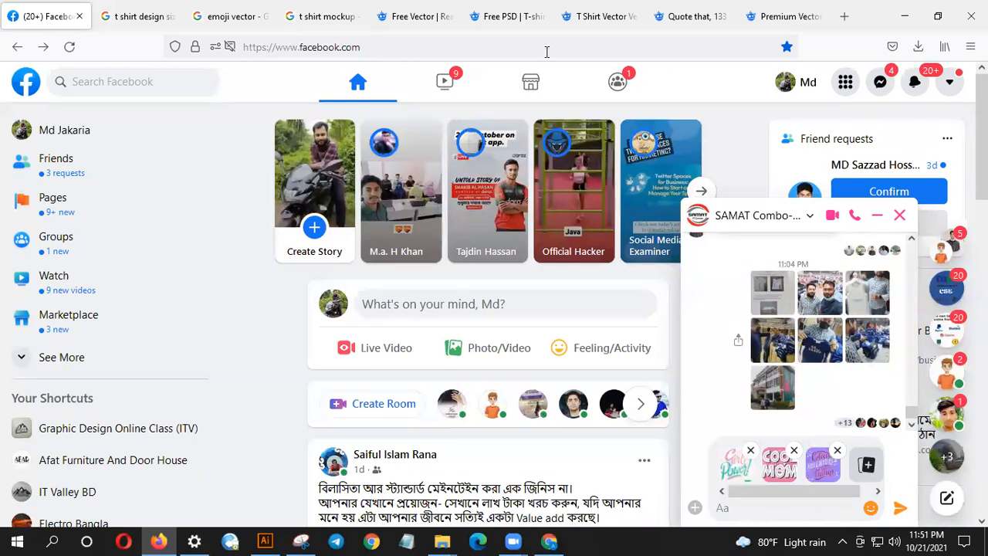
# - Return to Freepik's "Quote that" collection and open the "Science is Magic Works" lettering with the artwork in full view
pyautogui.click(396, 16)
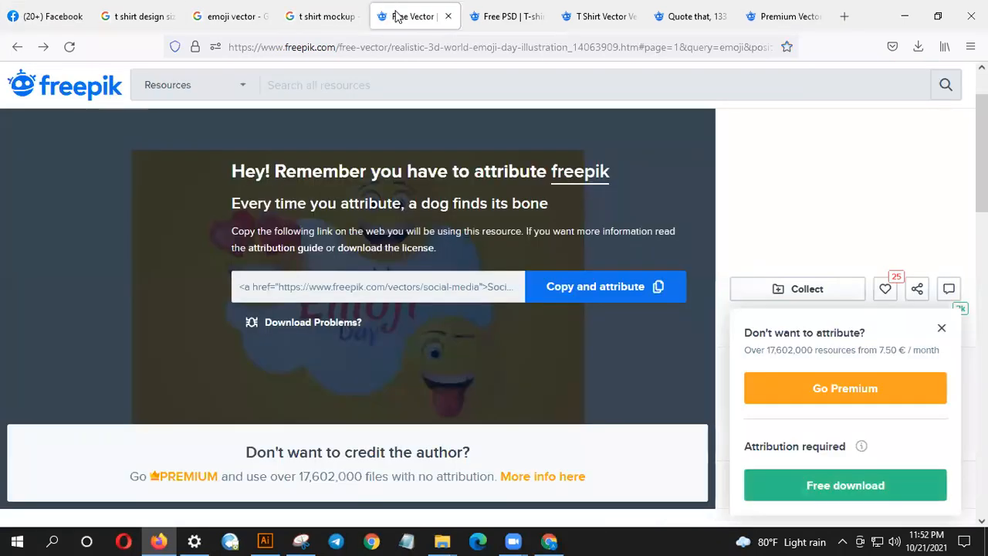
pyautogui.click(507, 12)
pyautogui.click(580, 8)
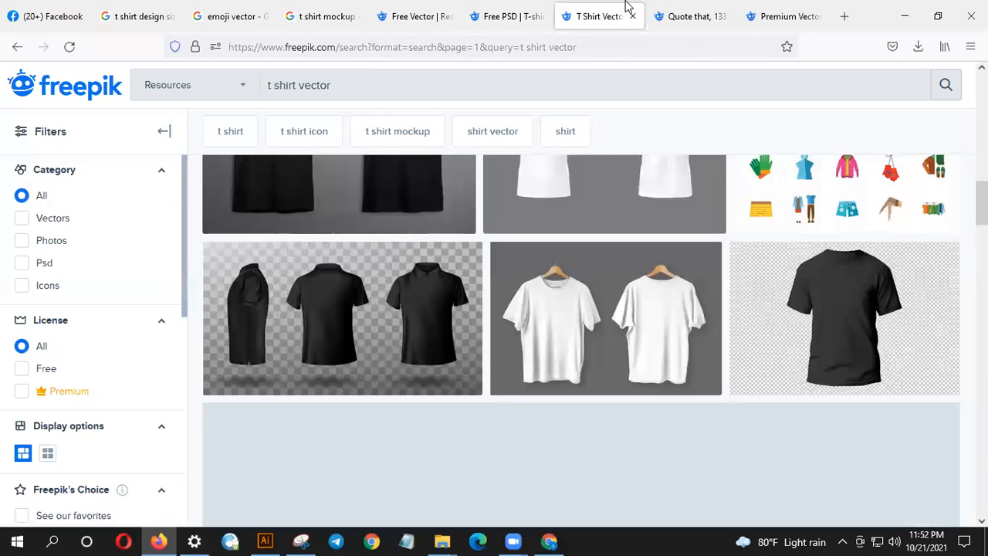
pyautogui.click(663, 14)
pyautogui.scroll(-1, 648, 275)
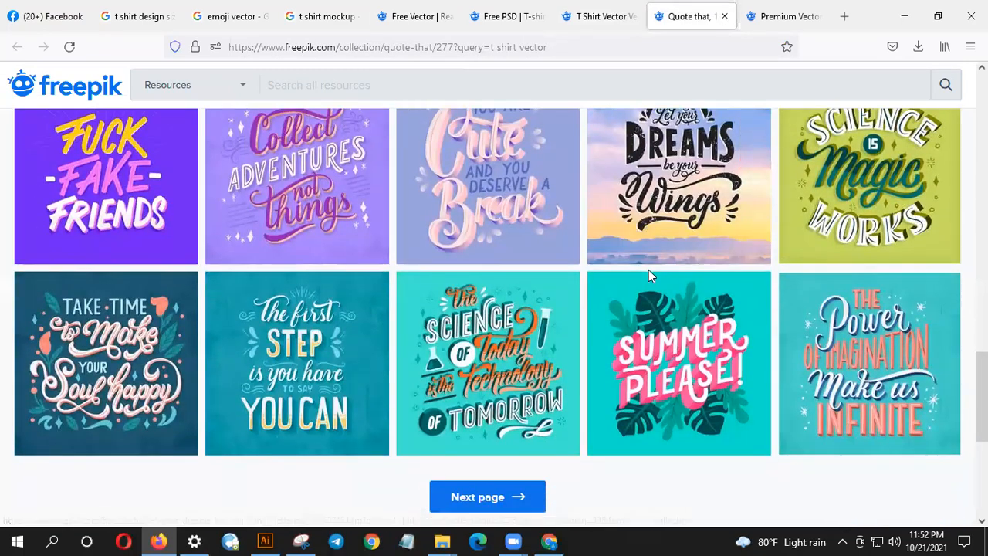
pyautogui.scroll(1, 872, 348)
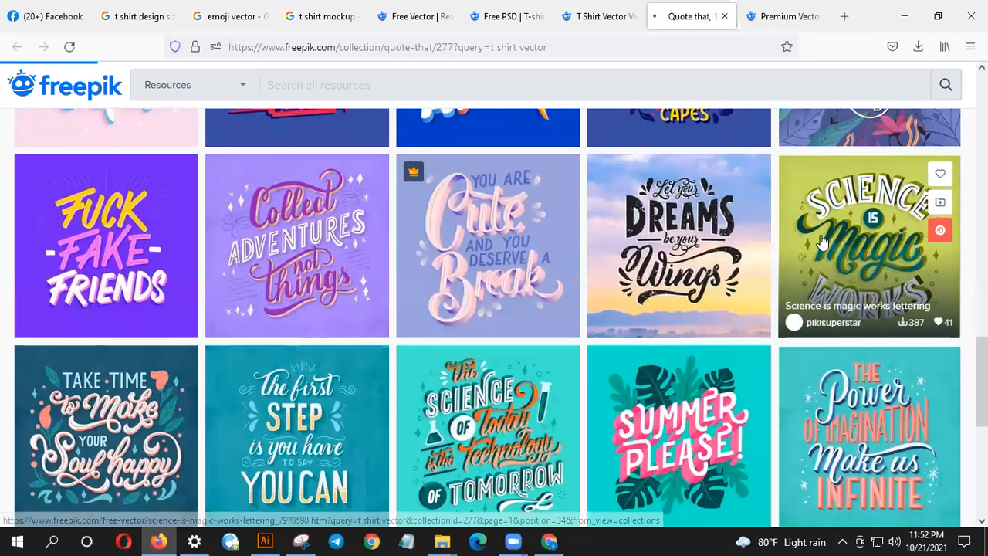
pyautogui.click(822, 243)
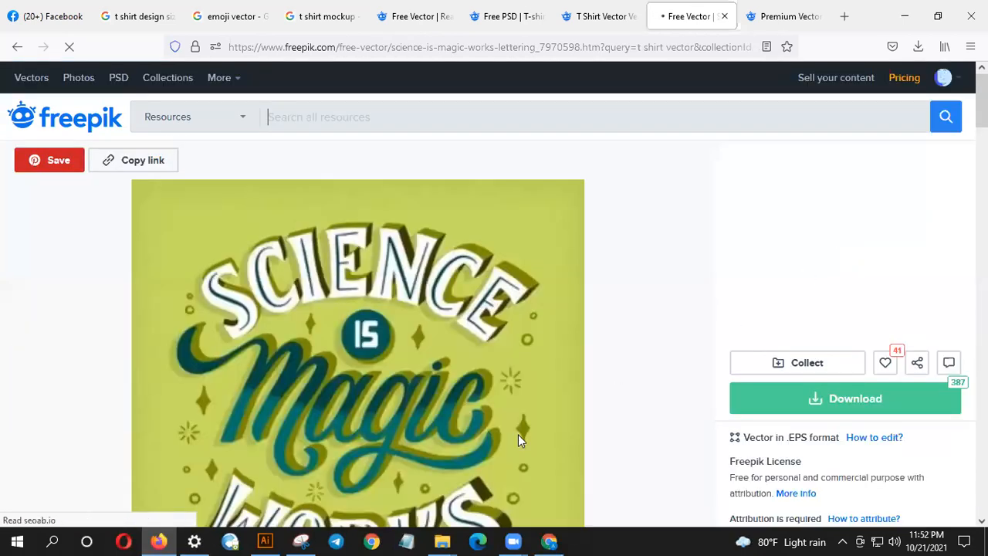
pyautogui.scroll(-1, 533, 428)
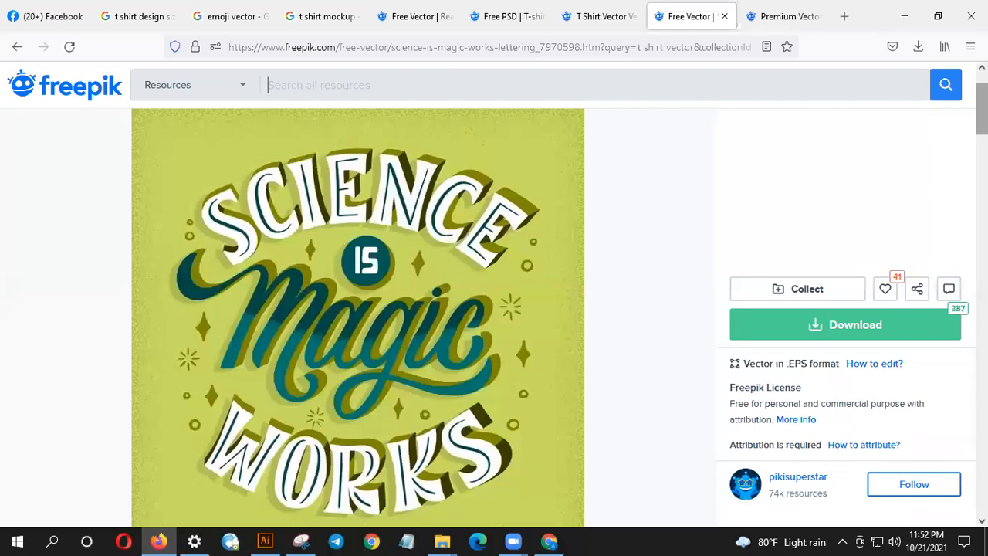
# - Snip the "Science is Magic Works" artwork and attach the capture to the SAMAT Combo group message on Facebook
pyautogui.scroll(-1, 532, 309)
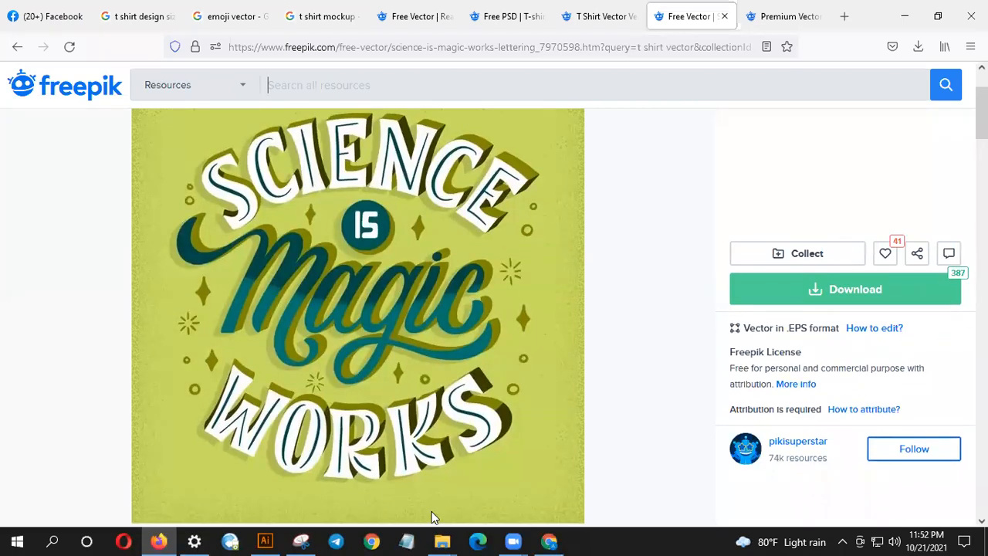
pyautogui.click(301, 541)
pyautogui.click(158, 60)
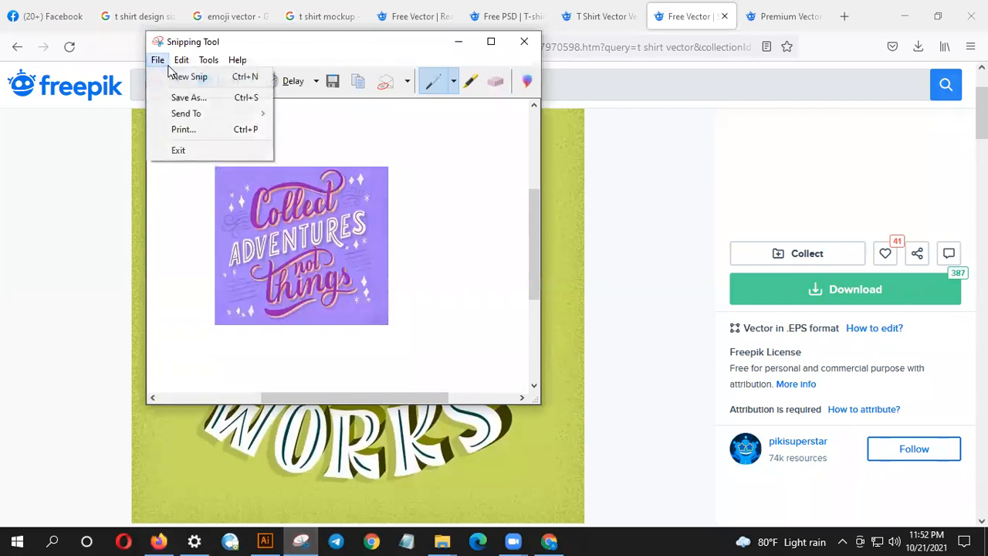
pyautogui.click(374, 129)
pyautogui.click(162, 85)
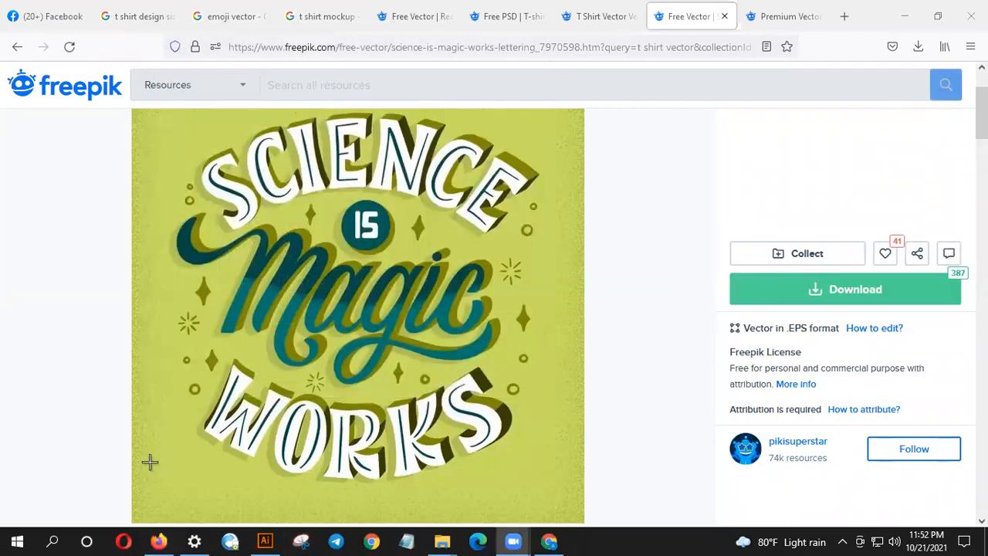
pyautogui.moveTo(169, 496); pyautogui.dragTo(568, 109)
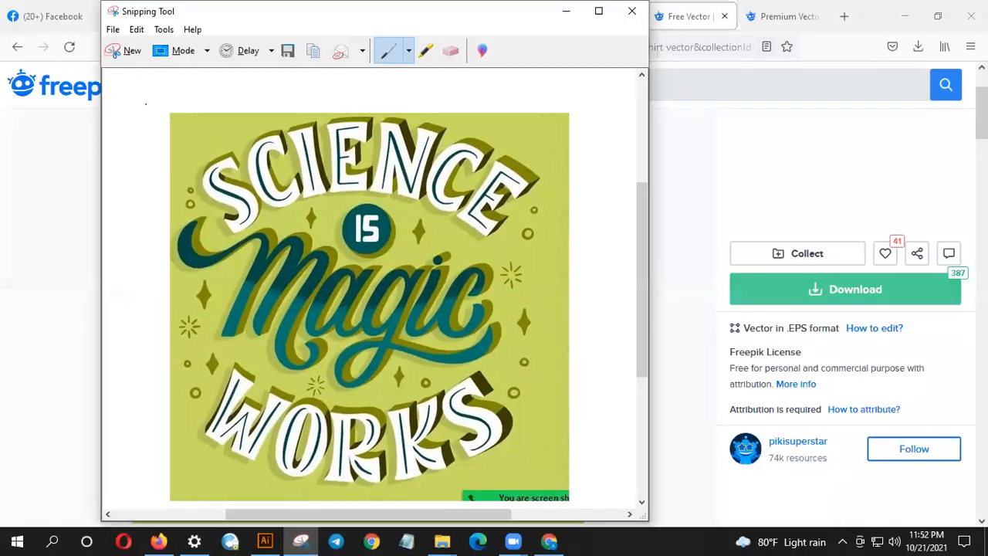
pyautogui.click(46, 17)
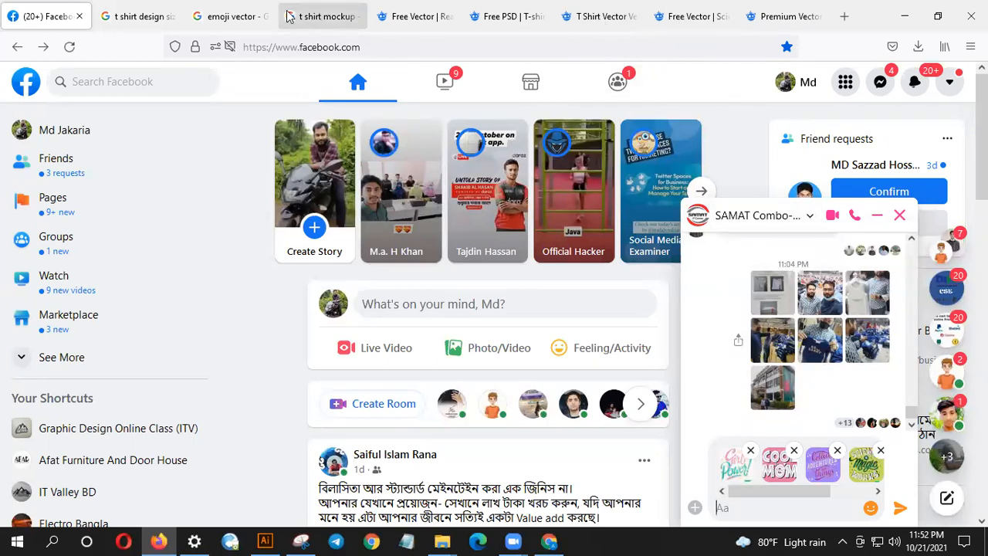
# - Look through the related designs below Freepik's "Science is Magic Works" lettering for another text design to capture
pyautogui.click(696, 6)
pyautogui.scroll(-8, 783, 268)
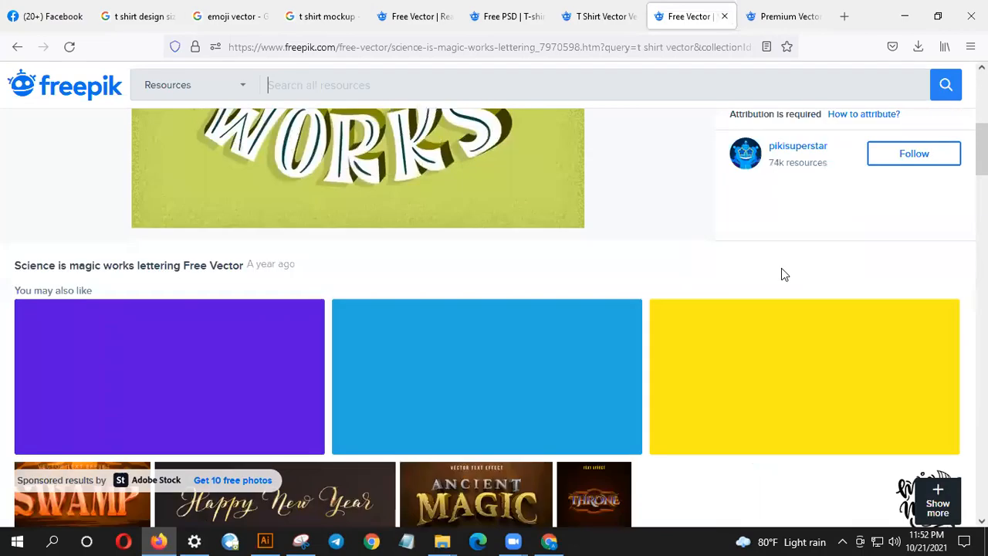
pyautogui.scroll(-3, 782, 274)
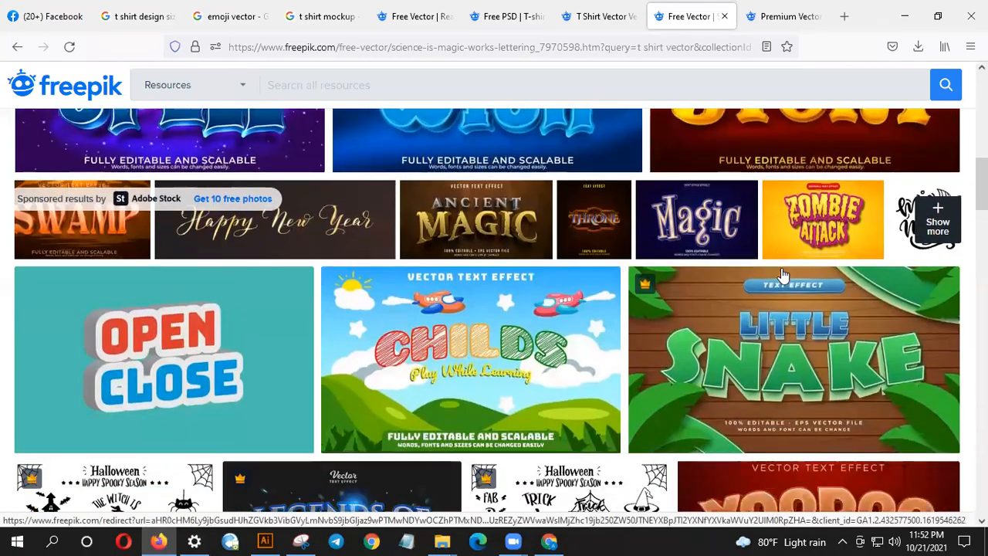
pyautogui.scroll(-3, 782, 274)
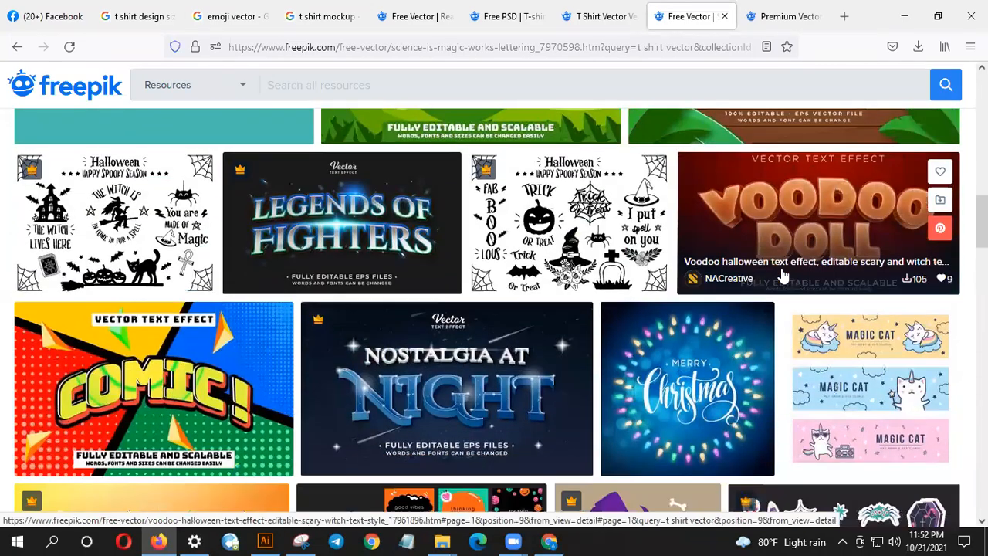
pyautogui.scroll(-2, 783, 274)
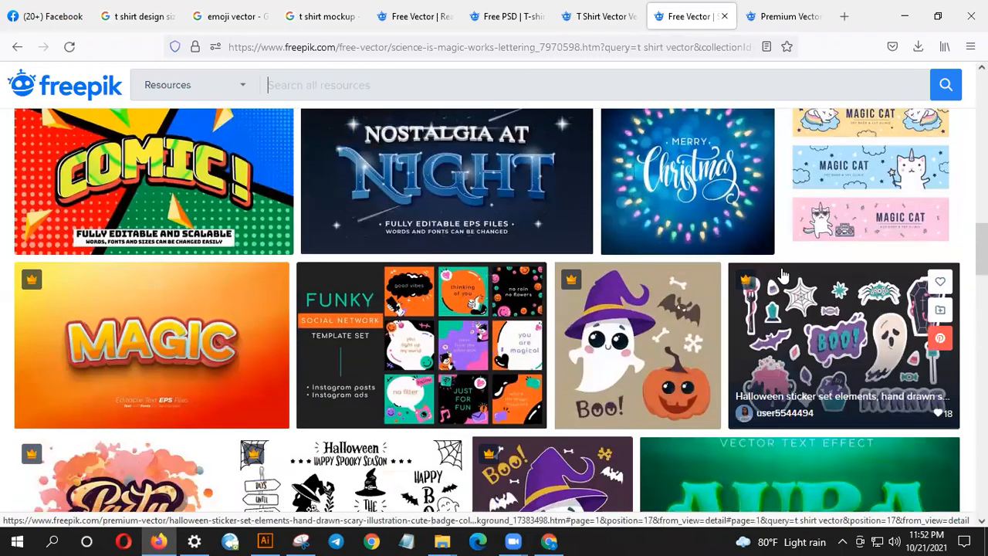
pyautogui.scroll(-3, 783, 274)
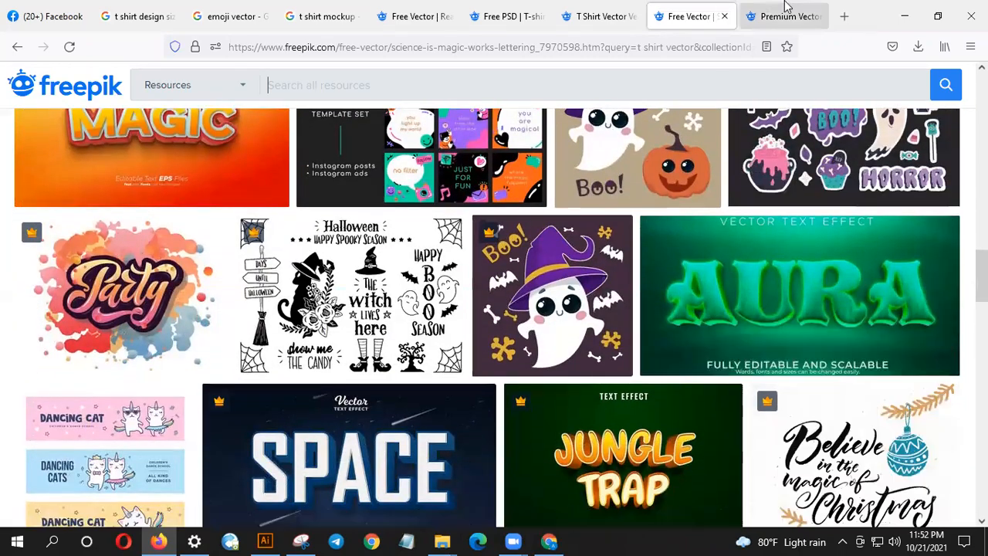
# - Close the "Cool Mom" preview and find the "Thank You Mom" lettering among the designs related to the hand-drawn feminist lettering
pyautogui.click(785, 7)
pyautogui.scroll(-5, 586, 381)
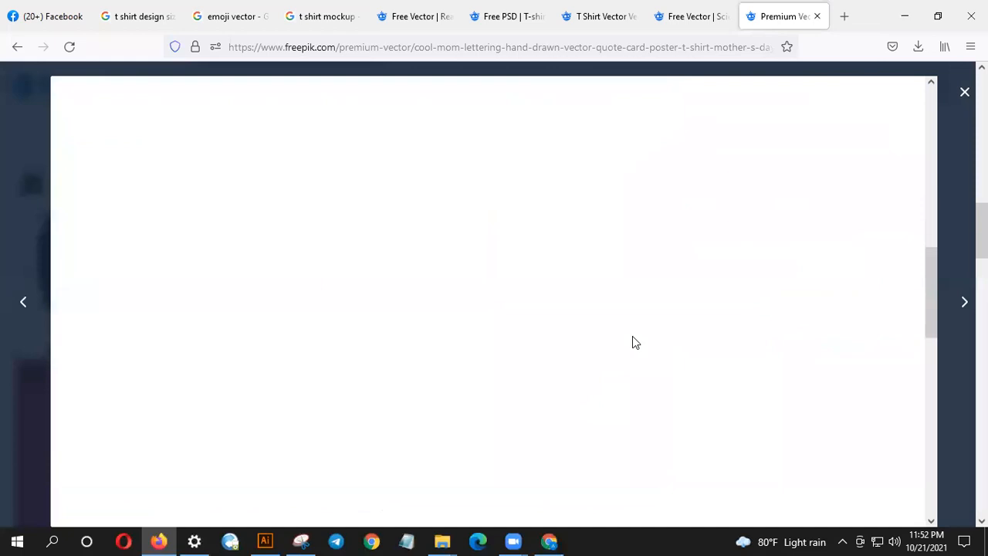
pyautogui.scroll(4, 633, 342)
pyautogui.click(962, 94)
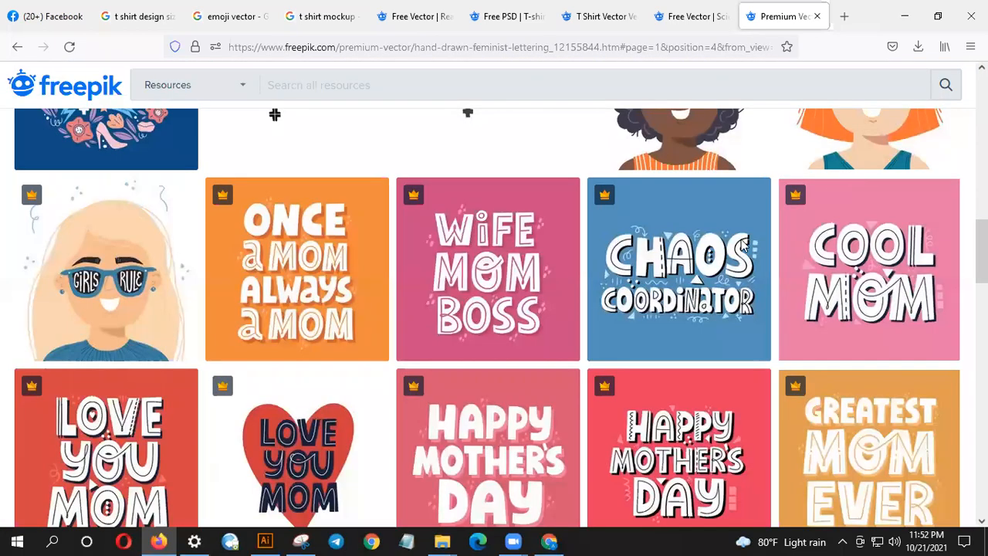
pyautogui.scroll(-2, 660, 321)
pyautogui.scroll(-3, 660, 320)
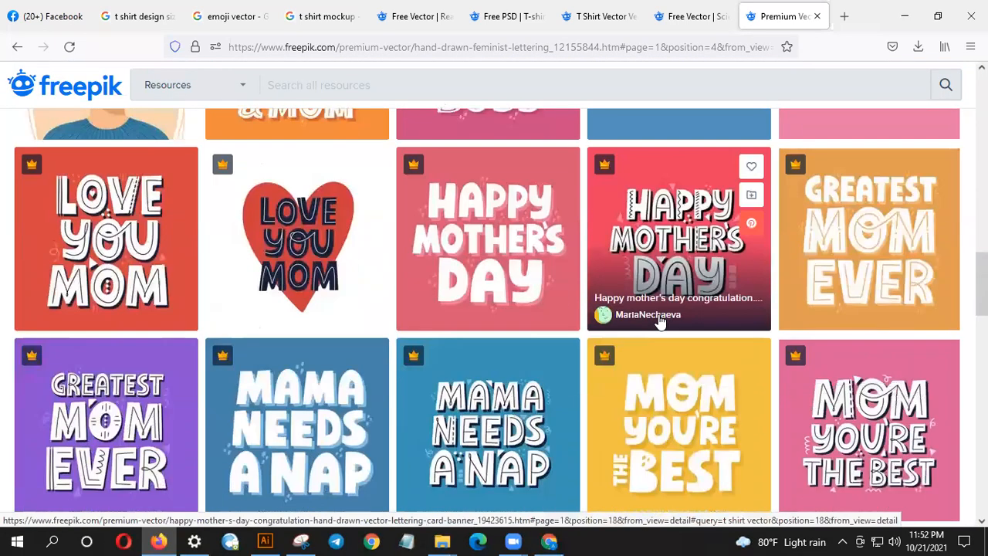
pyautogui.scroll(-1, 660, 320)
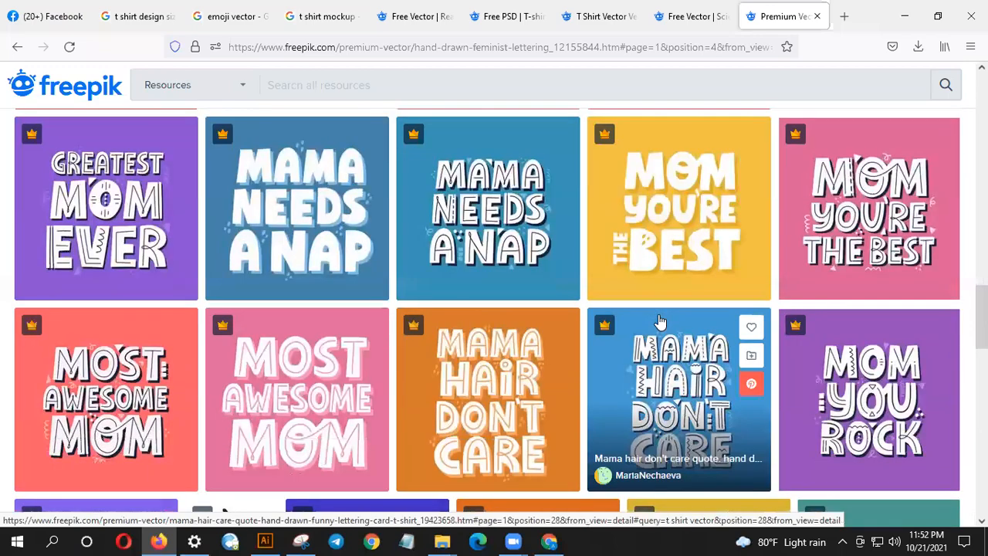
pyautogui.scroll(-3, 660, 321)
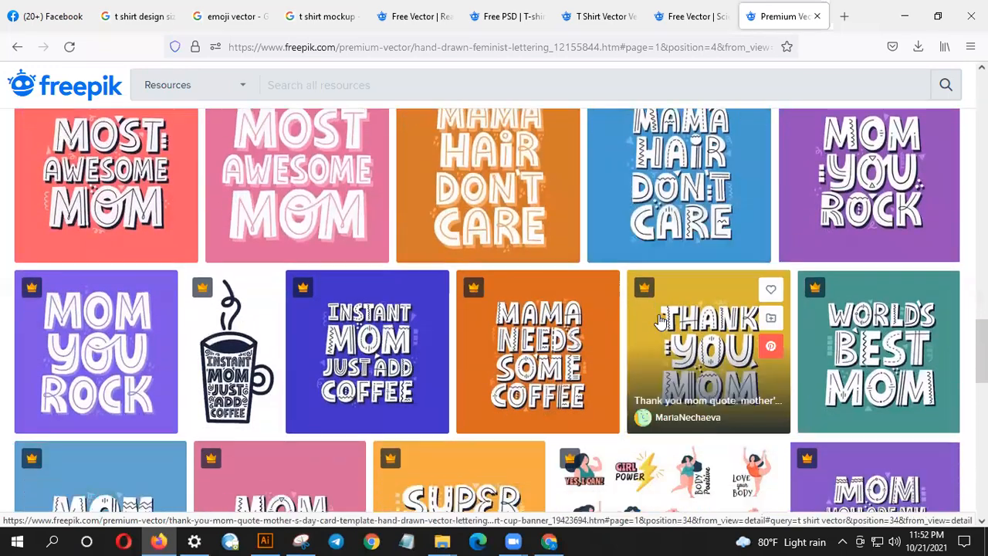
pyautogui.scroll(-4, 659, 320)
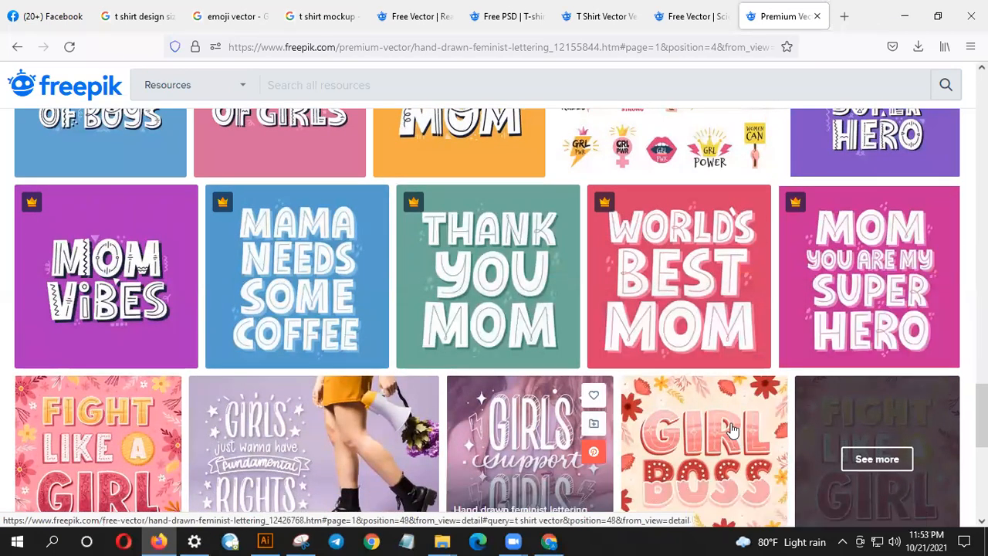
# - Snip the "Thank You Mom" thumbnail, attach it to the SAMAT Combo group message on Facebook and send the captures
pyautogui.click(302, 541)
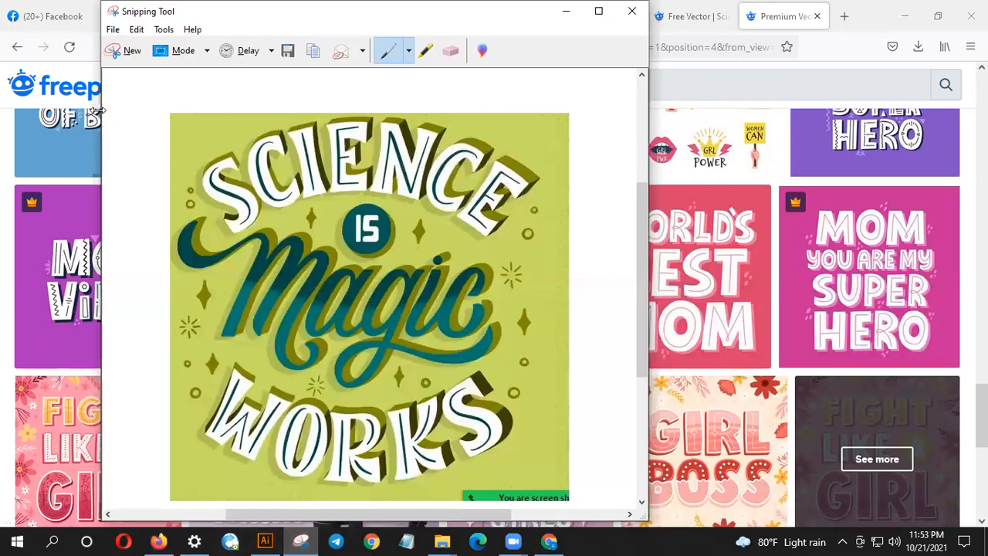
pyautogui.click(128, 51)
pyautogui.moveTo(25, 193); pyautogui.dragTo(971, 359)
pyautogui.click(51, 17)
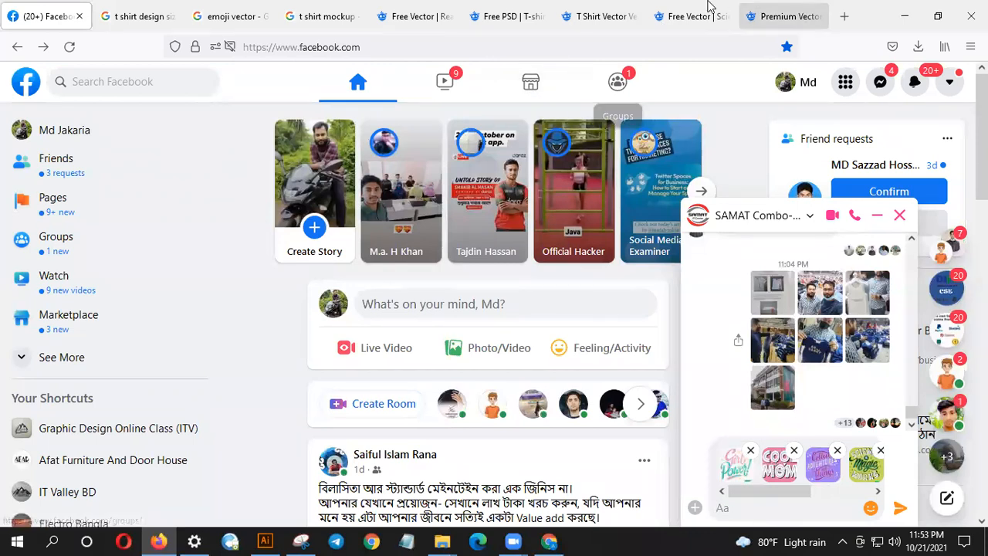
pyautogui.press('Return')
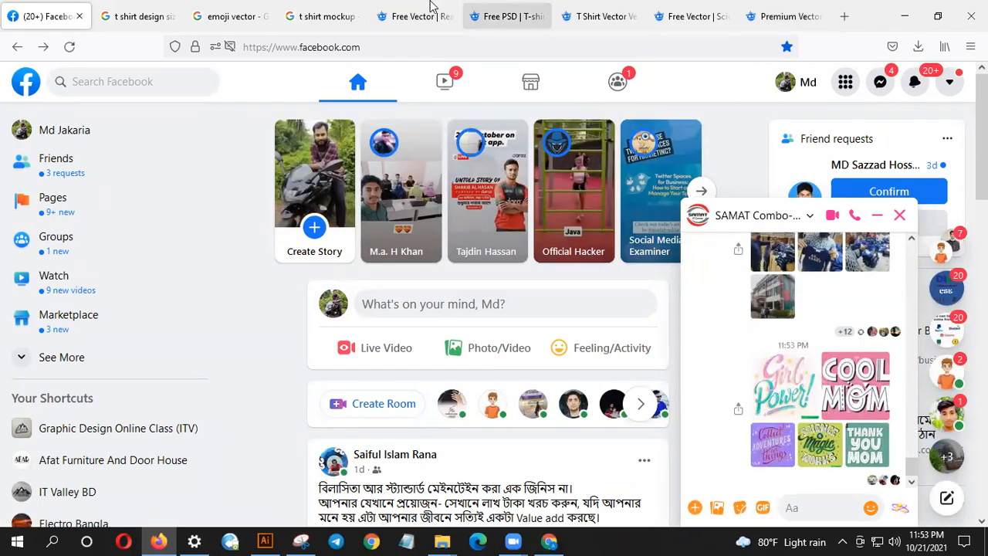
# - Return to Freepik's "Science is Magic Works" page and examine its related lettering and text-effect designs down to the related tags
pyautogui.click(430, 10)
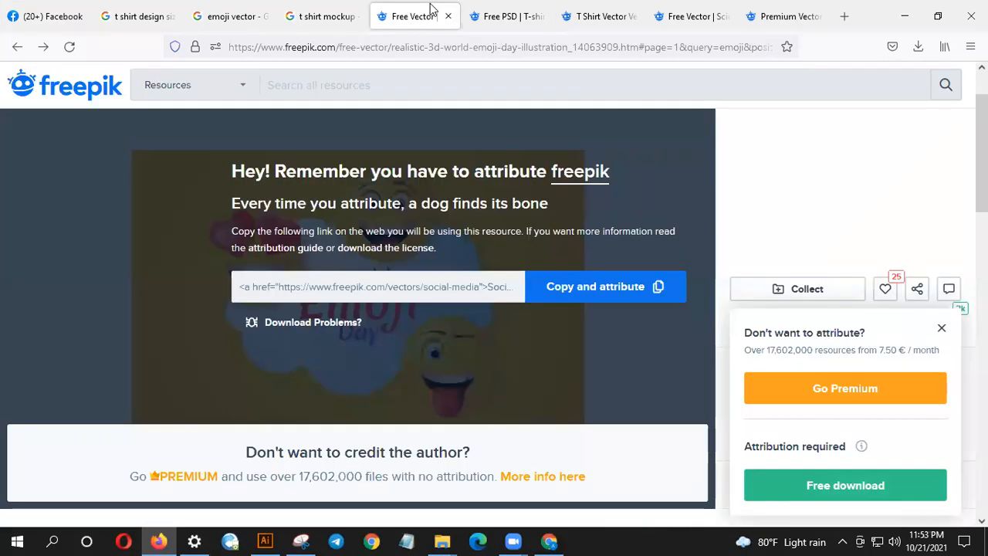
pyautogui.click(536, 11)
pyautogui.click(630, 11)
pyautogui.click(652, 11)
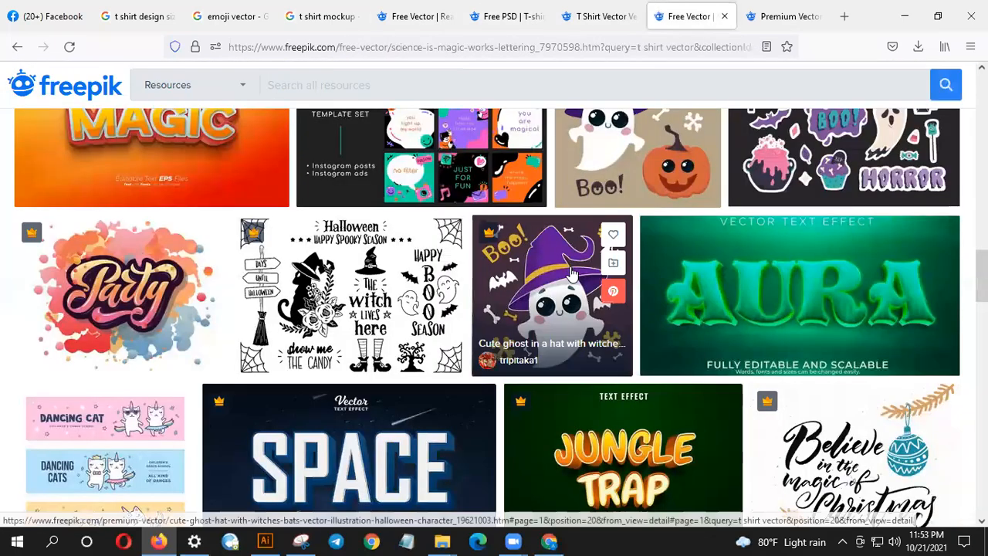
pyautogui.scroll(-6, 571, 274)
pyautogui.scroll(-3, 571, 274)
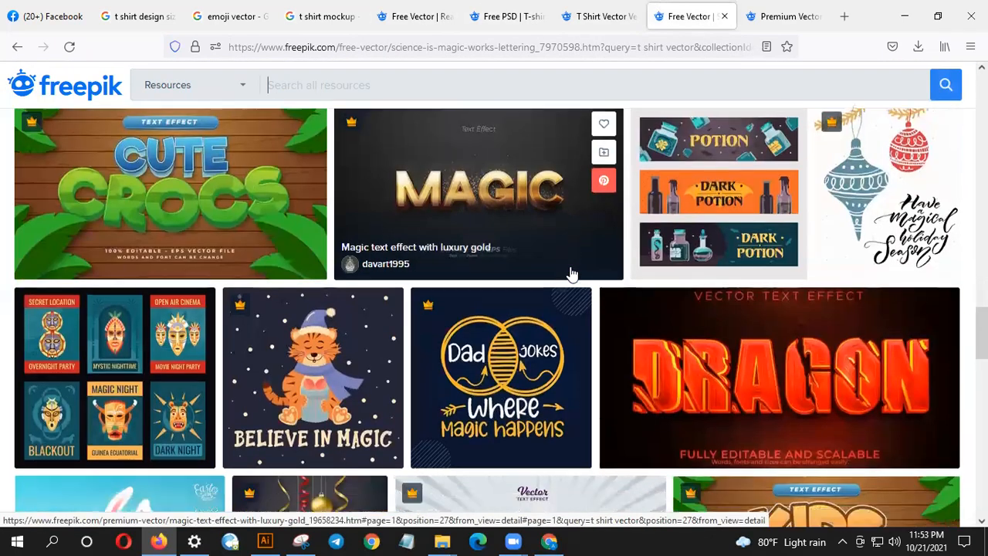
pyautogui.scroll(10, 568, 274)
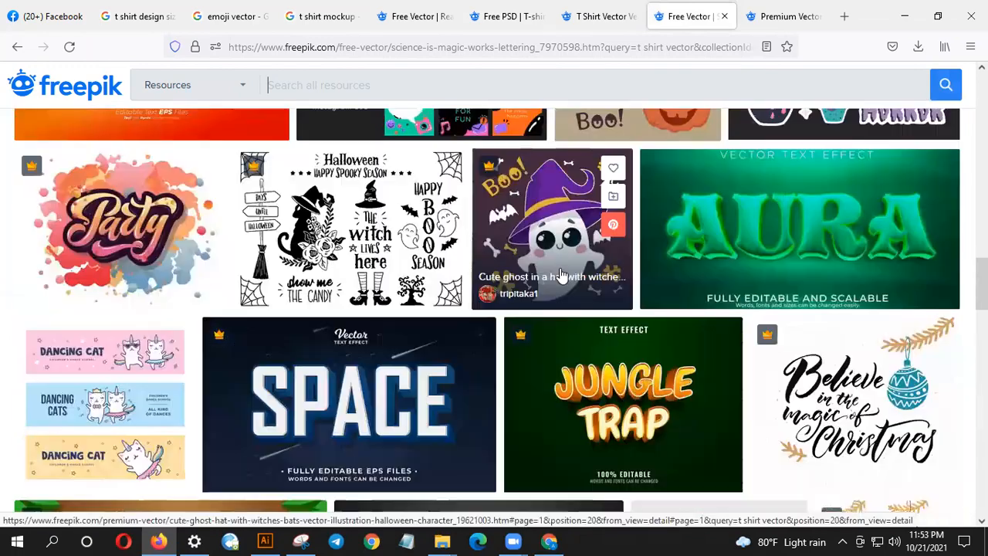
pyautogui.scroll(-4, 548, 282)
pyautogui.scroll(-5, 548, 282)
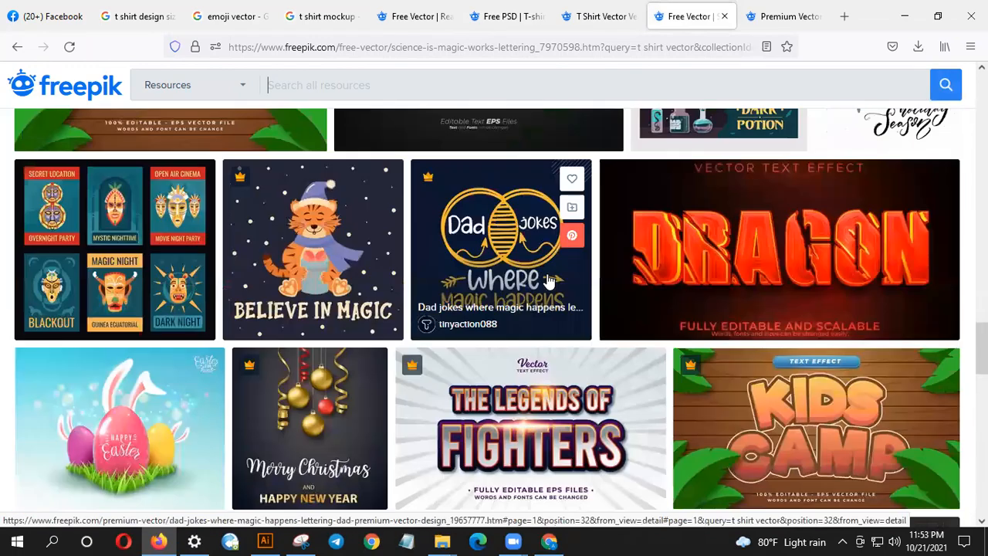
pyautogui.scroll(-1, 548, 281)
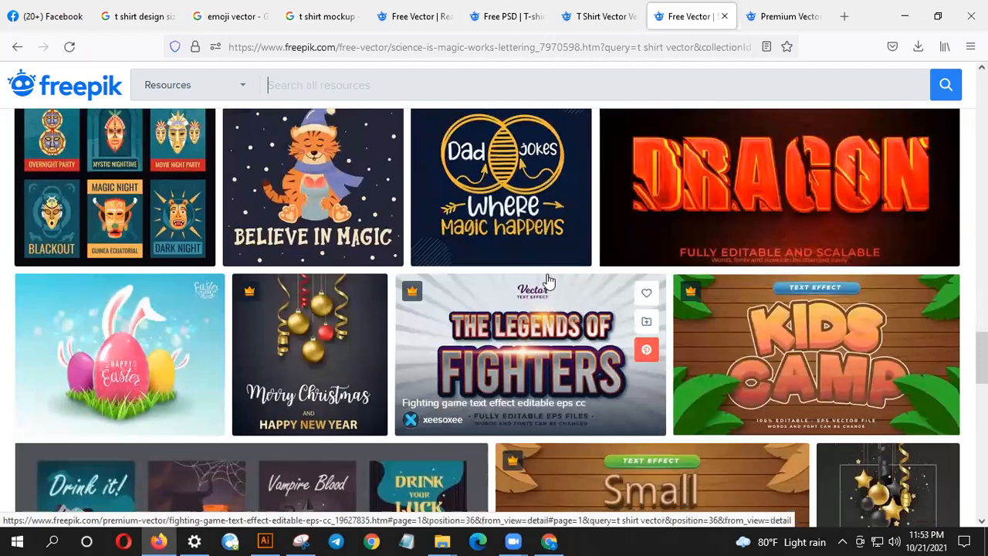
pyautogui.scroll(-3, 548, 282)
pyautogui.scroll(-3, 548, 282)
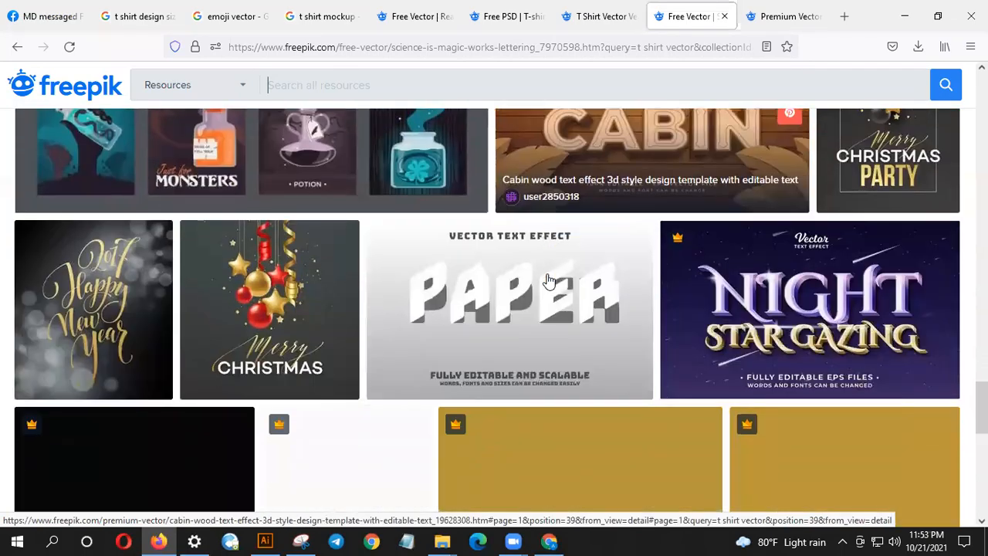
pyautogui.scroll(-3, 548, 282)
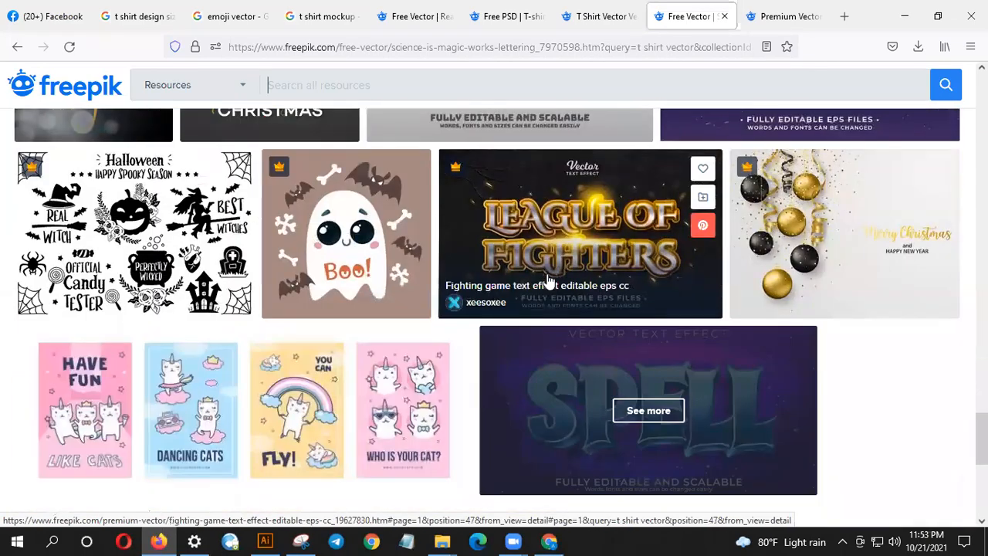
pyautogui.scroll(-3, 548, 281)
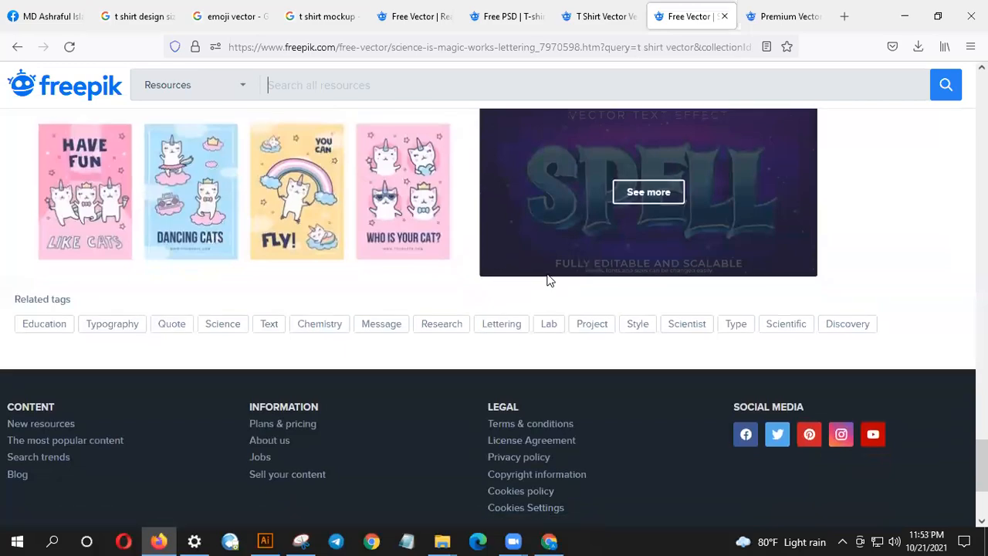
pyautogui.scroll(3, 548, 281)
pyautogui.scroll(4, 548, 281)
pyautogui.scroll(10, 892, 323)
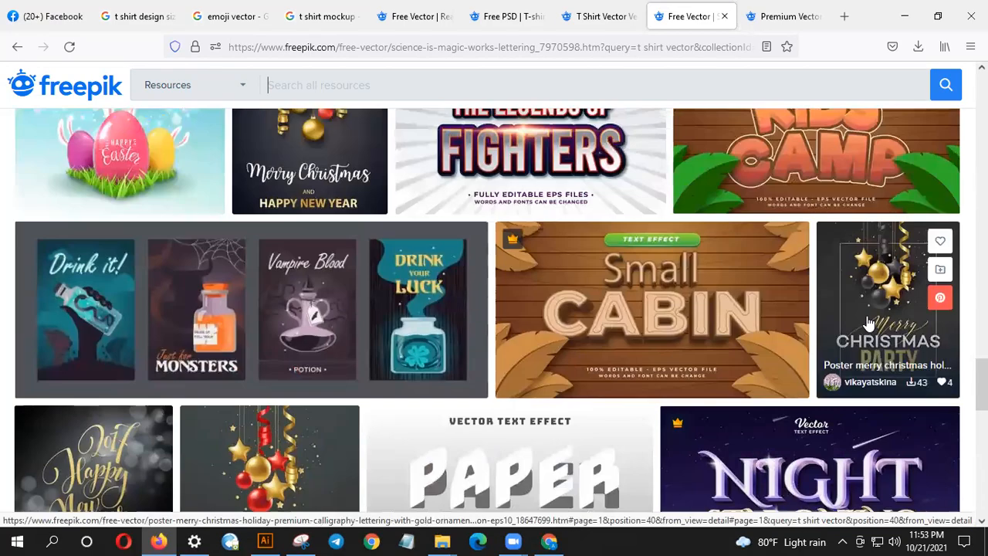
pyautogui.scroll(10, 865, 323)
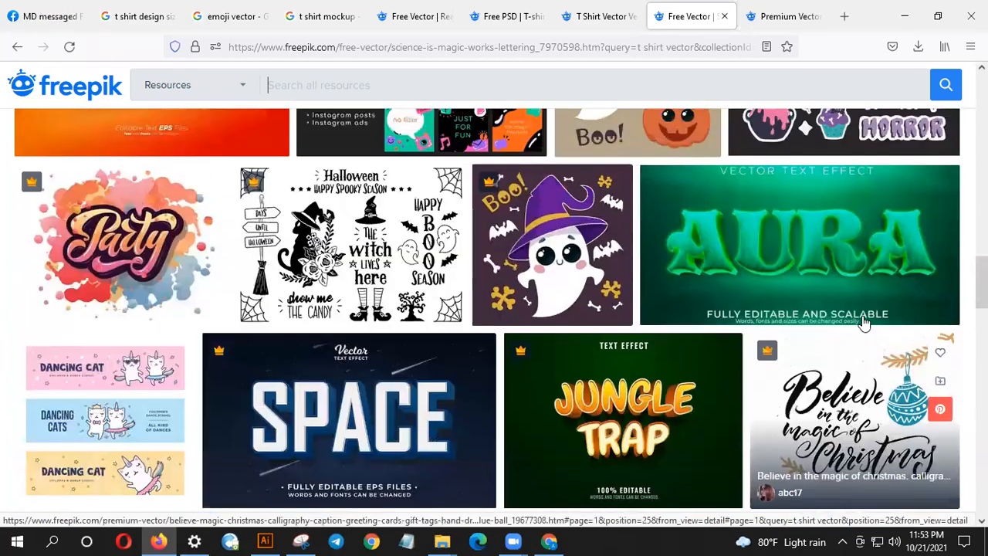
pyautogui.scroll(10, 862, 322)
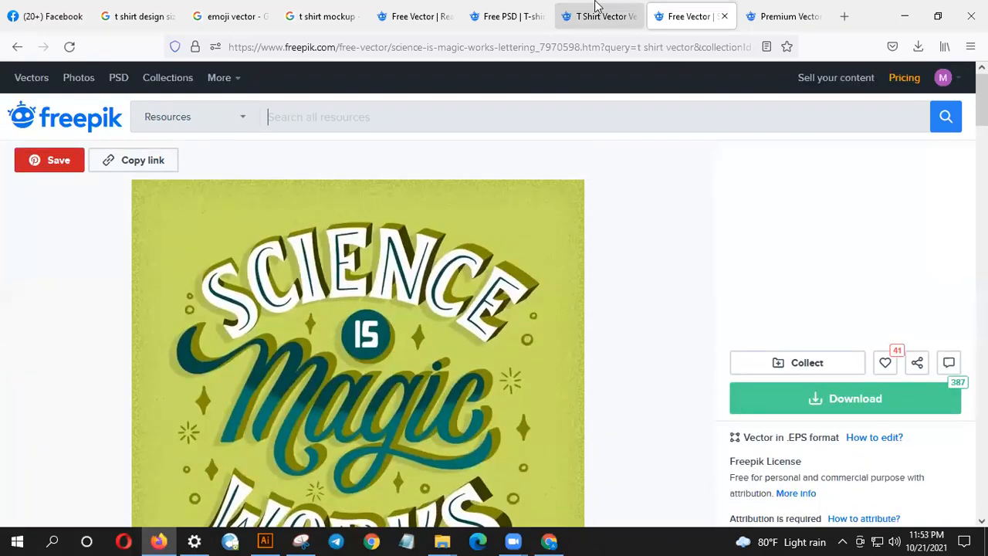
# - Check the open T-shirt vector results and T-shirt mockup page, and go back to the designs related to "Science is Magic Works"
pyautogui.click(595, 6)
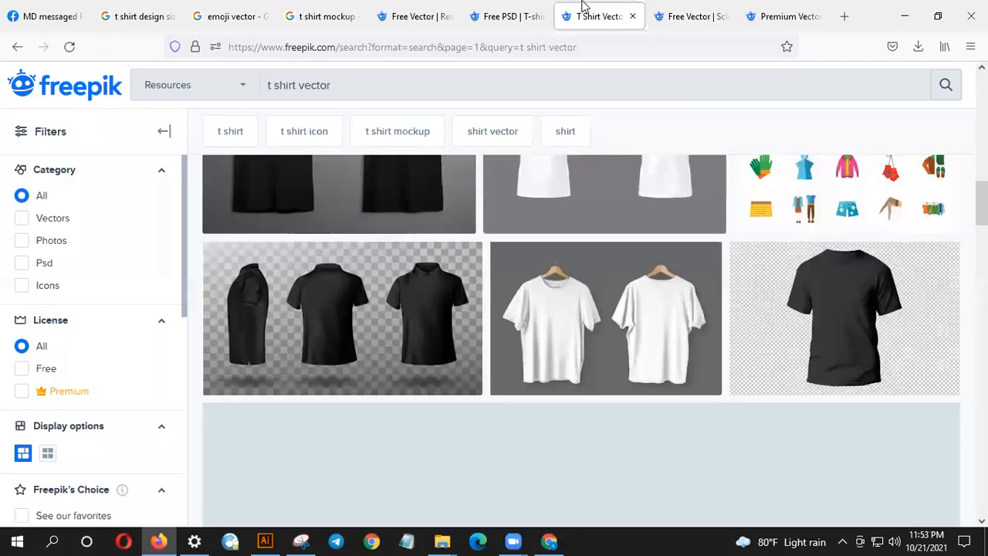
pyautogui.click(501, 15)
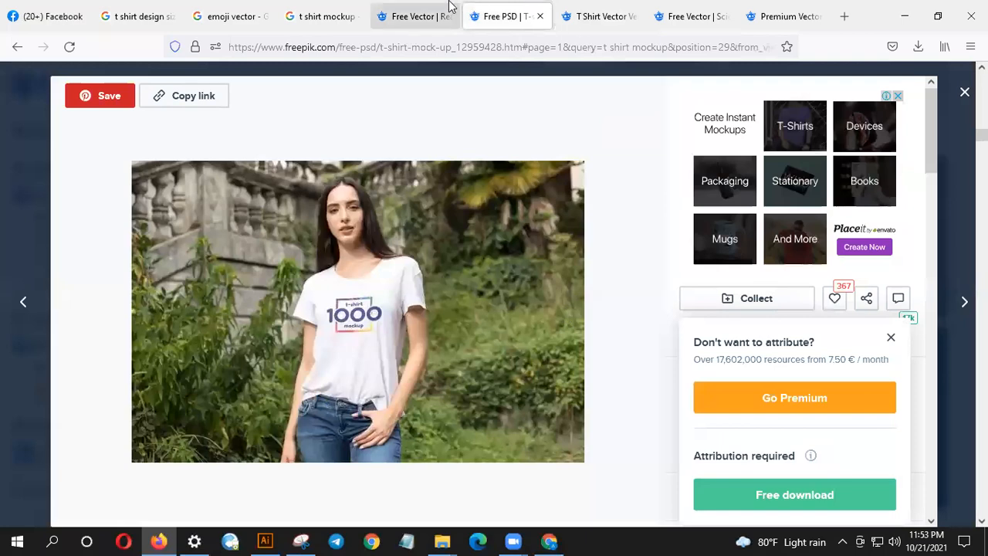
pyautogui.click(440, 9)
pyautogui.click(583, 10)
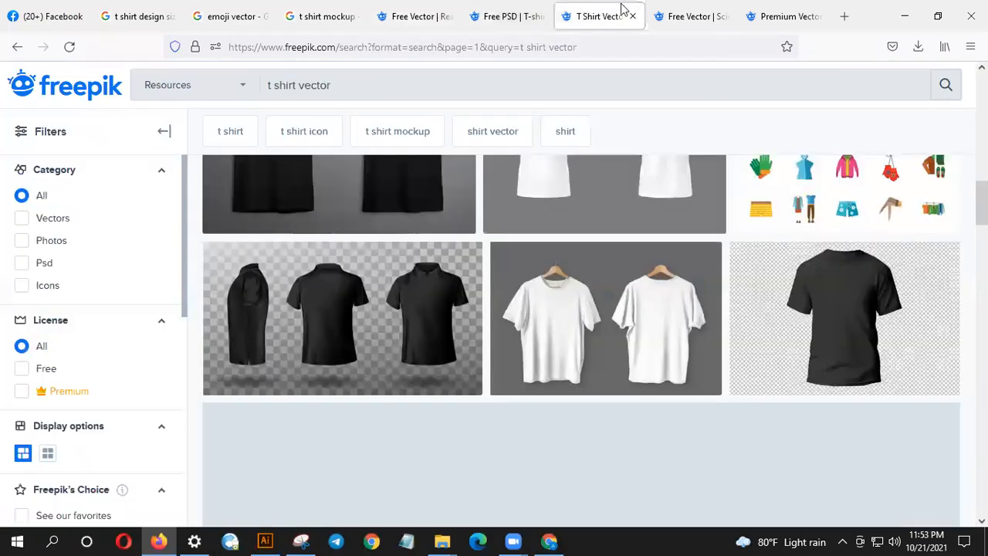
pyautogui.click(698, 13)
pyautogui.scroll(-15, 598, 273)
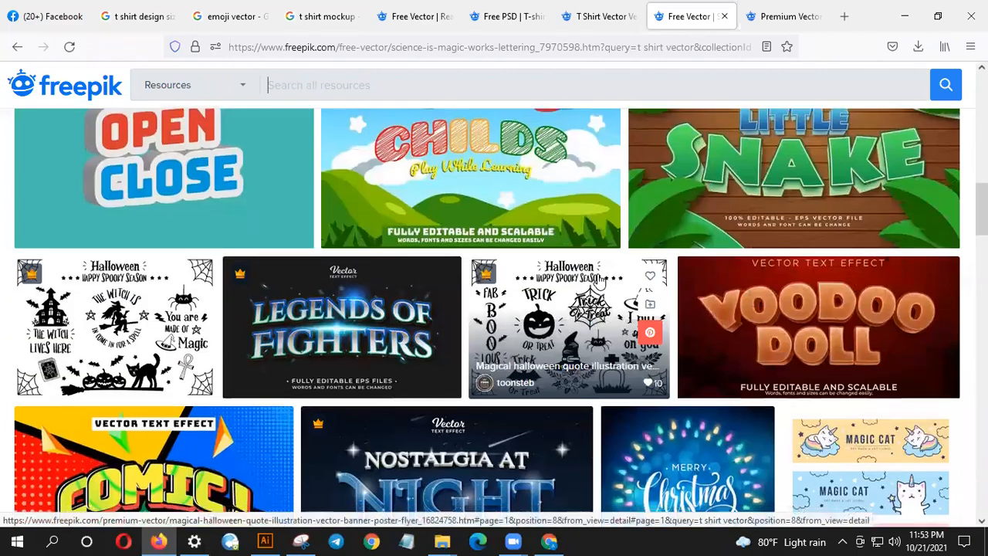
# - Skim the remaining related designs, return to the "Quote that" collection, open its second page and close the pop-up window
pyautogui.scroll(-3, 597, 278)
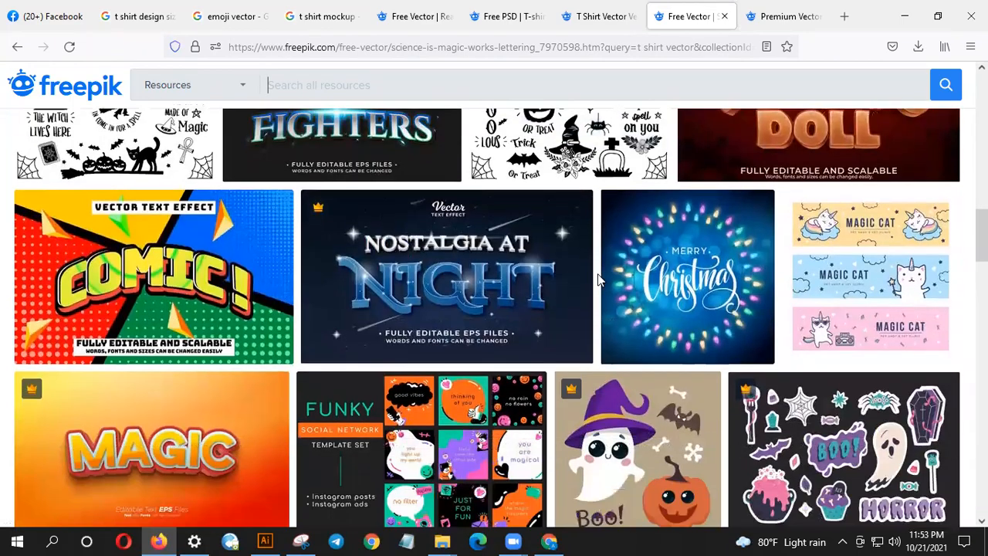
pyautogui.scroll(-4, 597, 280)
pyautogui.scroll(5, 597, 280)
pyautogui.scroll(4, 128, 165)
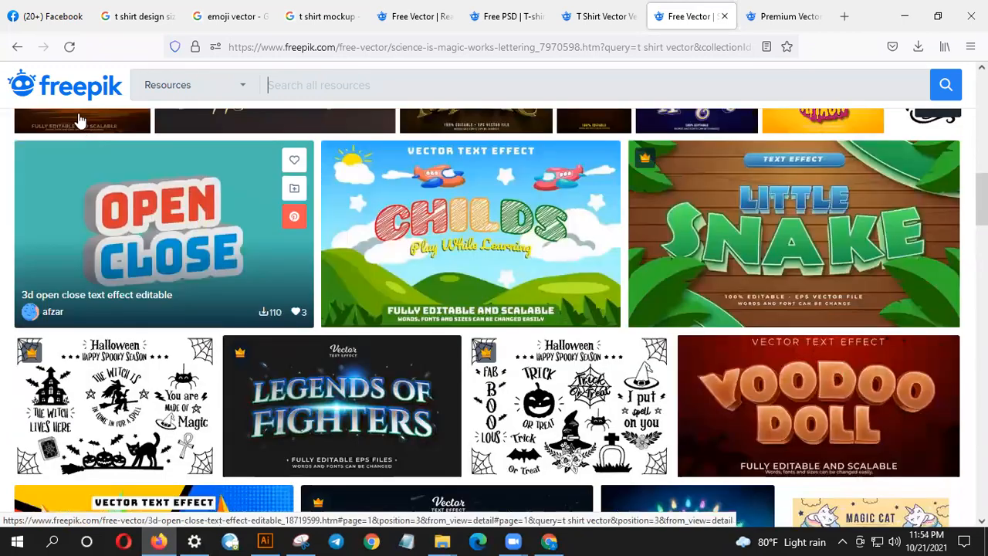
pyautogui.click(14, 49)
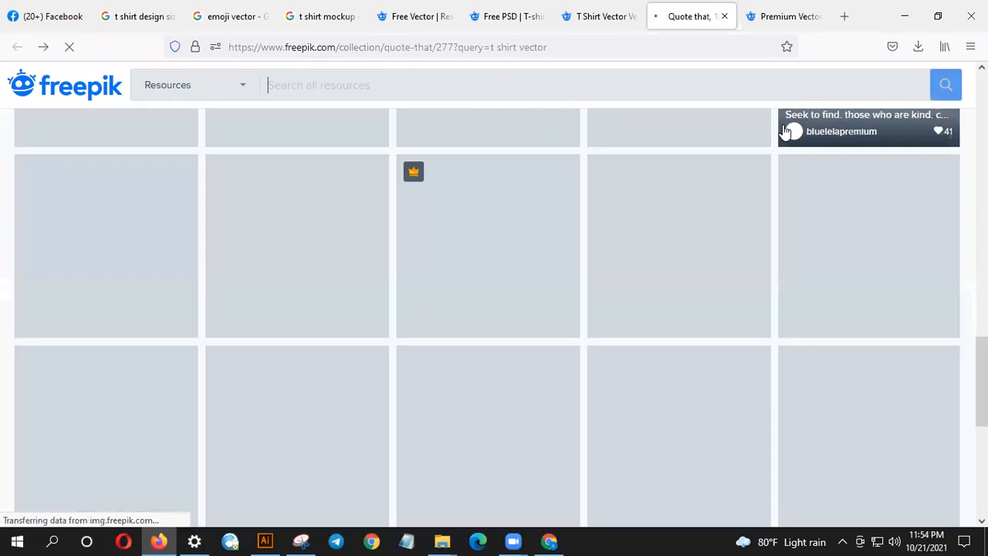
pyautogui.scroll(-3, 624, 346)
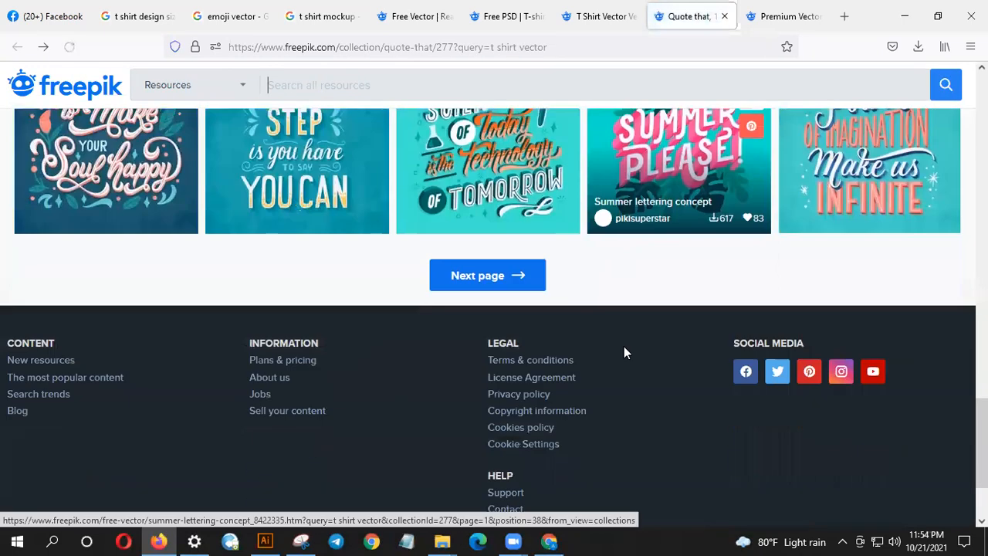
pyautogui.click(527, 290)
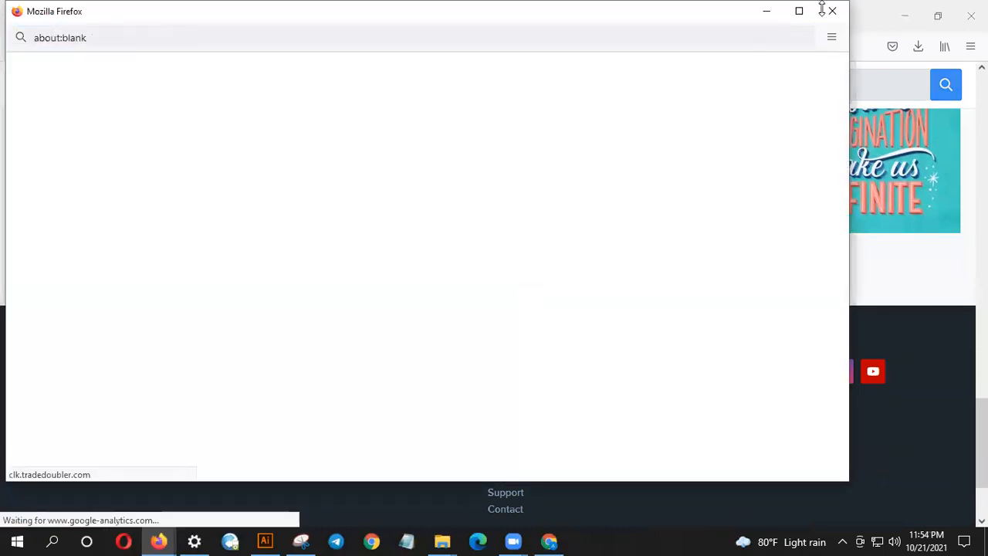
pyautogui.click(756, 11)
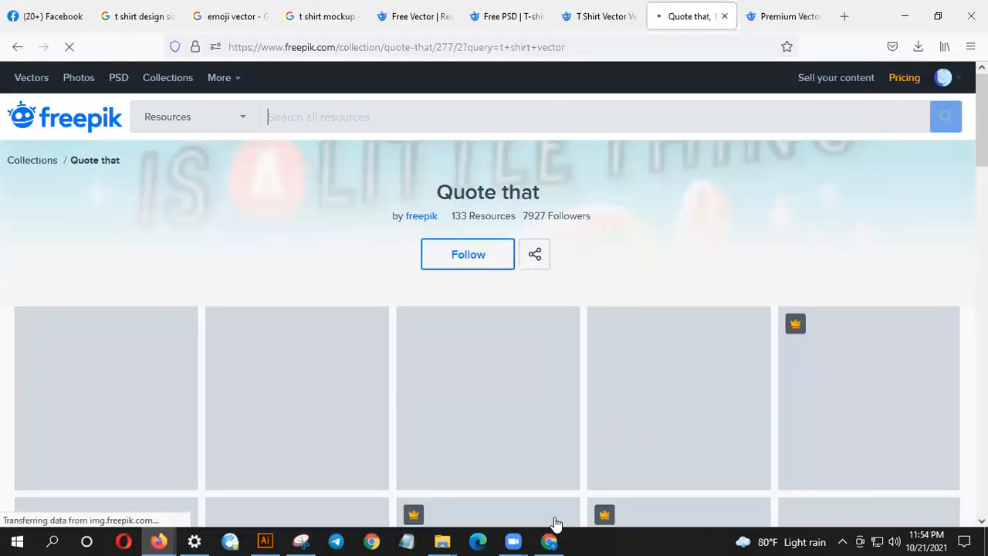
# - Look through the lettering on the collection's second page and open the purple "Love What You Do and Do What Love" design's preview
pyautogui.scroll(-3, 556, 523)
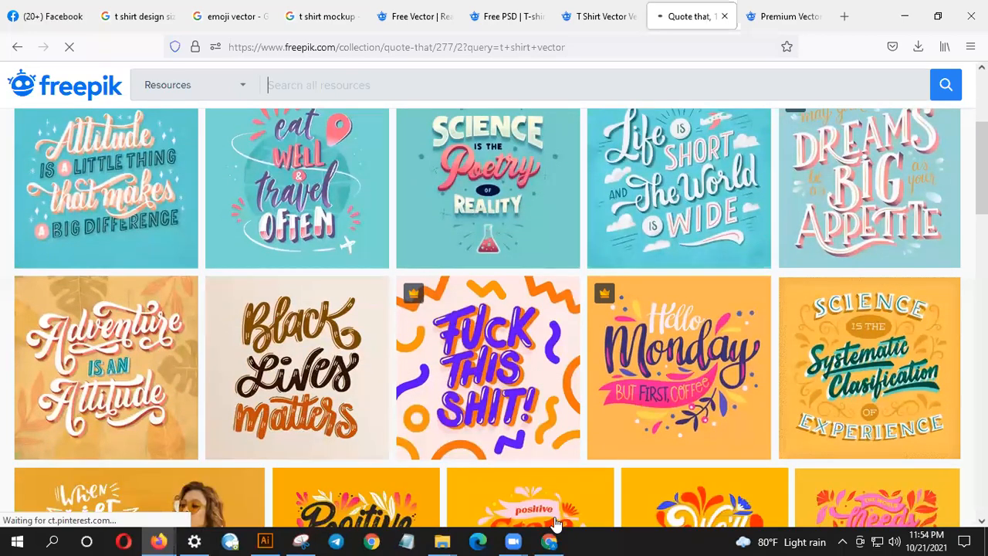
pyautogui.scroll(-3, 556, 524)
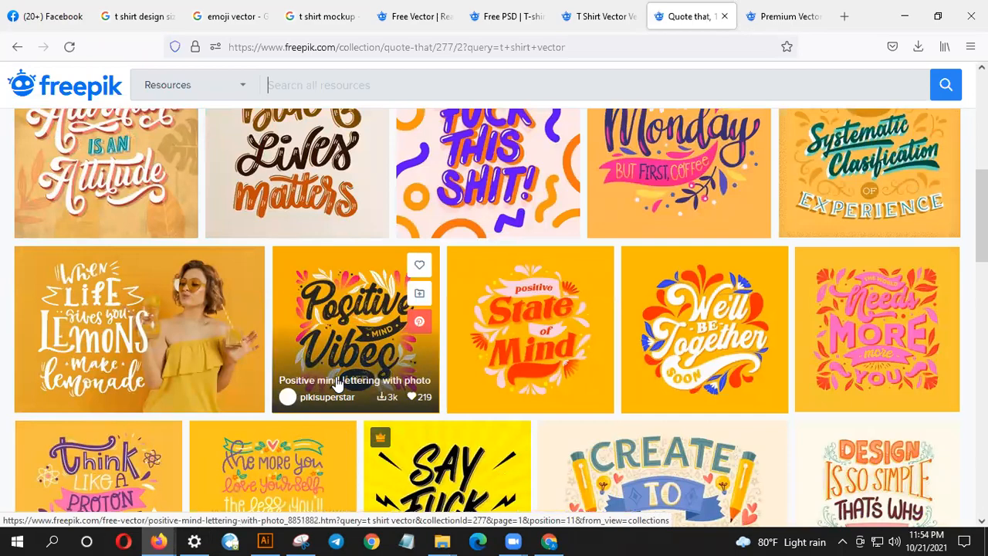
pyautogui.scroll(-1, 587, 369)
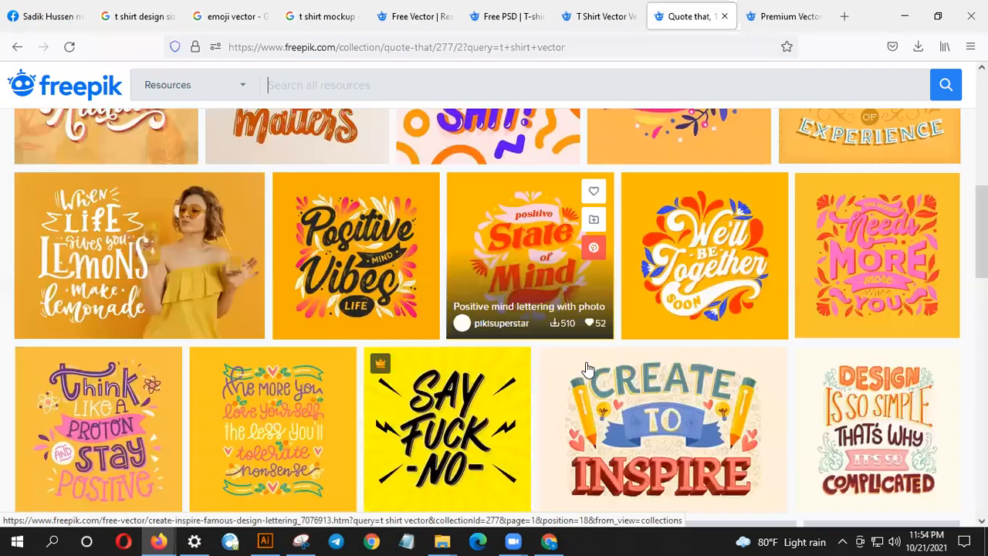
pyautogui.scroll(-2, 586, 369)
pyautogui.scroll(-3, 580, 371)
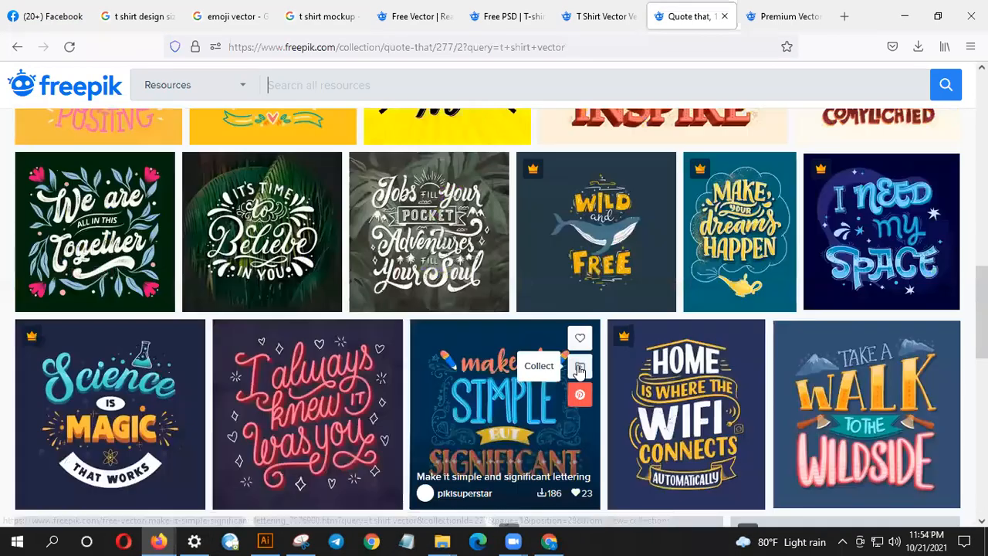
pyautogui.scroll(-2, 578, 371)
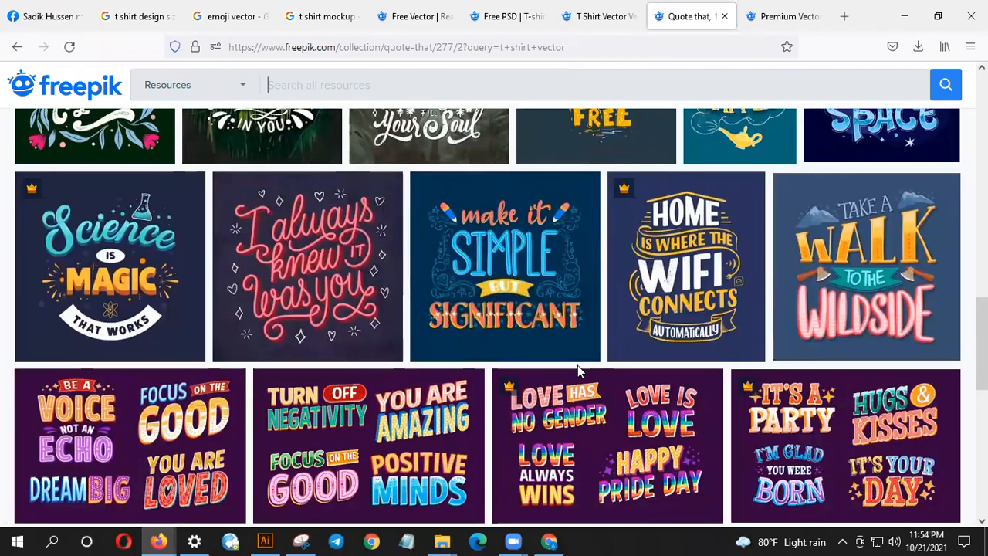
pyautogui.scroll(-4, 578, 369)
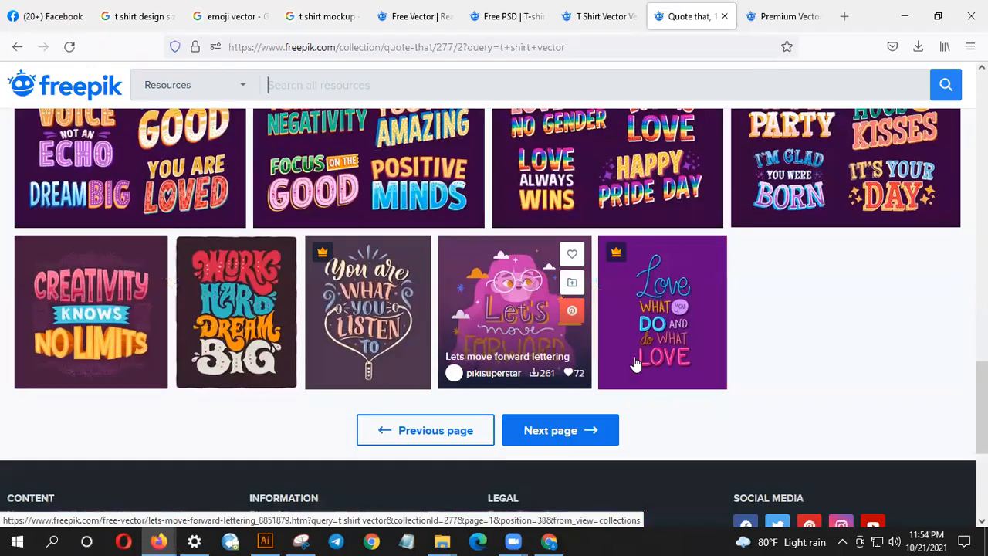
pyautogui.click(670, 332)
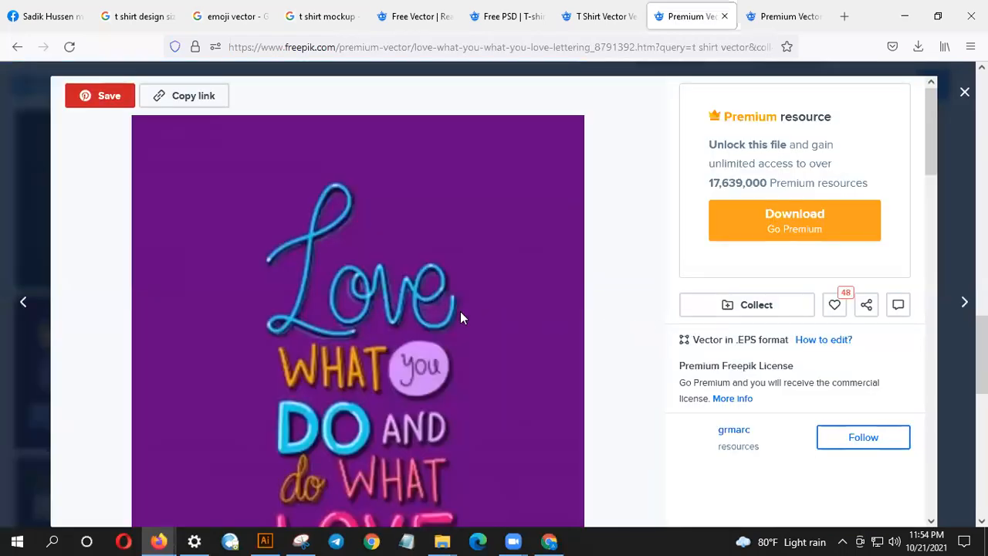
pyautogui.scroll(-1, 461, 317)
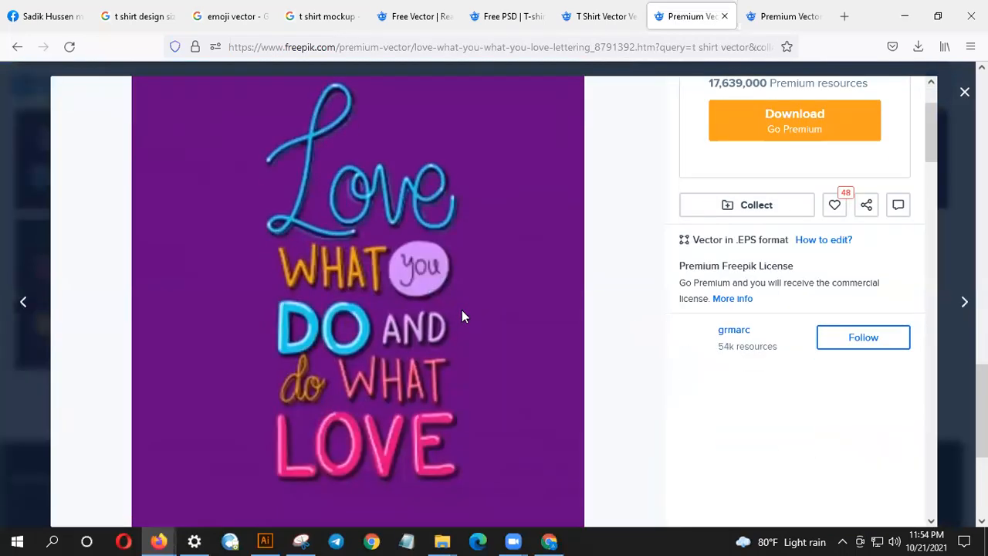
# - Snip the full "Love What You Do" lettering from its preview and put the Snipping Tool window away
pyautogui.click(301, 541)
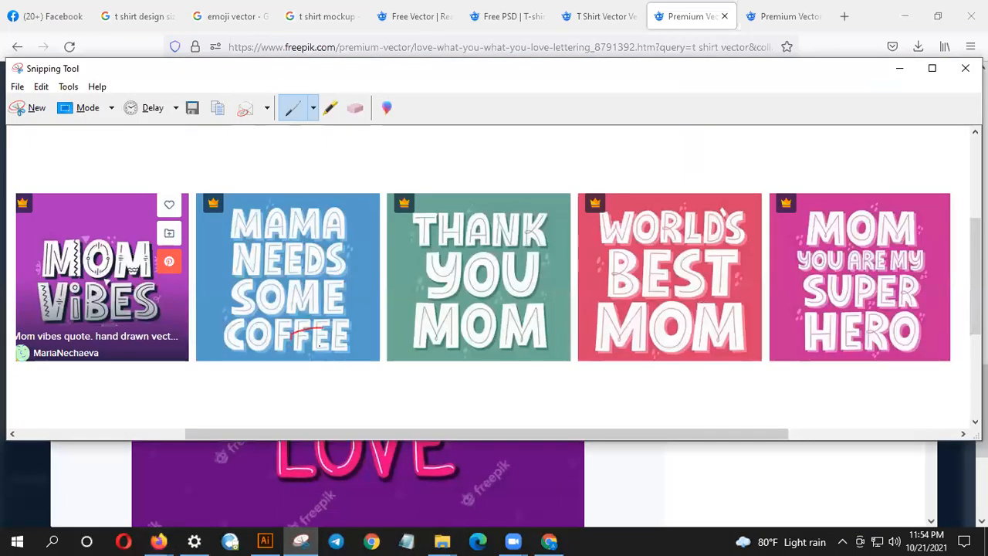
pyautogui.click(23, 108)
pyautogui.moveTo(244, 77); pyautogui.dragTo(481, 488)
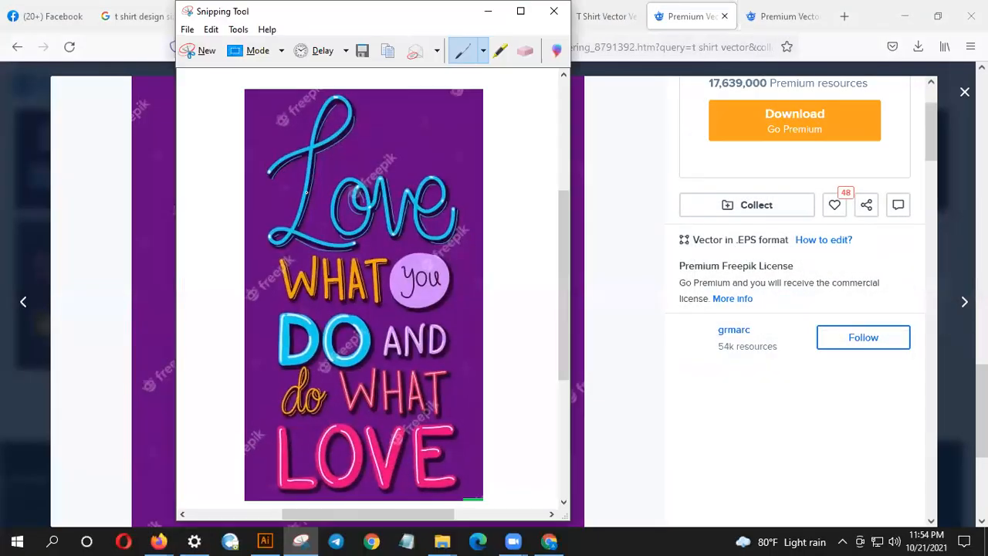
pyautogui.click(485, 11)
# - Switch to Facebook and send the "Love What You Do" capture to the SAMAT Combo group that already holds the earlier snips
pyautogui.click(60, 16)
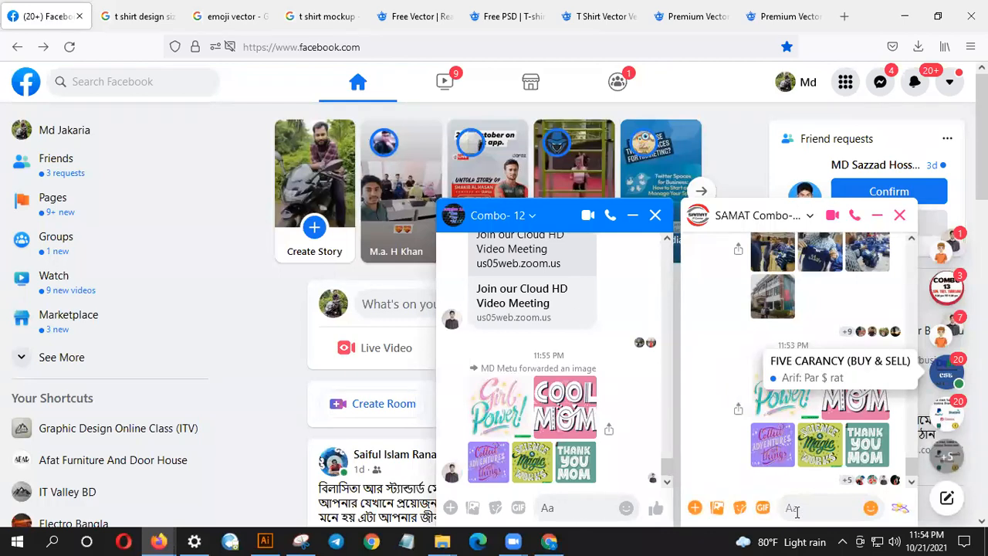
pyautogui.click(795, 509)
pyautogui.hotkey('ctrl', 'v')
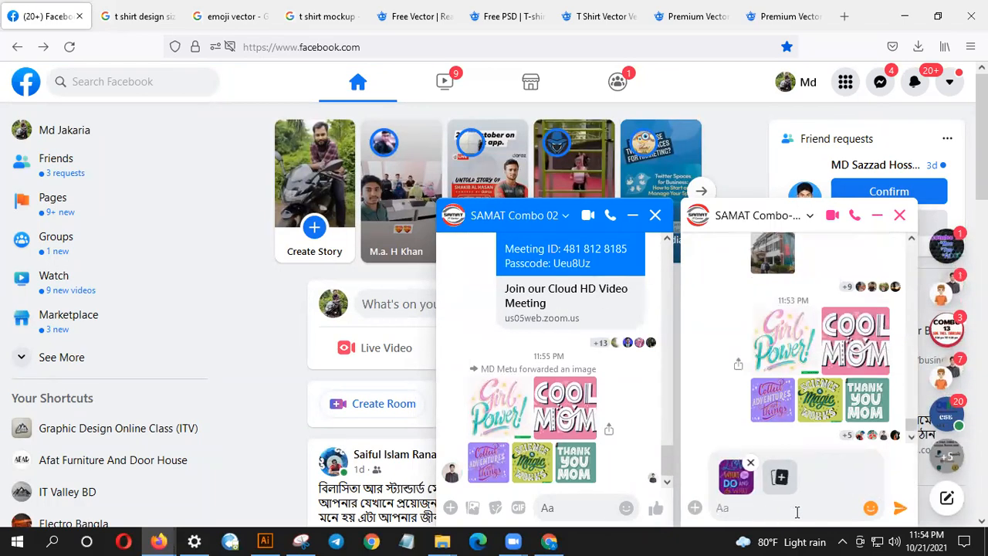
pyautogui.press('Return')
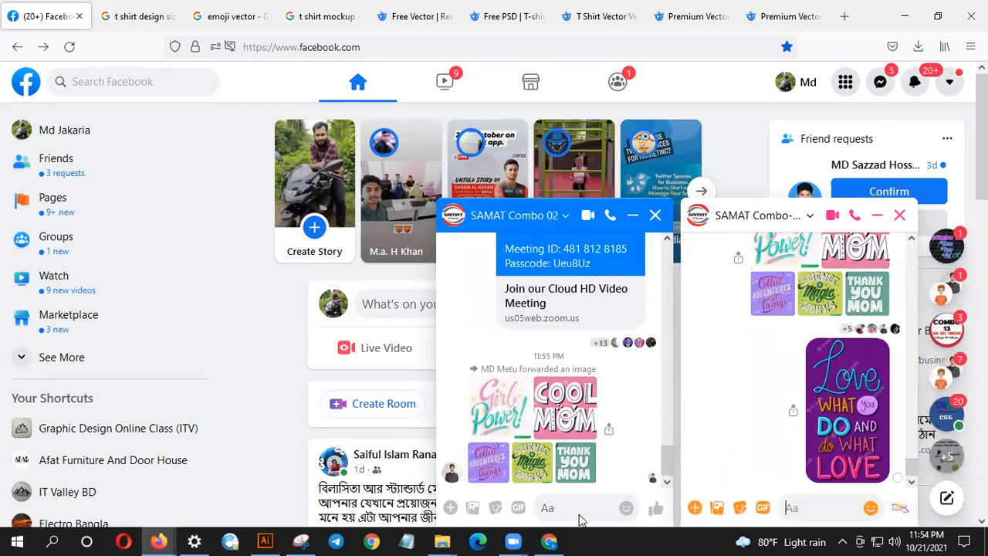
# - Send the same lettering capture to the SAMAT Combo 02 group and close both chat windows
pyautogui.click(580, 510)
pyautogui.hotkey('ctrl', 'v')
pyautogui.press('Return')
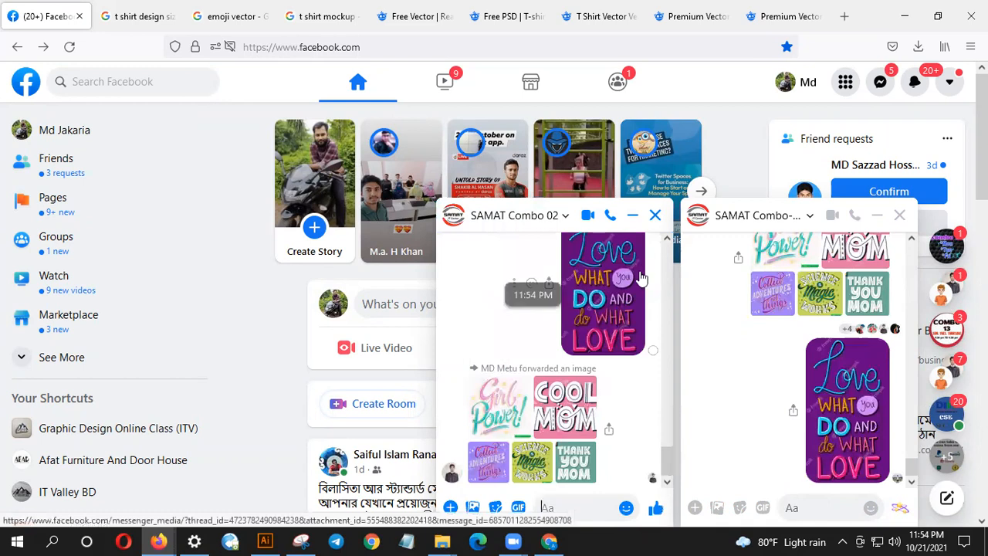
pyautogui.click(655, 215)
pyautogui.click(899, 215)
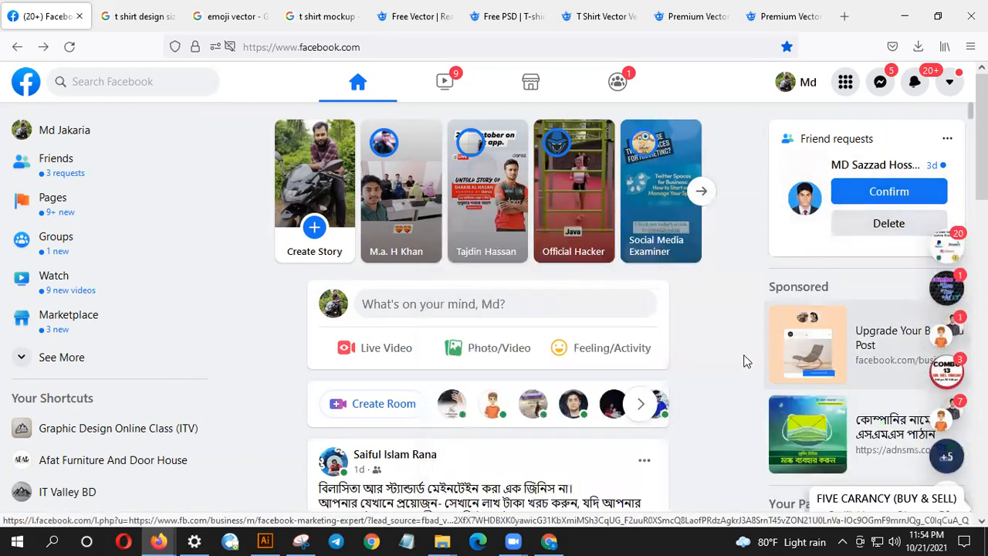